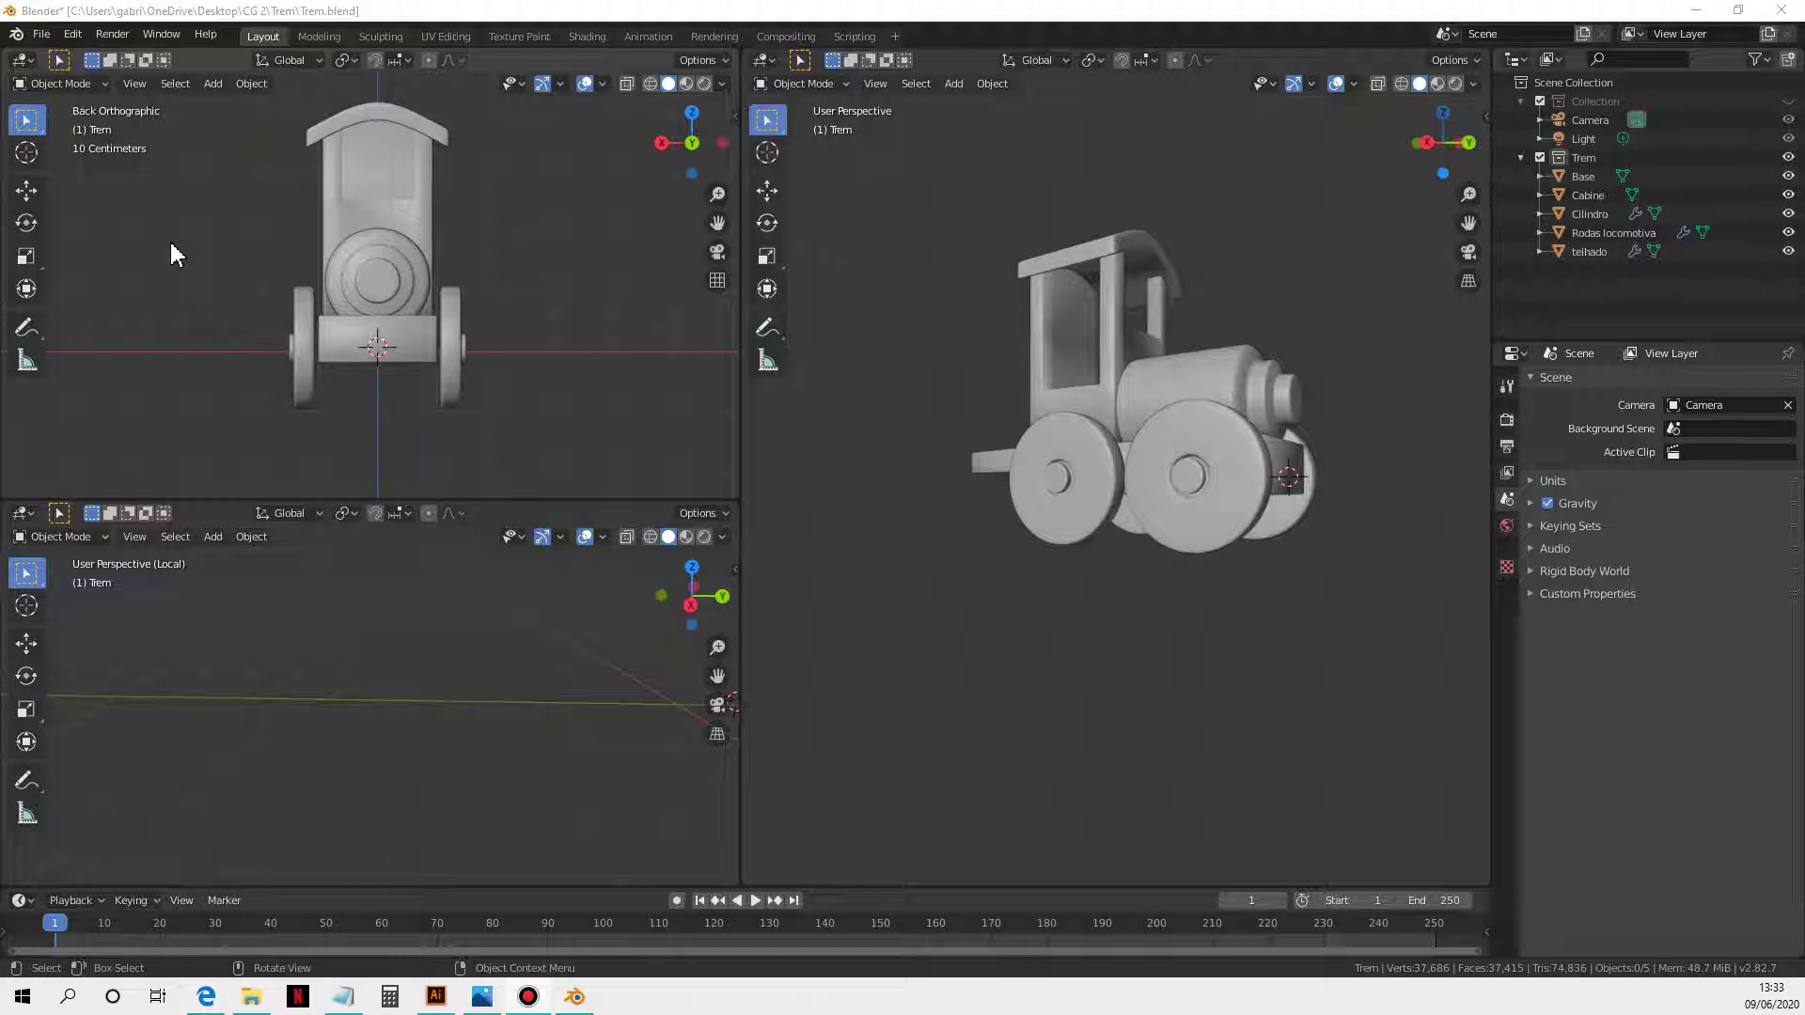
Step: Append the wagon object from the wagon's .blend file in the Trem folder into the scene
click(42, 33)
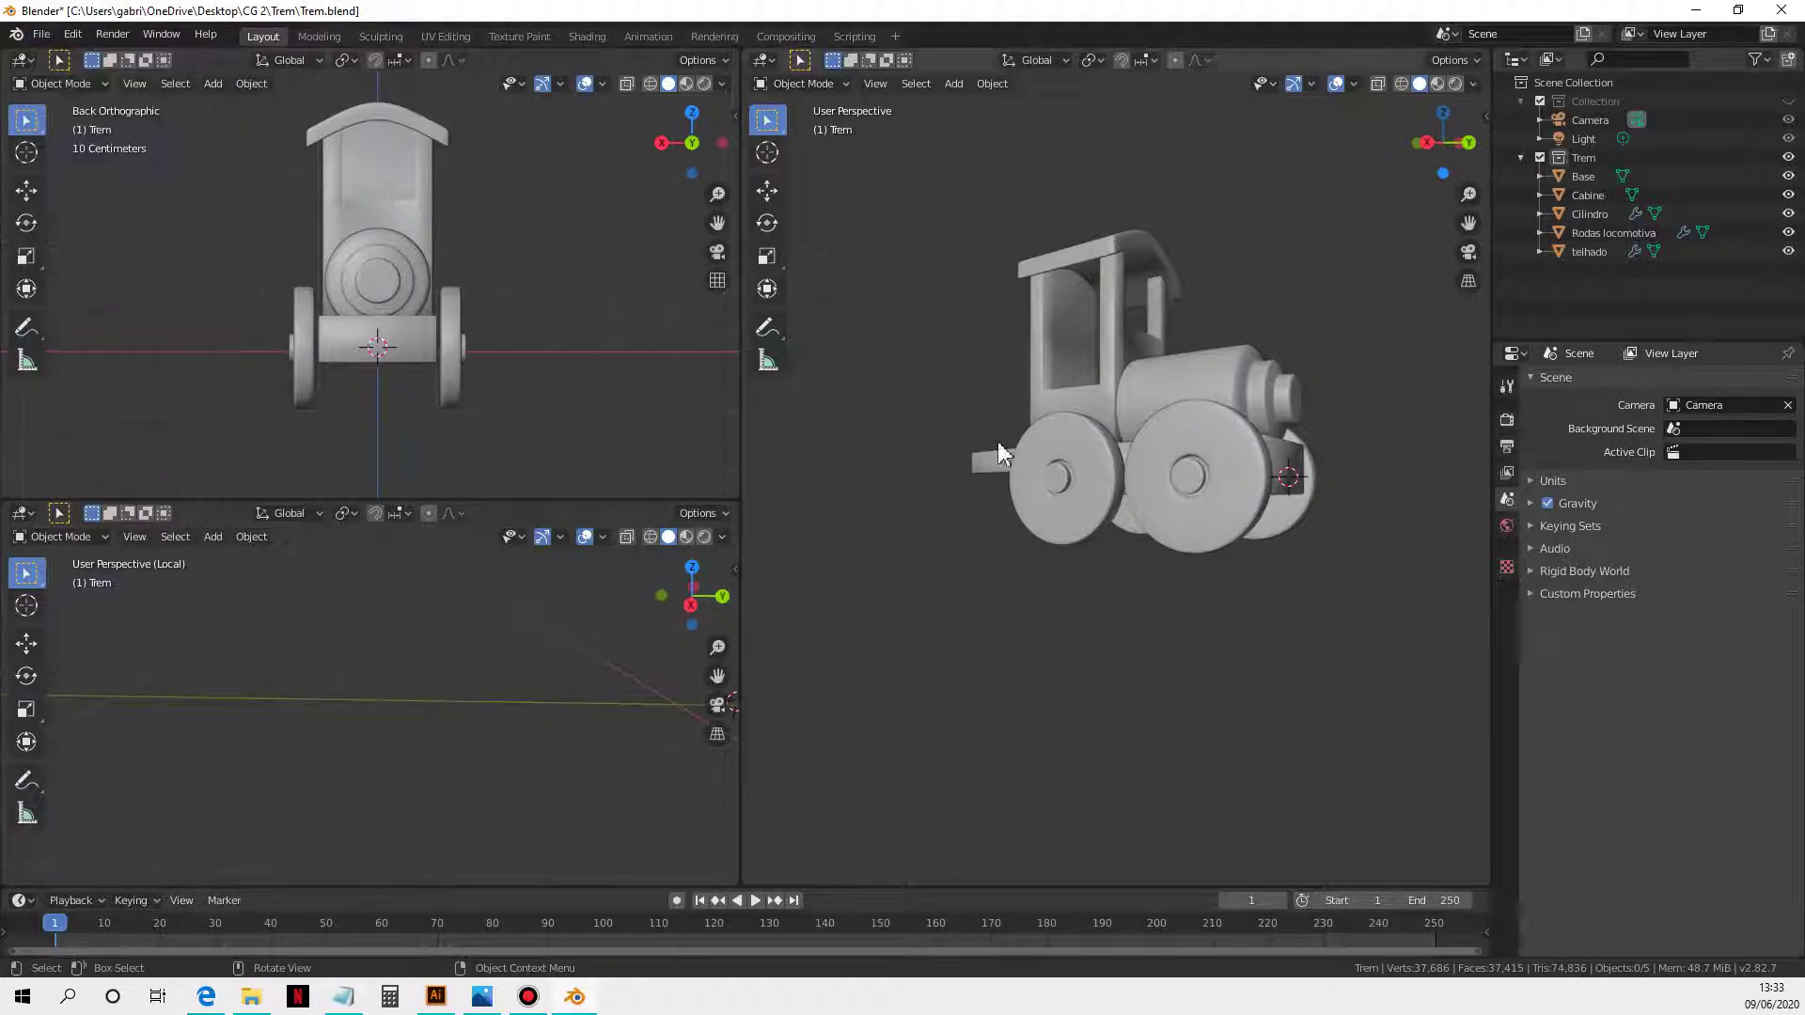
click(42, 34)
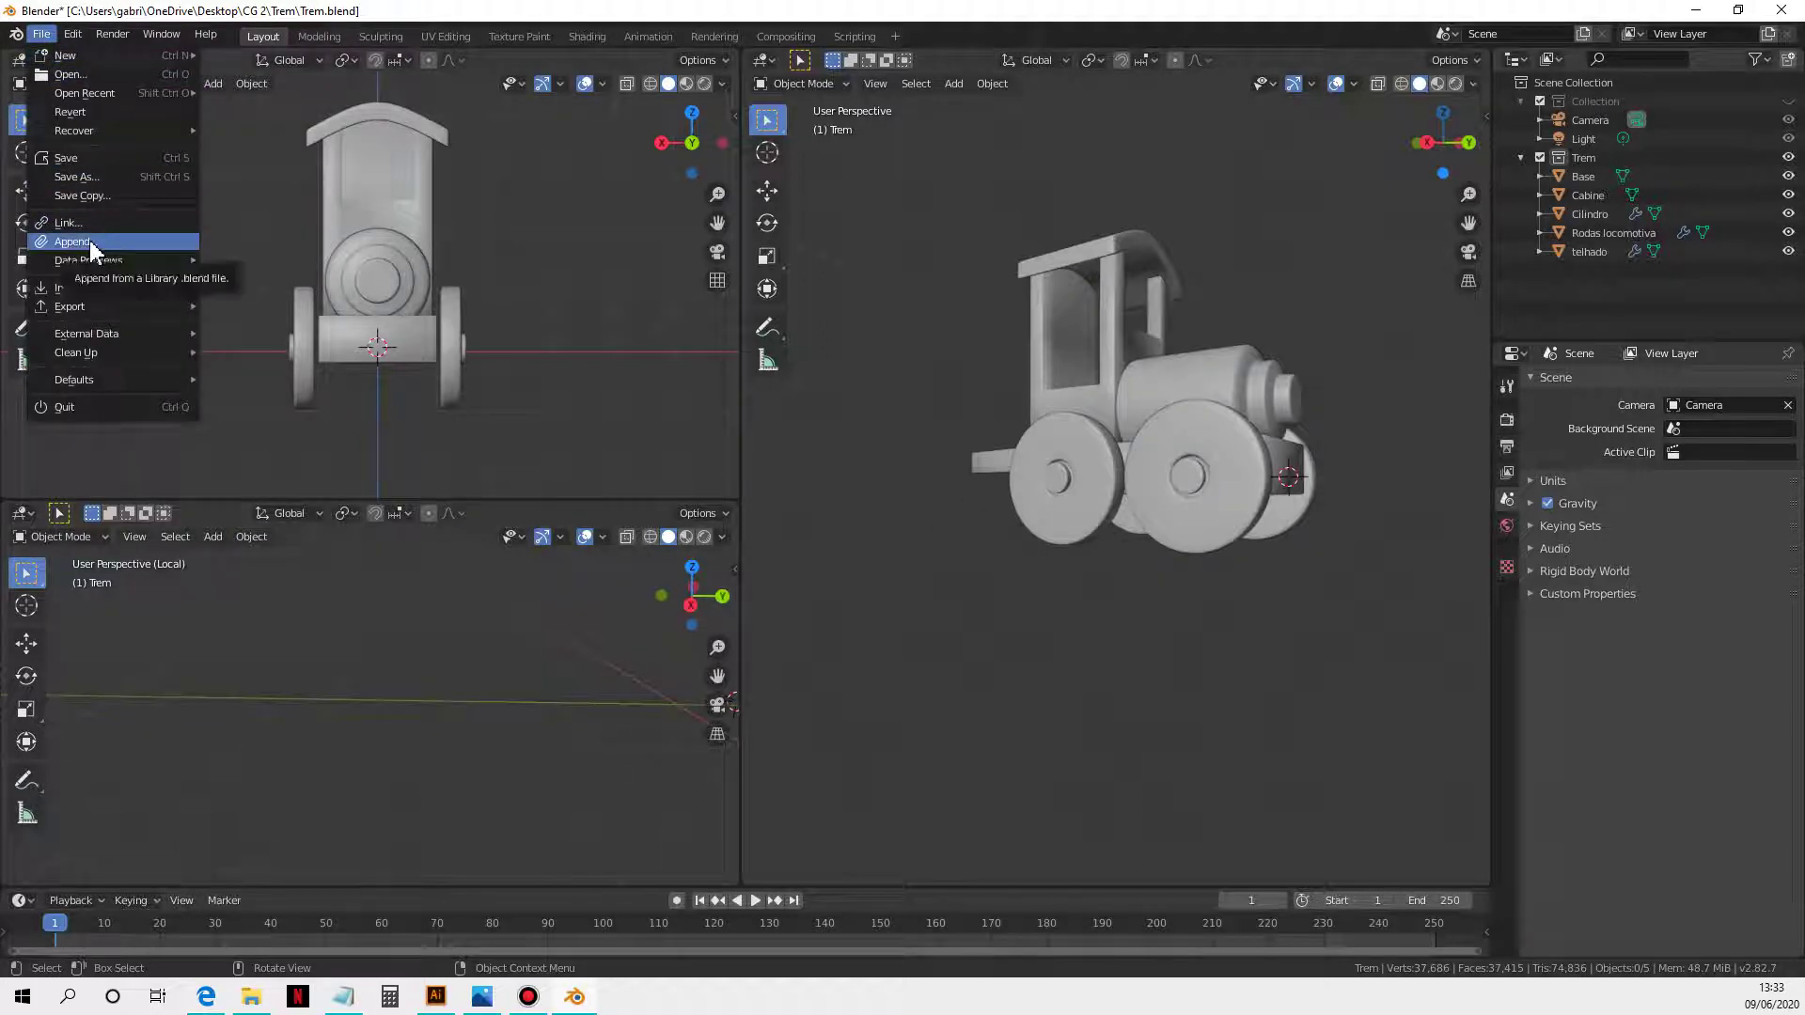
key(Escape)
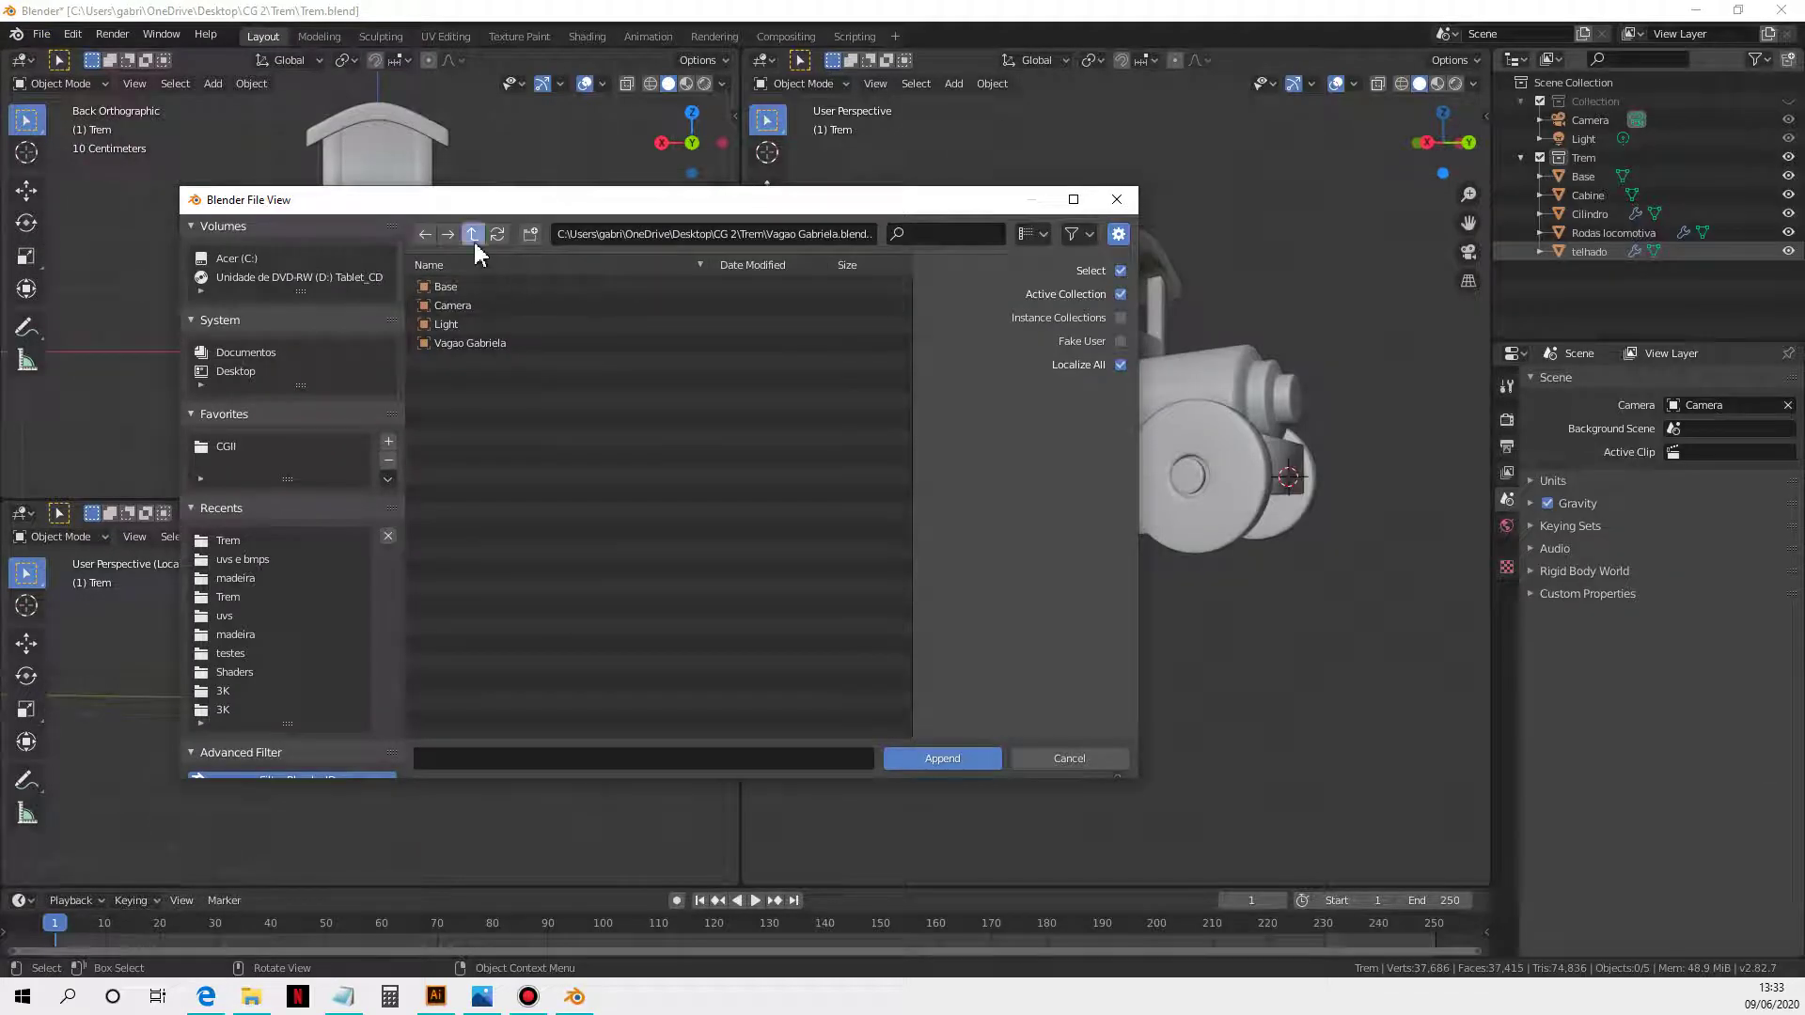
click(473, 233)
click(473, 233)
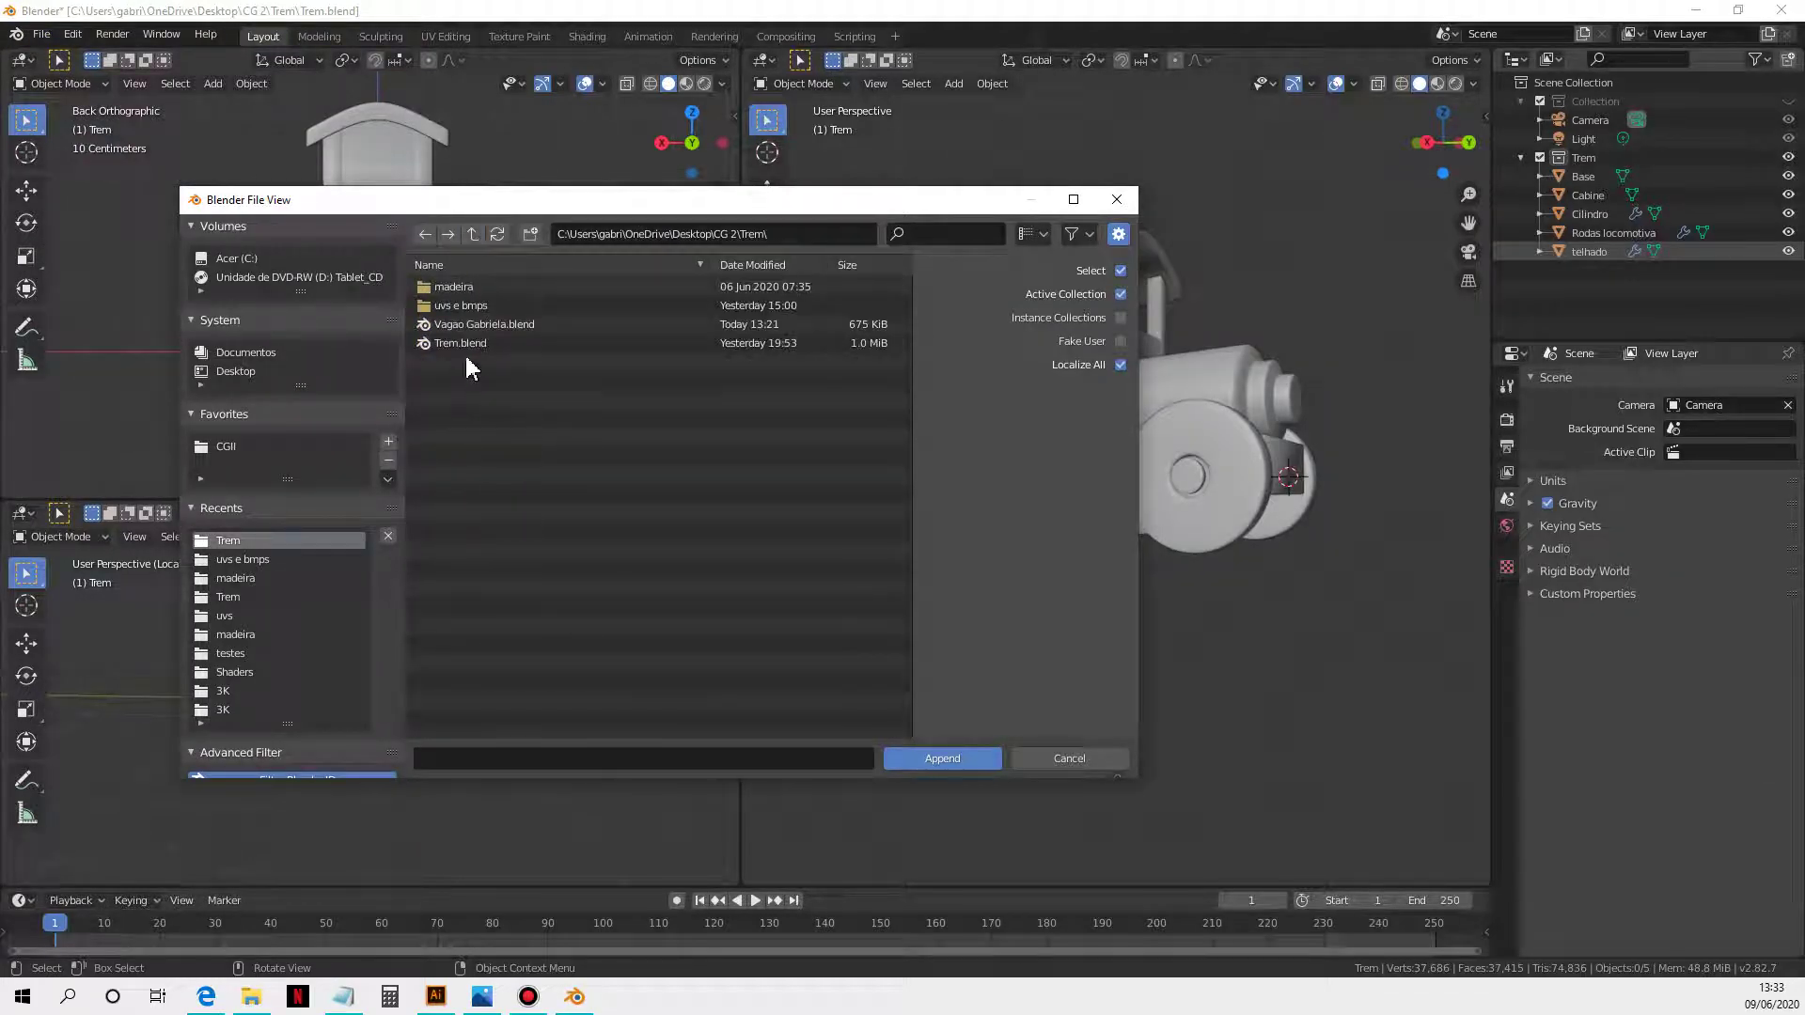
click(490, 326)
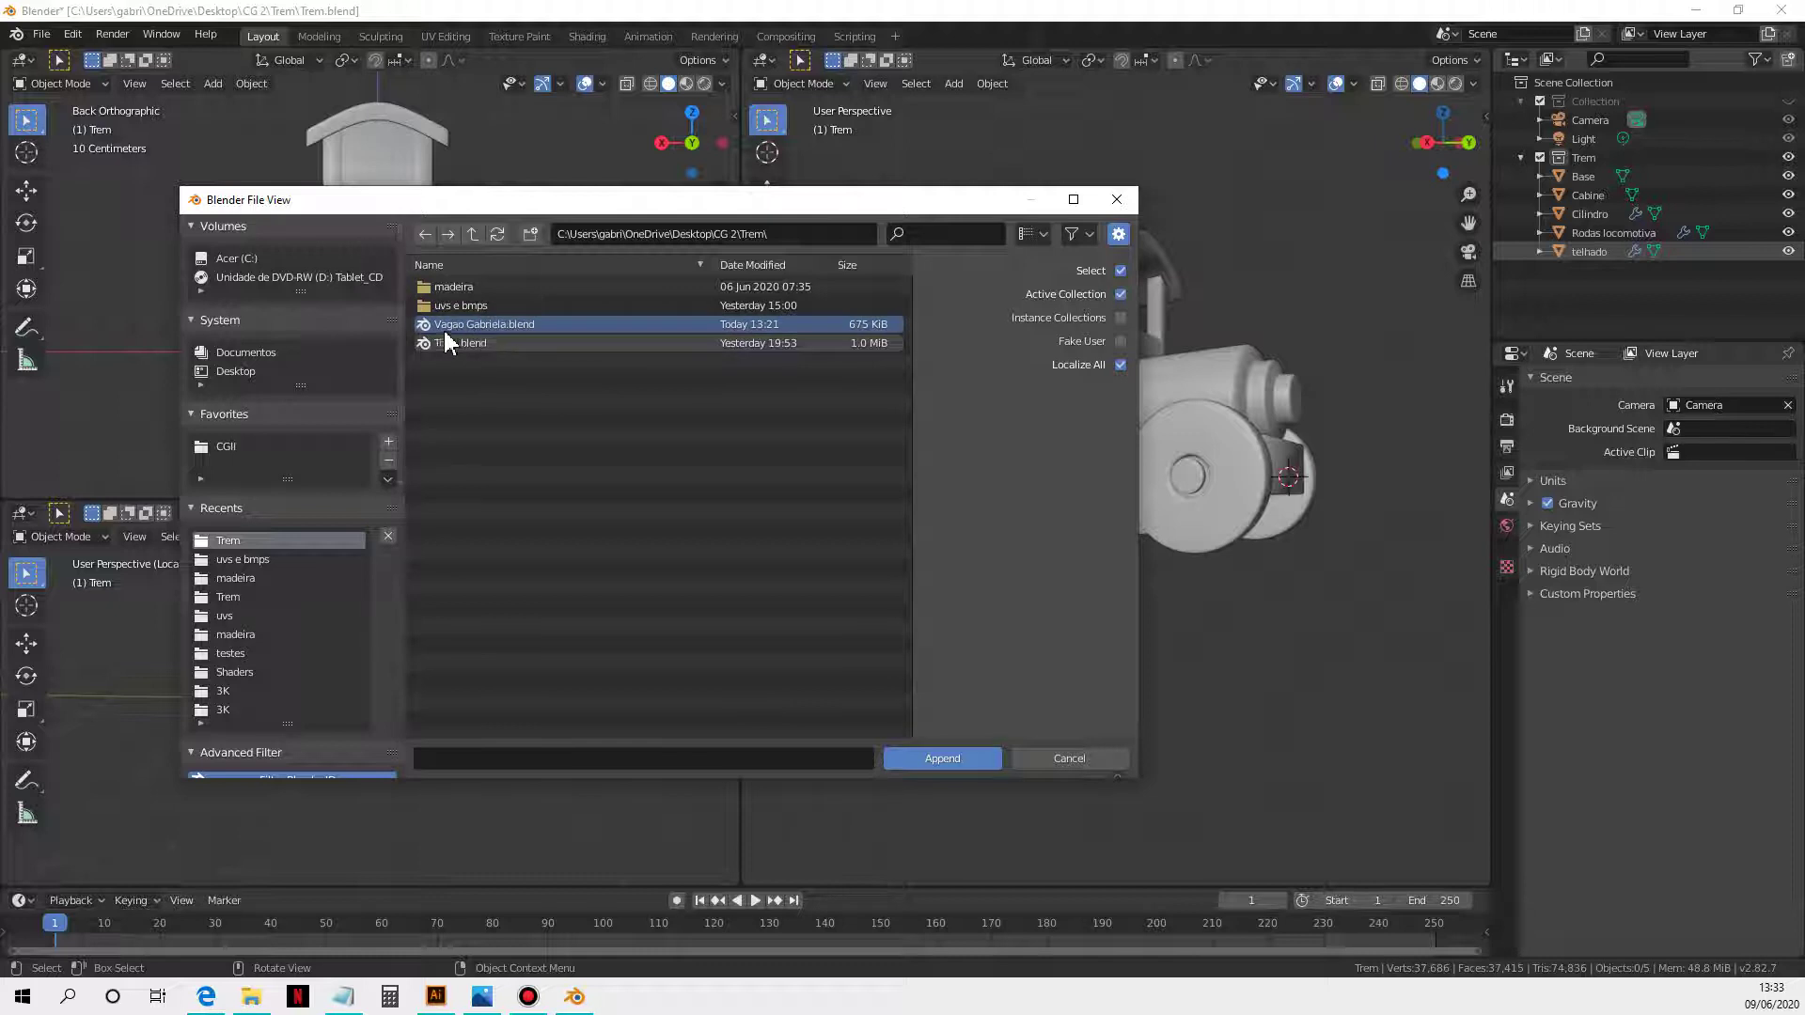
click(945, 759)
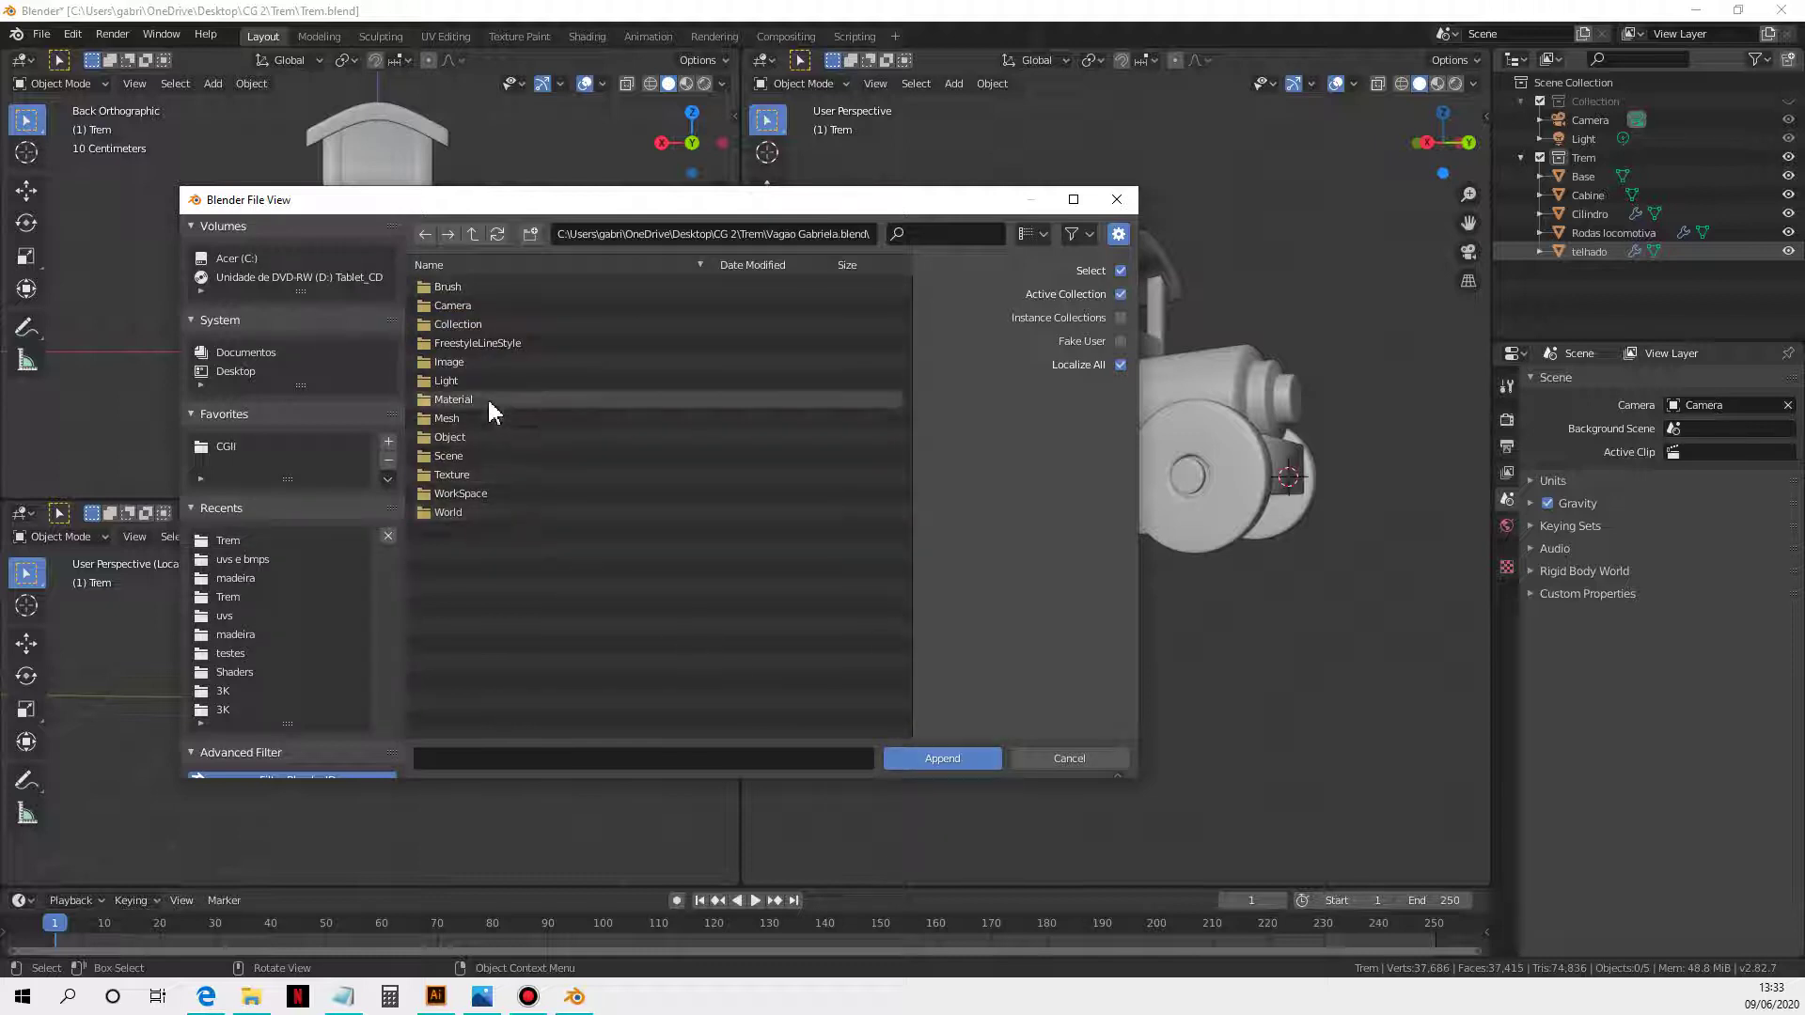
click(451, 439)
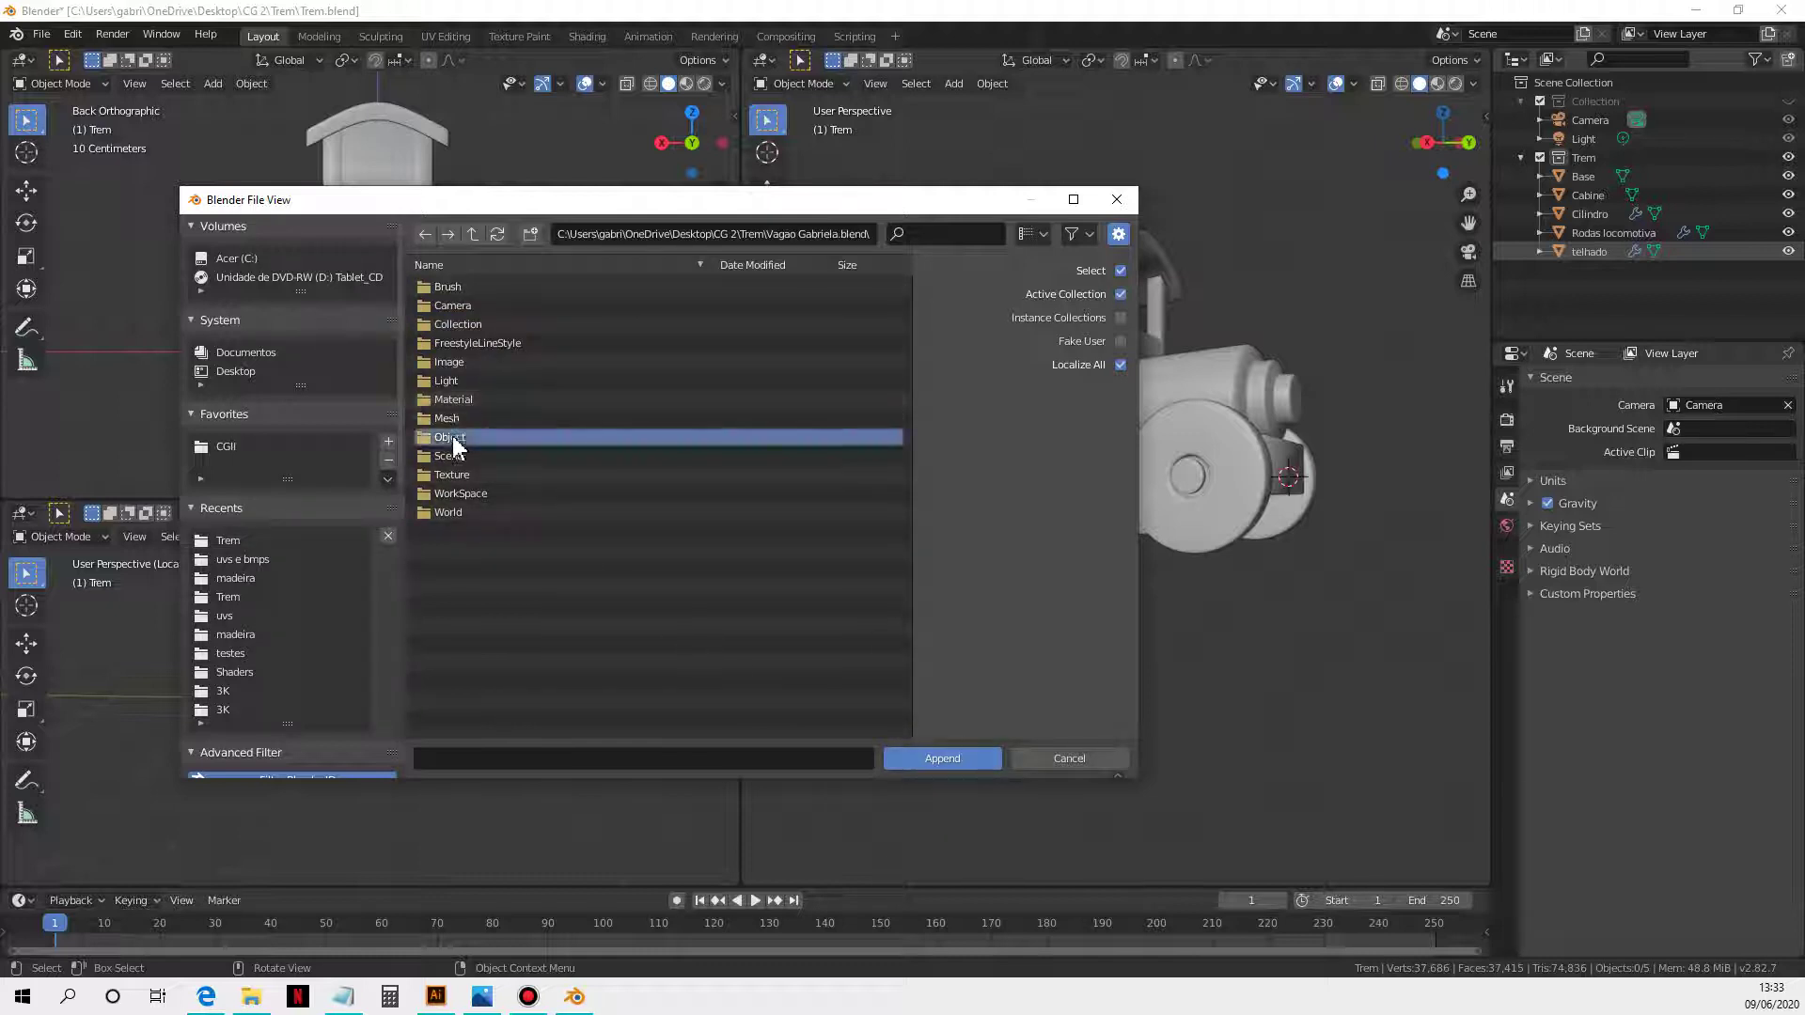
double_click(442, 440)
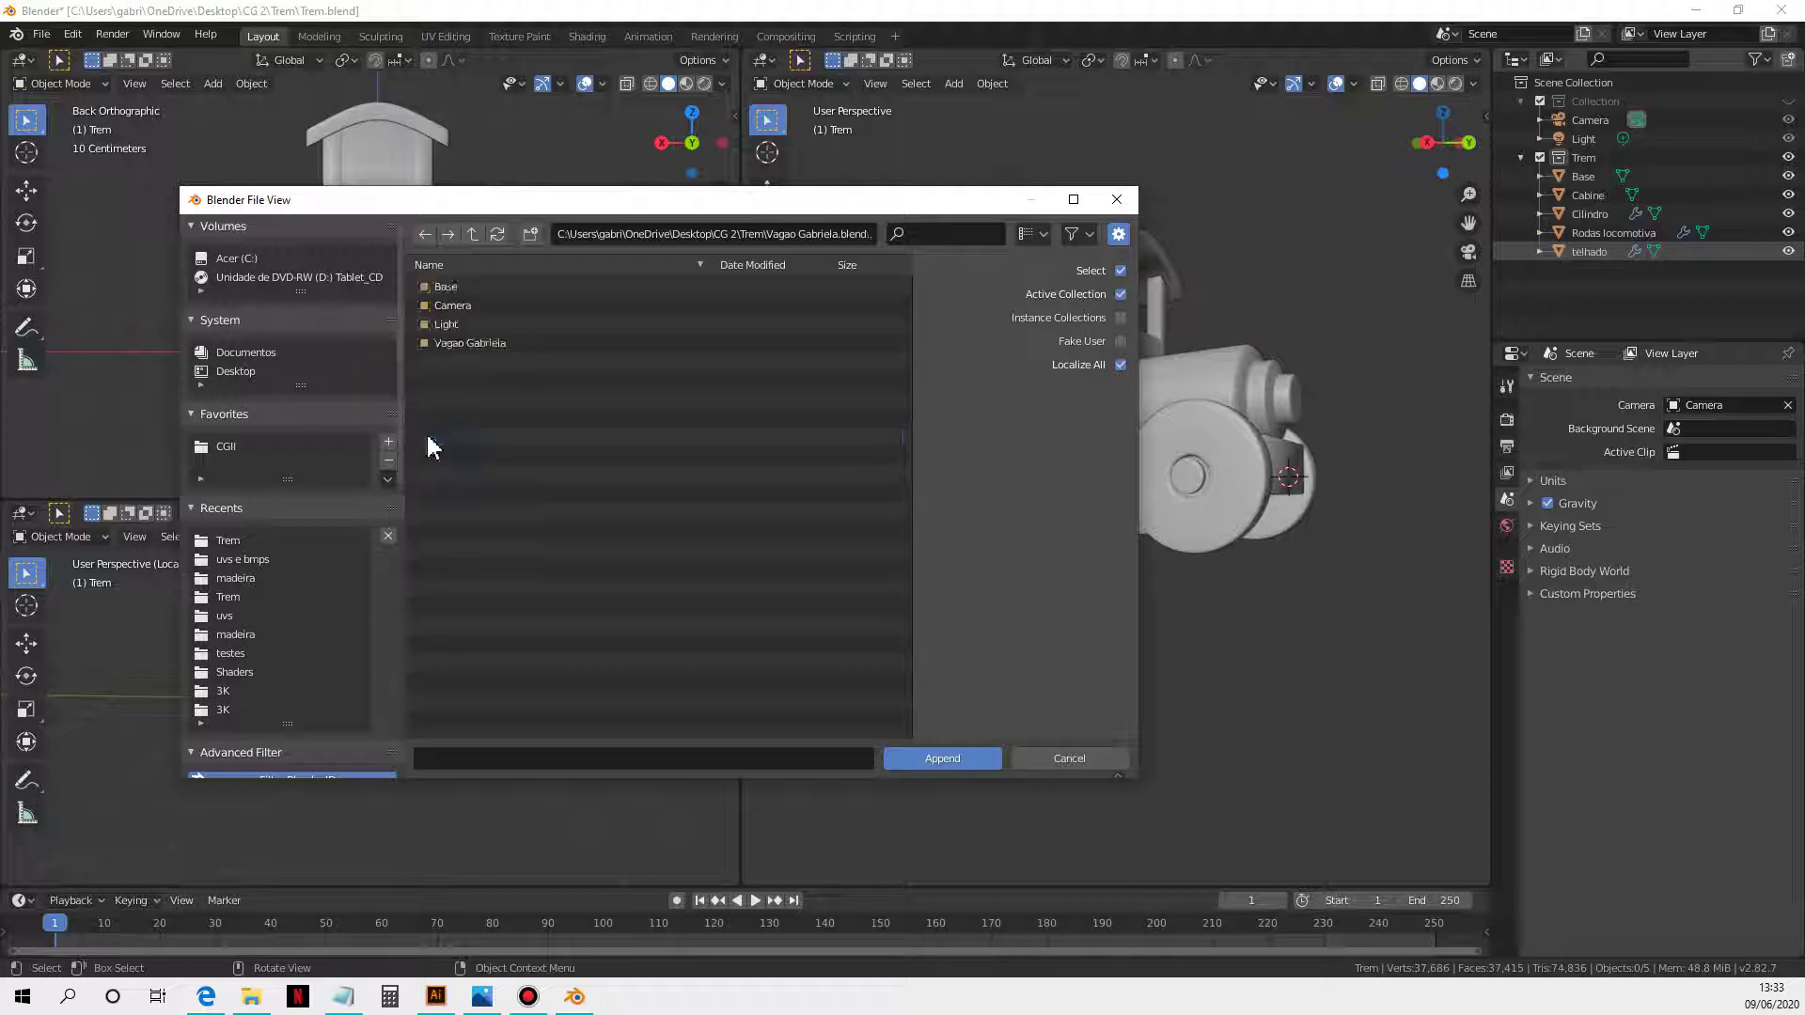
click(464, 346)
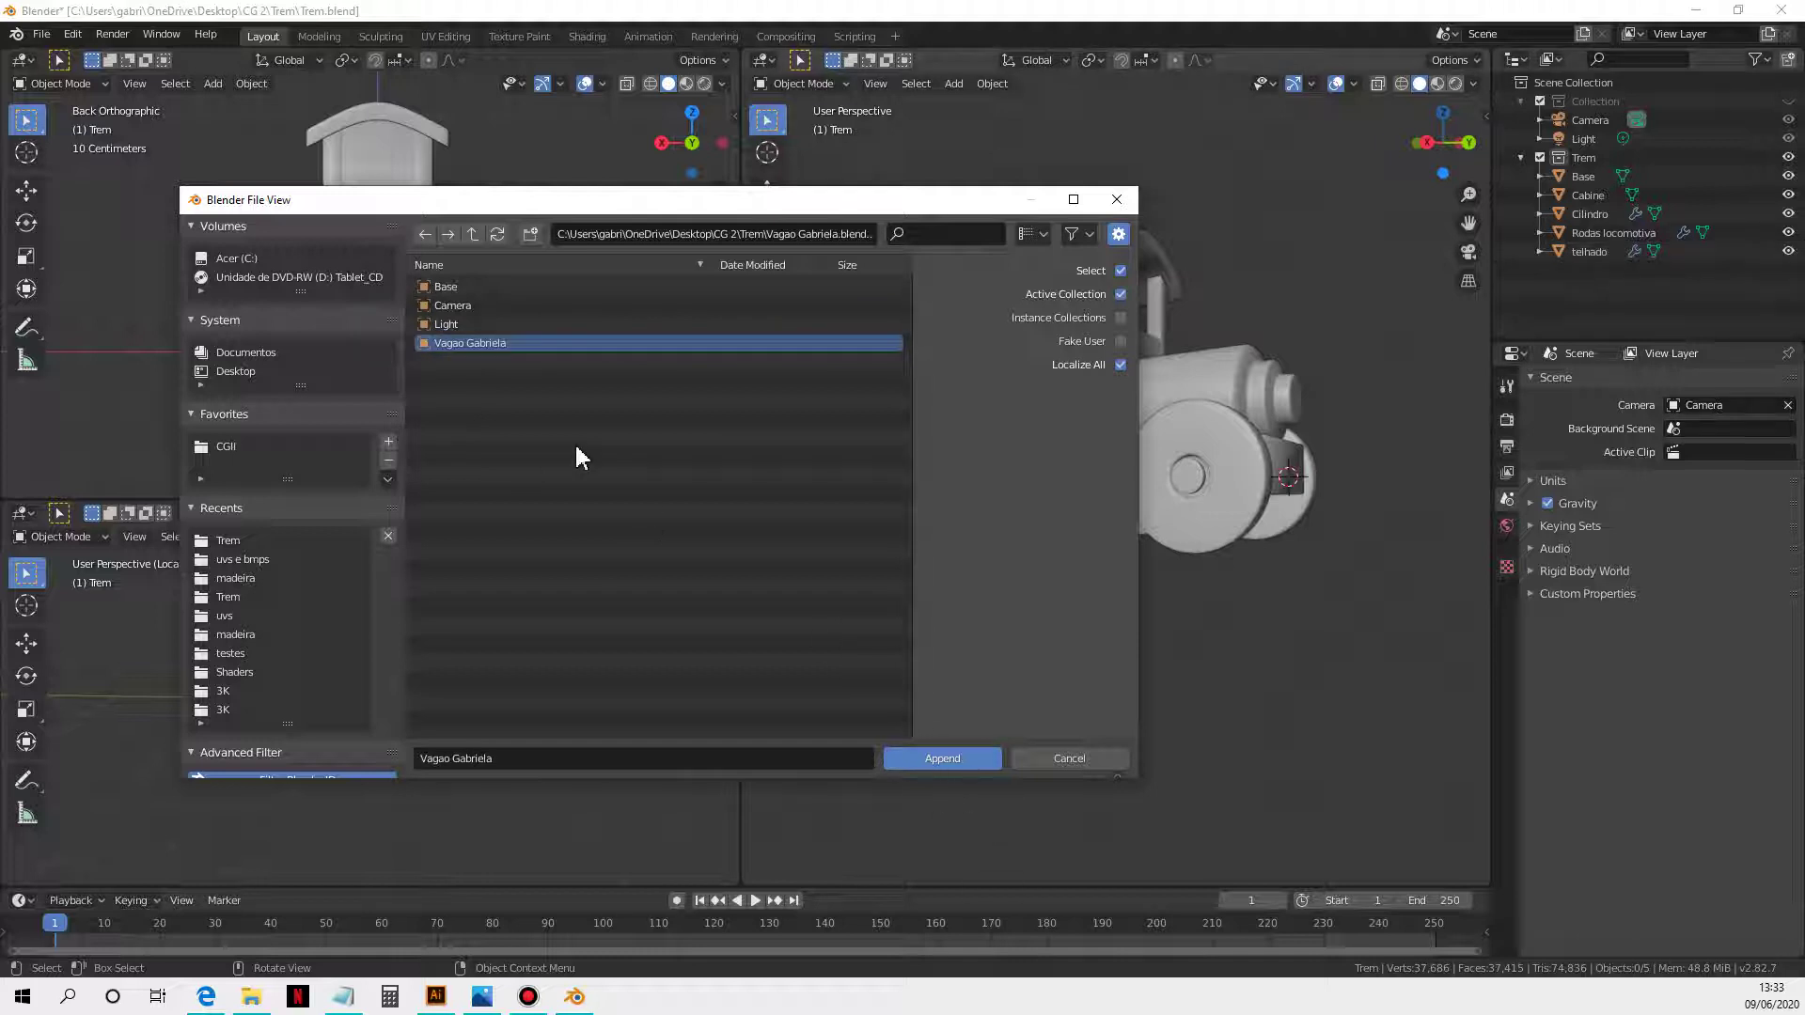
click(939, 759)
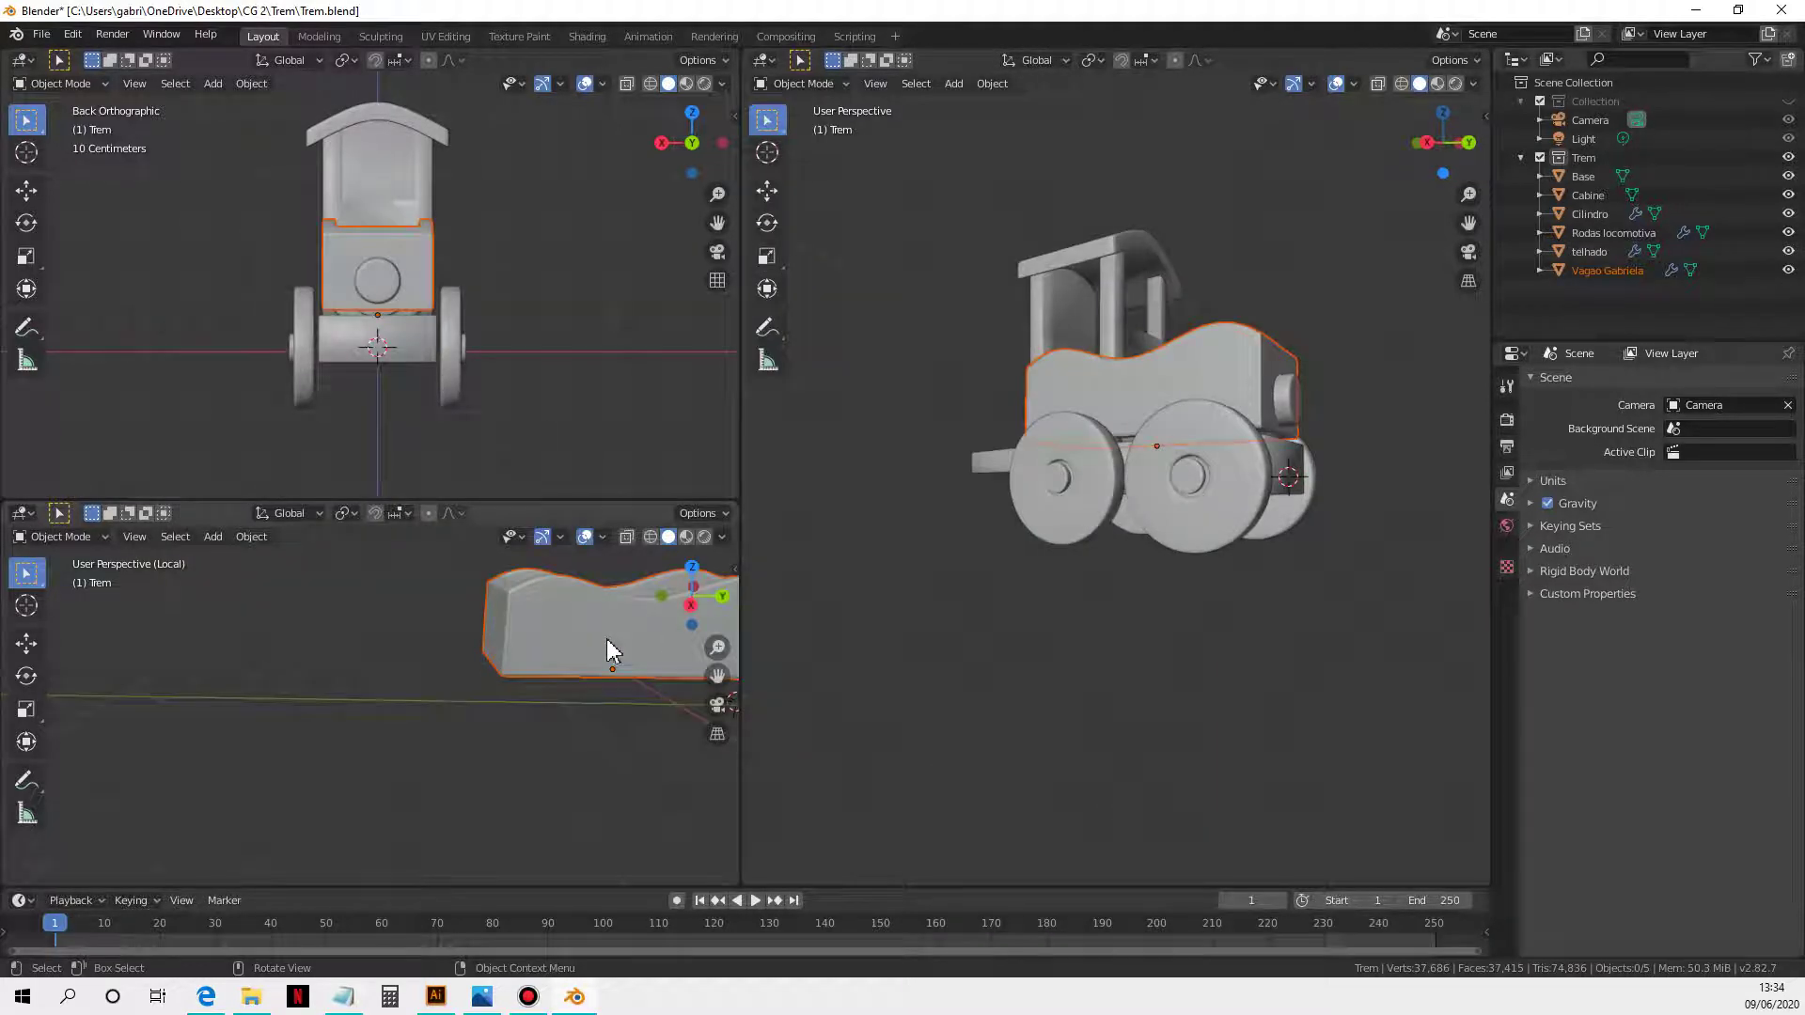
Step: Exit local view in the side view and move the appended wagon along Y until it sits behind the locomotive
key(KP_Divide)
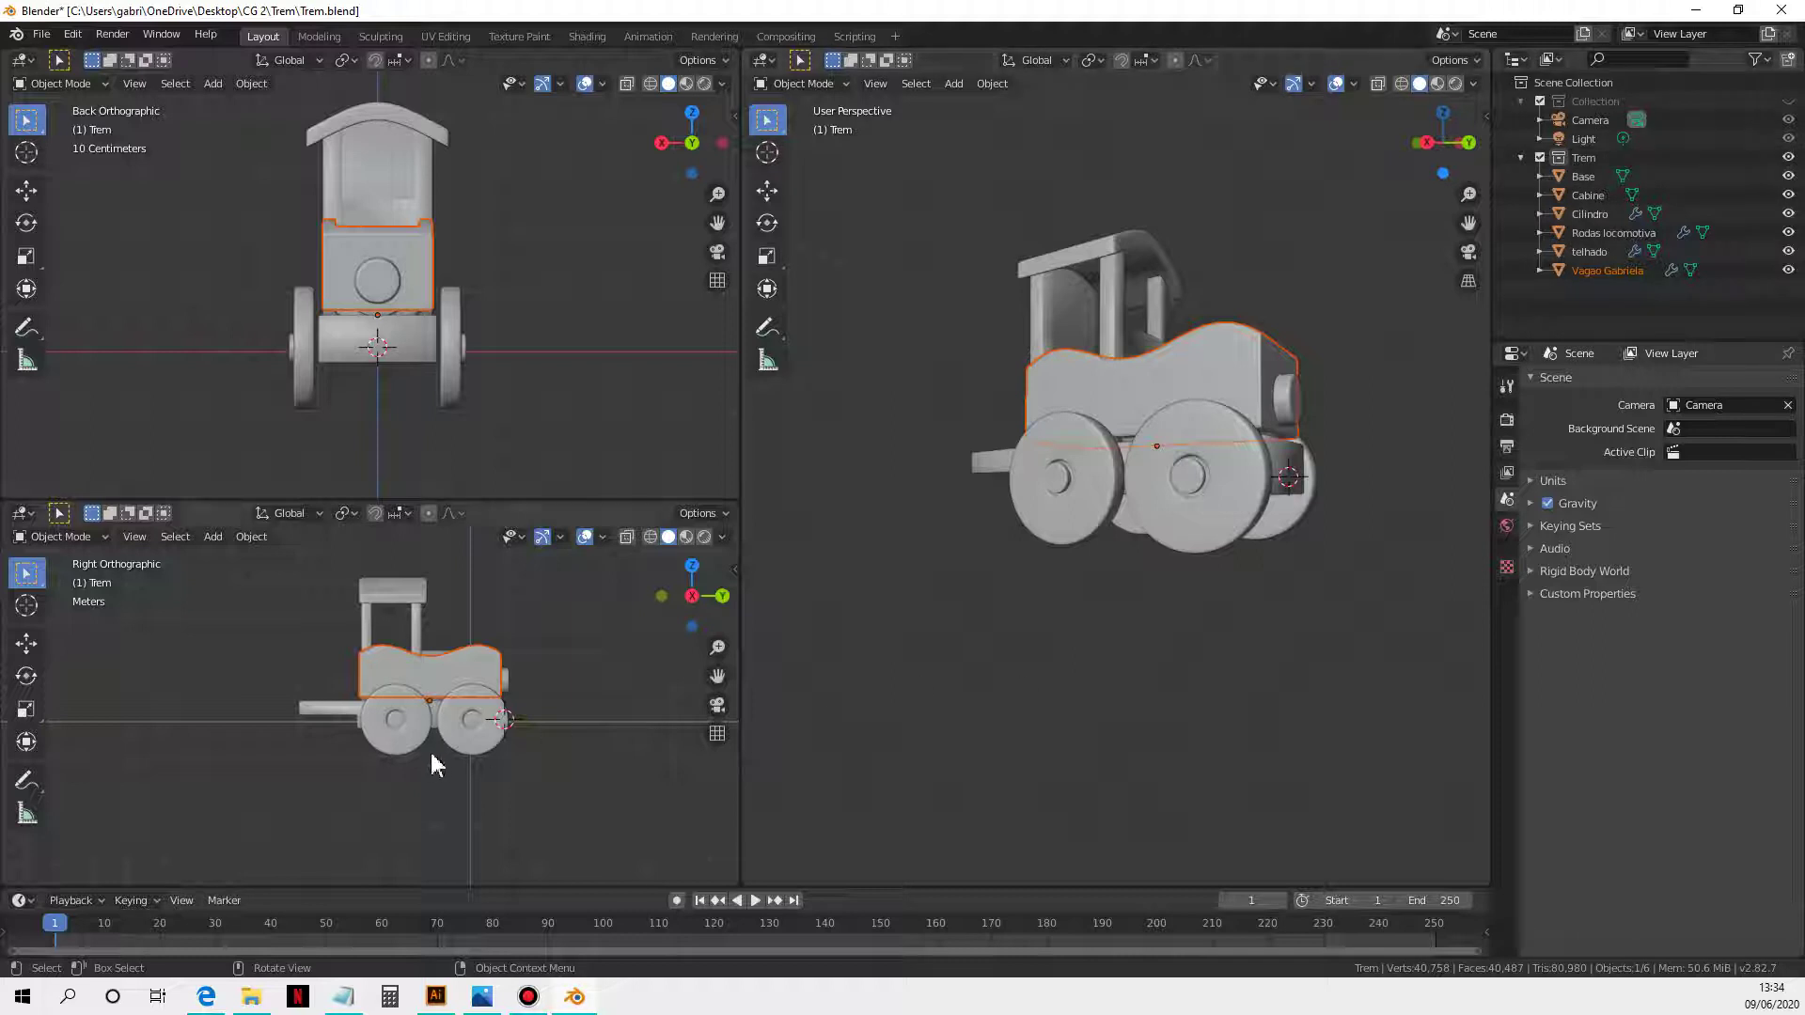
click(451, 683)
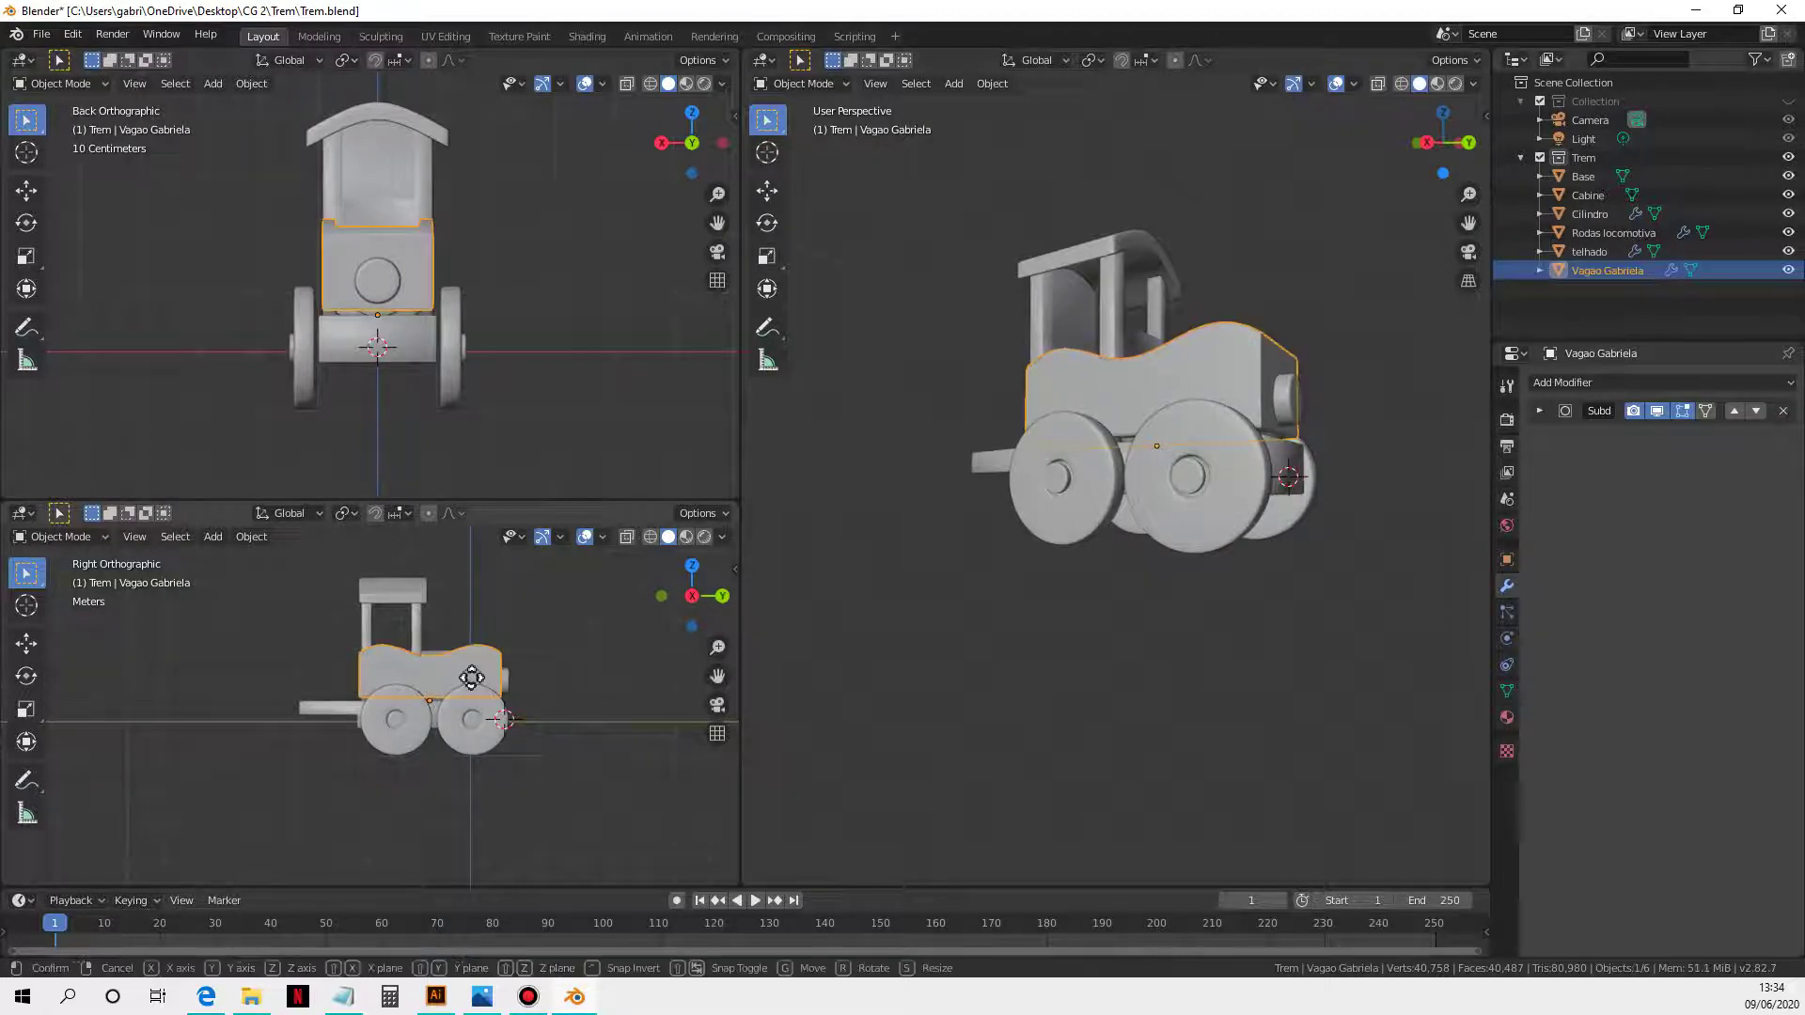
key(g)
key(y)
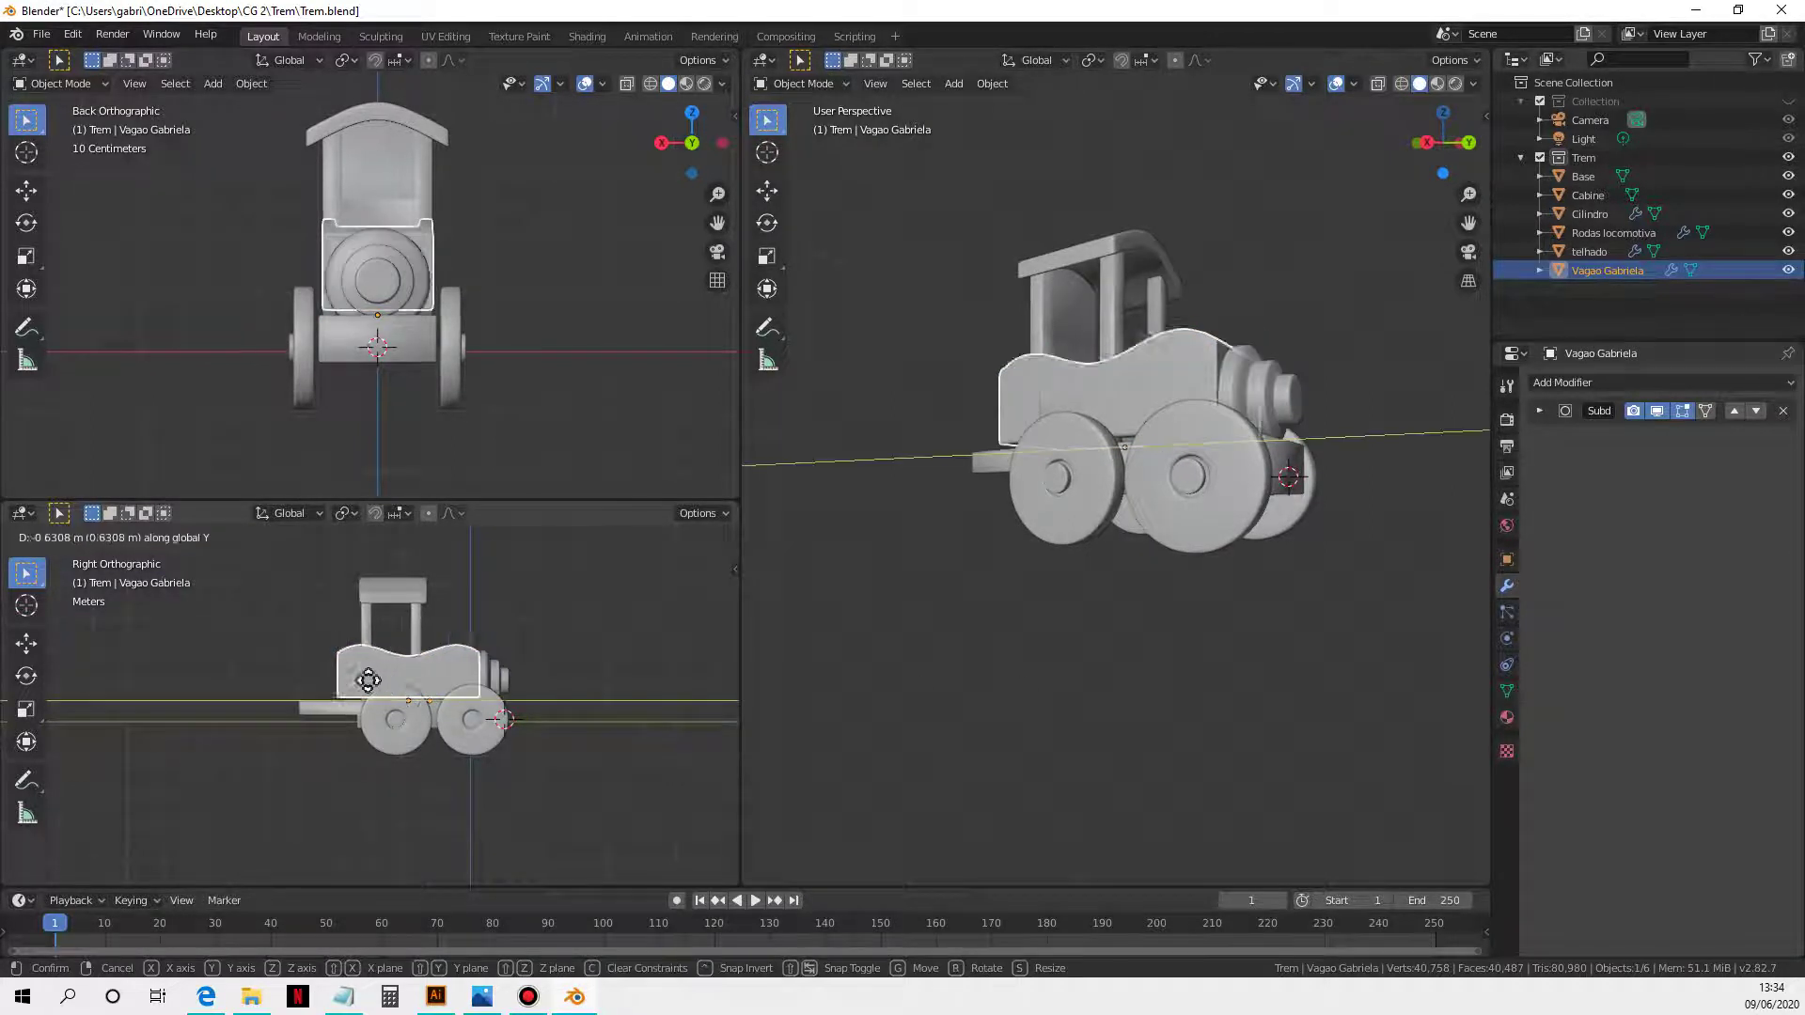
click(272, 686)
Step: Duplicate the locomotive's Base and move the copy about -6.77 m along Y beneath the wagon
click(336, 708)
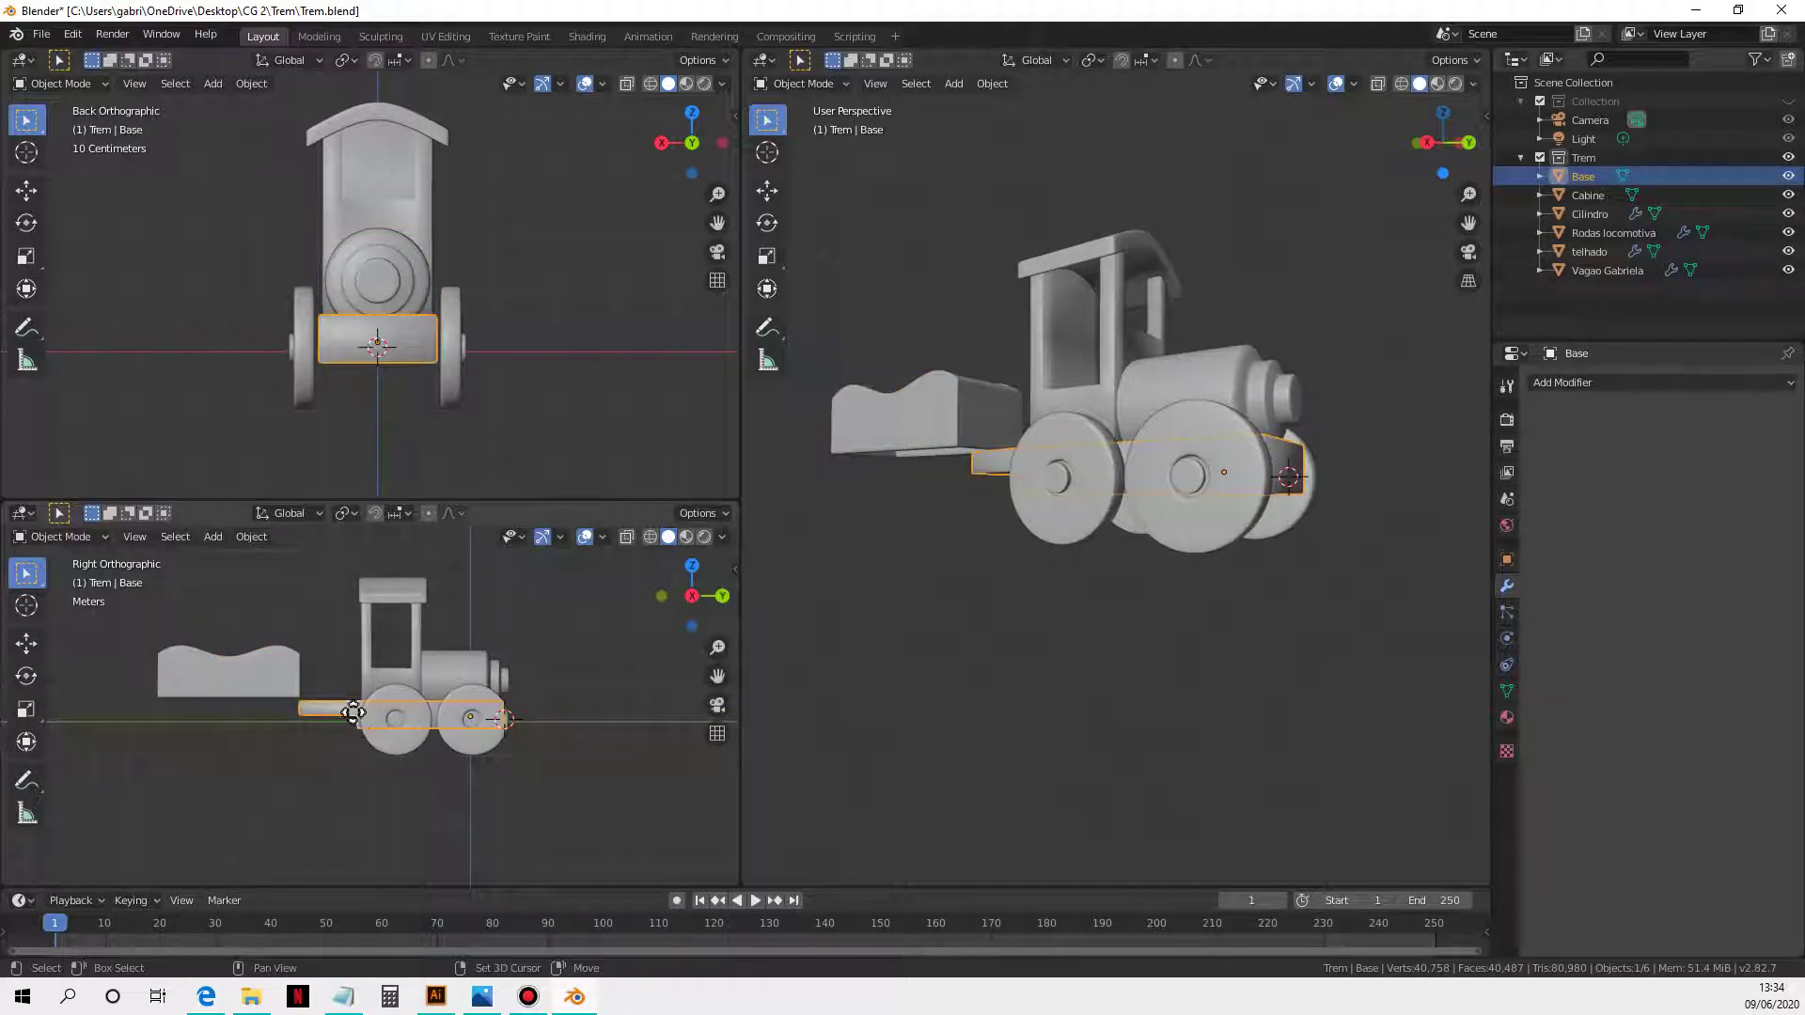
key(shift+d)
key(y)
click(123, 707)
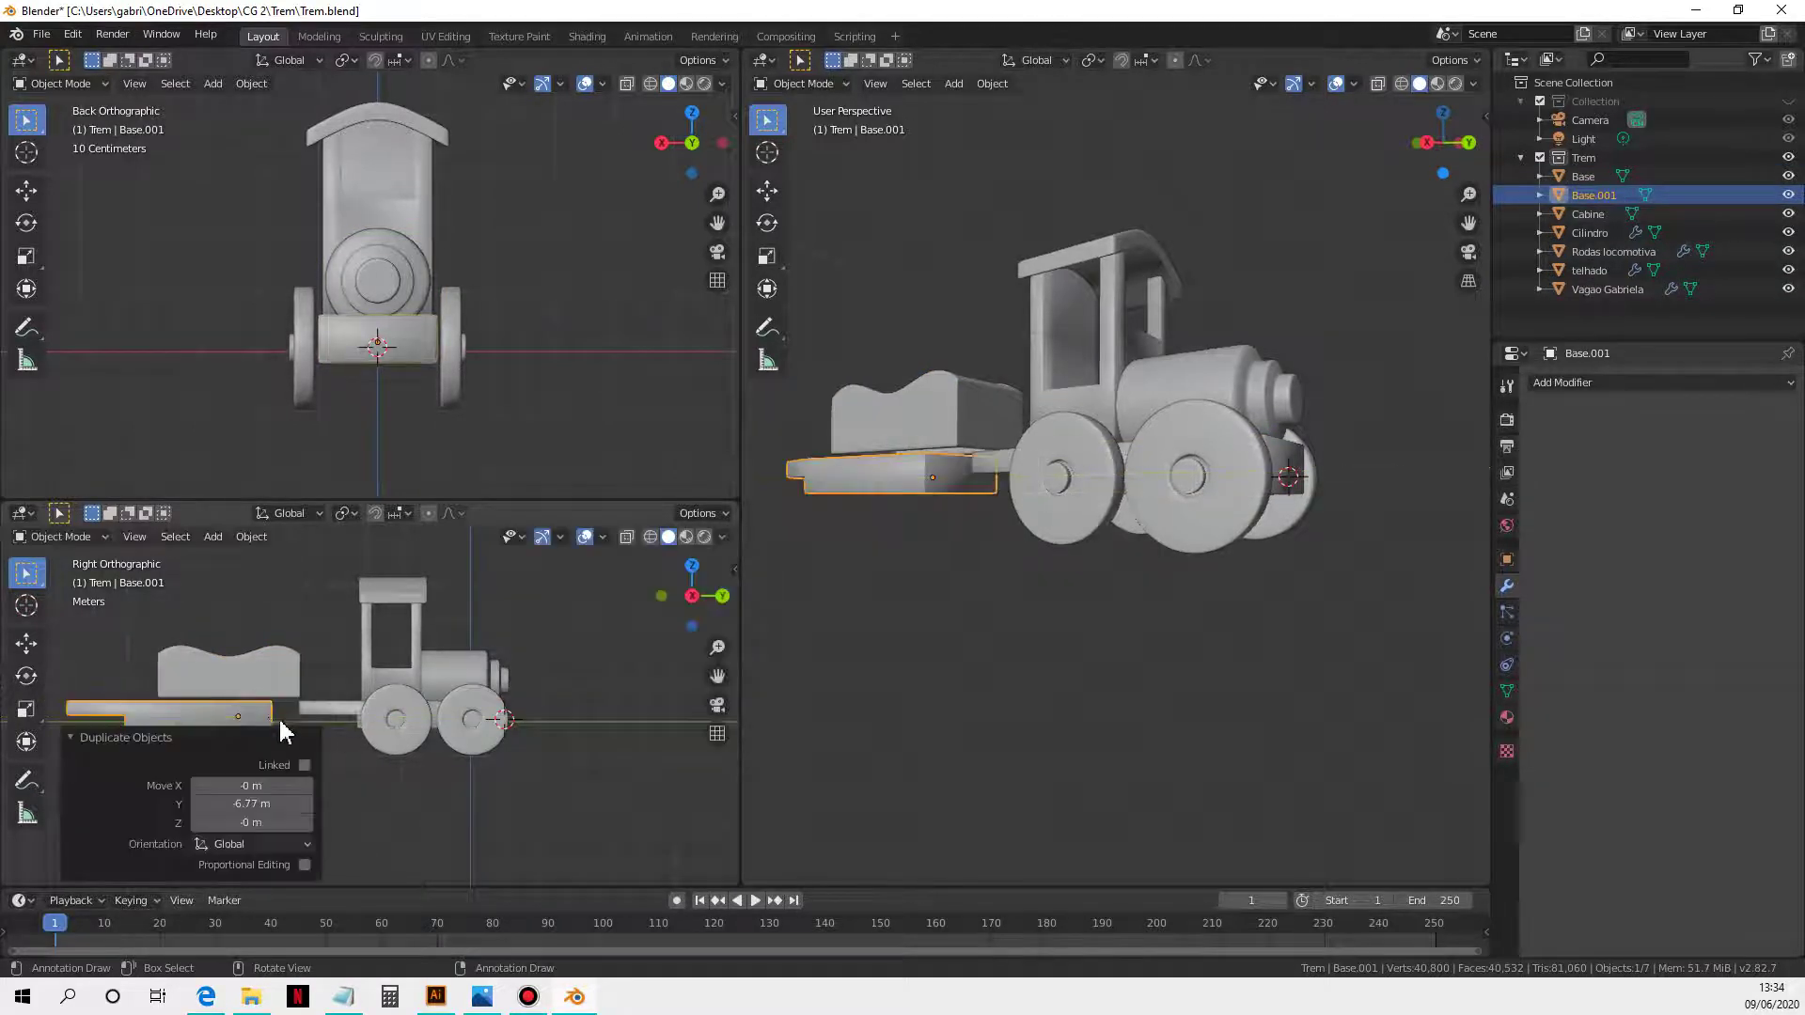
Step: Isolate the duplicated base in Edit Mode and select the edge loop around its narrow tongue's end
key(Tab)
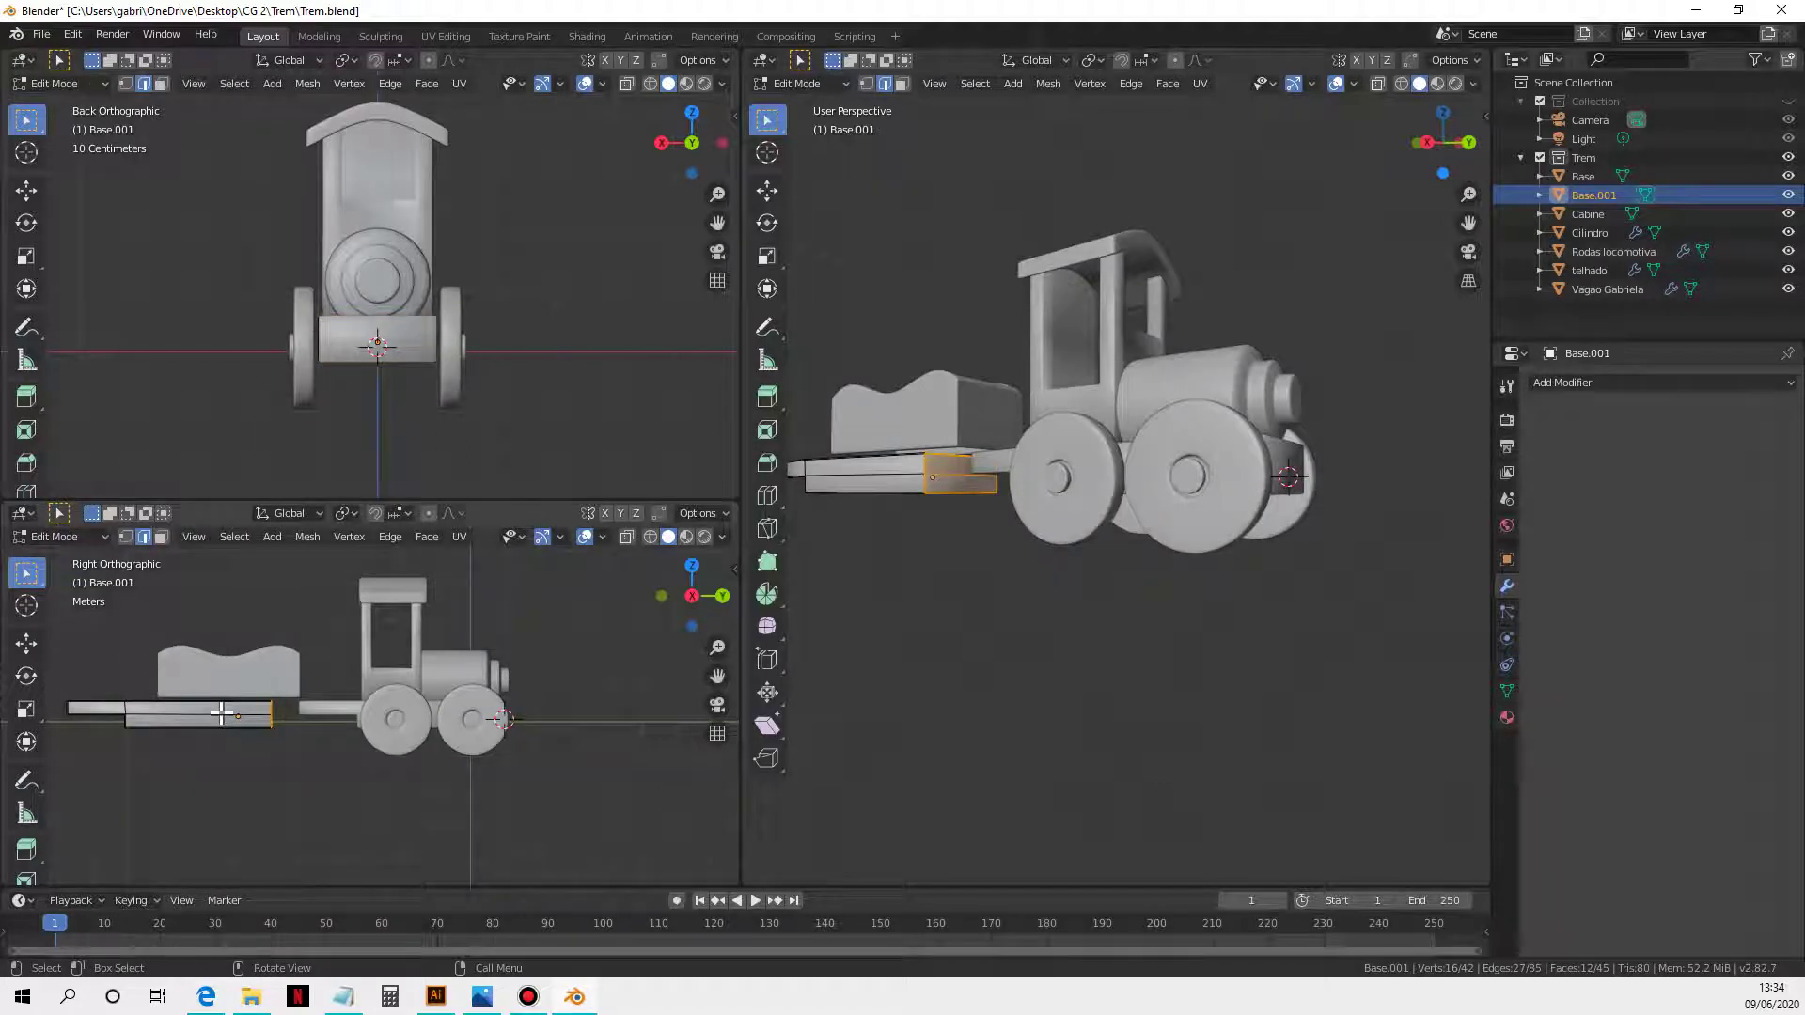
key(KP_Divide)
middle_drag(388, 706, 258, 658)
click(254, 698)
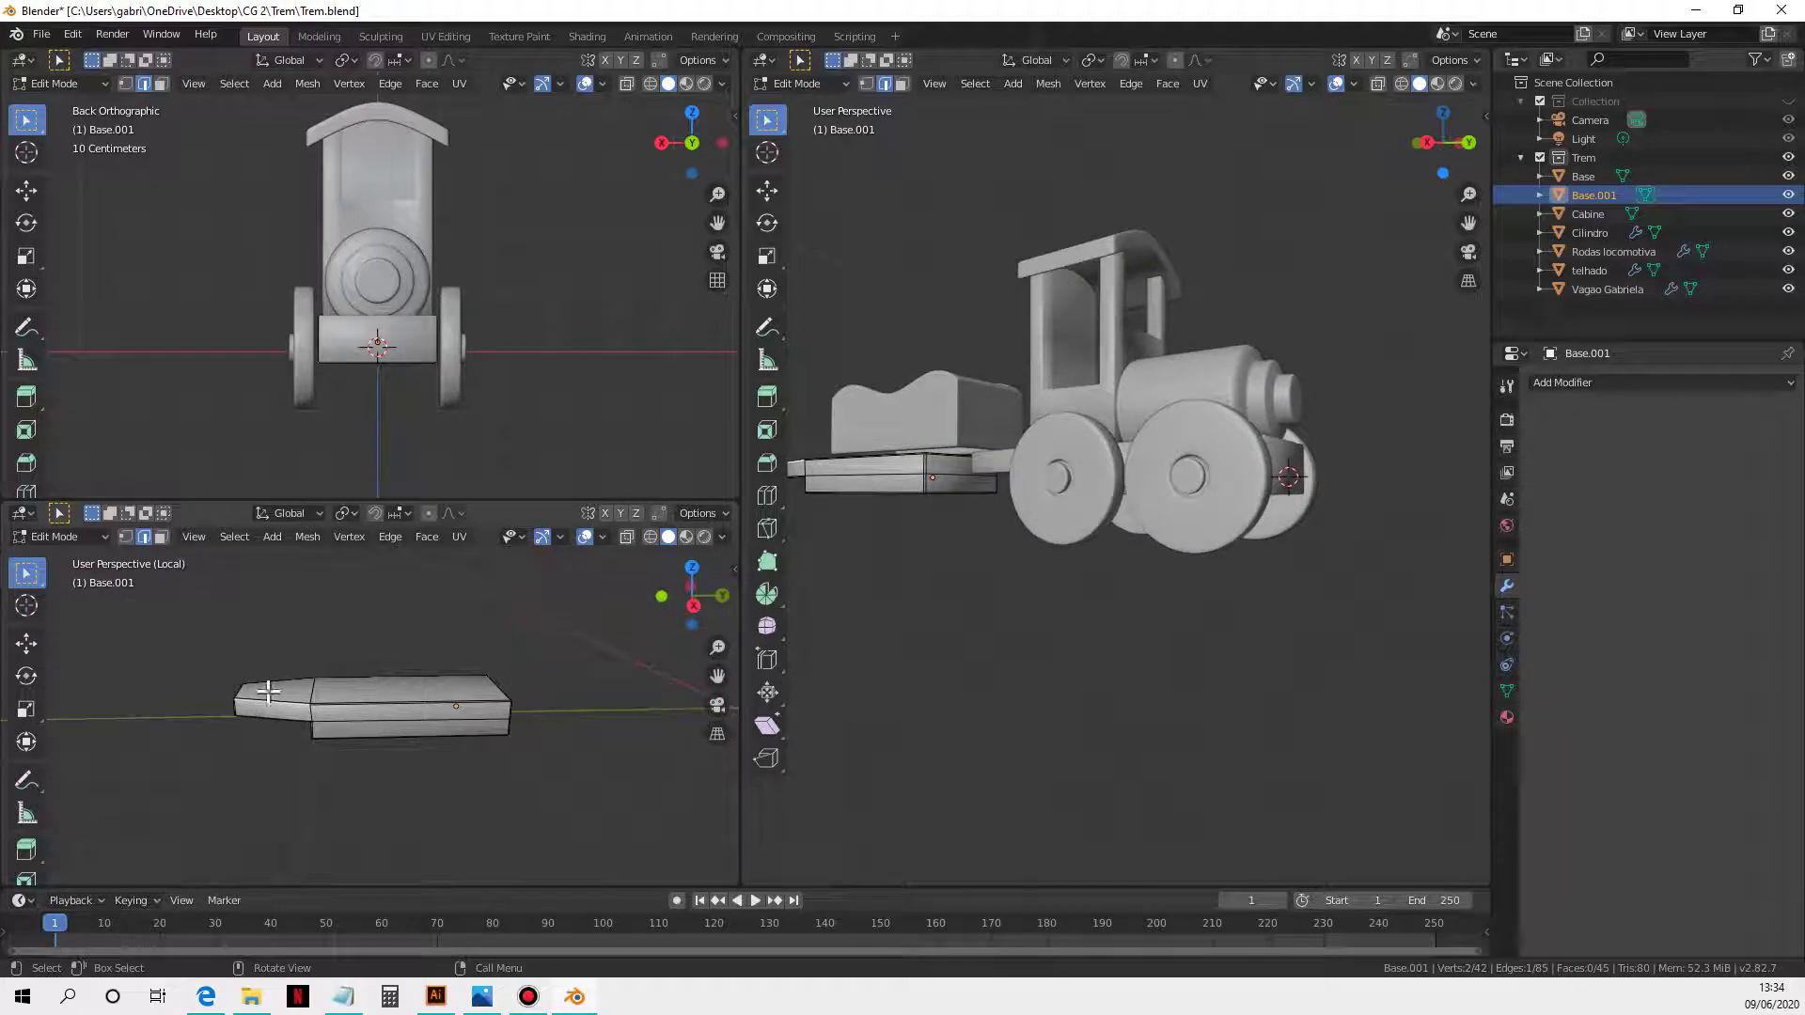
alt+click(269, 681)
mouse_move(296, 715)
middle_down()
mouse_move(319, 668)
mouse_move(298, 689)
middle_up()
scroll(403, 717, up, 4)
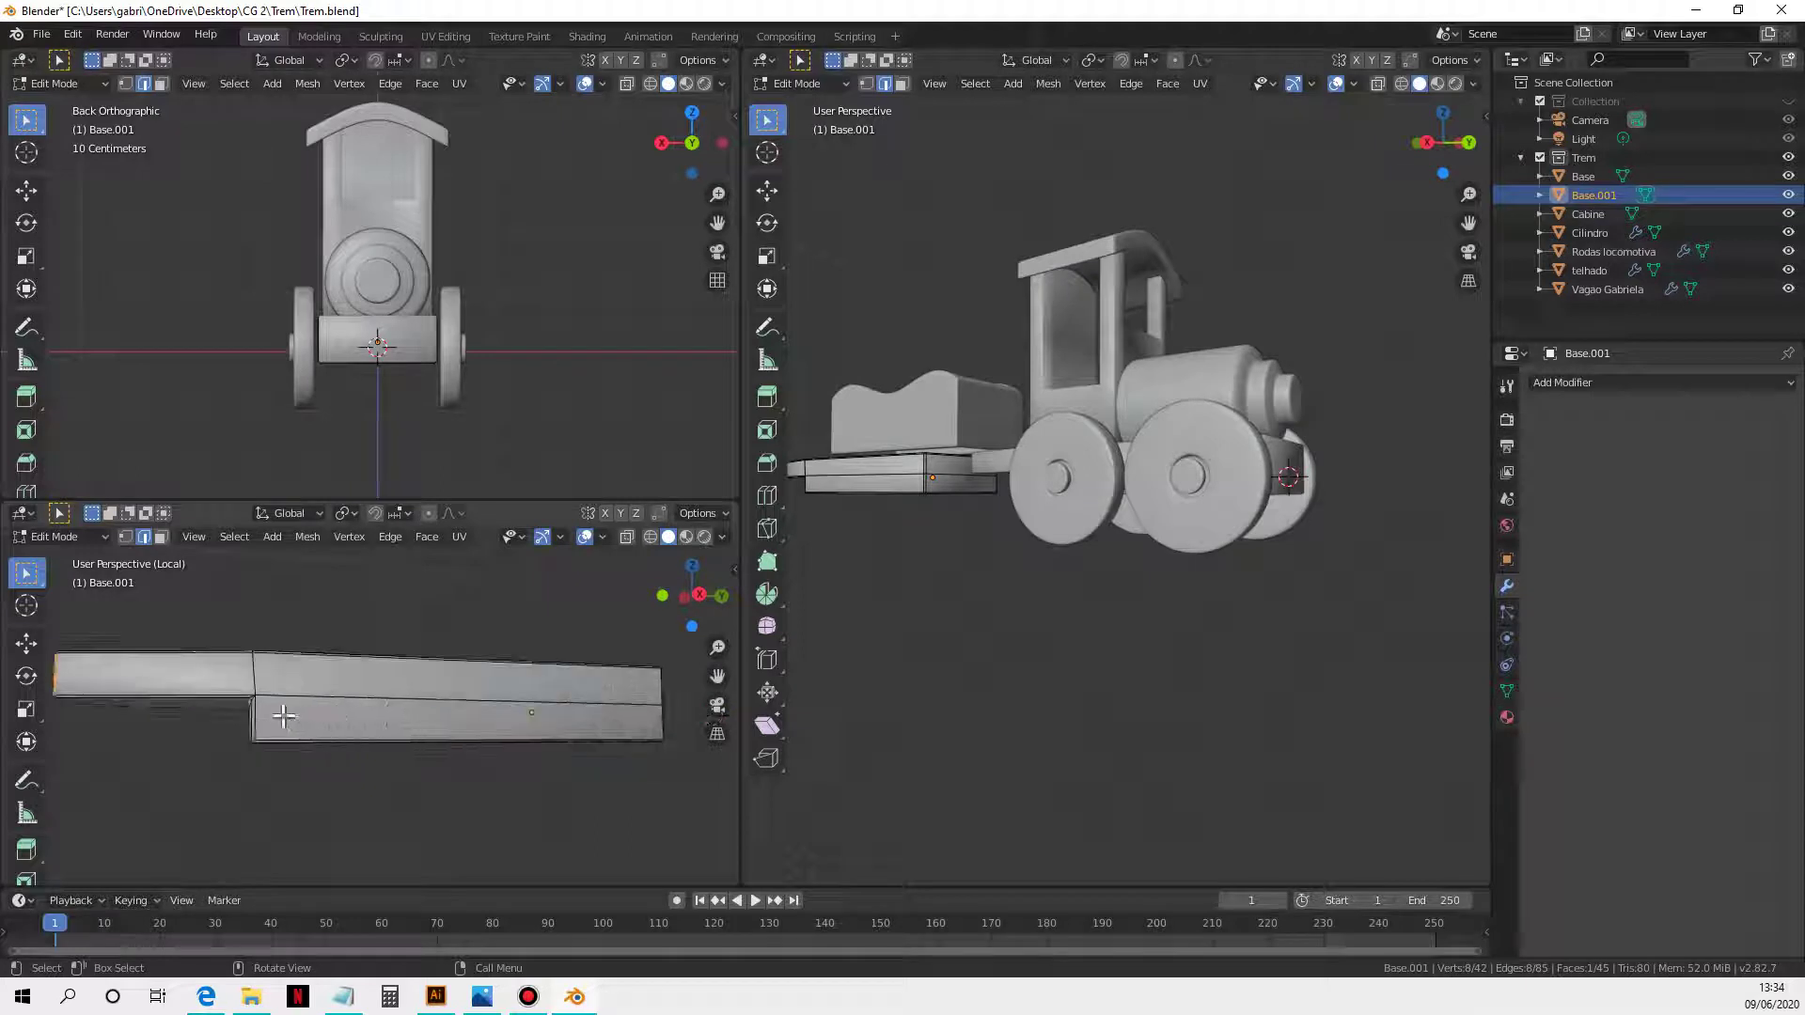
middle_drag(396, 716, 505, 715)
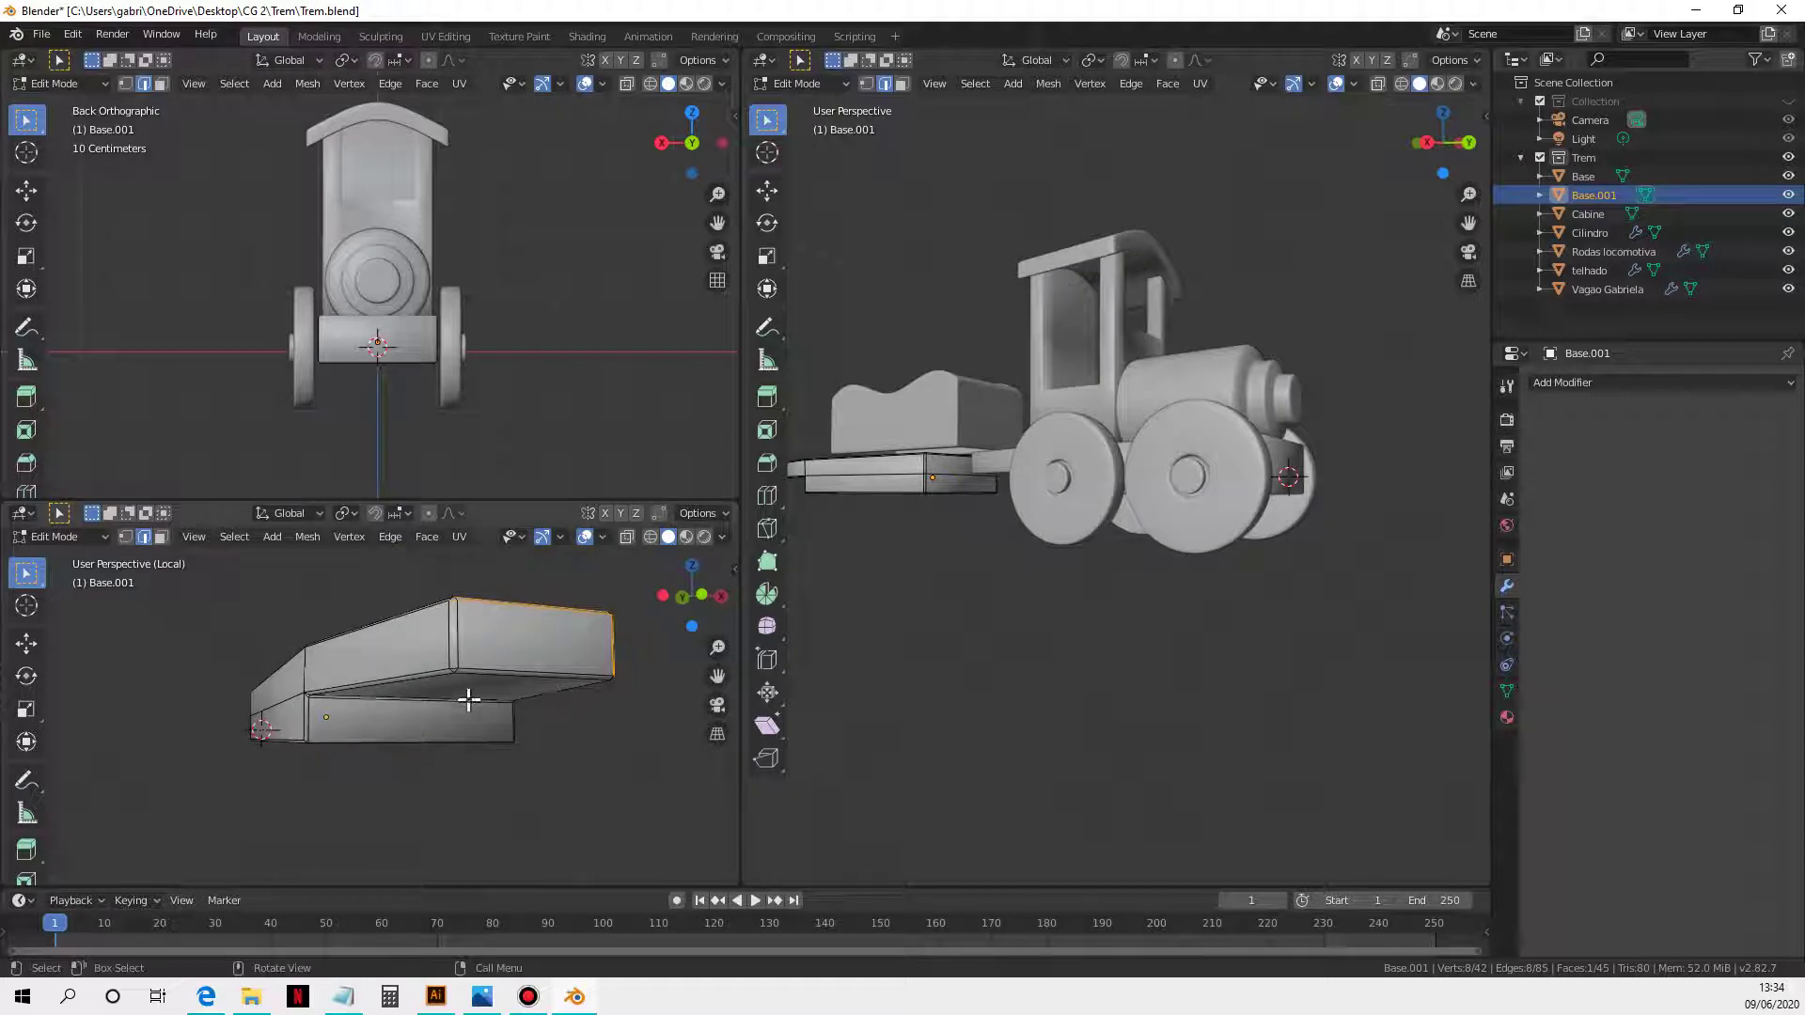
mouse_move(378, 687)
middle_down()
mouse_move(175, 712)
mouse_move(359, 683)
mouse_move(444, 710)
mouse_move(436, 738)
mouse_move(381, 711)
middle_up()
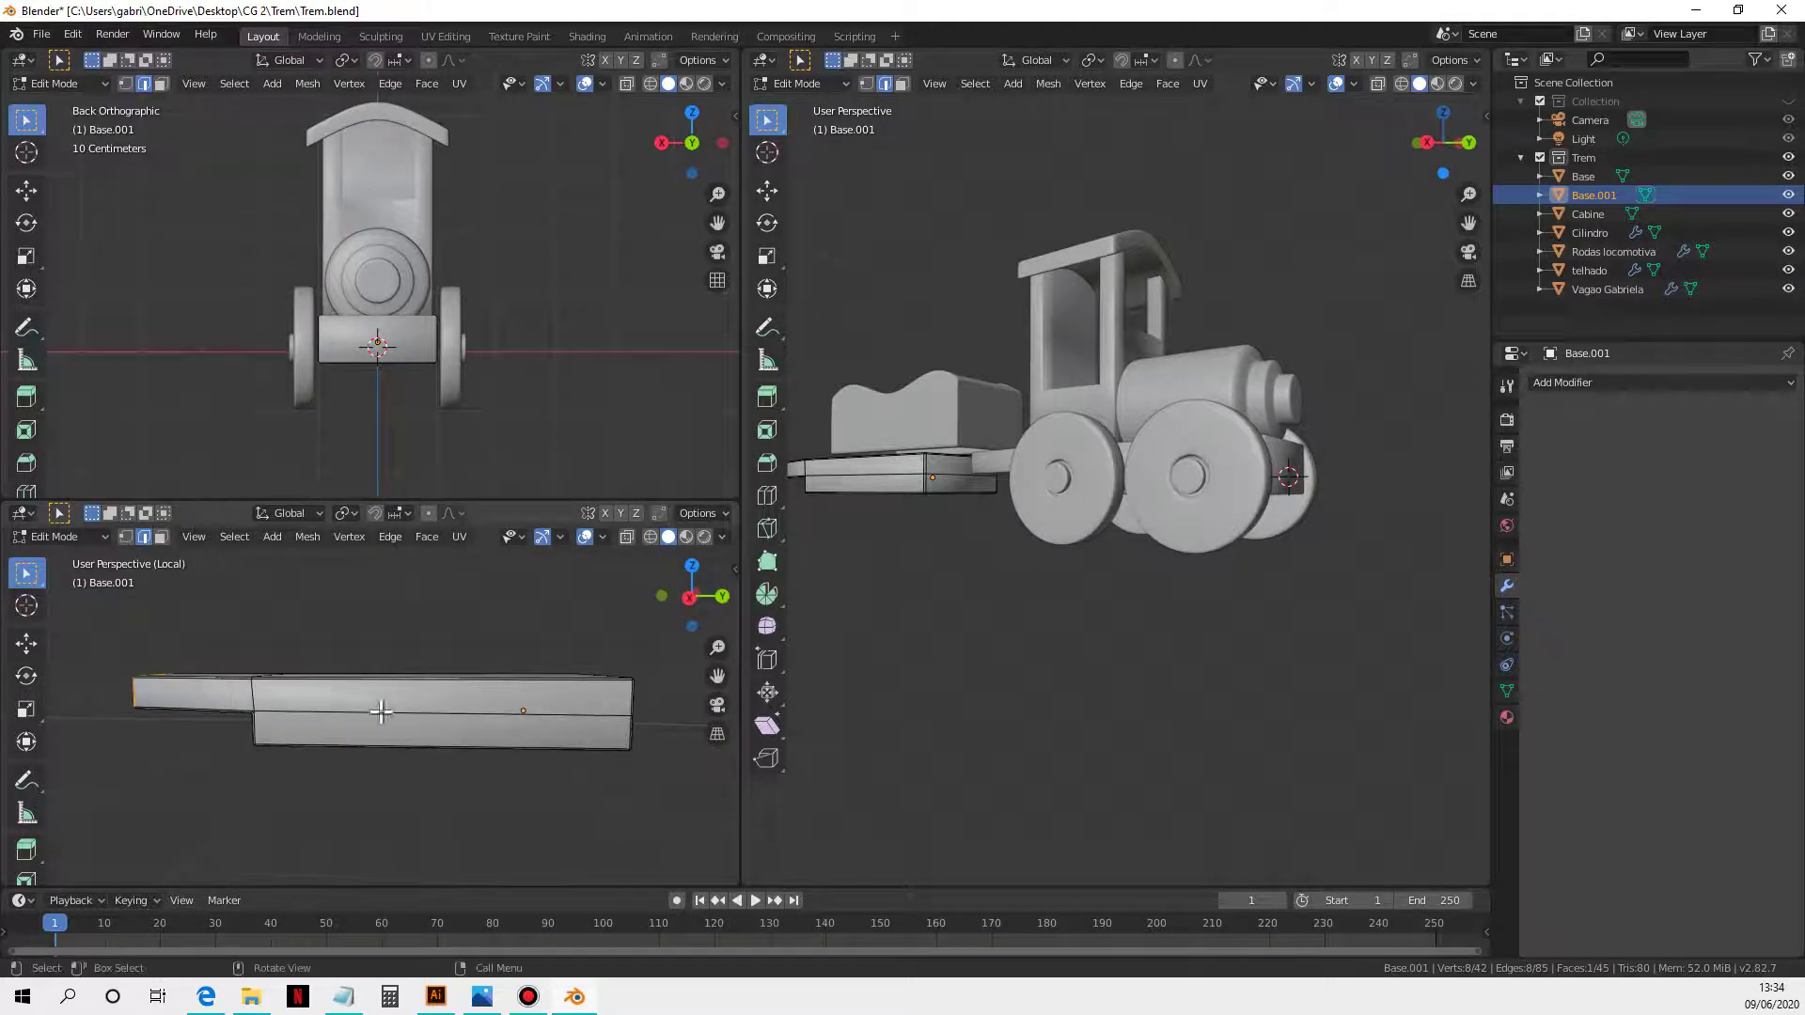
Step: Select all faces of the base's narrow tongue and duplicate them about -1.3 m along Y
key(3)
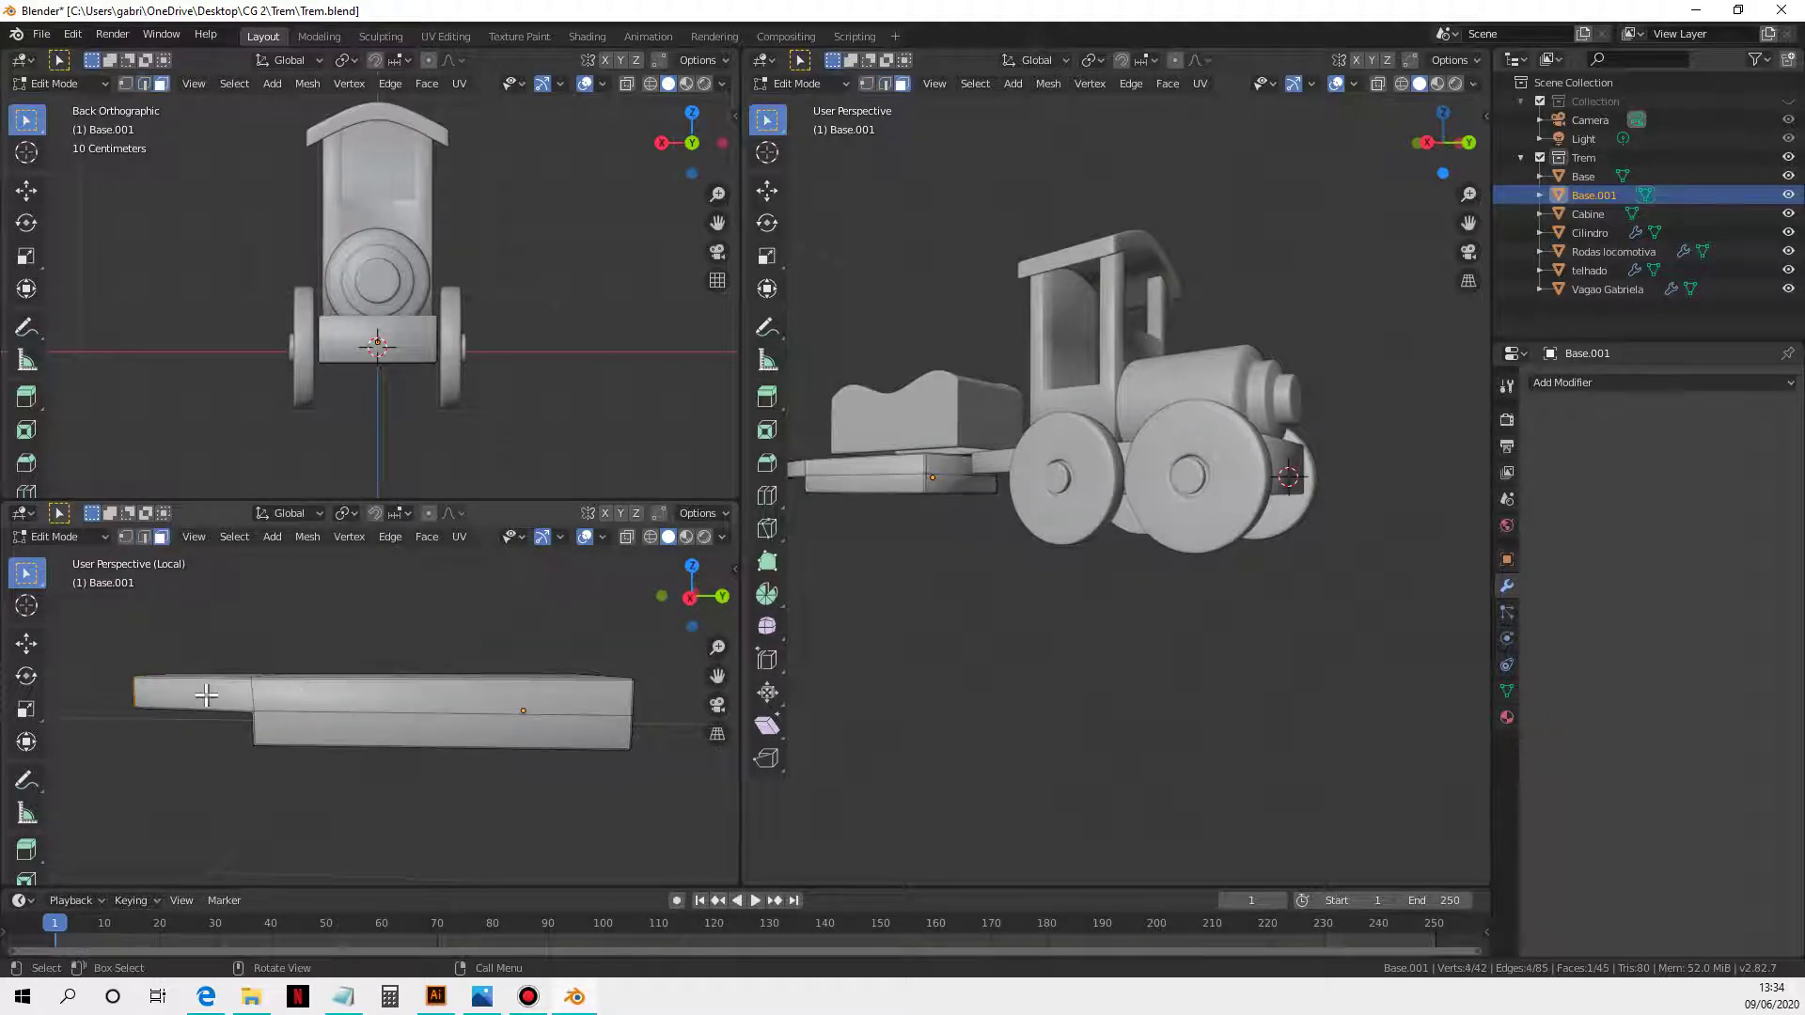
middle_drag(202, 691, 282, 716)
click(282, 716)
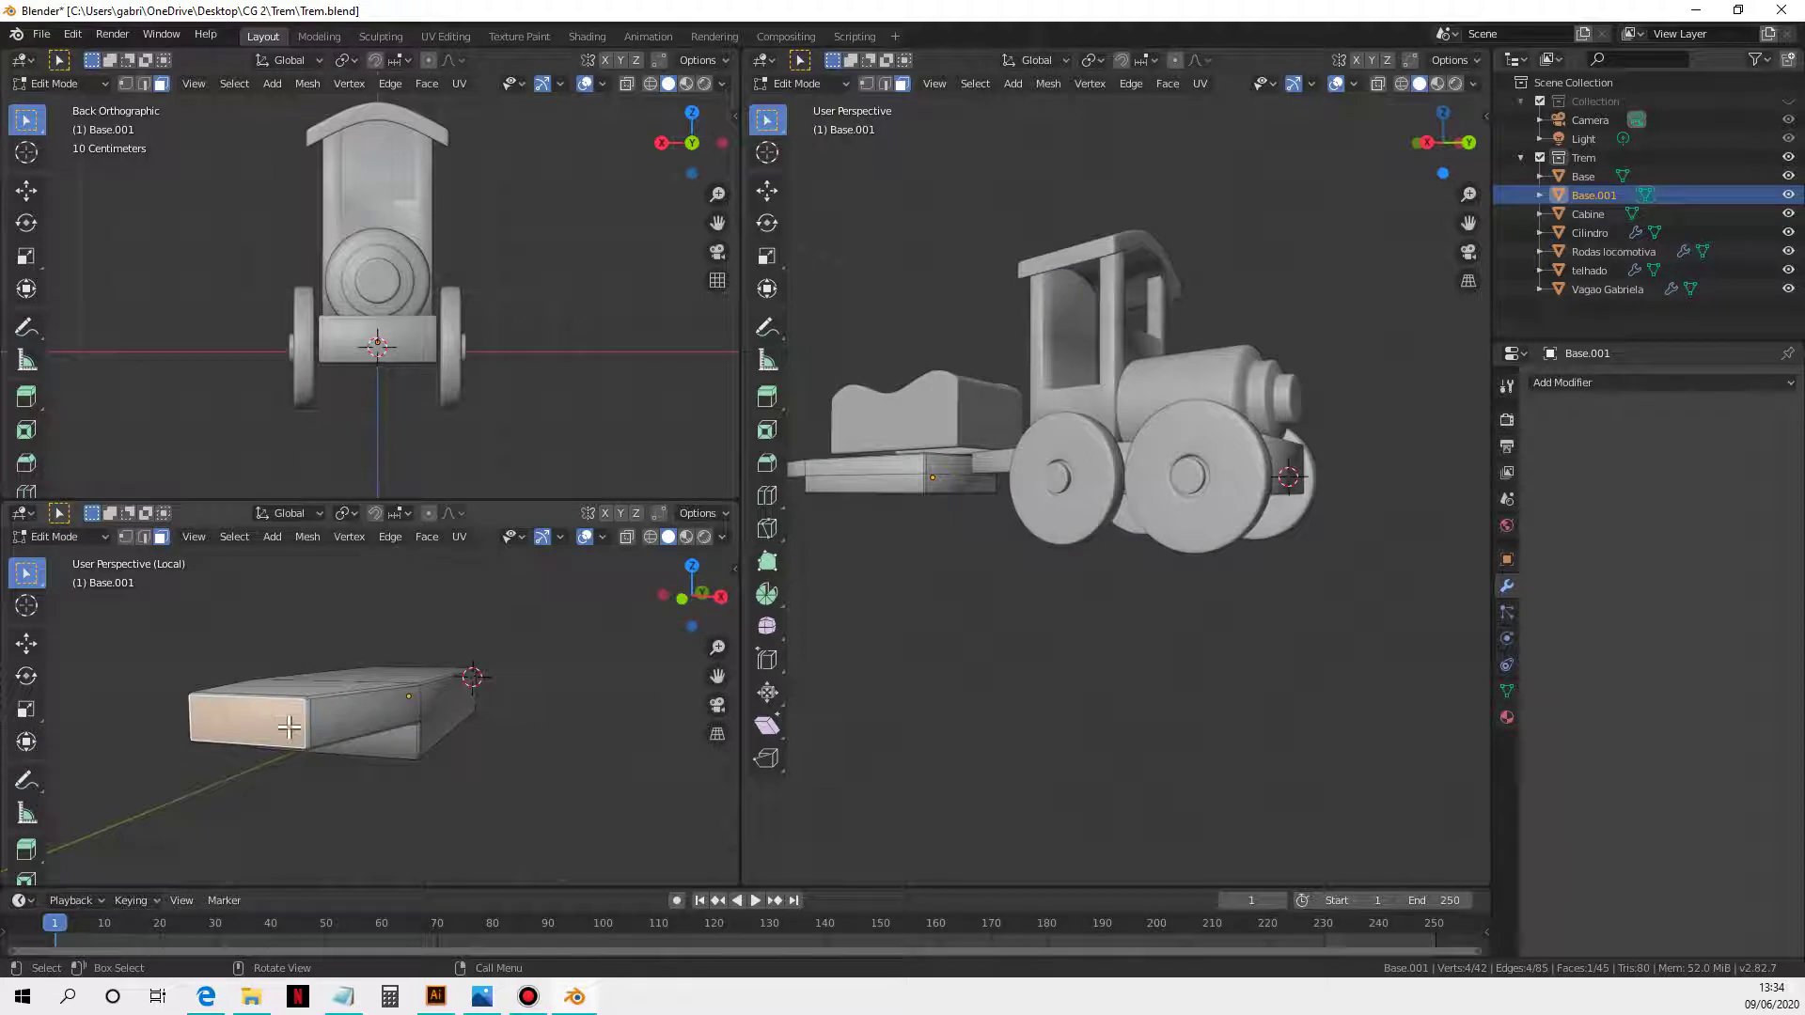
key(ctrl+KP_Add)
key(ctrl+KP_Add)
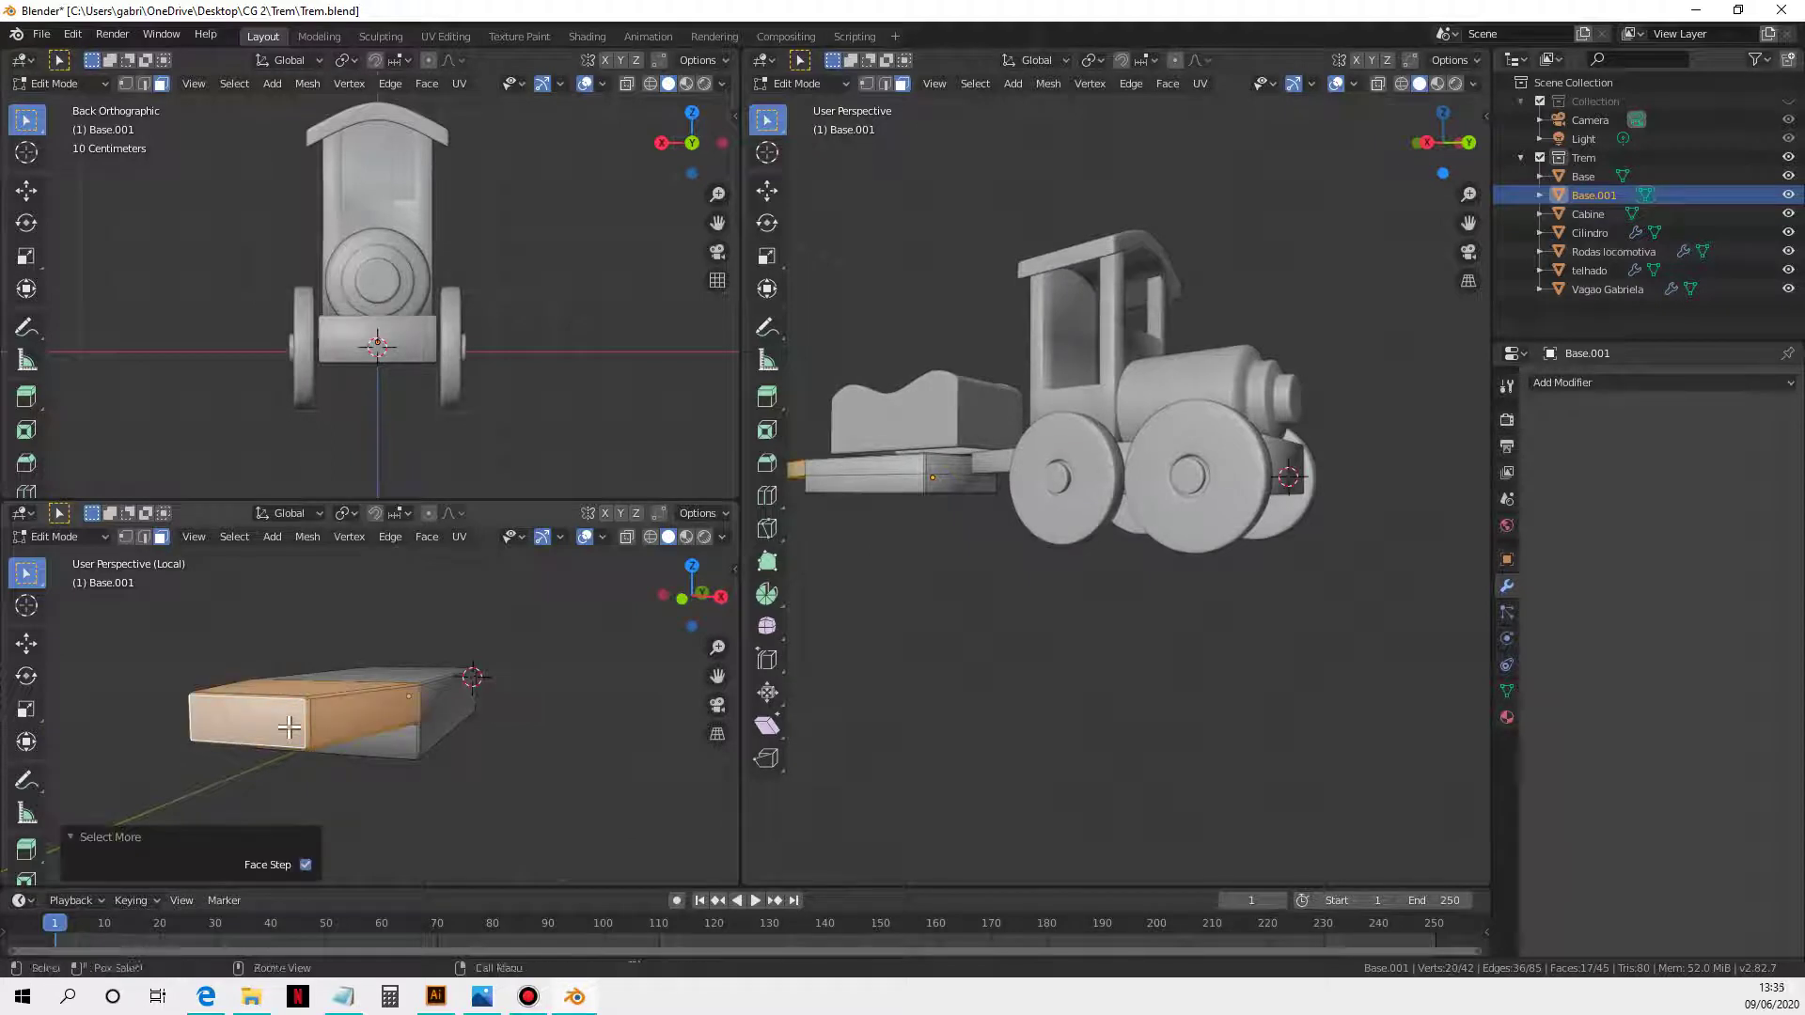
middle_drag(383, 710, 256, 720)
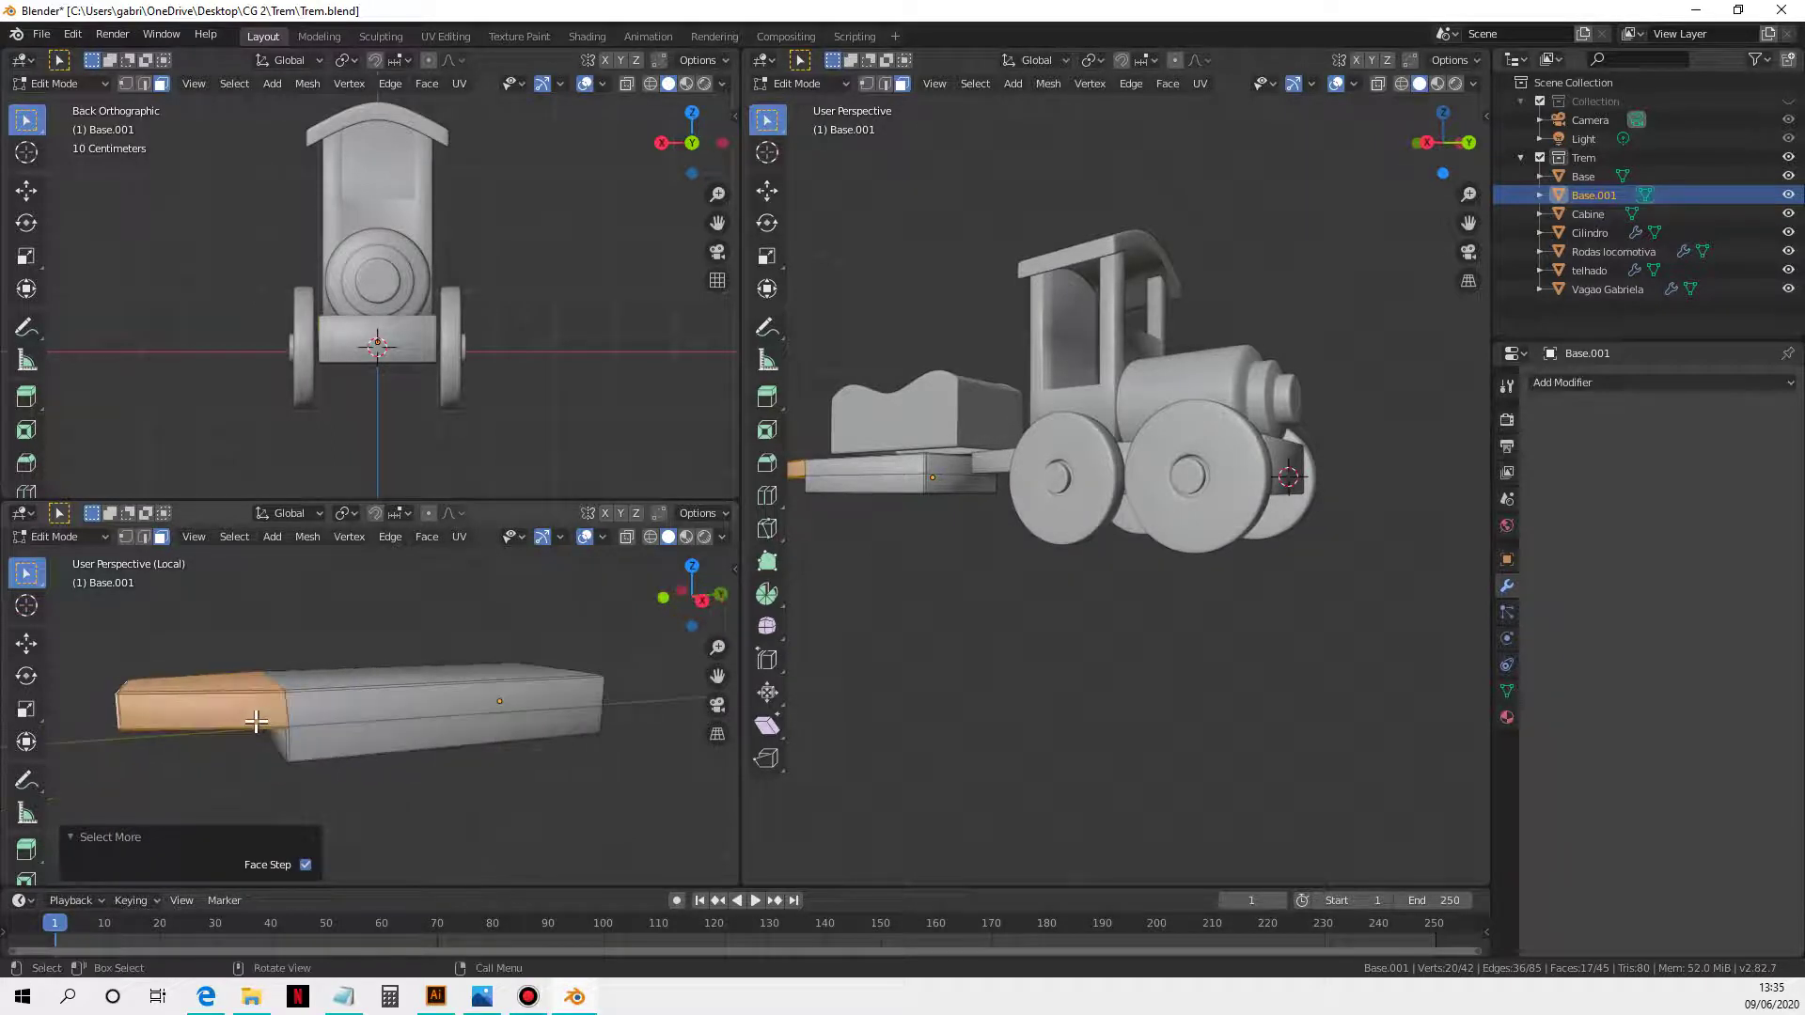
key(e)
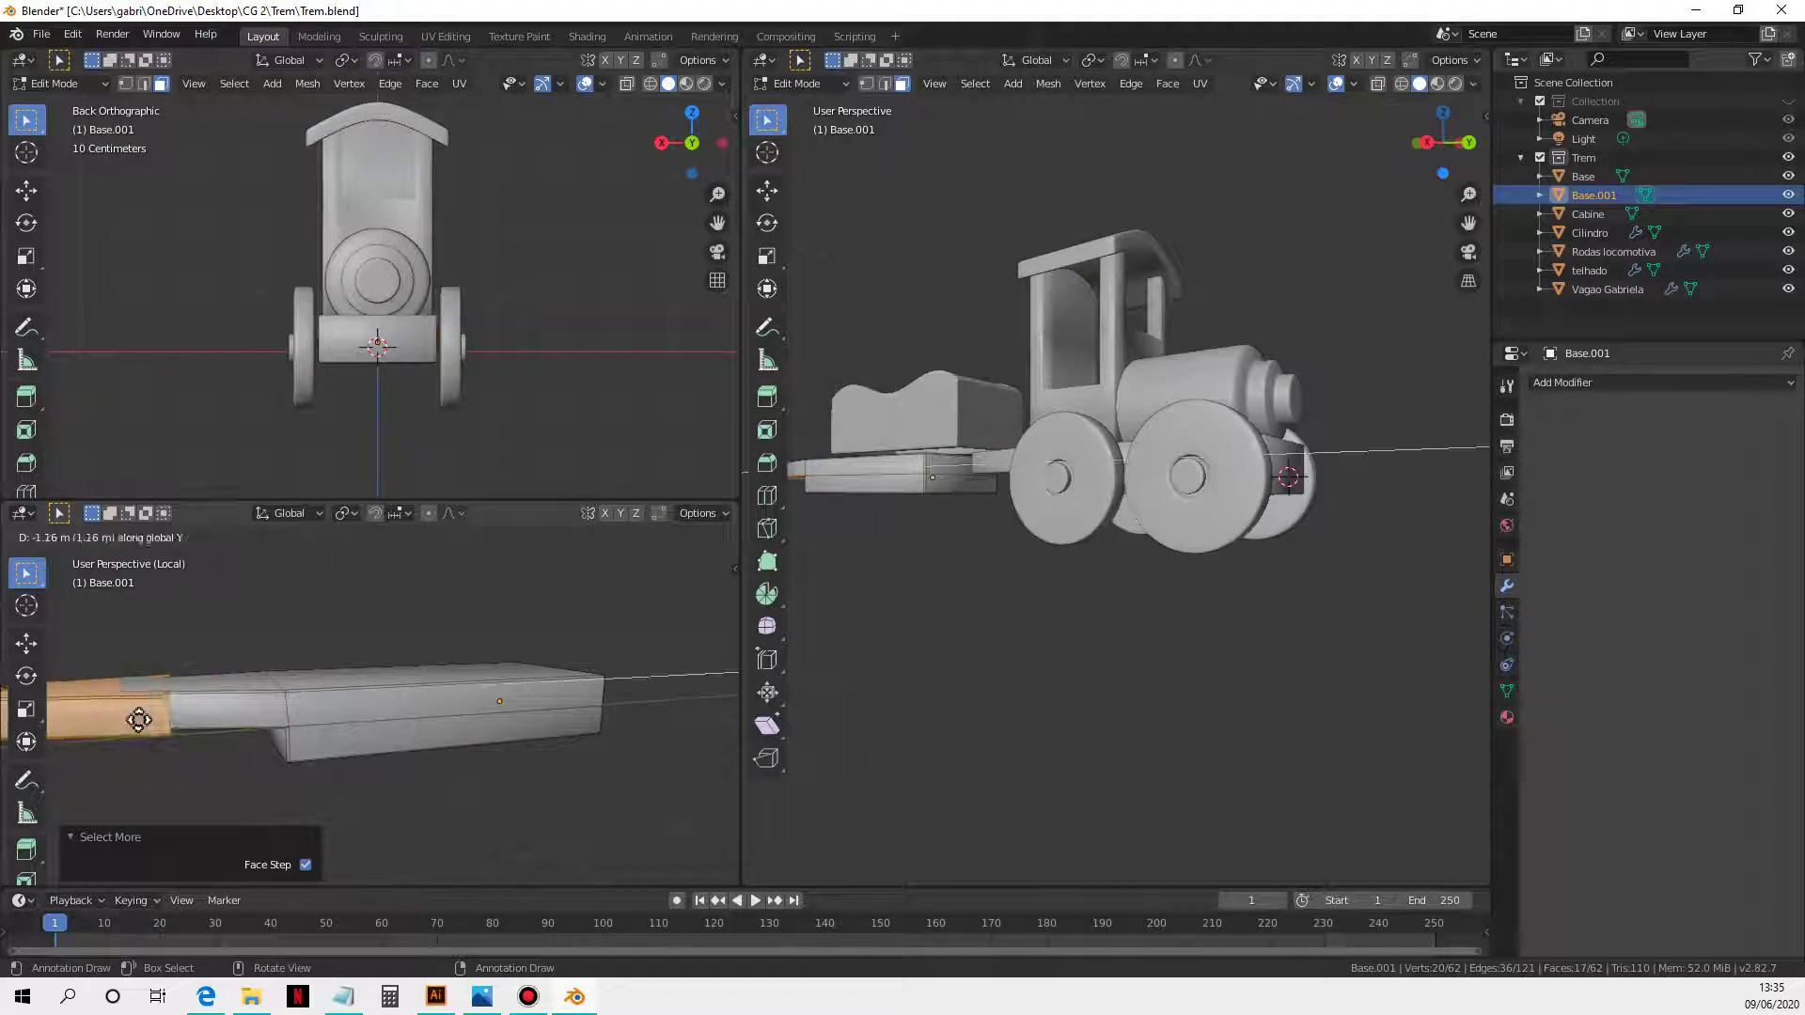
click(131, 721)
Step: Rotate the duplicated tongue 180° about X and move it about 8.95 m along Y, beyond the base's opposite end
text(rx)
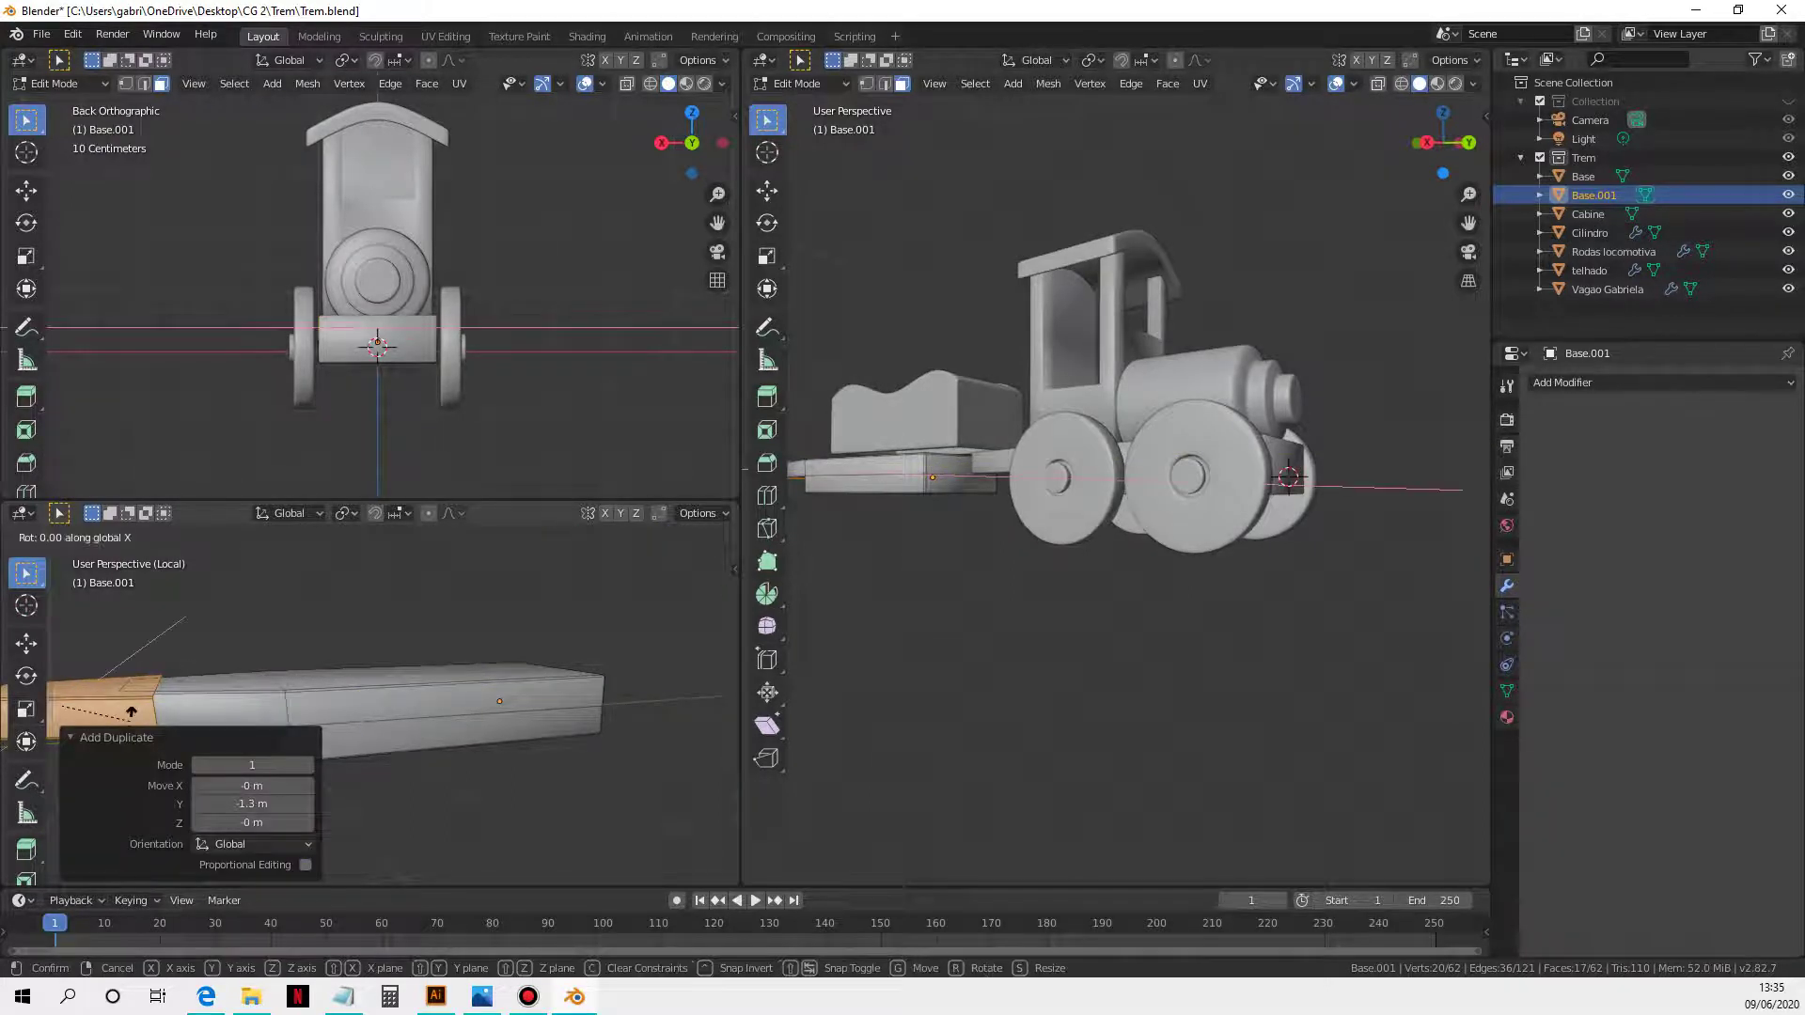
text(180)
key(Return)
key(g)
key(y)
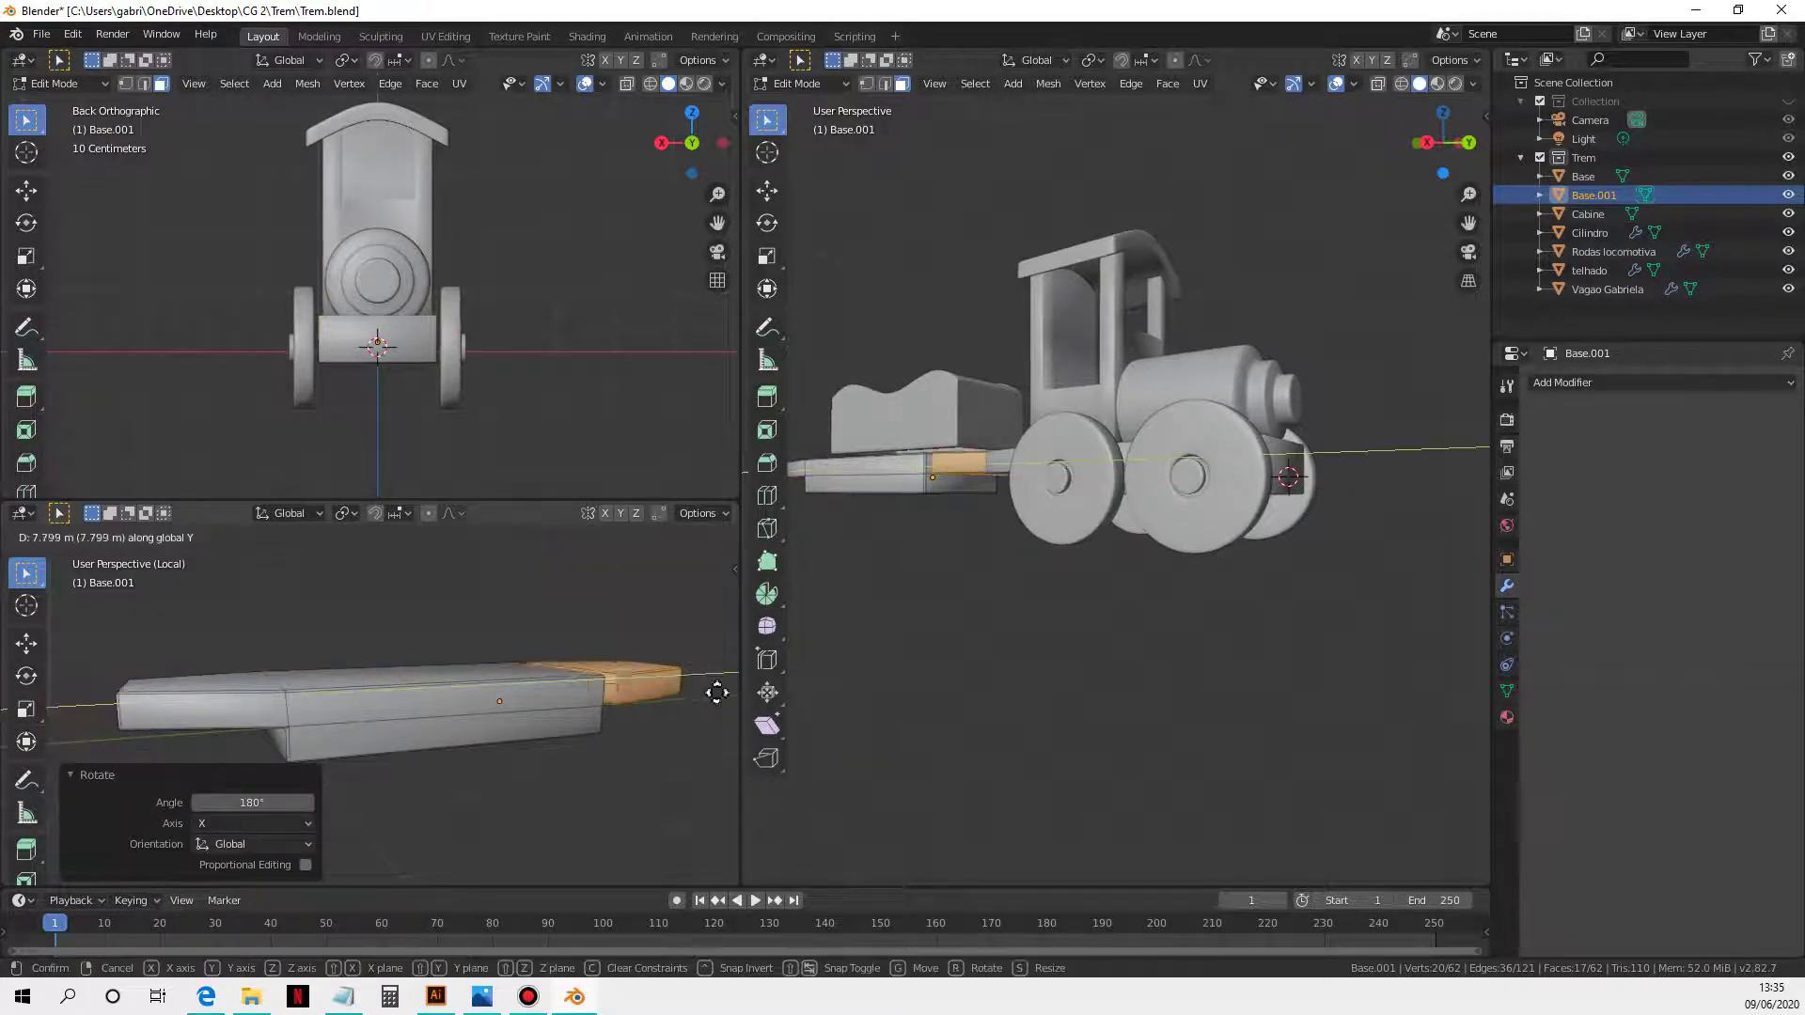
click(653, 724)
middle_drag(653, 724, 508, 724)
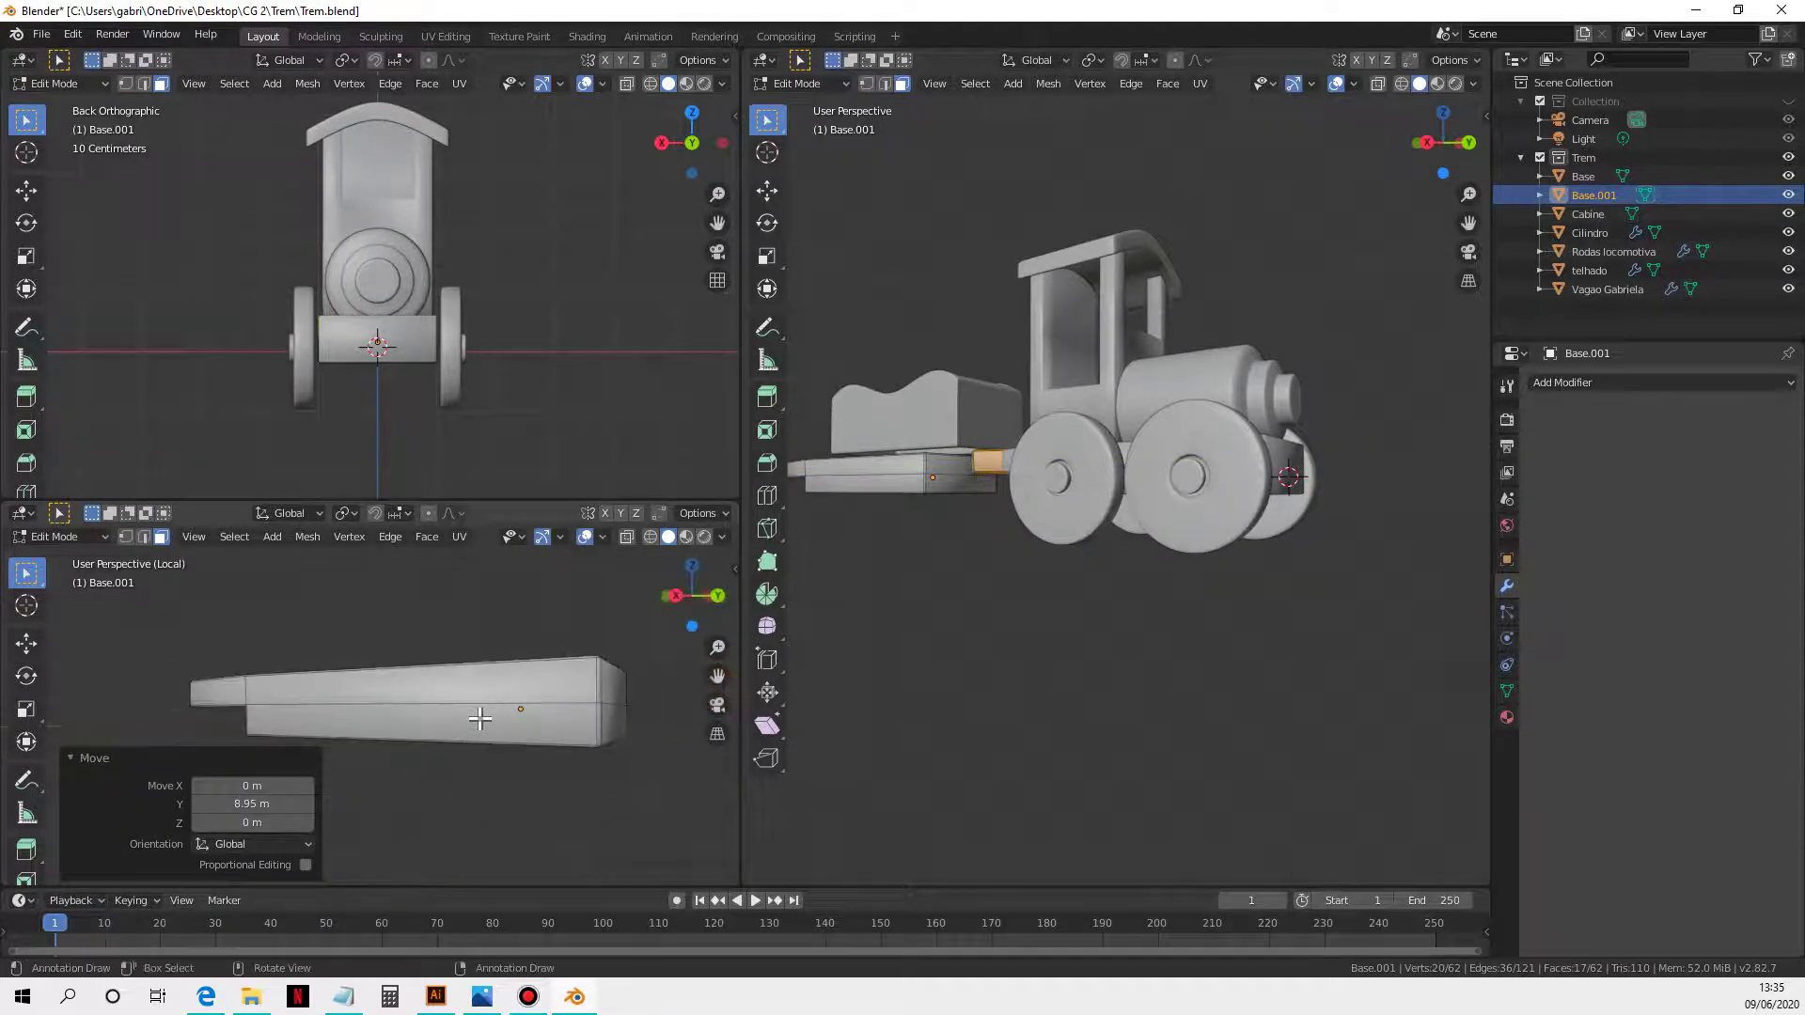
Step: Lower the duplicated tongue about 0.438 m in the side view and shift it along Y closer to the base's blunt end
key(KP_3)
key(ctrl+space)
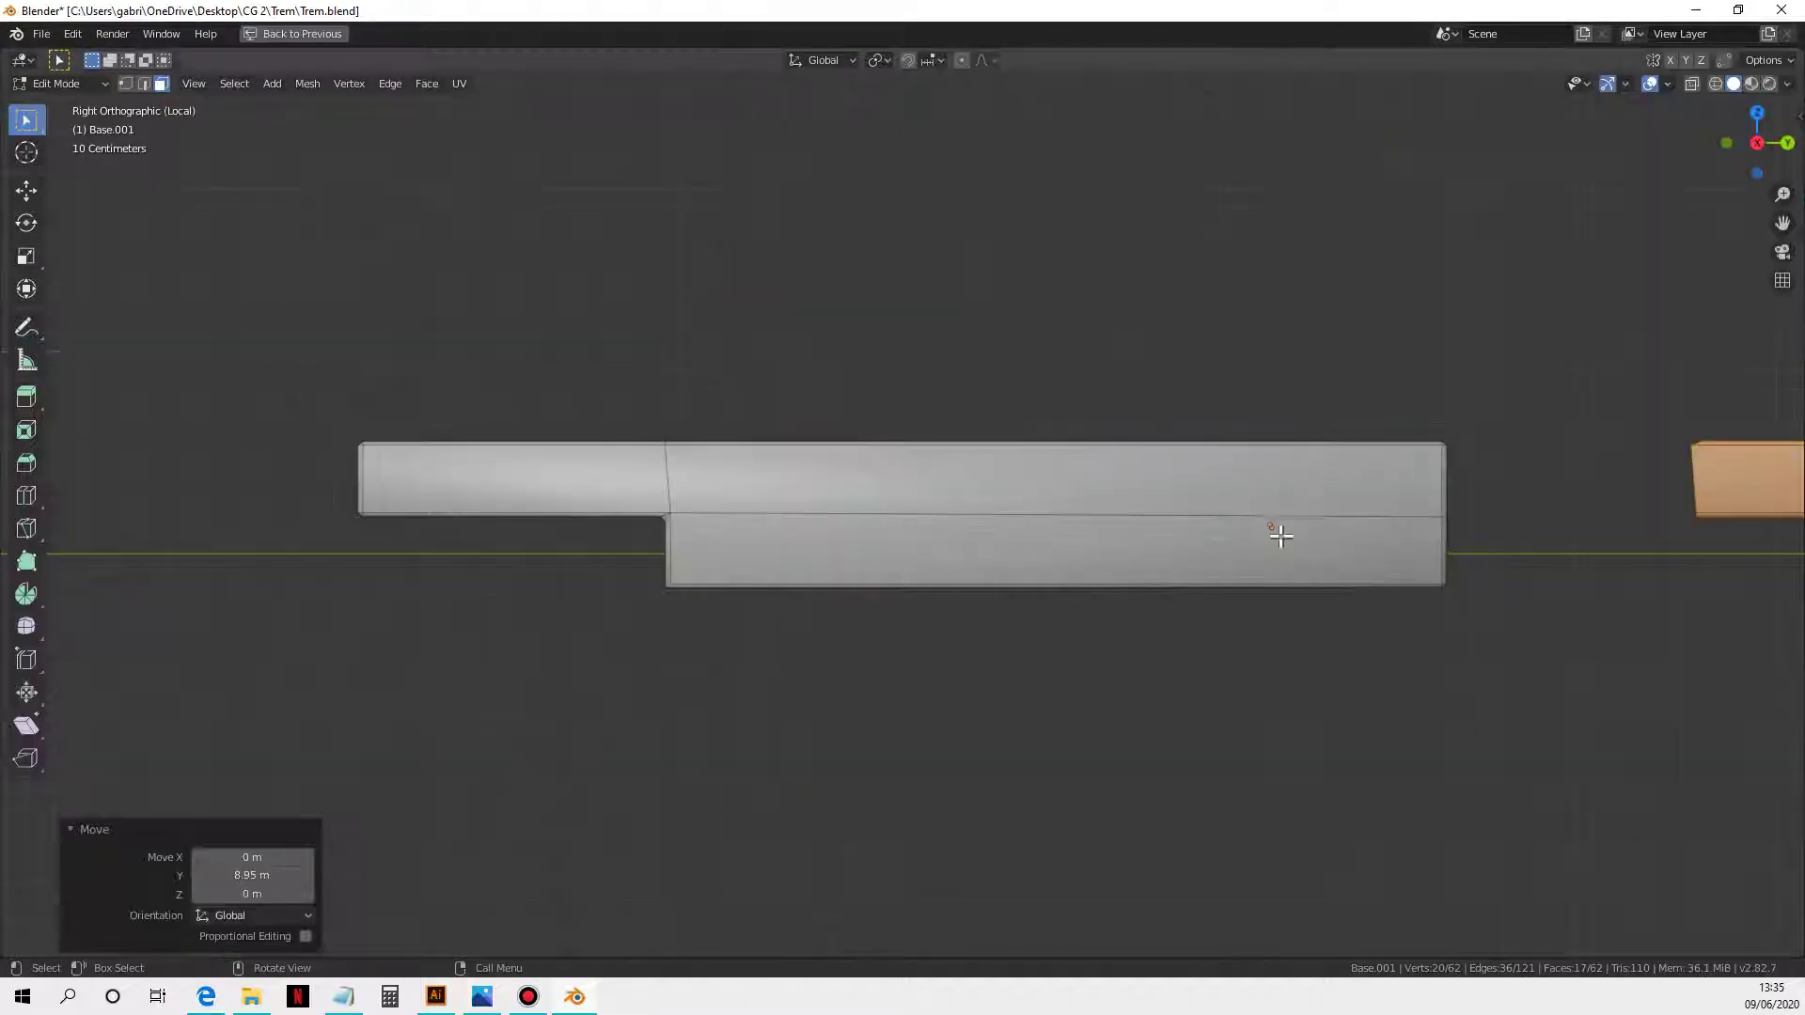
key(c)
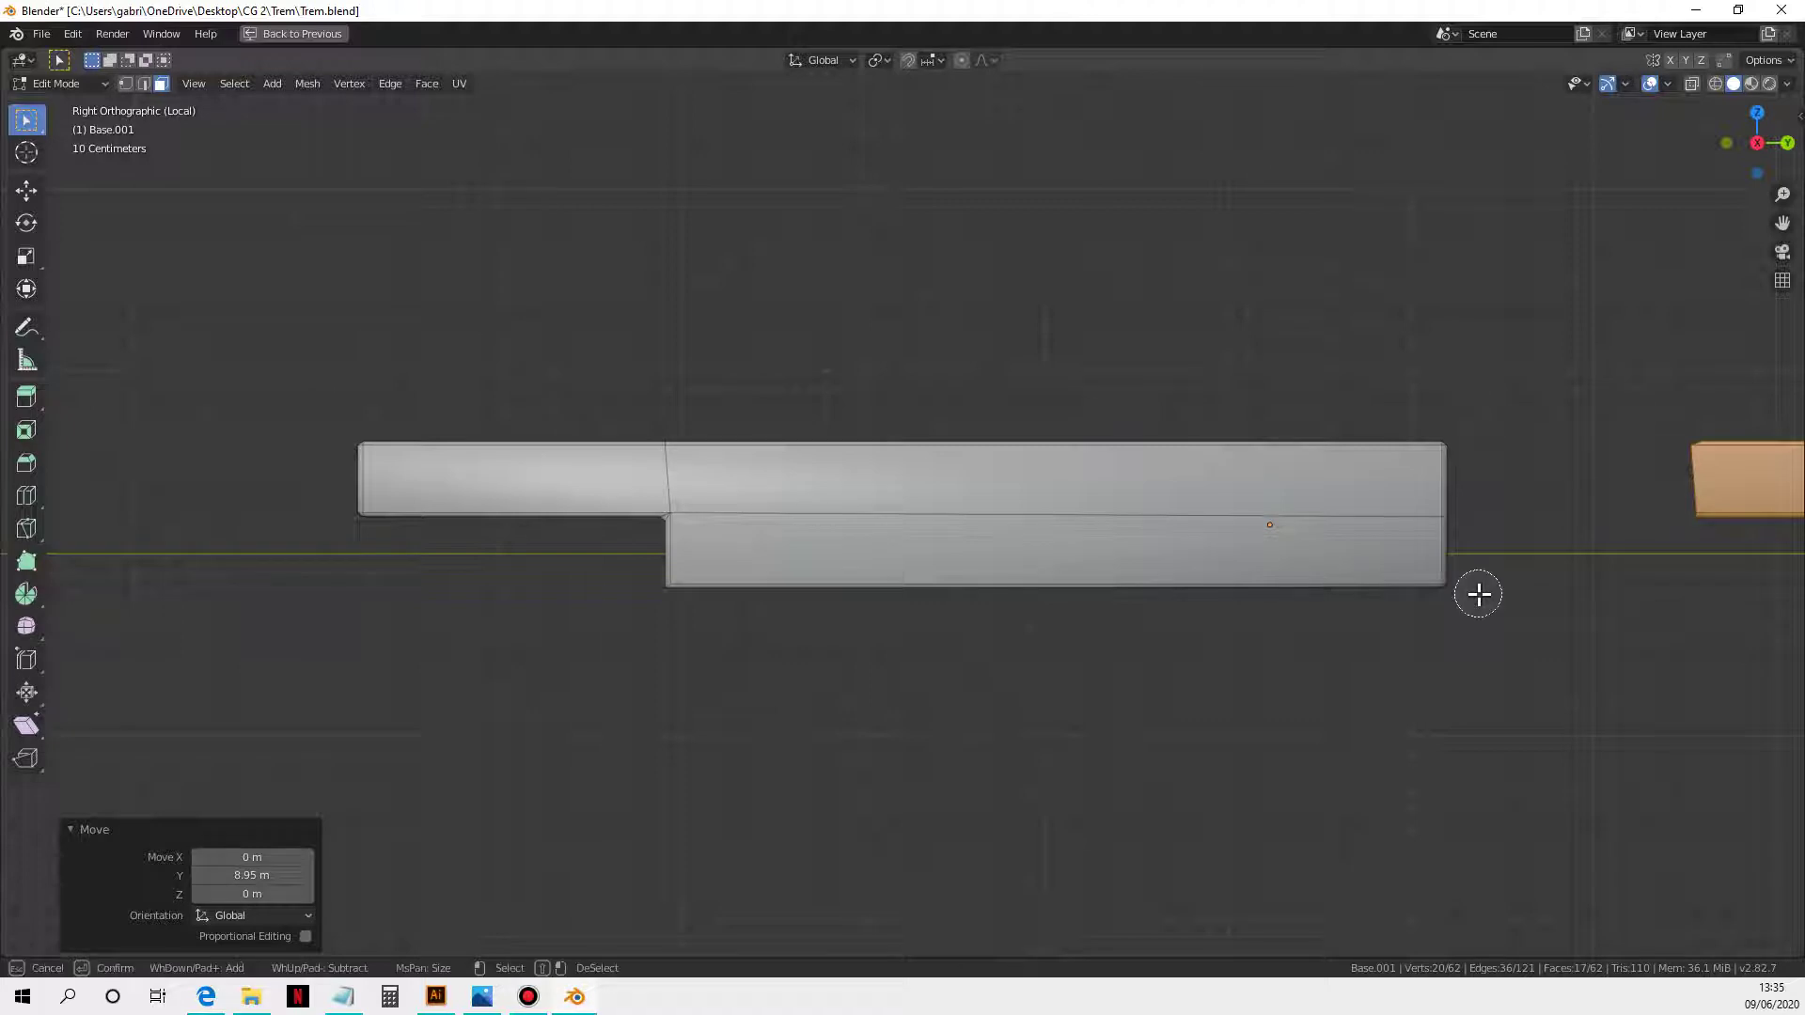
key(Escape)
key(g)
key(z)
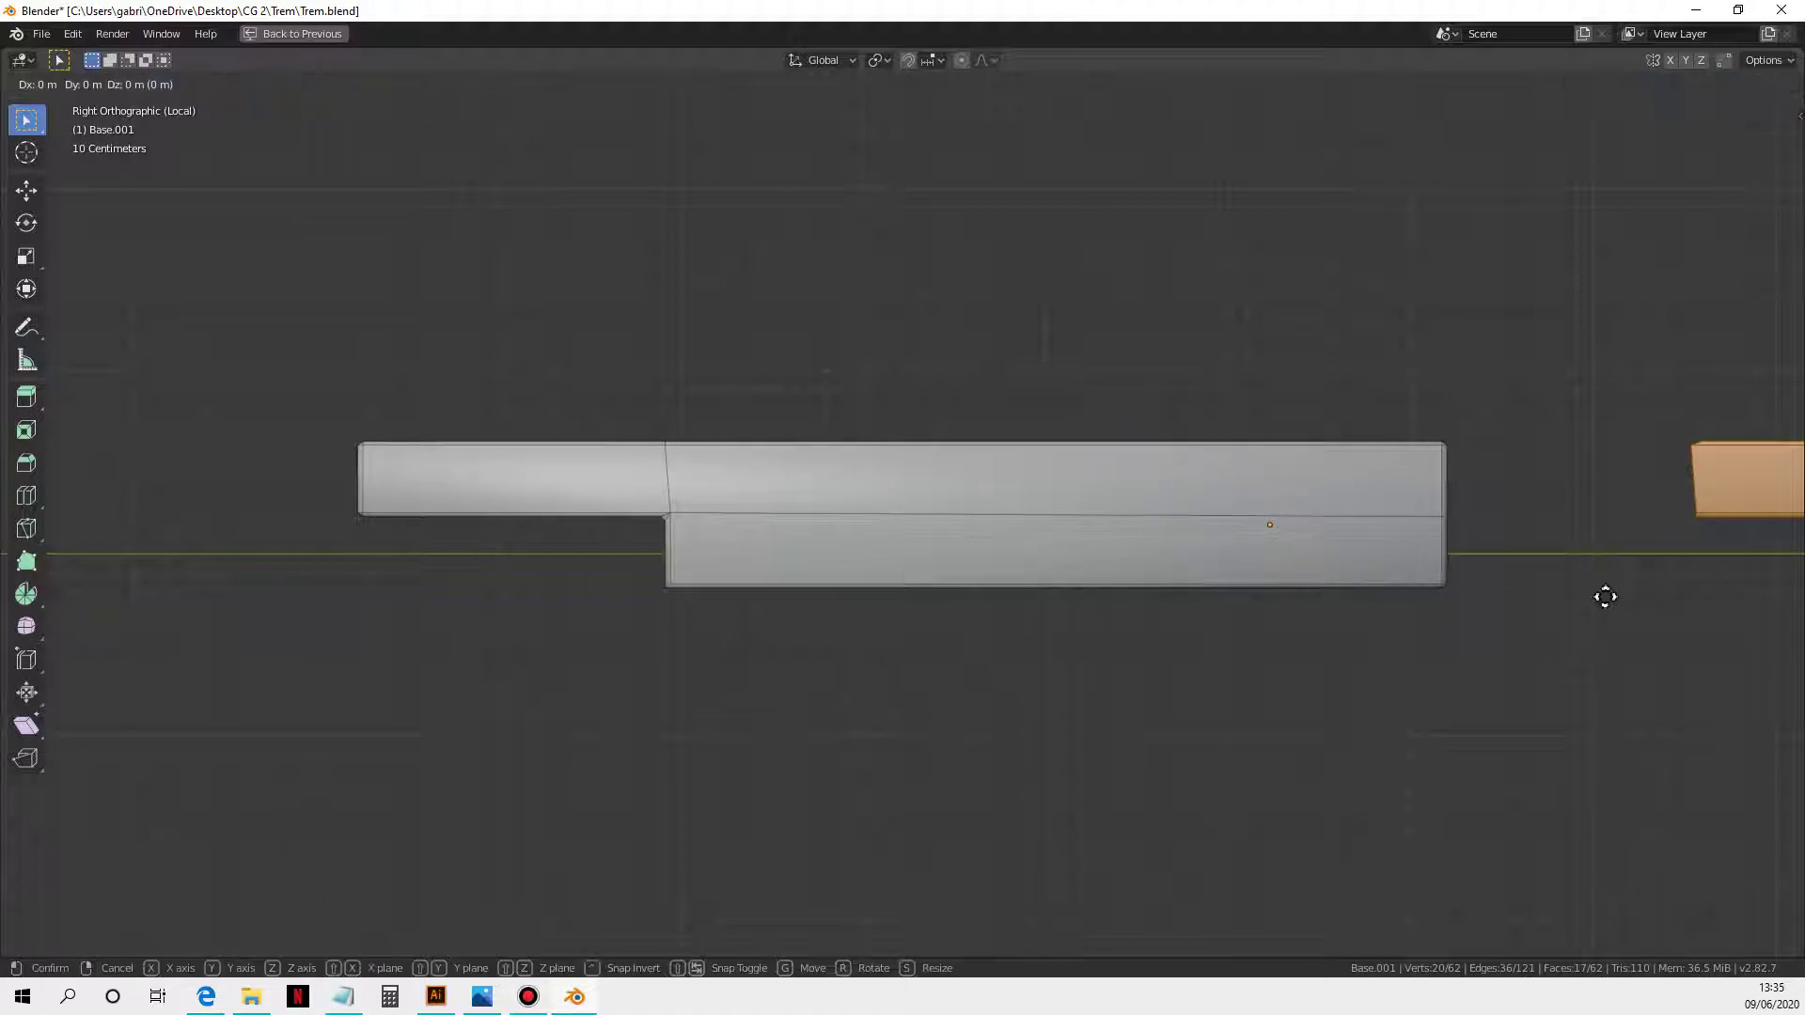
click(1590, 677)
key(g)
key(y)
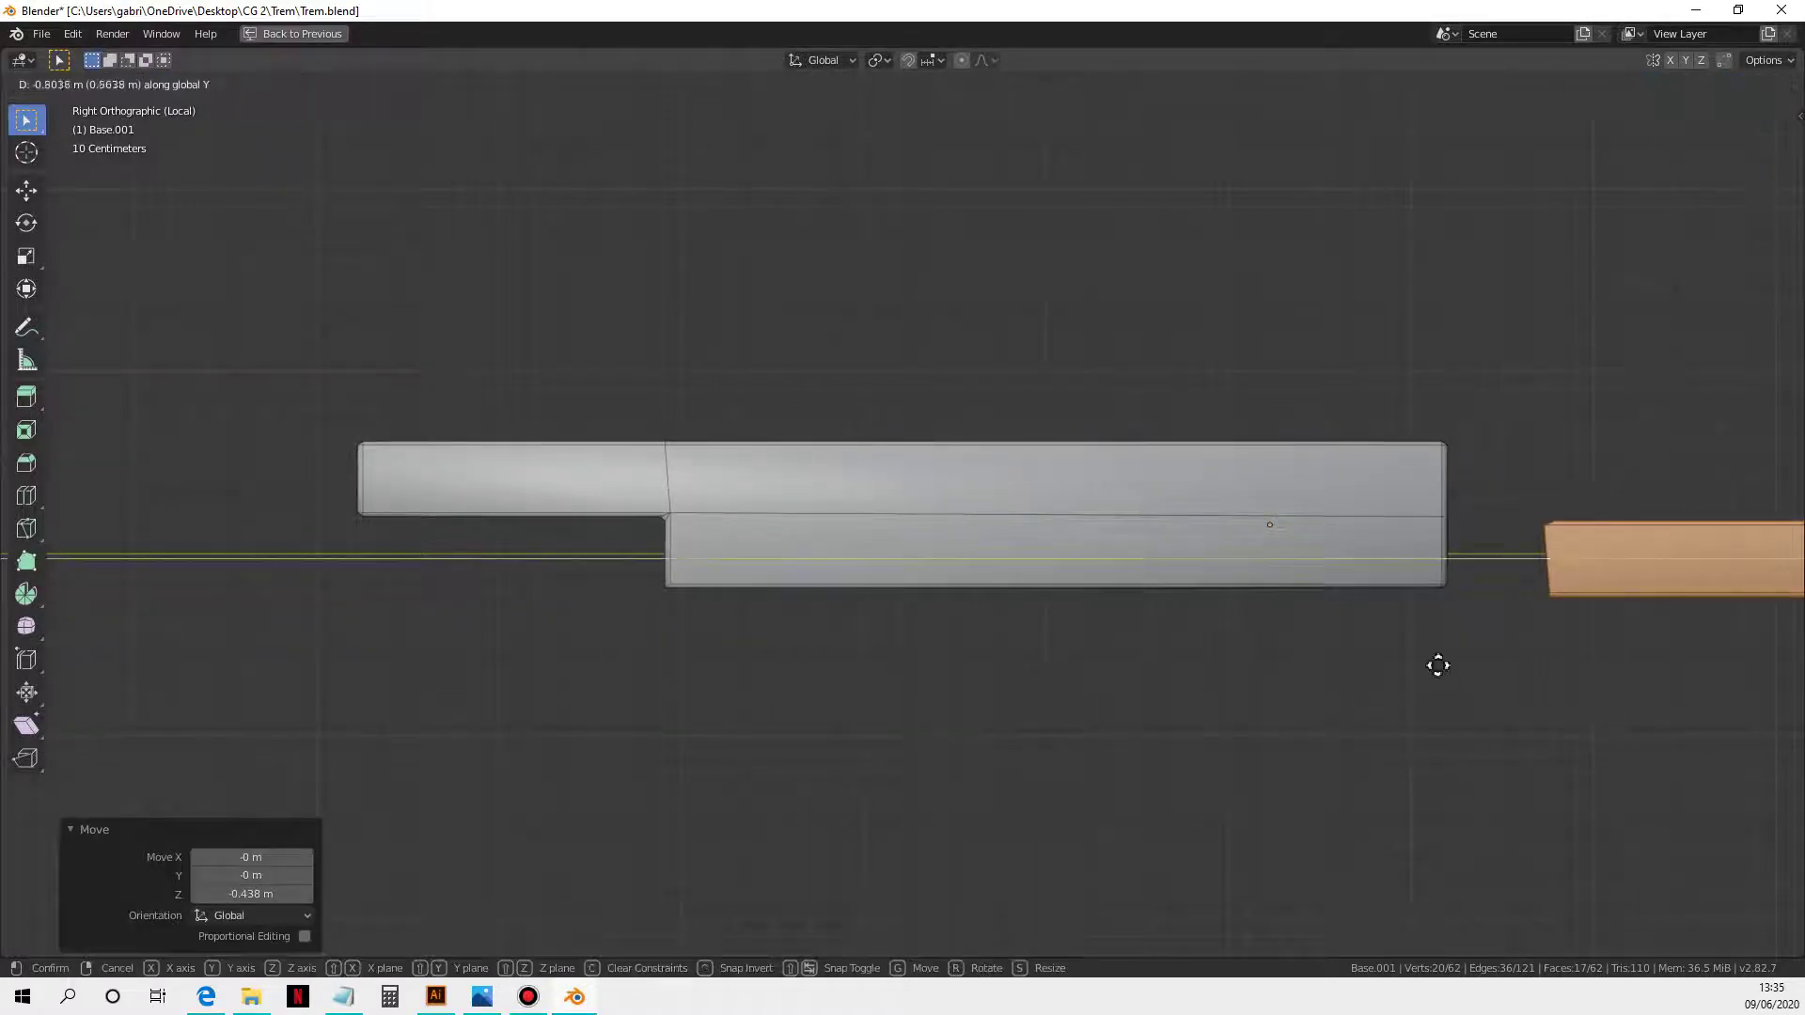
click(1399, 663)
Step: Delete the lower end face of the base that faces the duplicated tongue, and switch to vertex selection
shift+middle_drag(1517, 608, 1200, 632)
click(1203, 660)
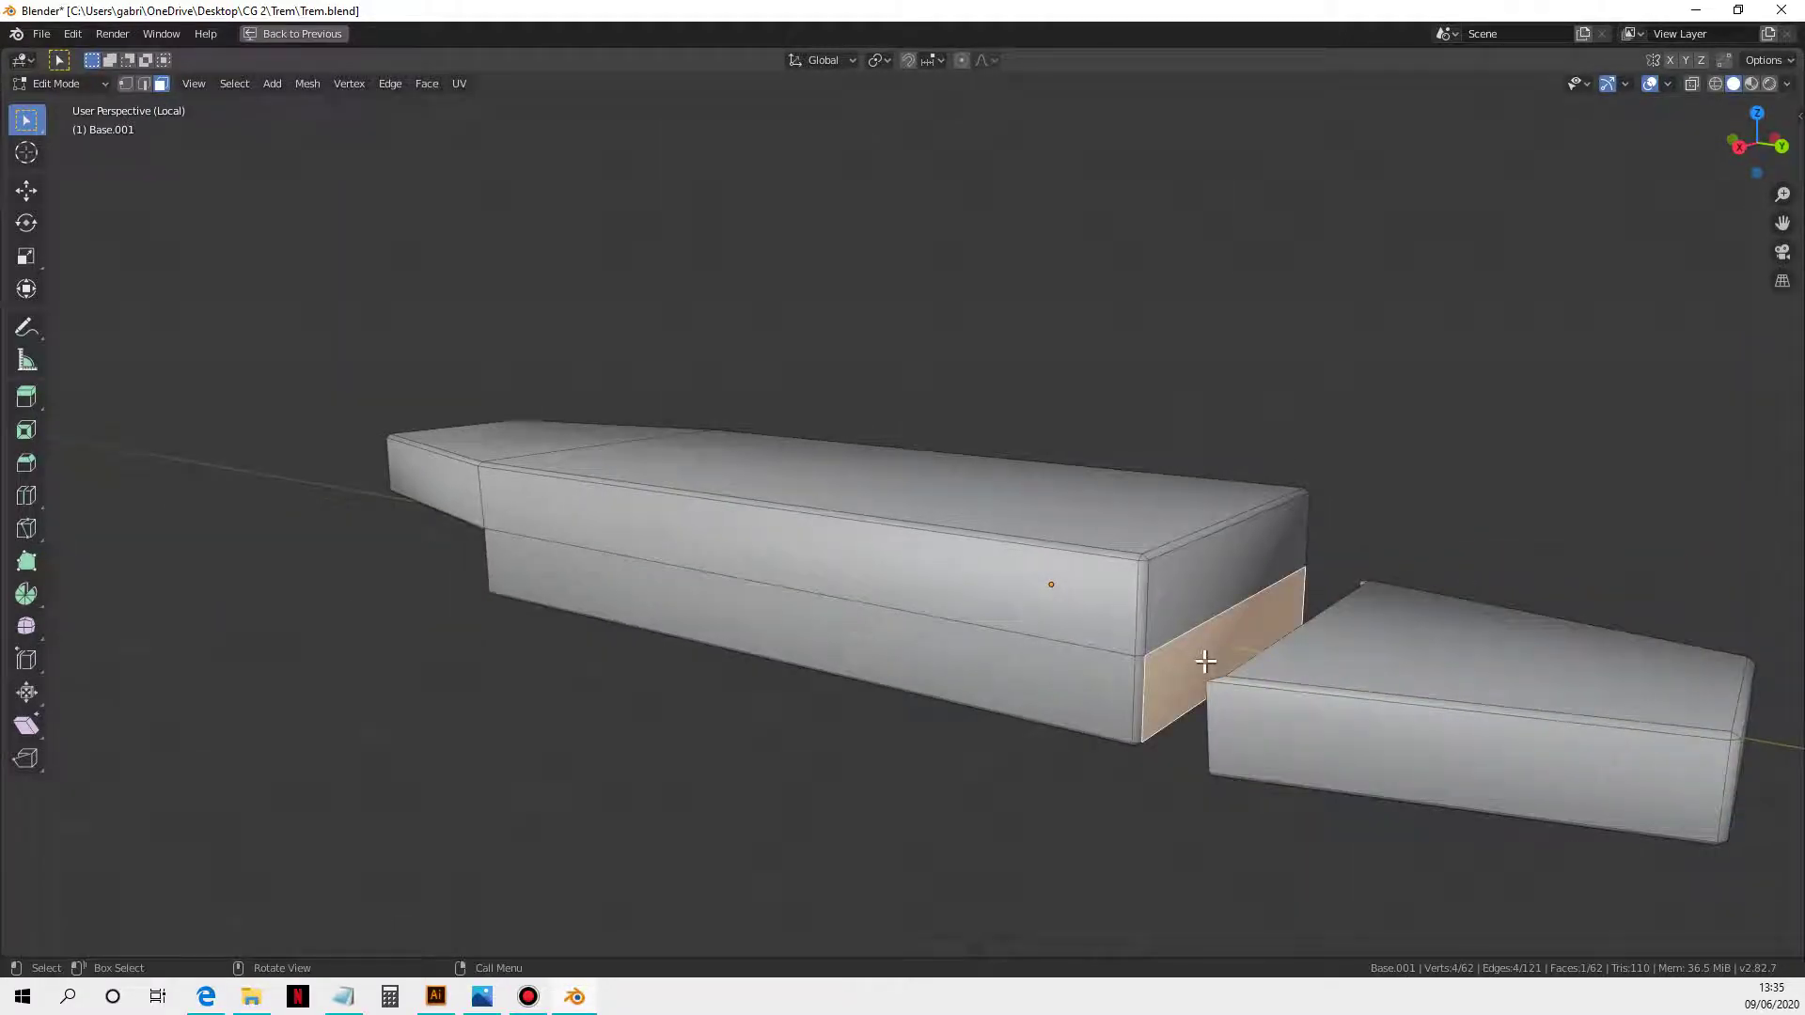
key(x)
click(1208, 662)
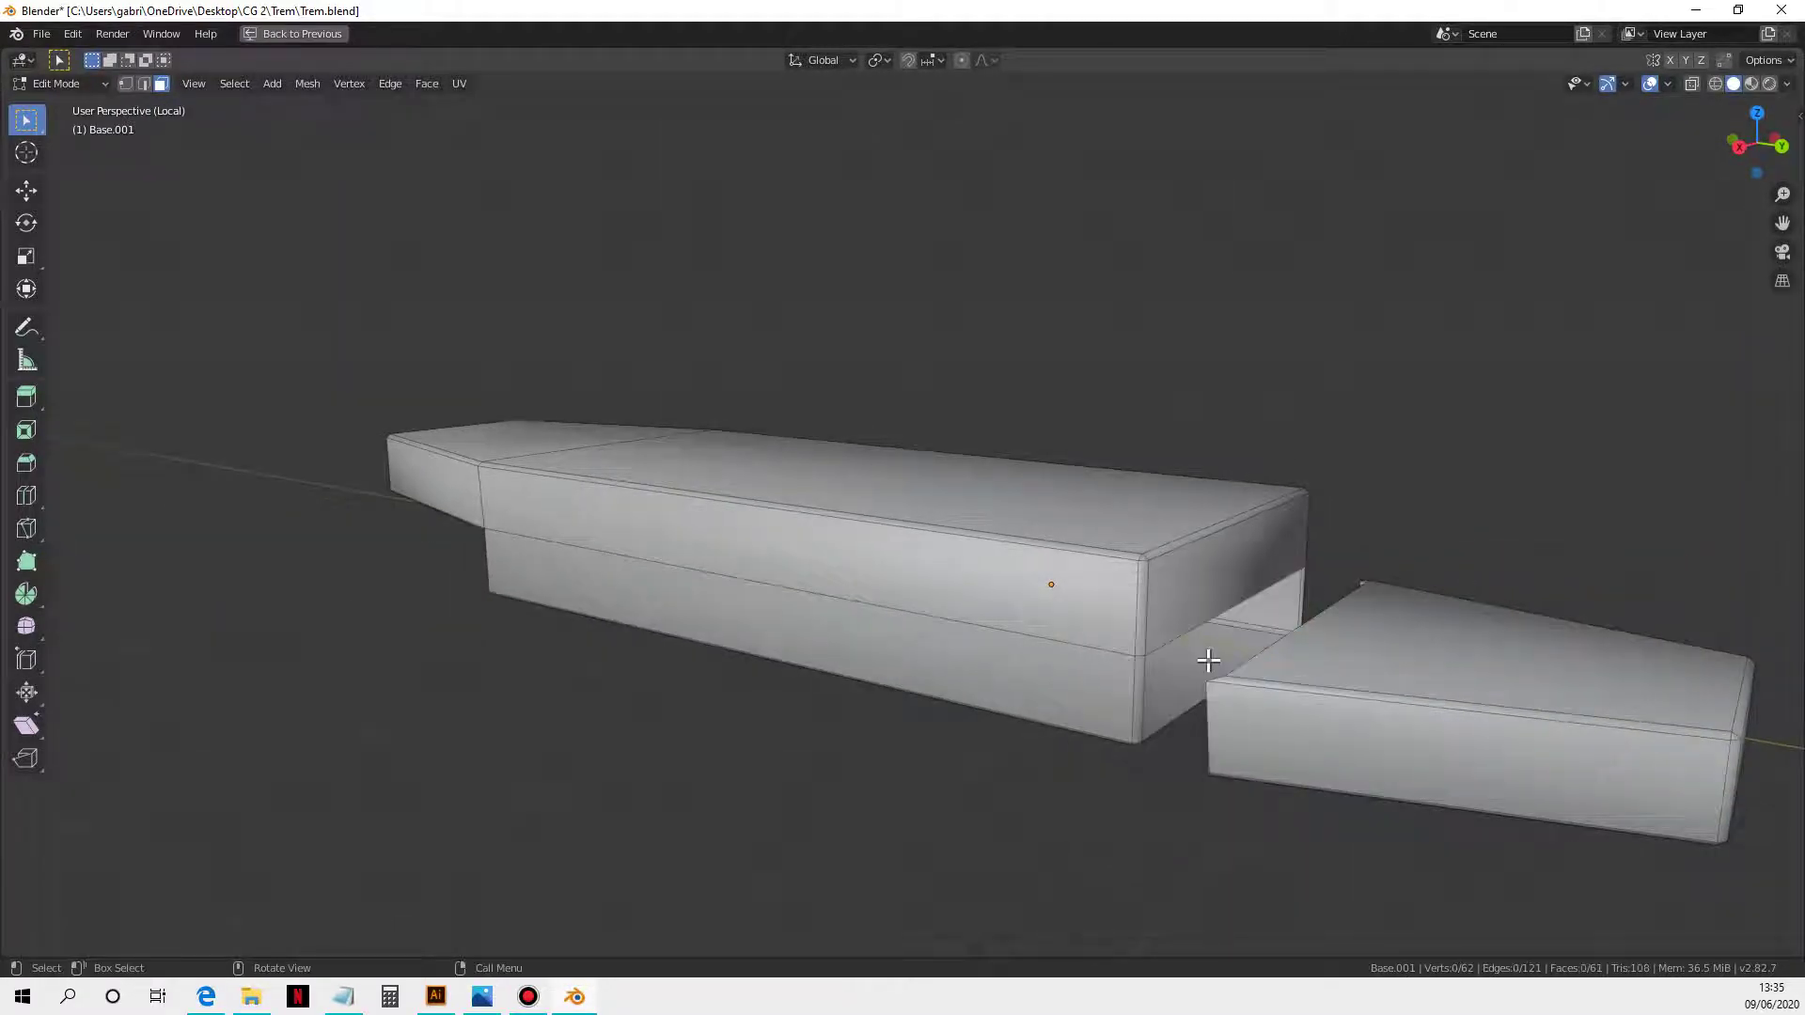
key(1)
middle_drag(1208, 662, 1078, 649)
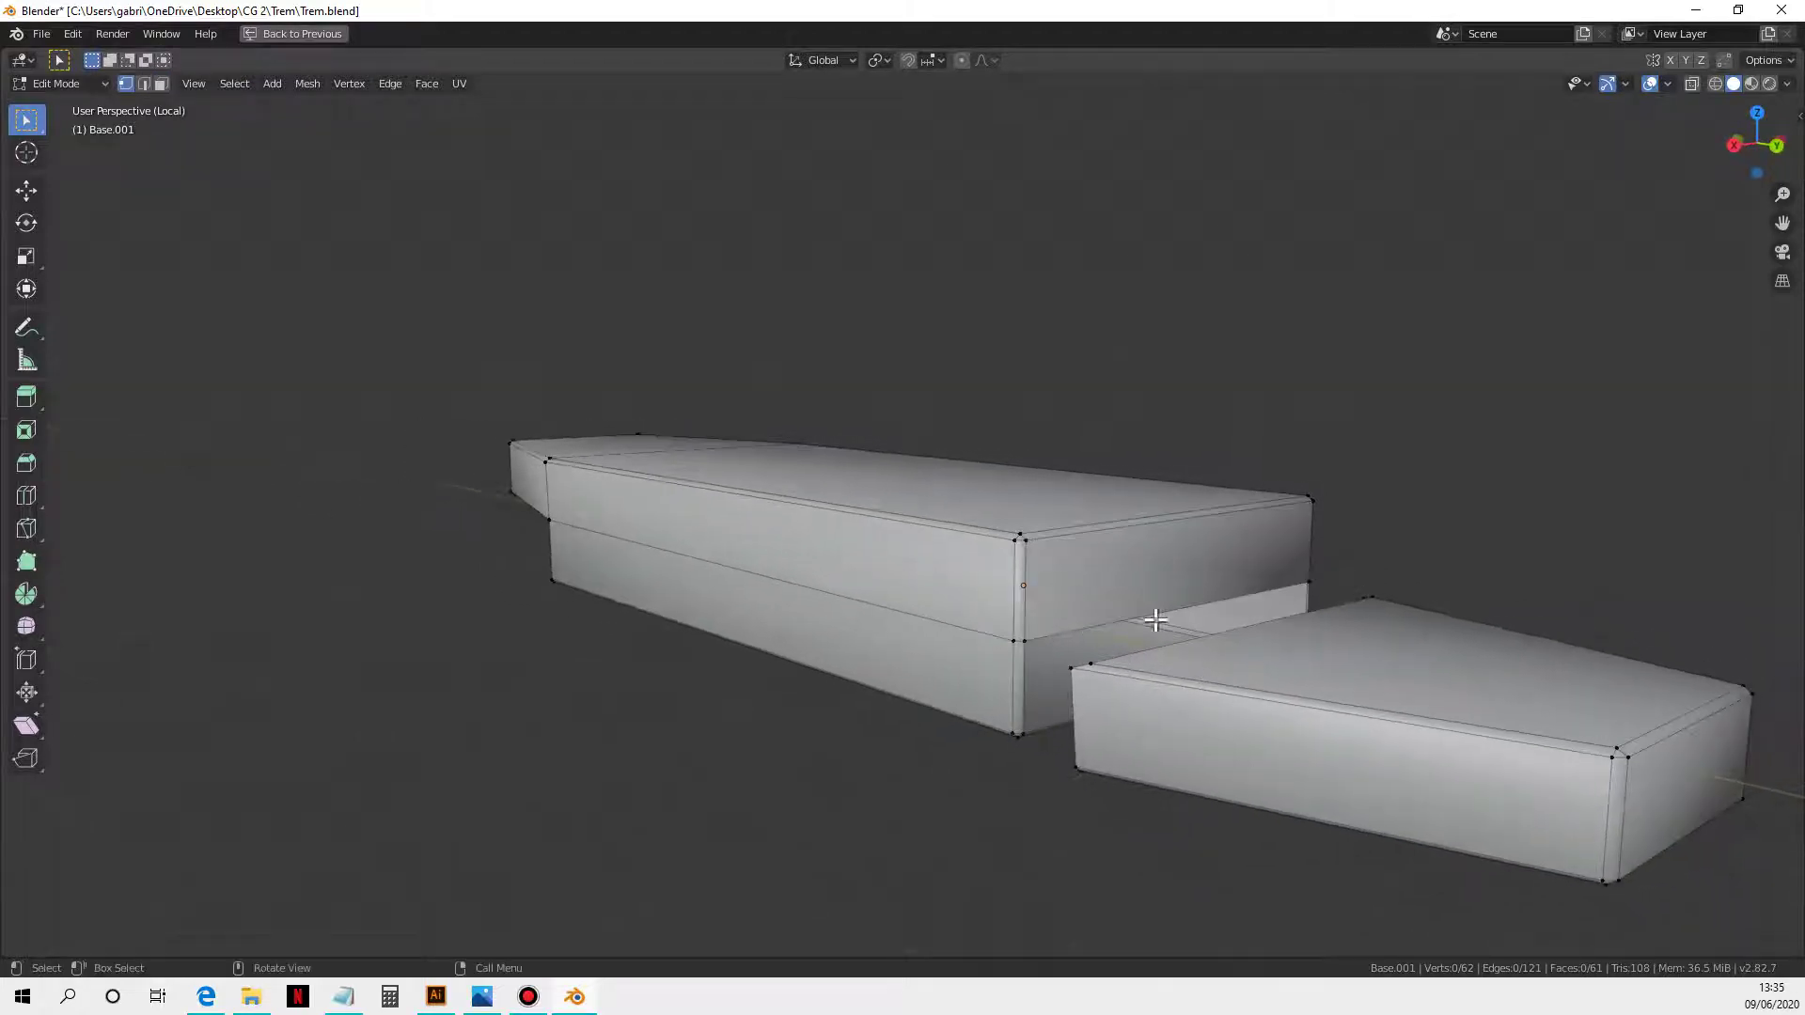
Step: Merge the two doubled vertices at the duplicated tongue's upper corner nearest the base, using At Last
middle_drag(1025, 722, 1132, 745)
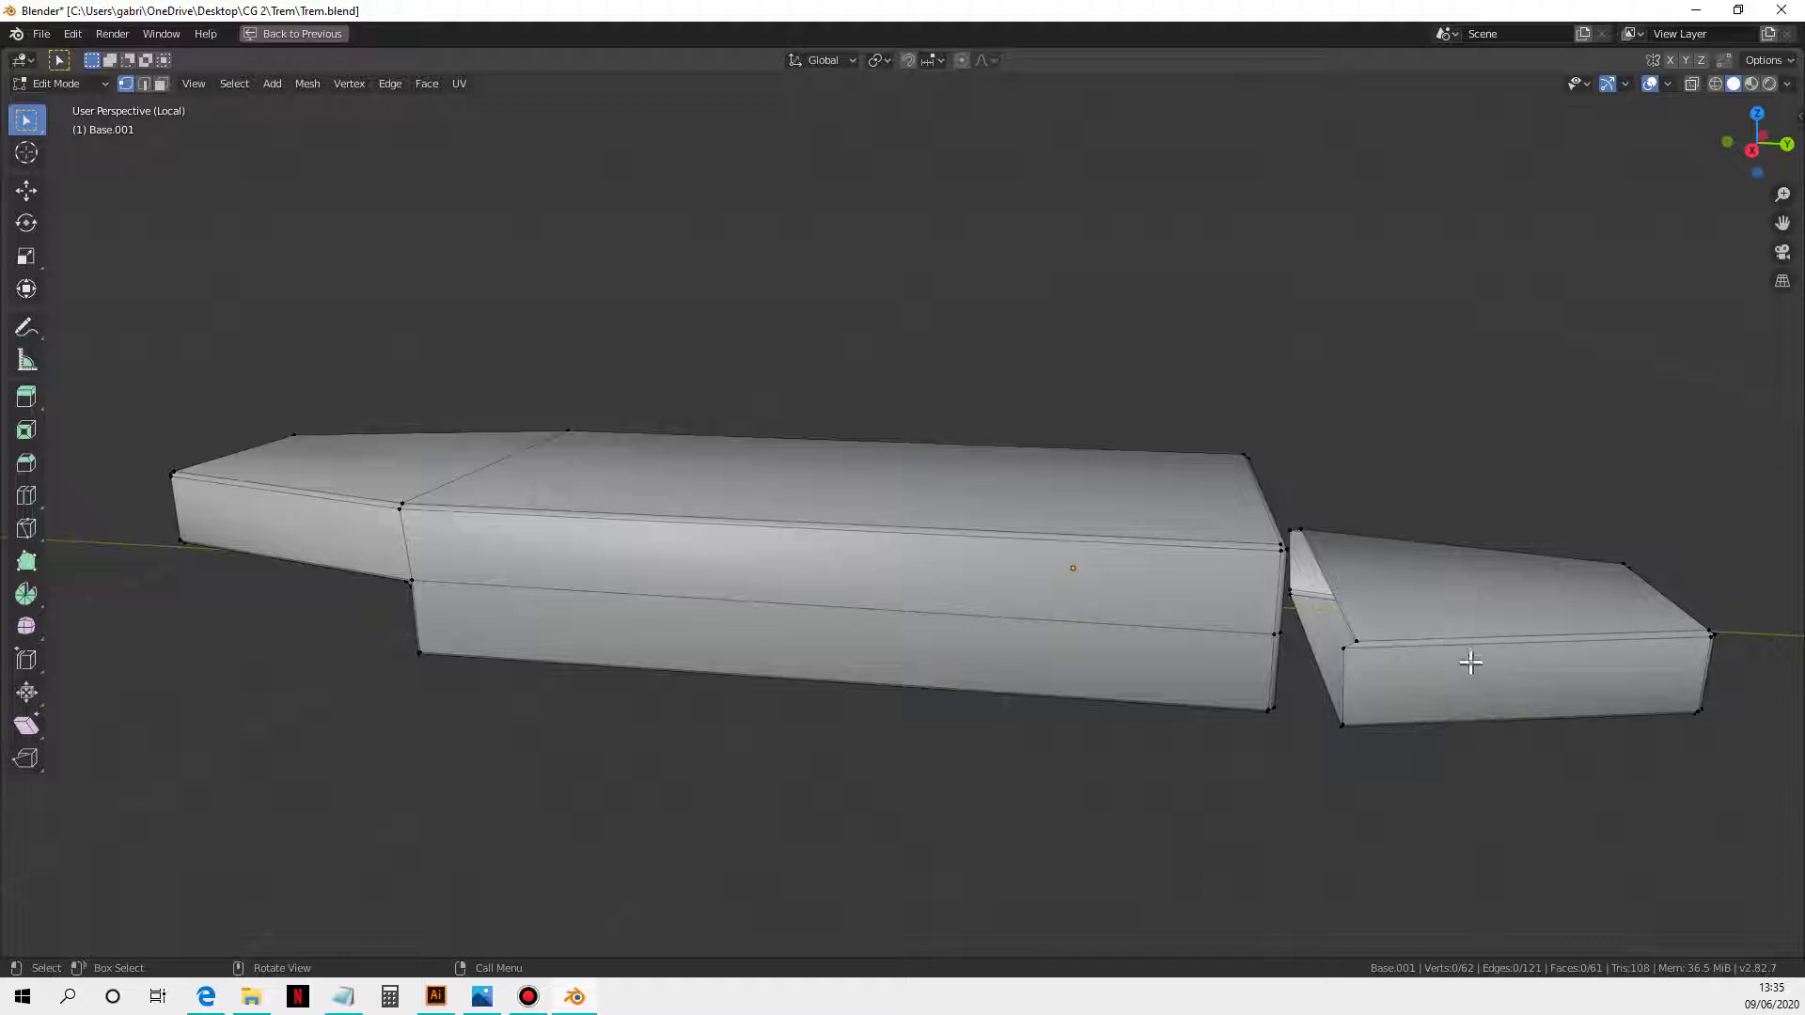
middle_drag(1472, 663, 1361, 671)
click(946, 700)
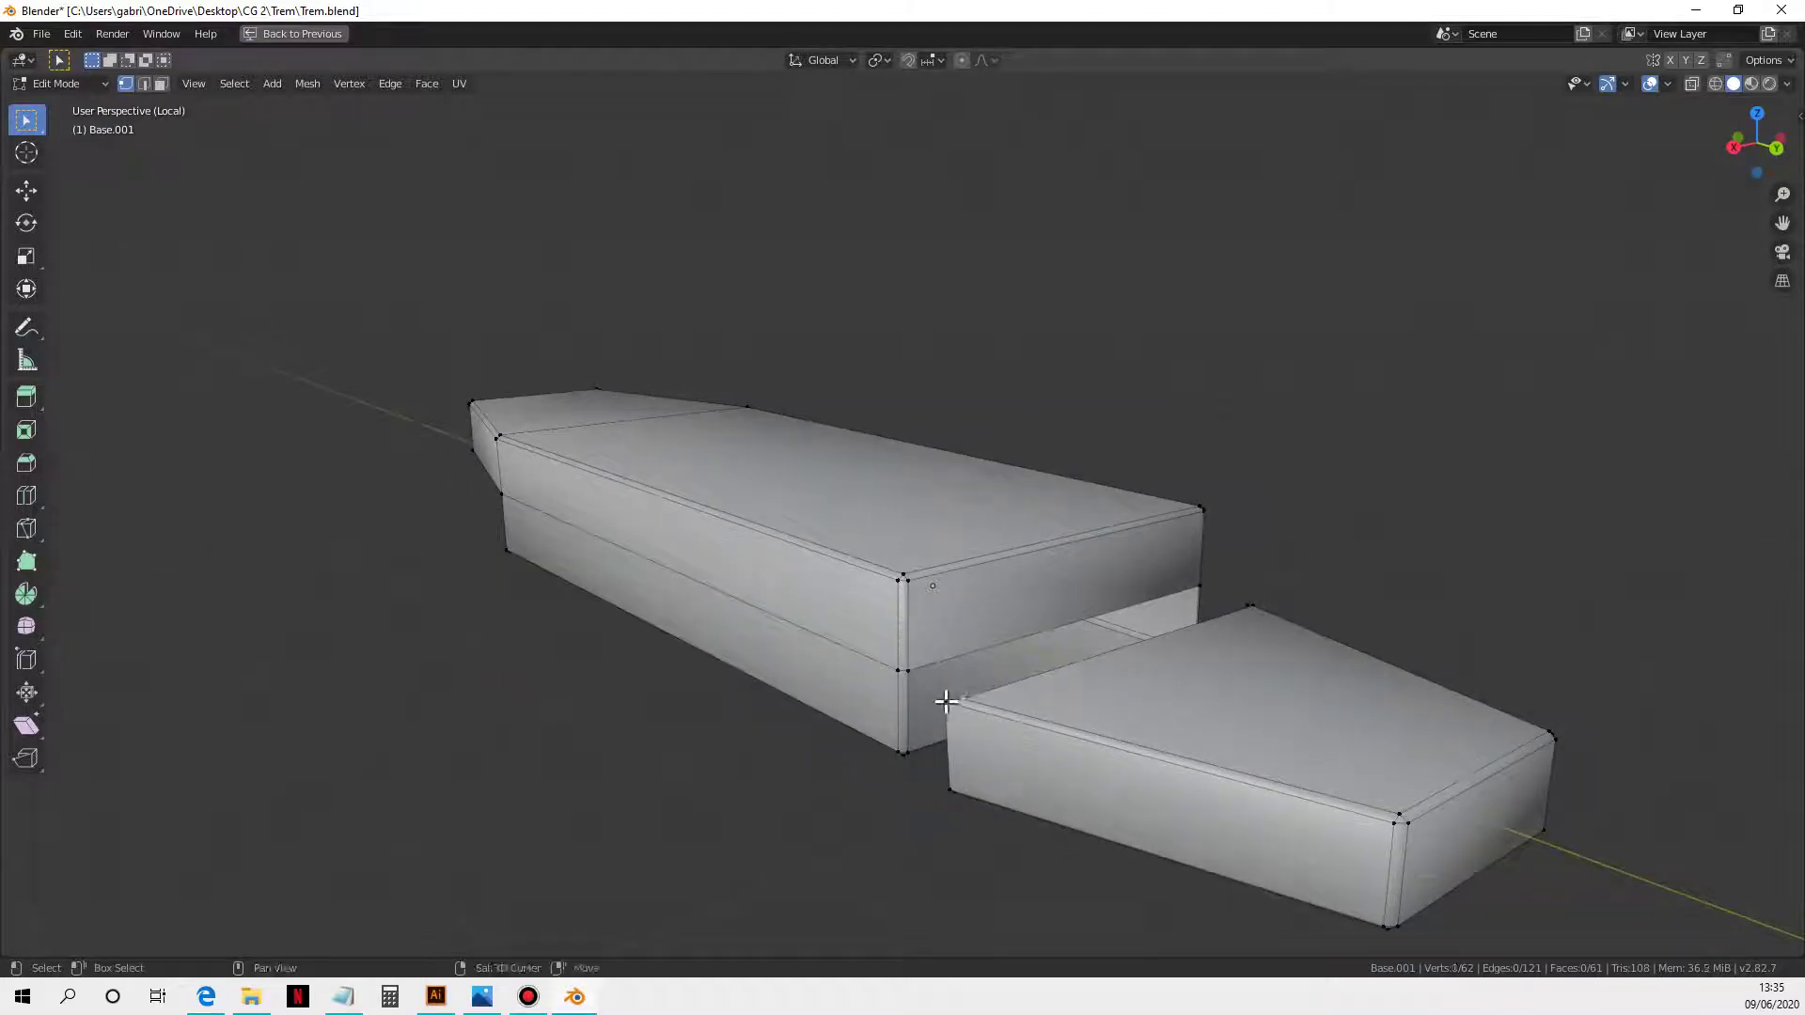
shift+click(946, 701)
key(alt+m)
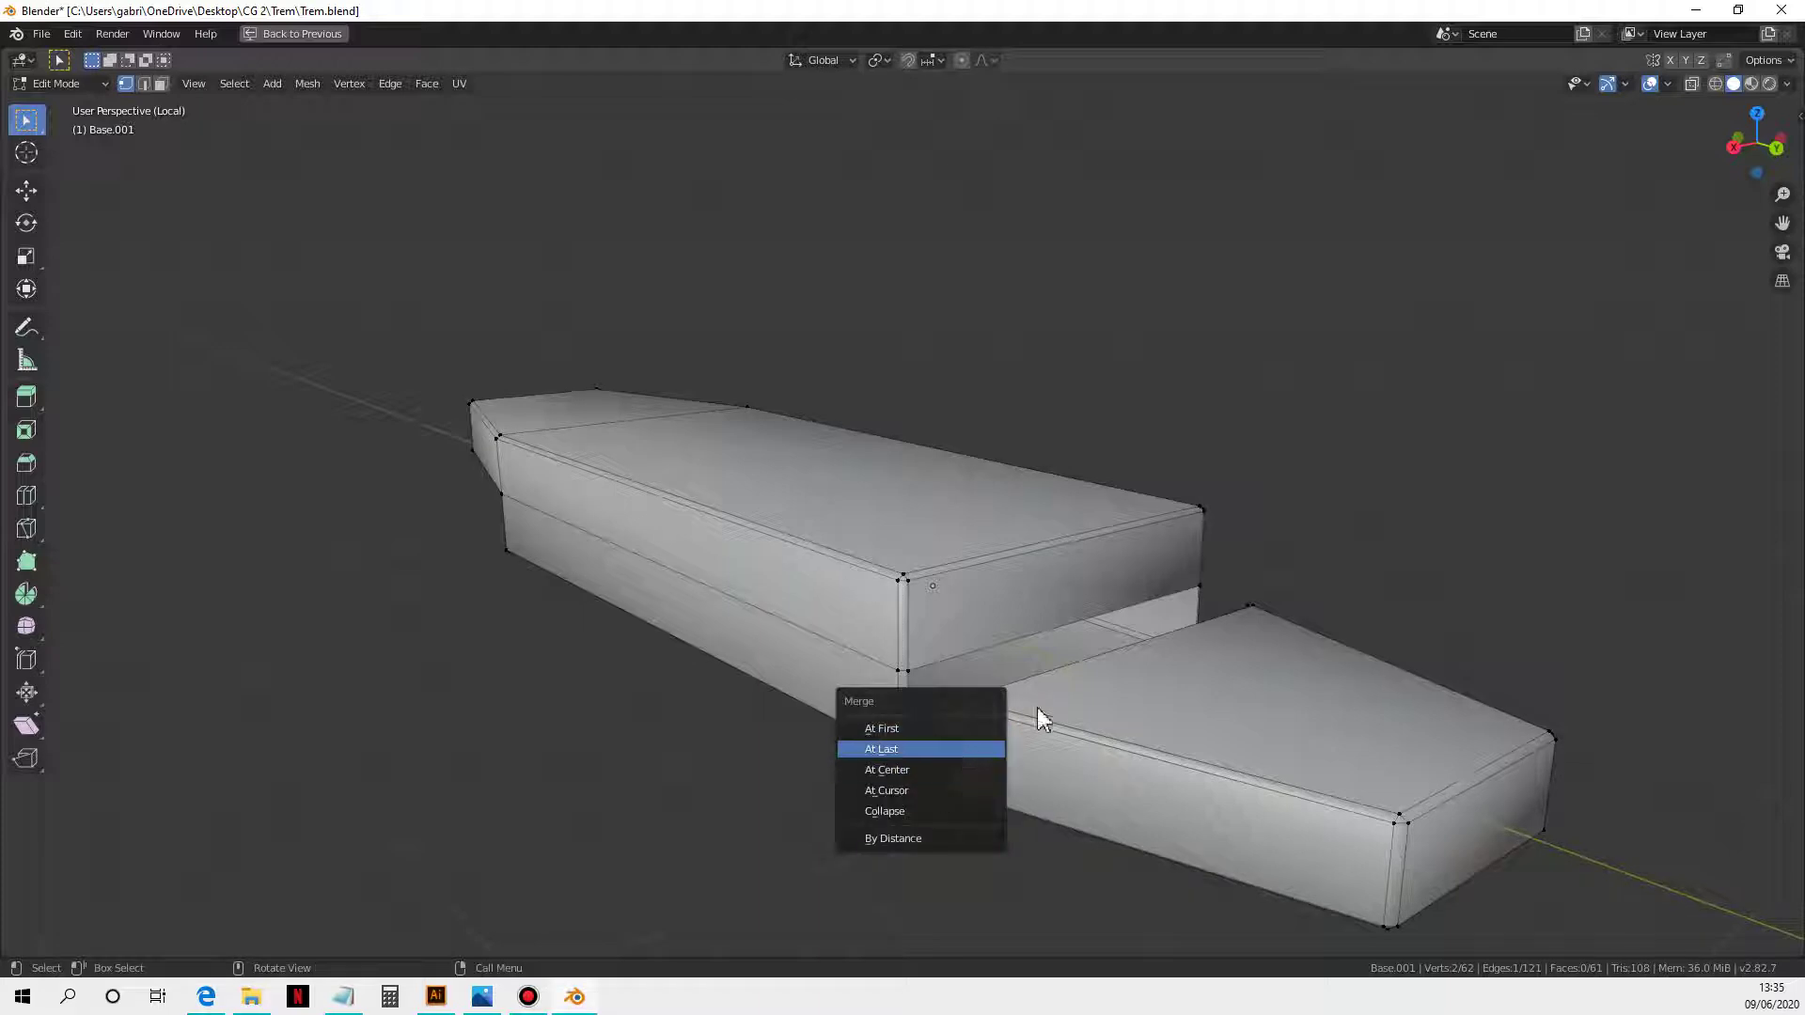
click(978, 750)
shift+click(945, 702)
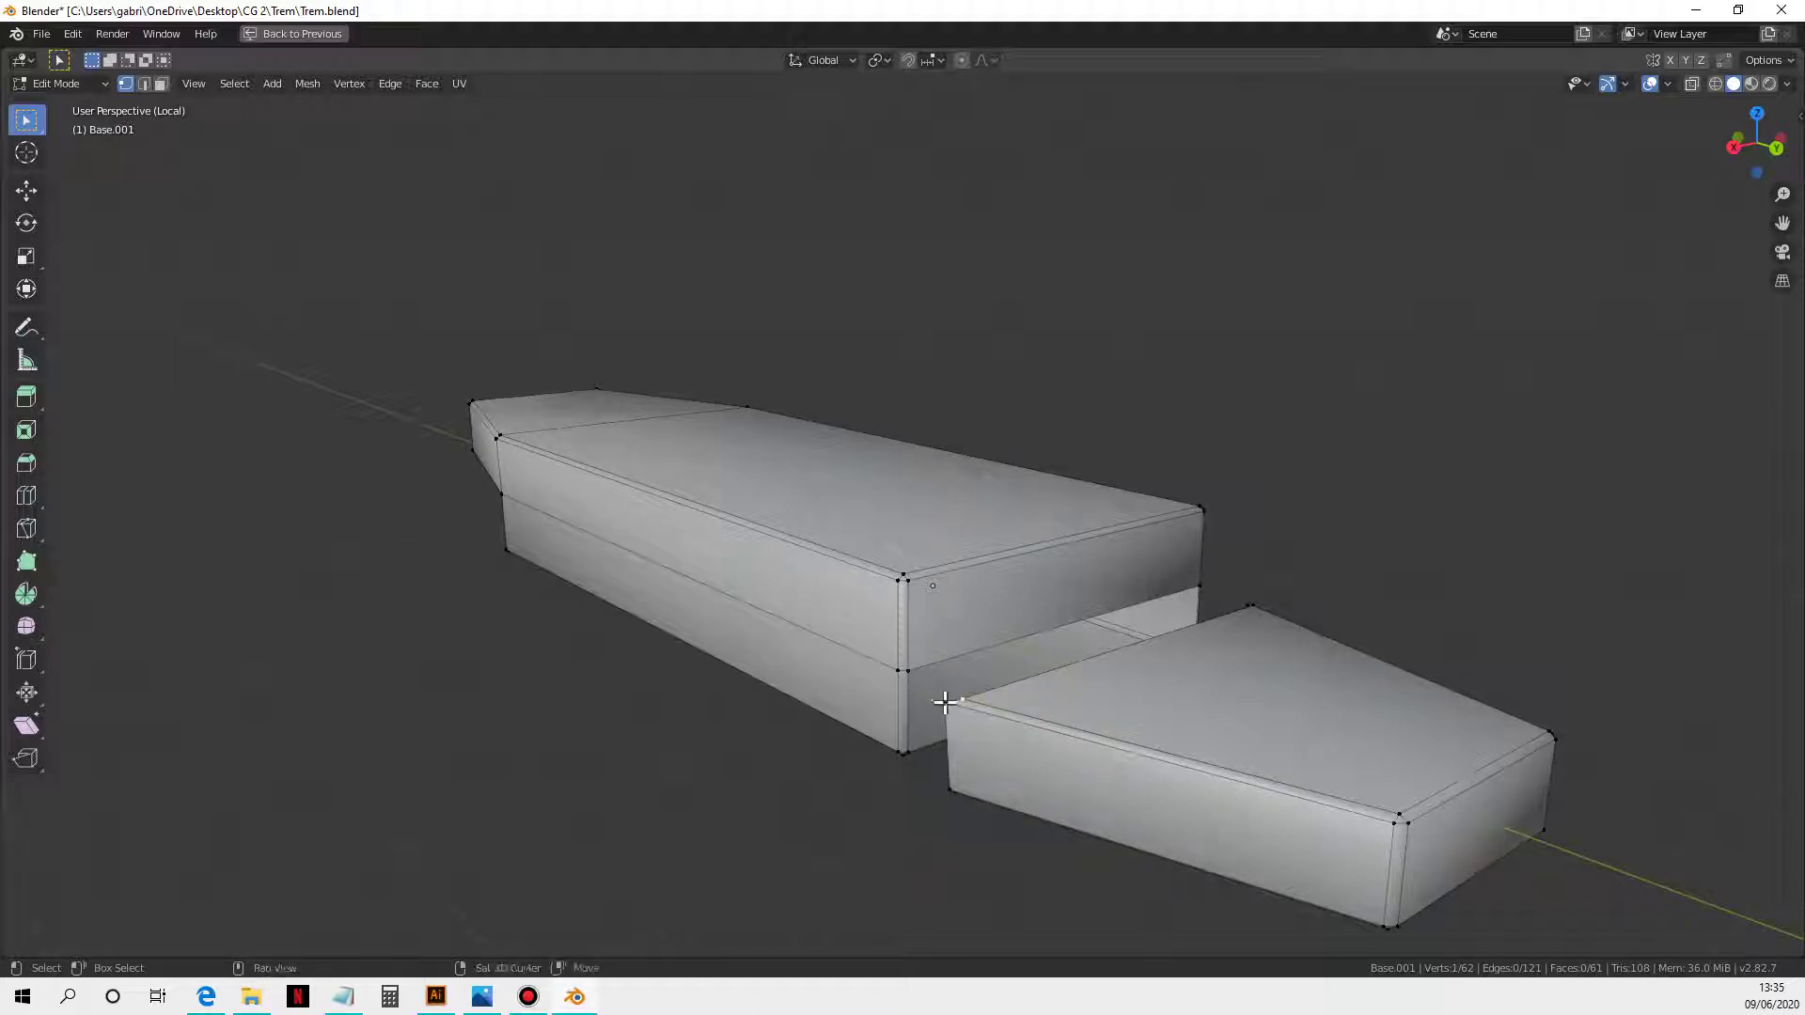
key(alt+m)
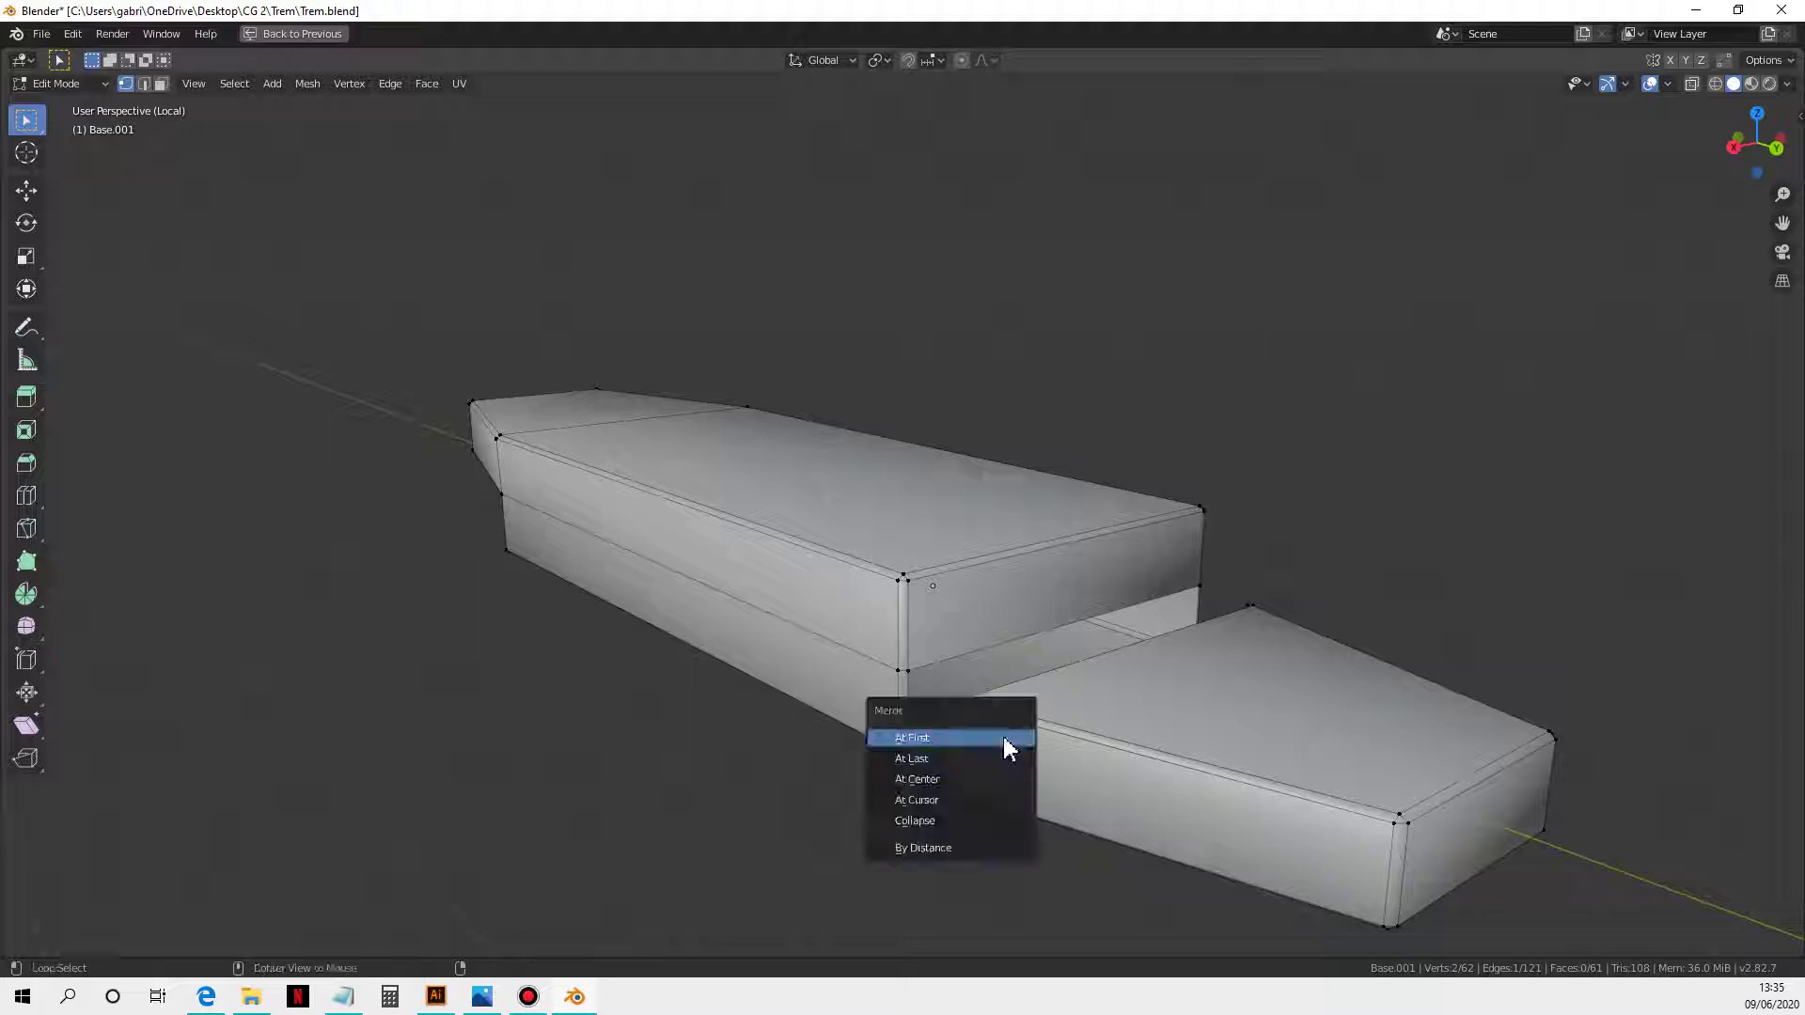
click(955, 755)
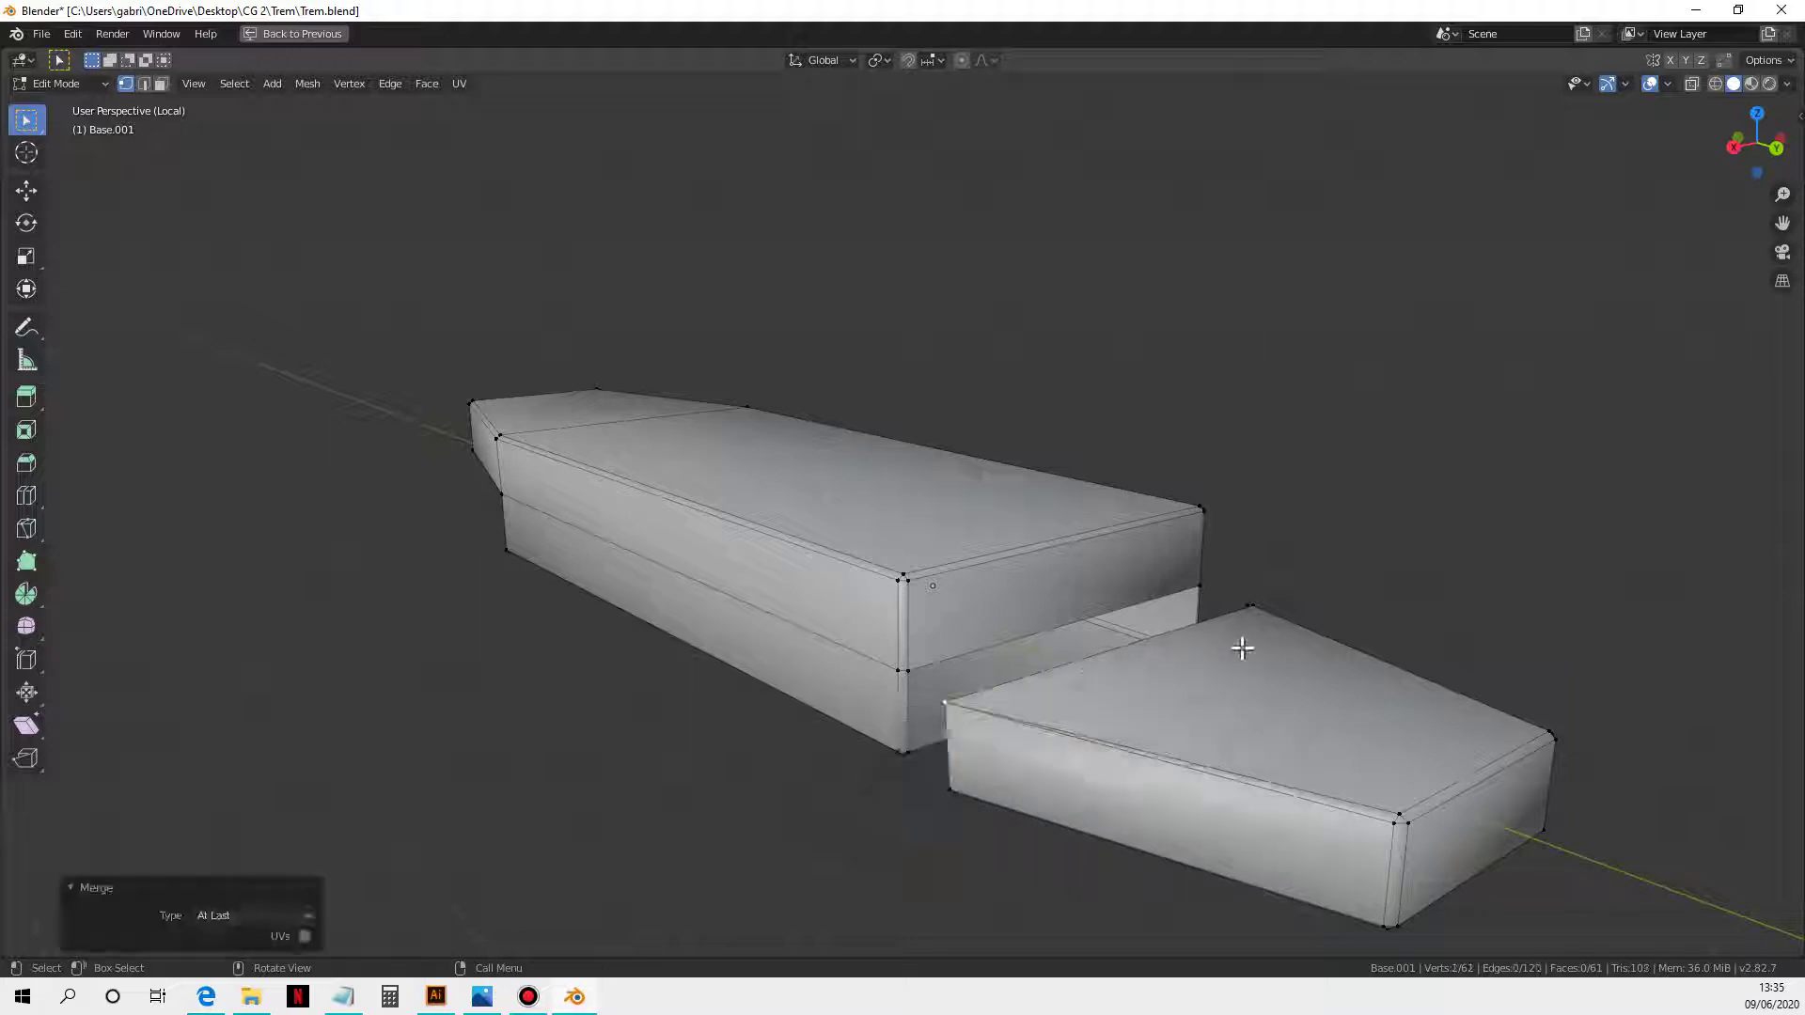
Step: Merge the cluster of bevel vertices at the duplicated tongue's upper outer corner, using At Center
click(1396, 820)
shift+click(1406, 822)
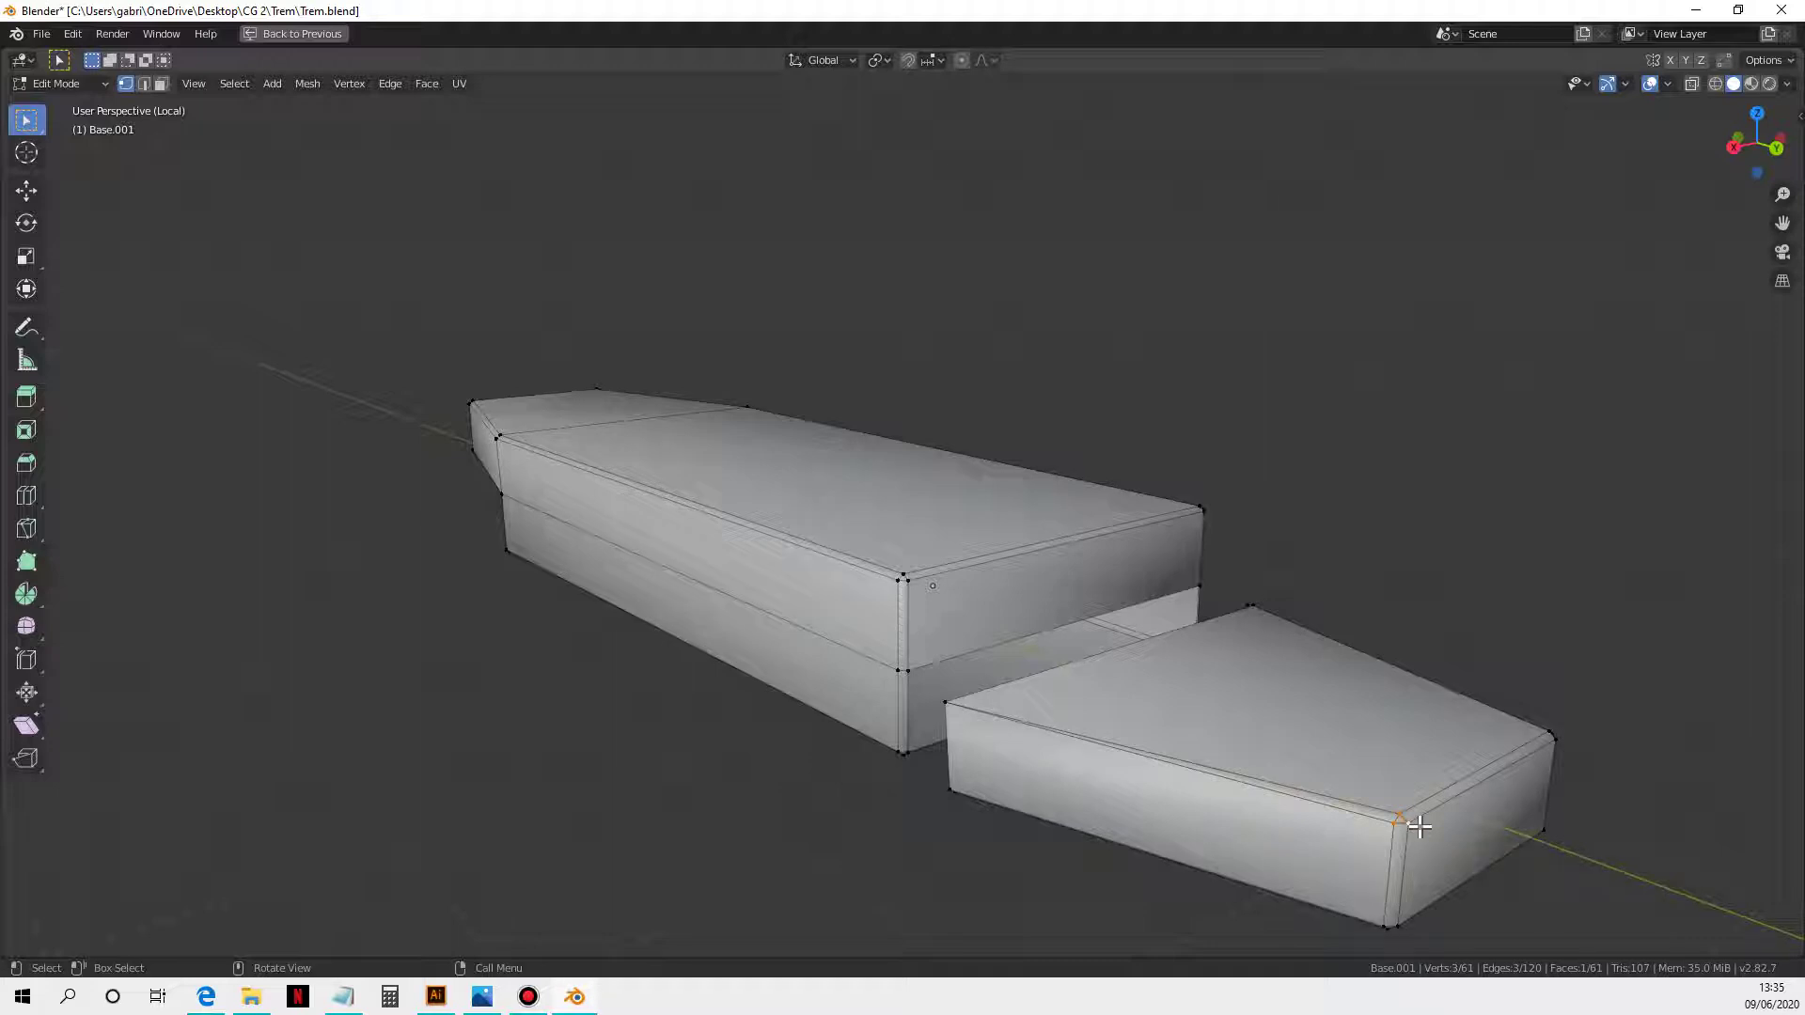
key(alt+m)
click(1391, 836)
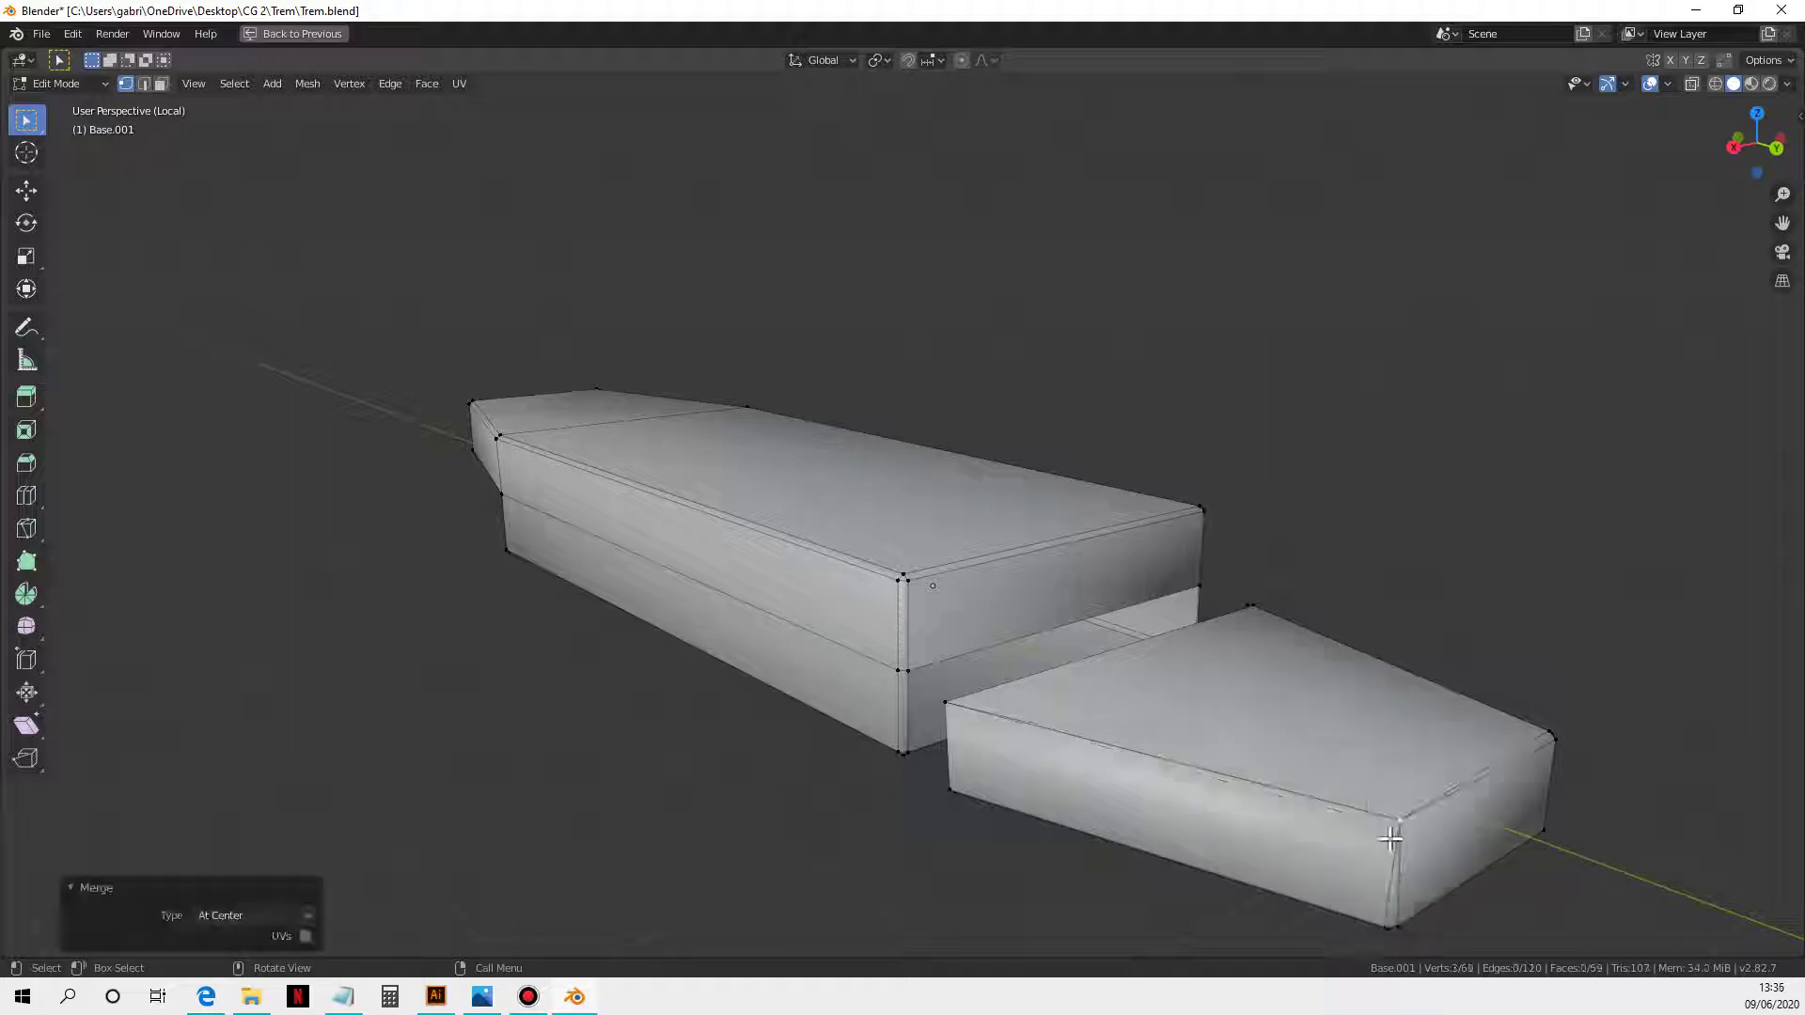
Step: Leave Edit Mode on the wagon base and restore the multi-viewport layout showing the whole train
middle_drag(1335, 847, 1342, 748)
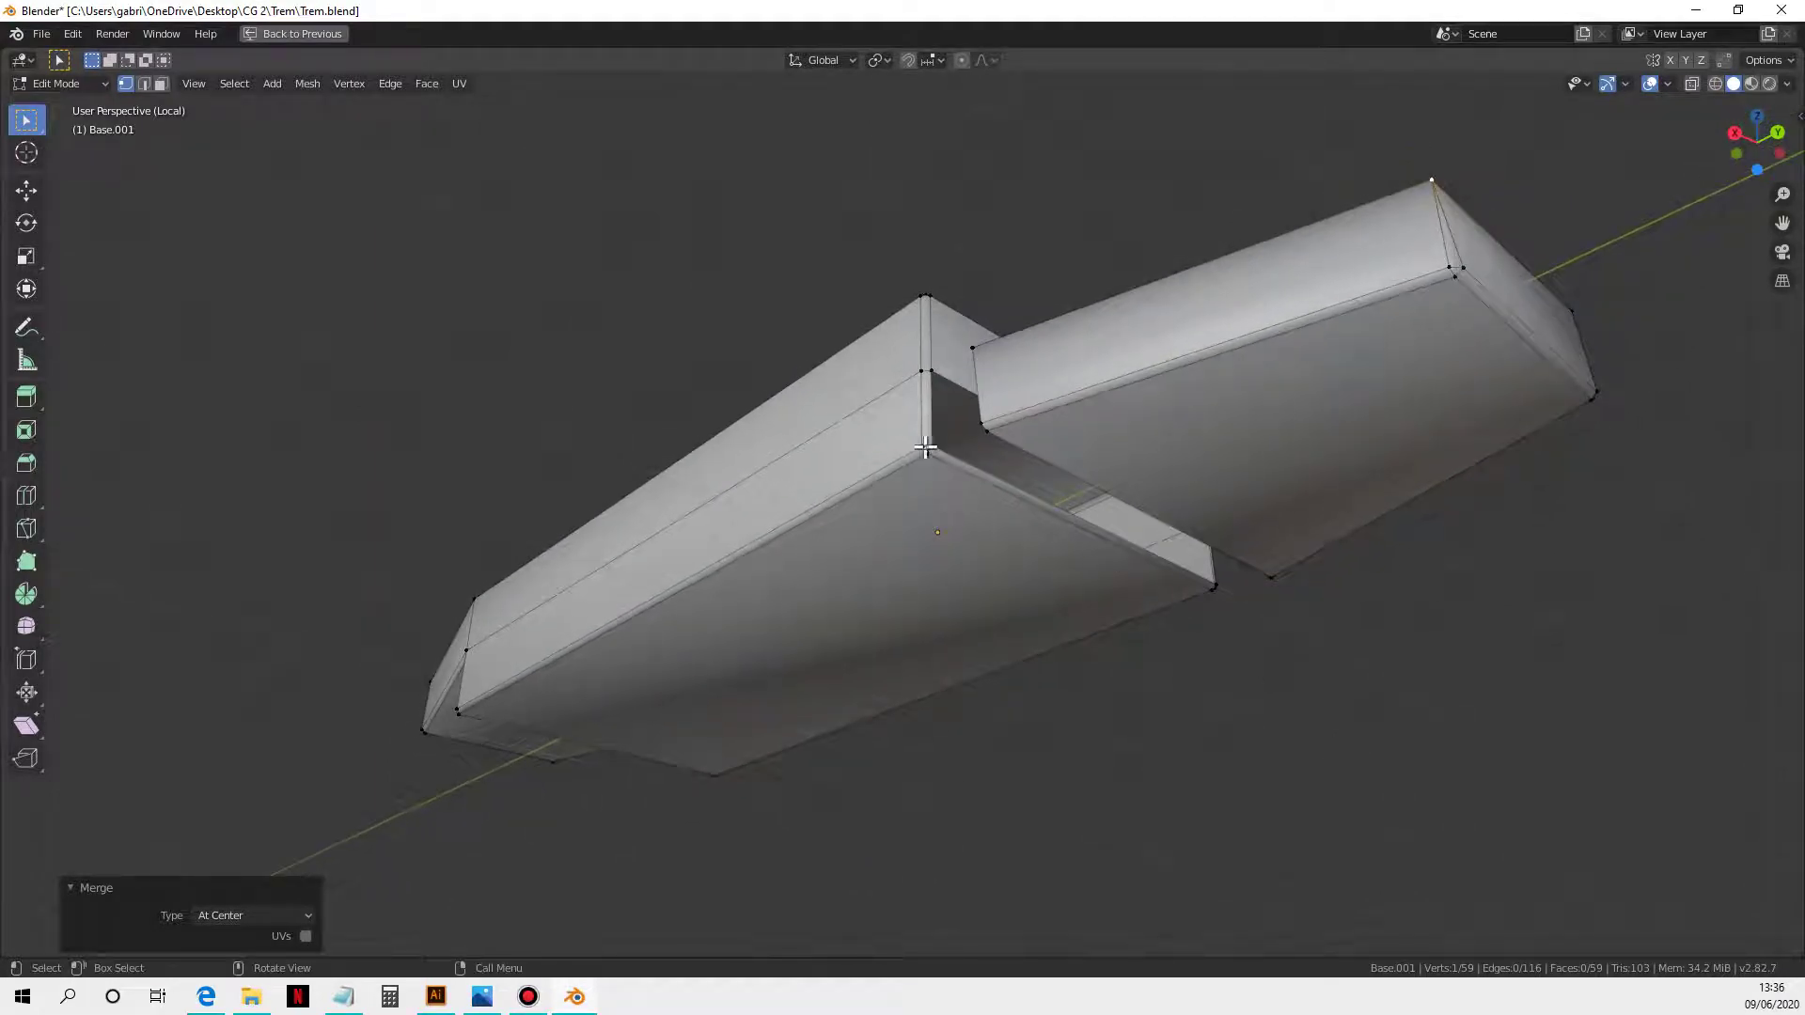
key(KP_3)
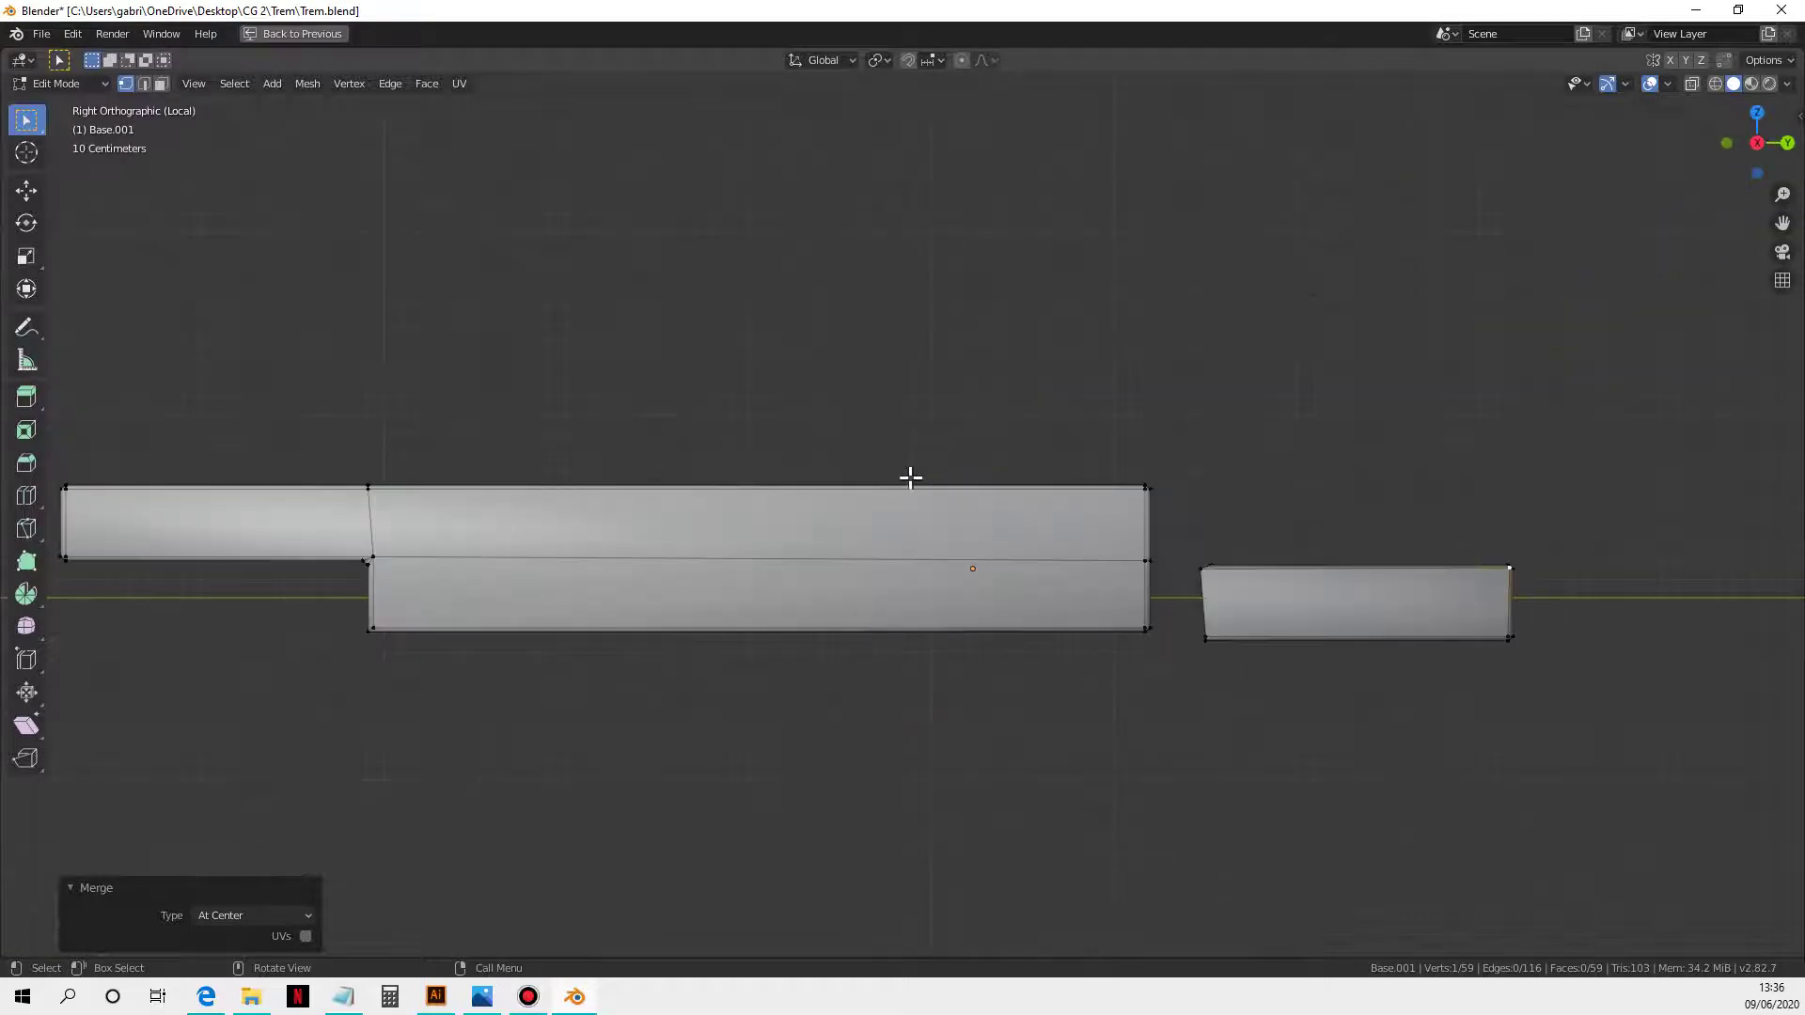
scroll(1147, 709, up, 3)
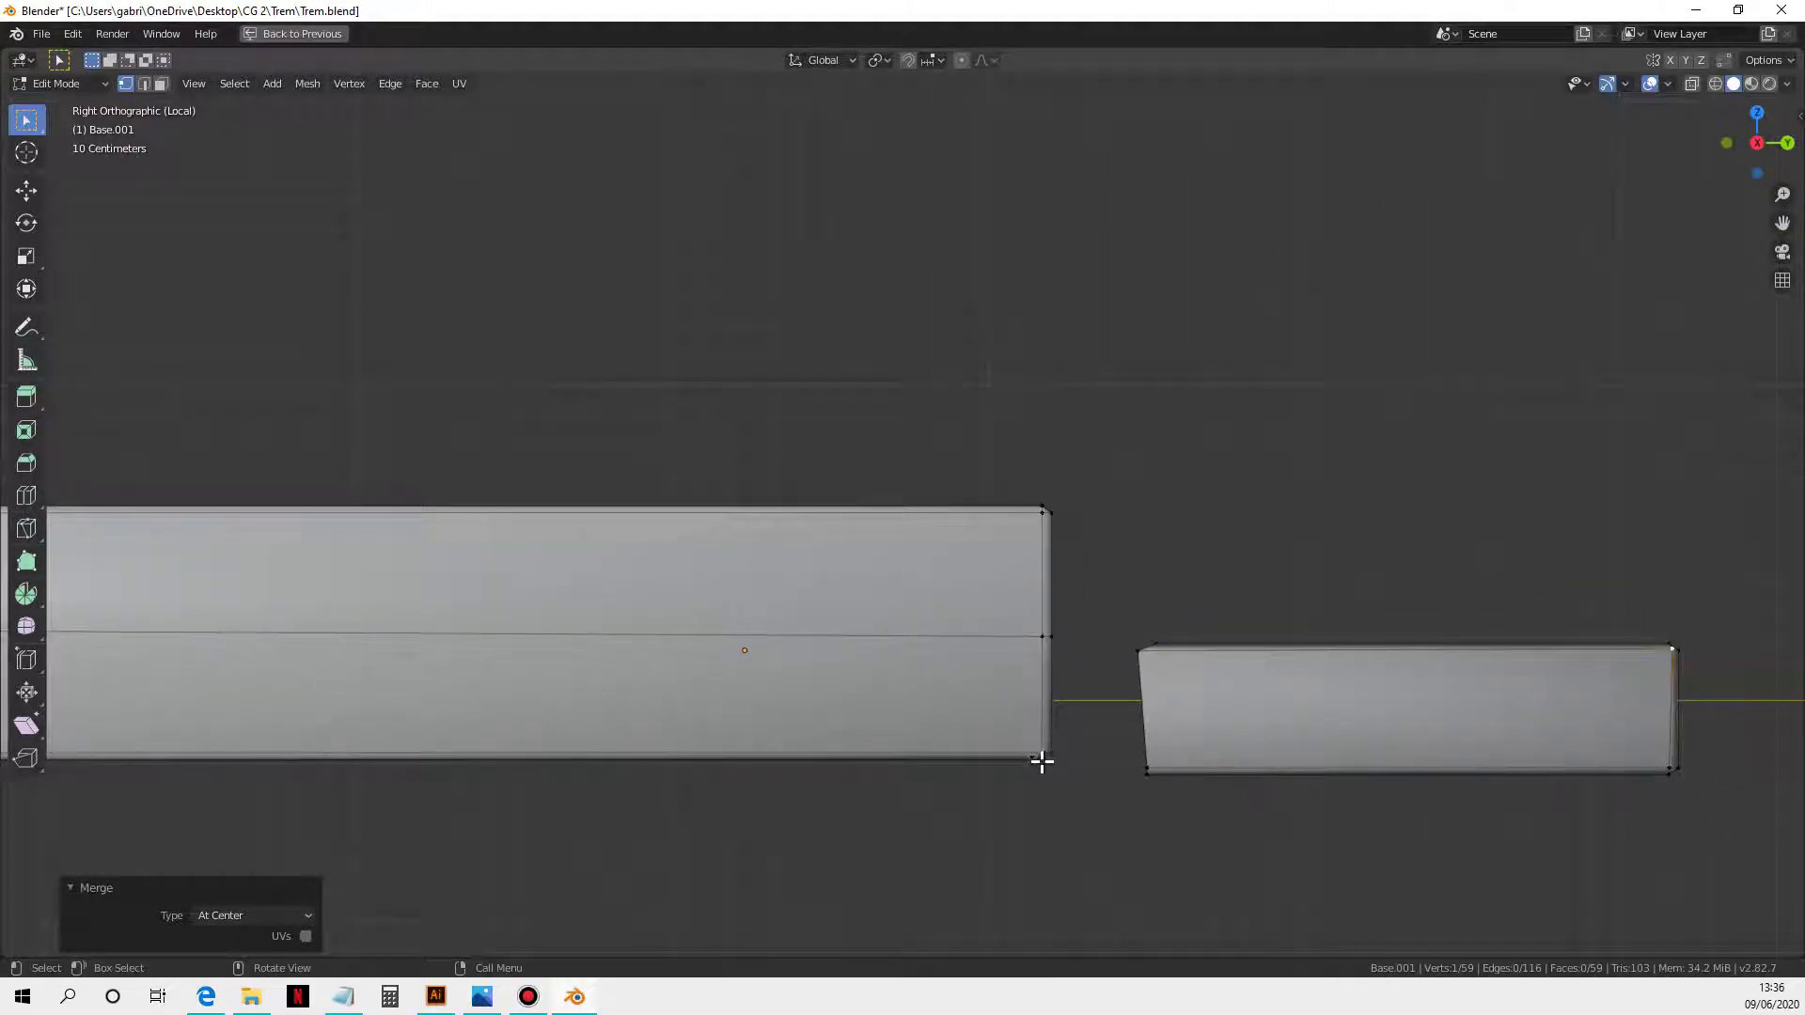
key(Tab)
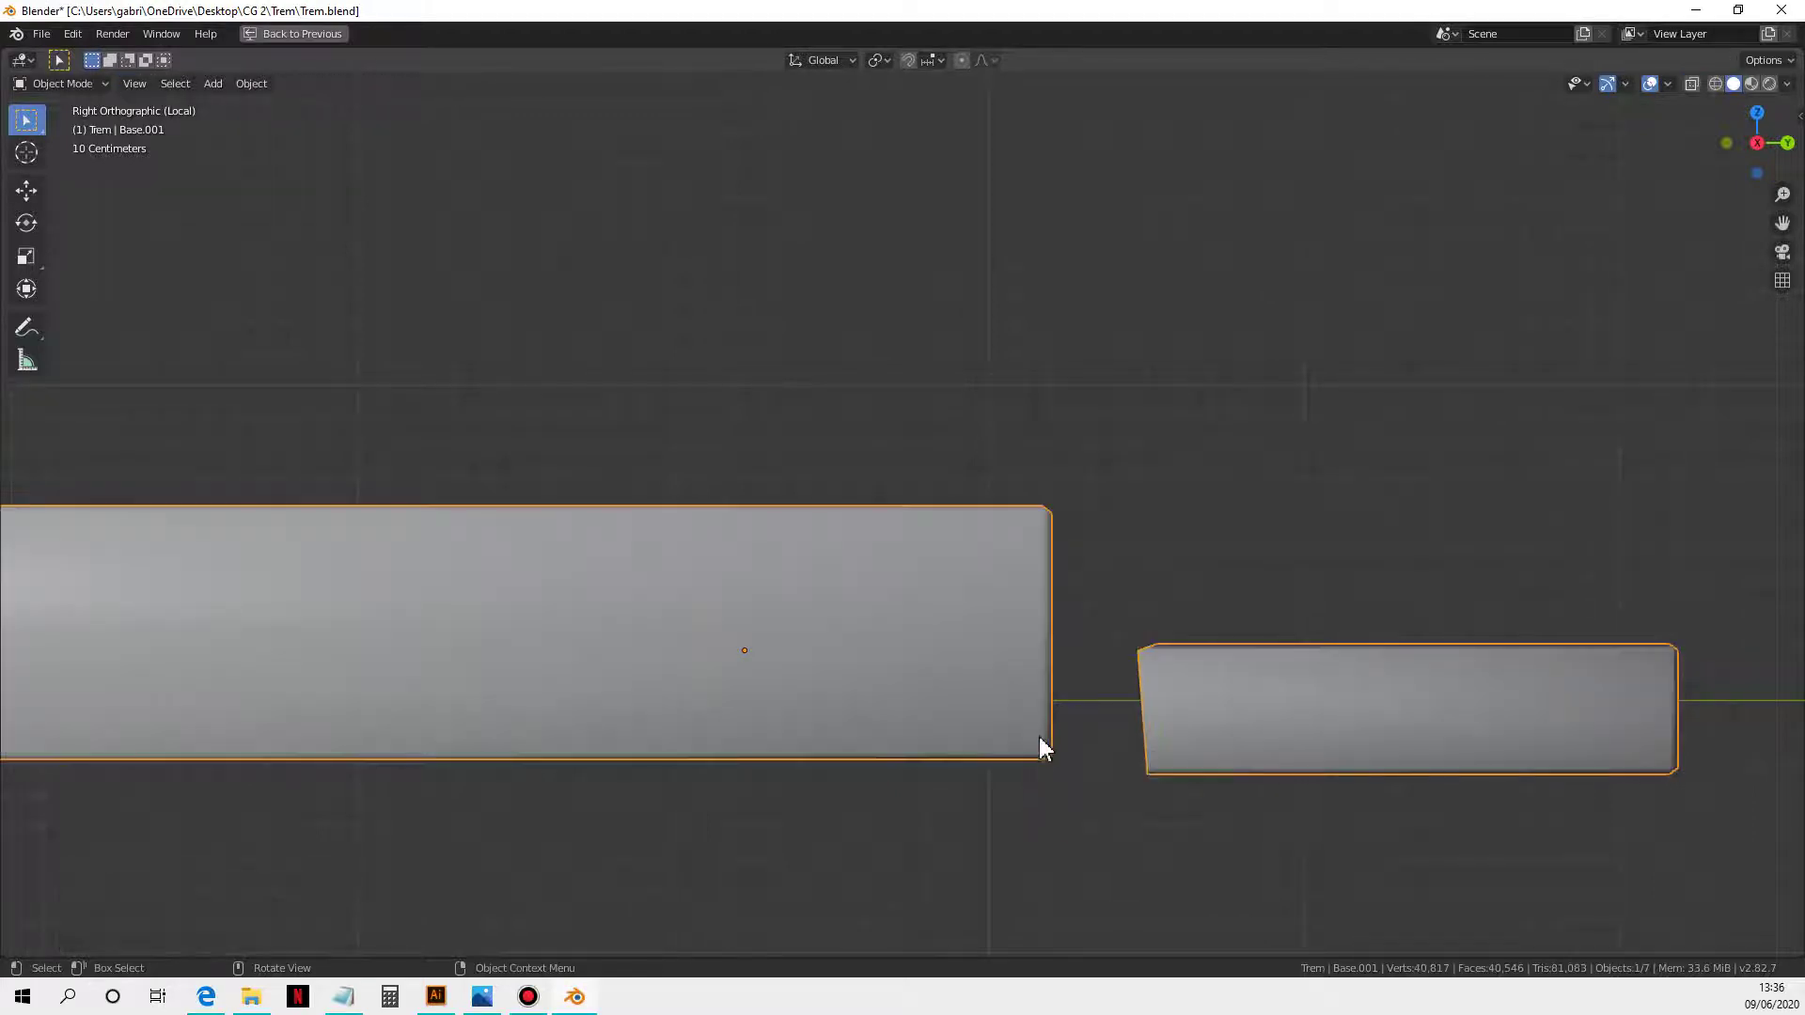
scroll(1040, 742, down, 4)
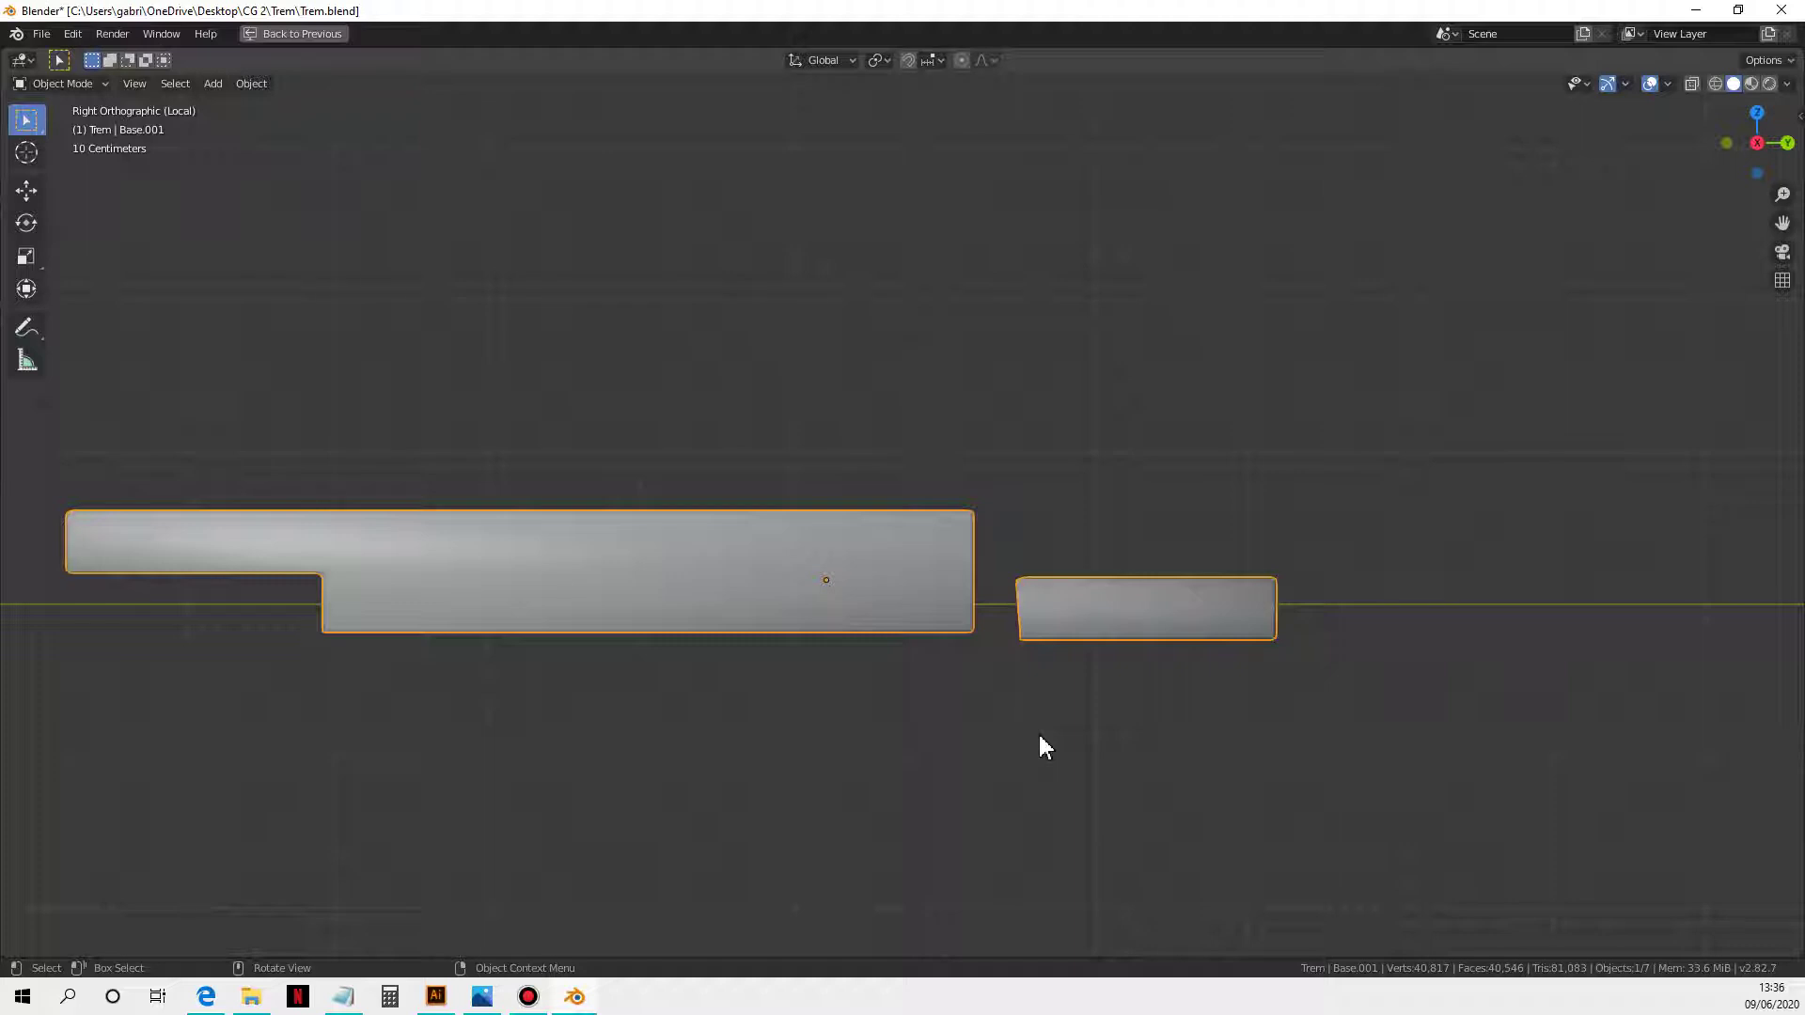
key(ctrl+space)
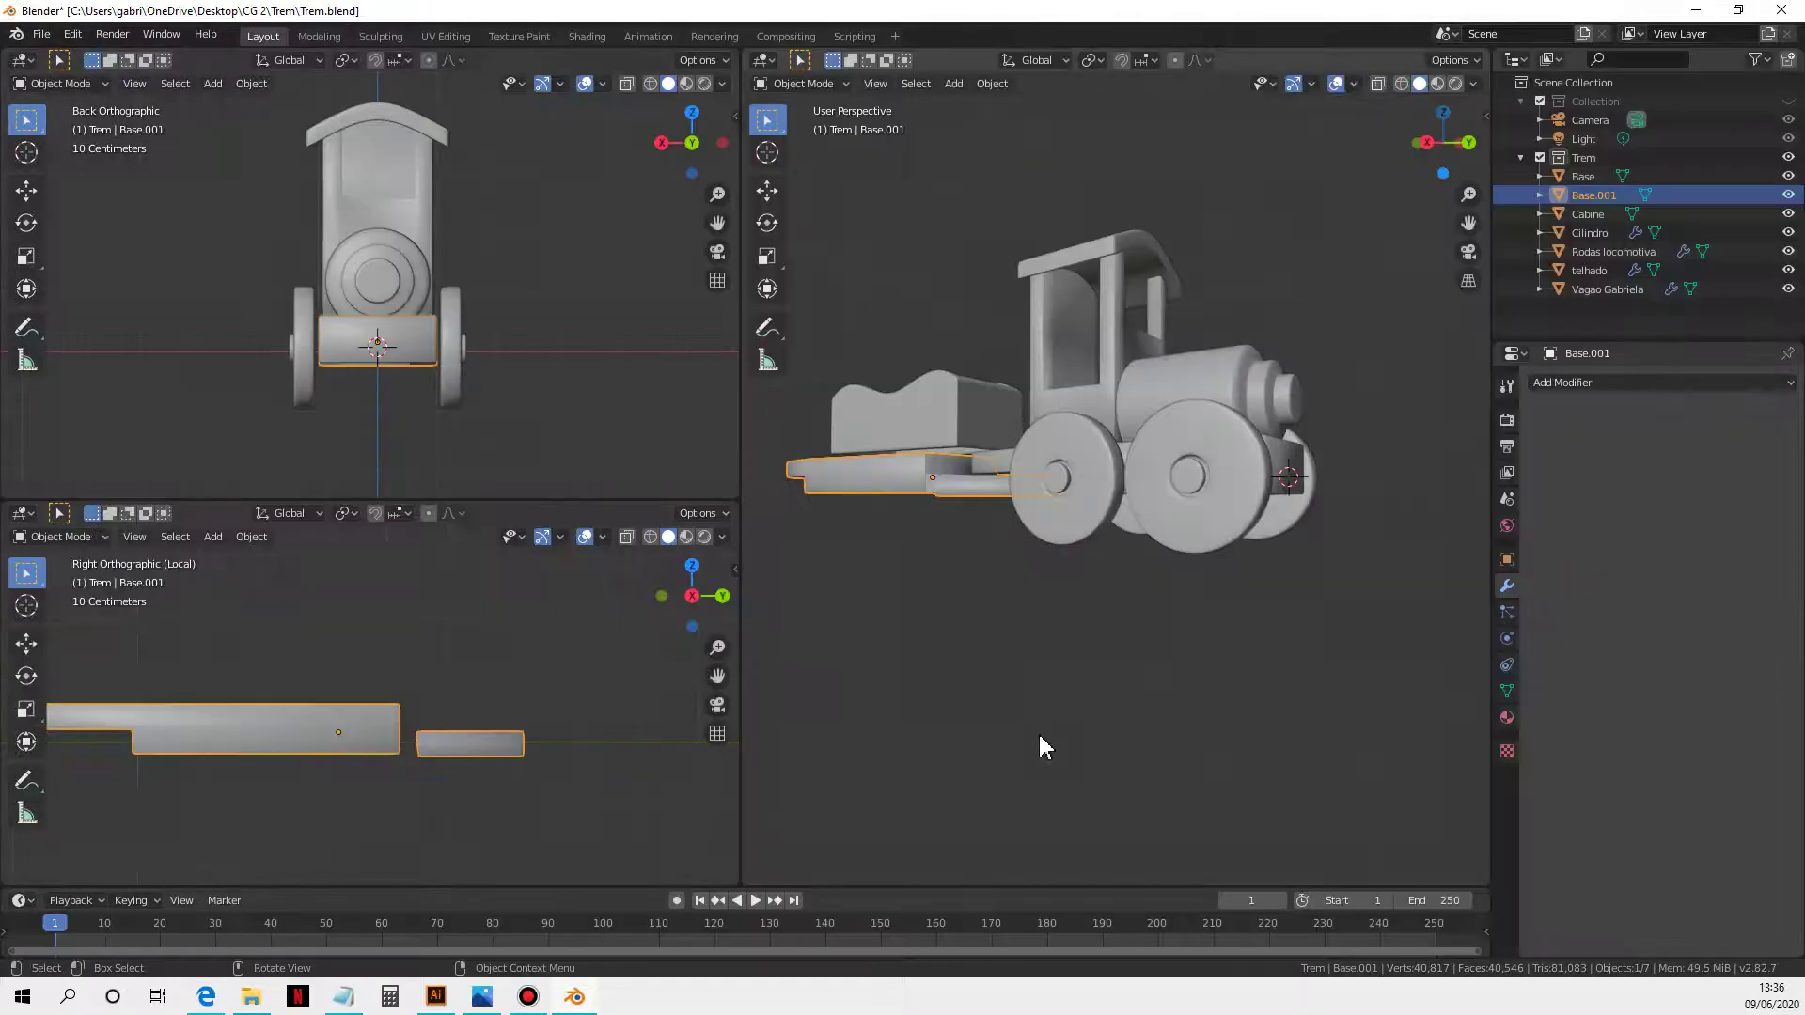
Step: Deselect the wagon base, show it from the top in the local-view viewport, and make that viewport taller
middle_drag(423, 693, 496, 771)
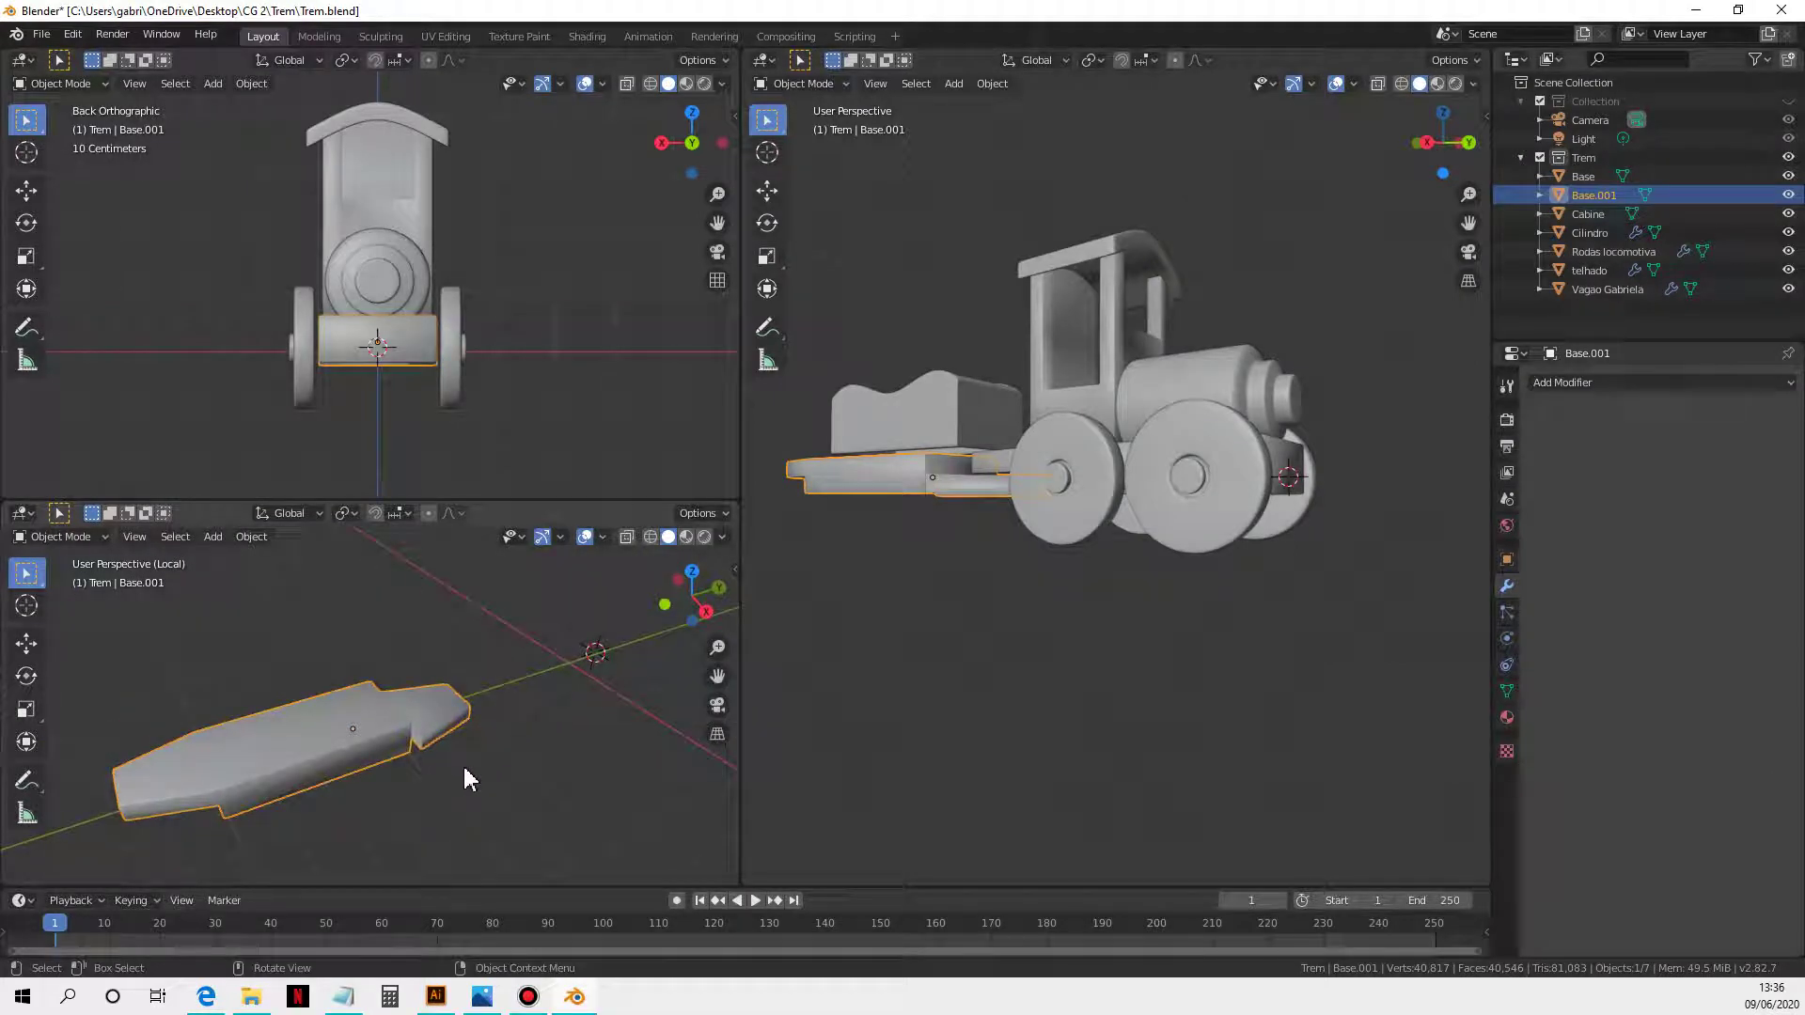
click(466, 769)
key(KP_7)
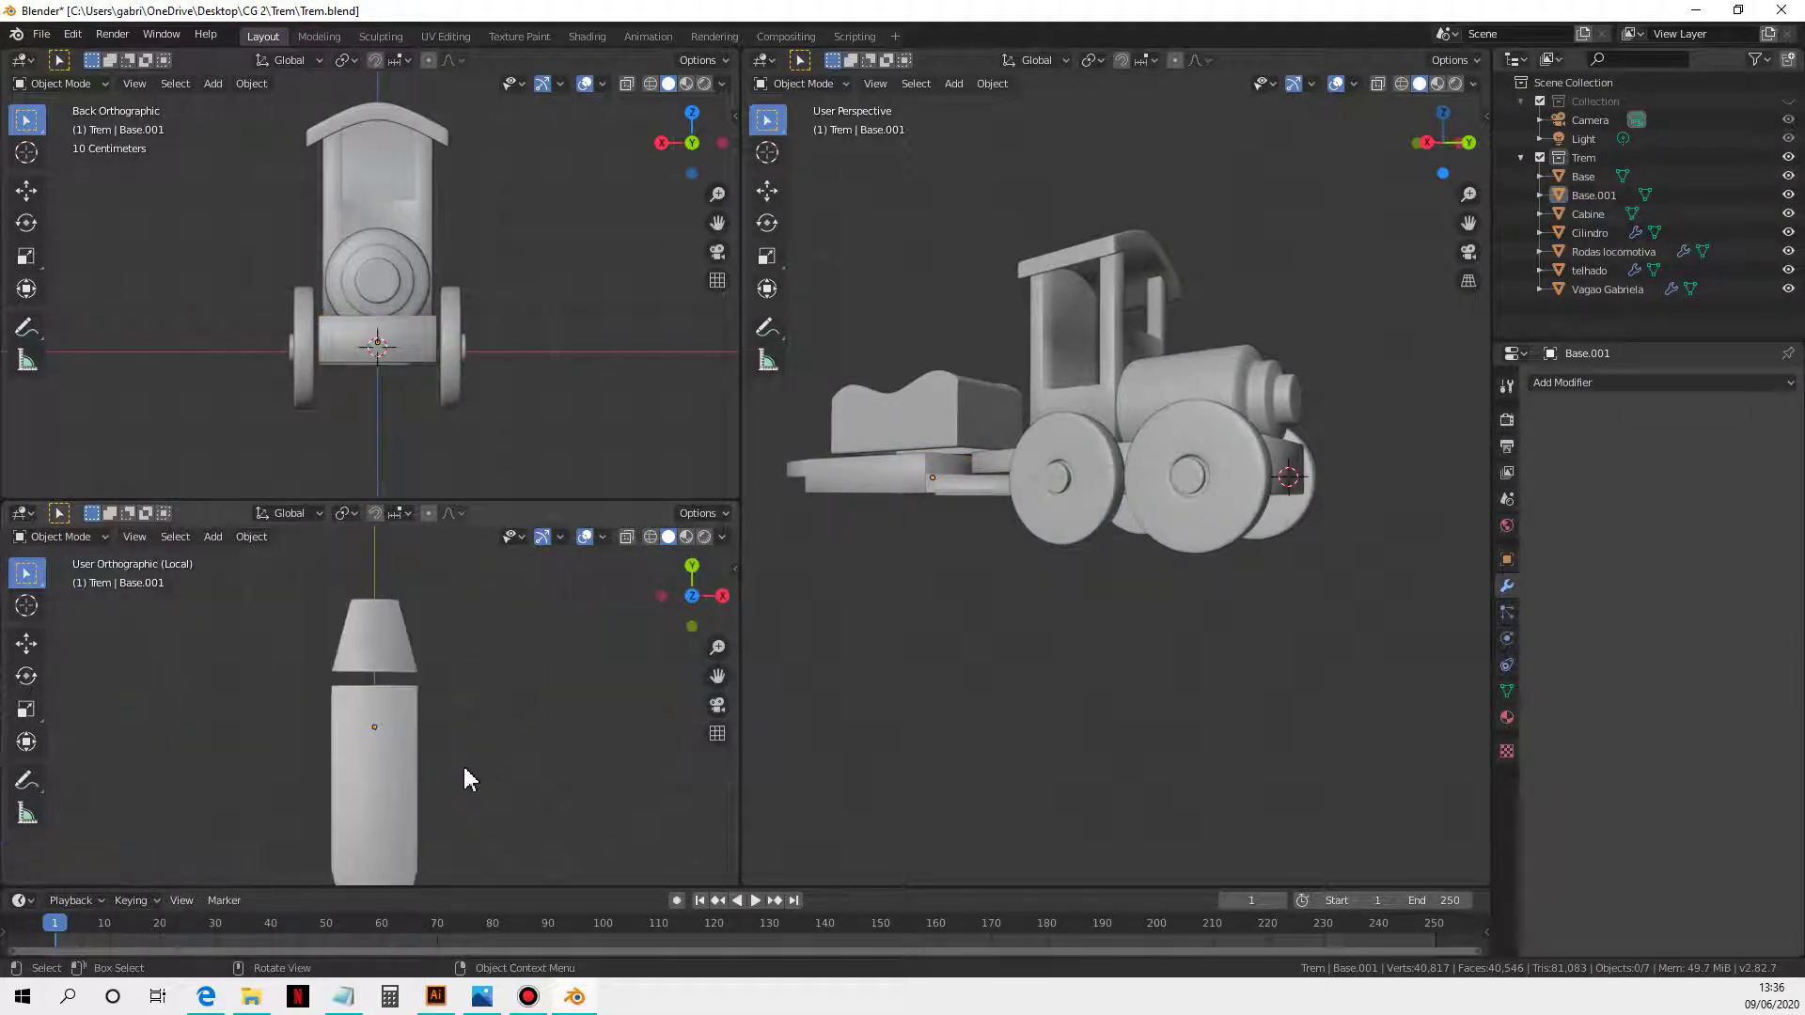
shift+middle_drag(463, 764, 471, 710)
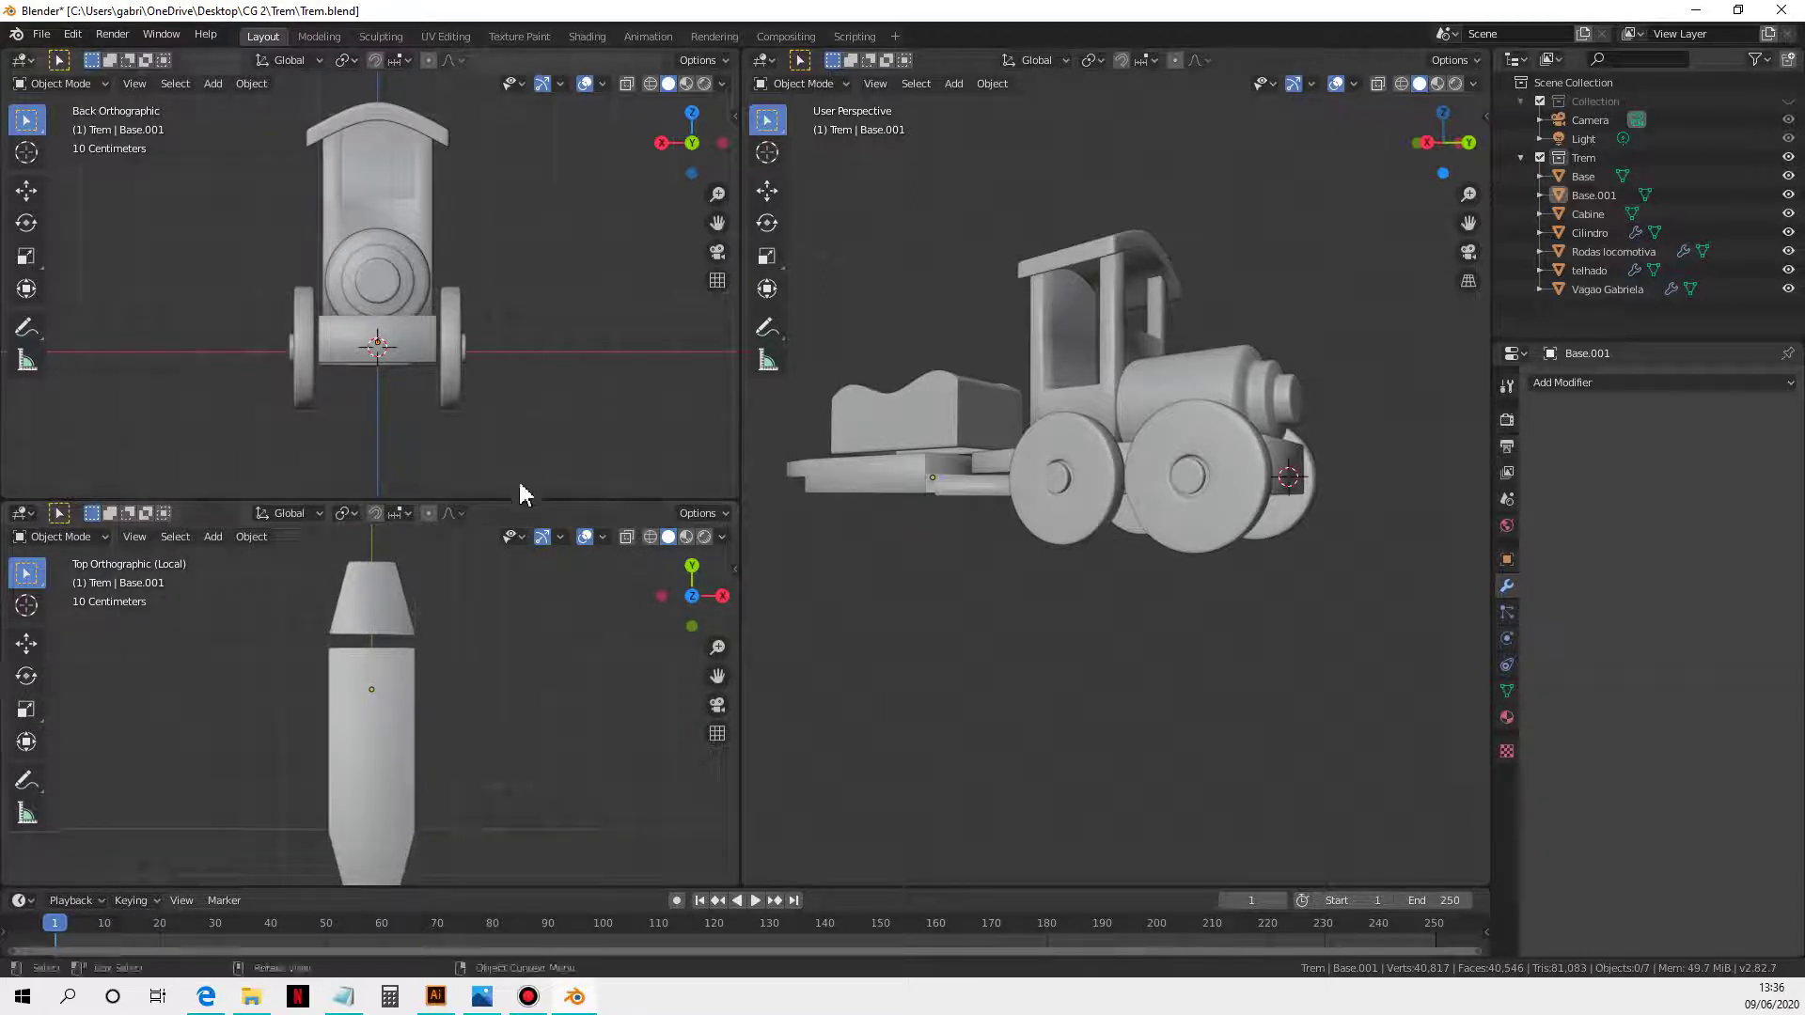
drag(522, 500, 528, 328)
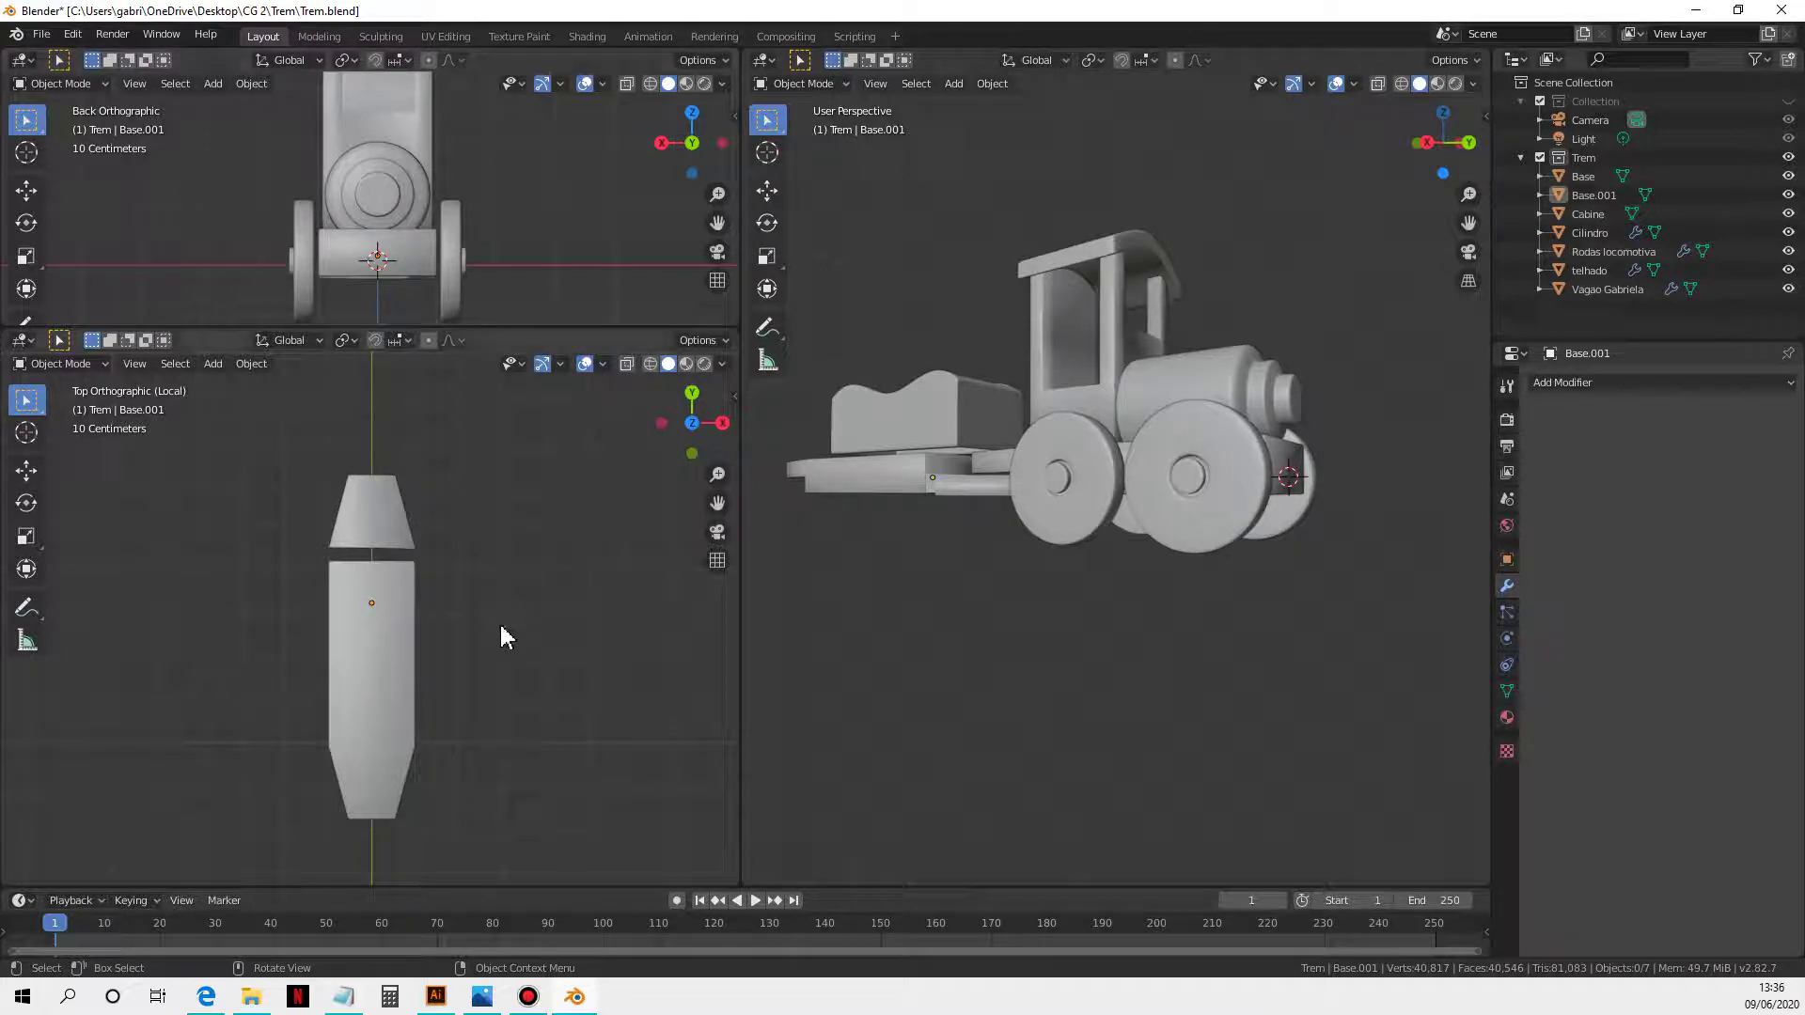
Step: Add a 2 m cube aligned to the world and move it along Y towards the wagon base
key(shift+a)
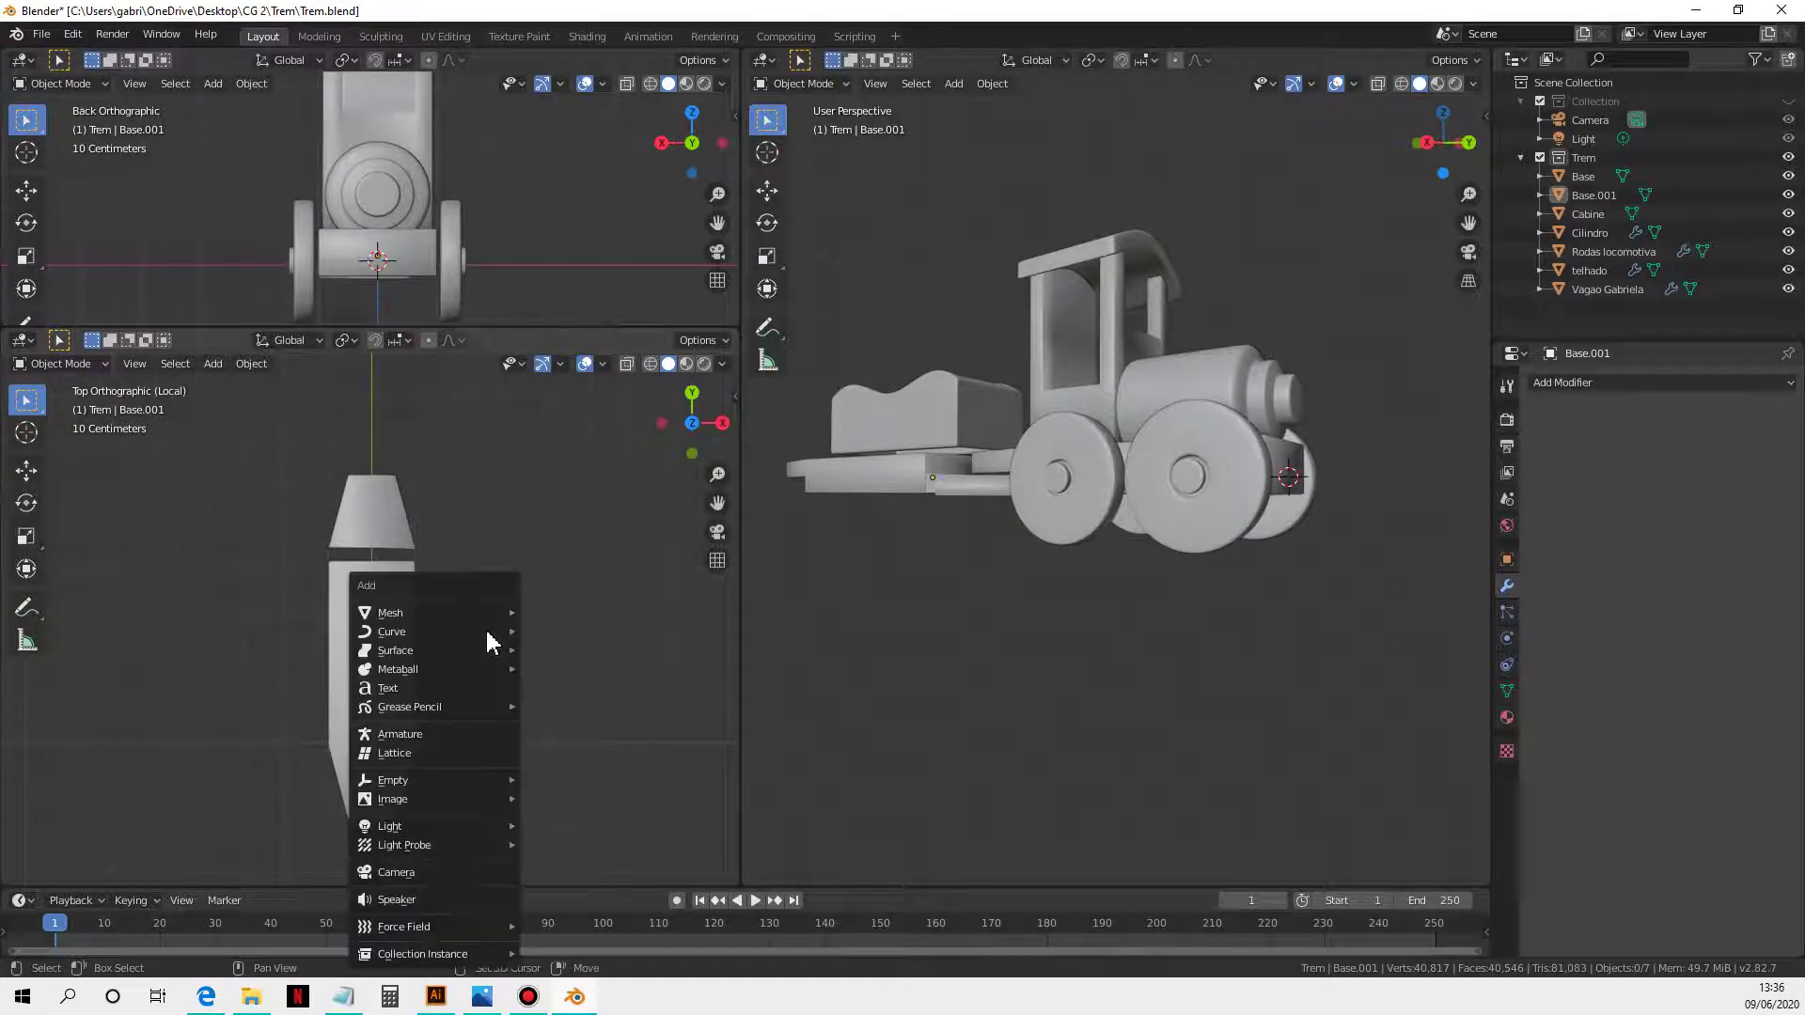
mouse_move(488, 612)
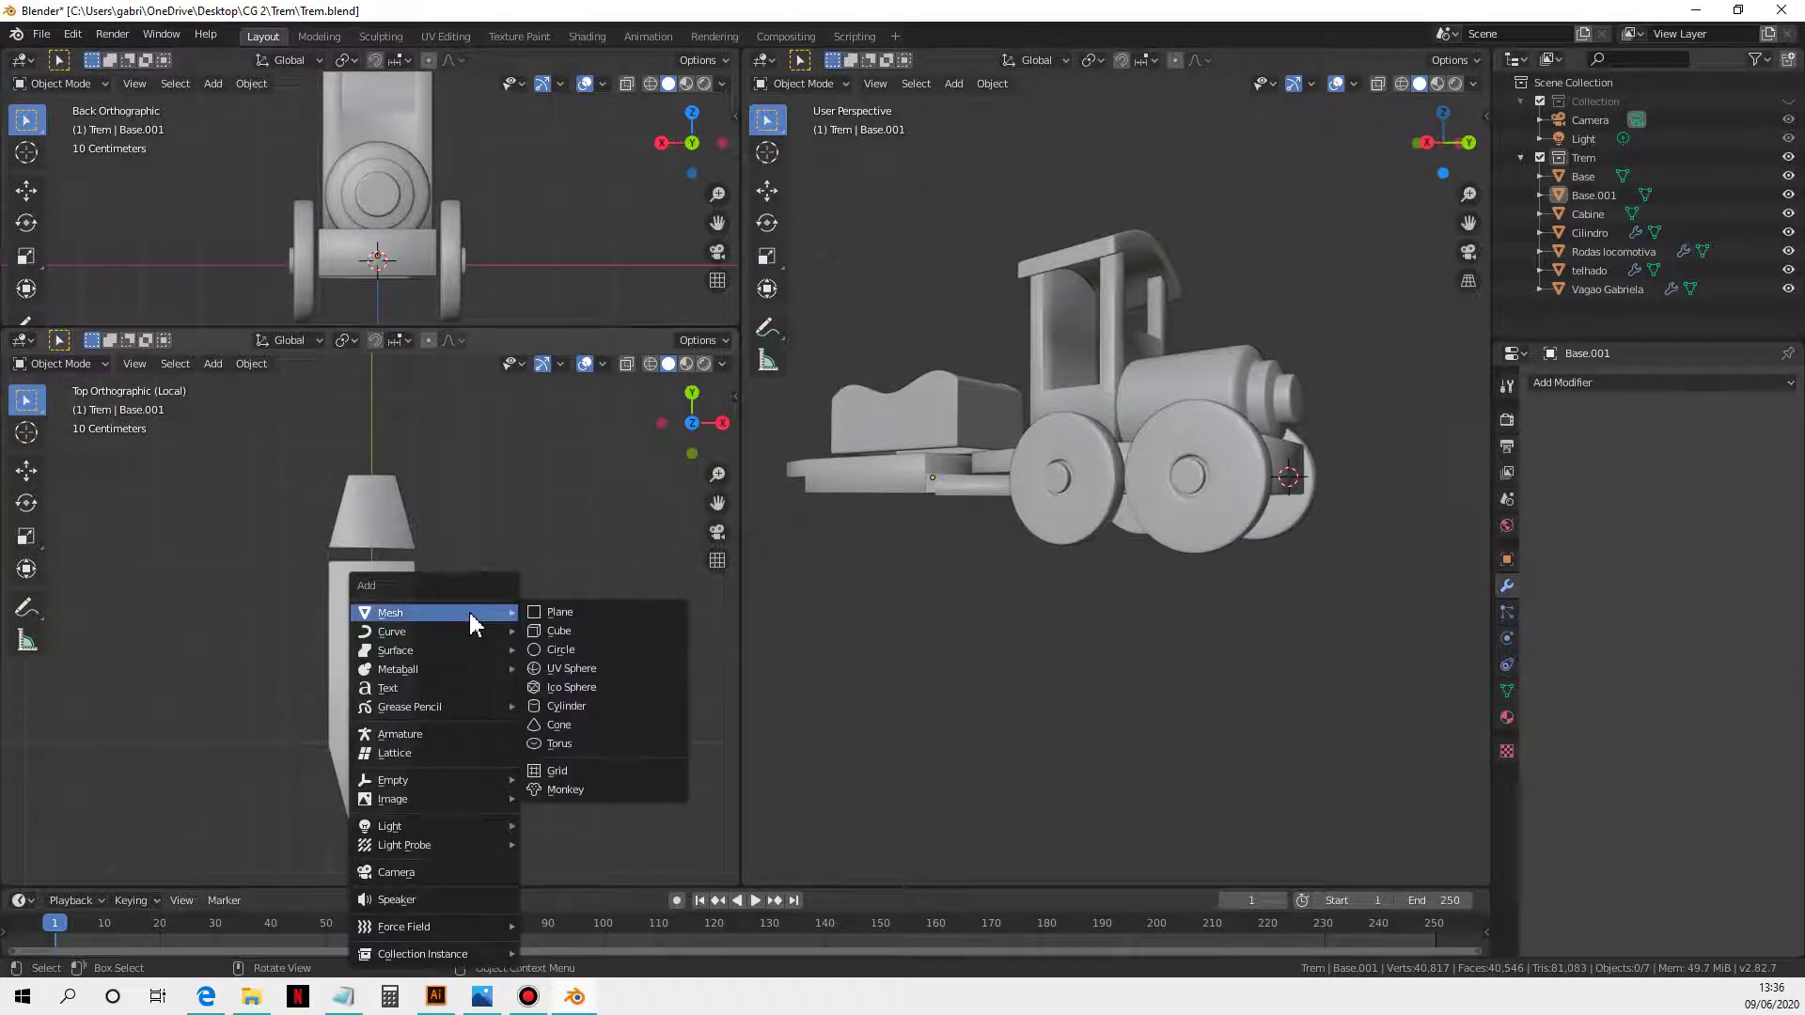
click(595, 627)
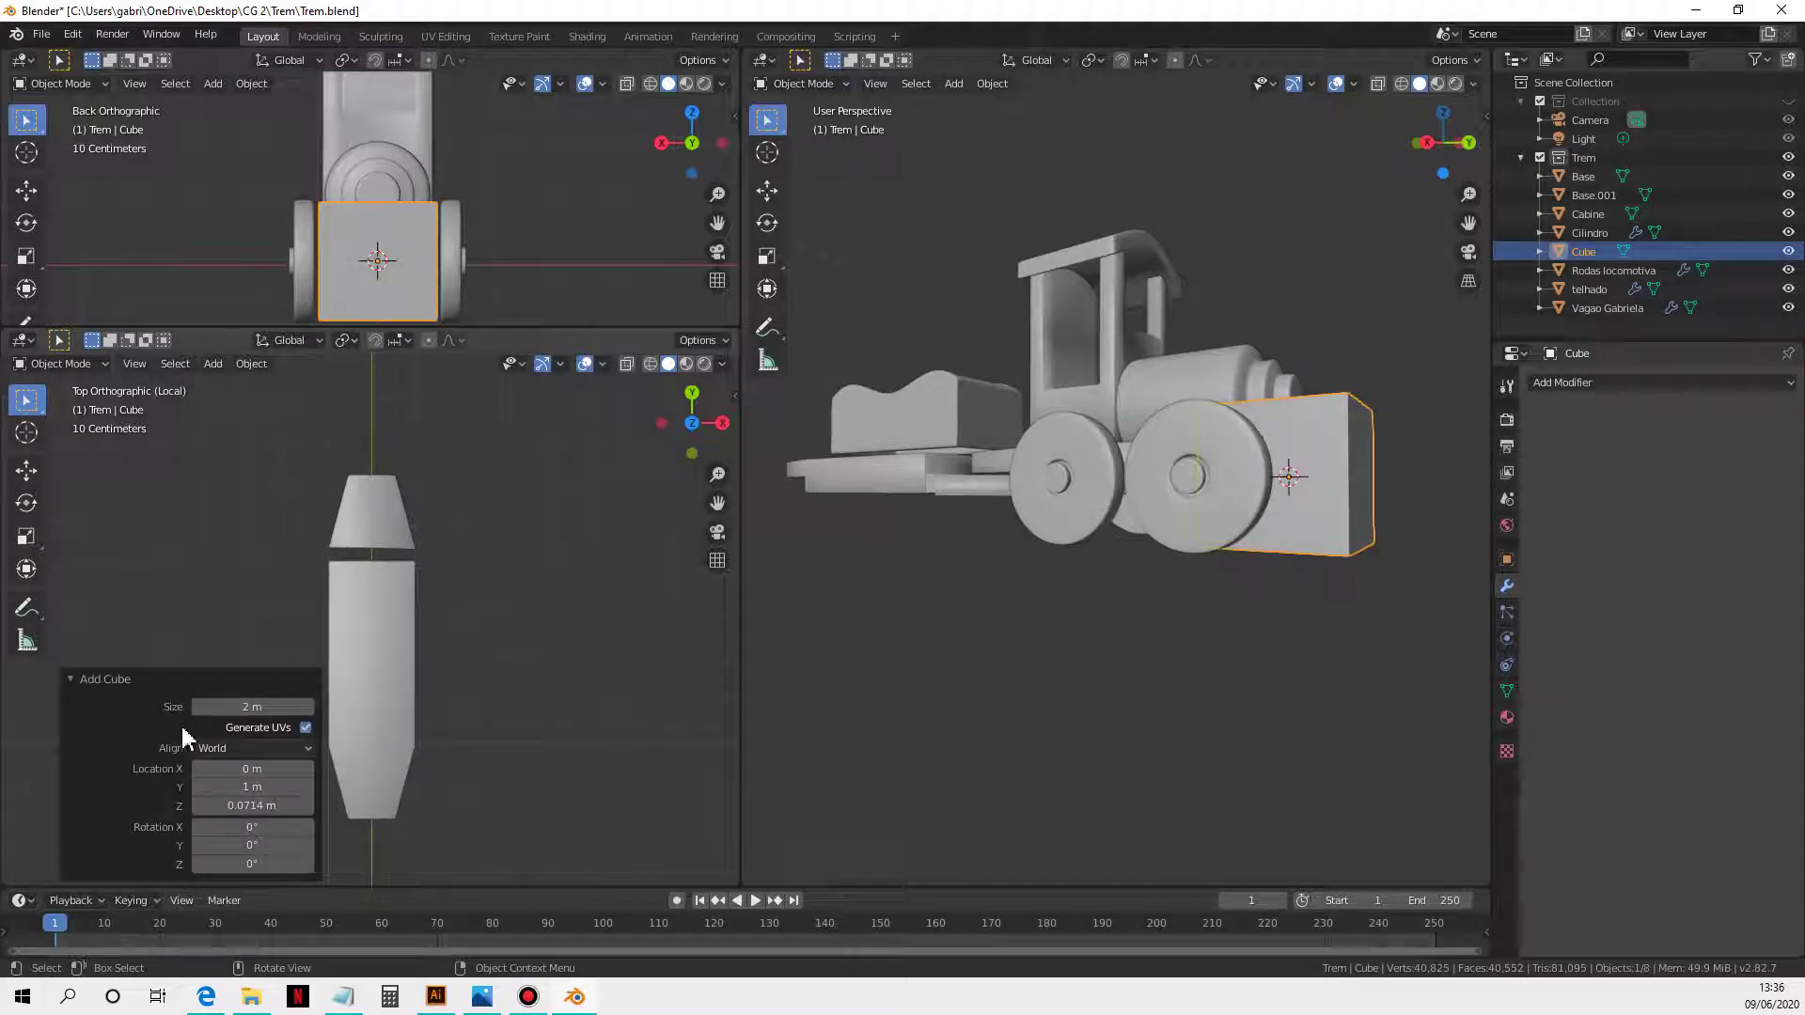
click(218, 750)
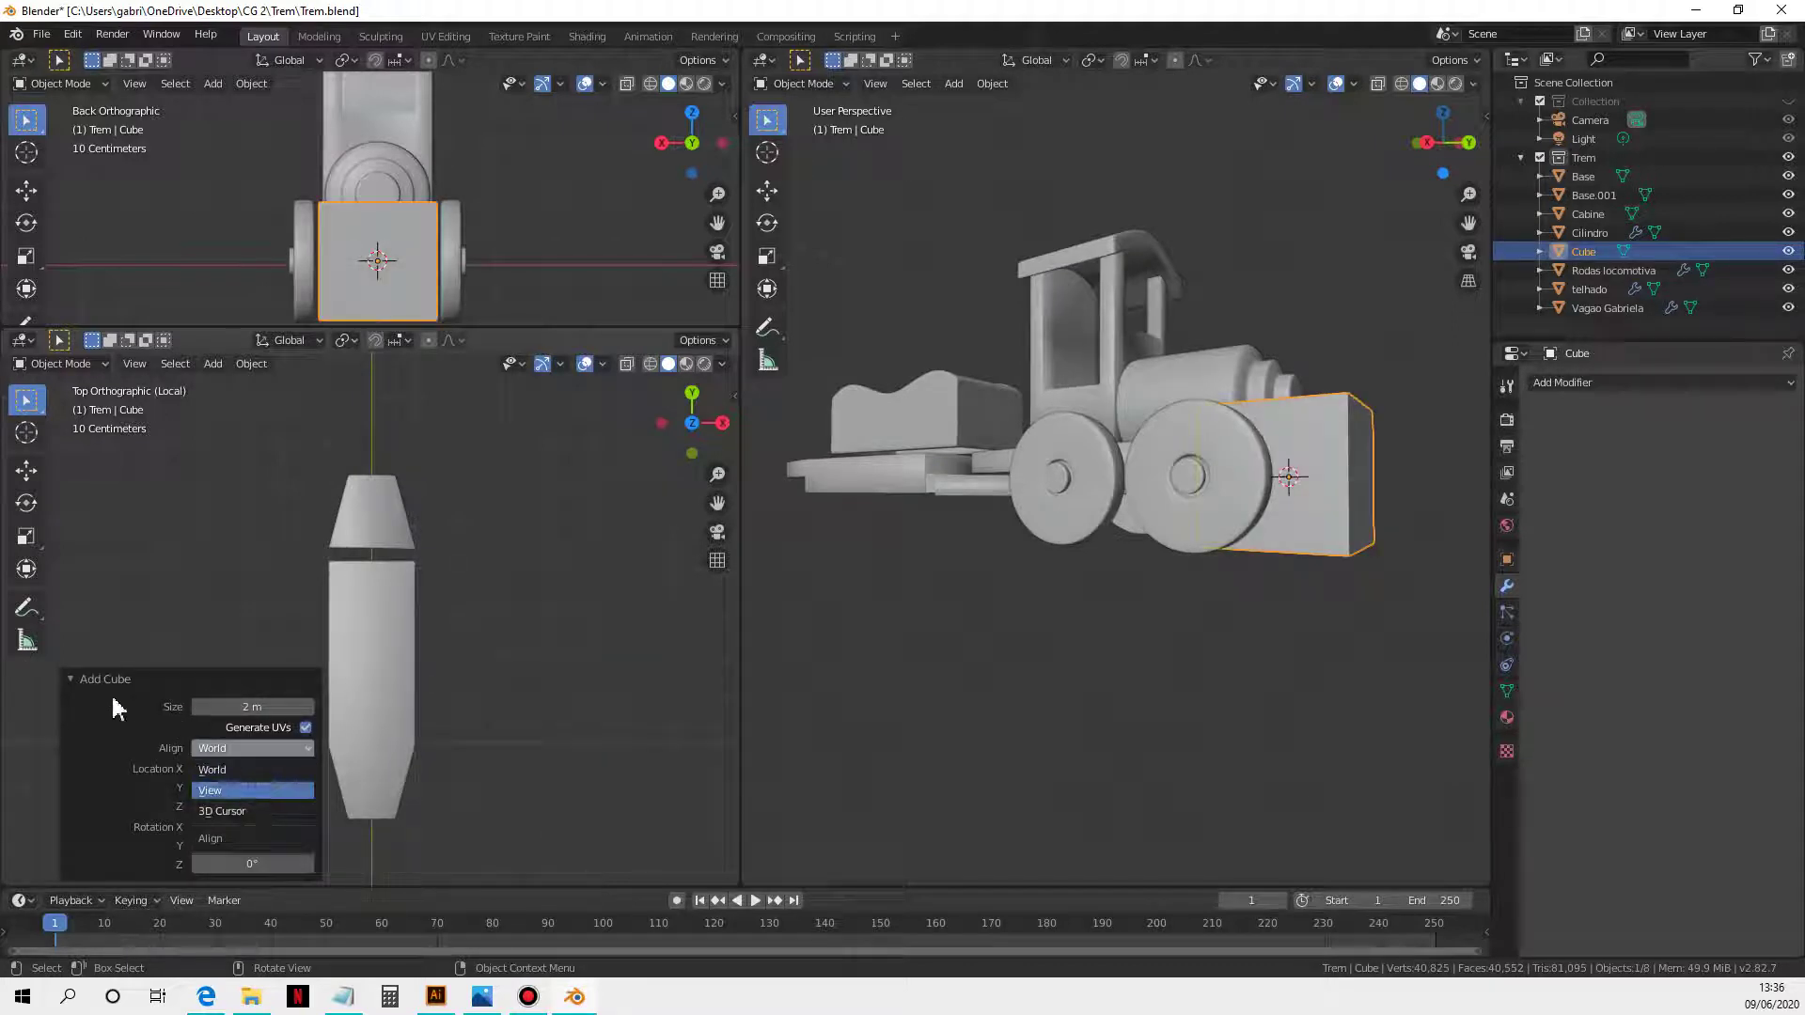
click(72, 677)
scroll(509, 696, down, 2)
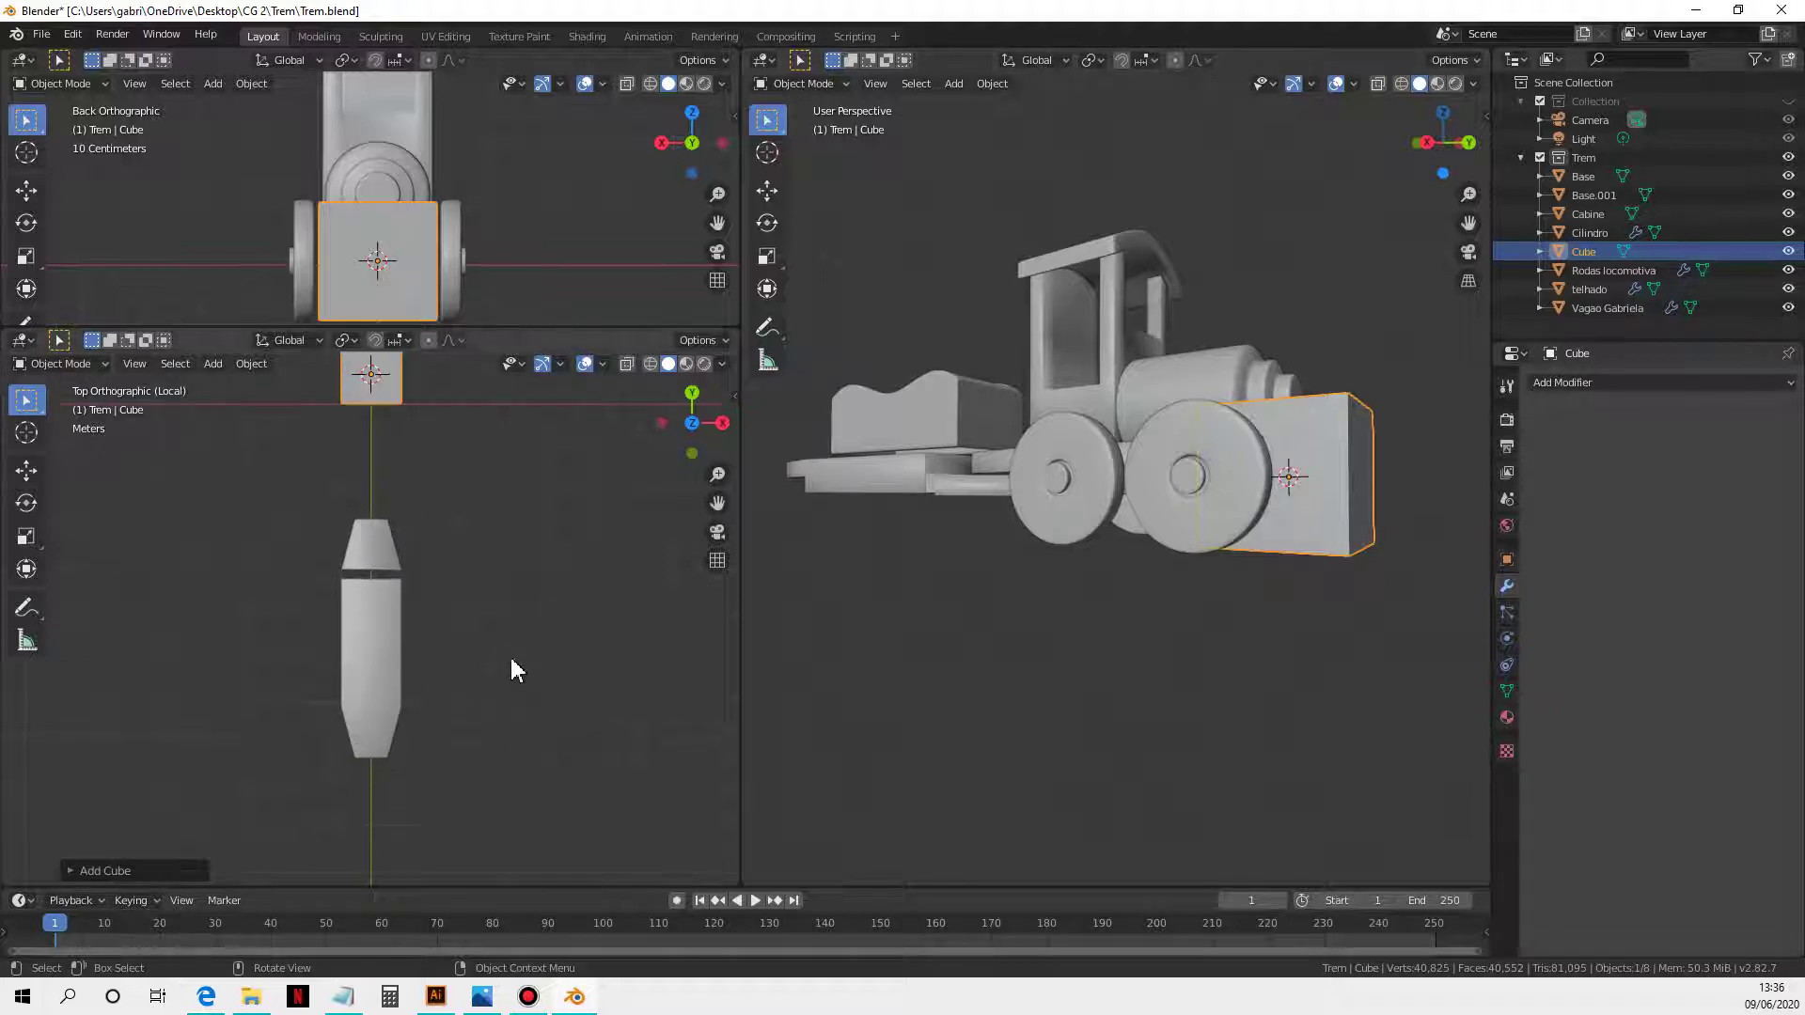
key(g)
key(y)
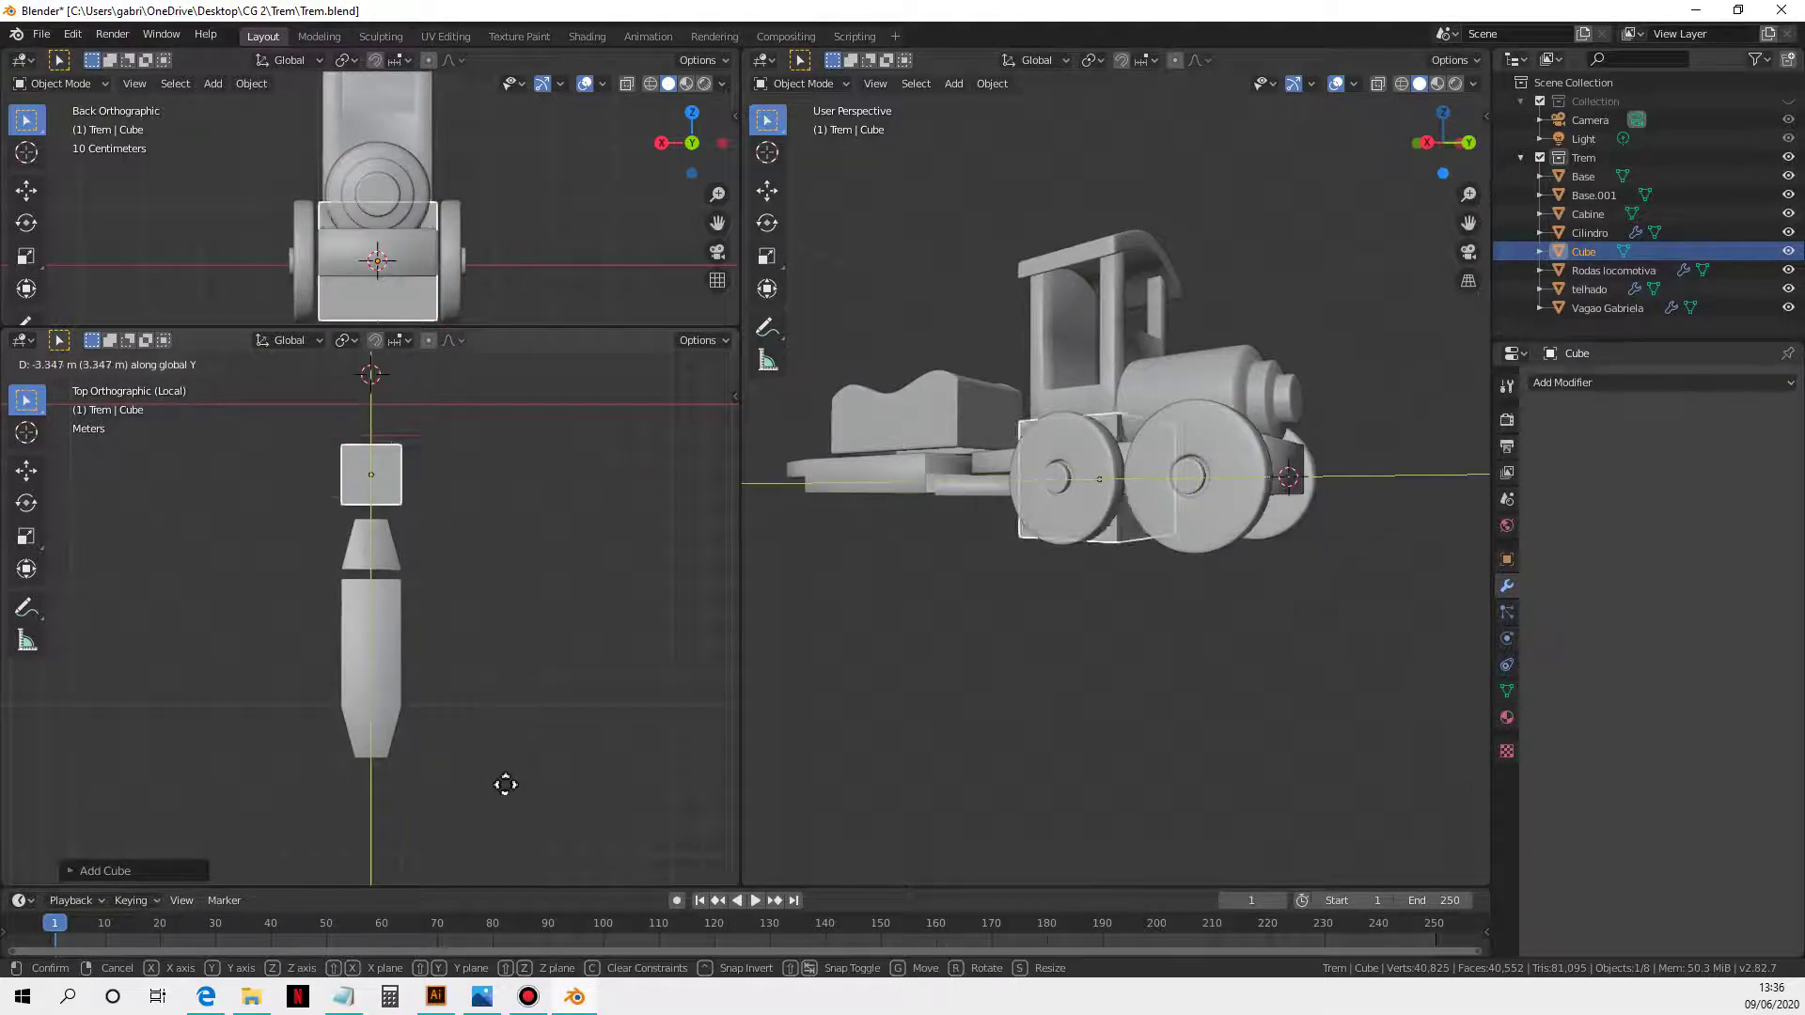
click(511, 366)
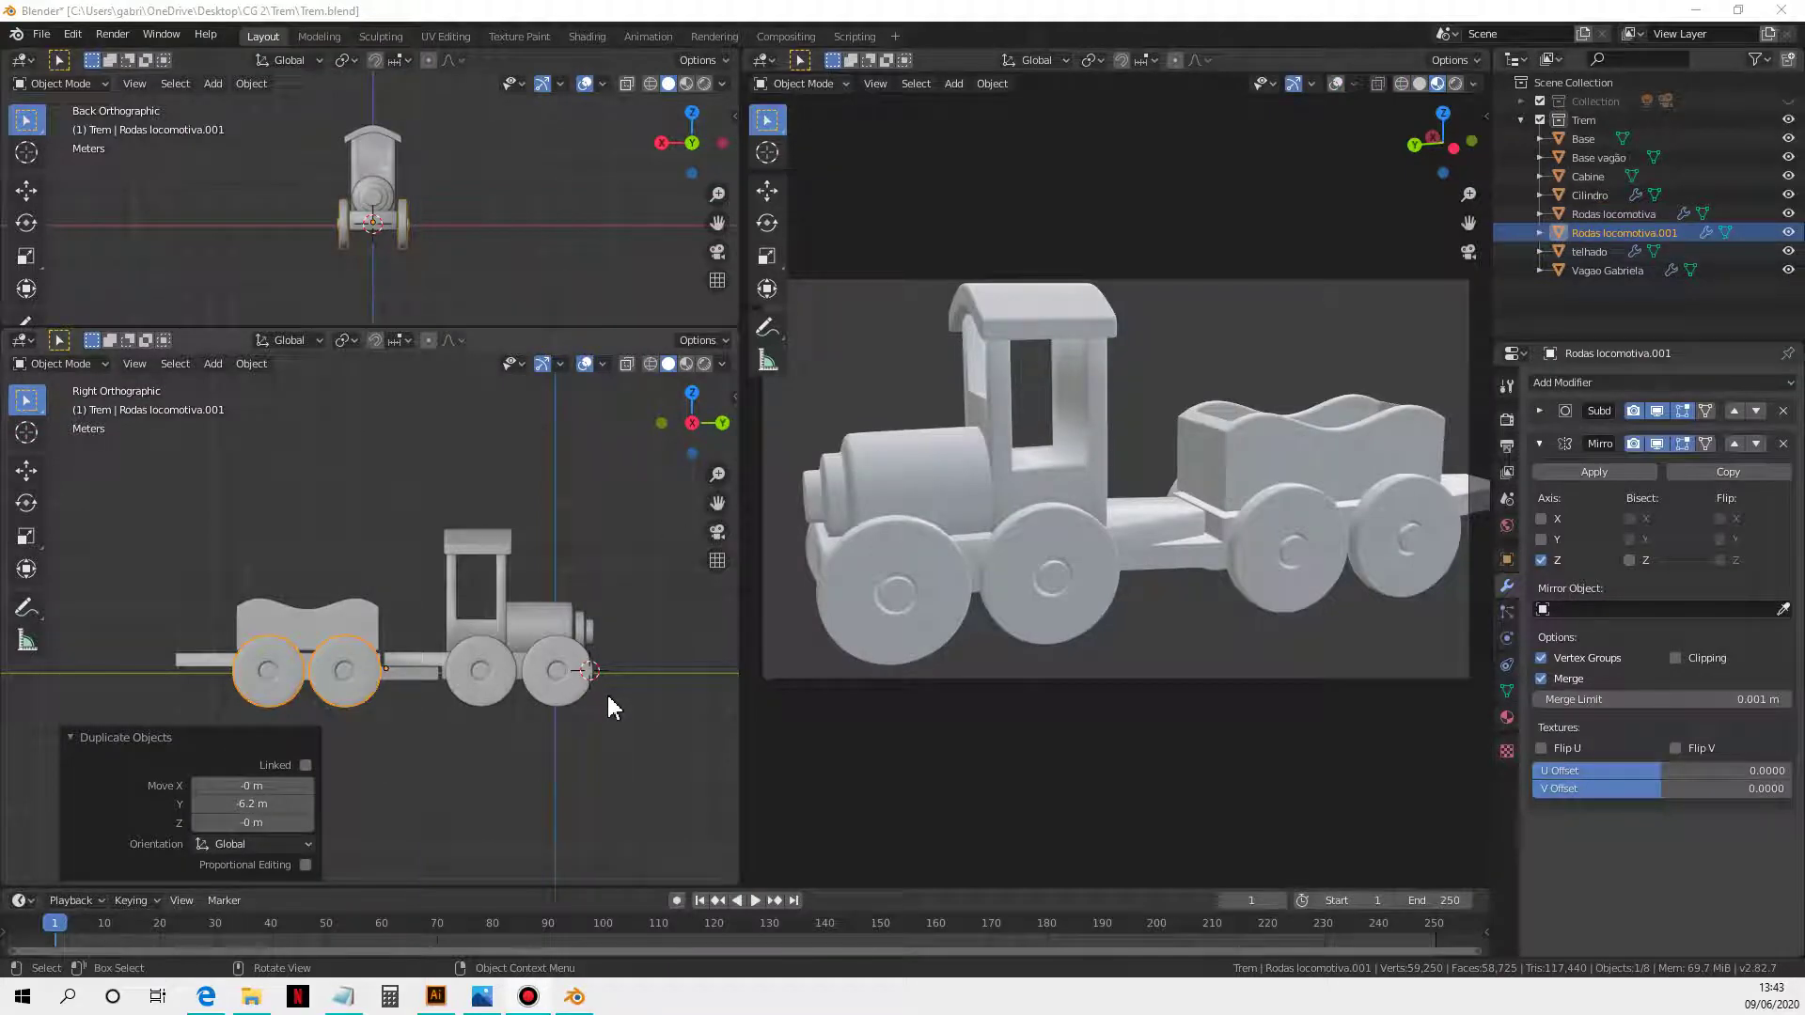
Step: Move the wagon body about 0.095 m along Y, closer to the locomotive
click(75, 737)
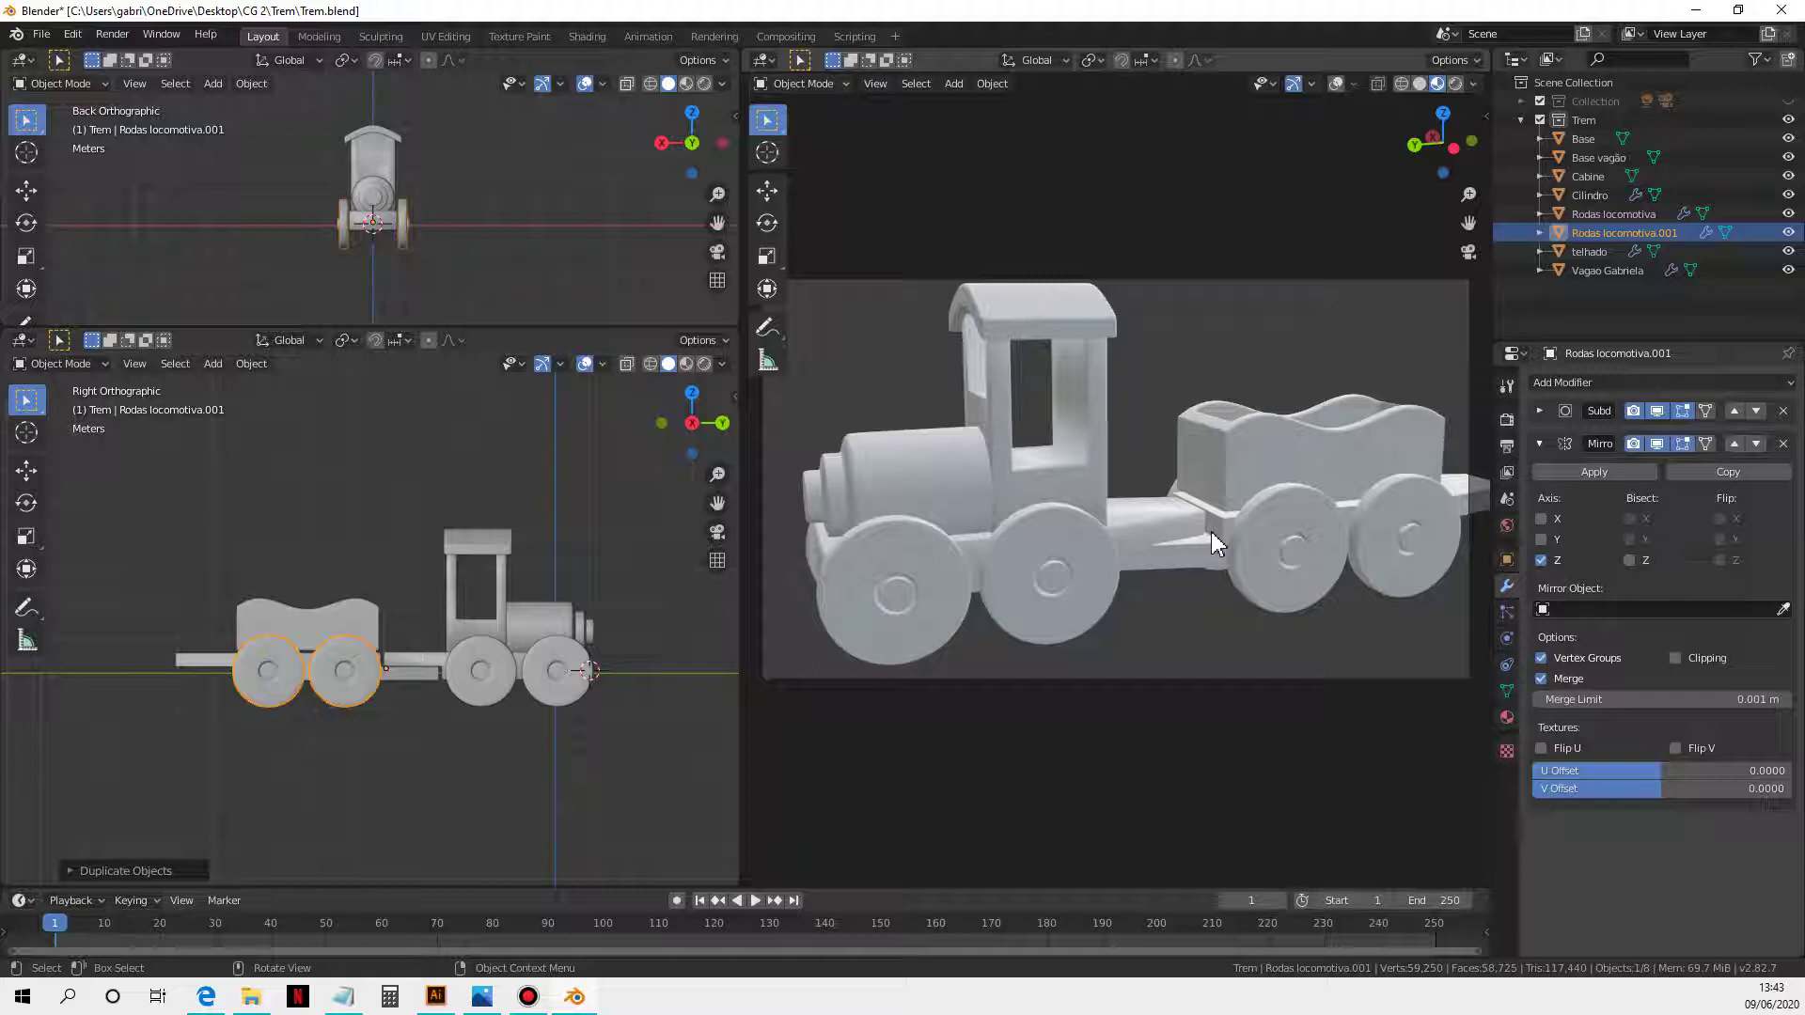
scroll(369, 639, up, 3)
click(363, 624)
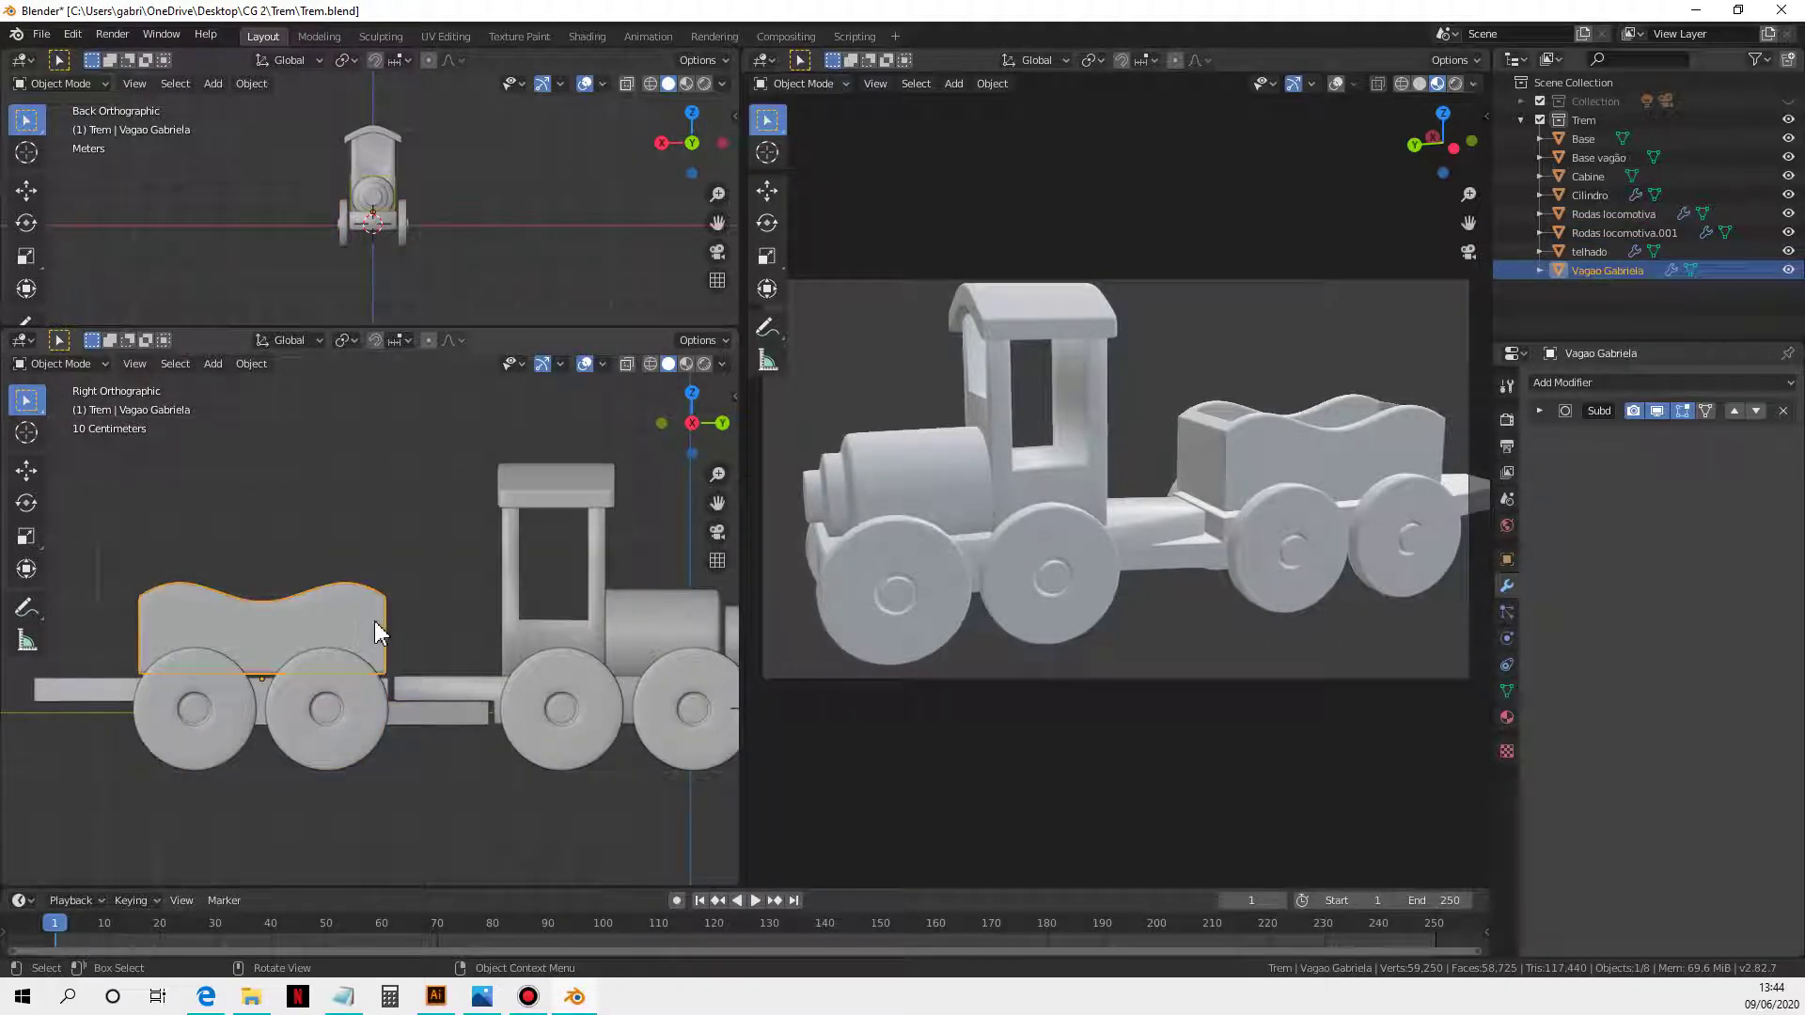
key(g)
key(y)
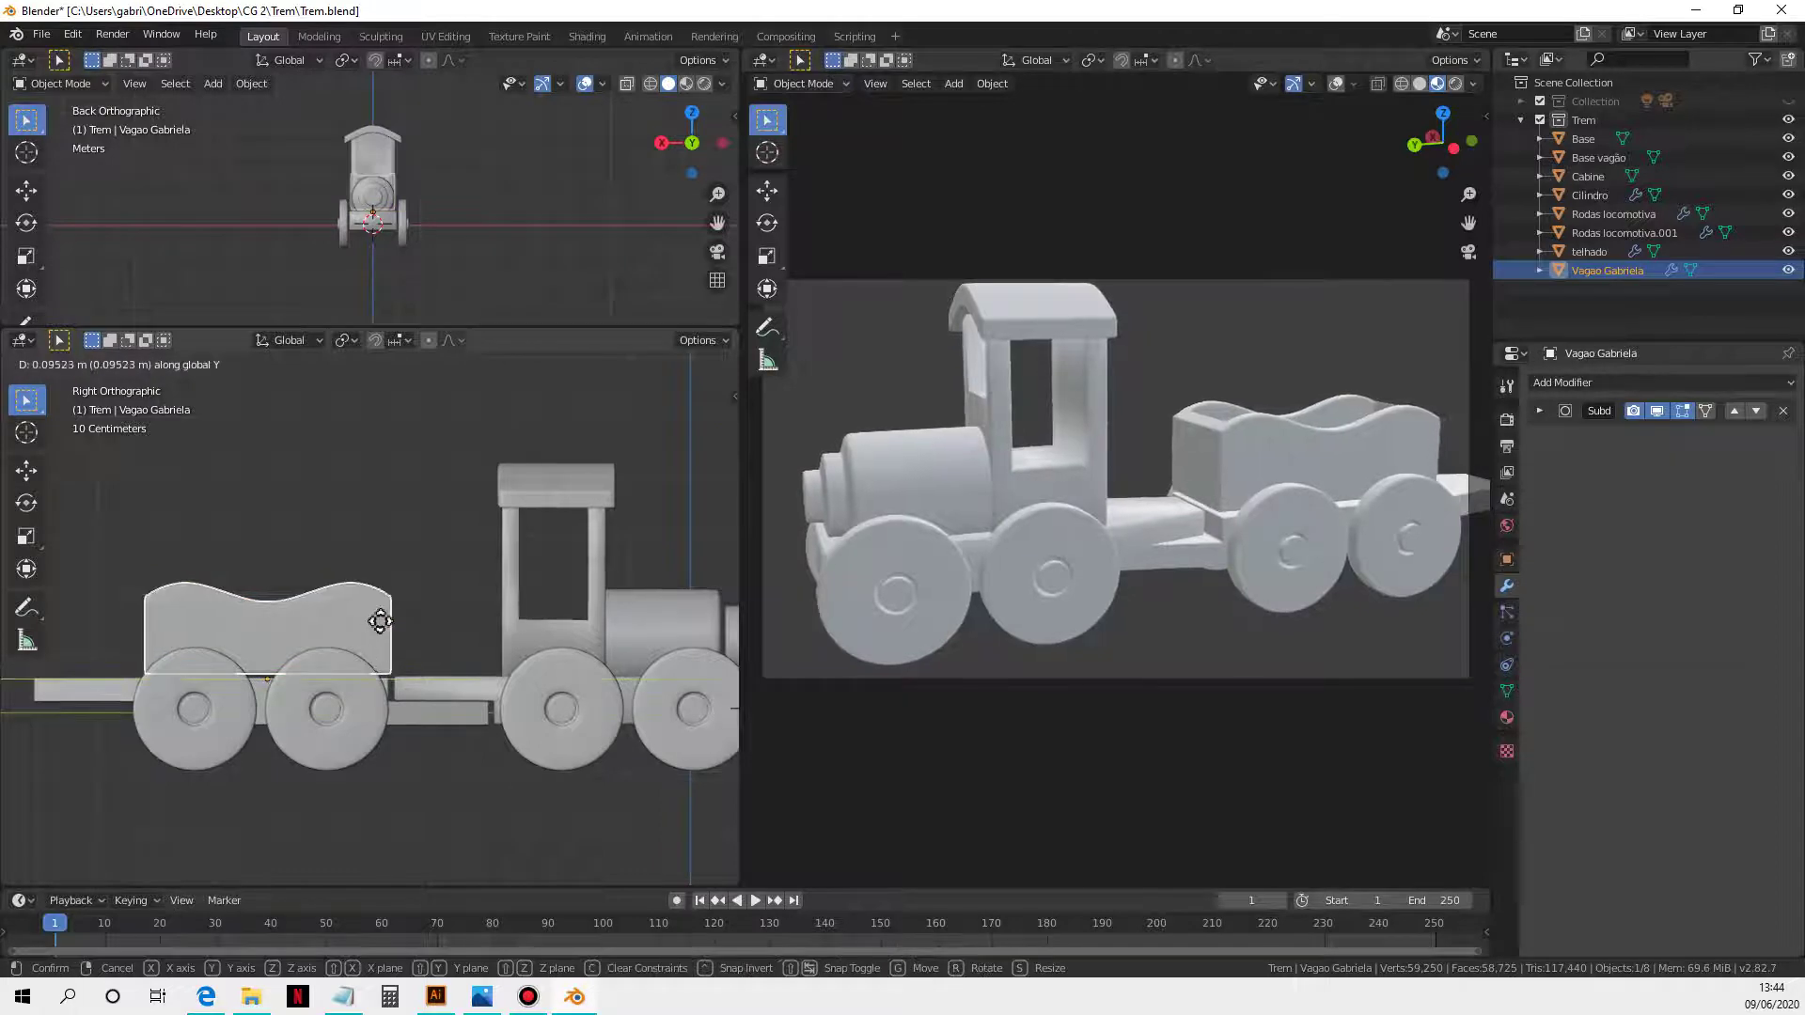
click(379, 621)
Step: Select the duplicated pair of wheels under the wagon and rename the object "Rodas vagao"
click(451, 693)
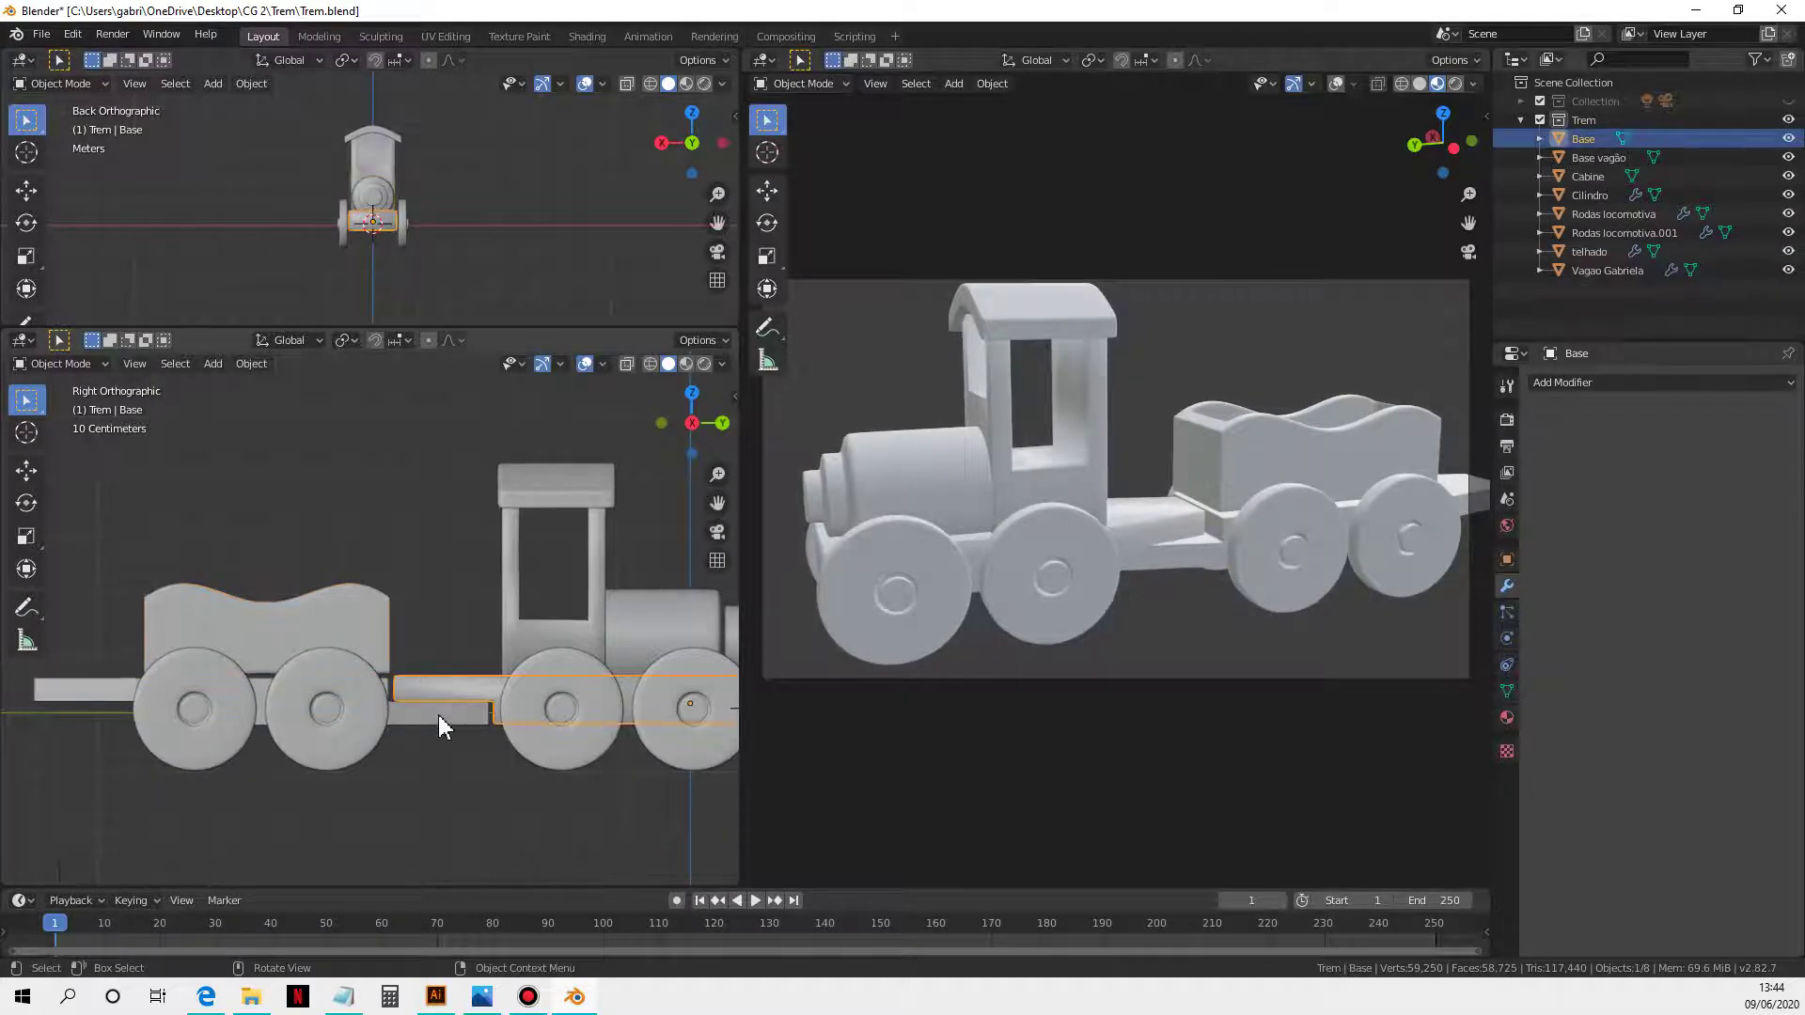
click(441, 727)
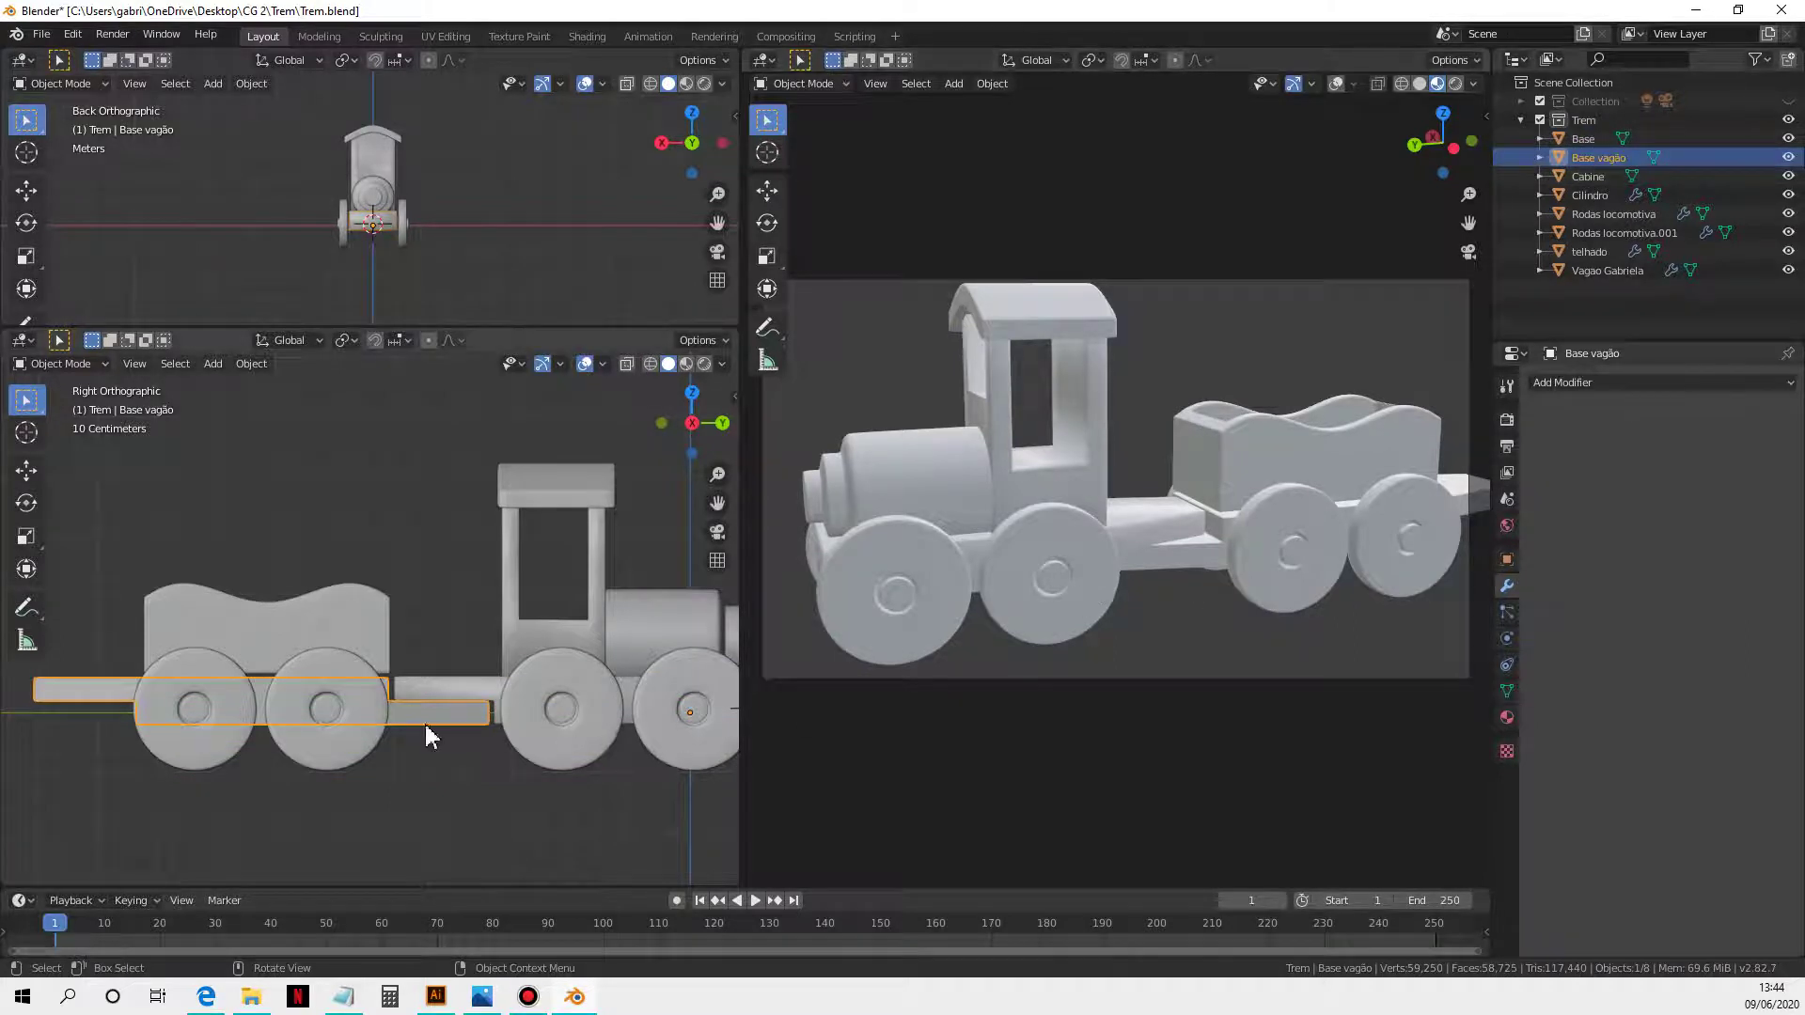
click(311, 750)
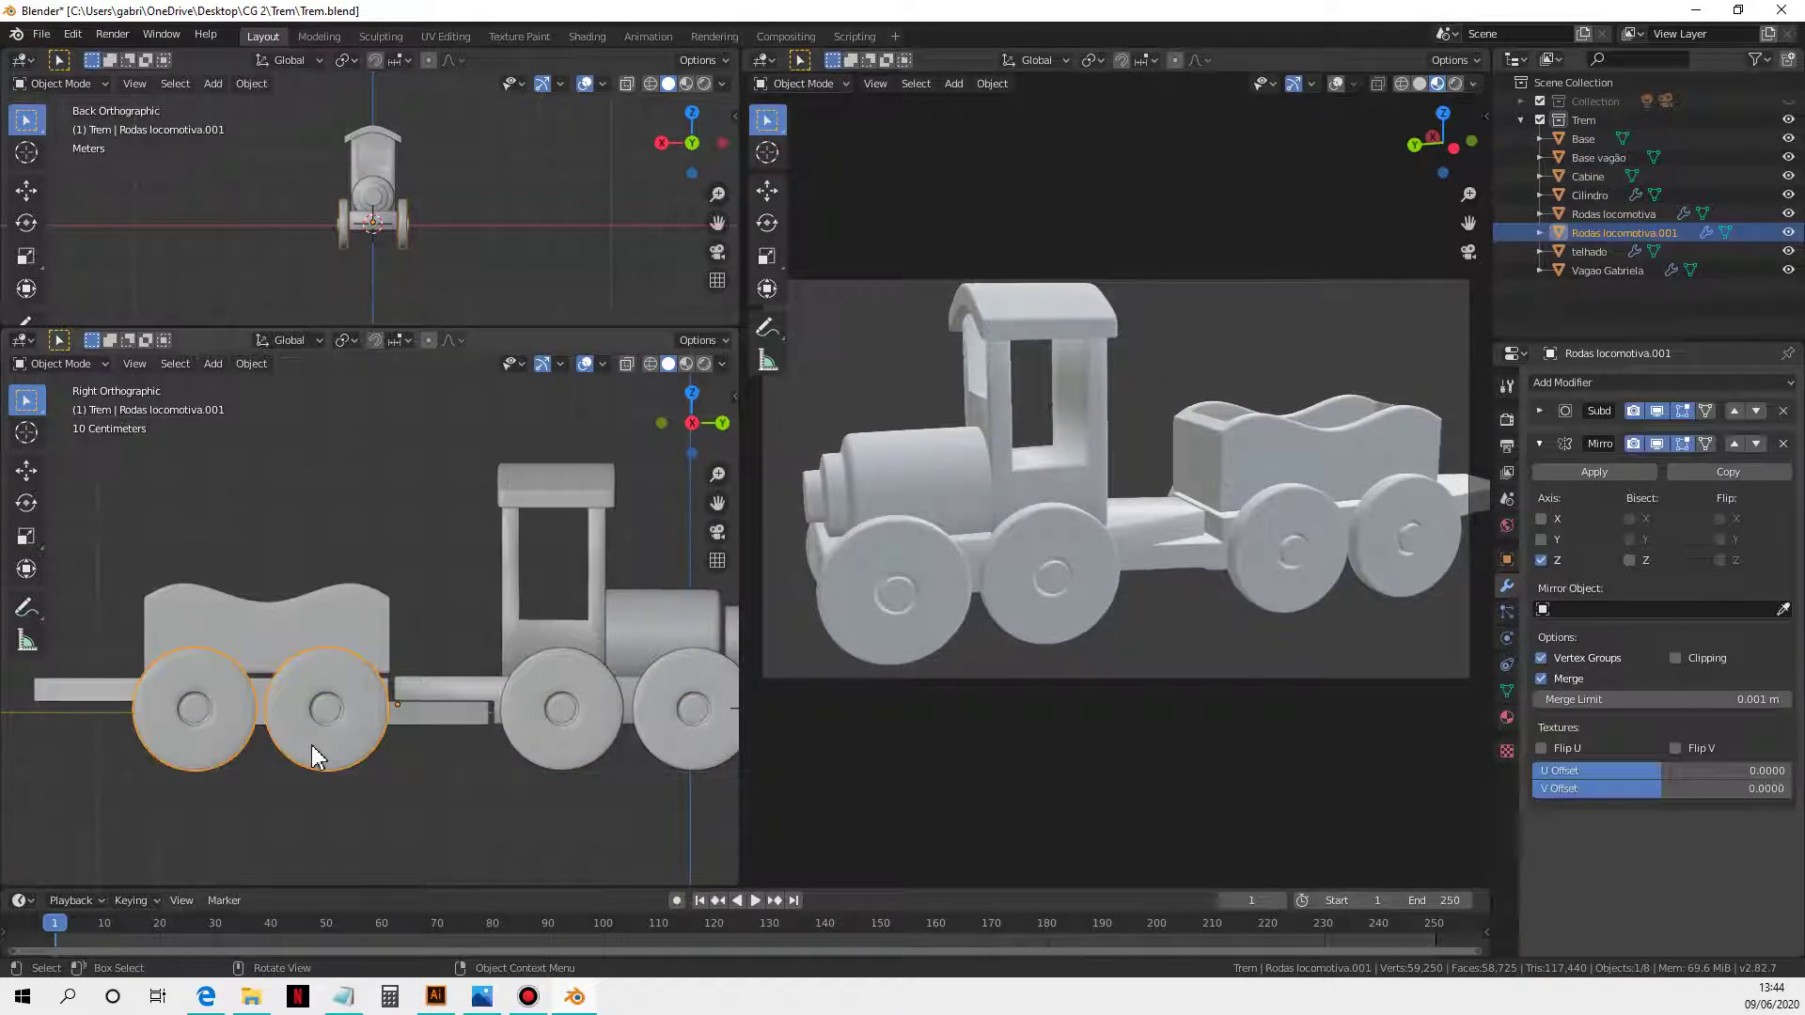
double_click(1628, 233)
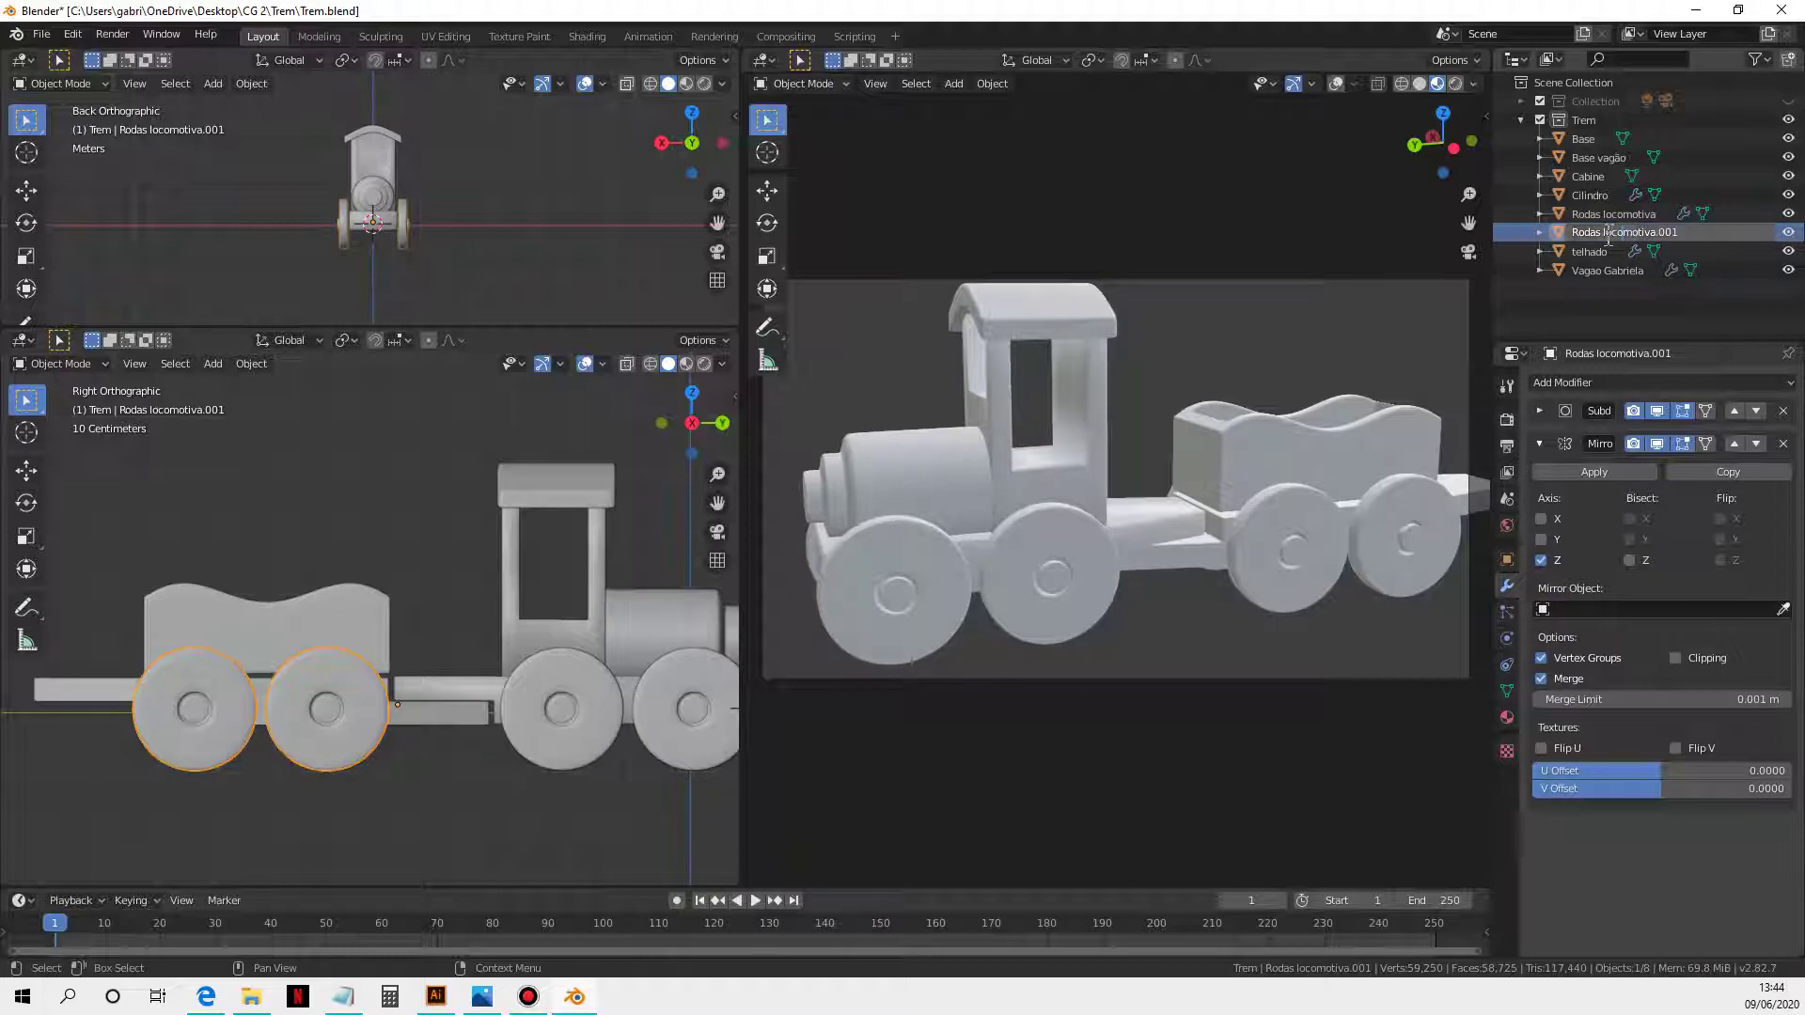
text(vagao)
key(Return)
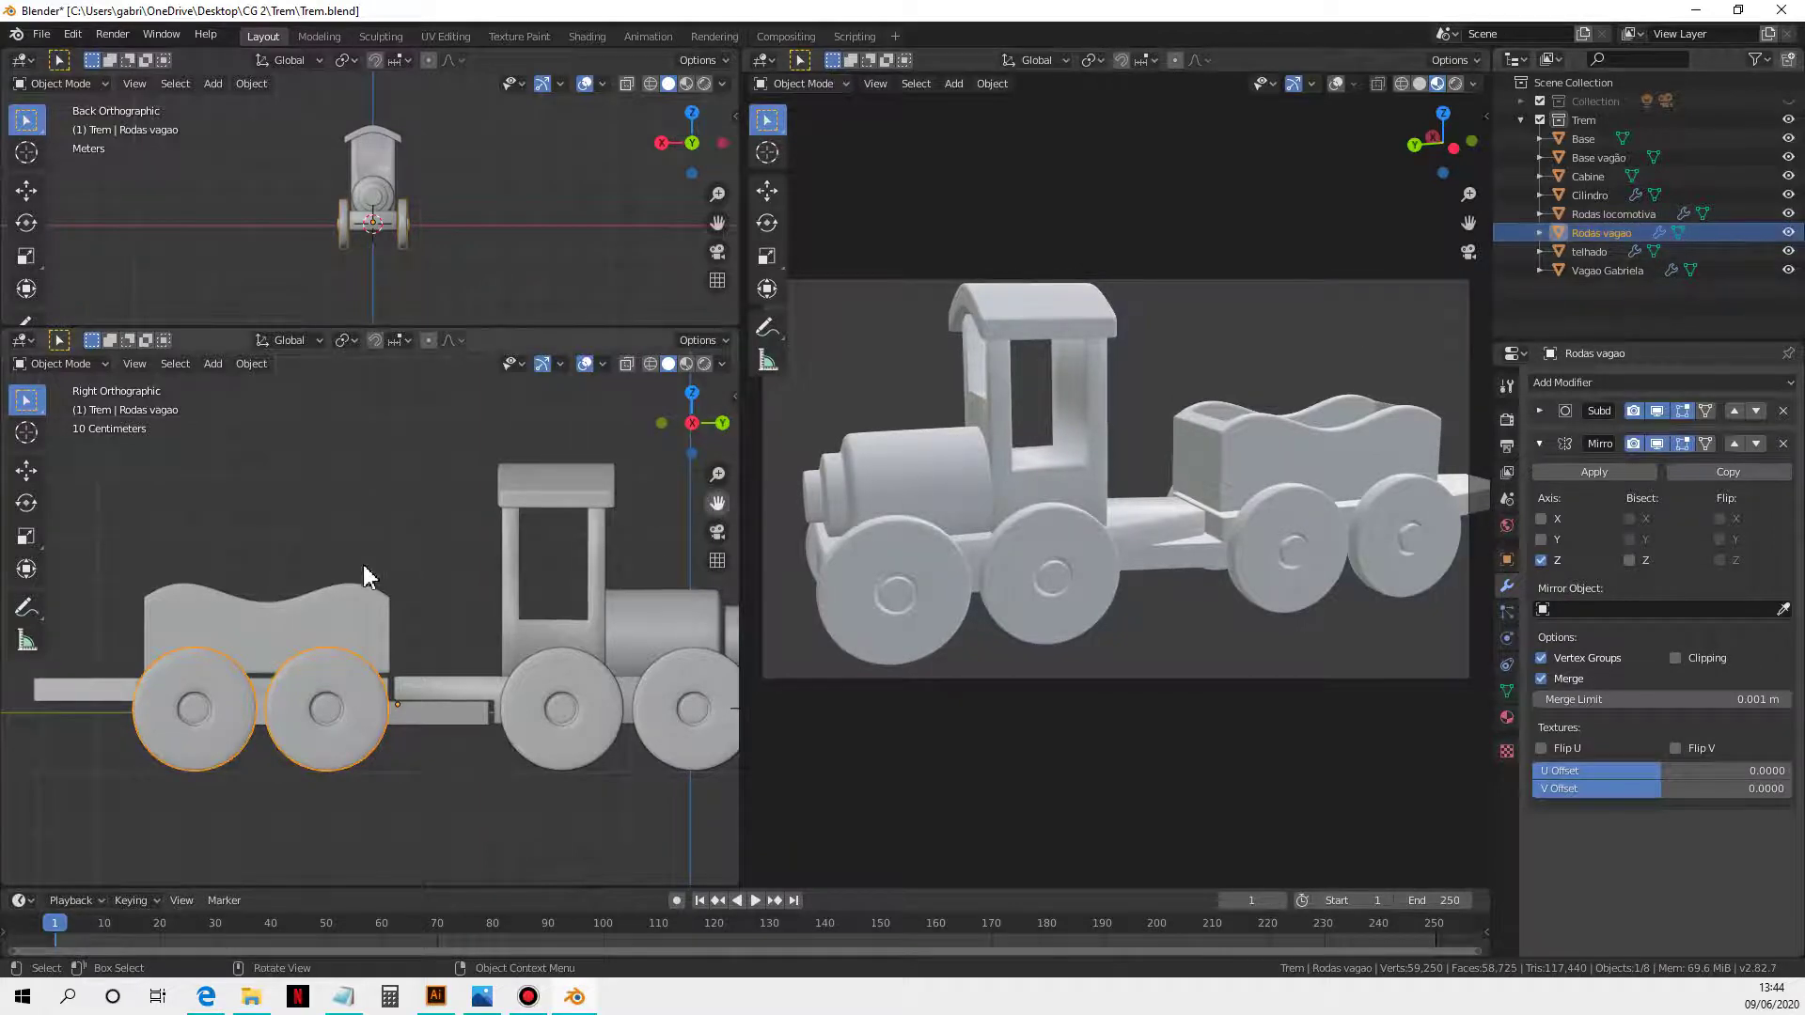
Step: Select the wagon's body and save the train file
click(330, 604)
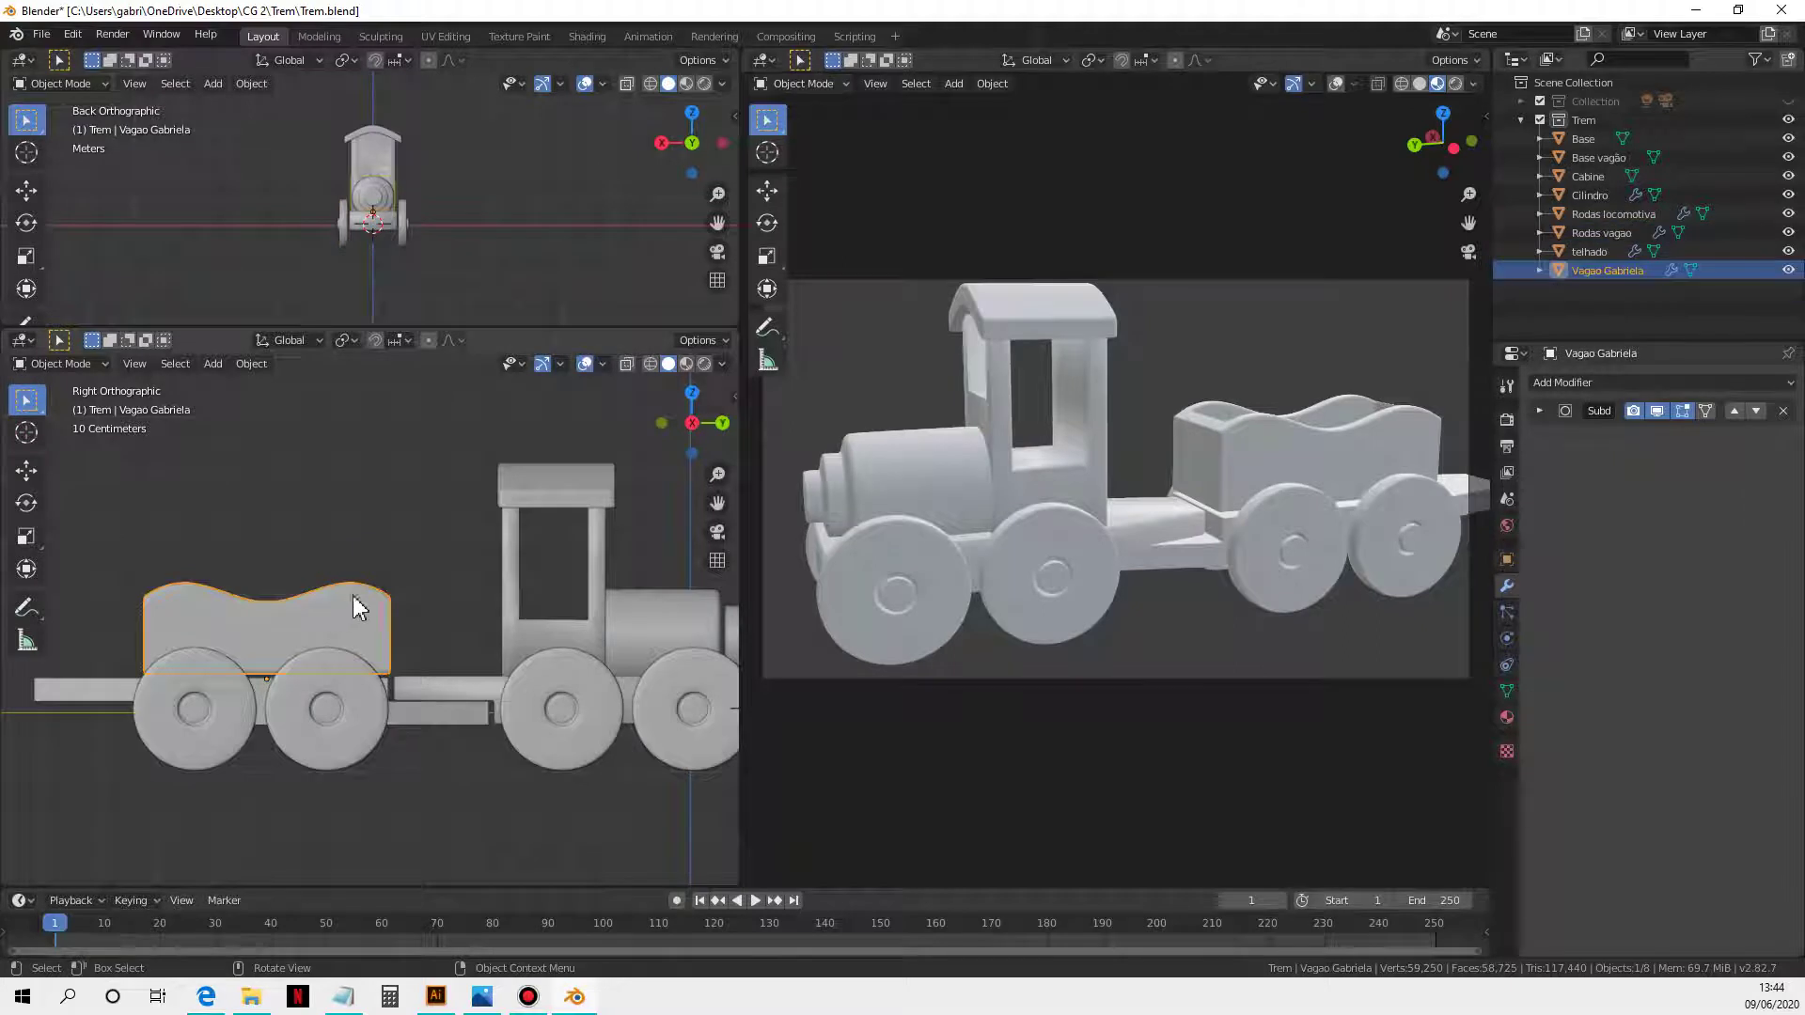
scroll(354, 597, down, 1)
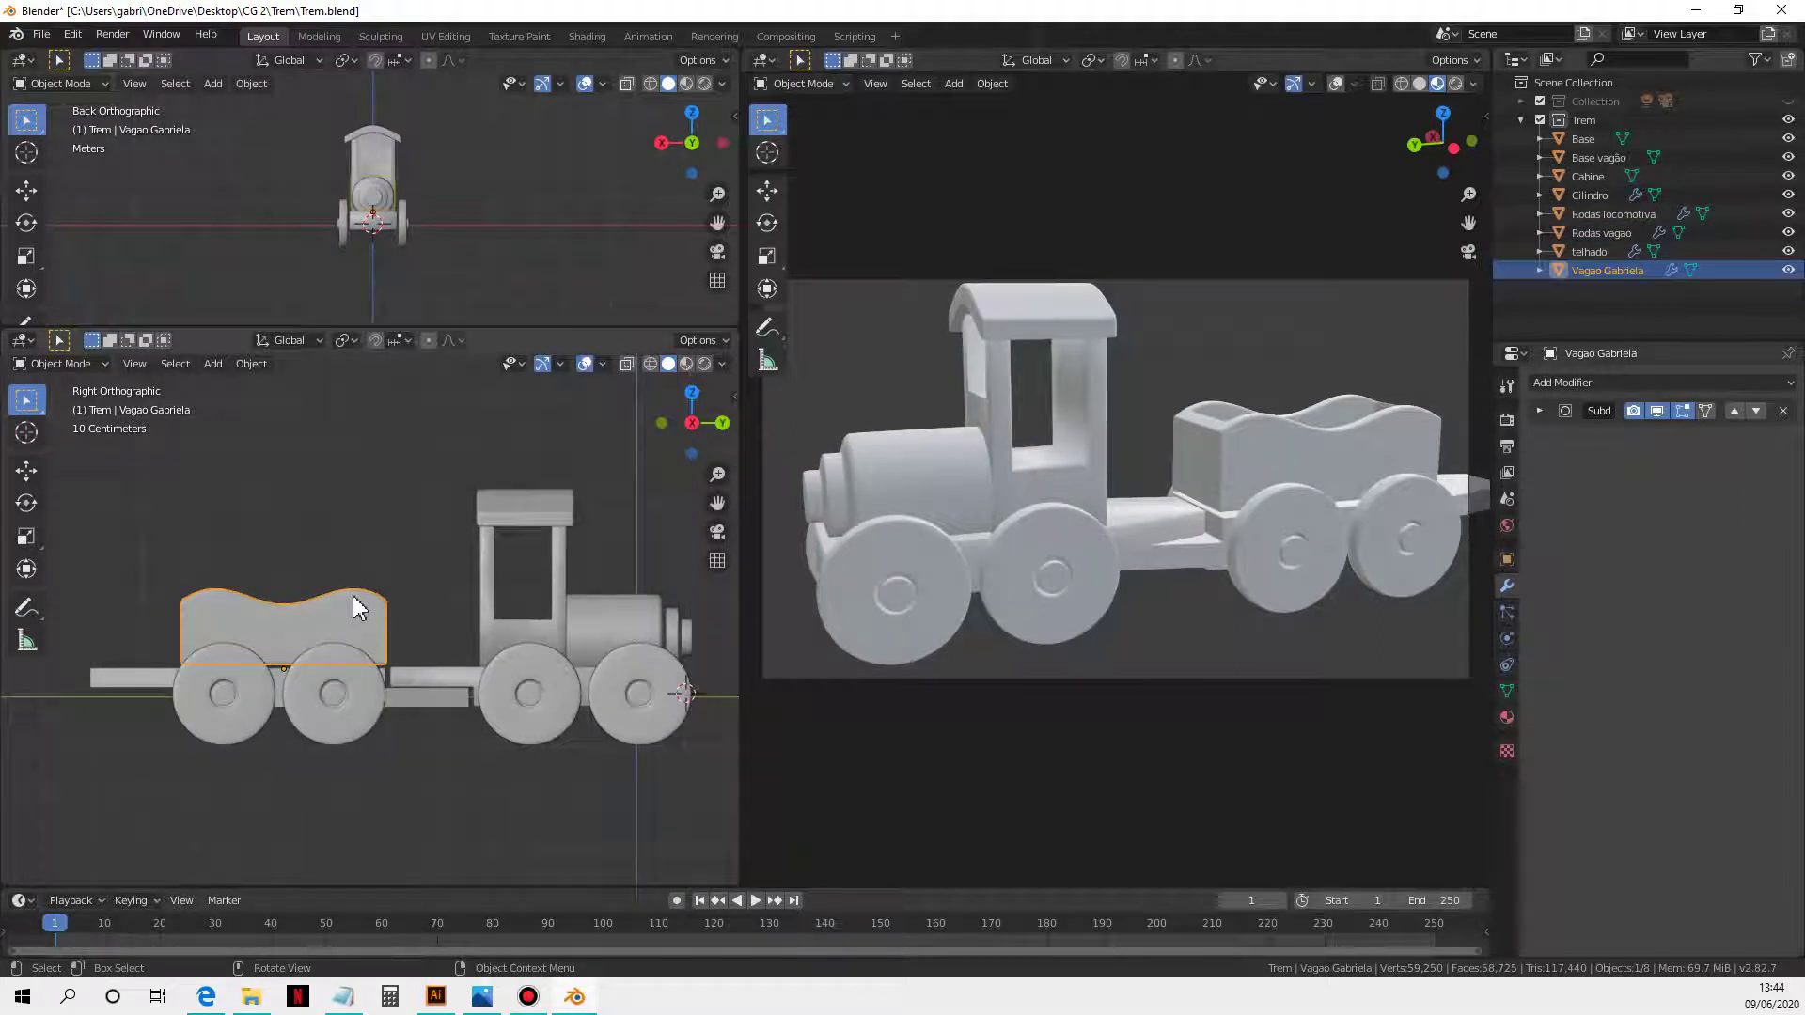
key(ctrl+s)
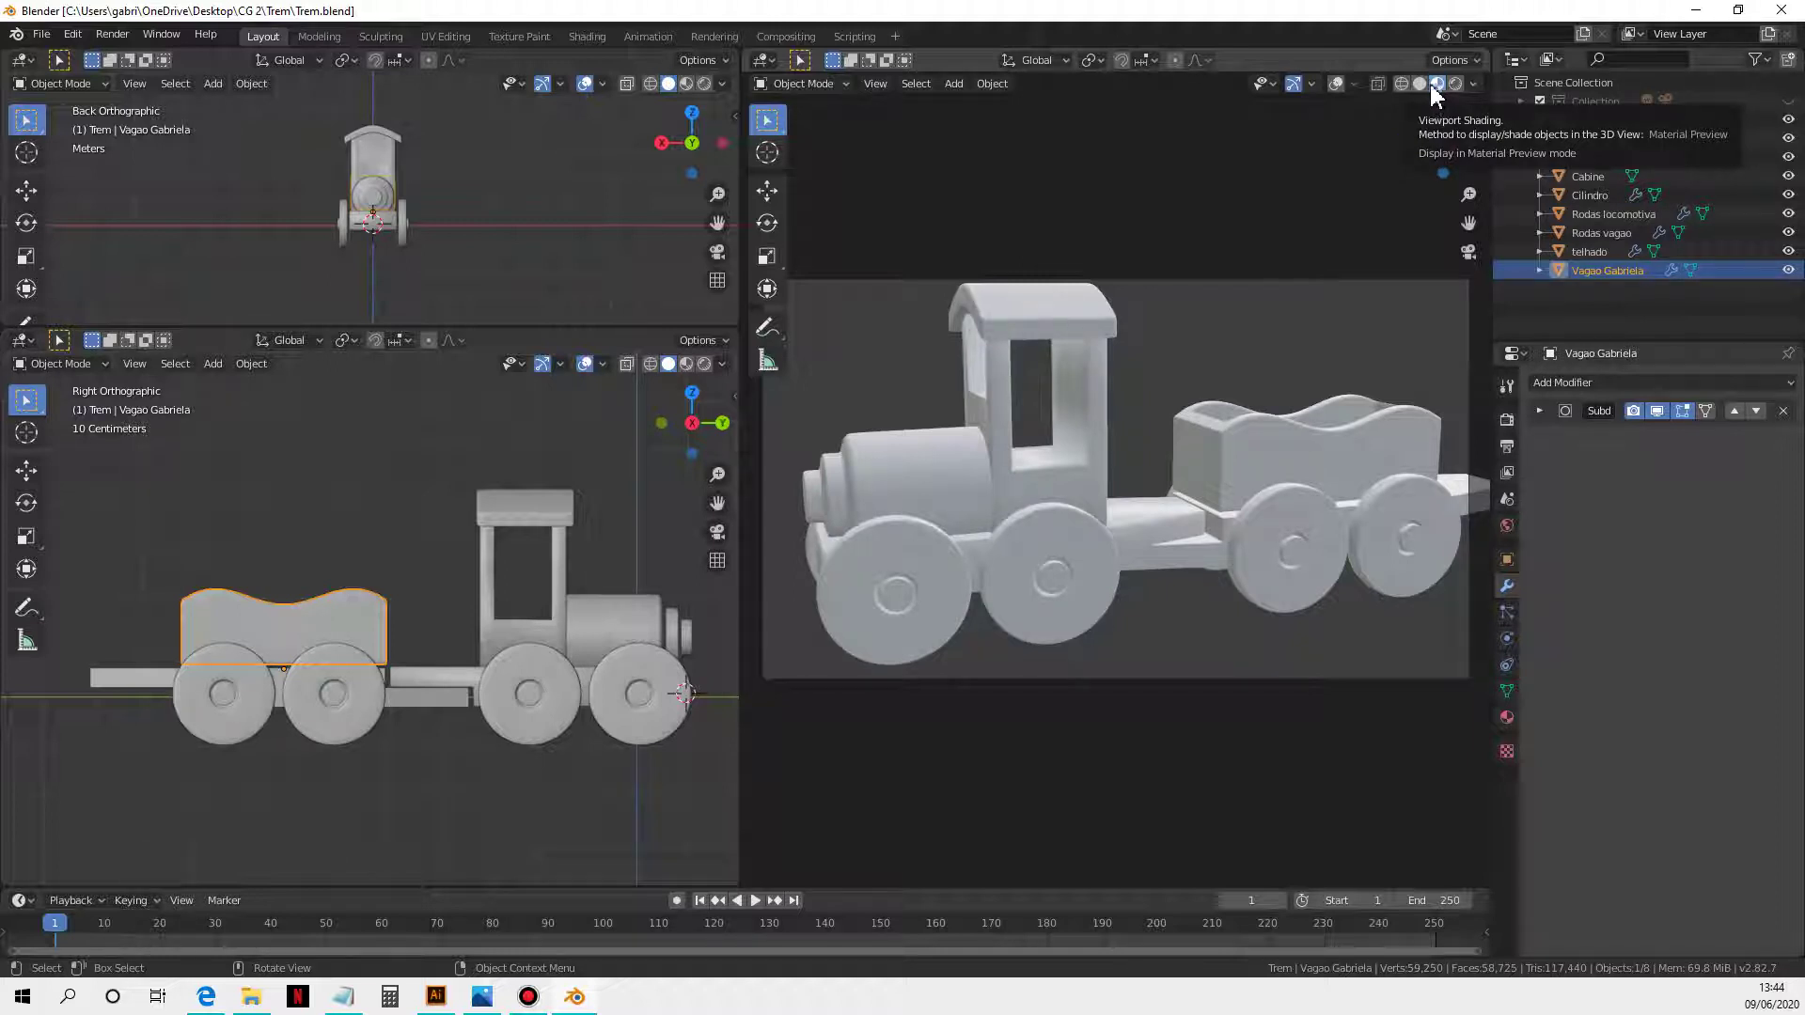
click(1336, 87)
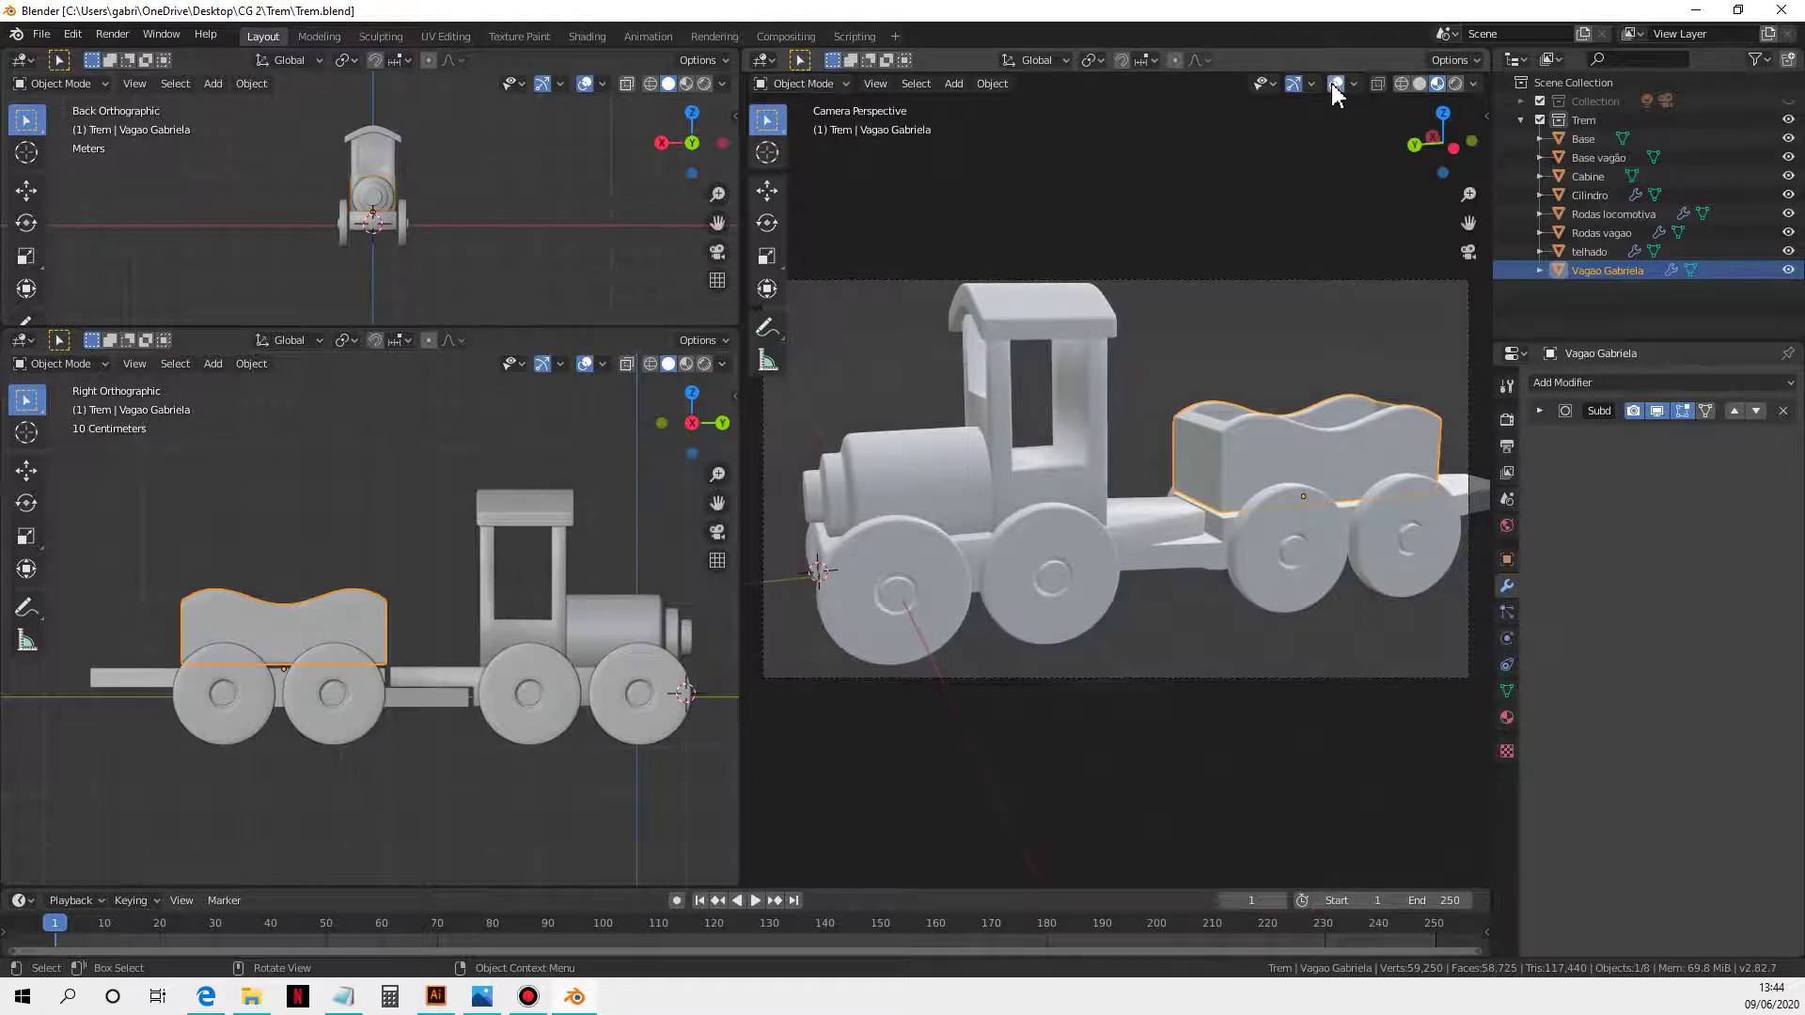
click(1336, 87)
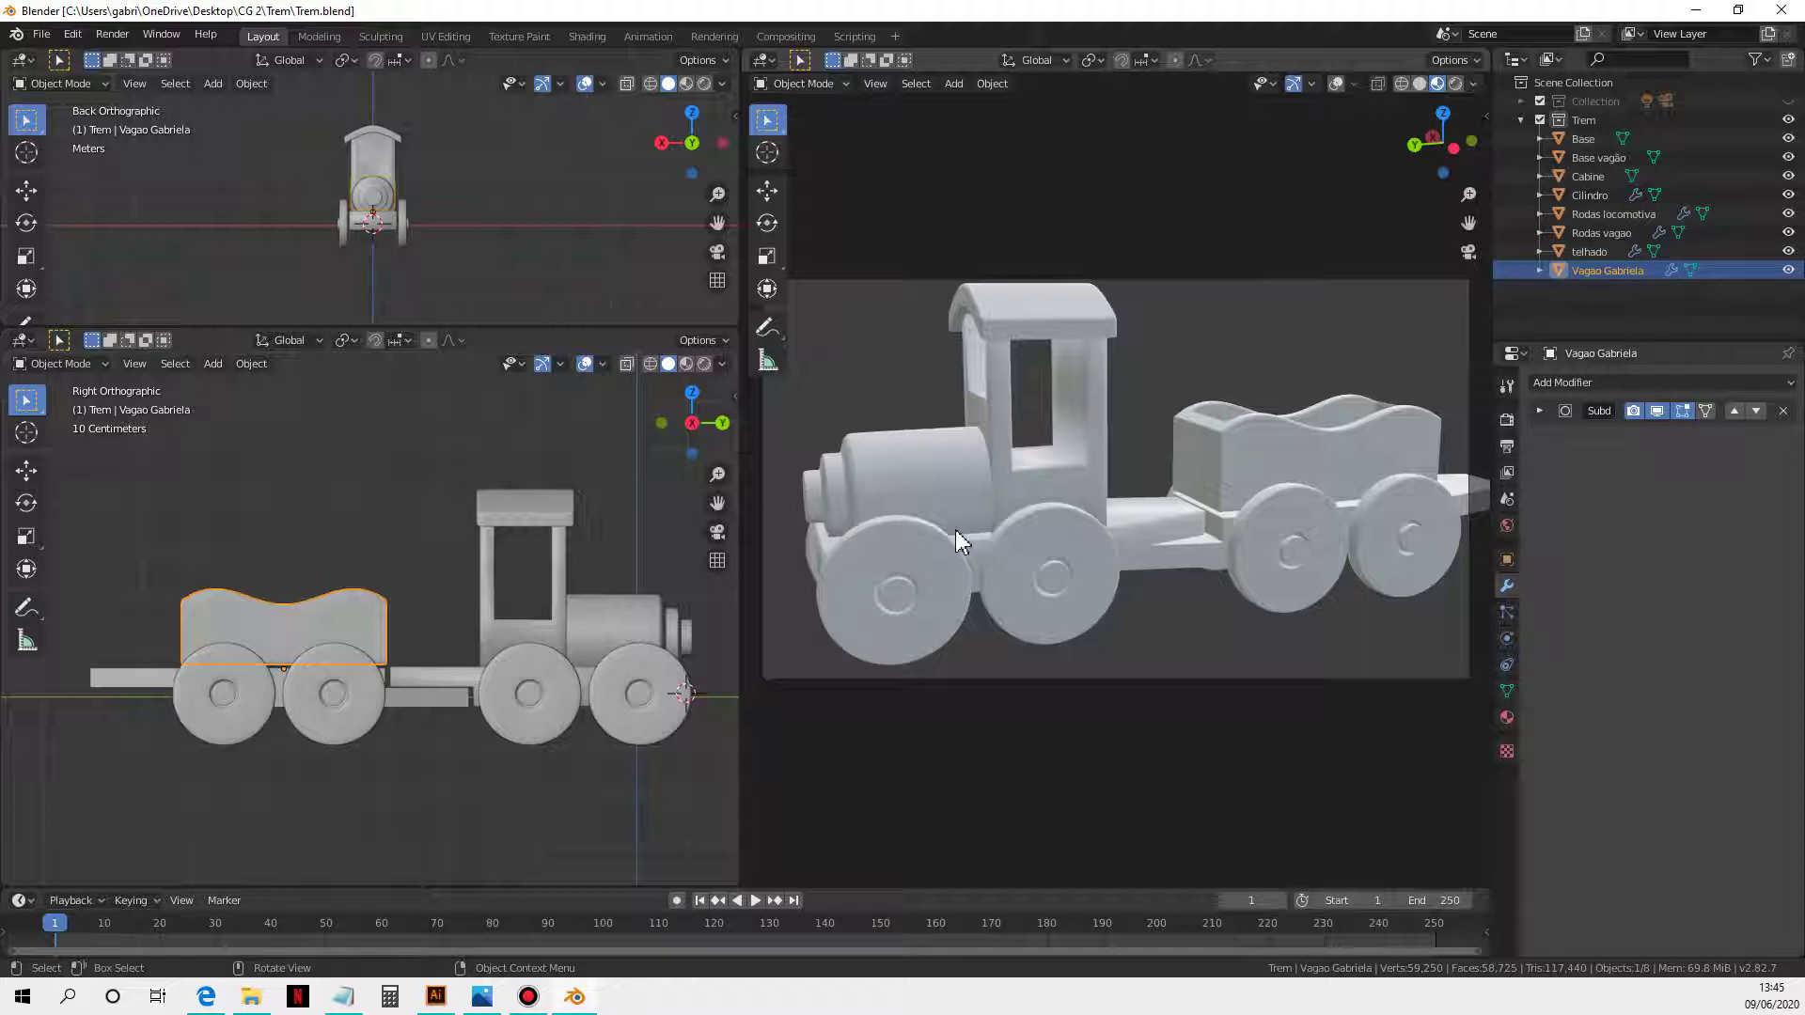
click(42, 34)
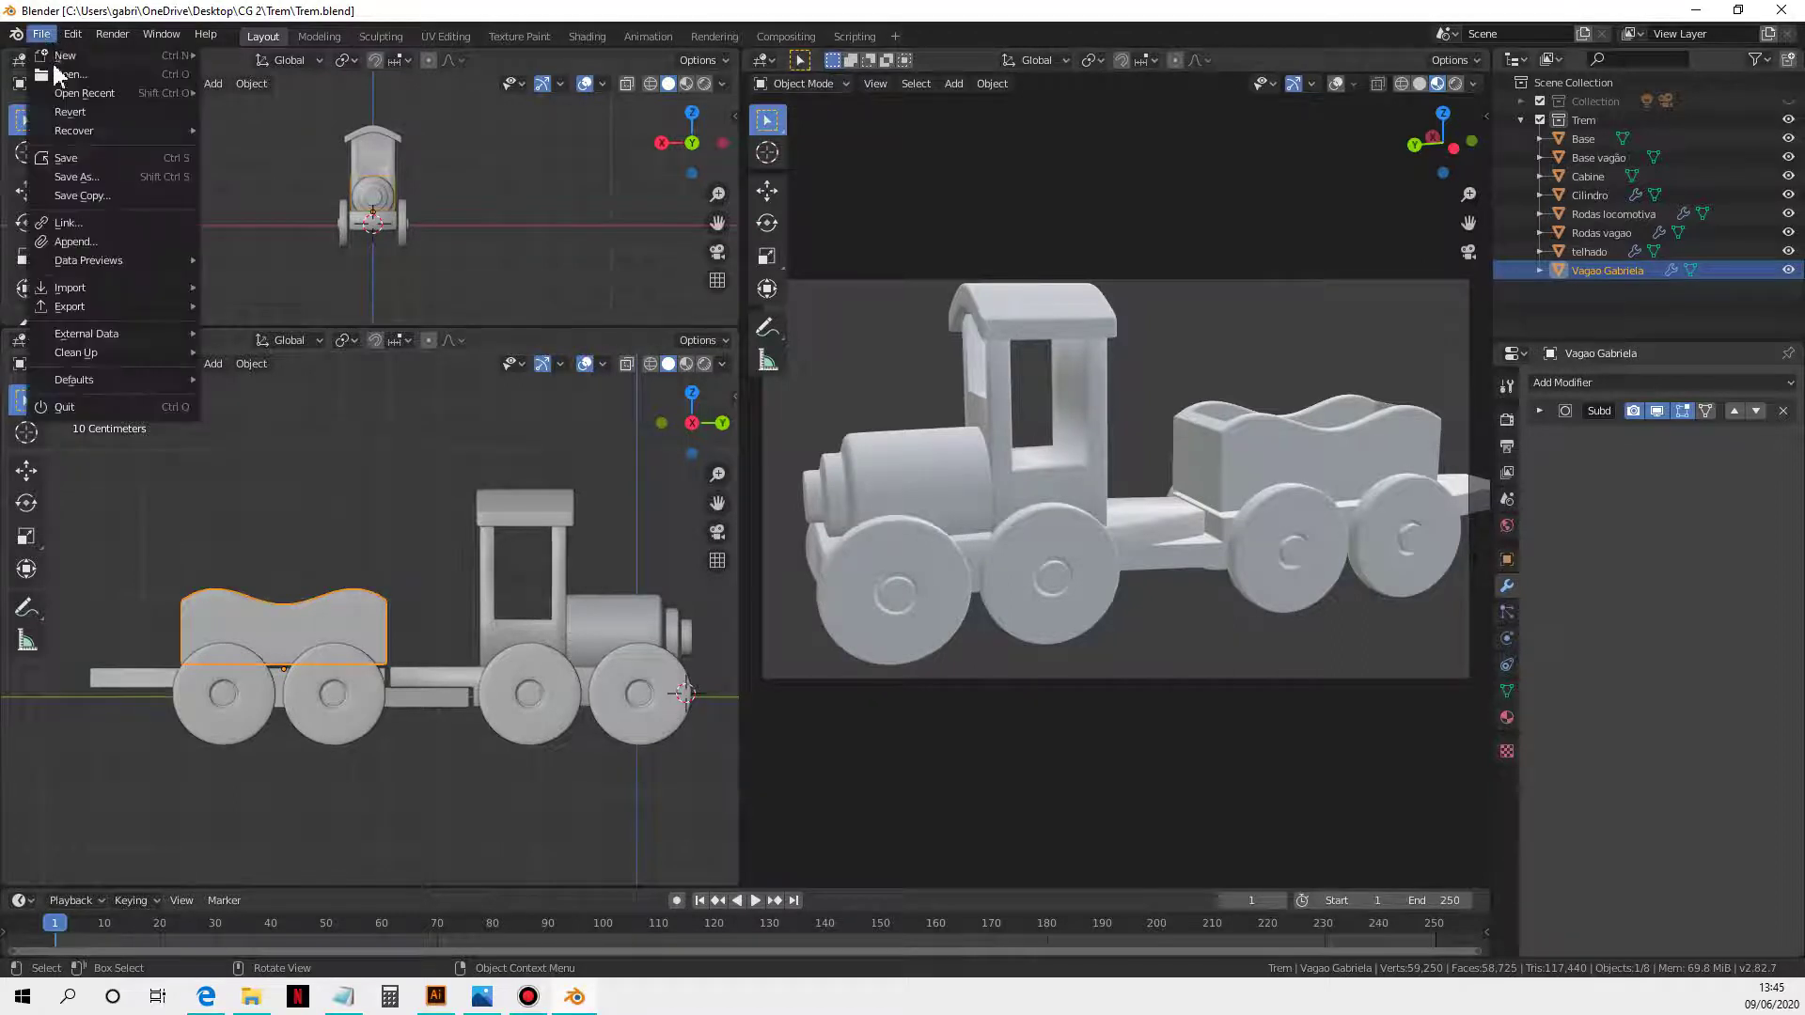
key(Escape)
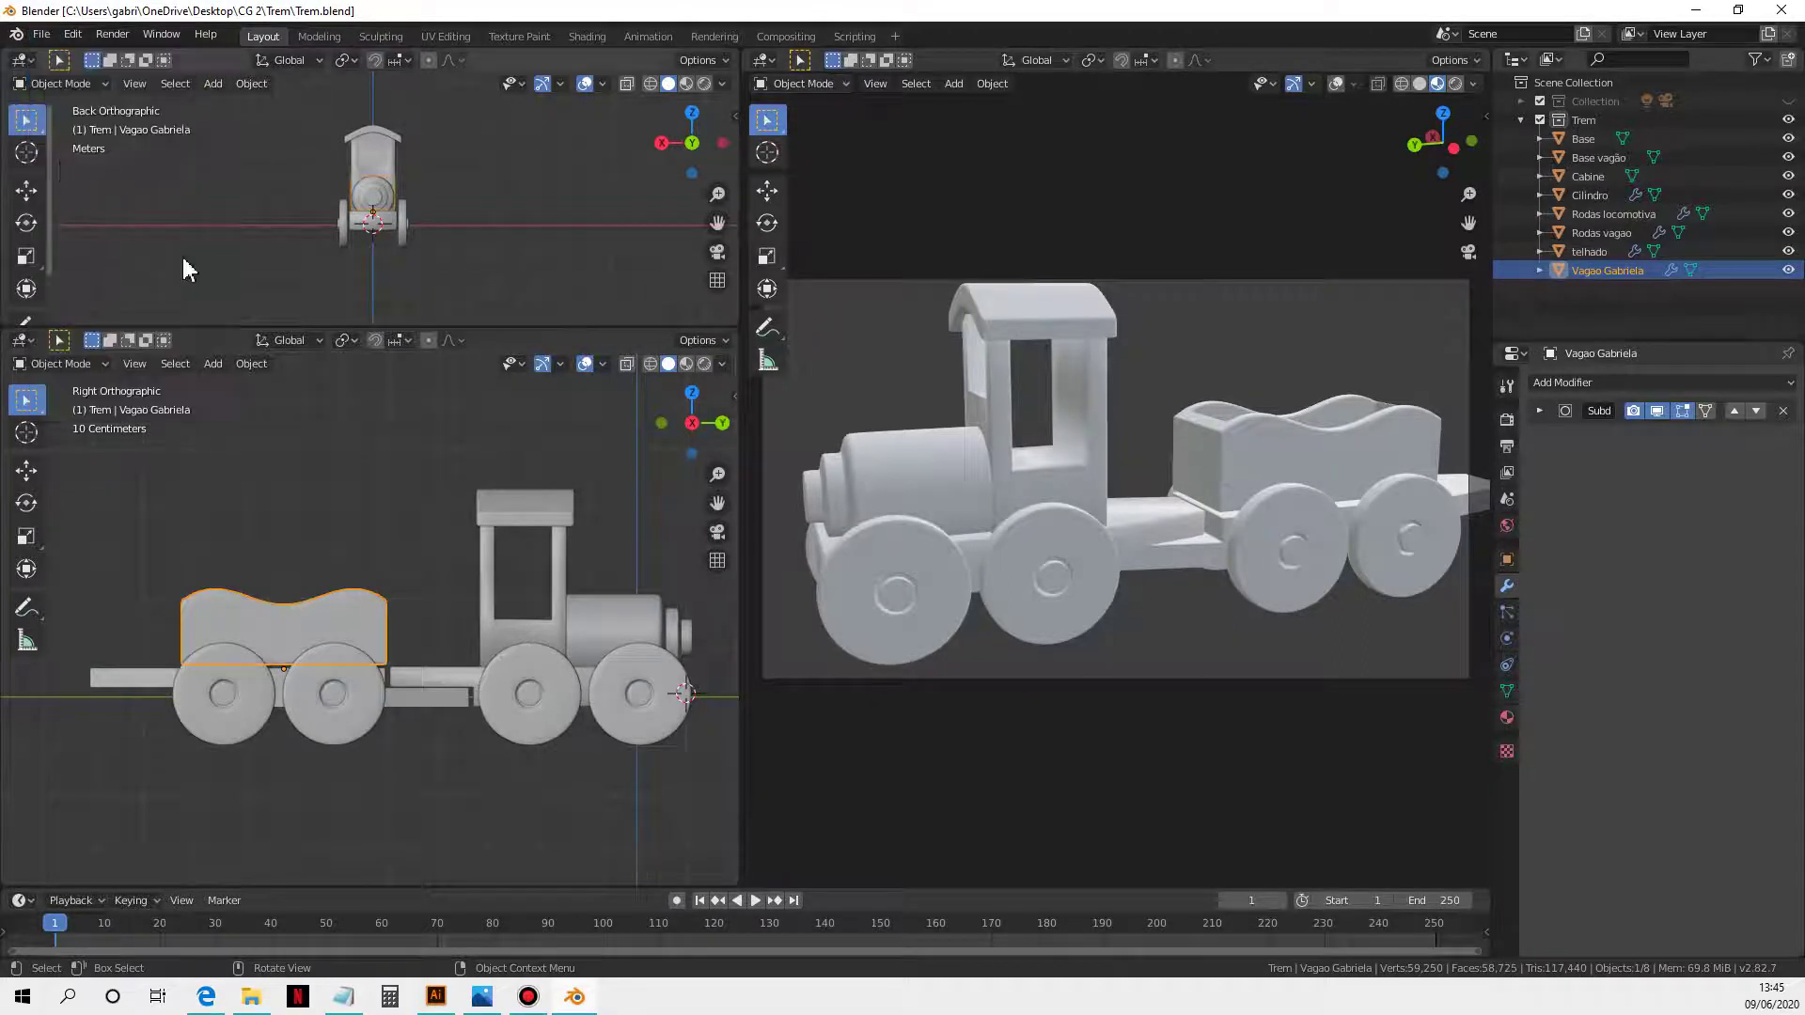
Step: Switch to Illustrator and open the recent file bichinhos.ai
mouse_move(440, 1004)
click(439, 957)
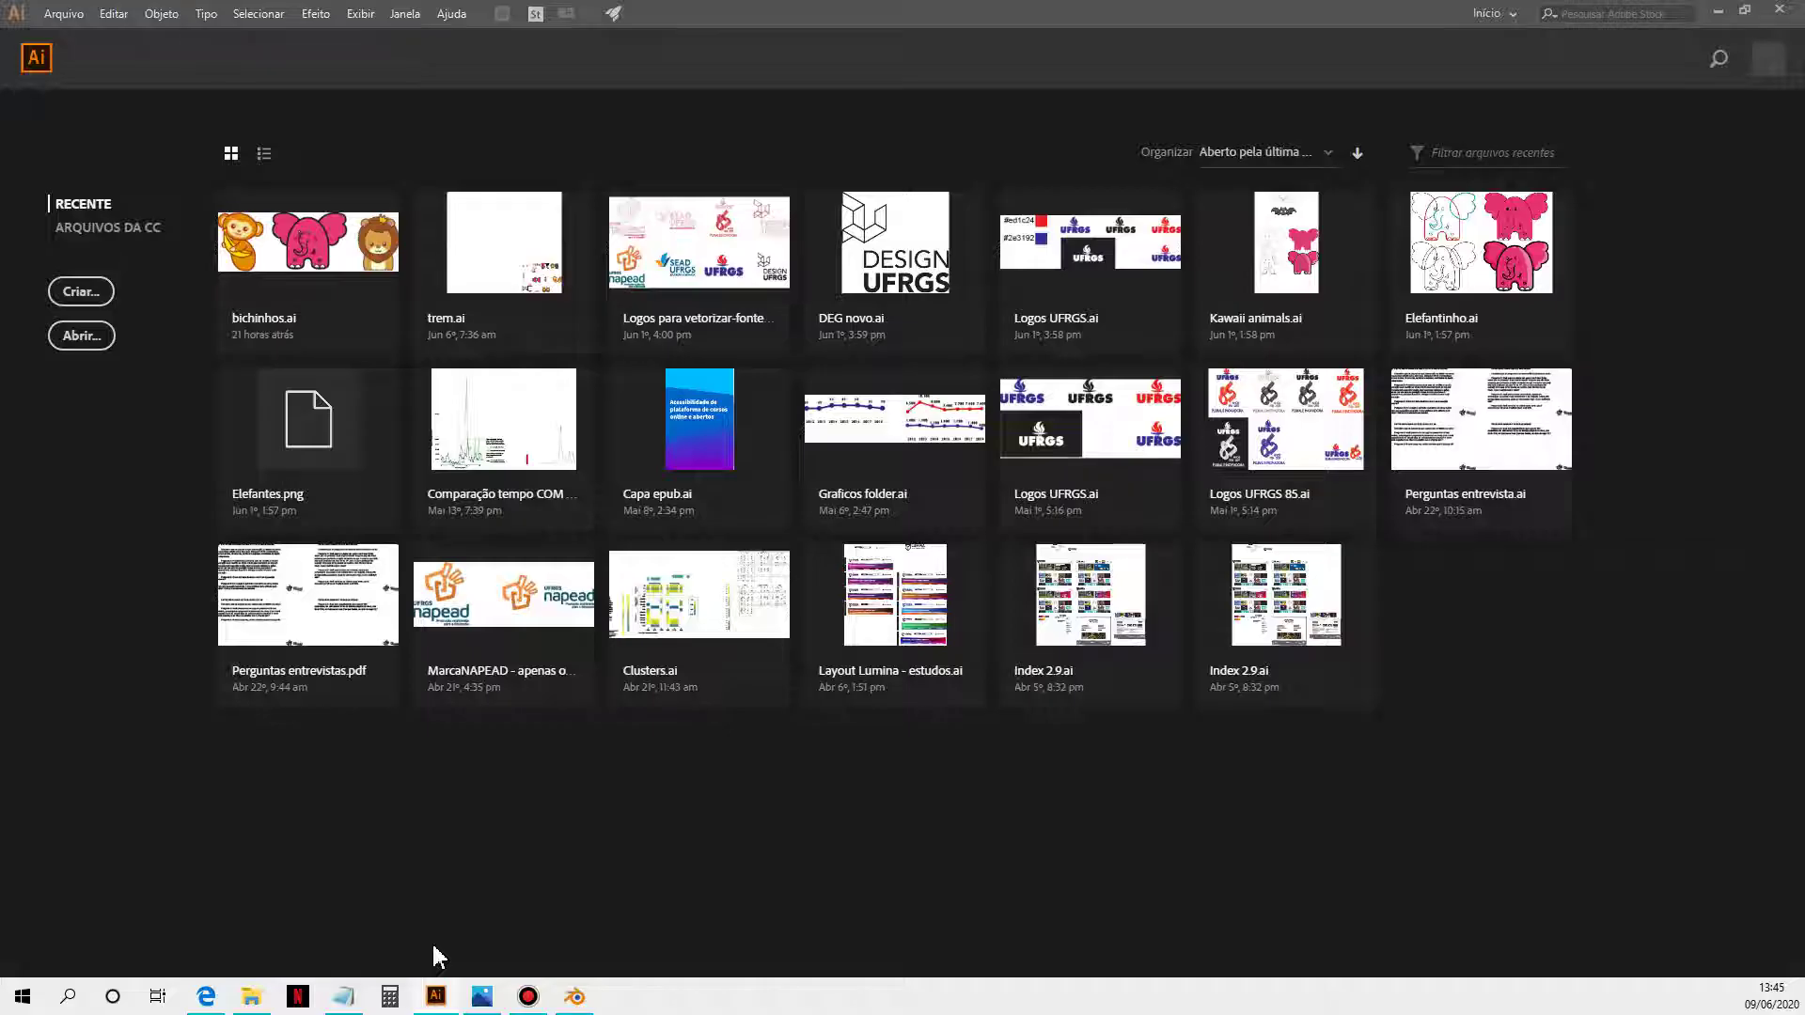
click(308, 290)
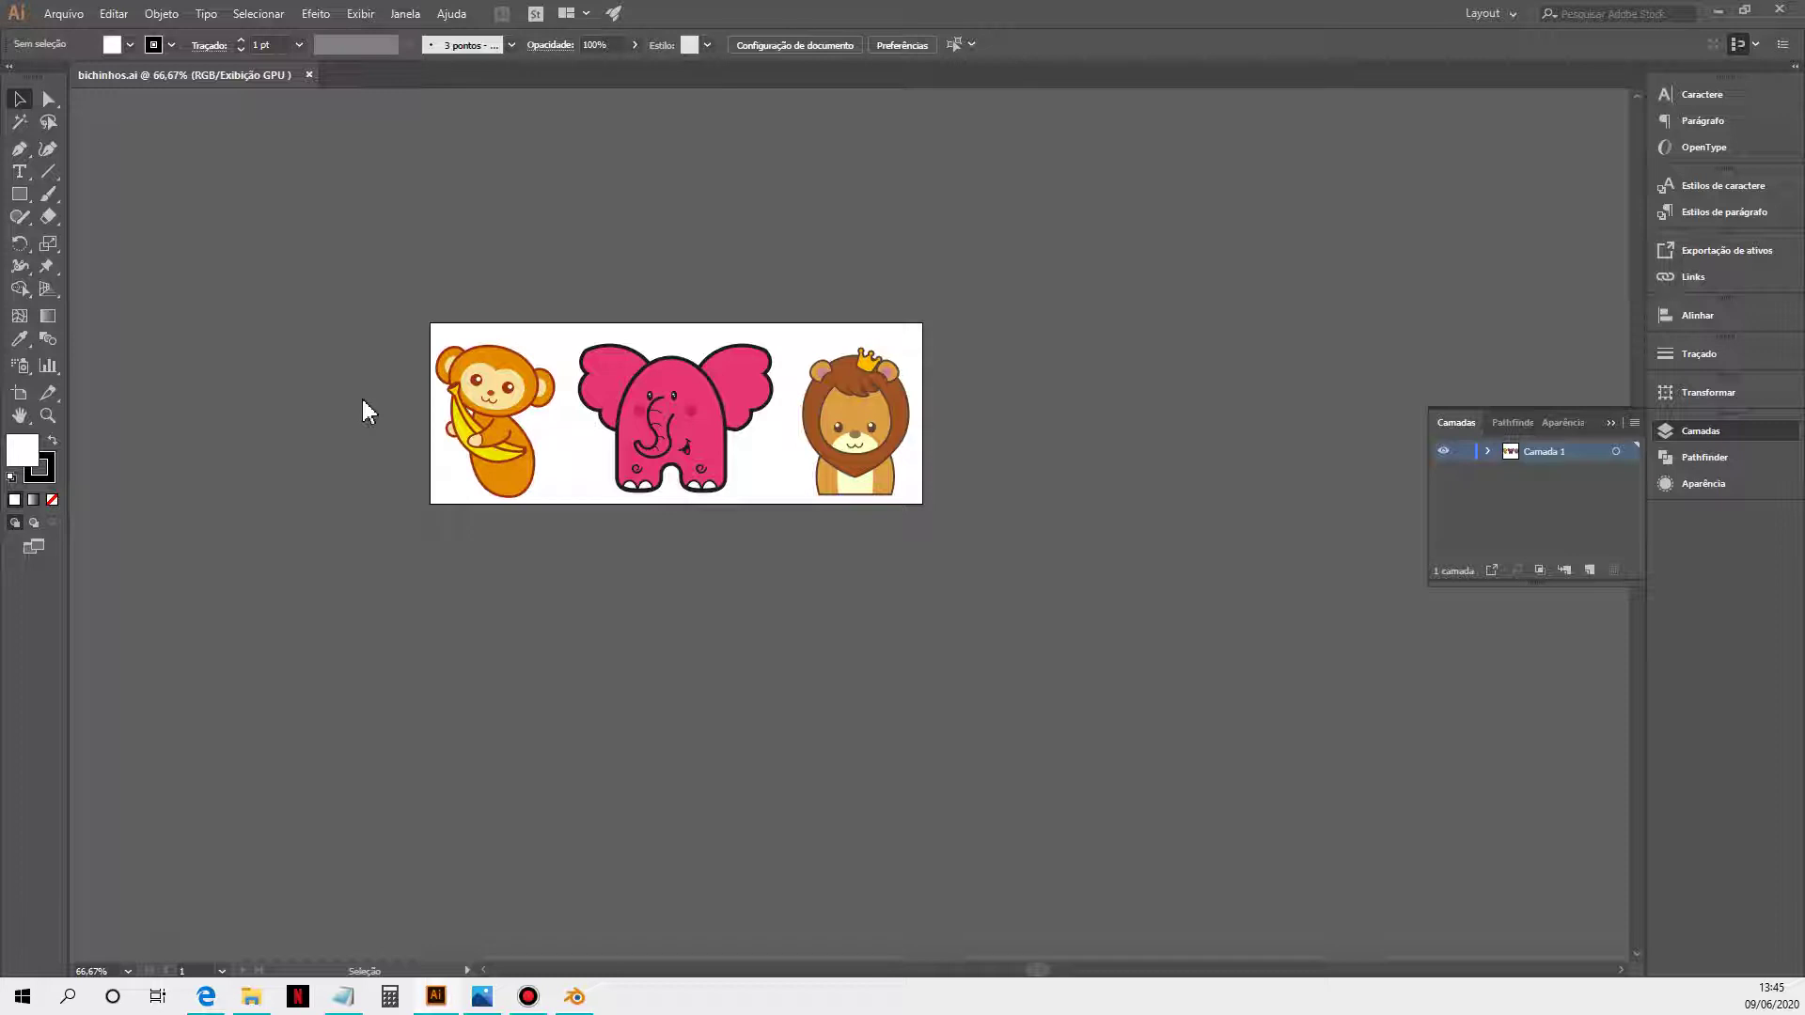
key(z)
click(695, 556)
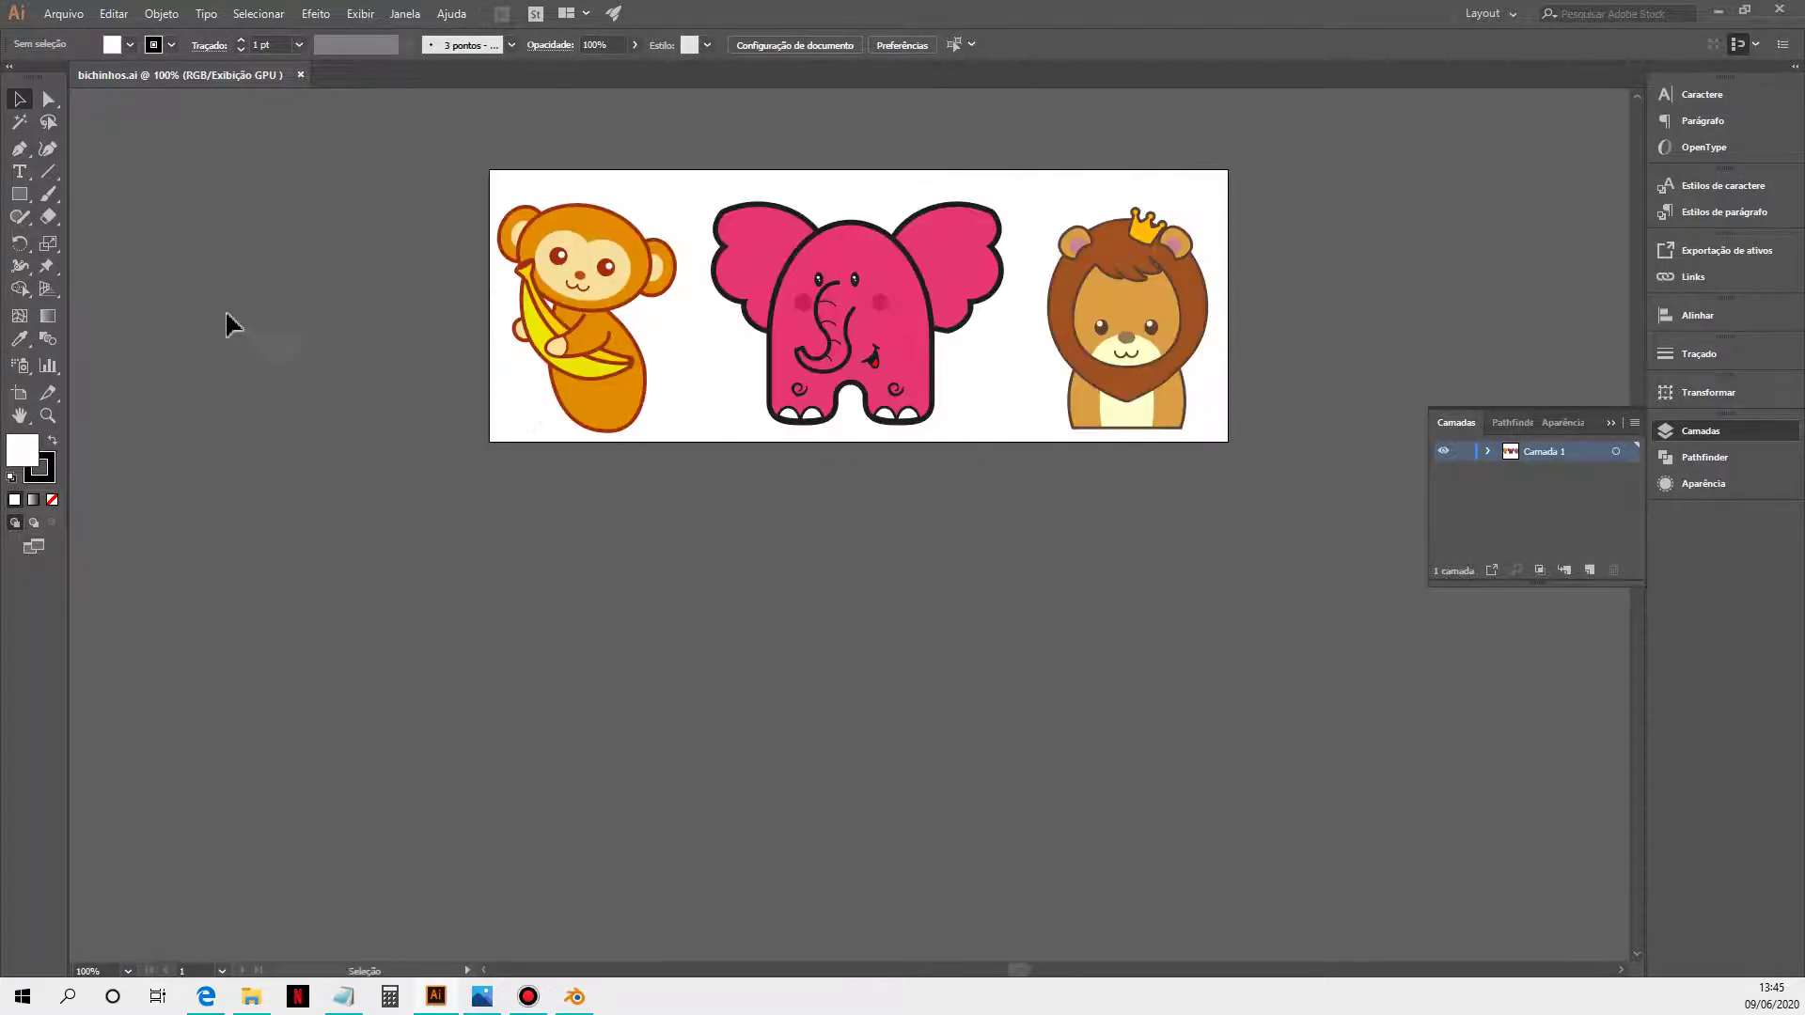
Step: Draw a new artboard of about 271 x 286 px below the animals' artboard and name it "leaozinho svg"
click(19, 393)
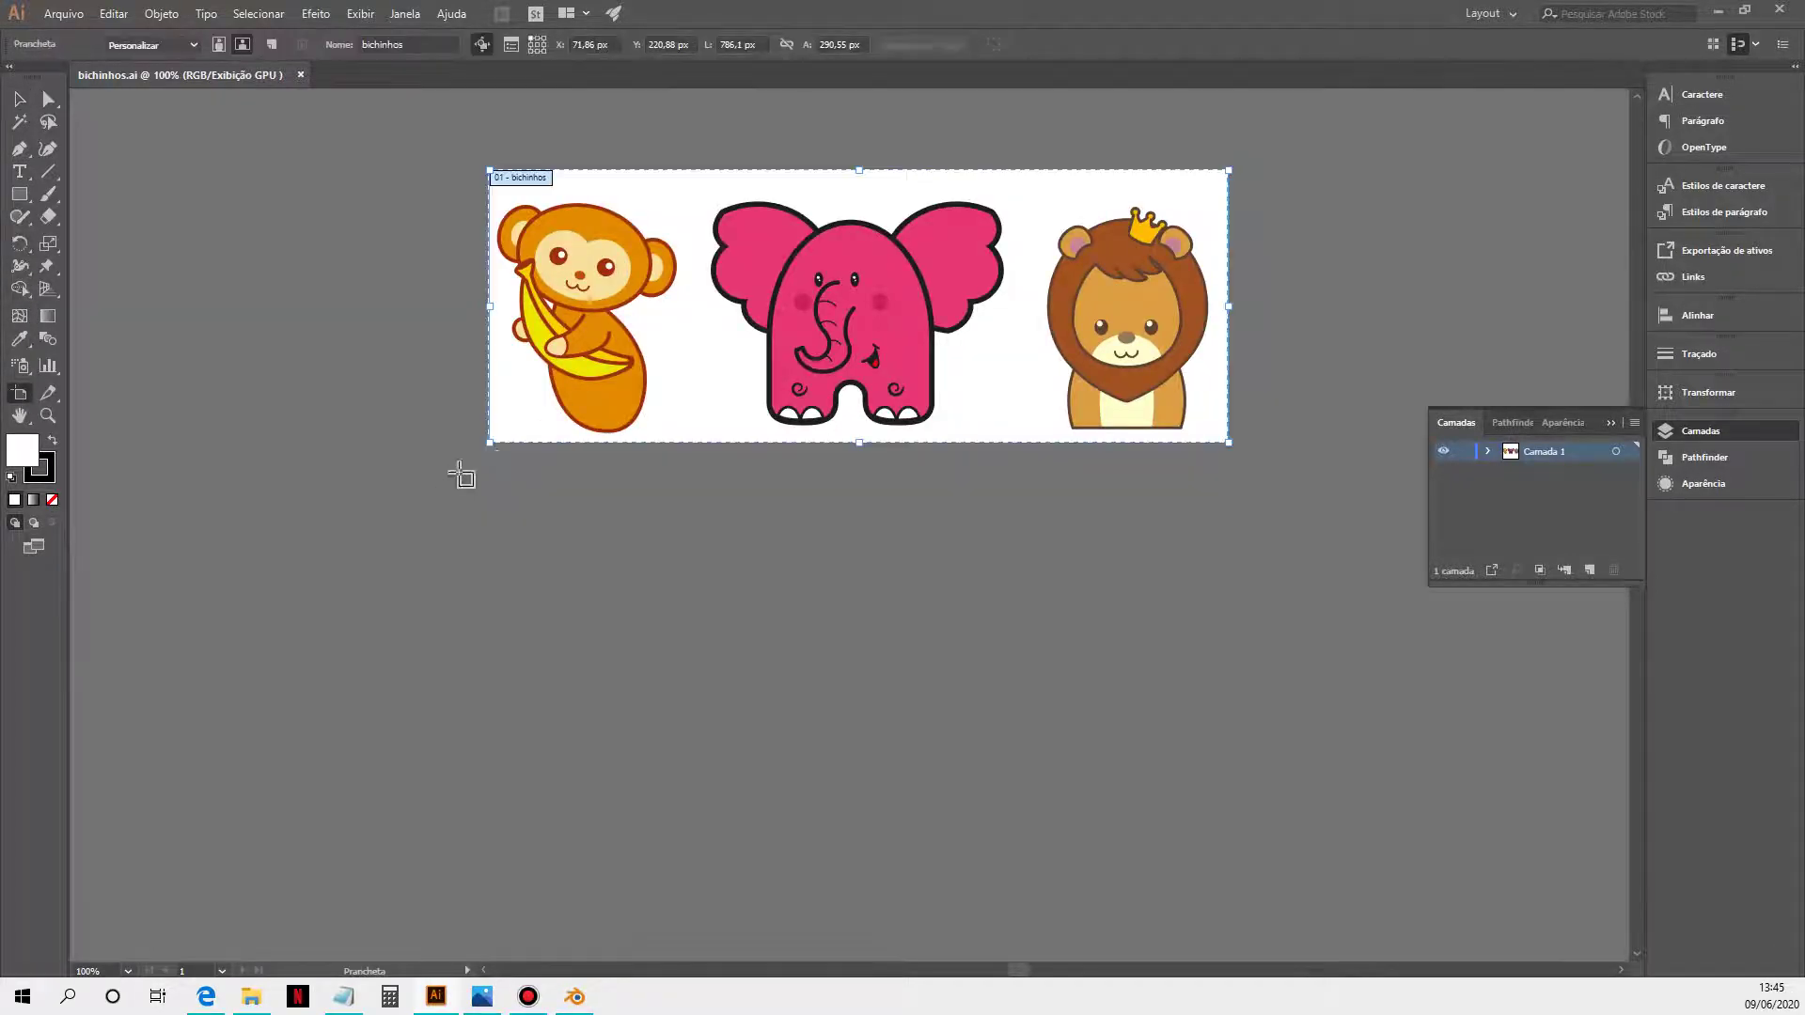
drag(489, 464, 745, 734)
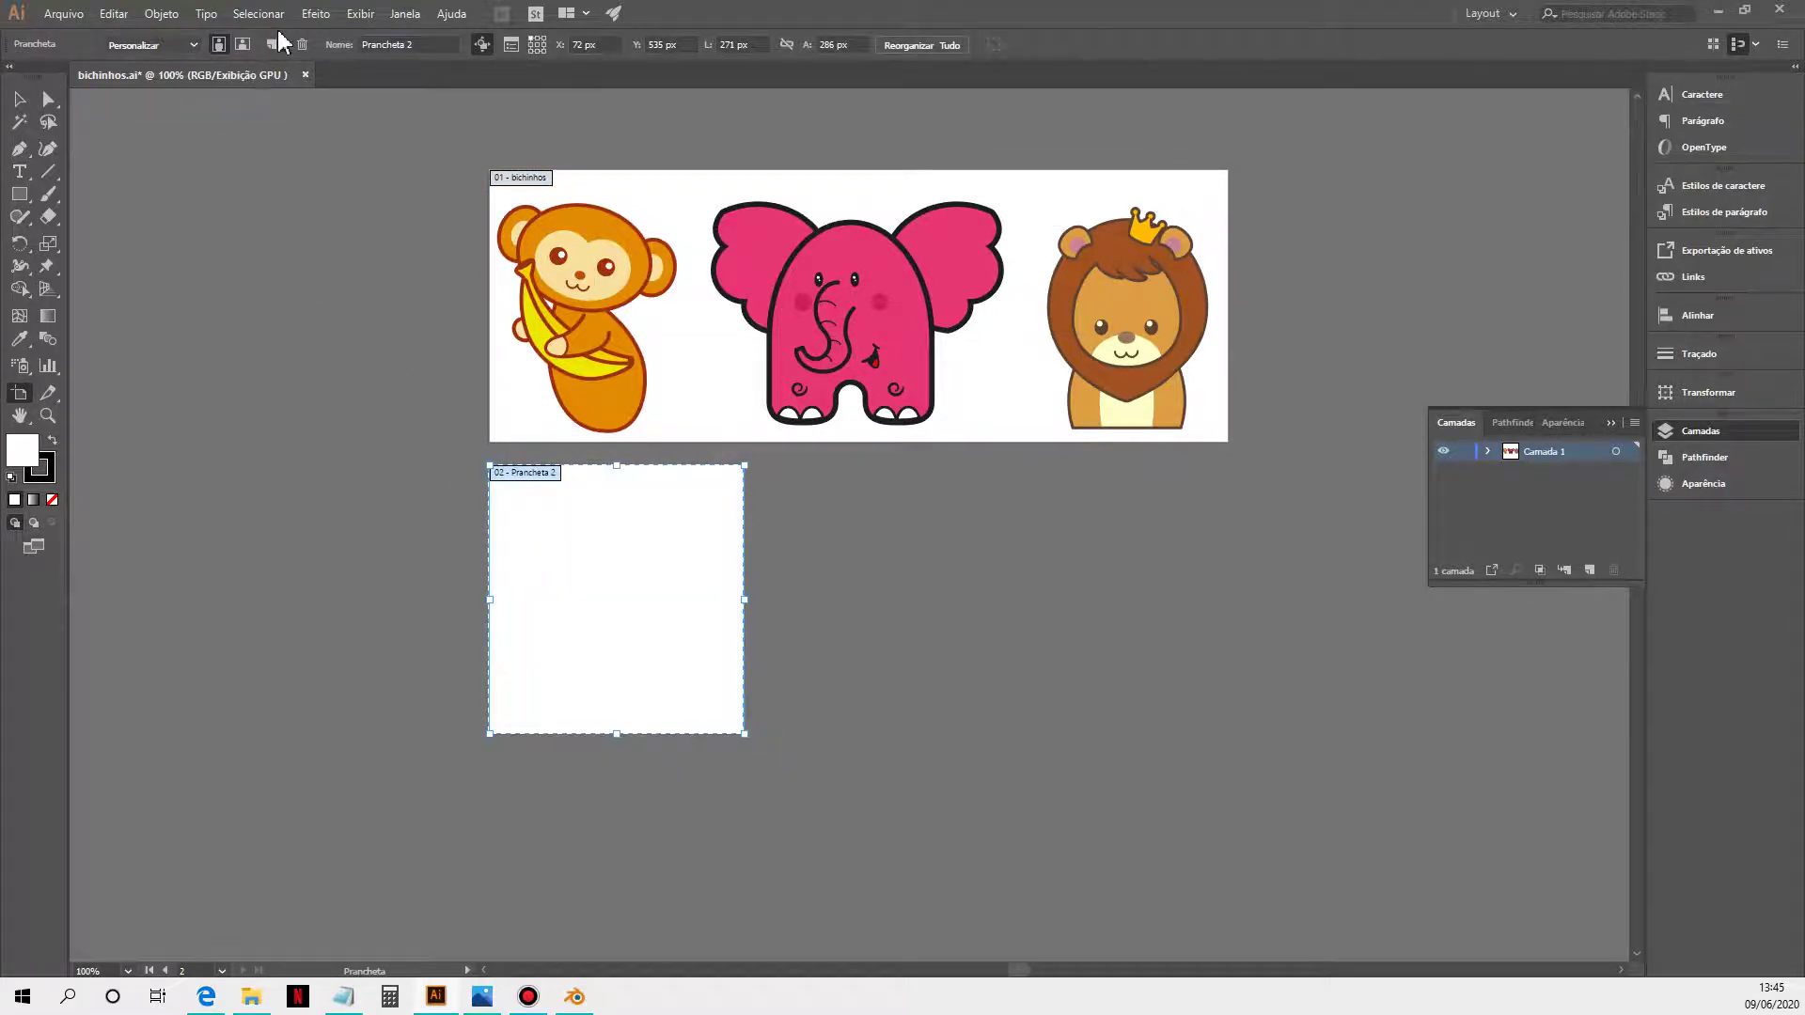
click(419, 45)
key(BackSpace)
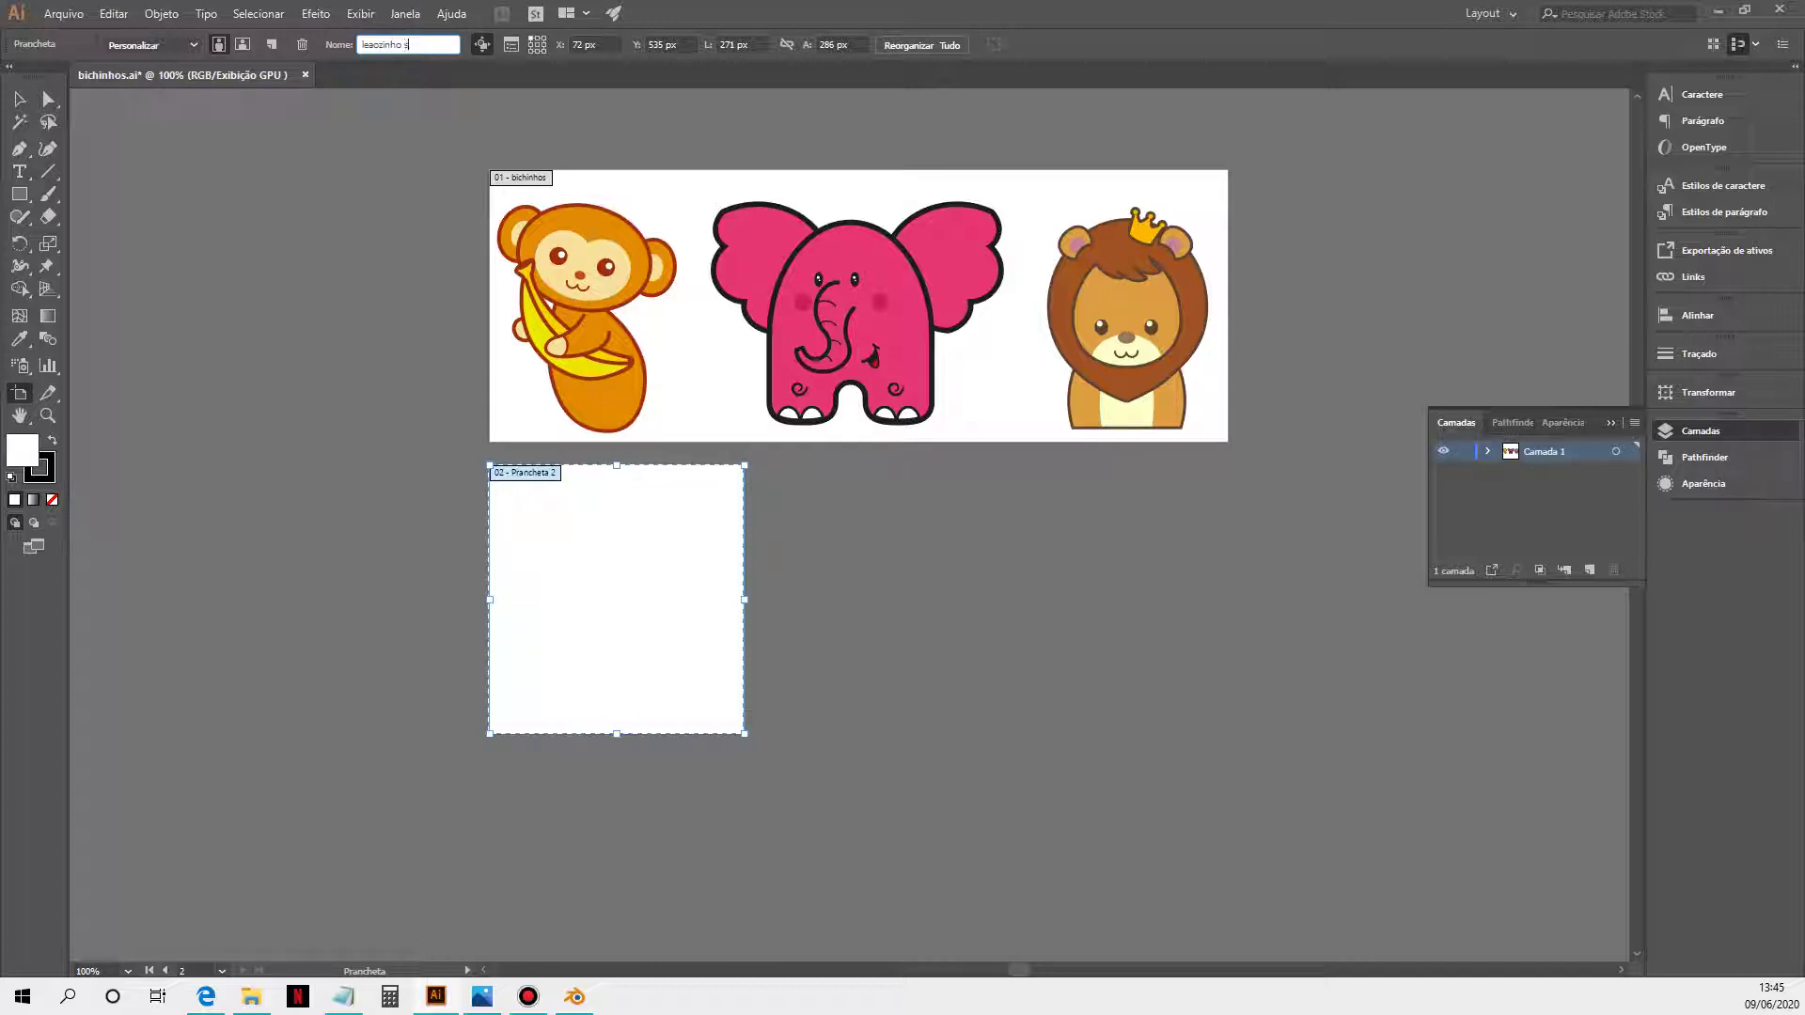
key(Return)
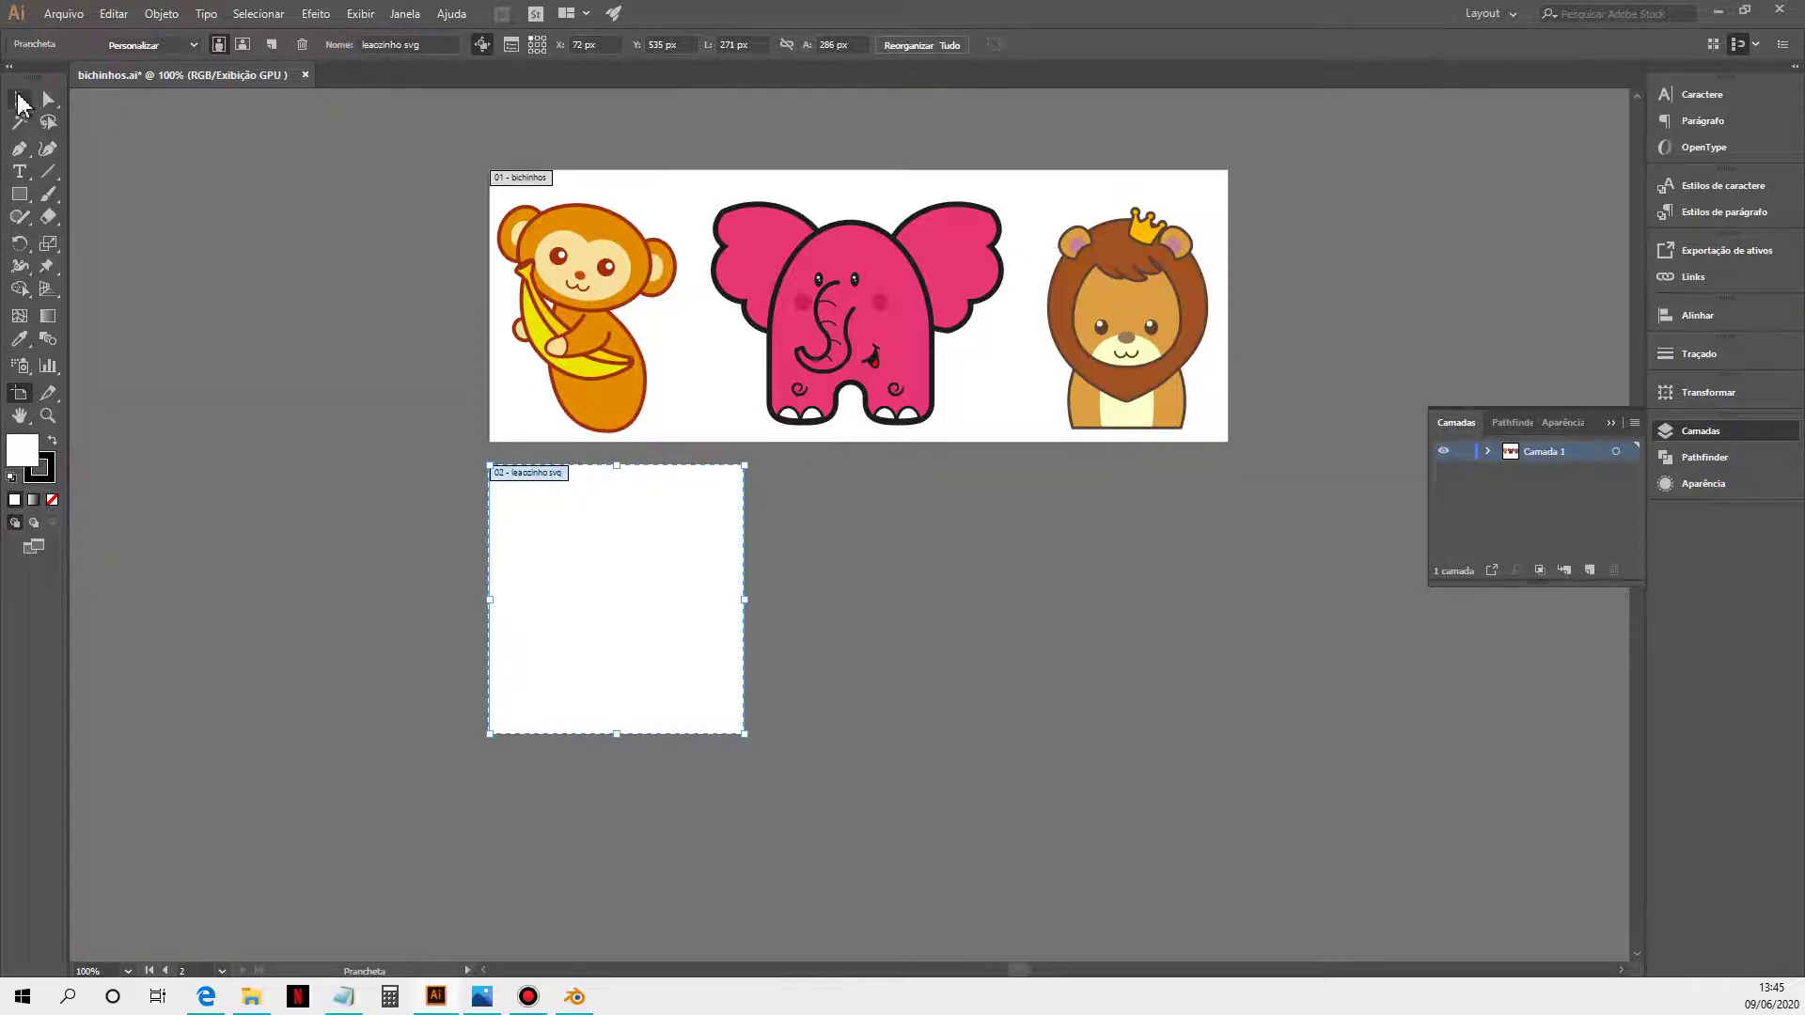
key(Escape)
Step: Place a copy of the lion on the new artboard and ungroup it
drag(1114, 272, 586, 527)
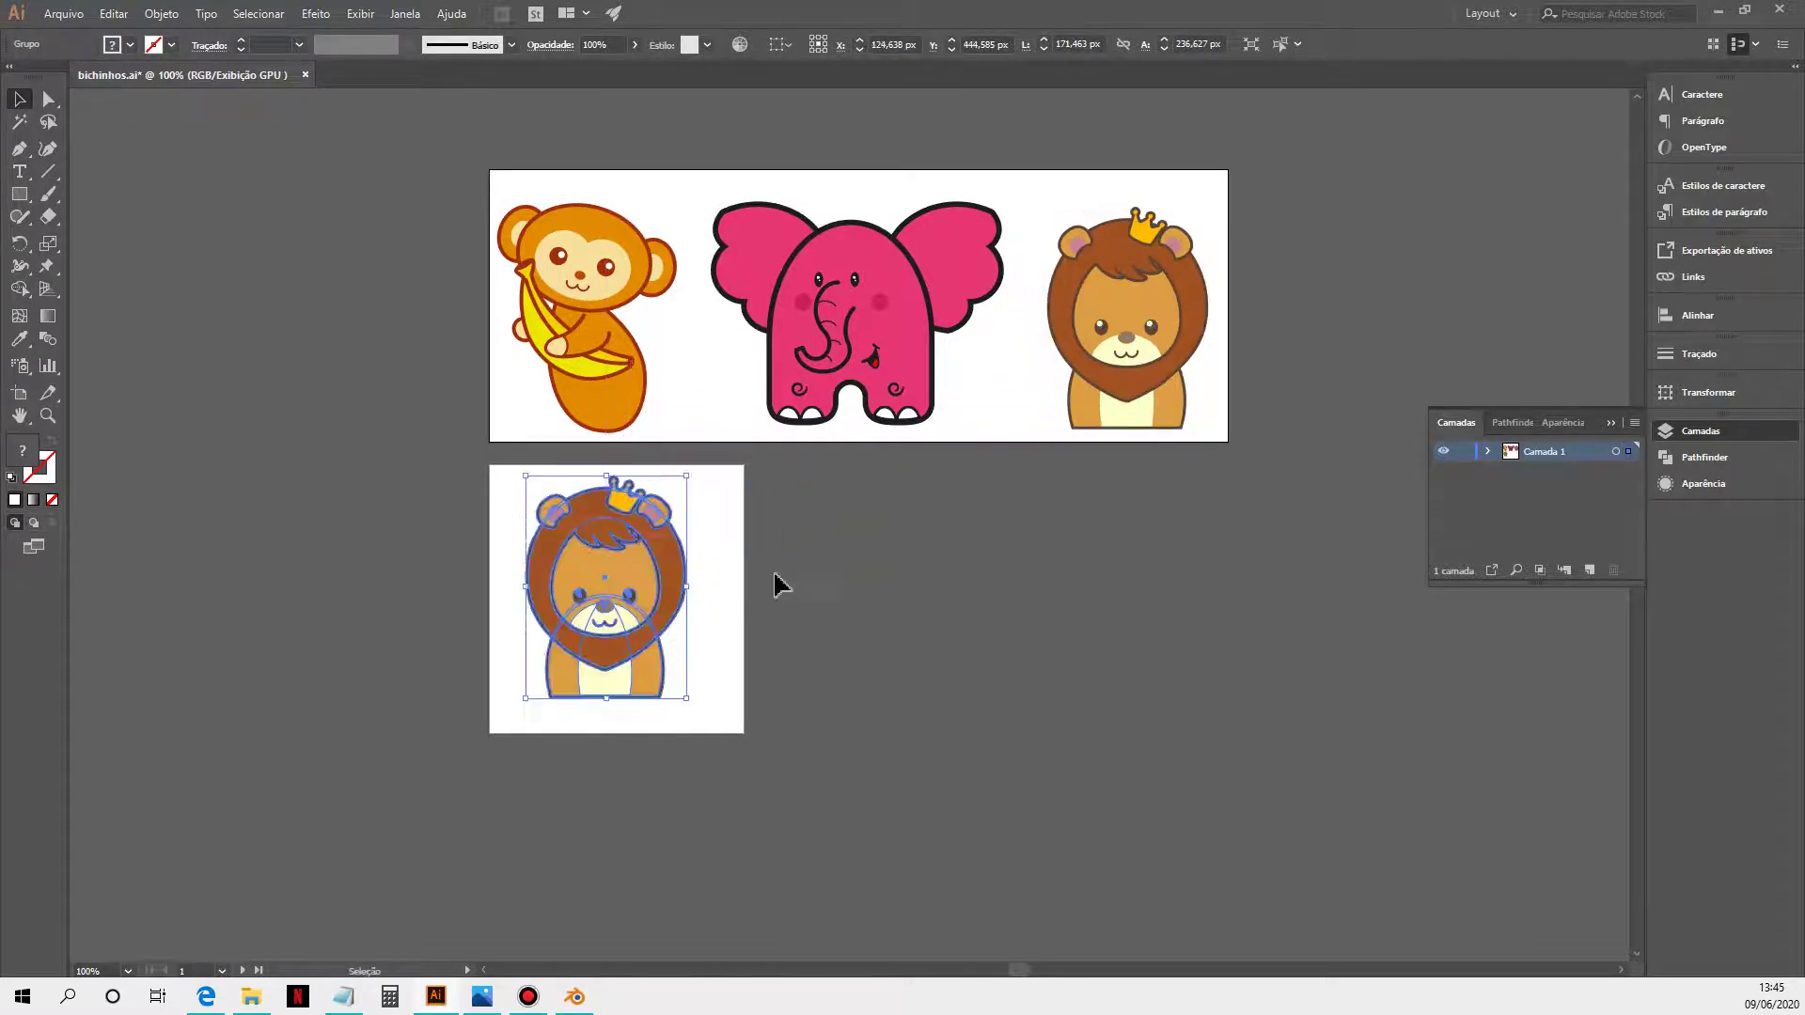
drag(697, 587, 800, 677)
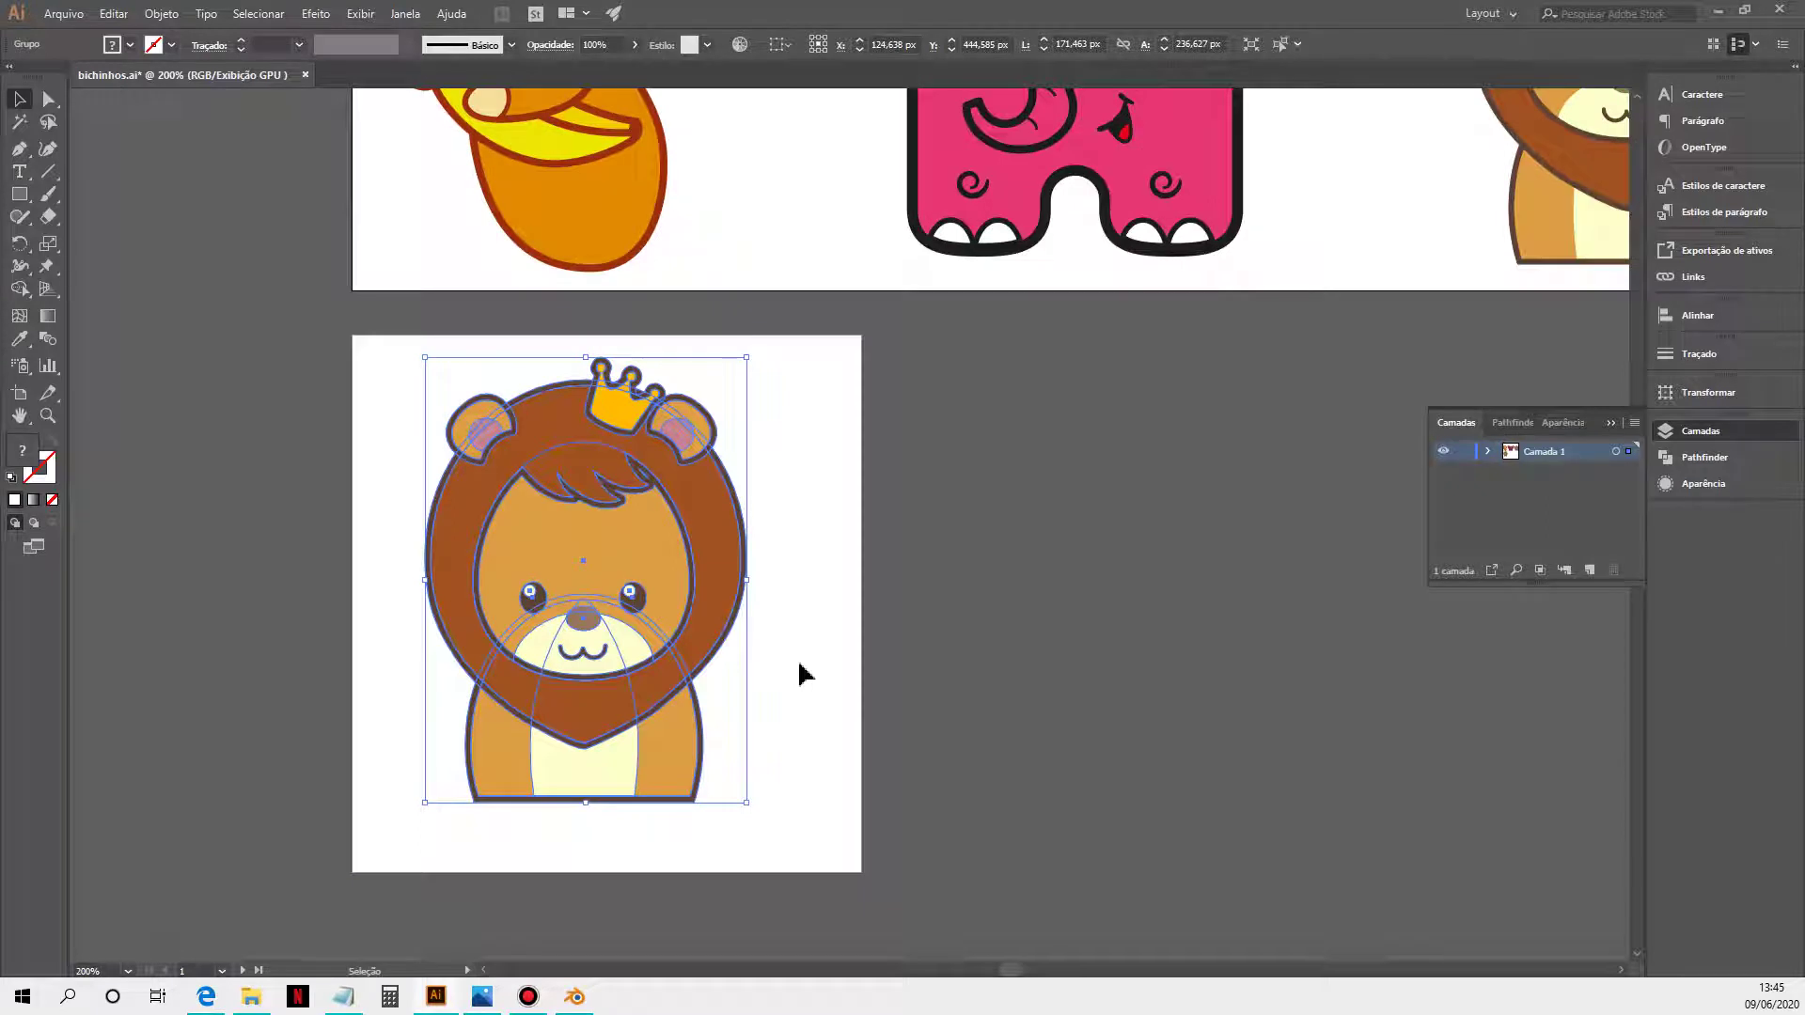
click(804, 675)
click(645, 708)
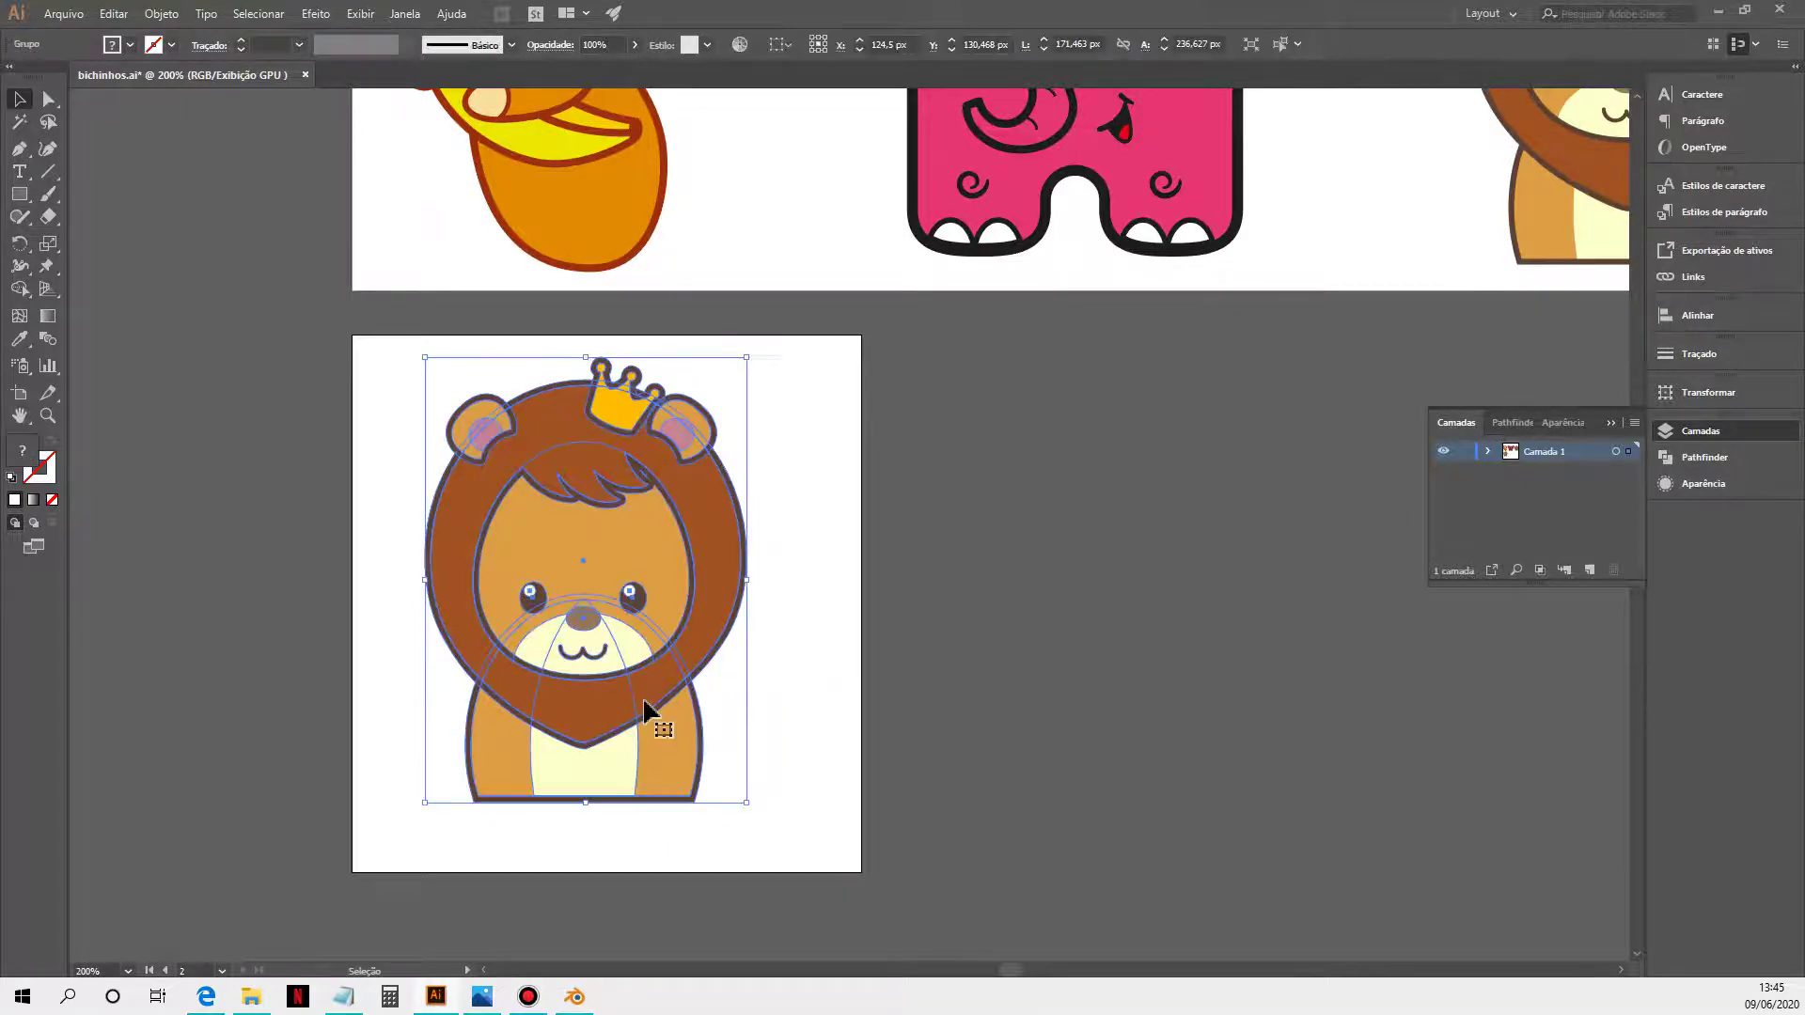
key(ctrl)
click(877, 668)
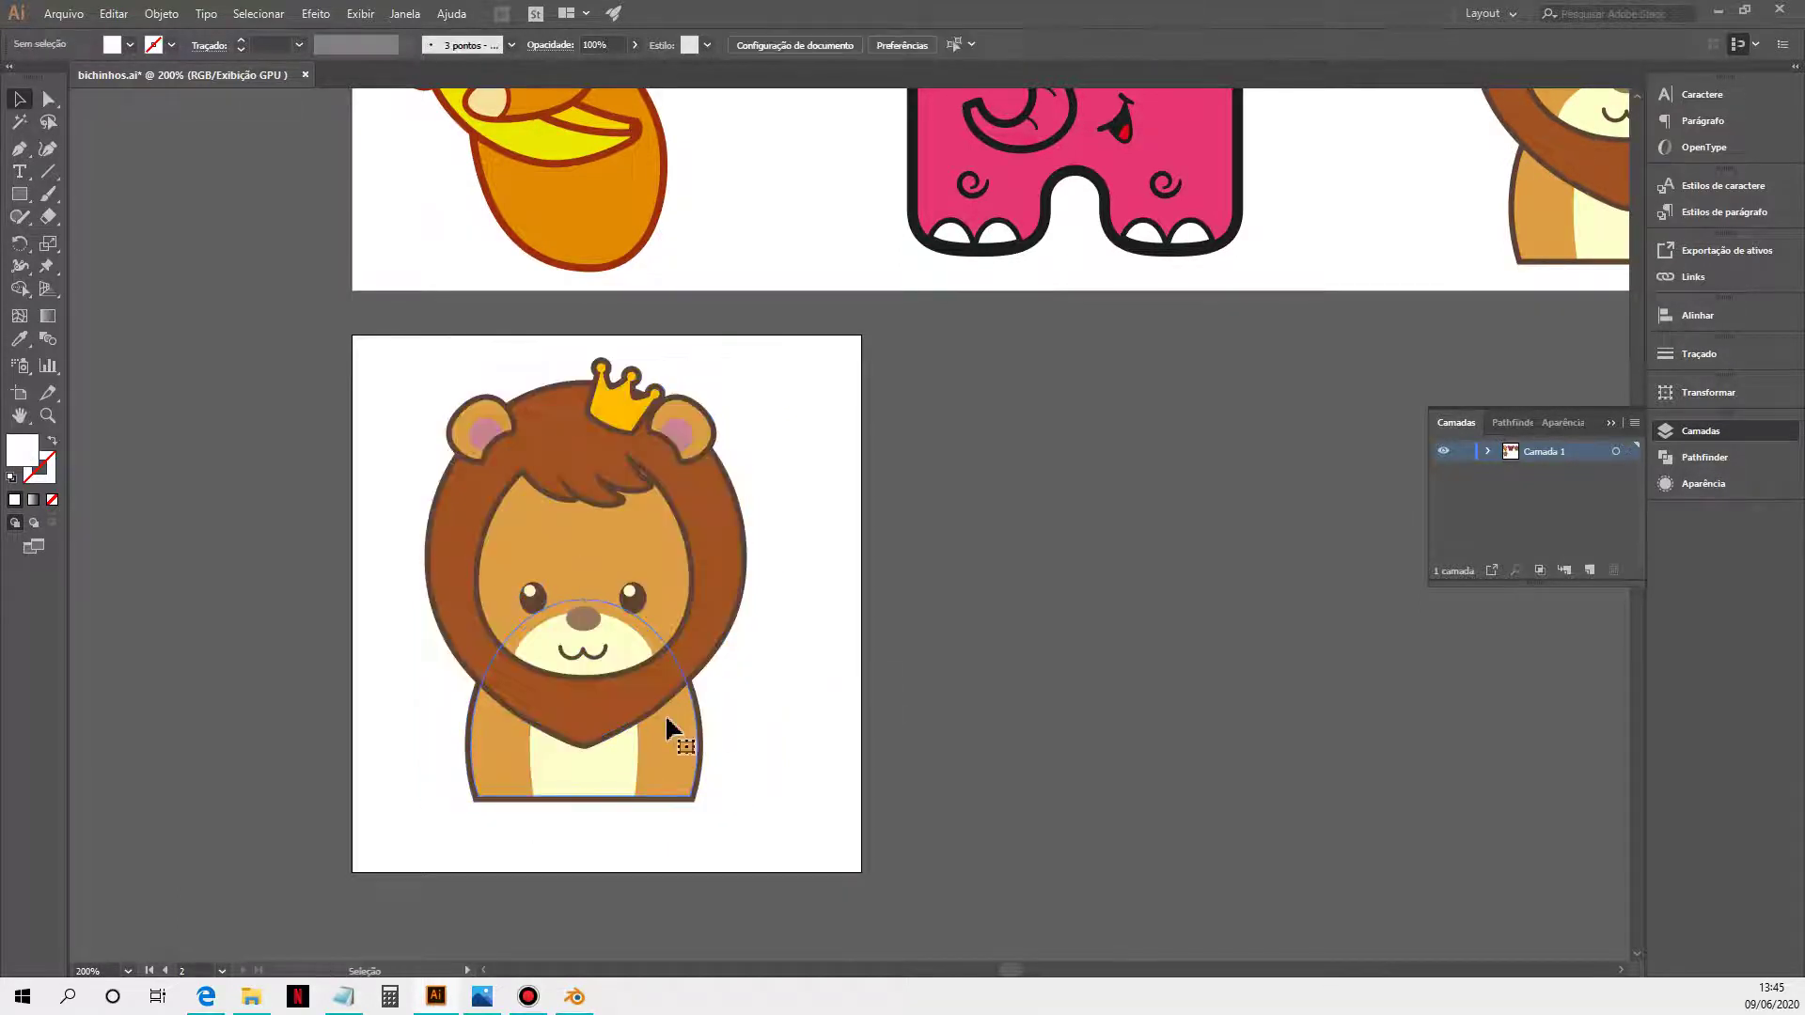
click(668, 729)
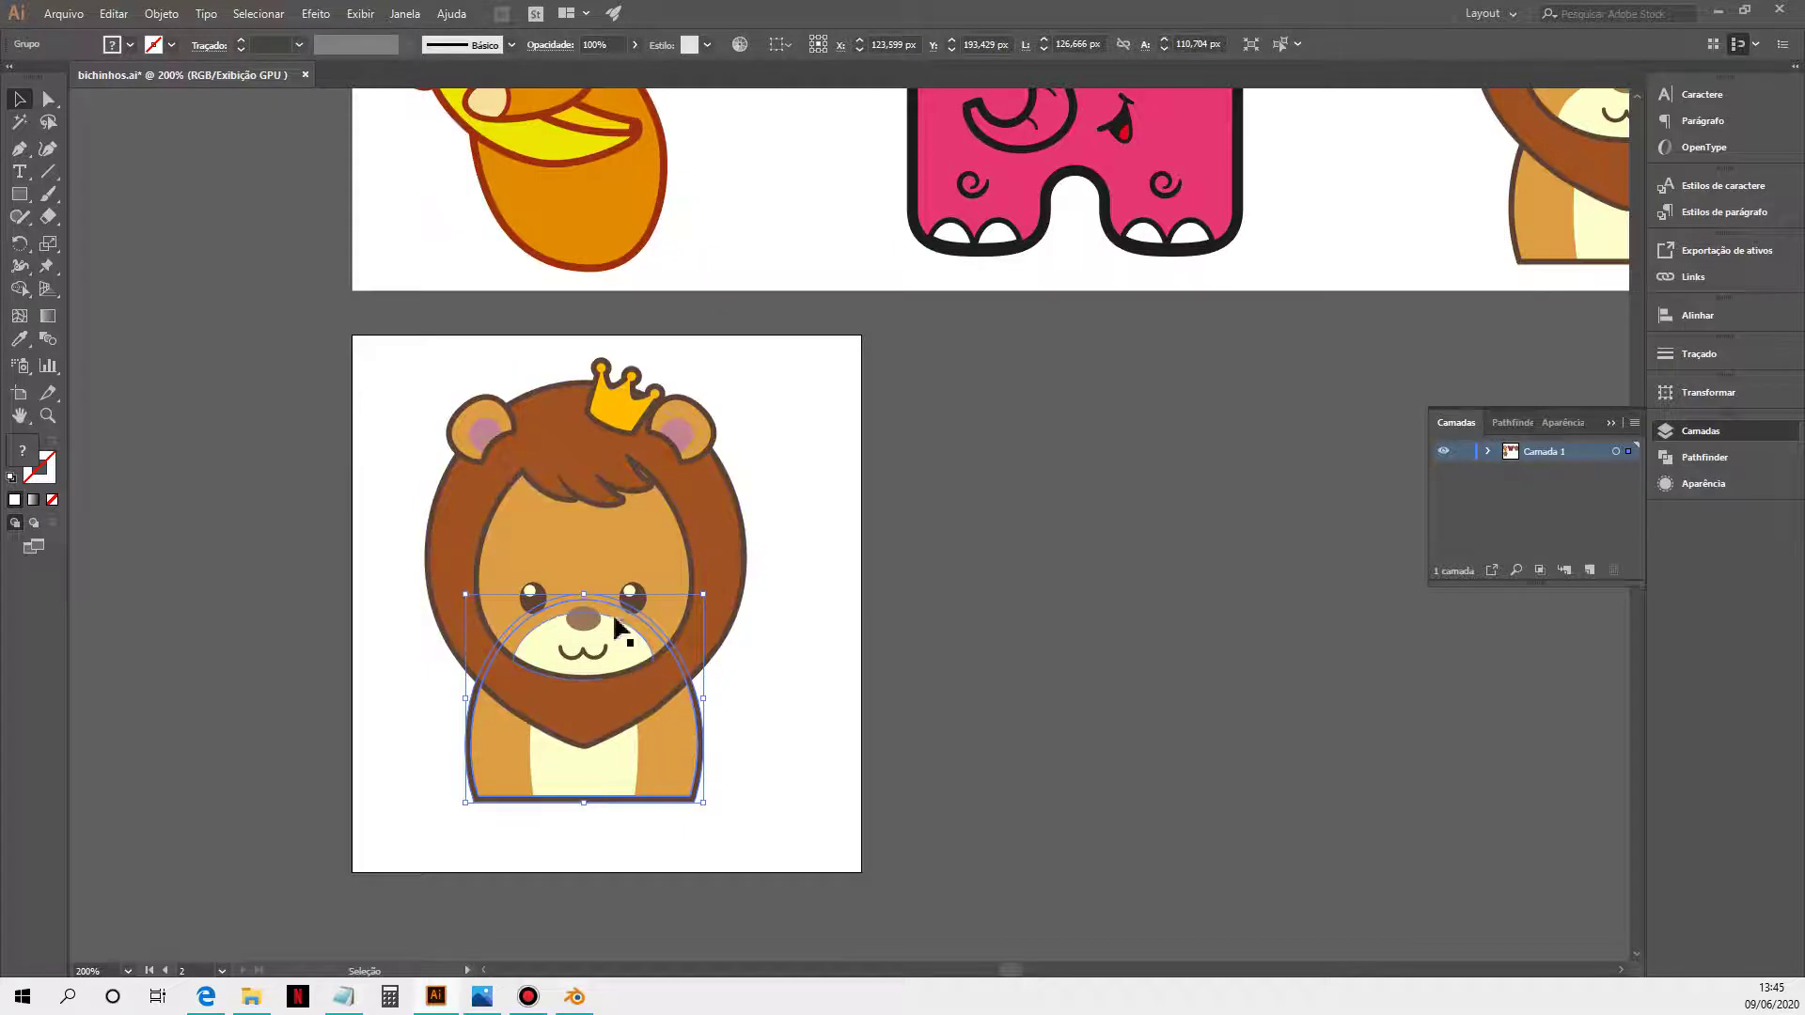
Step: Delete the copied lion's eyes, nose, snout and mouth
click(531, 599)
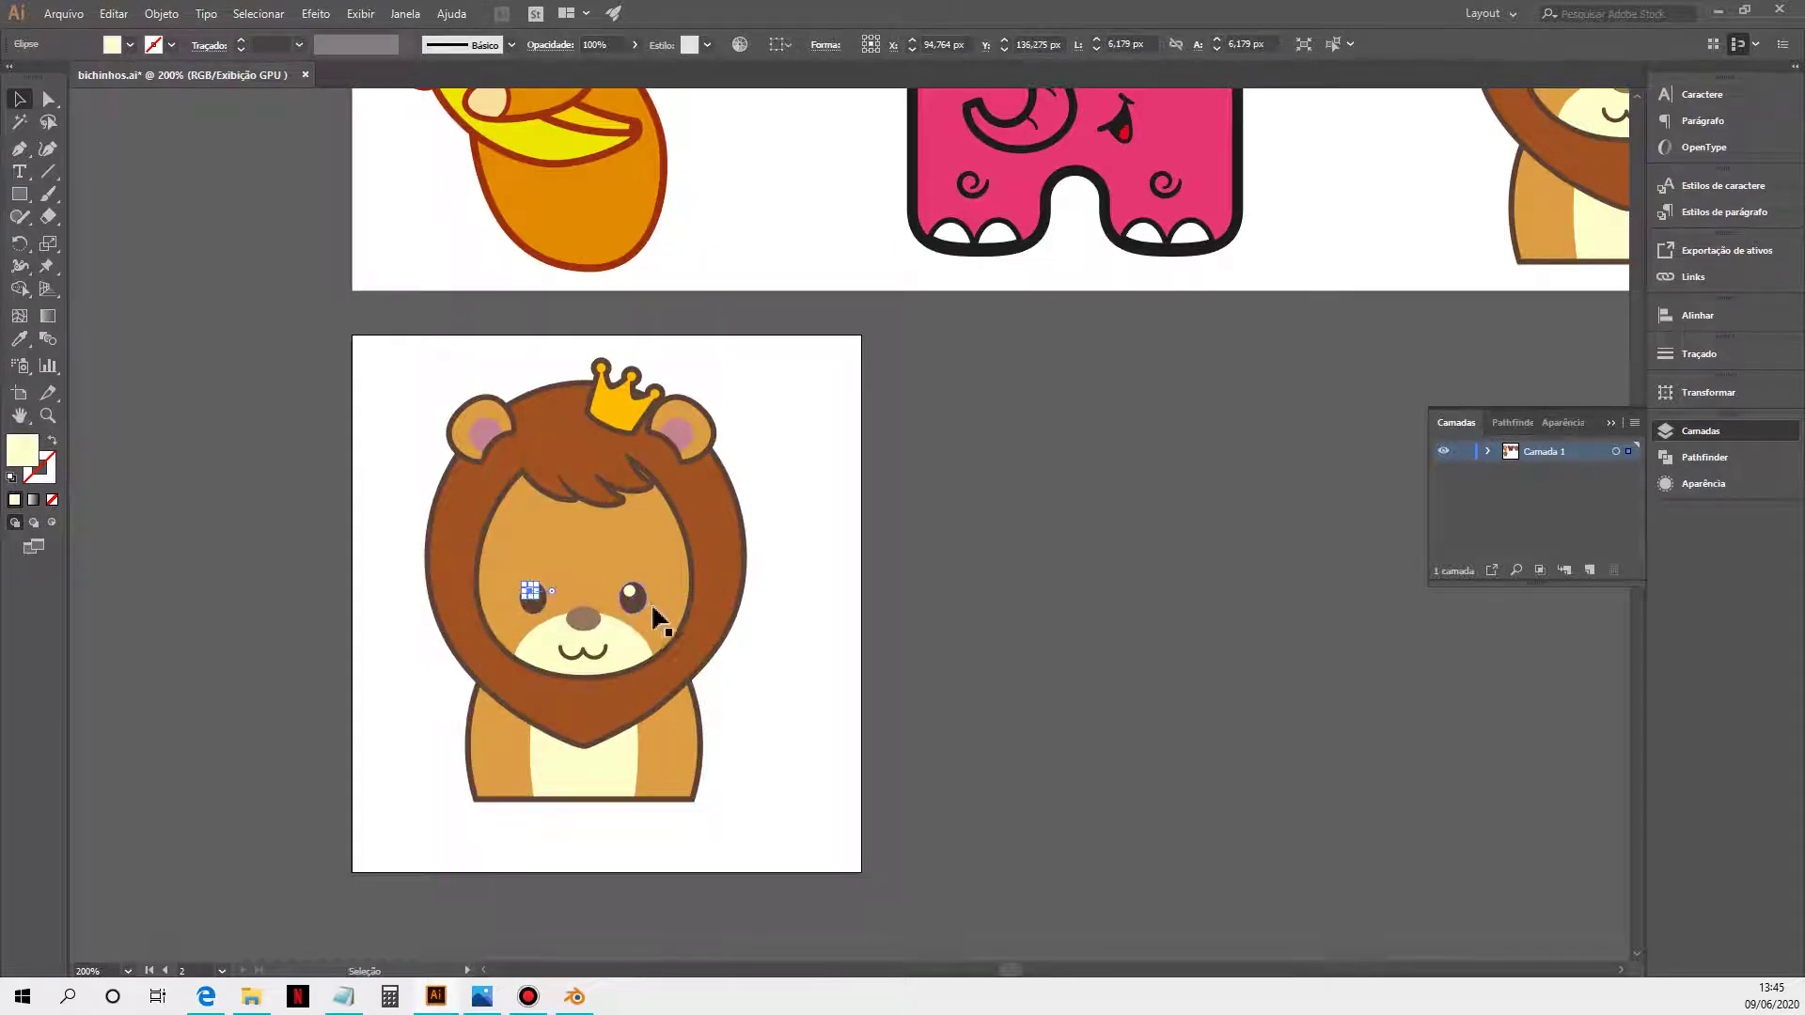
drag(628, 603, 598, 632)
key(Delete)
click(594, 639)
key(Delete)
click(587, 655)
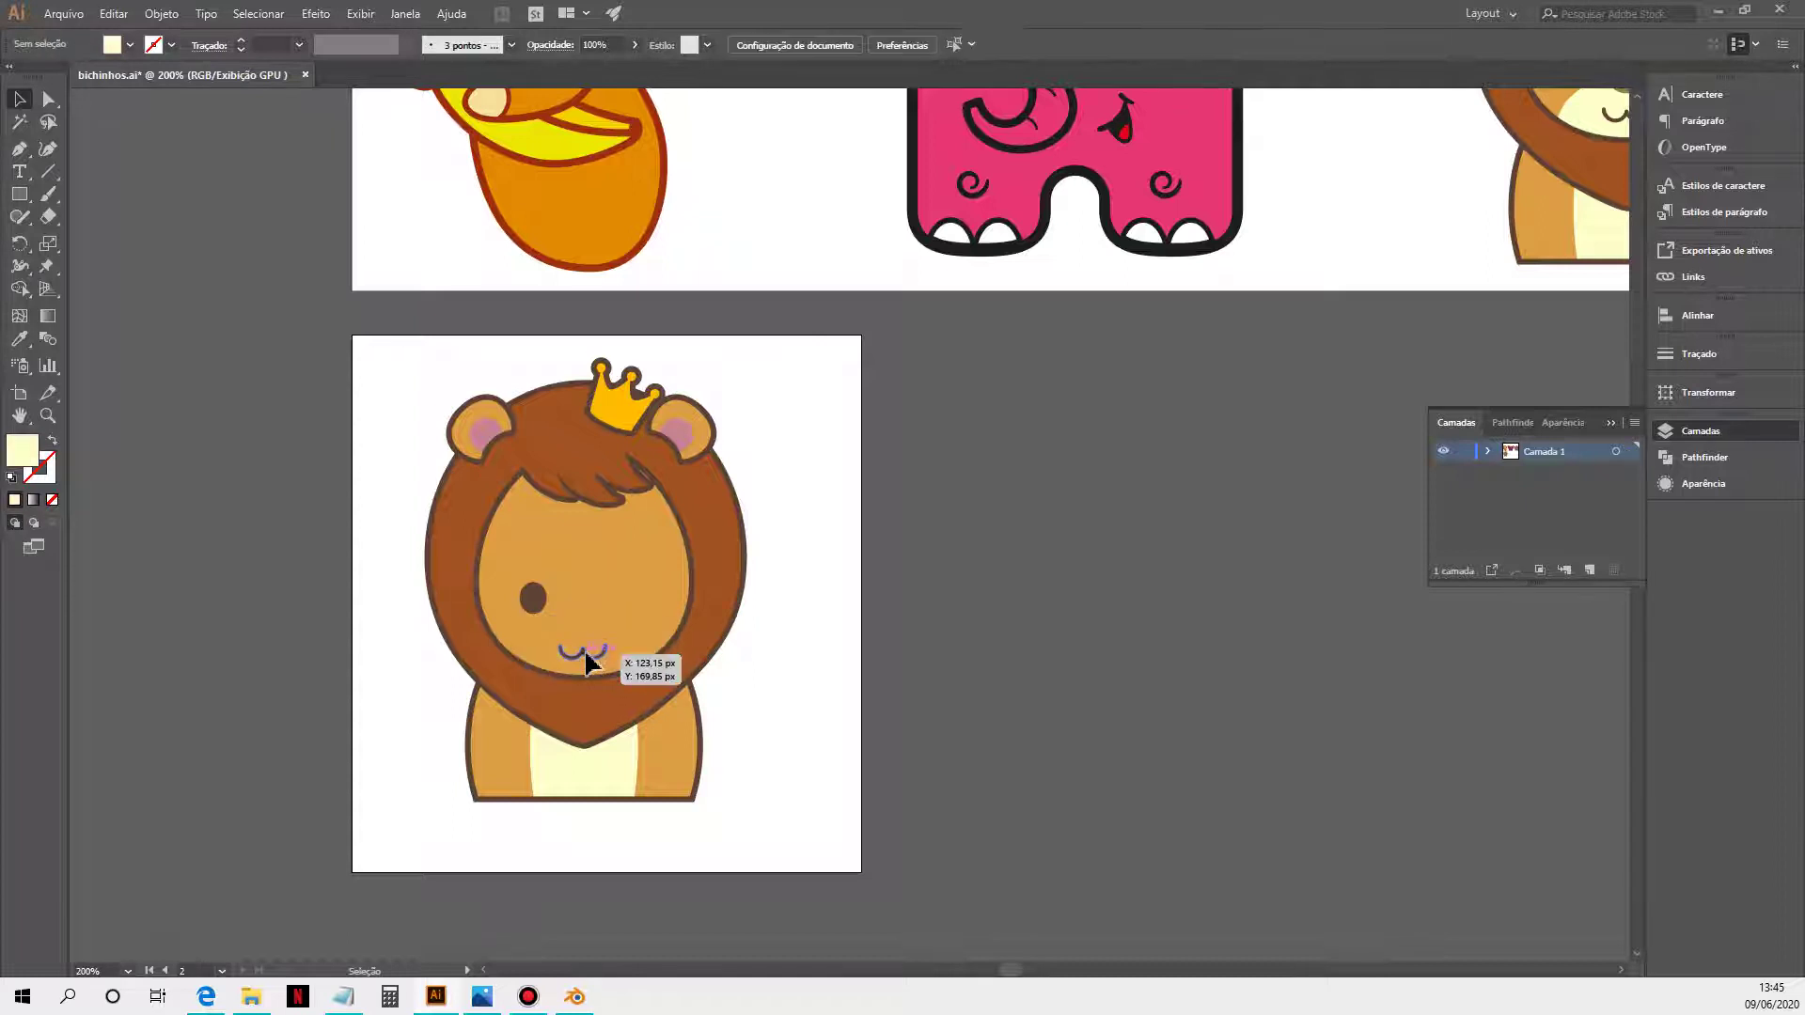
key(Delete)
click(541, 588)
key(Delete)
Step: Delete the pink inner shapes of both of the copied lion's ears
click(483, 433)
key(Delete)
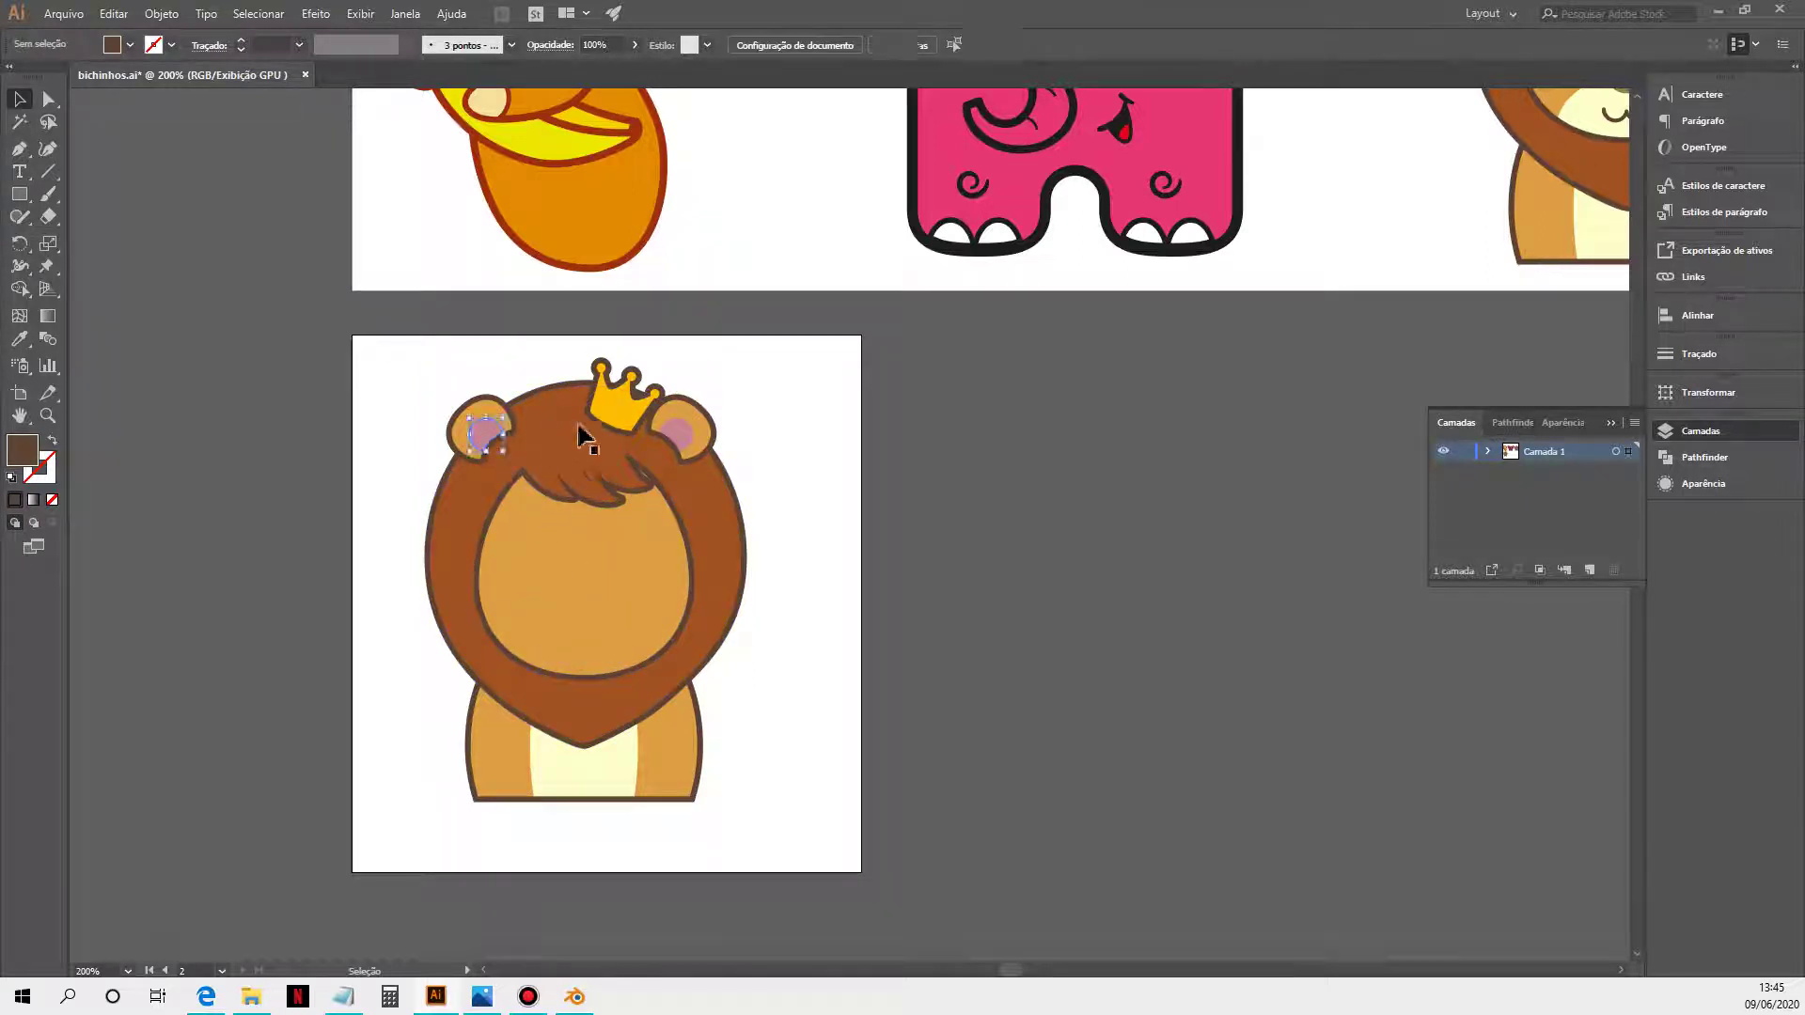
click(679, 438)
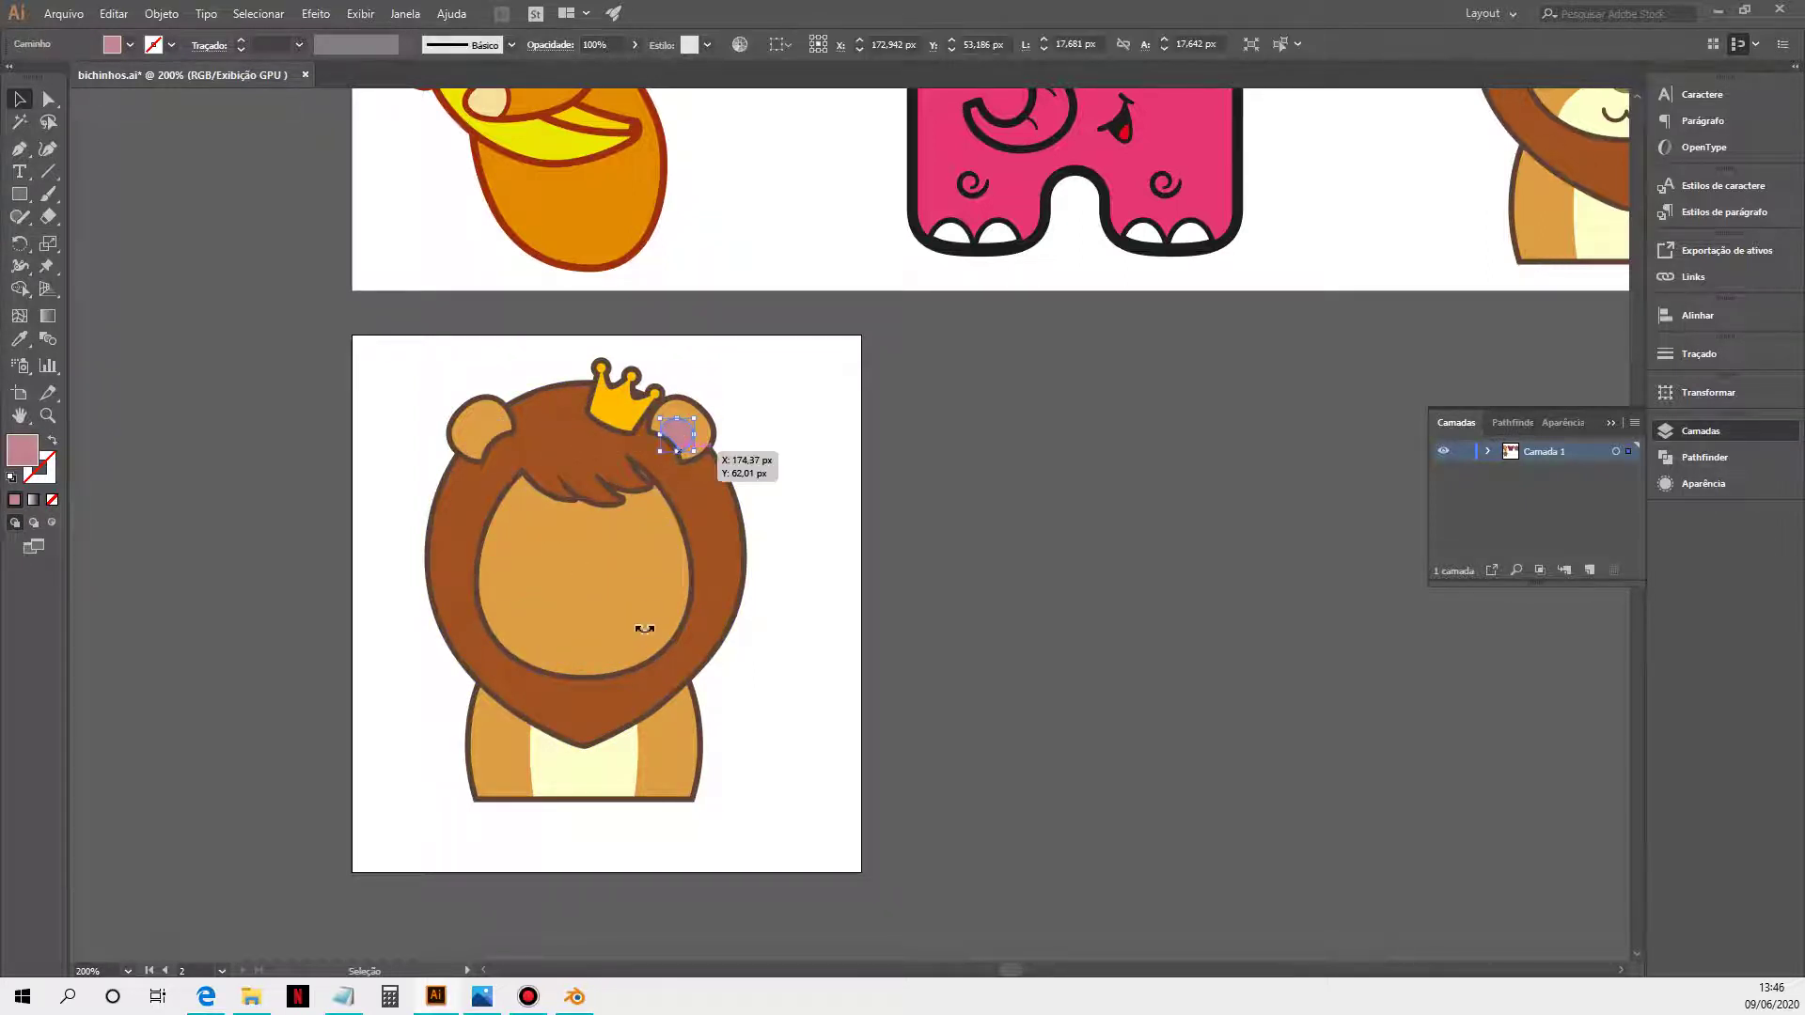
key(Delete)
Step: Delete the copied lion's orange face fill and cream belly patch
click(637, 563)
key(Delete)
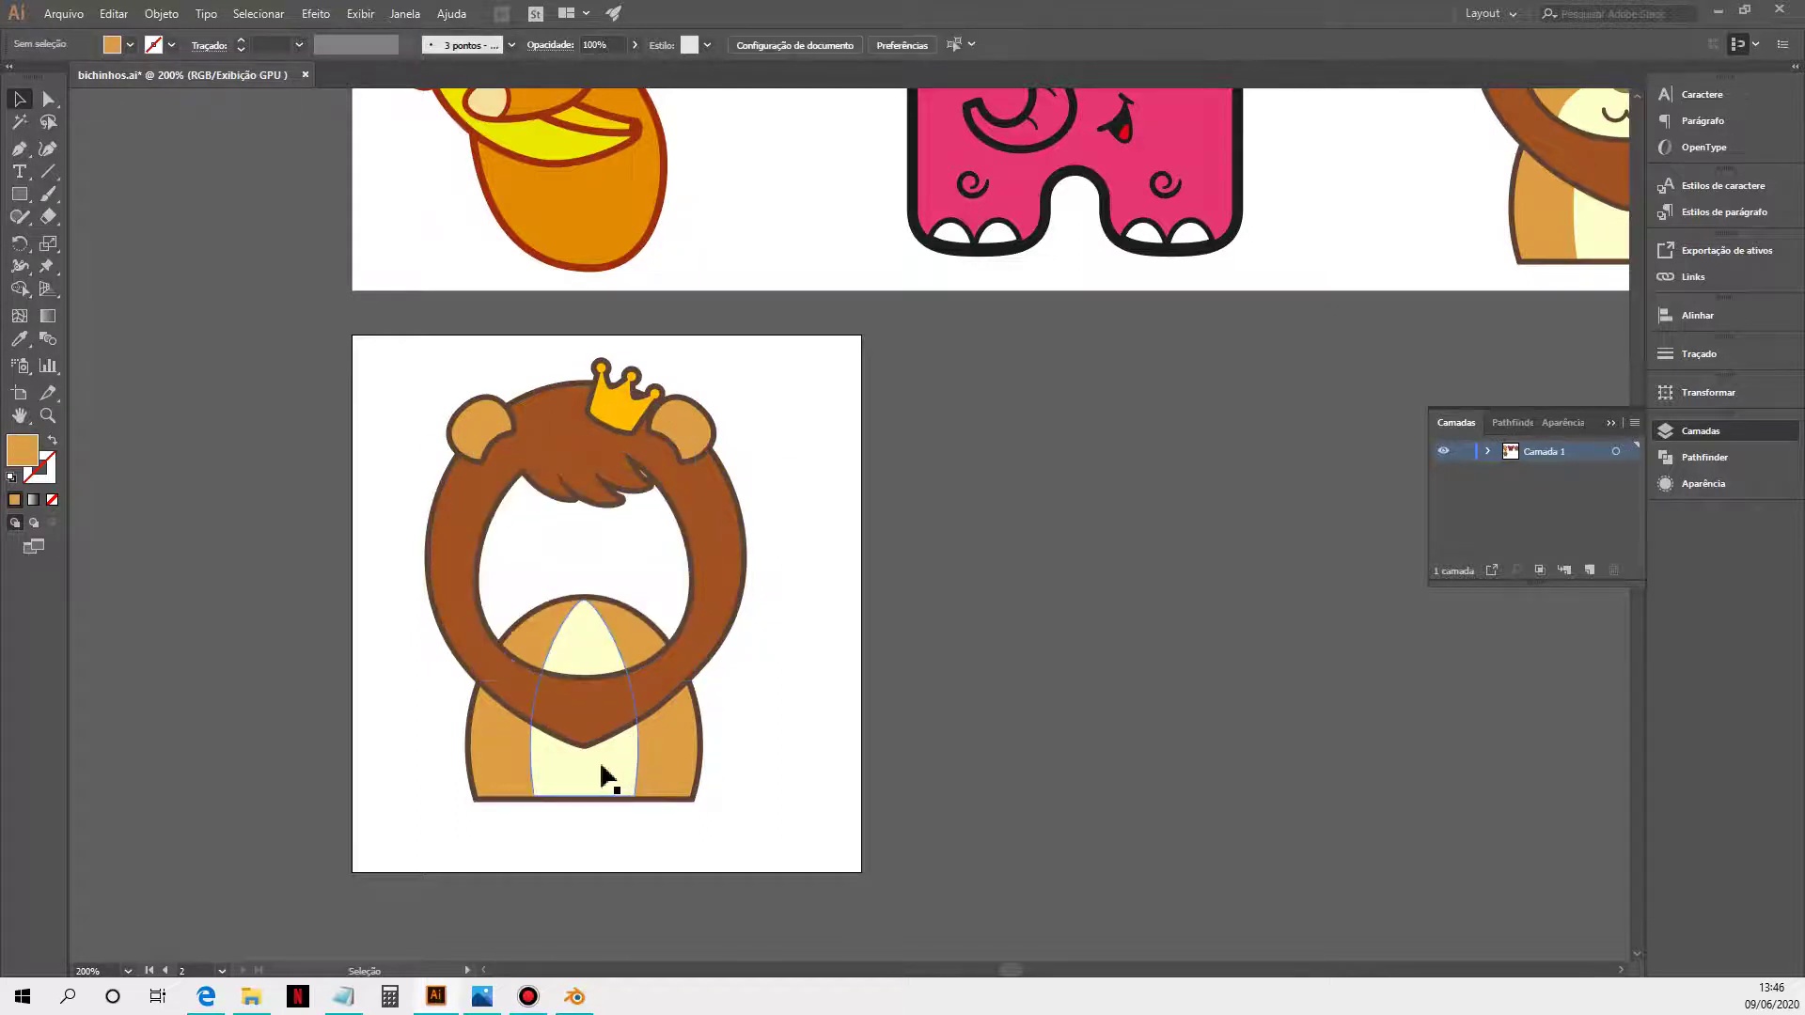
click(605, 774)
key(Delete)
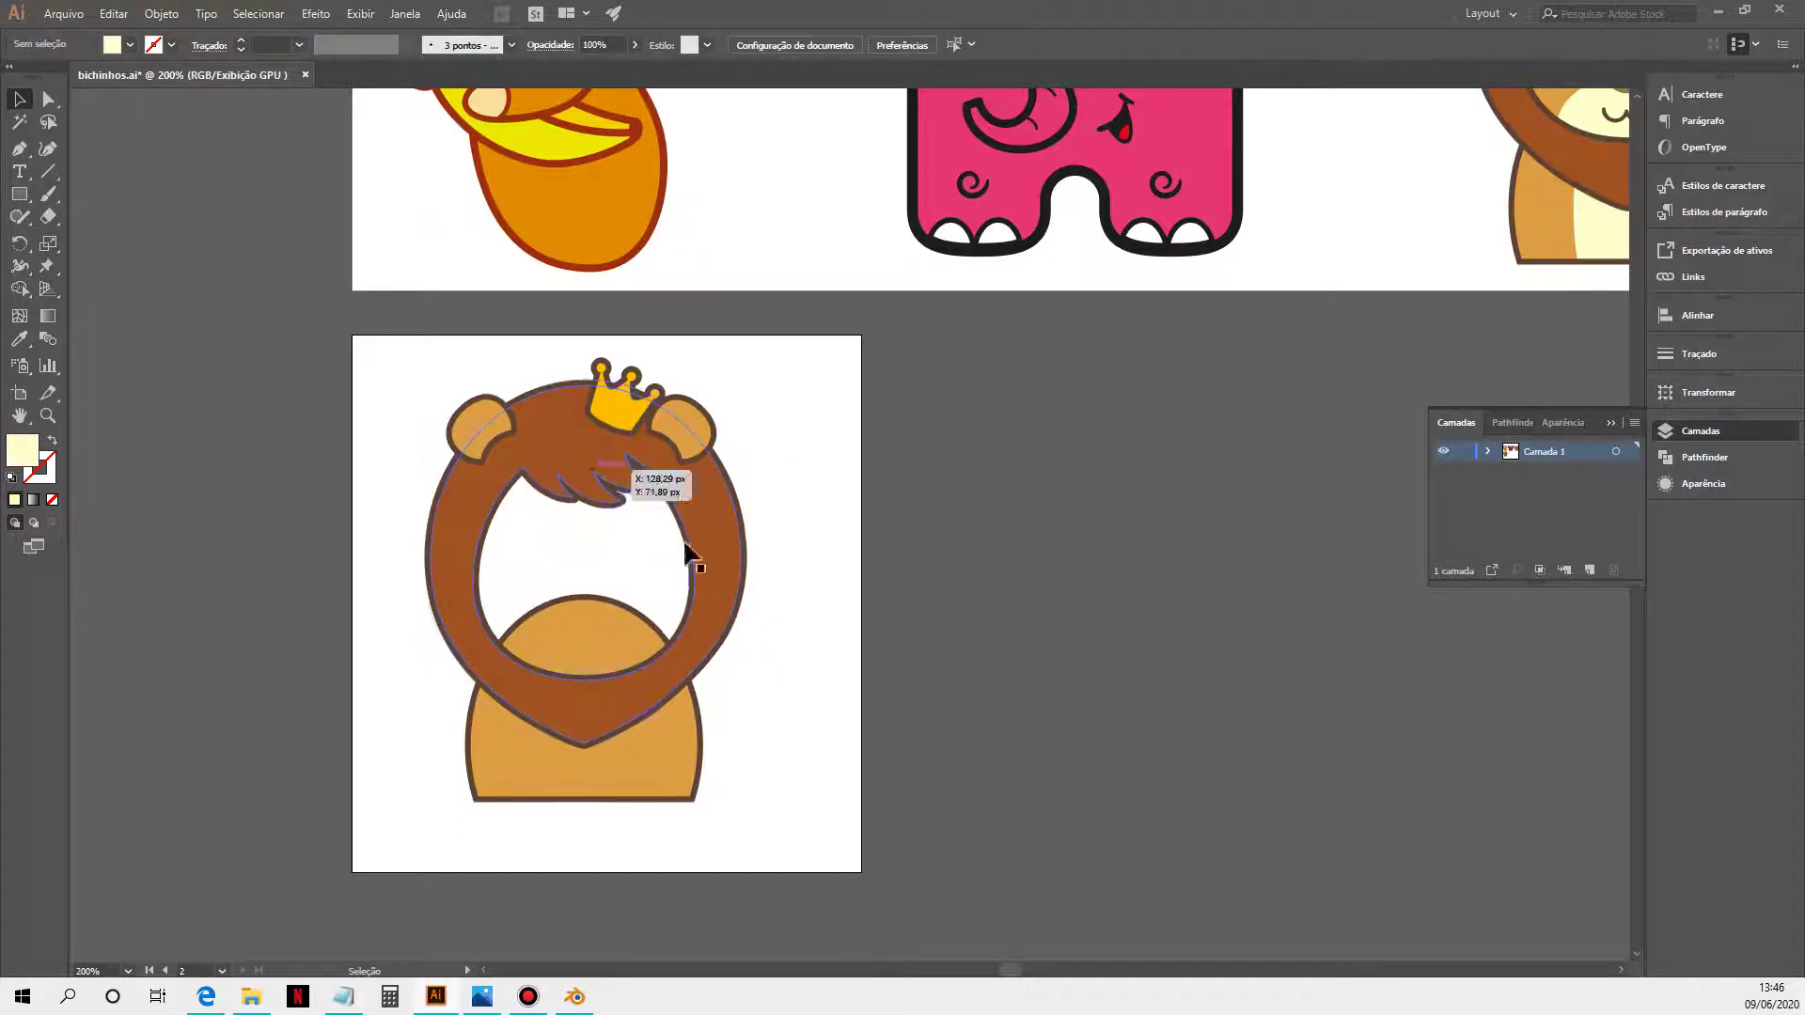
Step: Try to create a compound path from all remaining shapes of the copied lion
drag(814, 804, 397, 379)
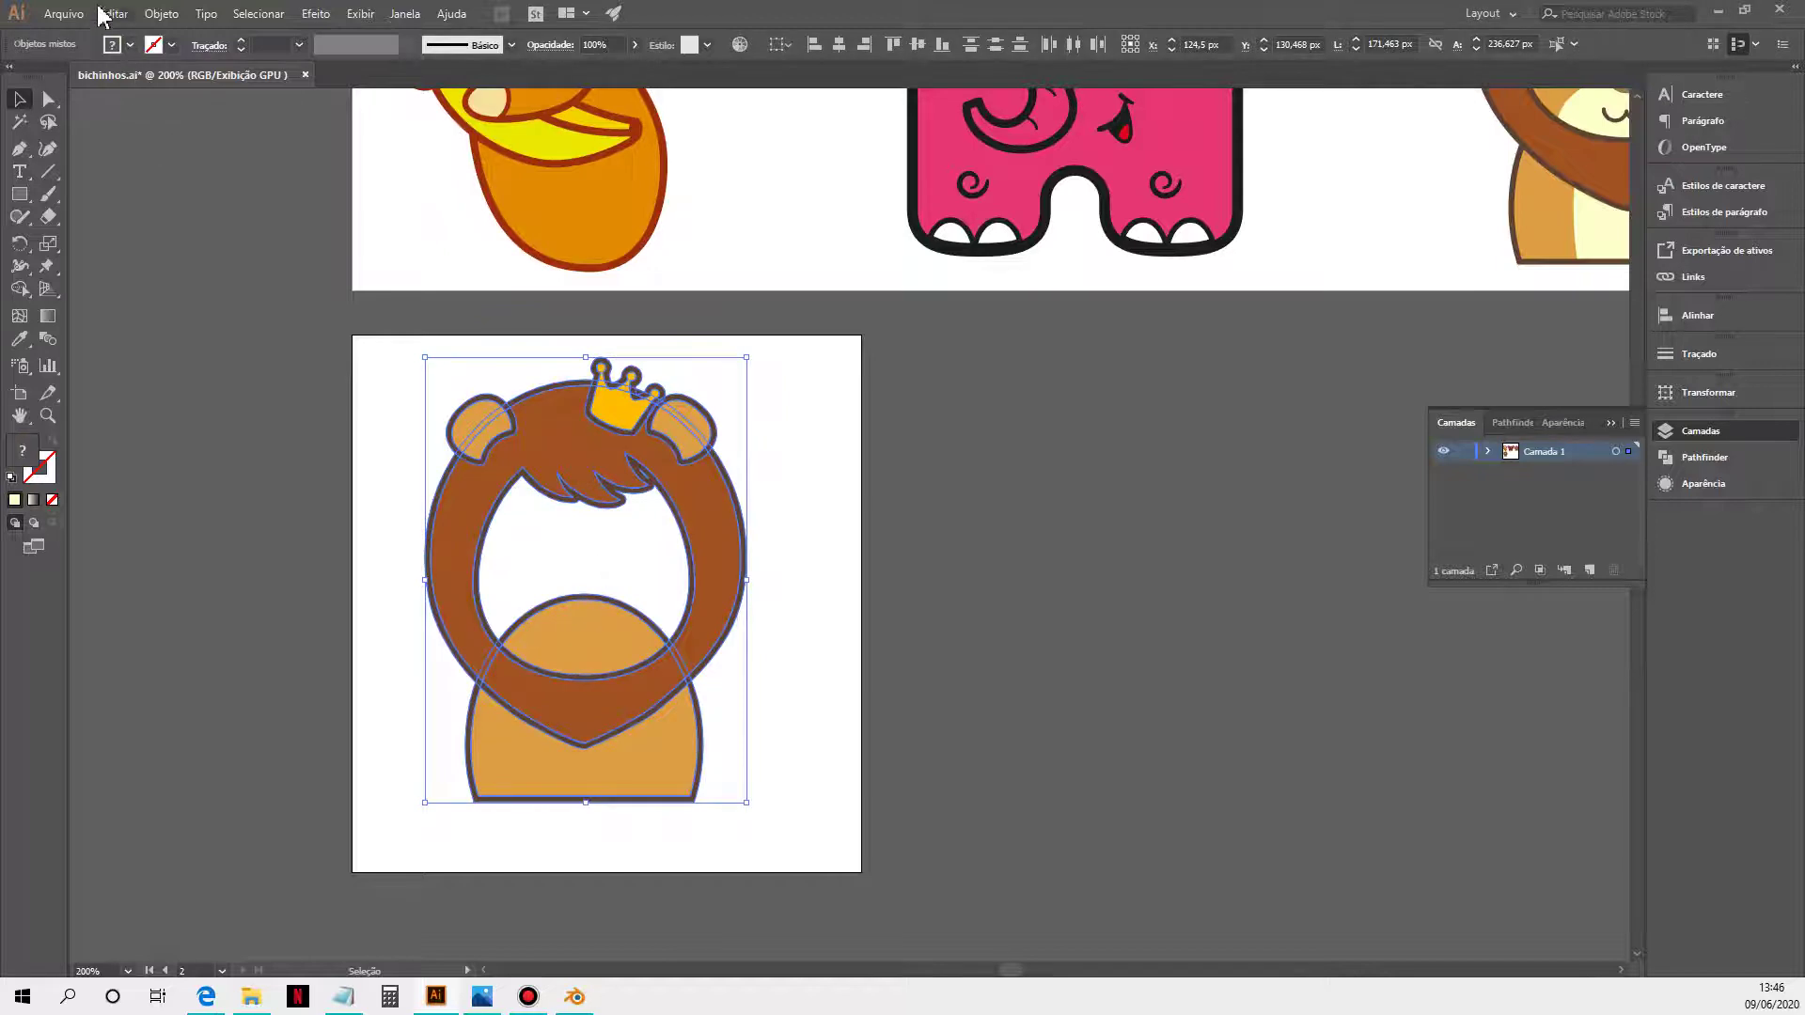
click(160, 13)
mouse_move(240, 675)
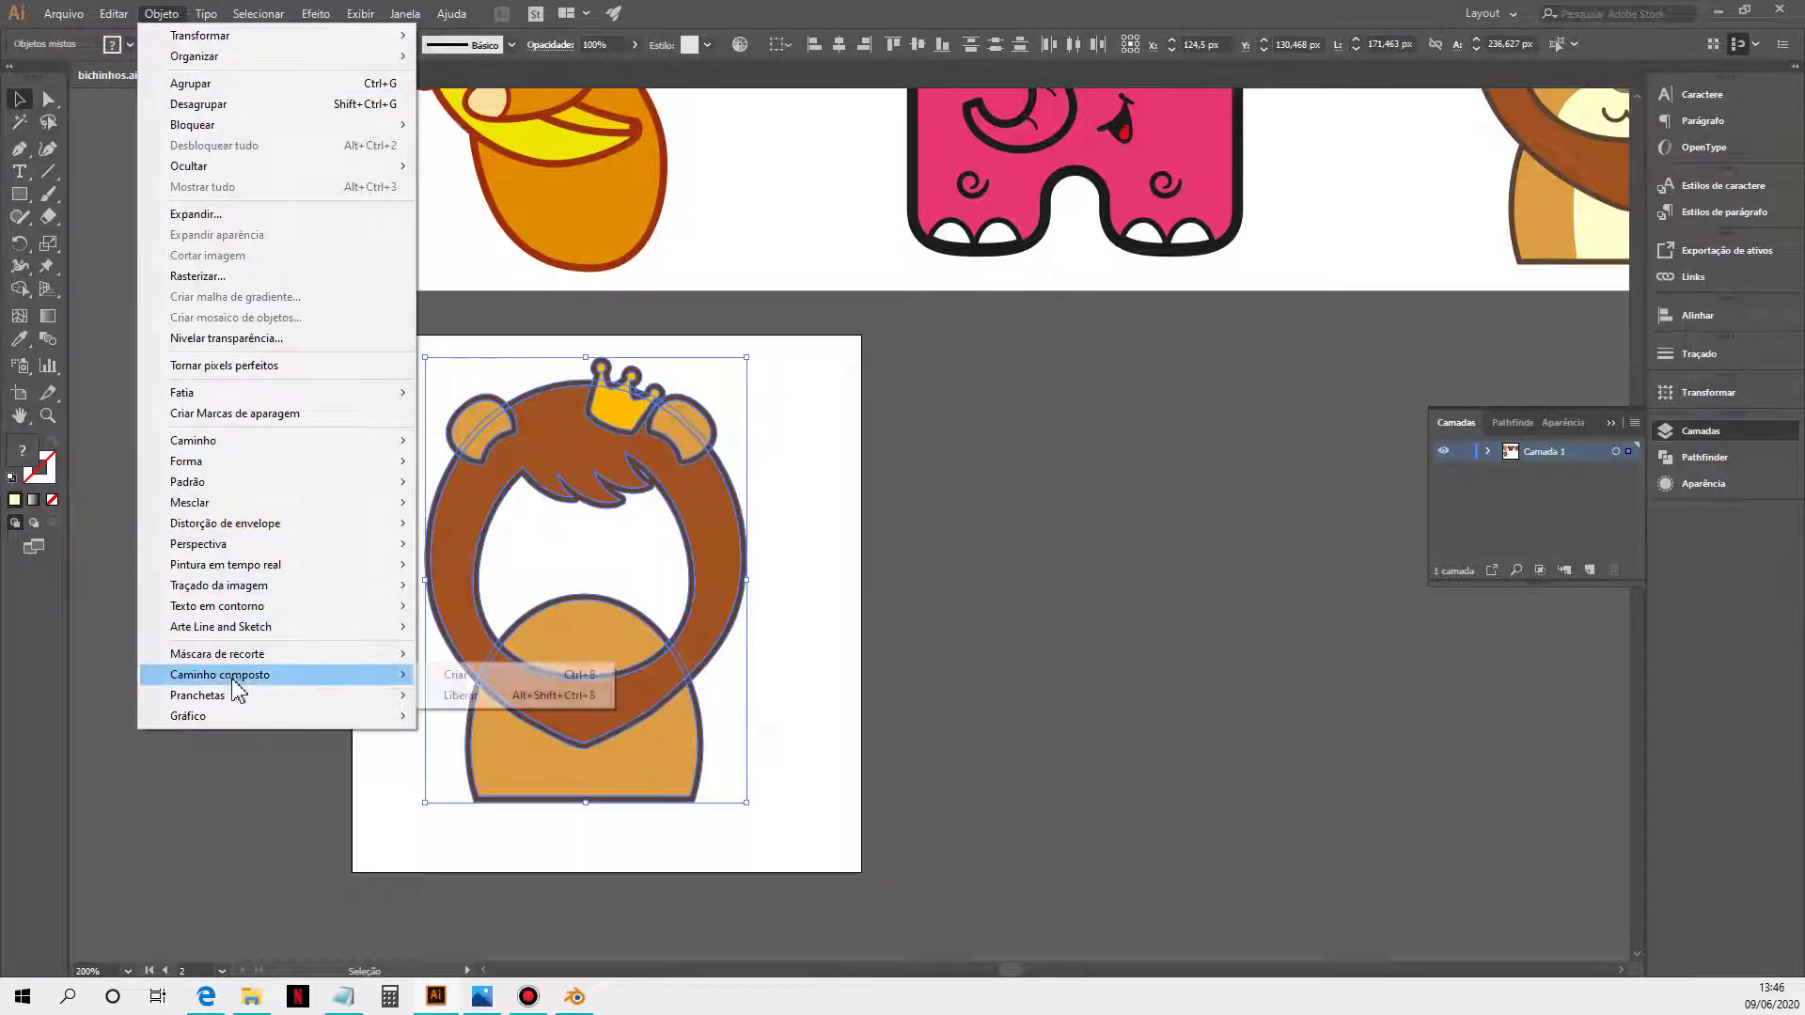
click(483, 675)
click(818, 516)
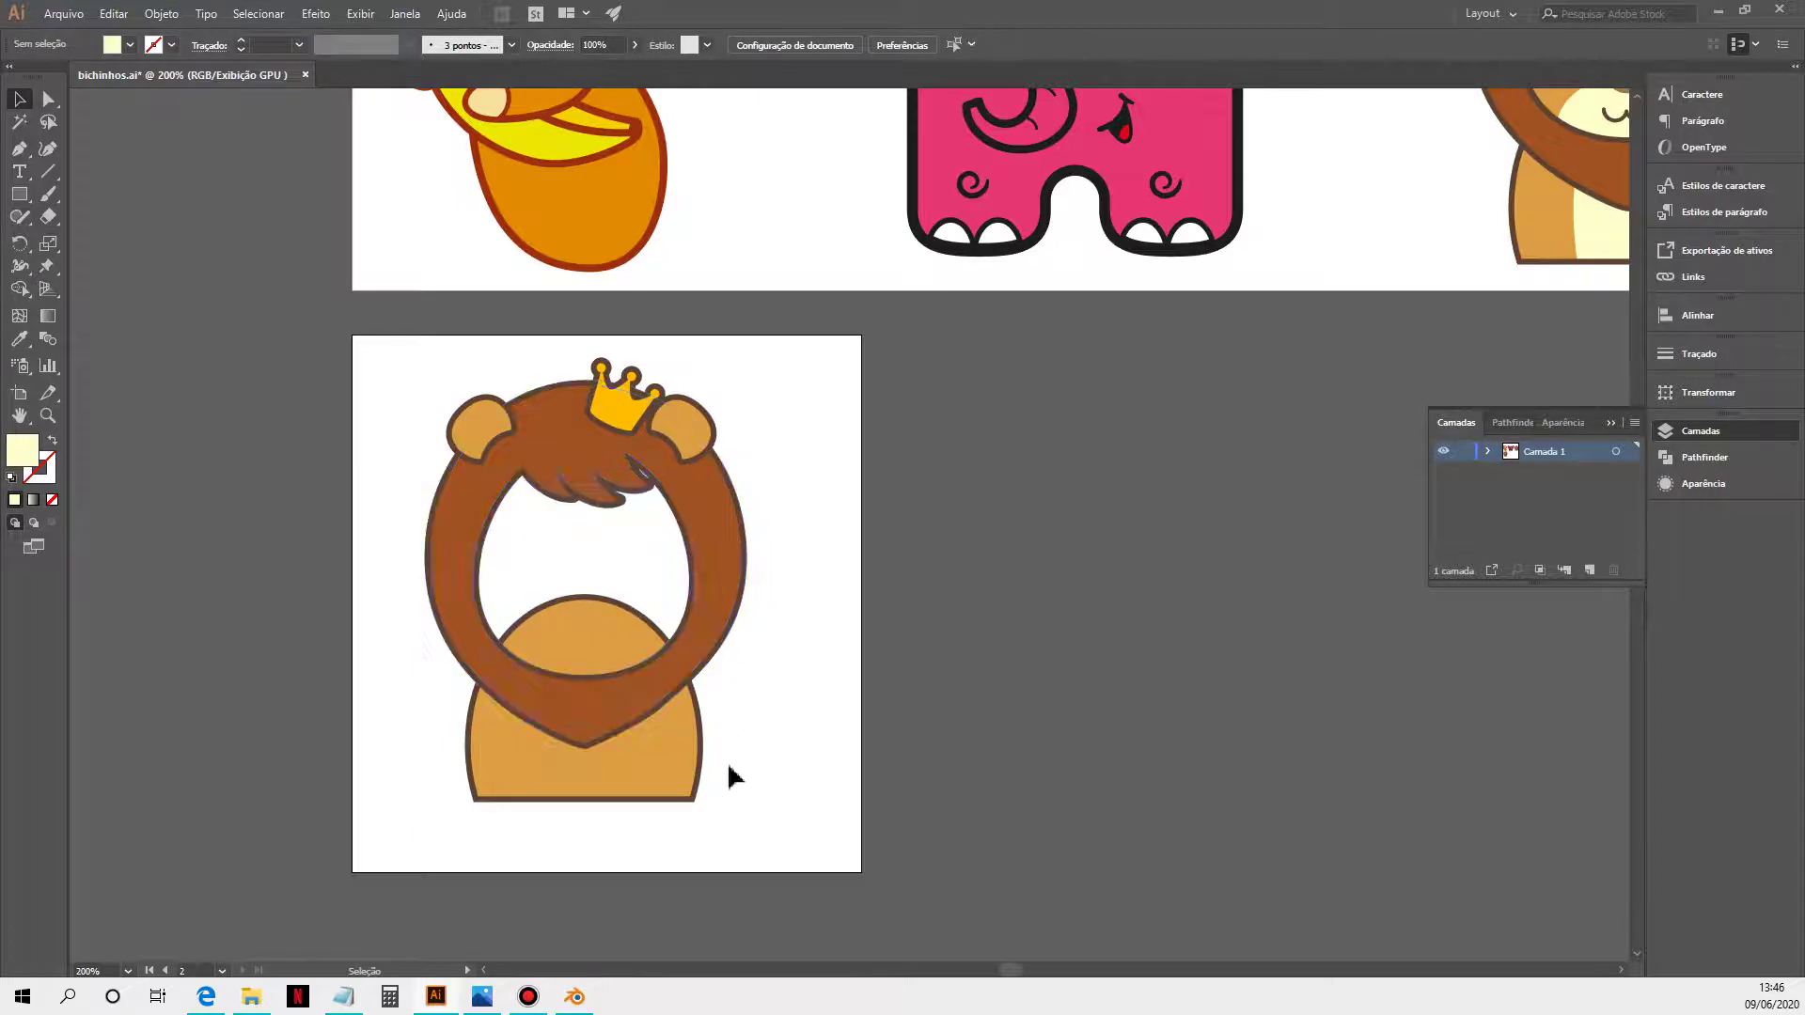
Step: Ungroup the lion's body and delete the body's orange fill and the mane's brown fill, keeping the dark outlines
click(669, 788)
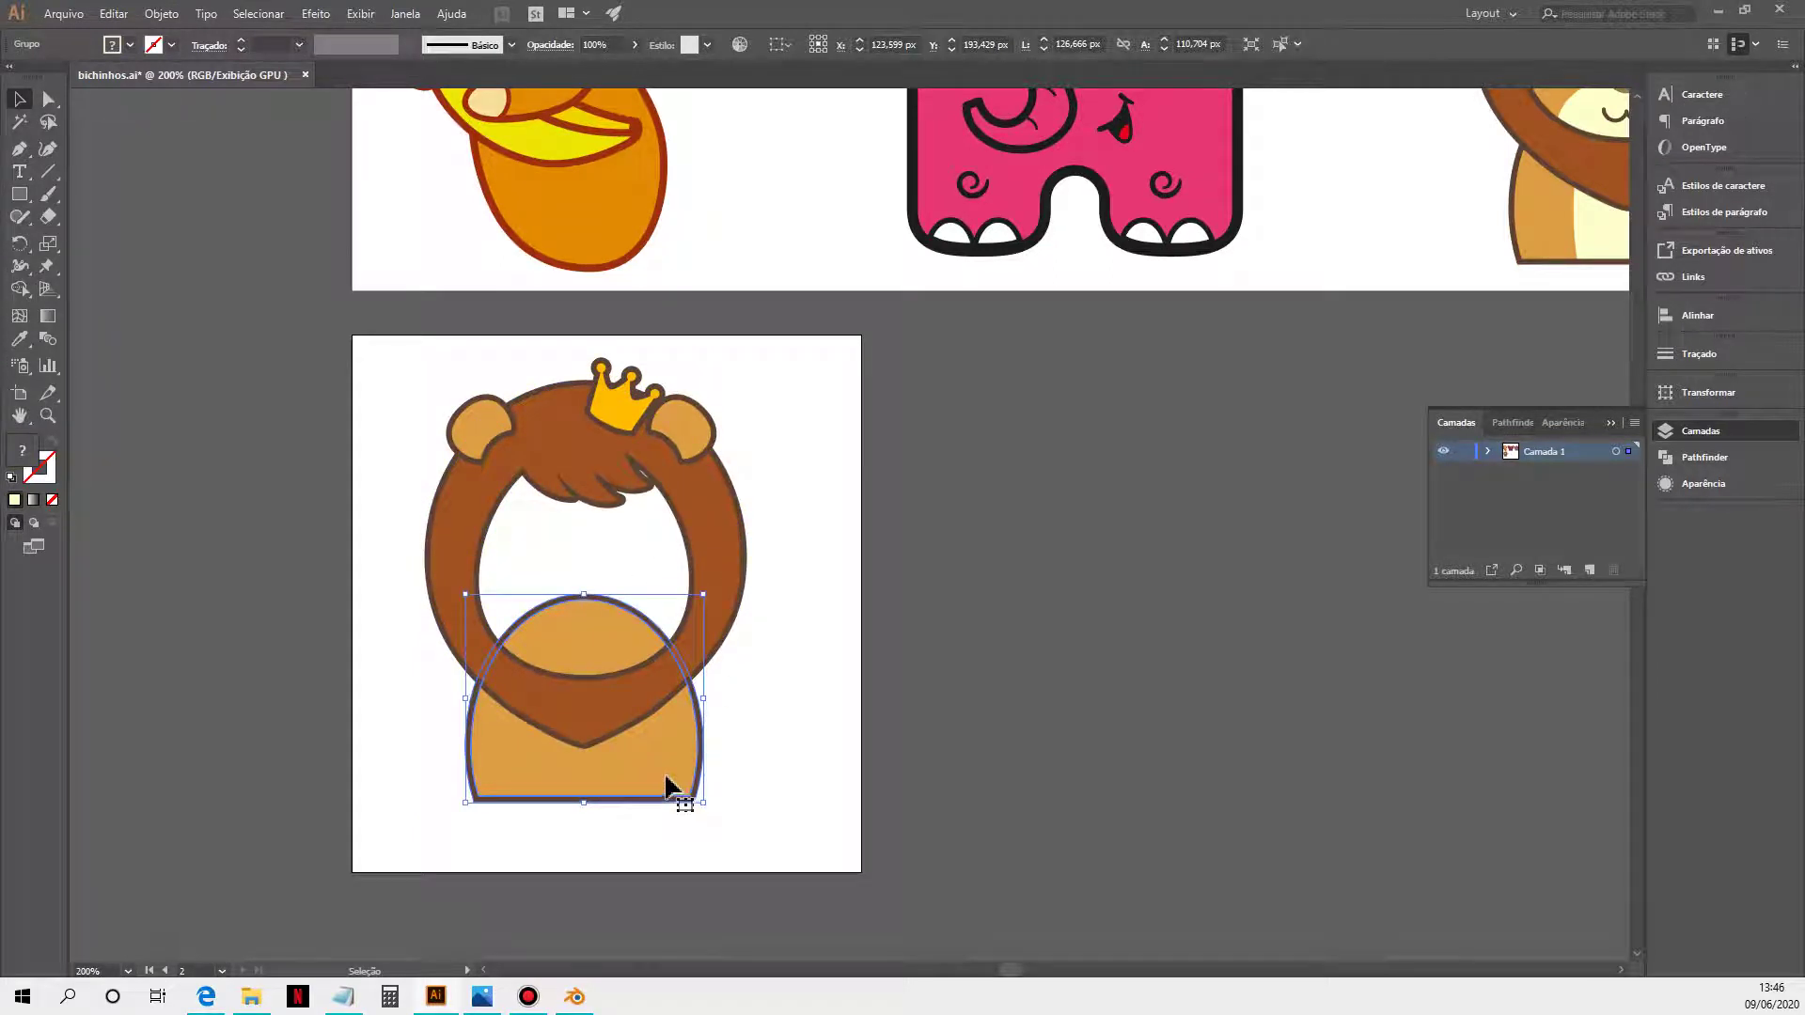
shift+click(697, 794)
click(573, 795)
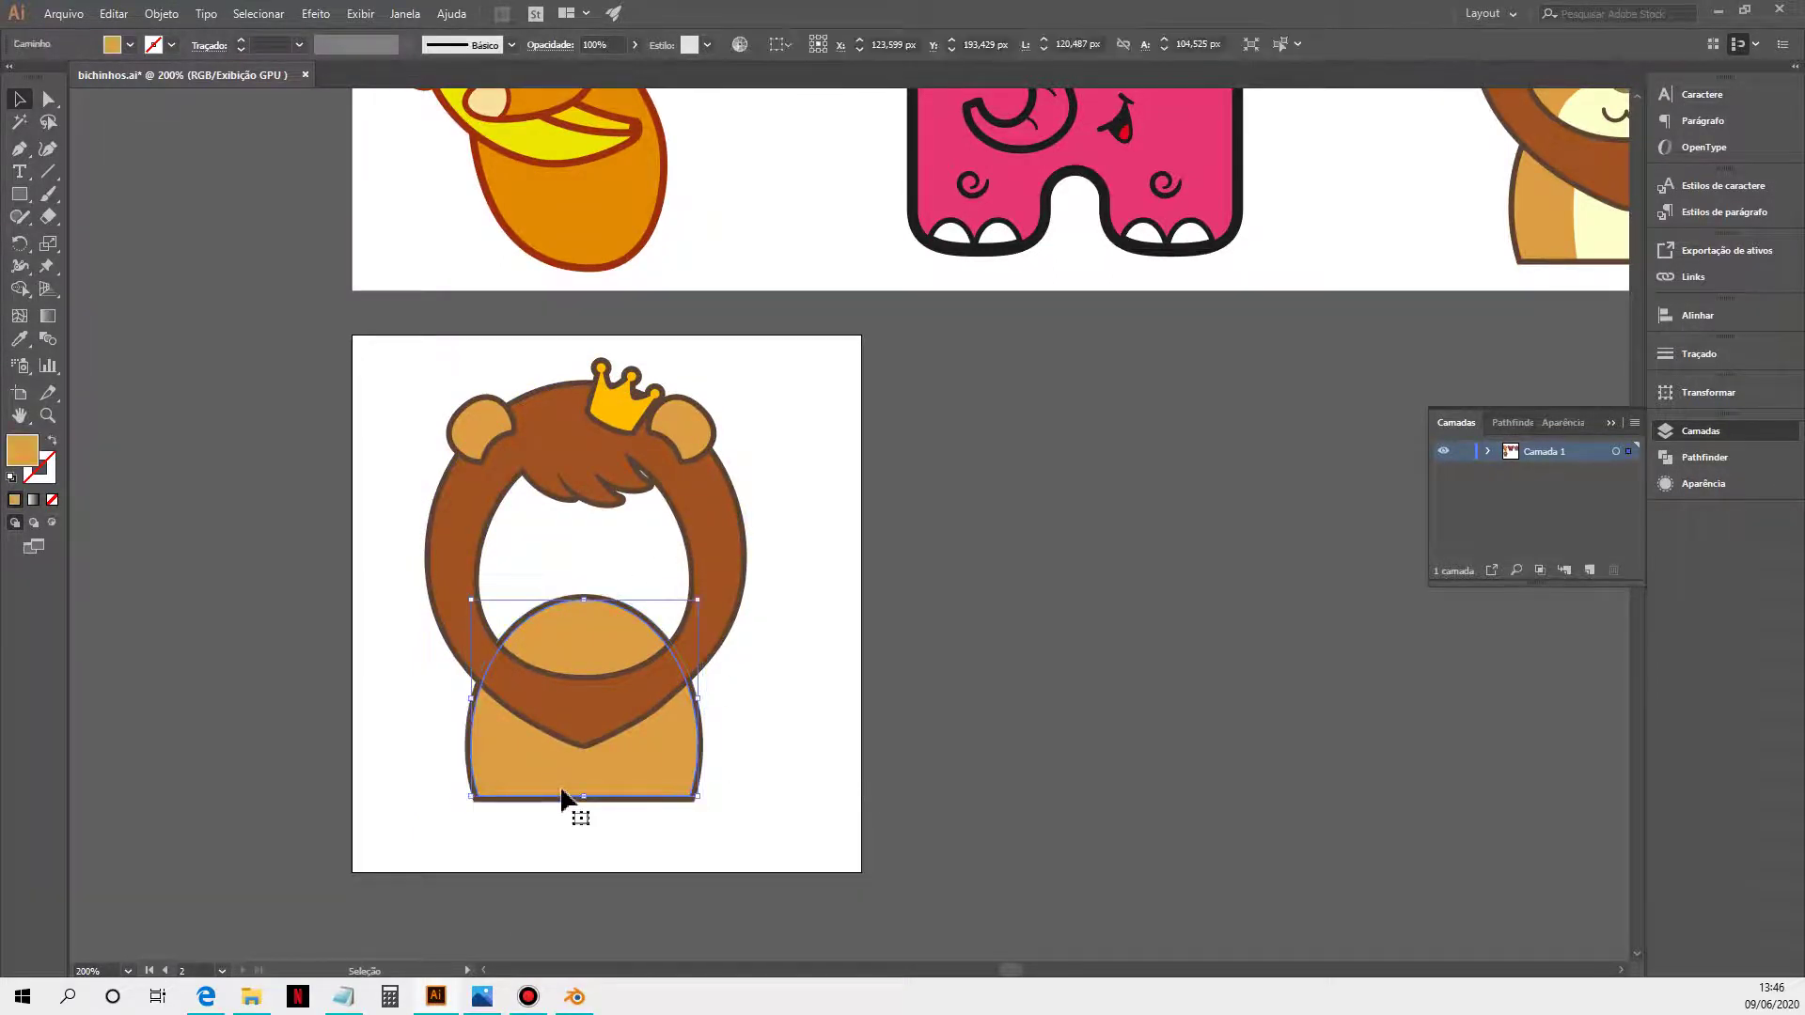
key(Delete)
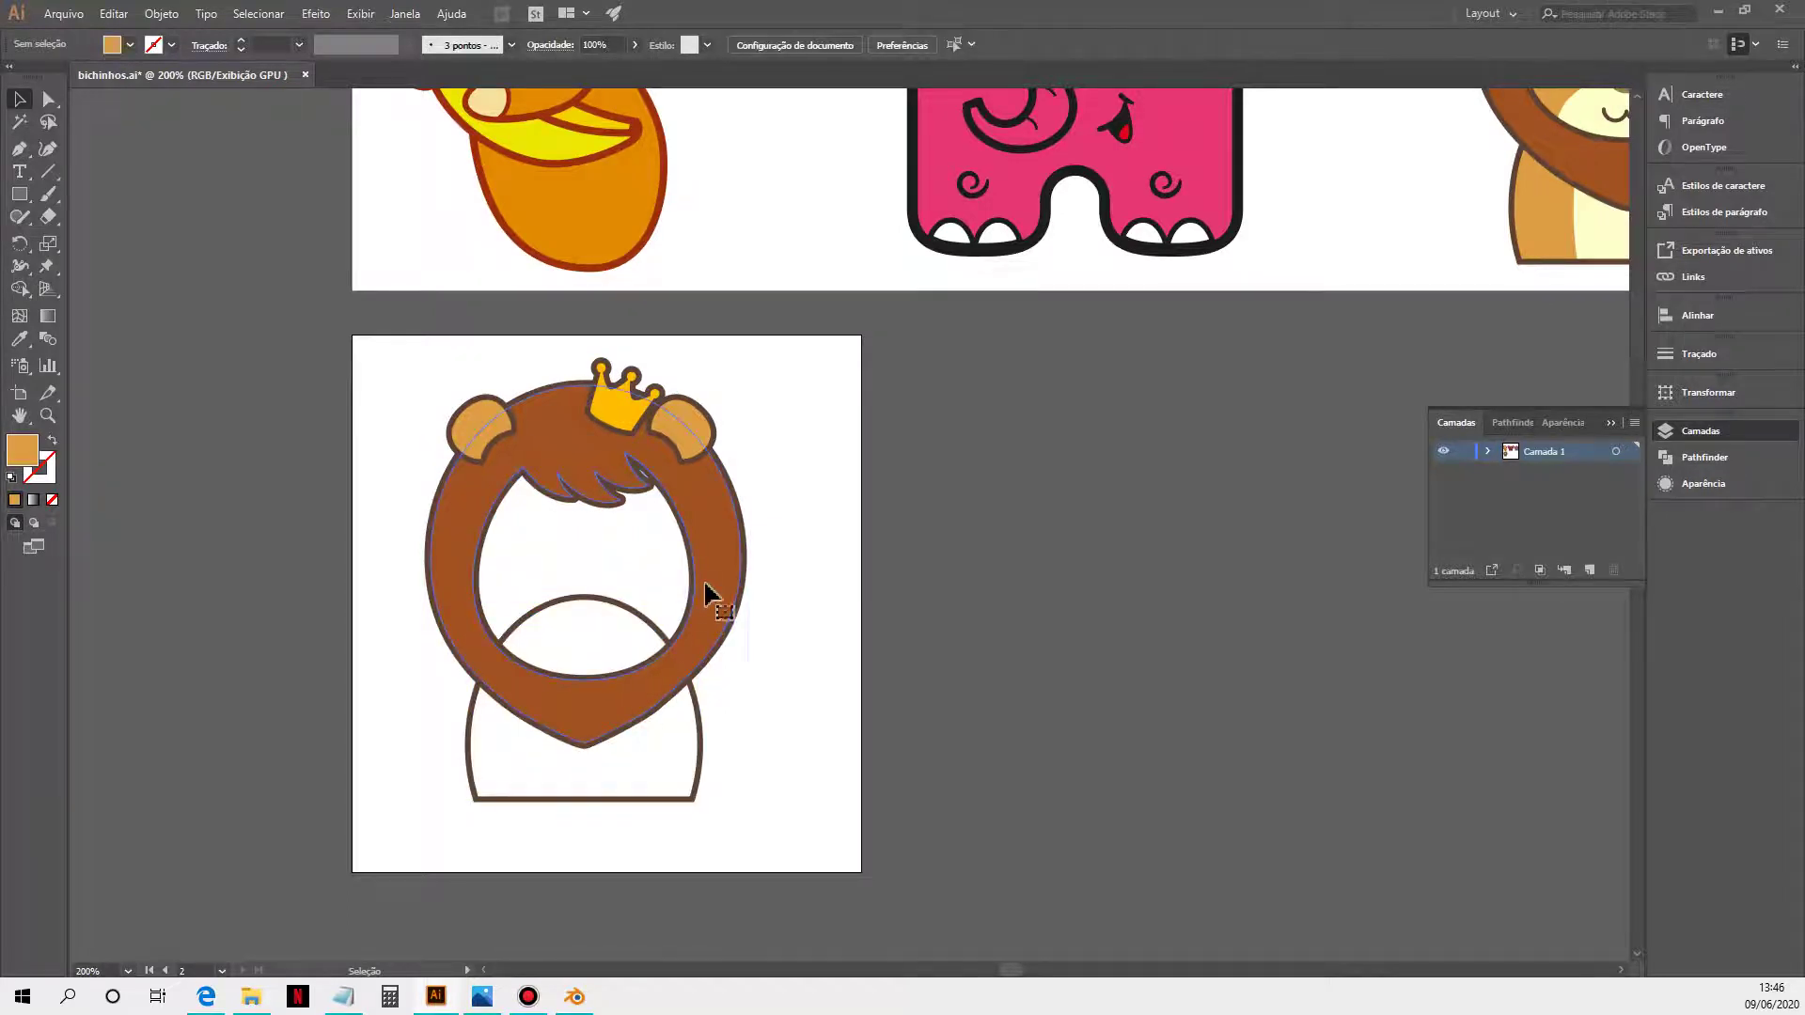
click(706, 592)
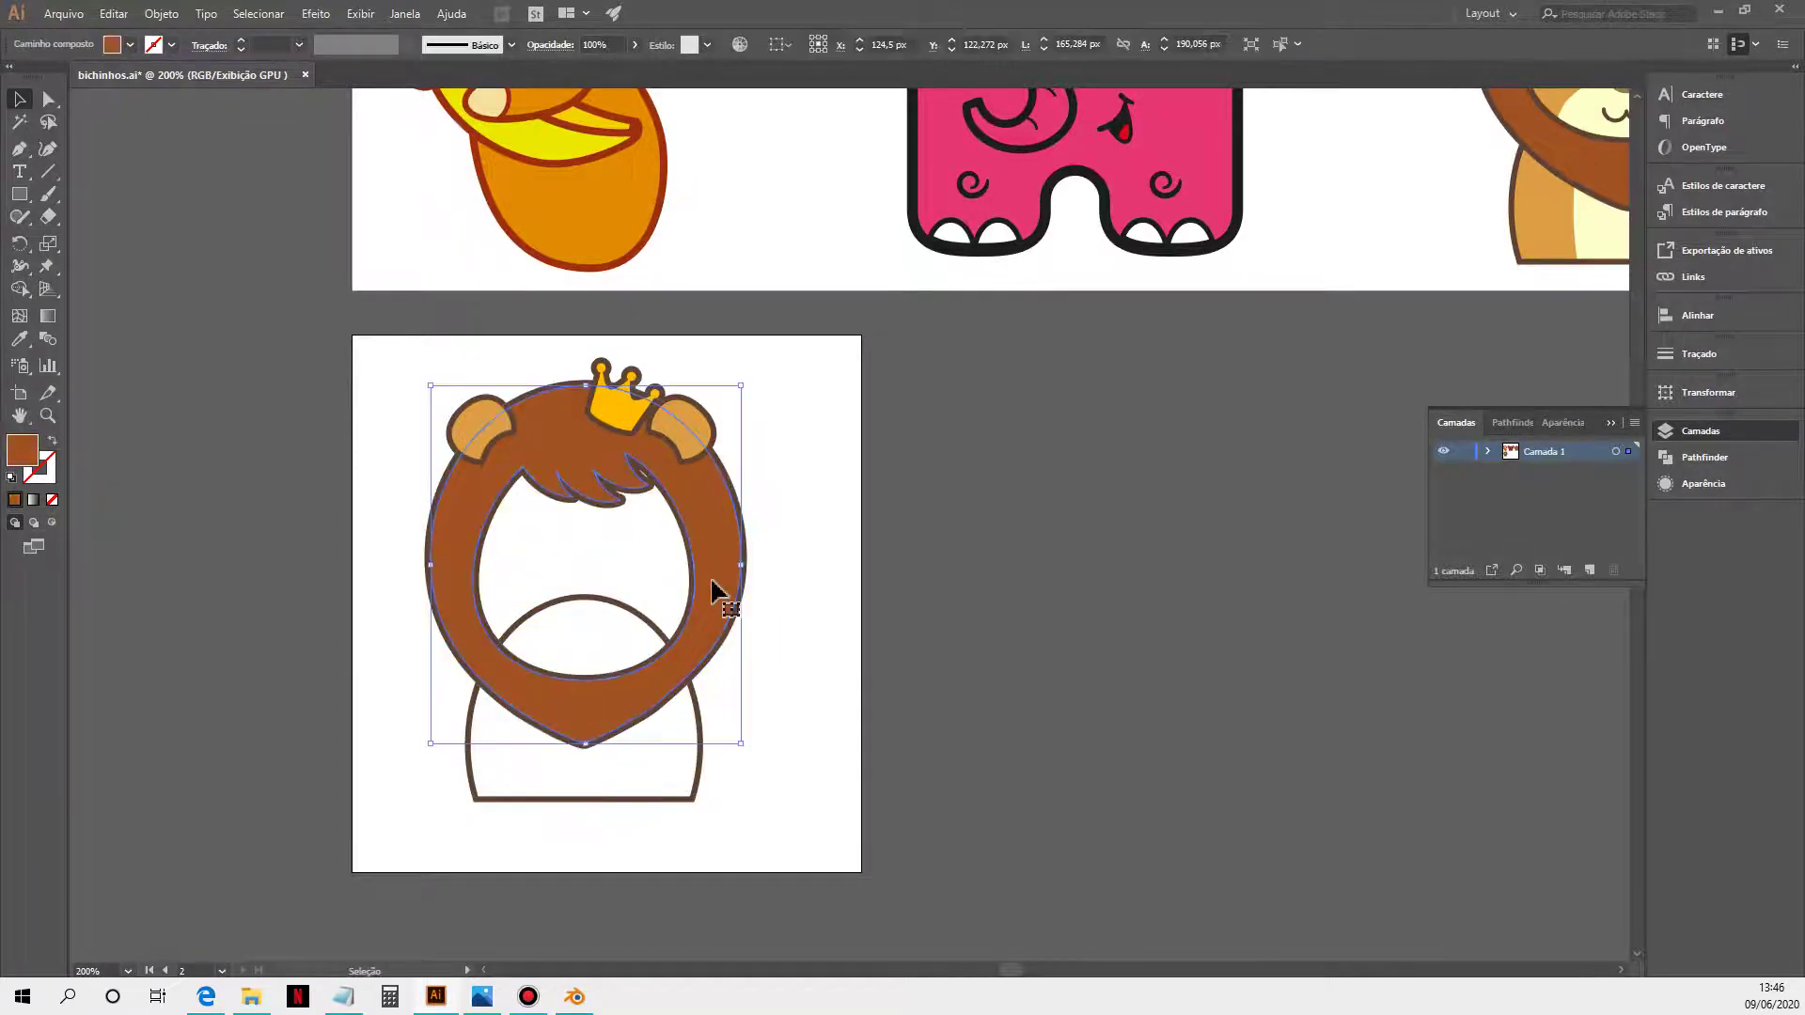
key(Delete)
Step: Delete the orange fills of both ears and the crown's yellow fill from the copied lion, keeping their dark outlines
click(700, 434)
shift+click(612, 405)
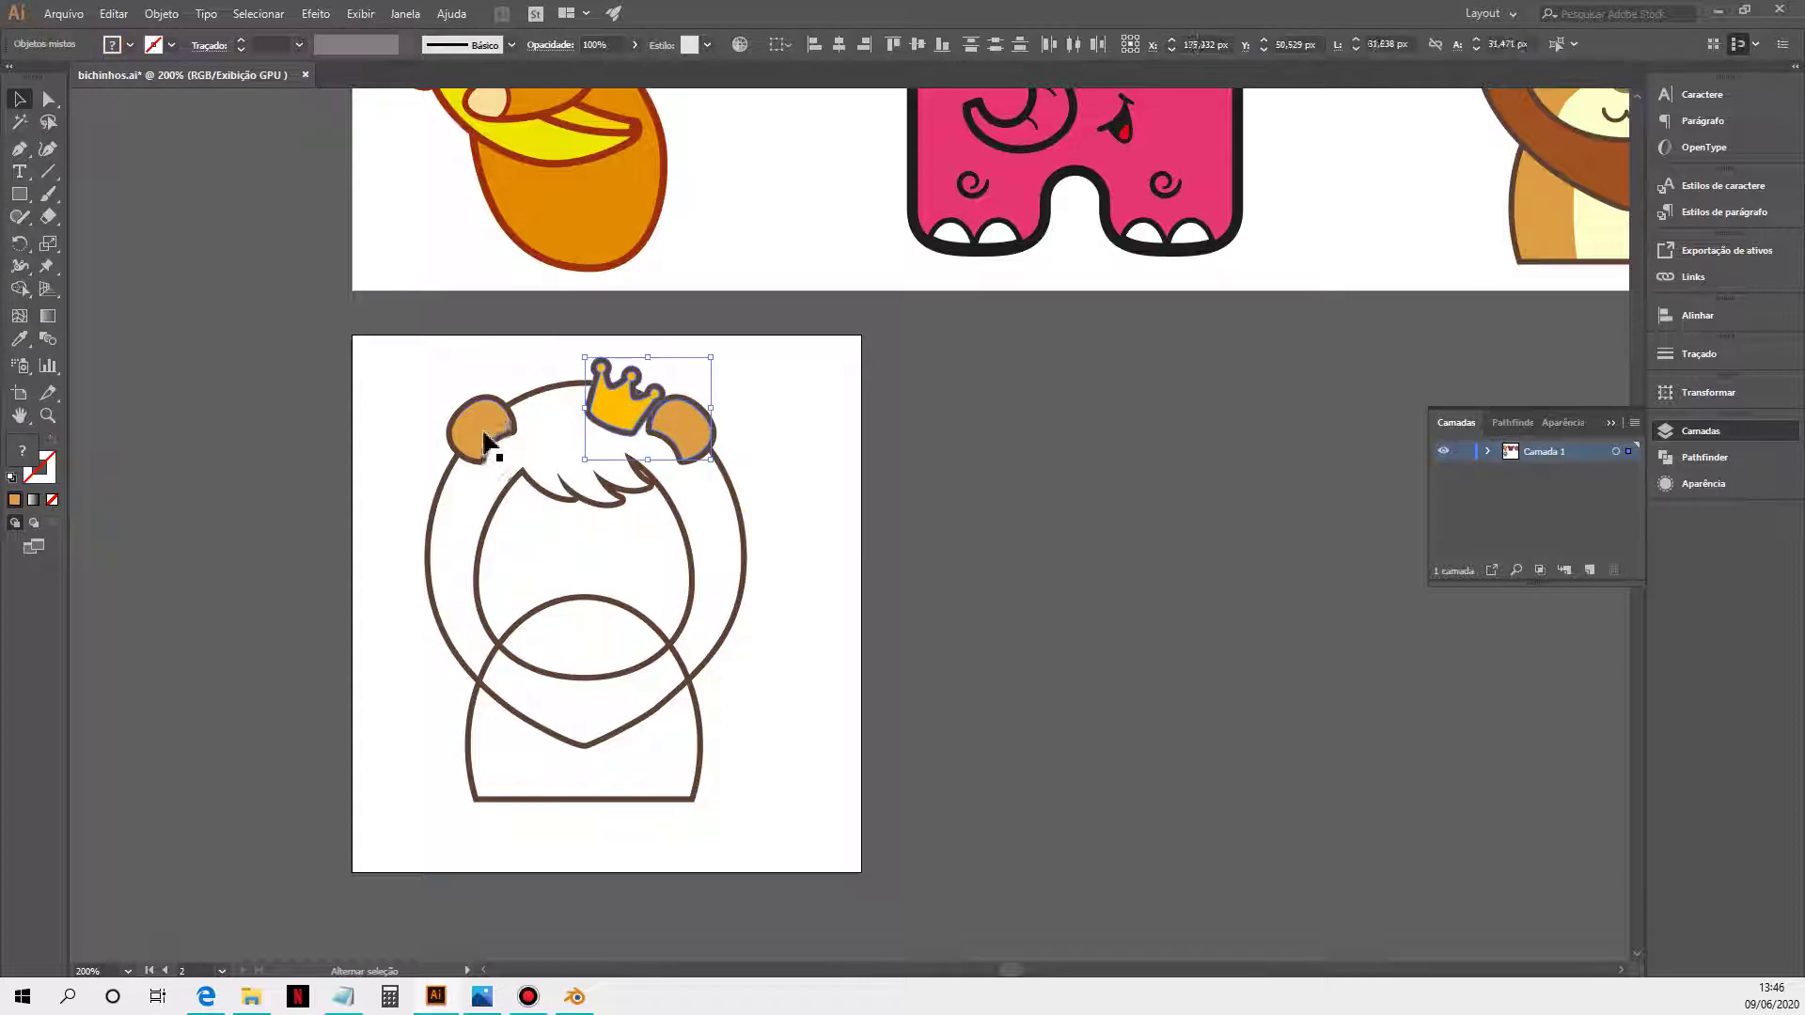
shift+click(482, 435)
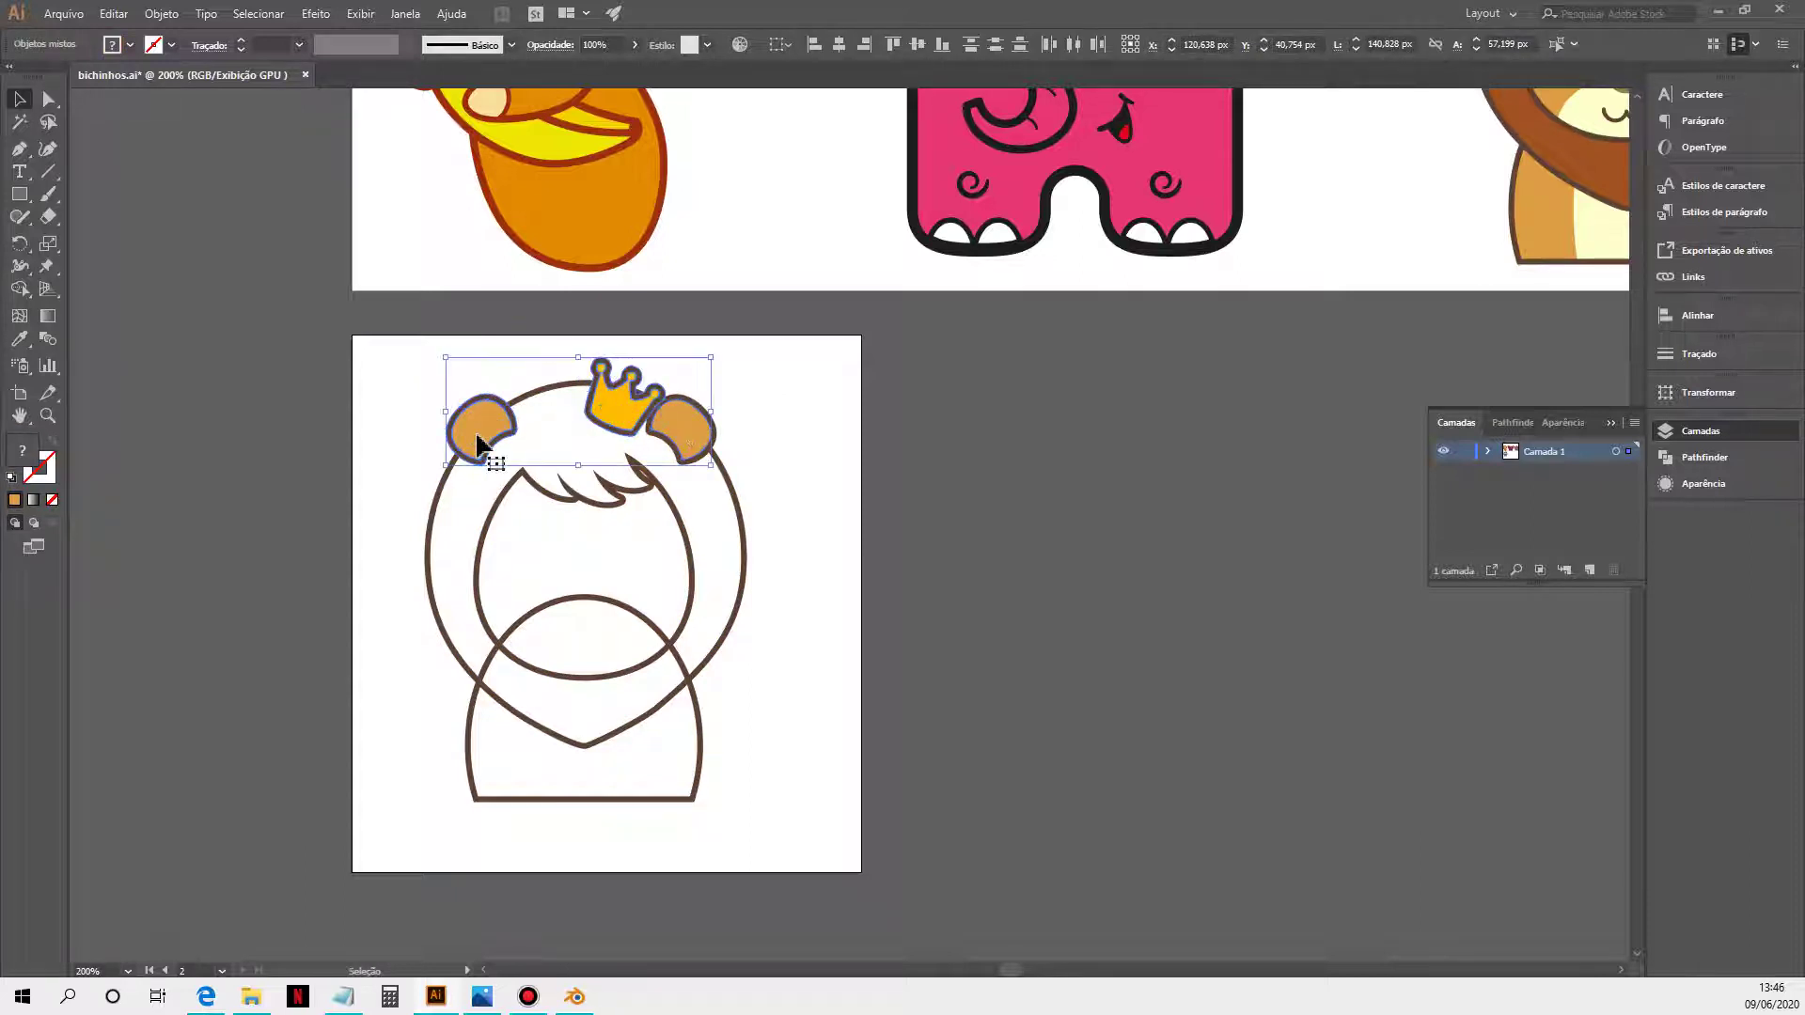
click(916, 479)
click(490, 435)
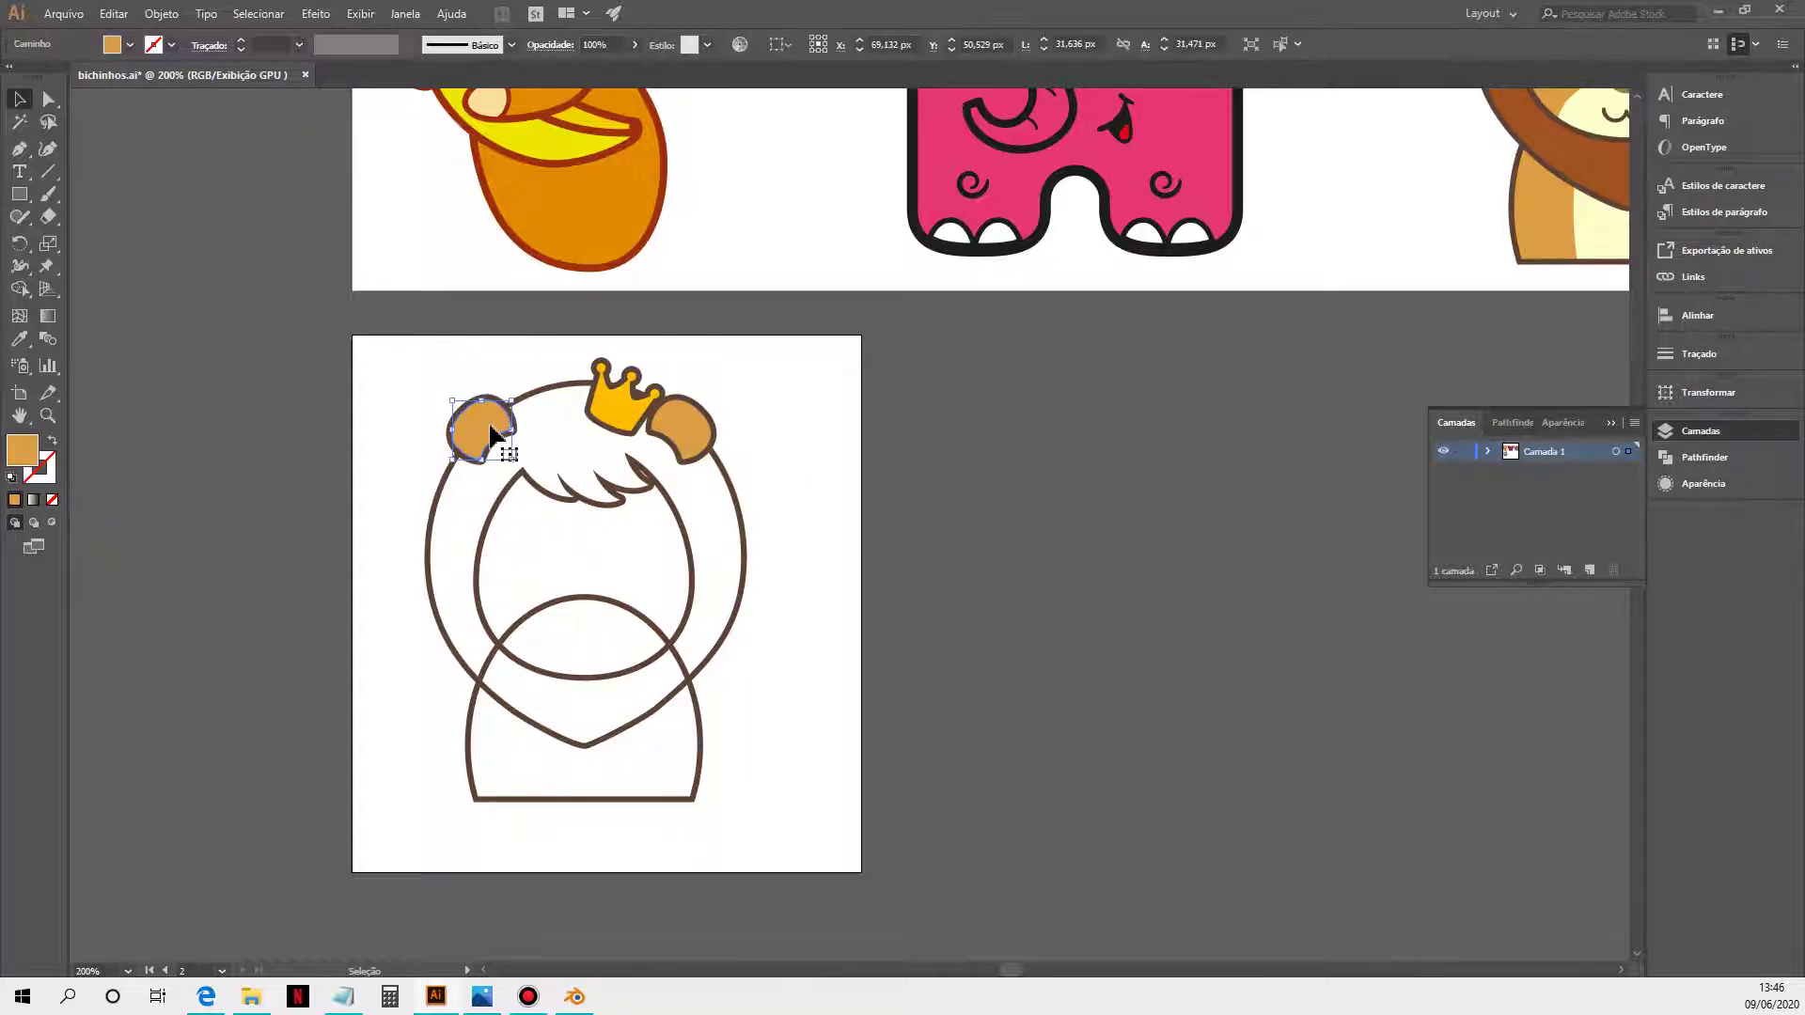
drag(491, 435, 621, 429)
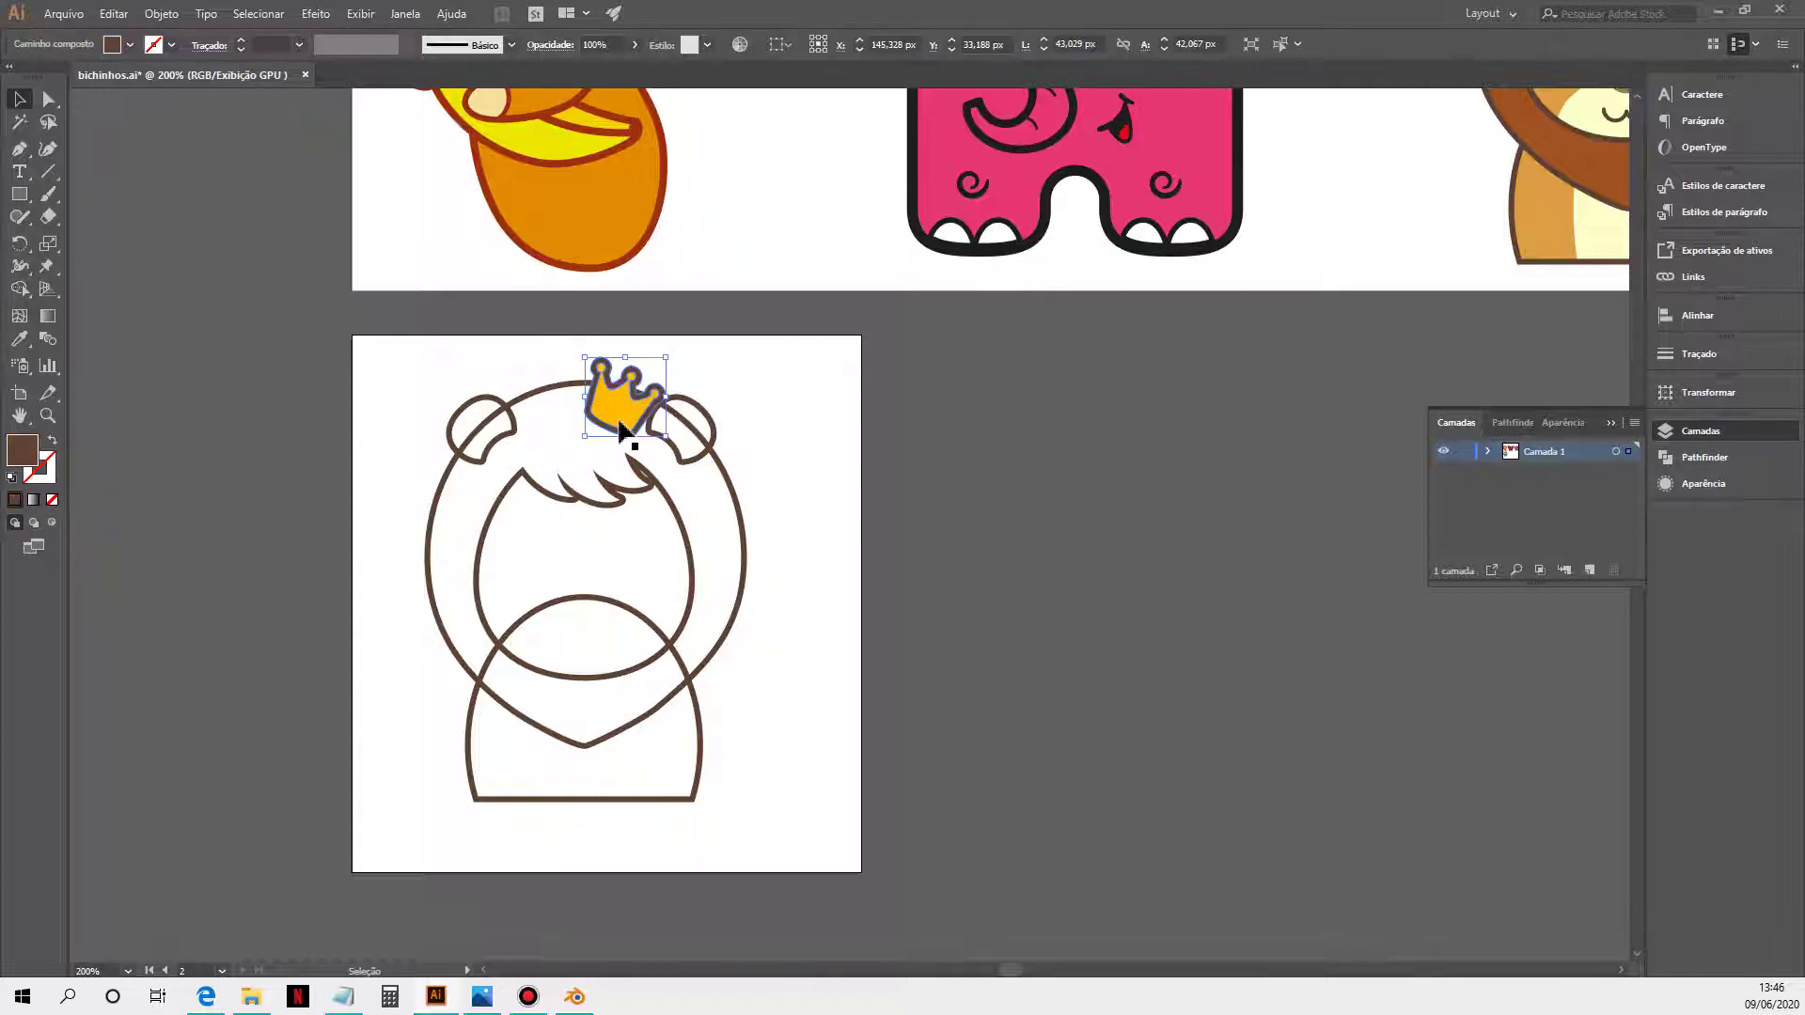
click(950, 879)
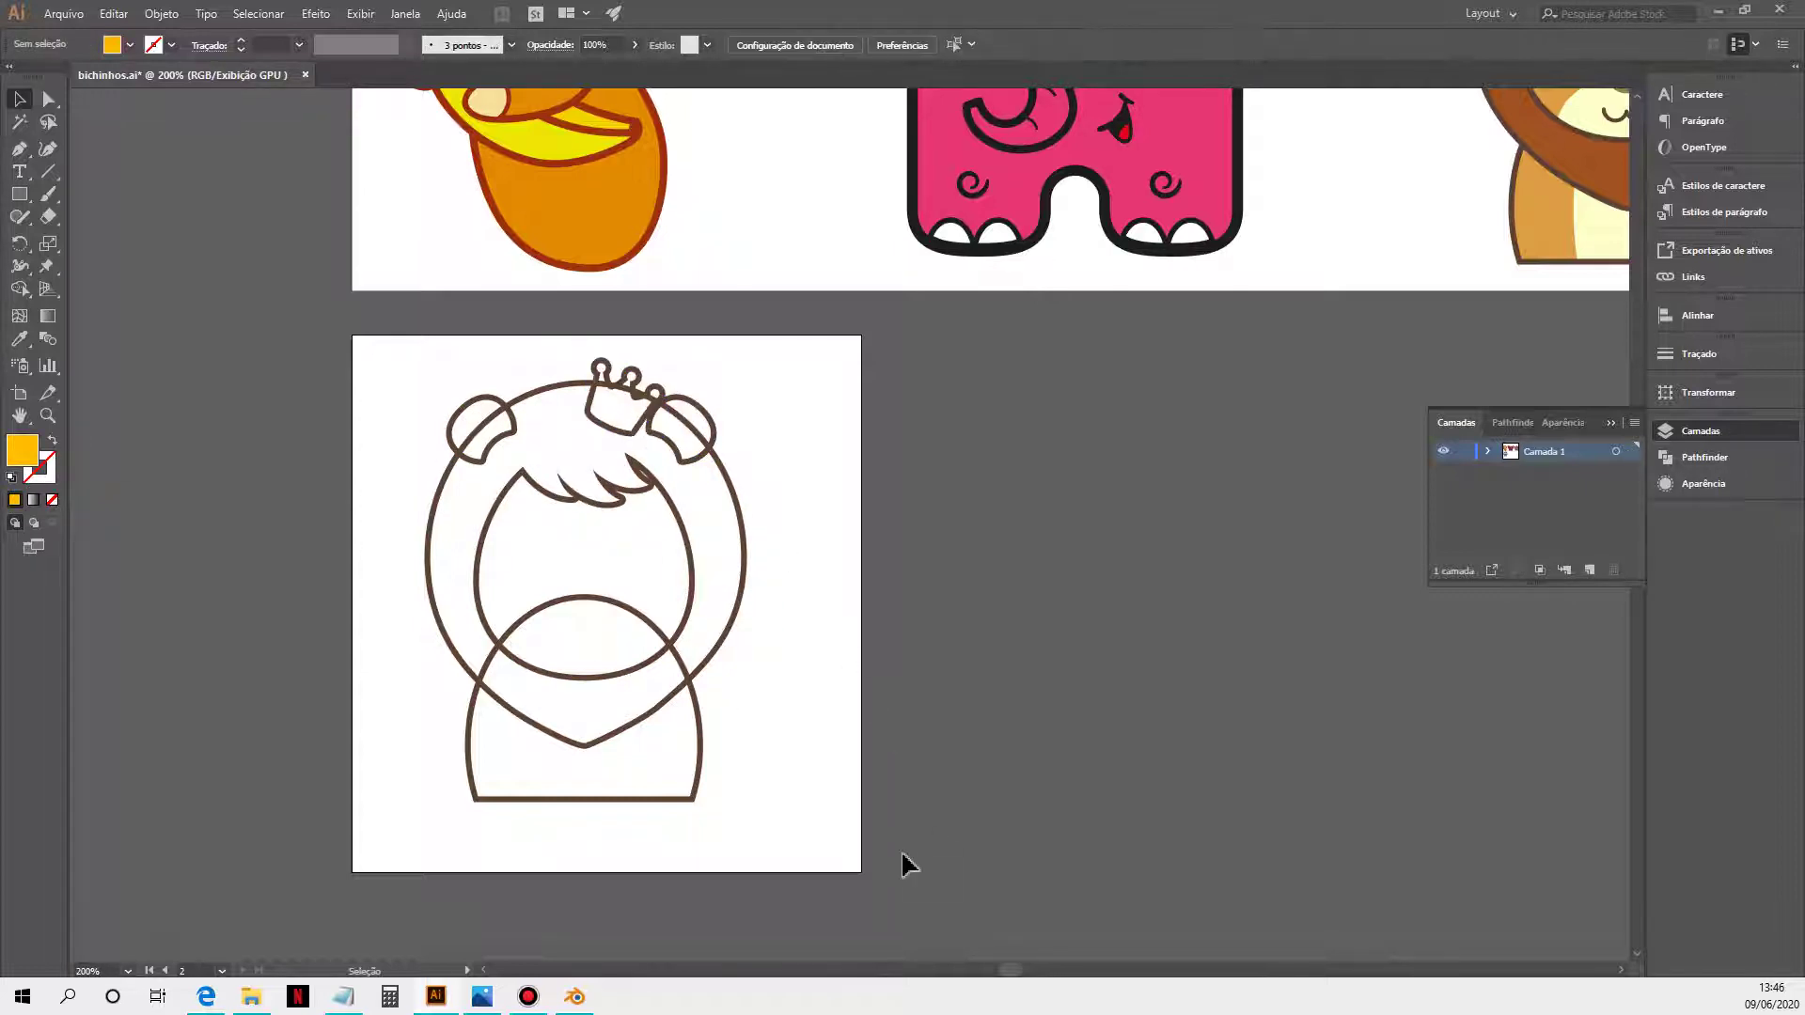
Step: Select all outlines of the copied lion and release their compound paths
drag(363, 351, 588, 584)
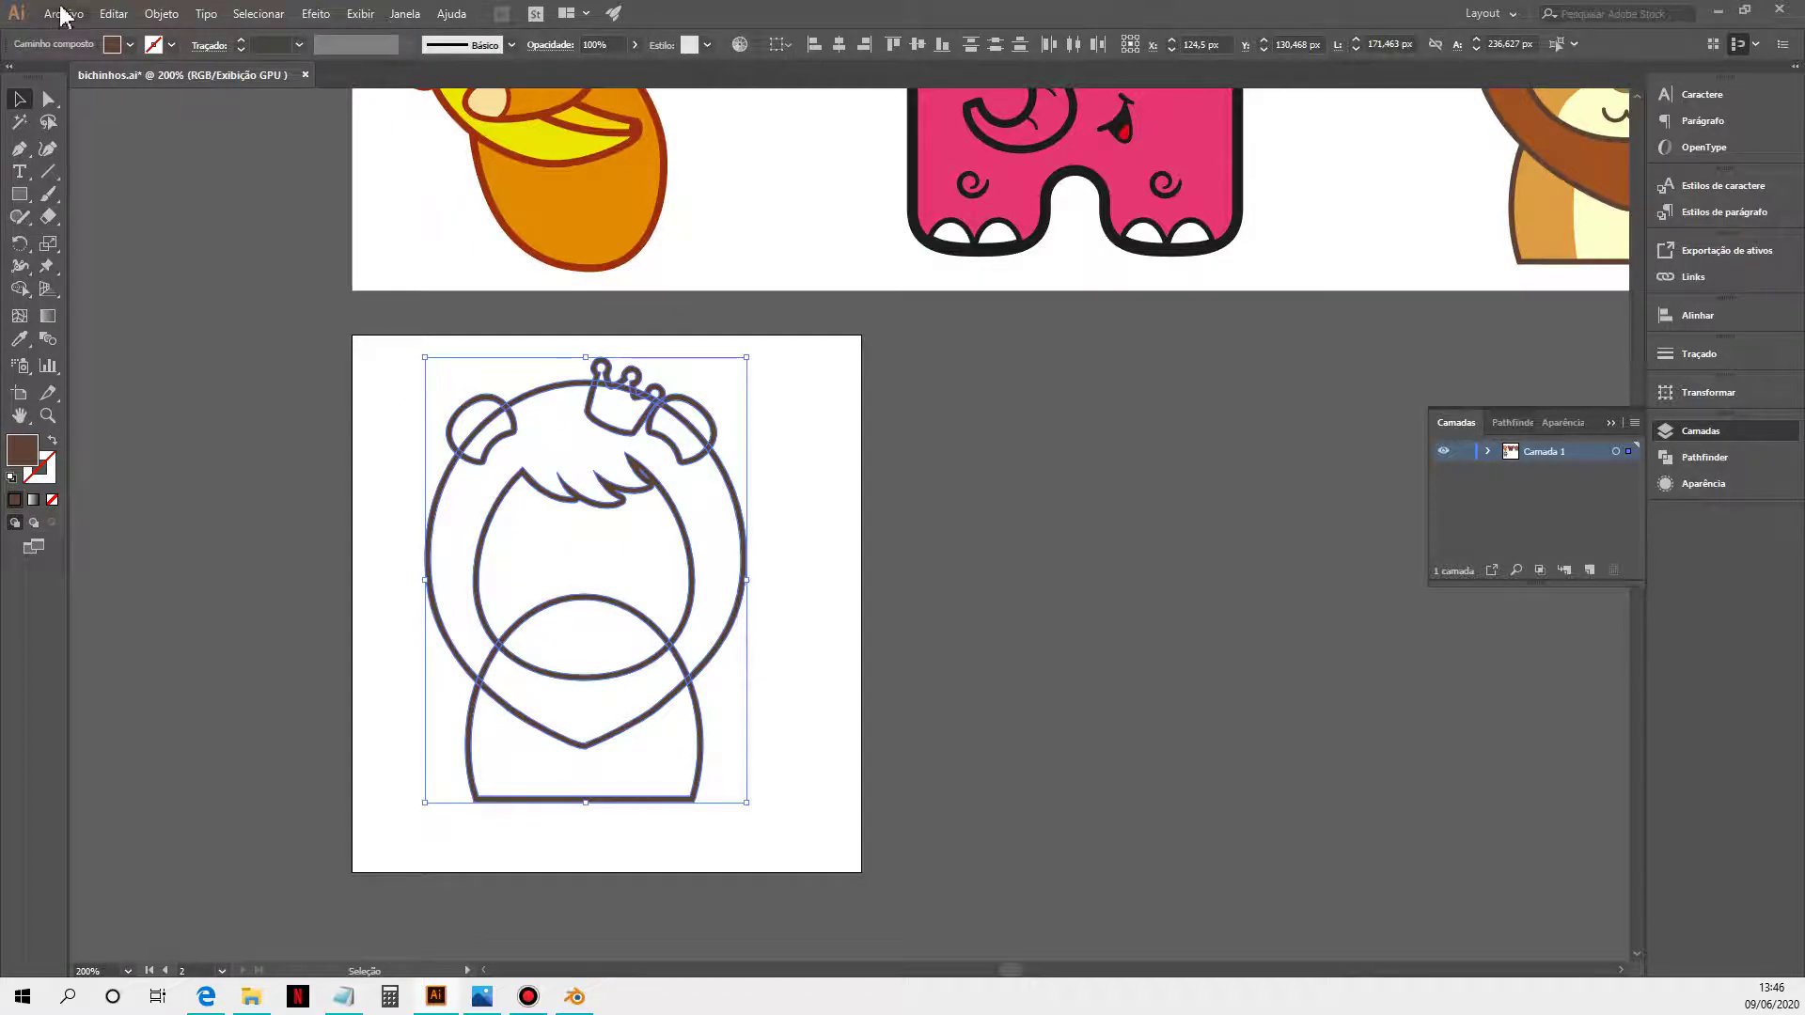
click(113, 13)
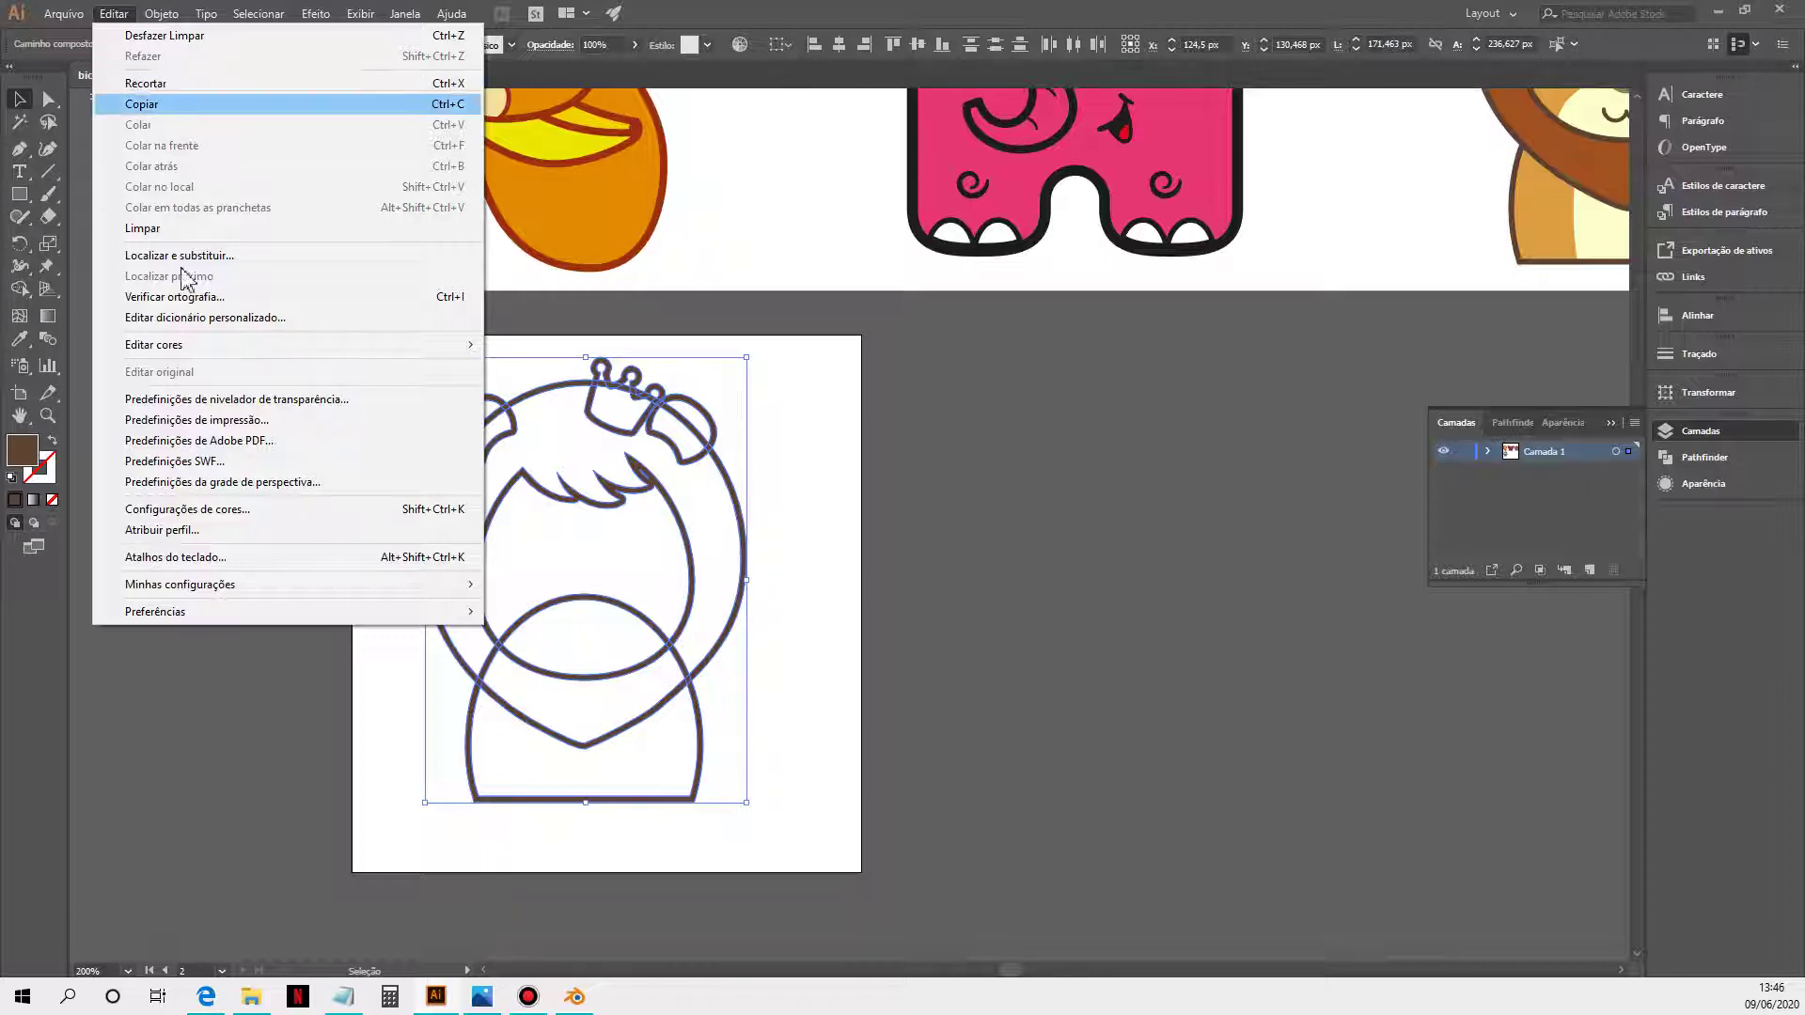
mouse_move(160, 13)
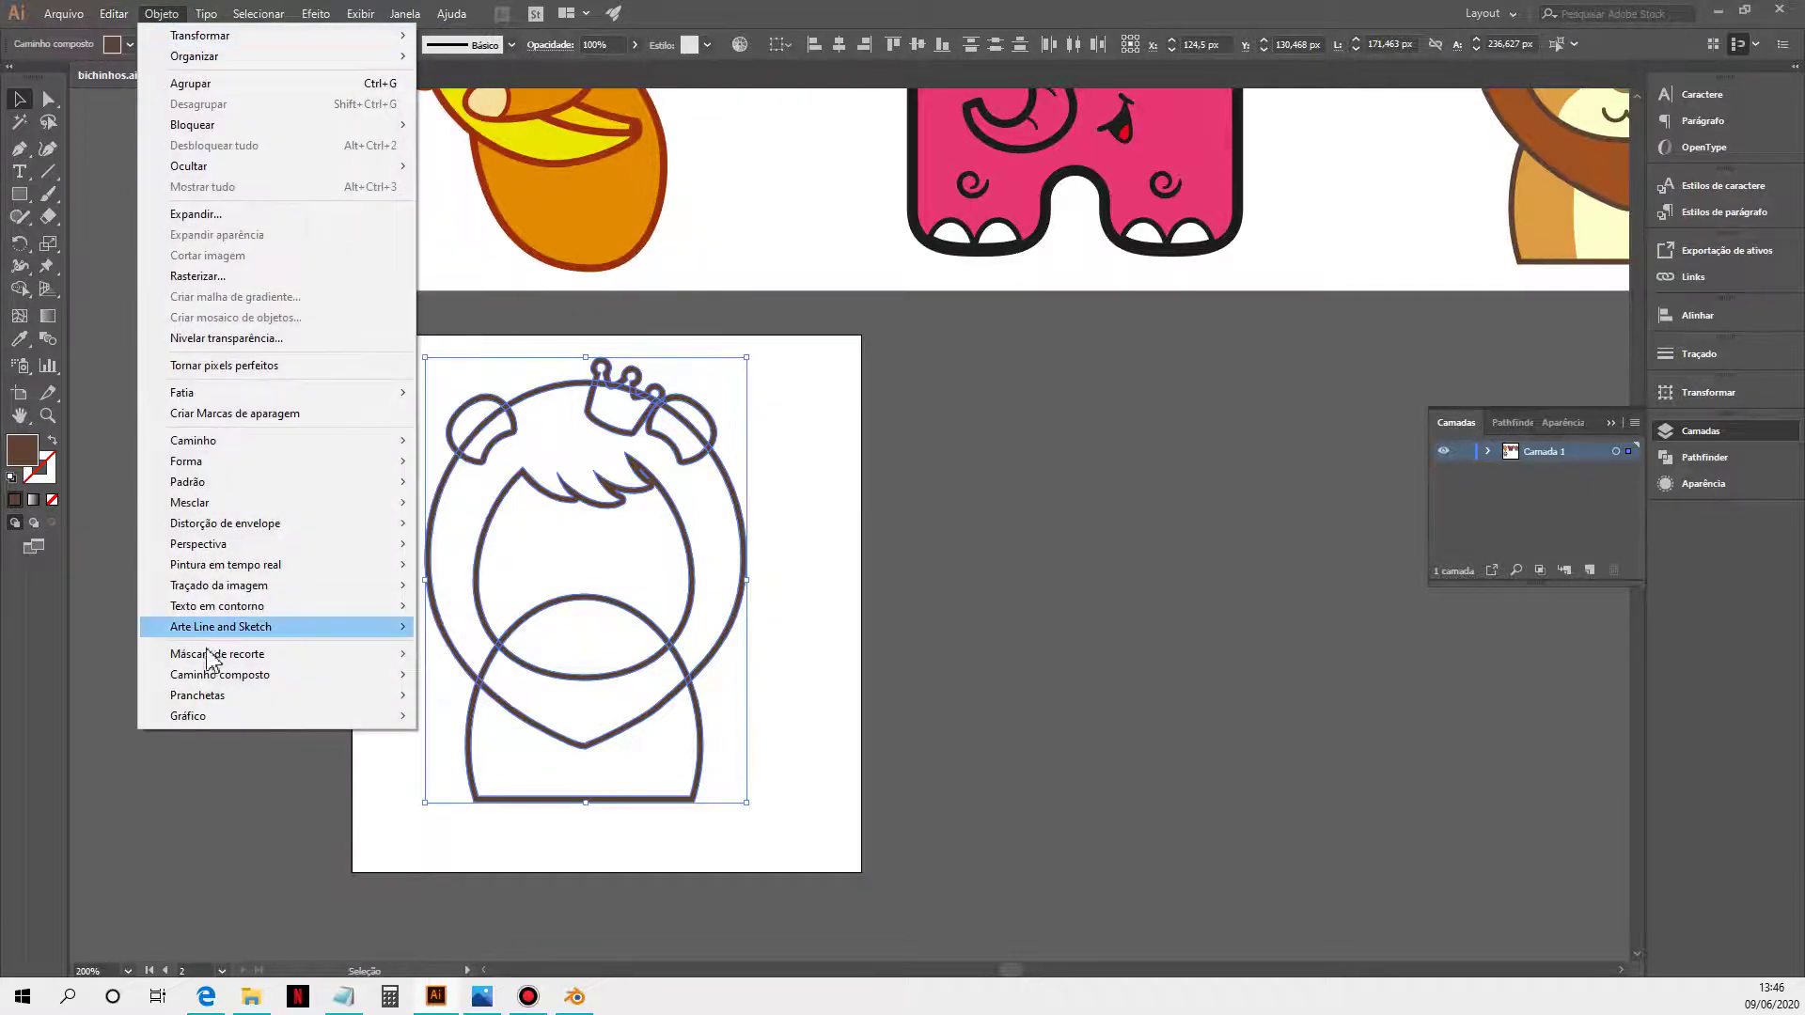
mouse_move(219, 698)
mouse_move(363, 674)
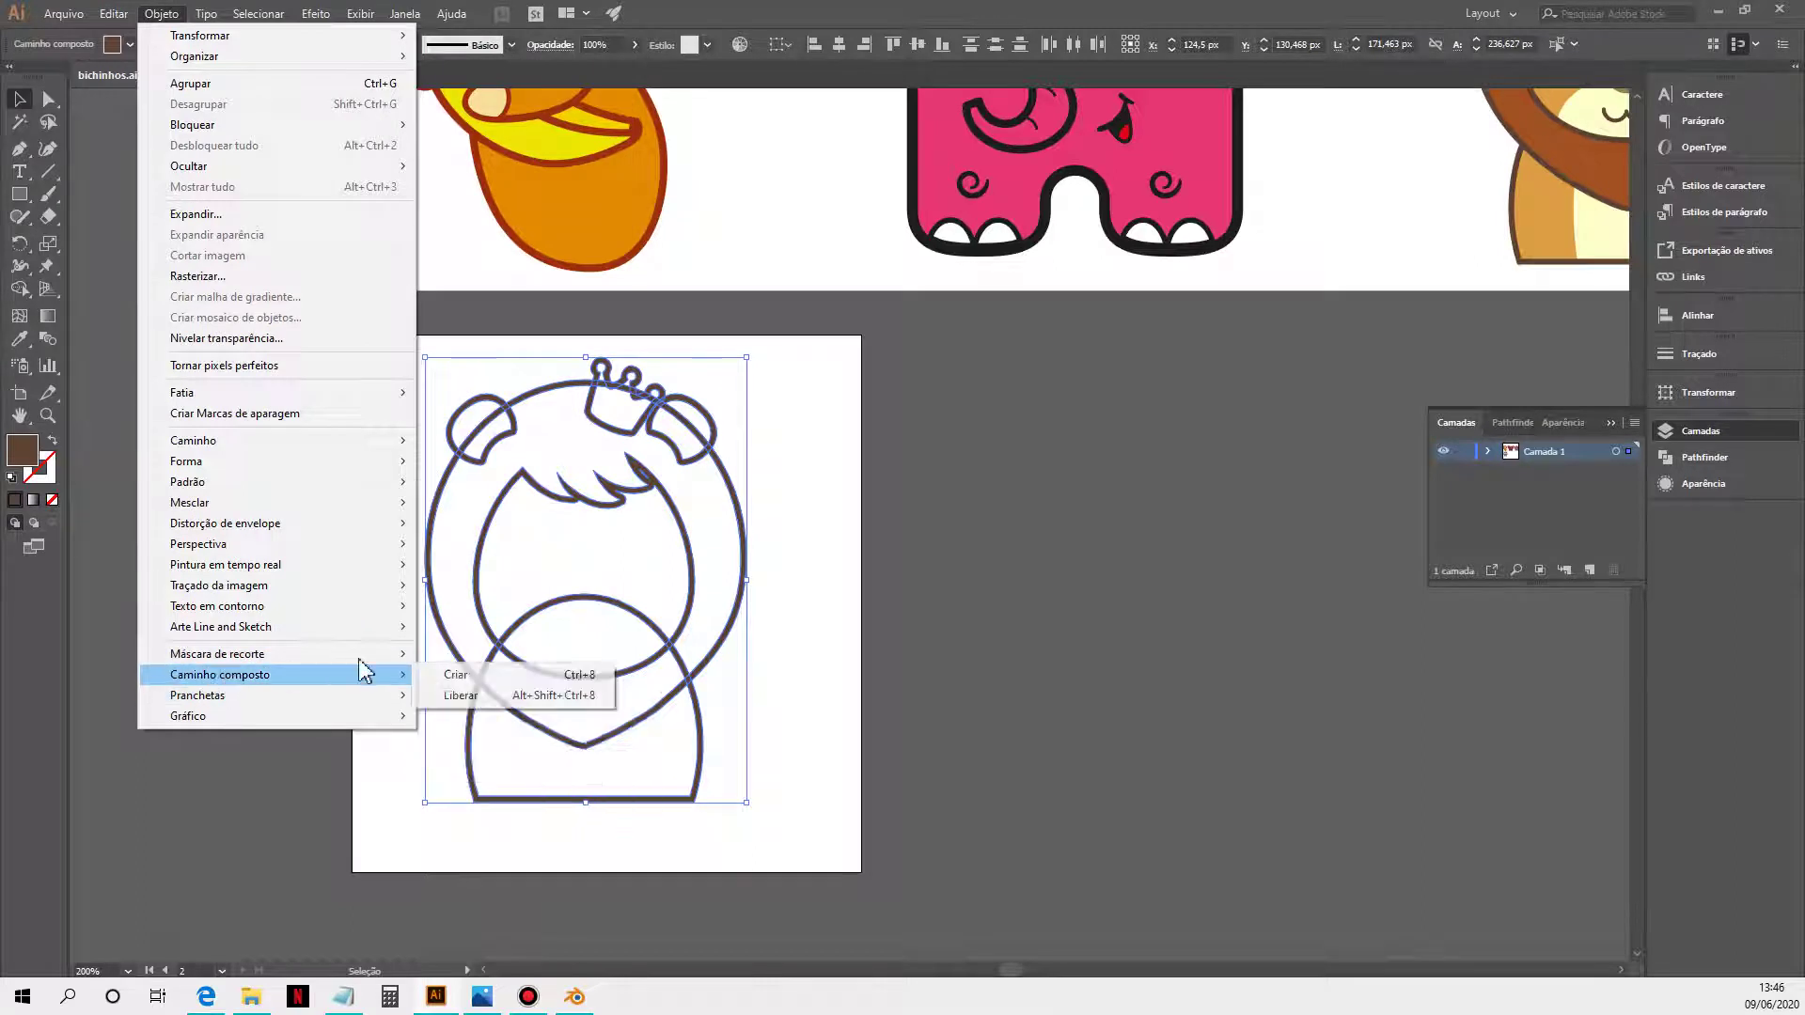
click(520, 698)
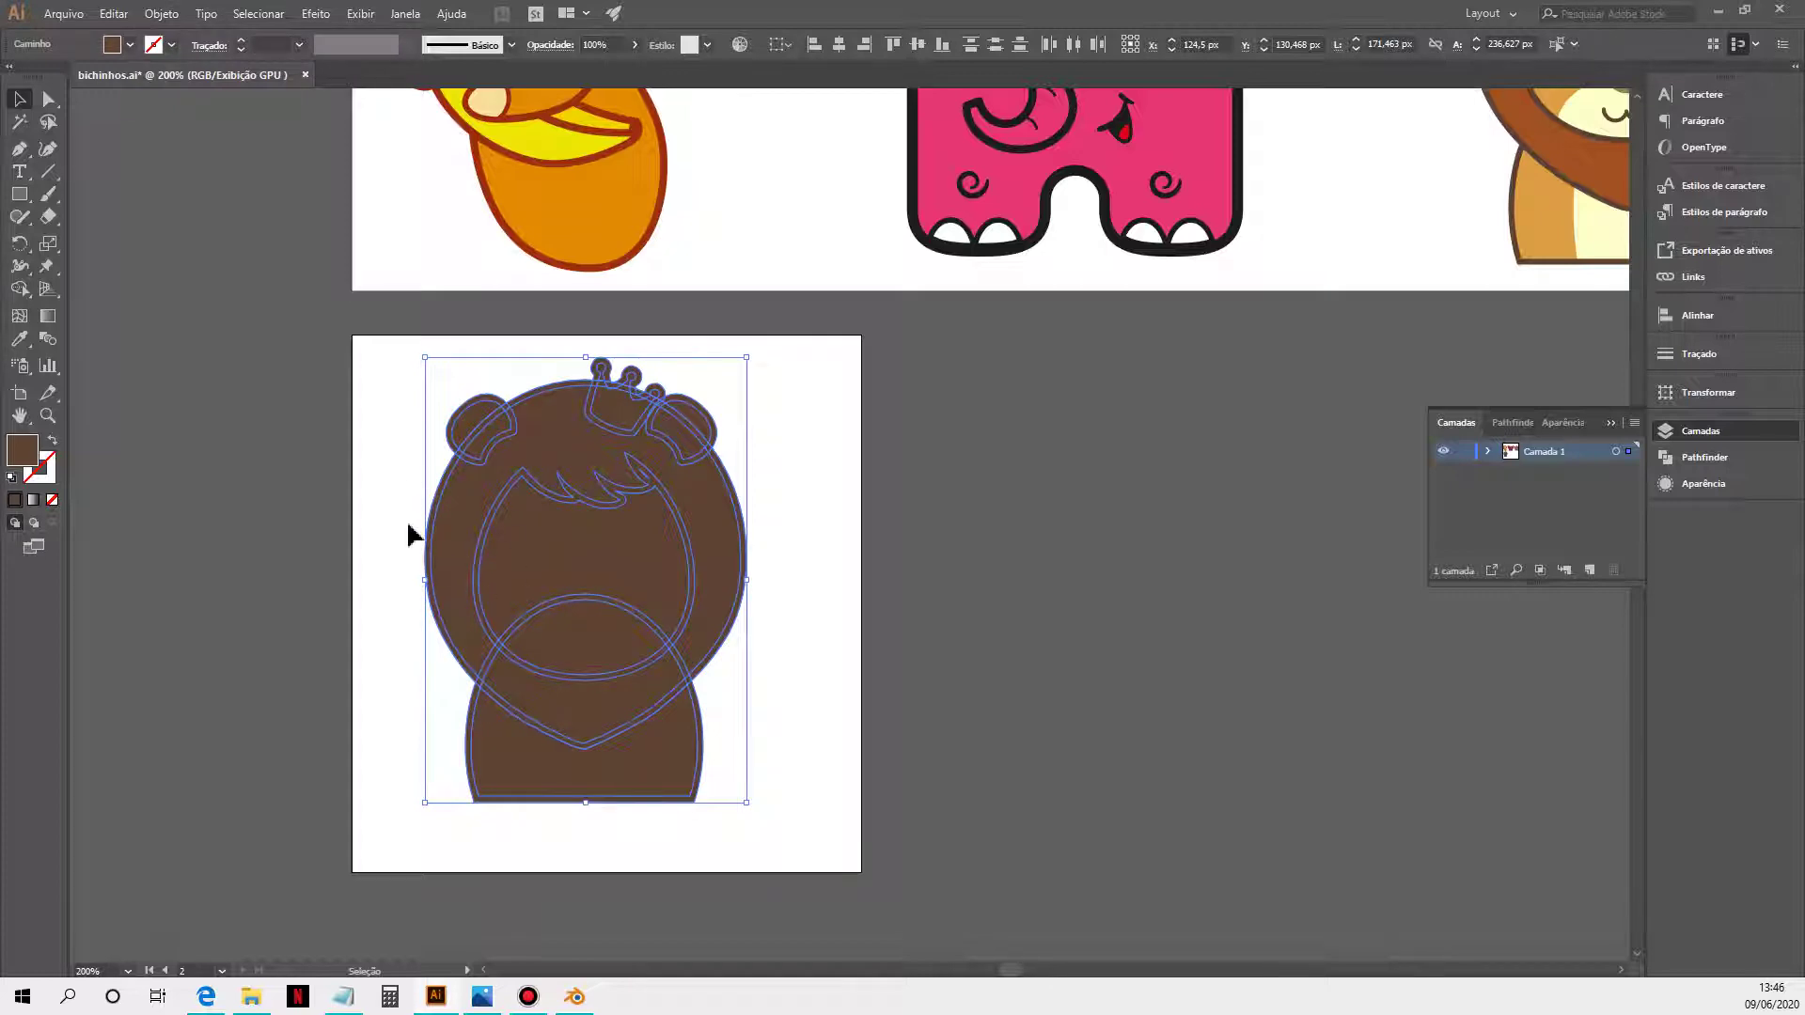
Step: Delete the duplicate inner contour of the lion's mane, keeping the outer mane shape
click(1681, 457)
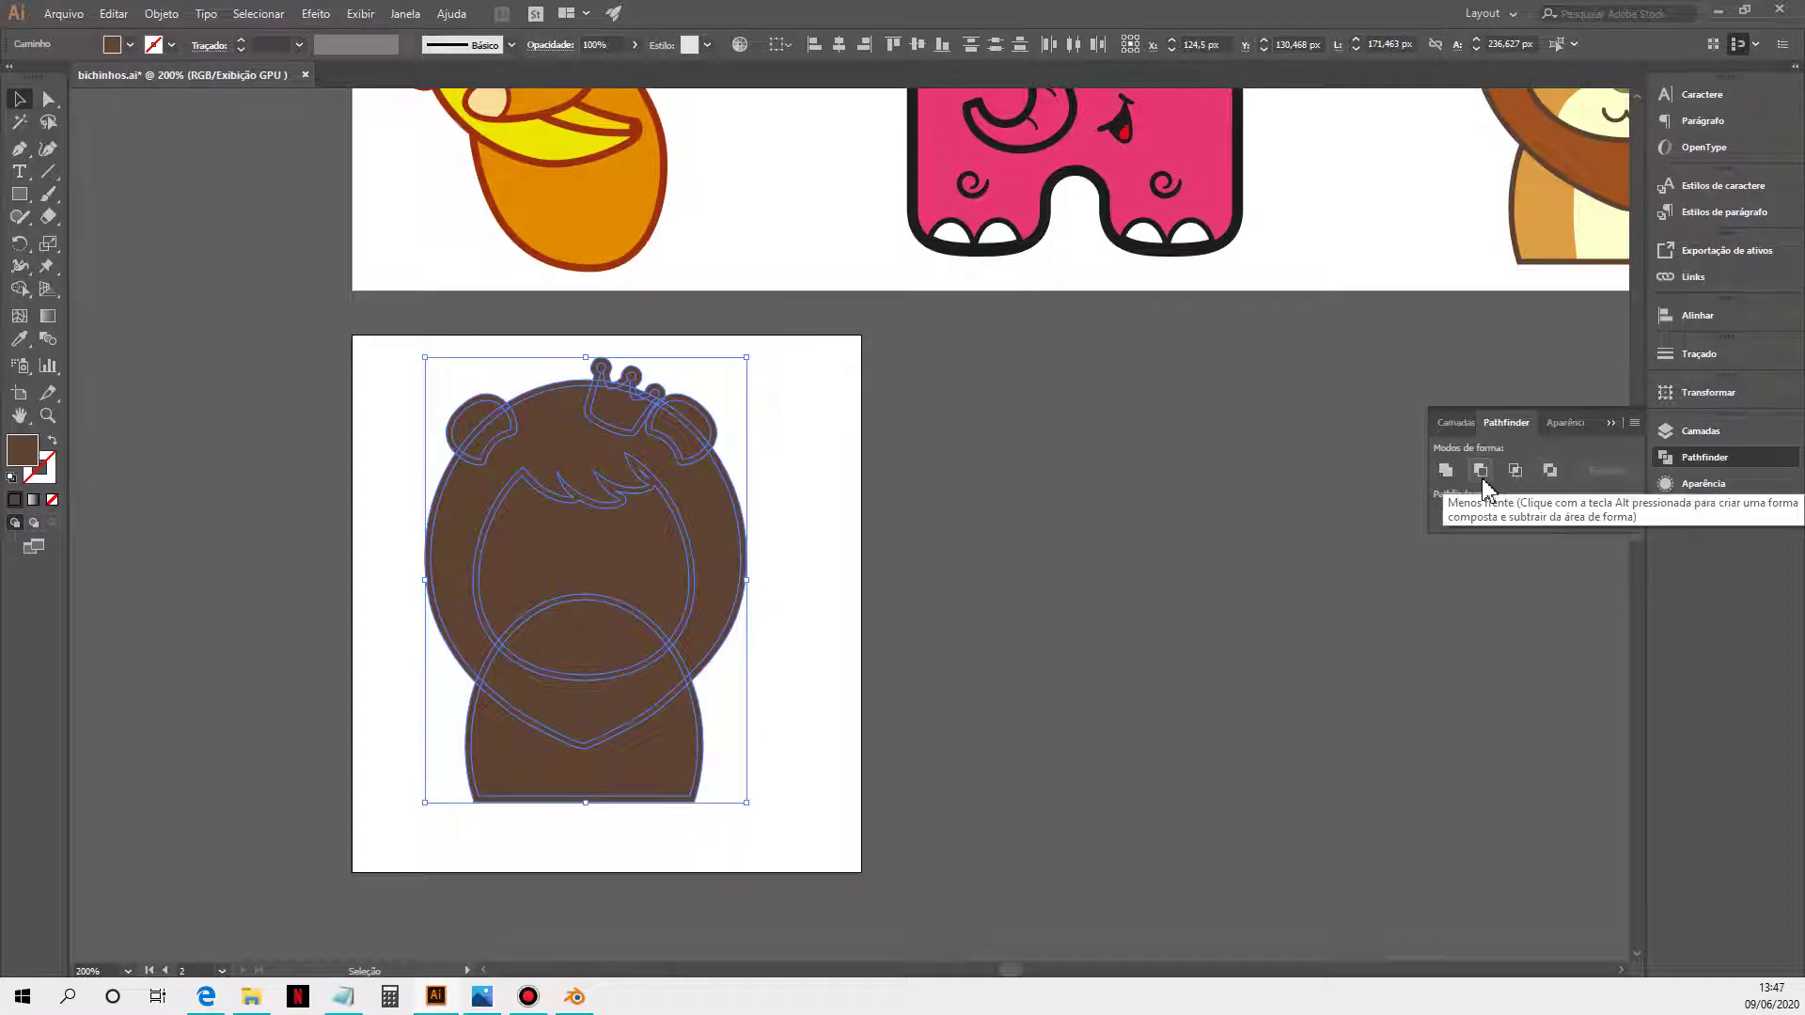
key(ctrl)
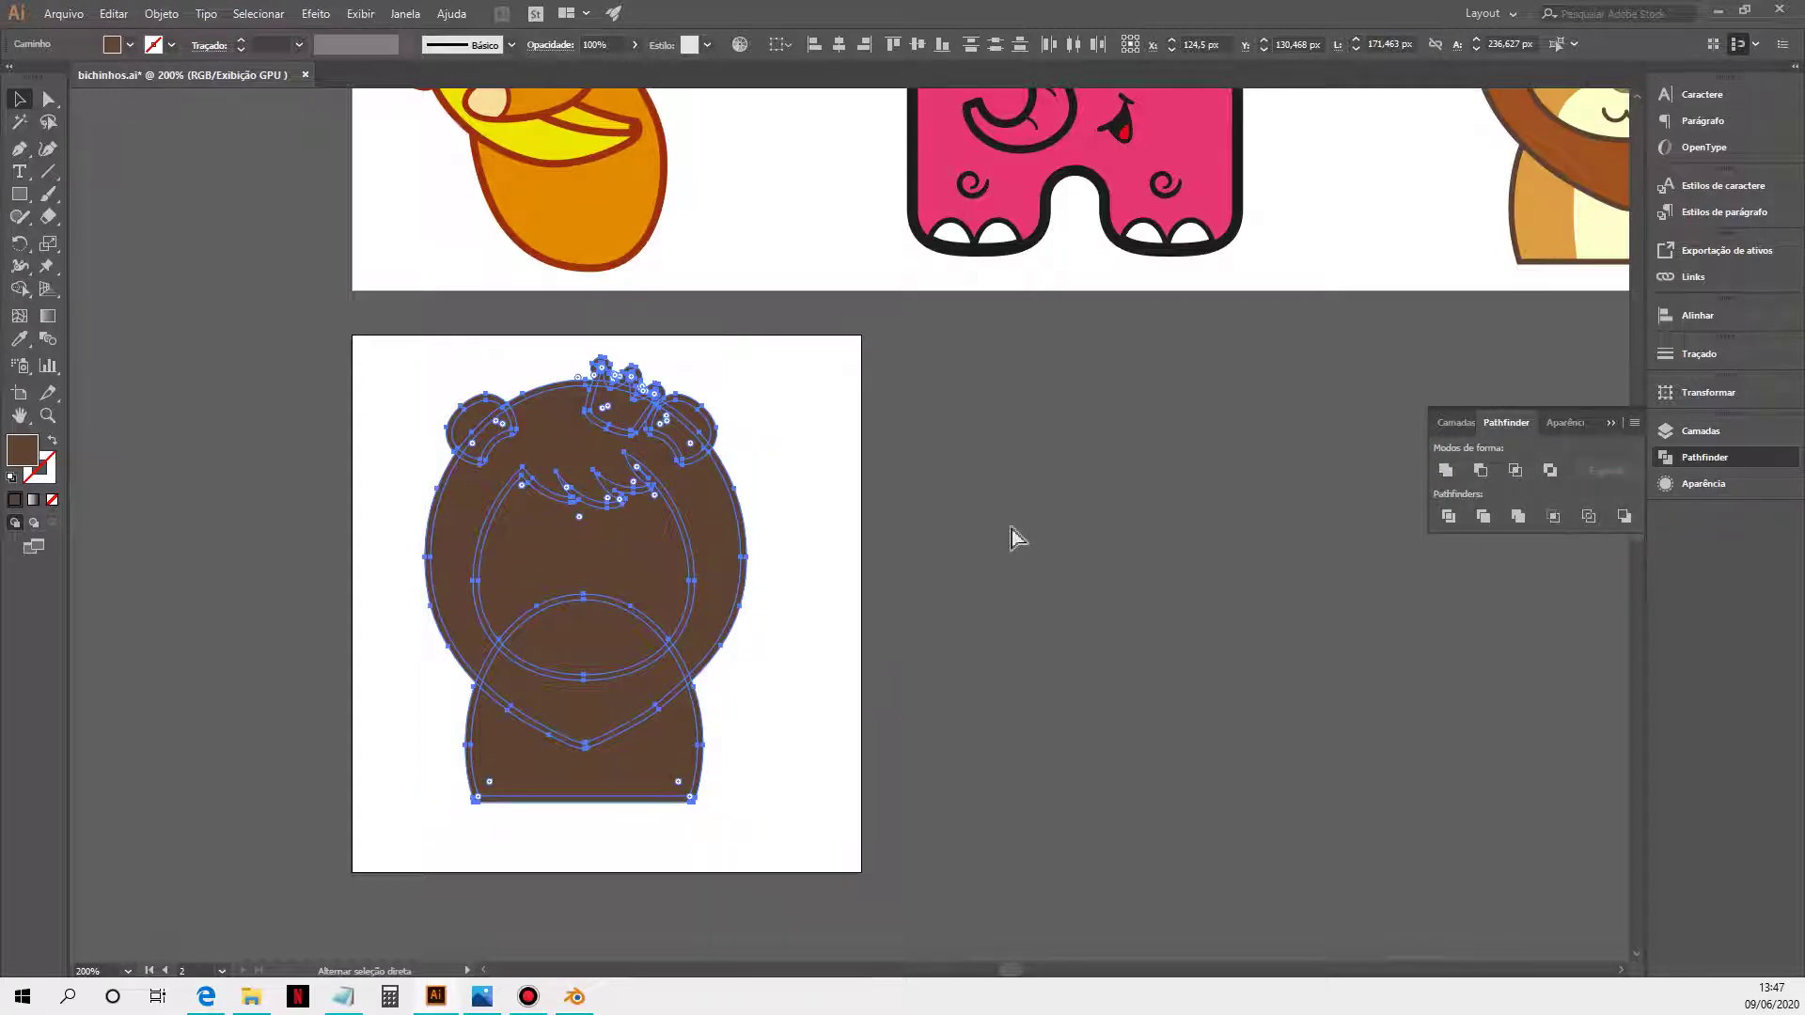
click(1012, 536)
click(695, 513)
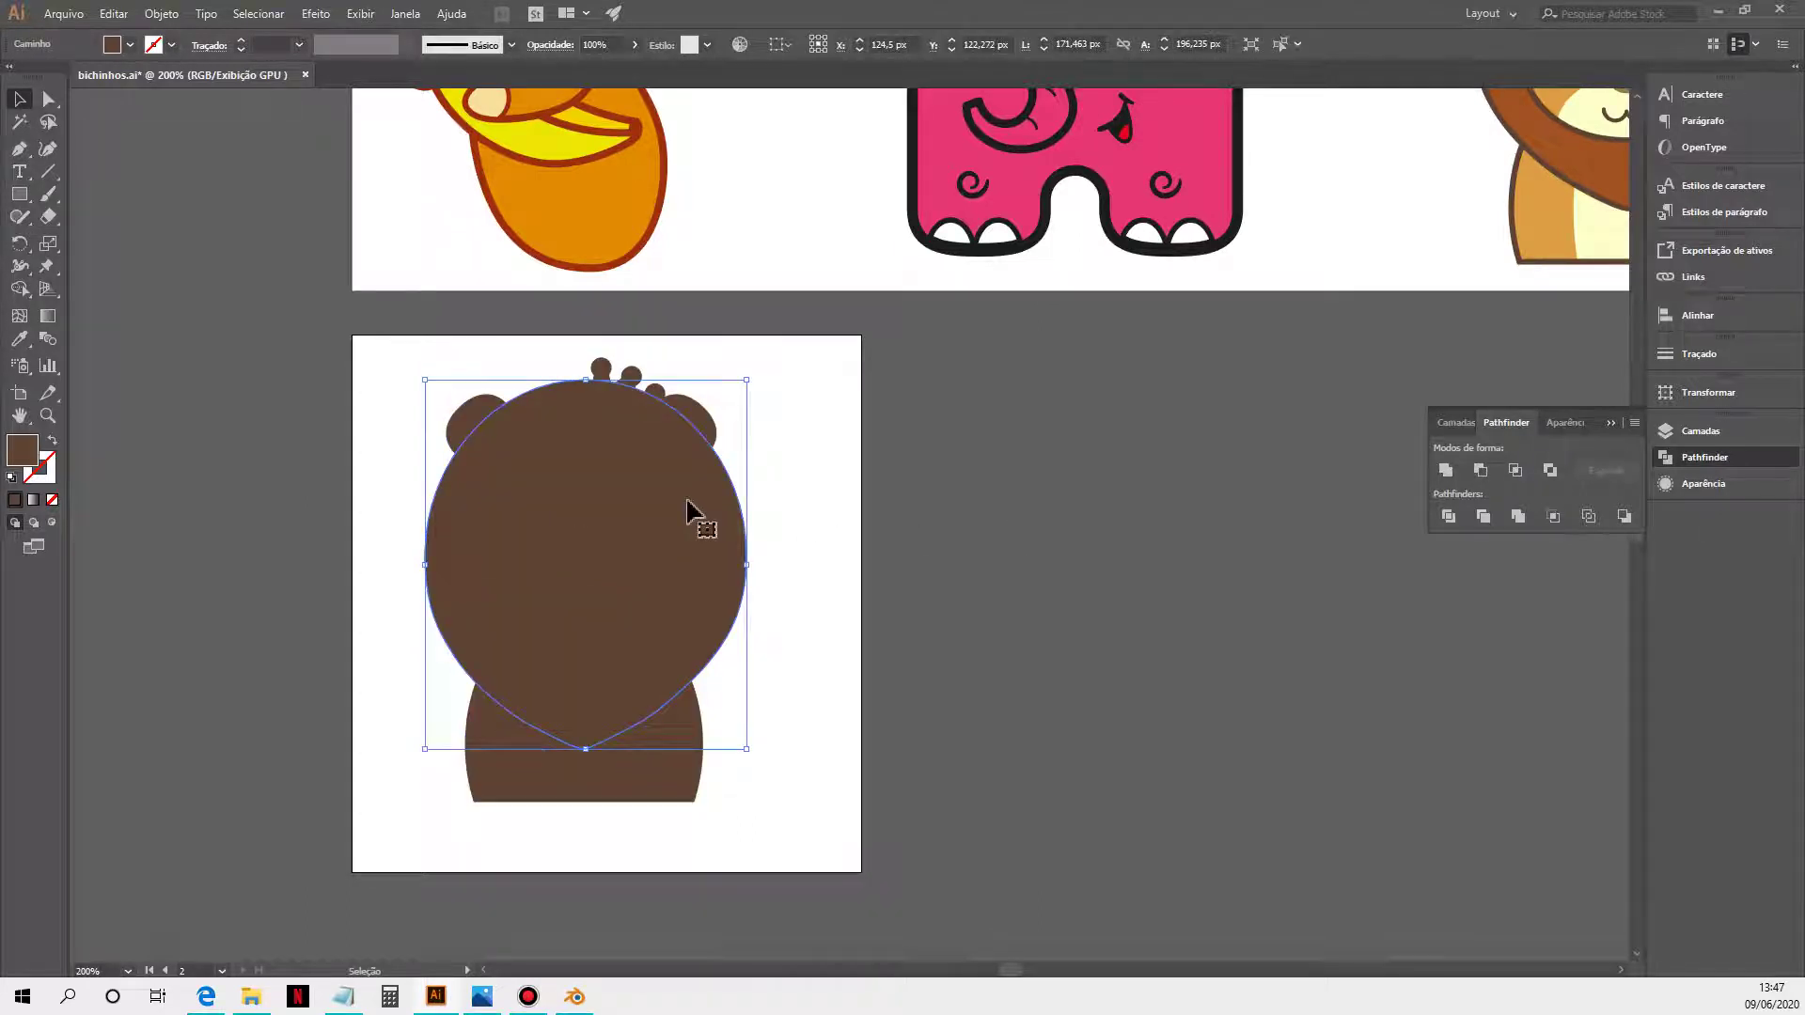
key(ctrl+[)
click(688, 503)
key(ctrl+shift+a)
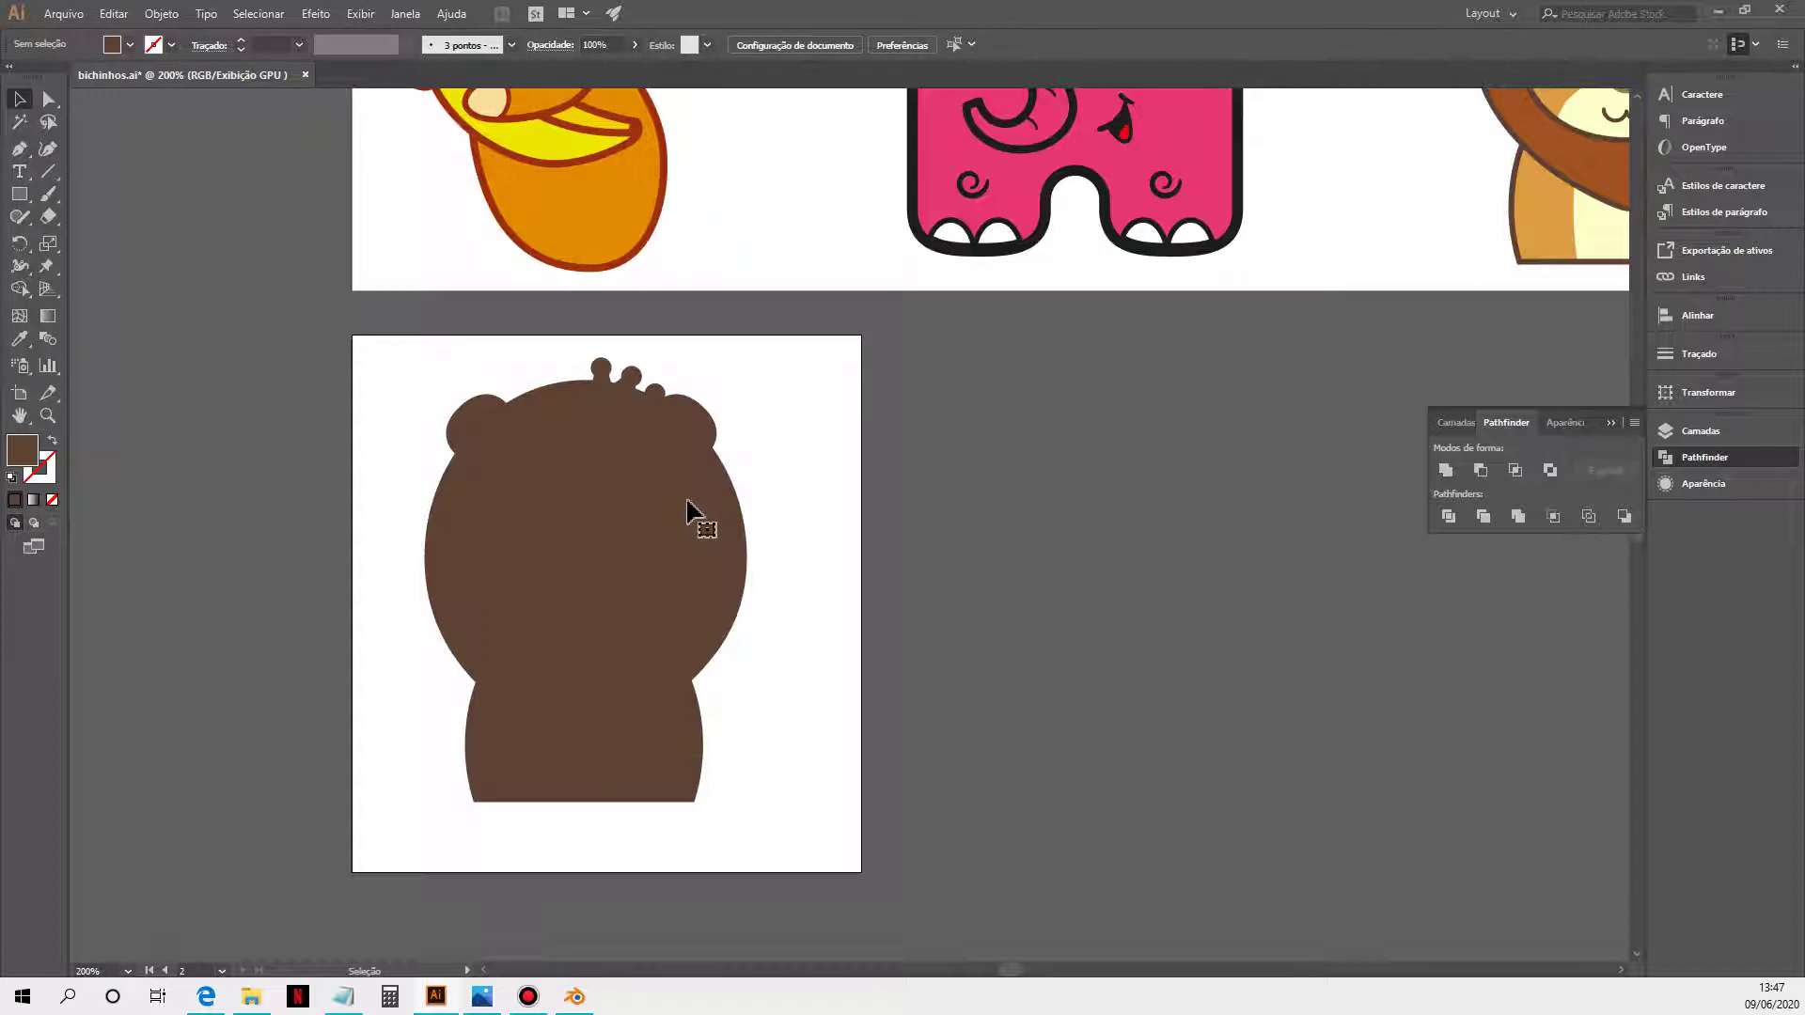
Step: Delete the duplicate inner contours of both of the lion's ears, keeping their outer shapes
click(712, 428)
key(ctrl)
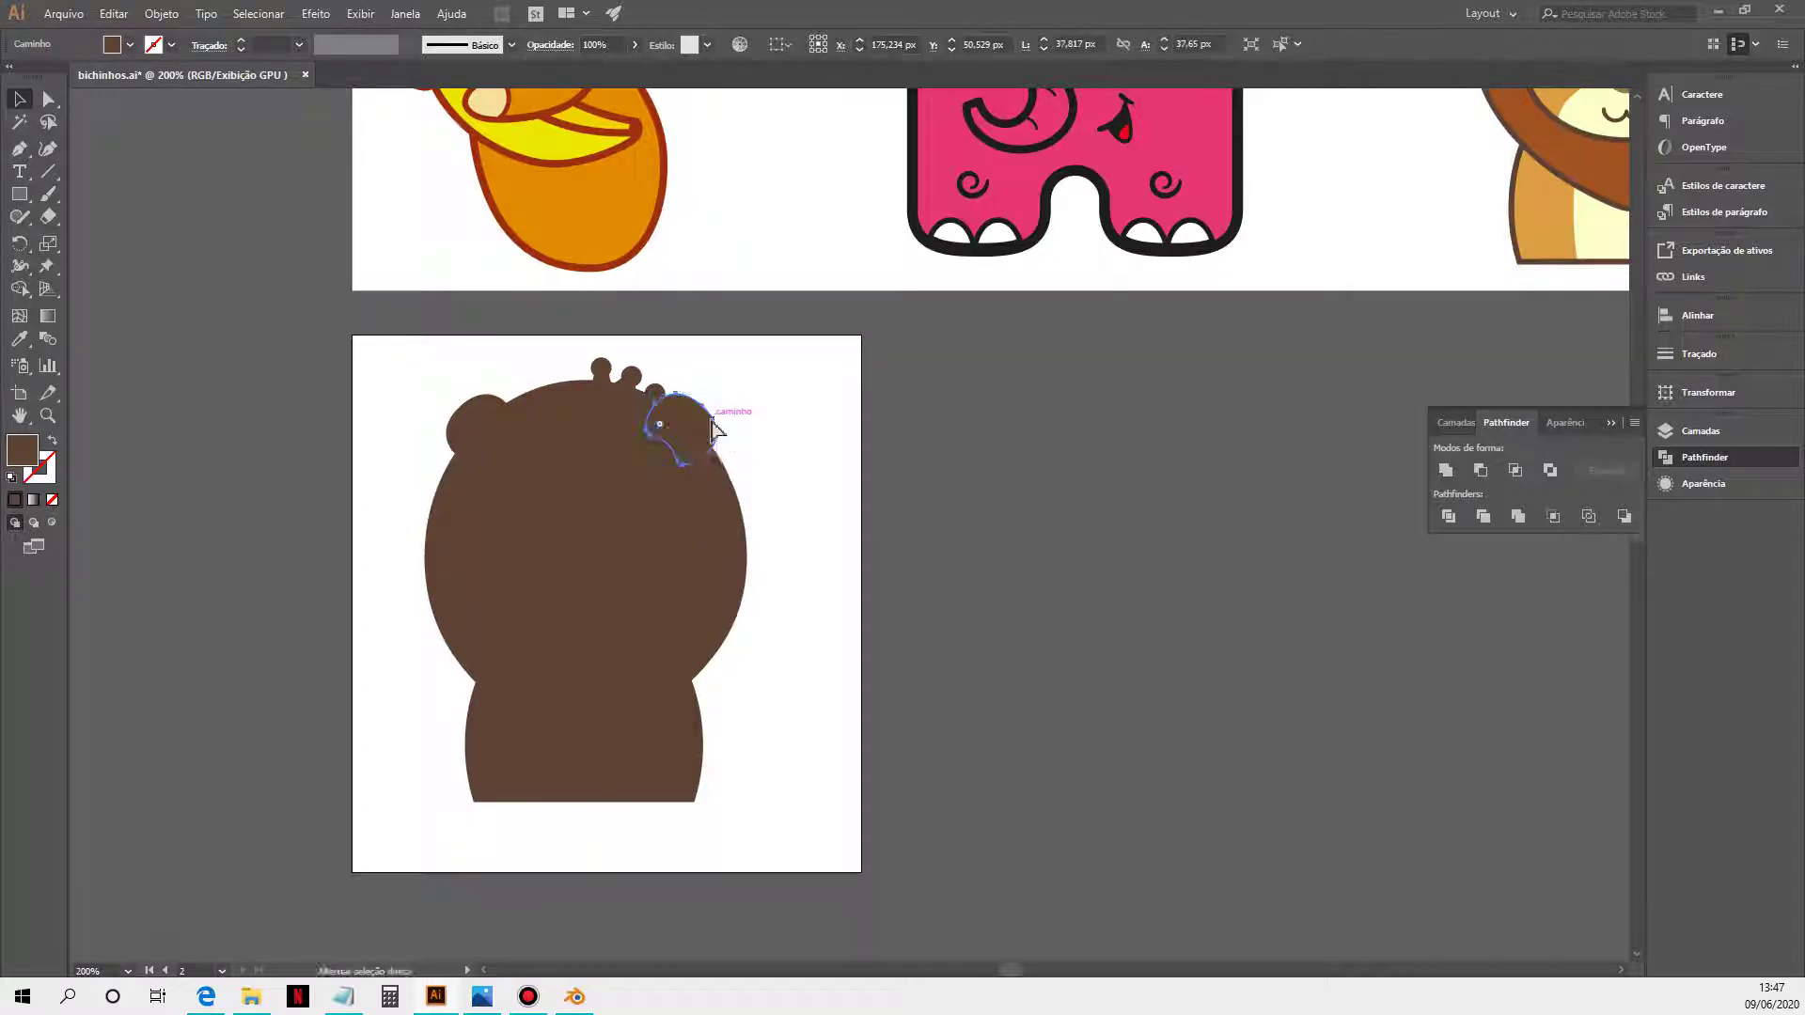
key(ctrl+shift+a)
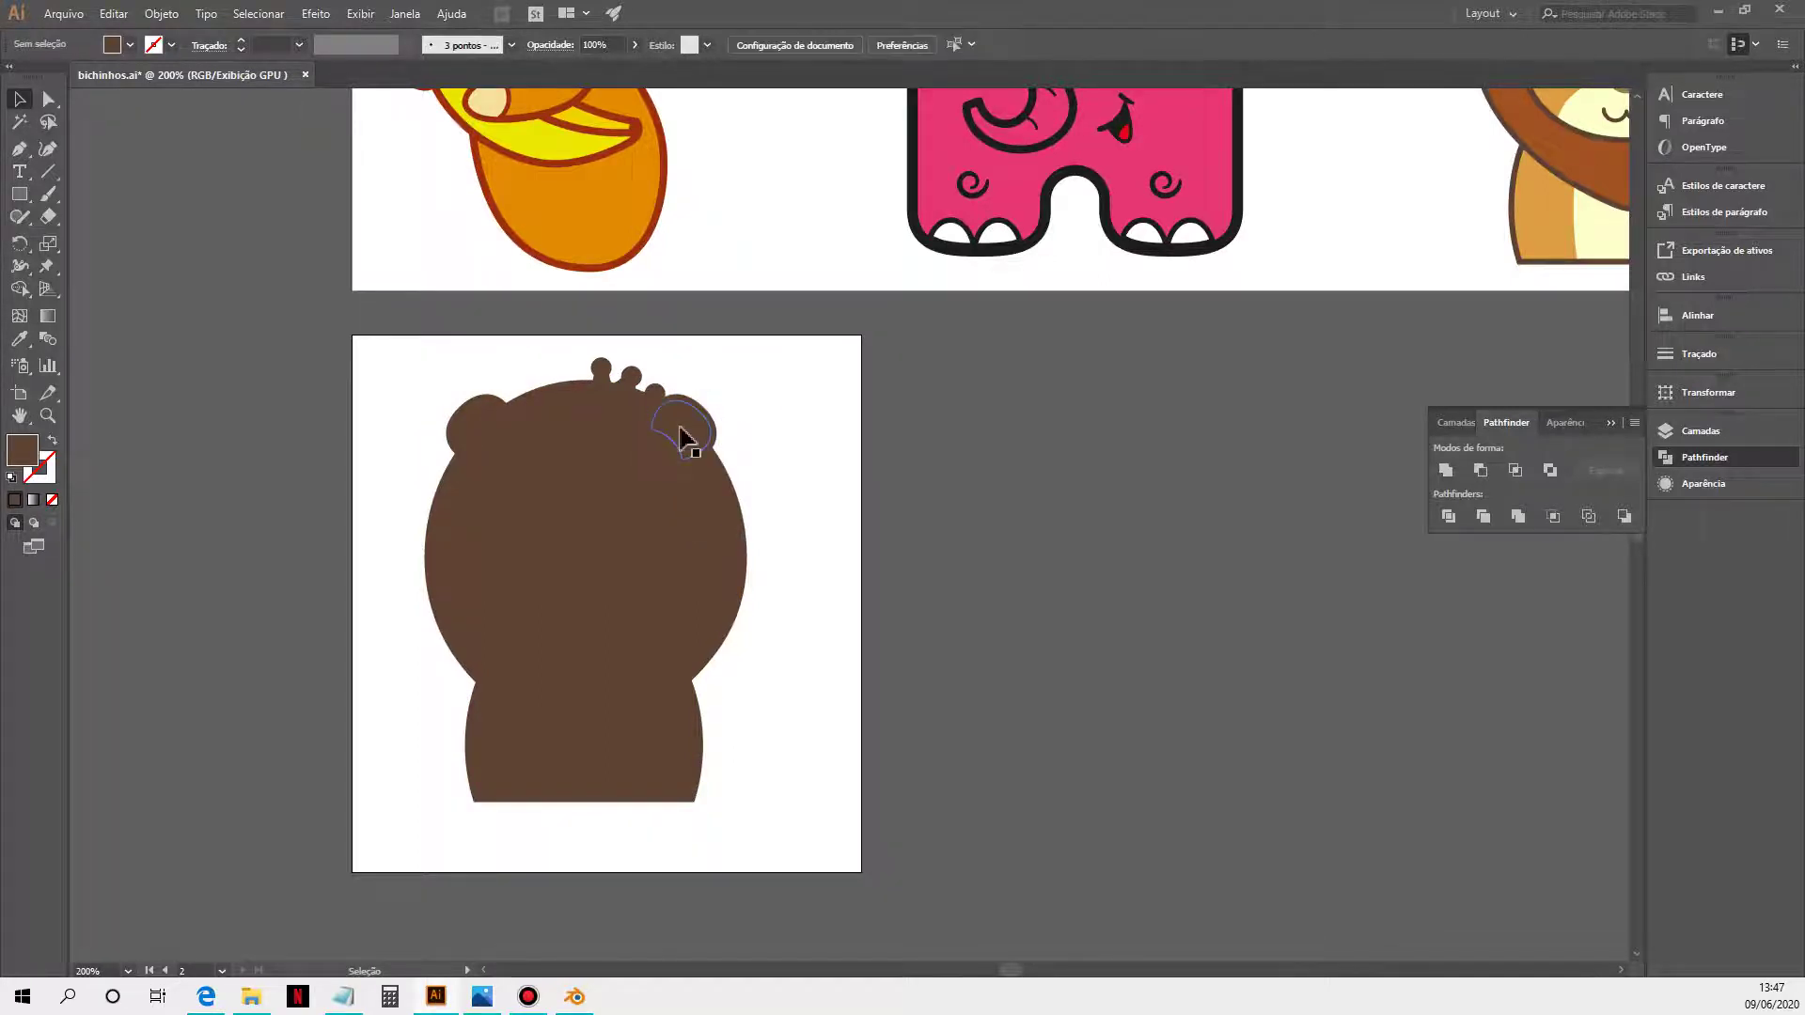
click(685, 435)
key(ctrl+shift+a)
click(486, 425)
key(ctrl)
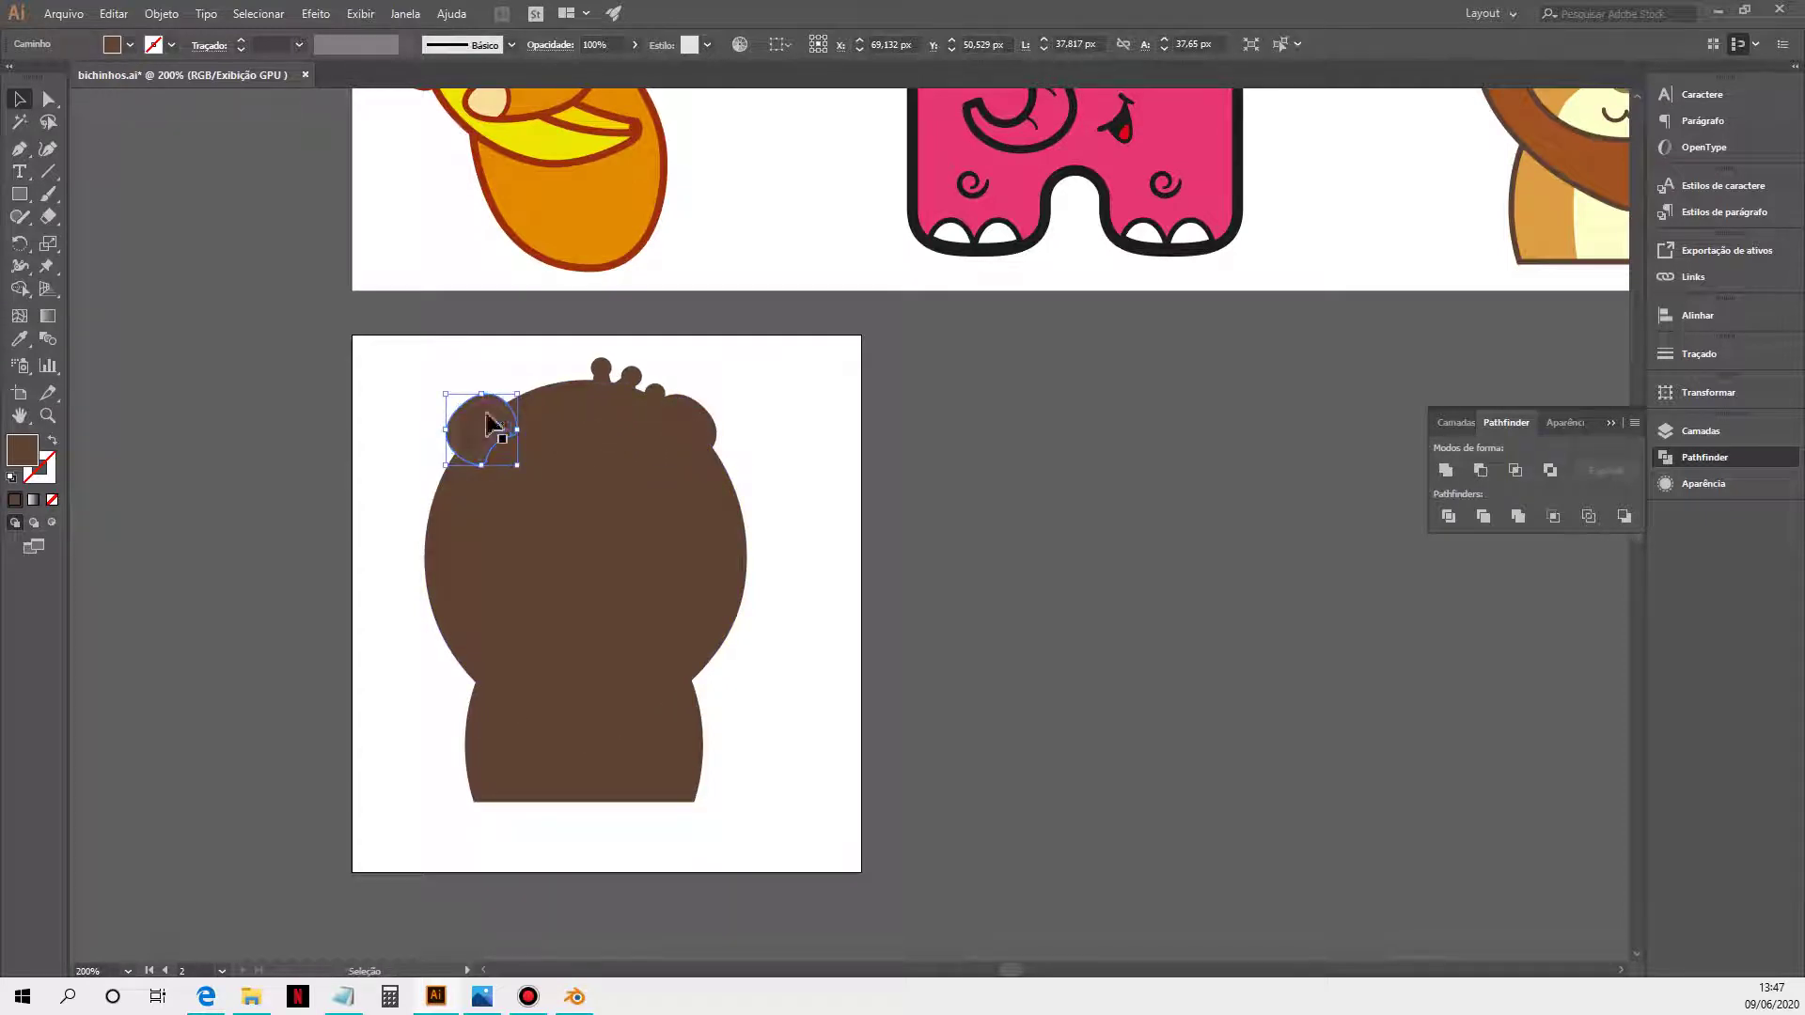
click(435, 455)
click(480, 449)
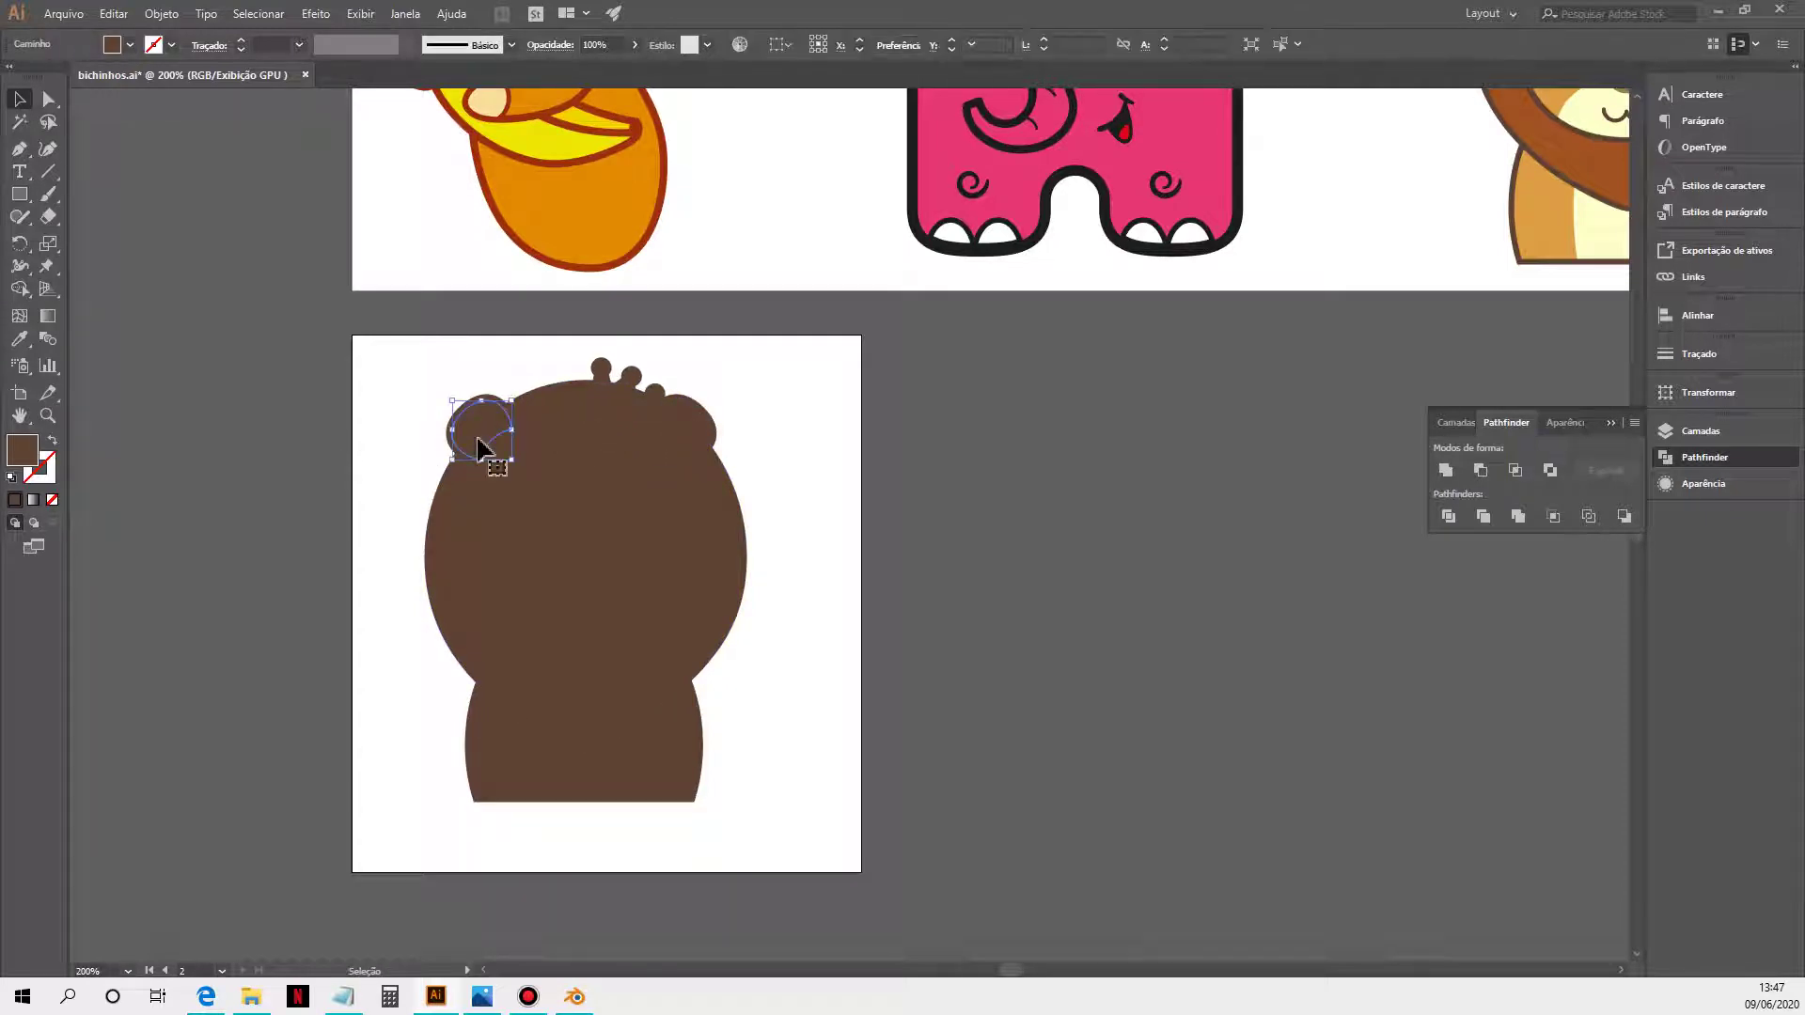
shift+click(486, 452)
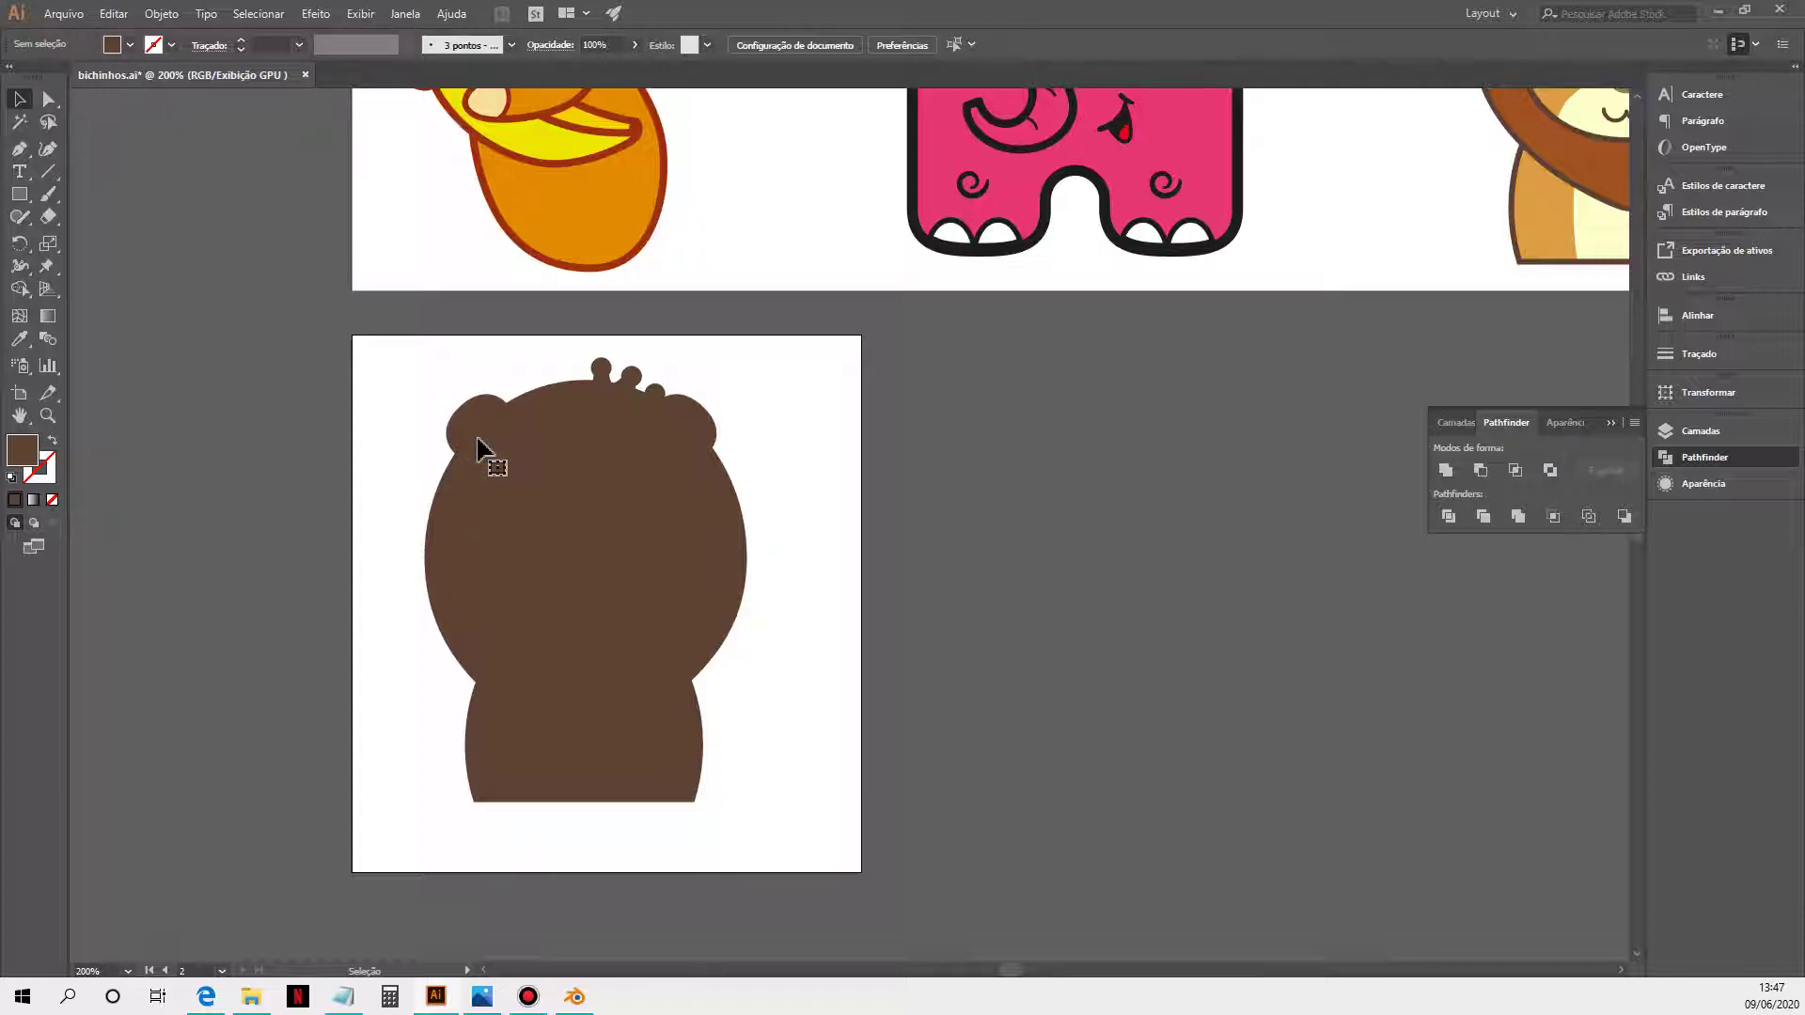
Step: Delete the duplicate inner contour of the crown, keeping its outer shape
click(602, 376)
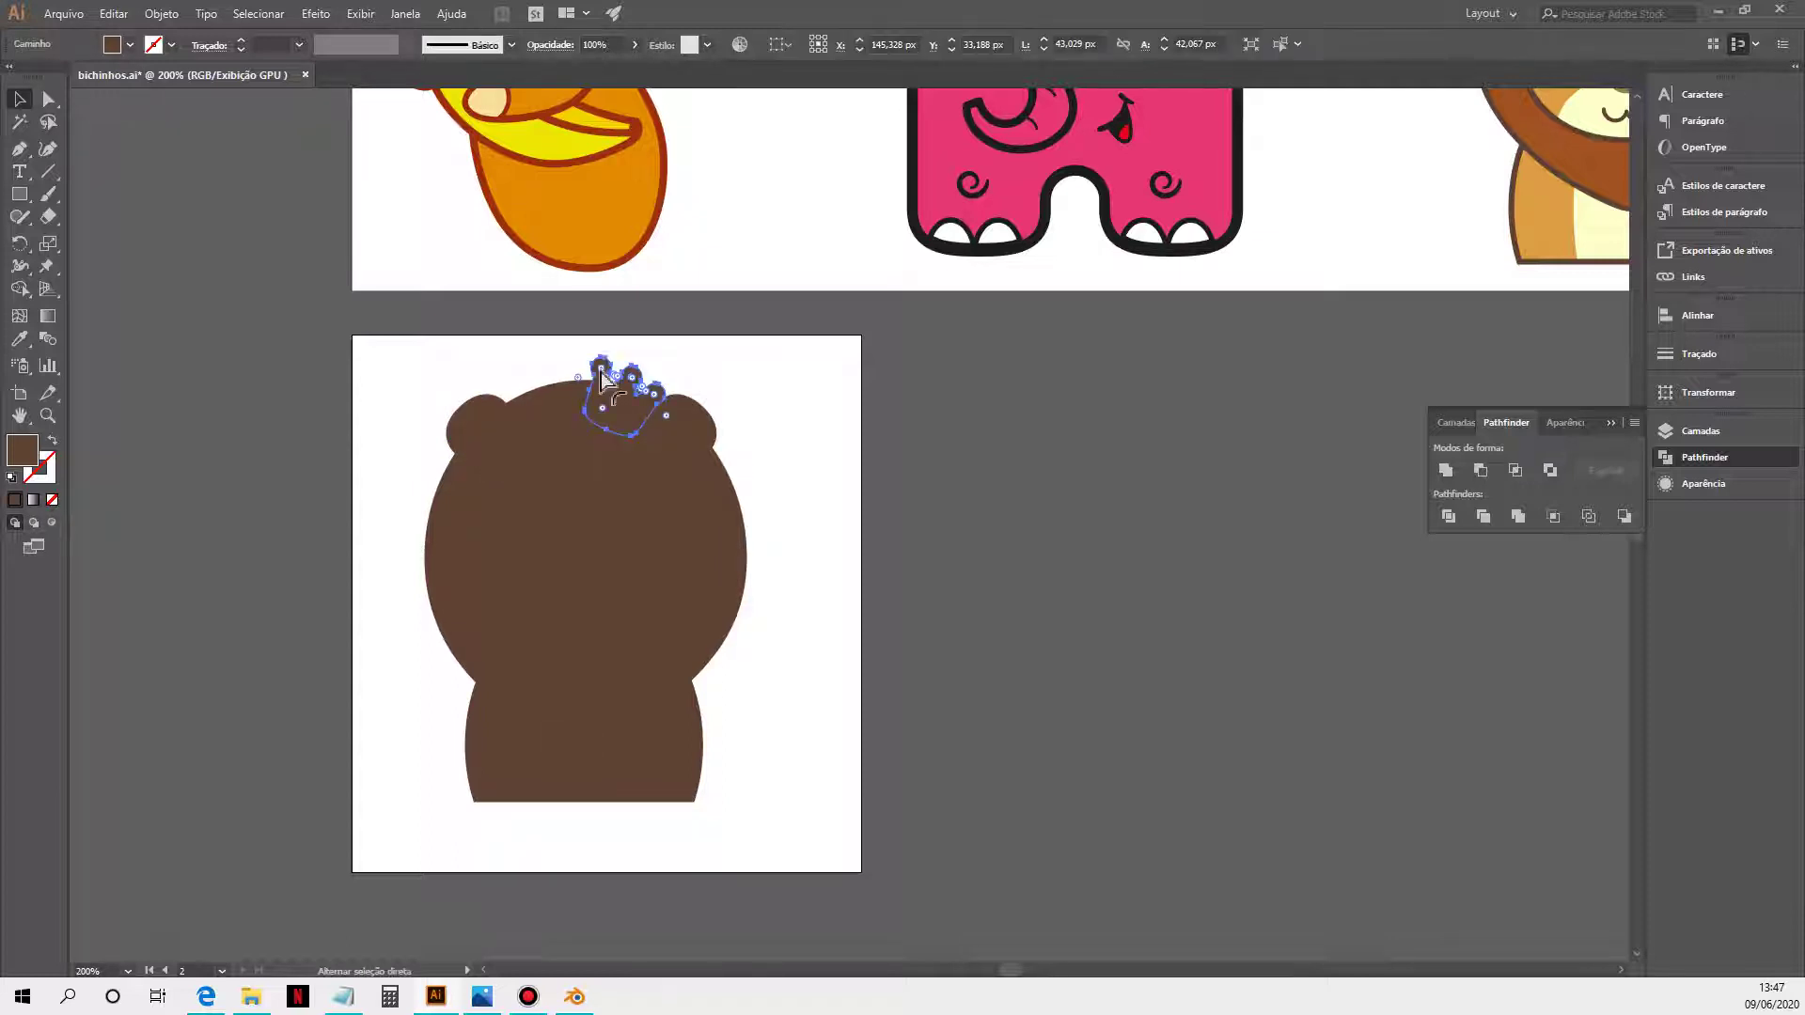
click(867, 402)
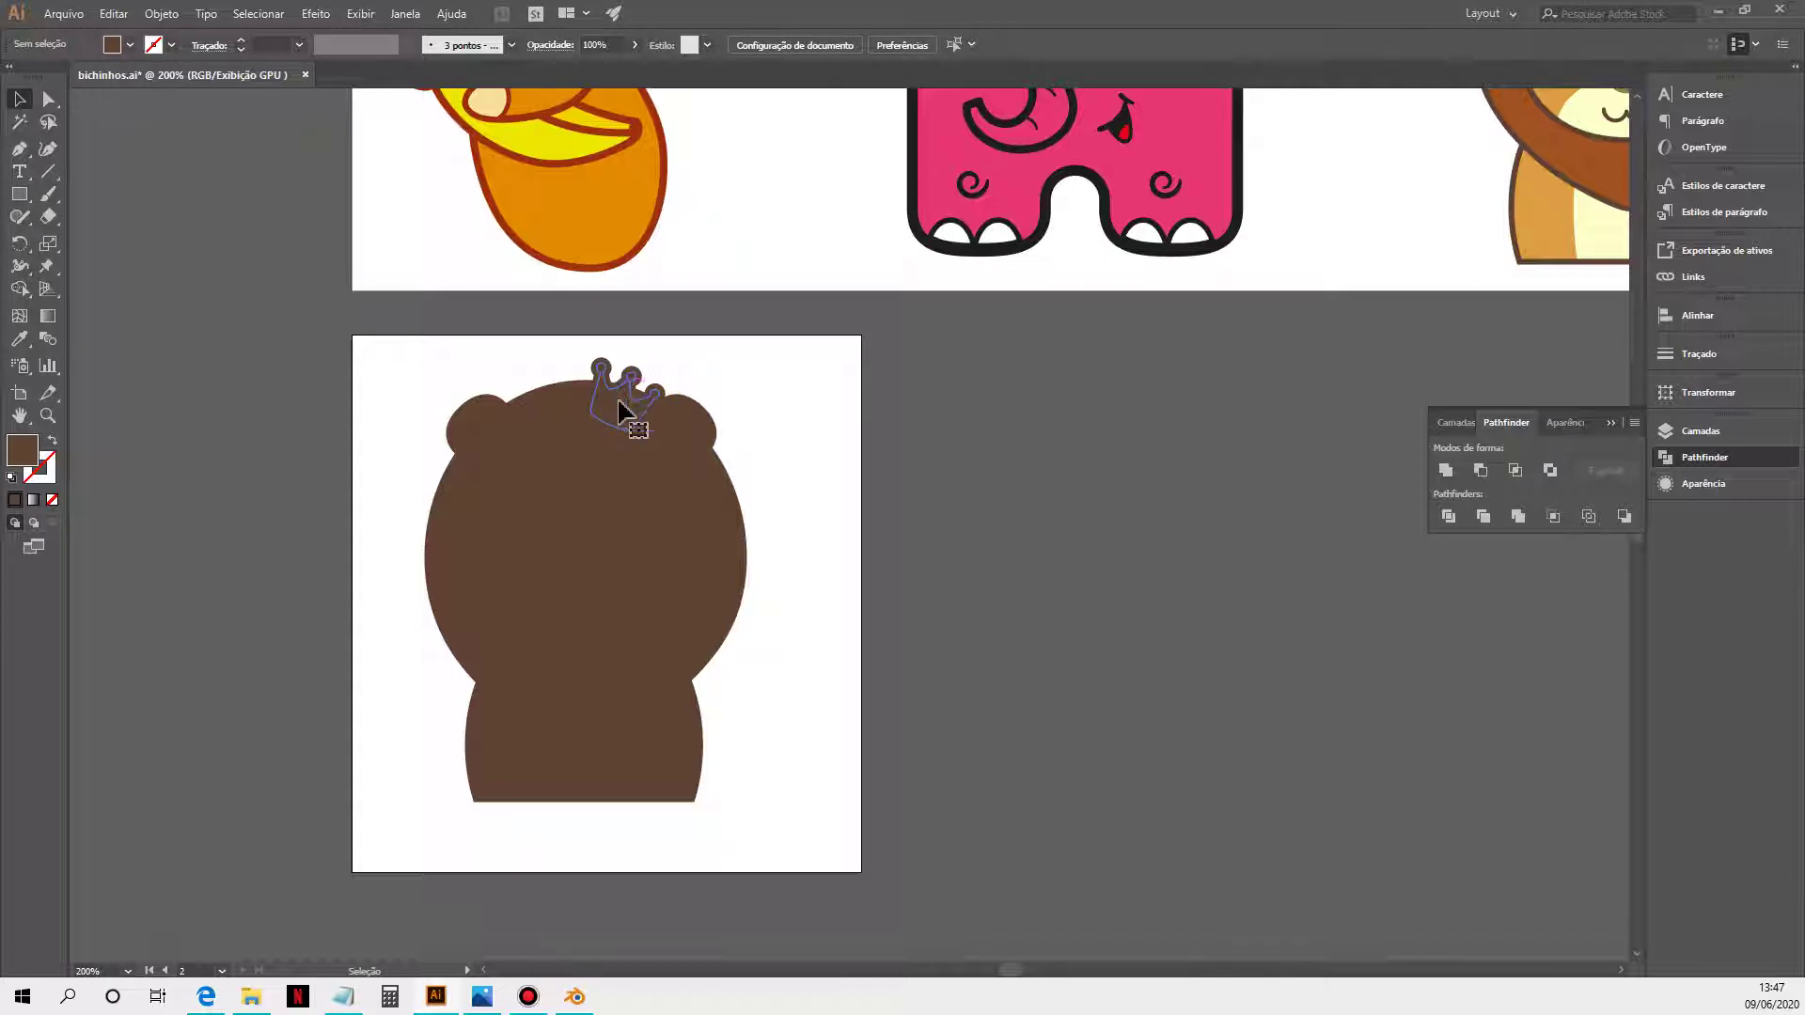
click(620, 414)
shift+click(620, 413)
Step: Delete the duplicate inner contours of the lion's face and body, keeping their outer shapes
click(580, 764)
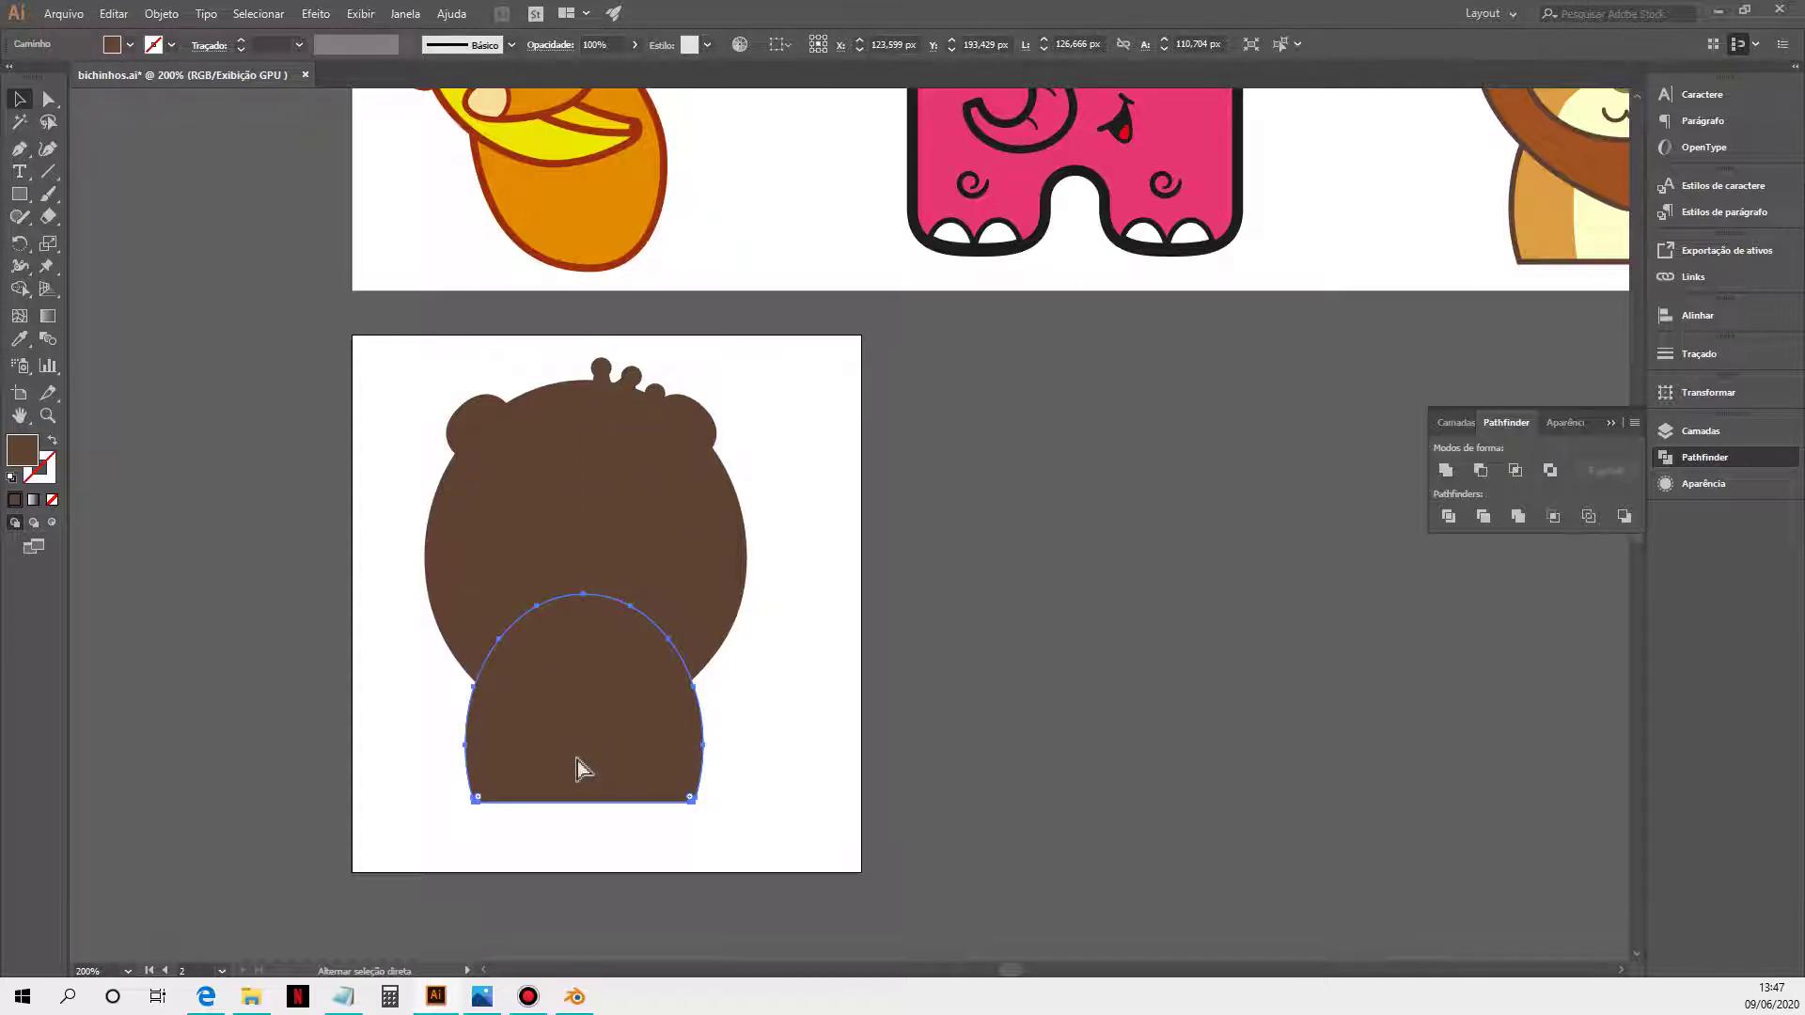
click(605, 758)
shift+click(612, 749)
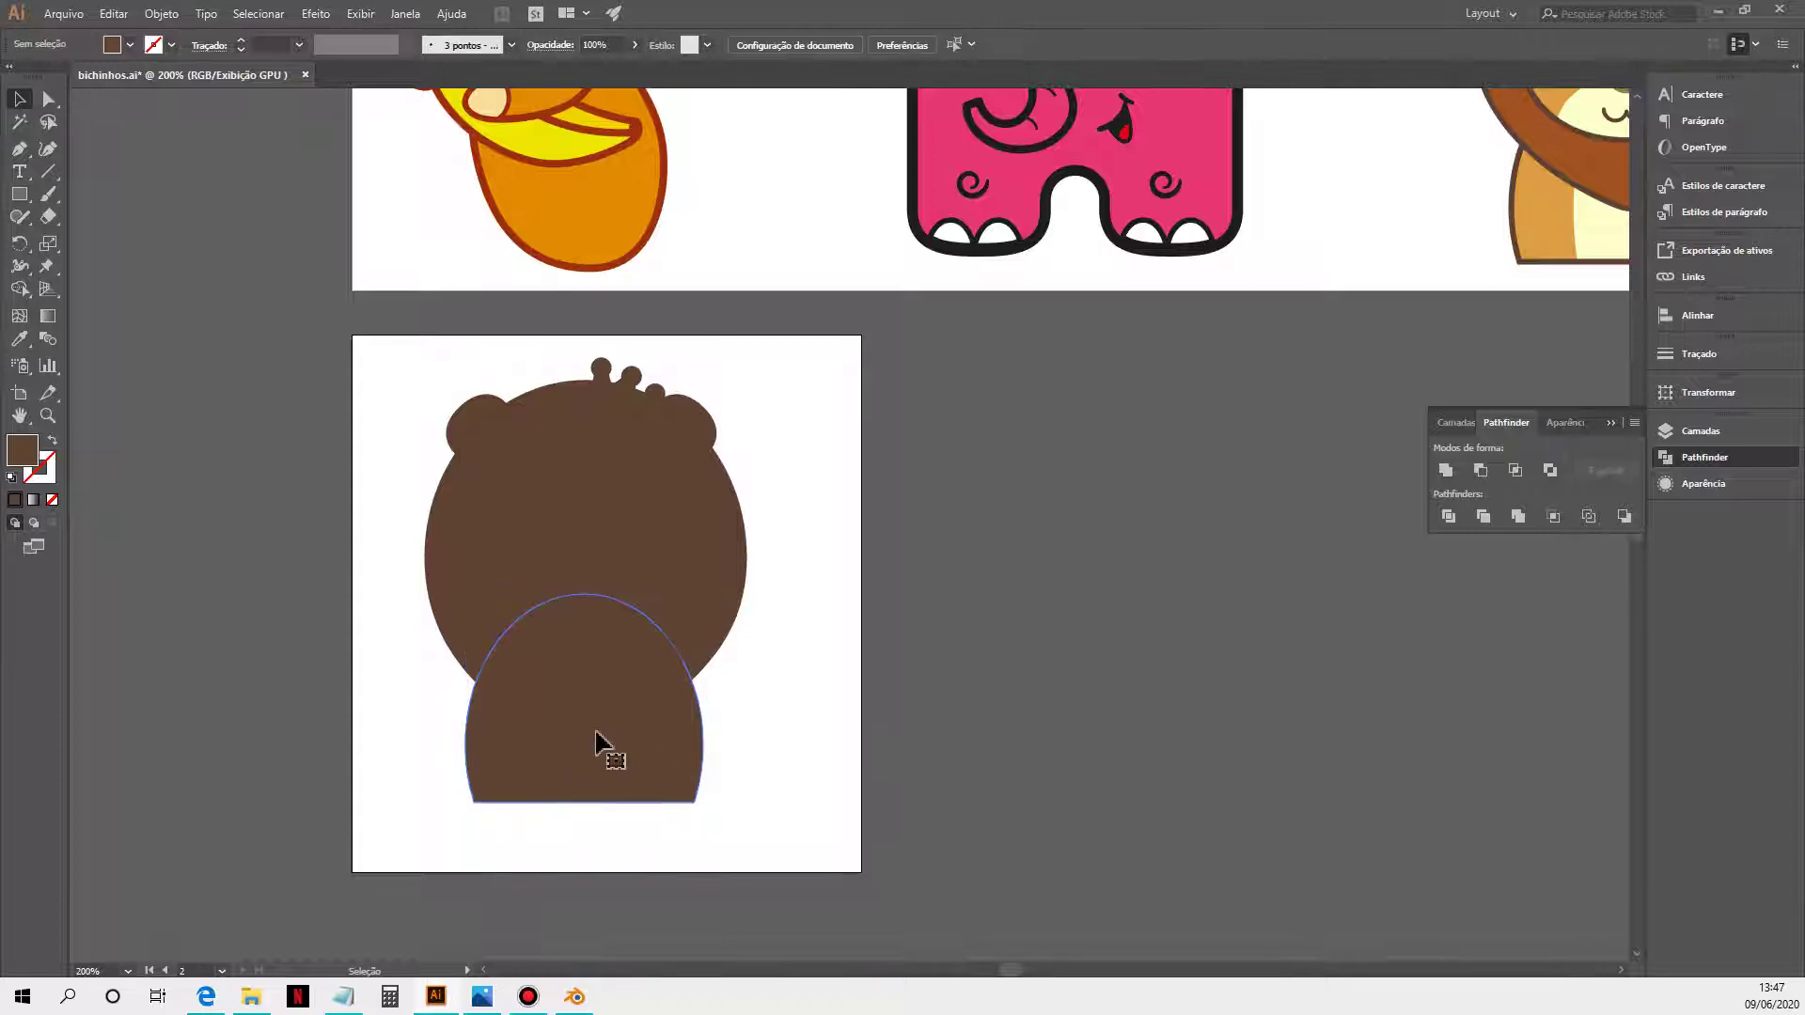
click(598, 743)
click(583, 650)
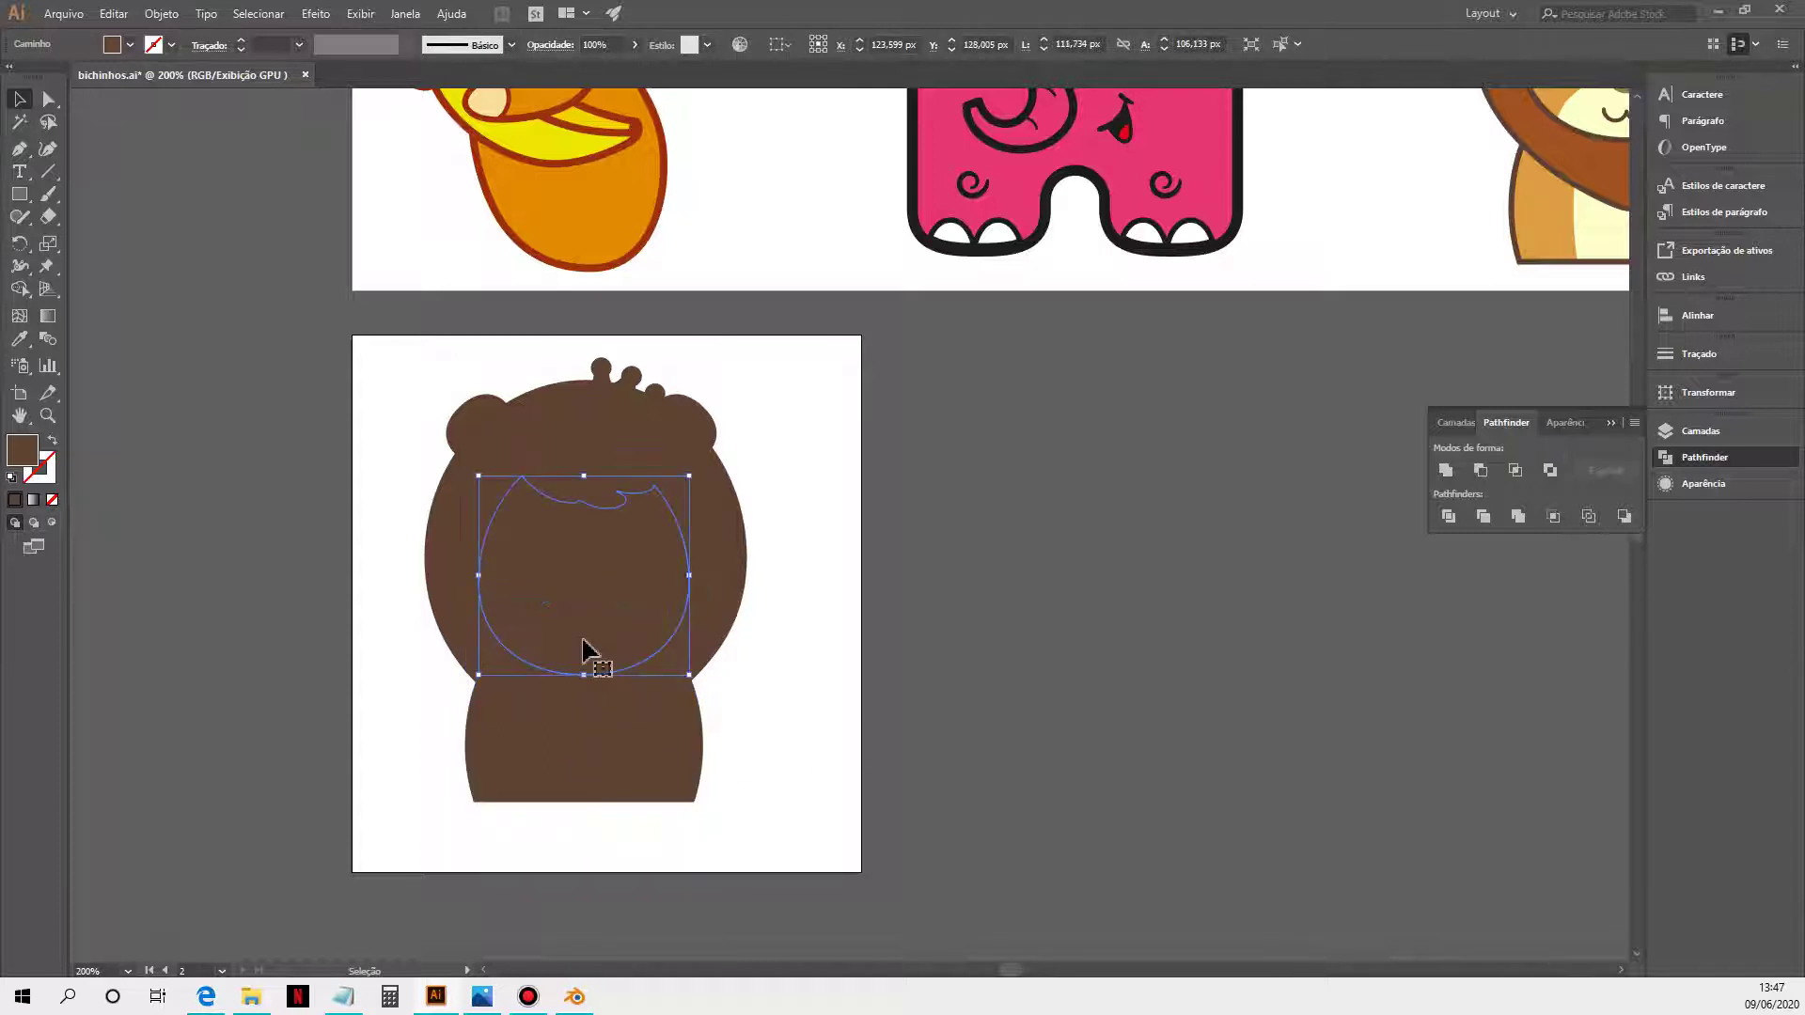
shift+click(587, 651)
click(597, 743)
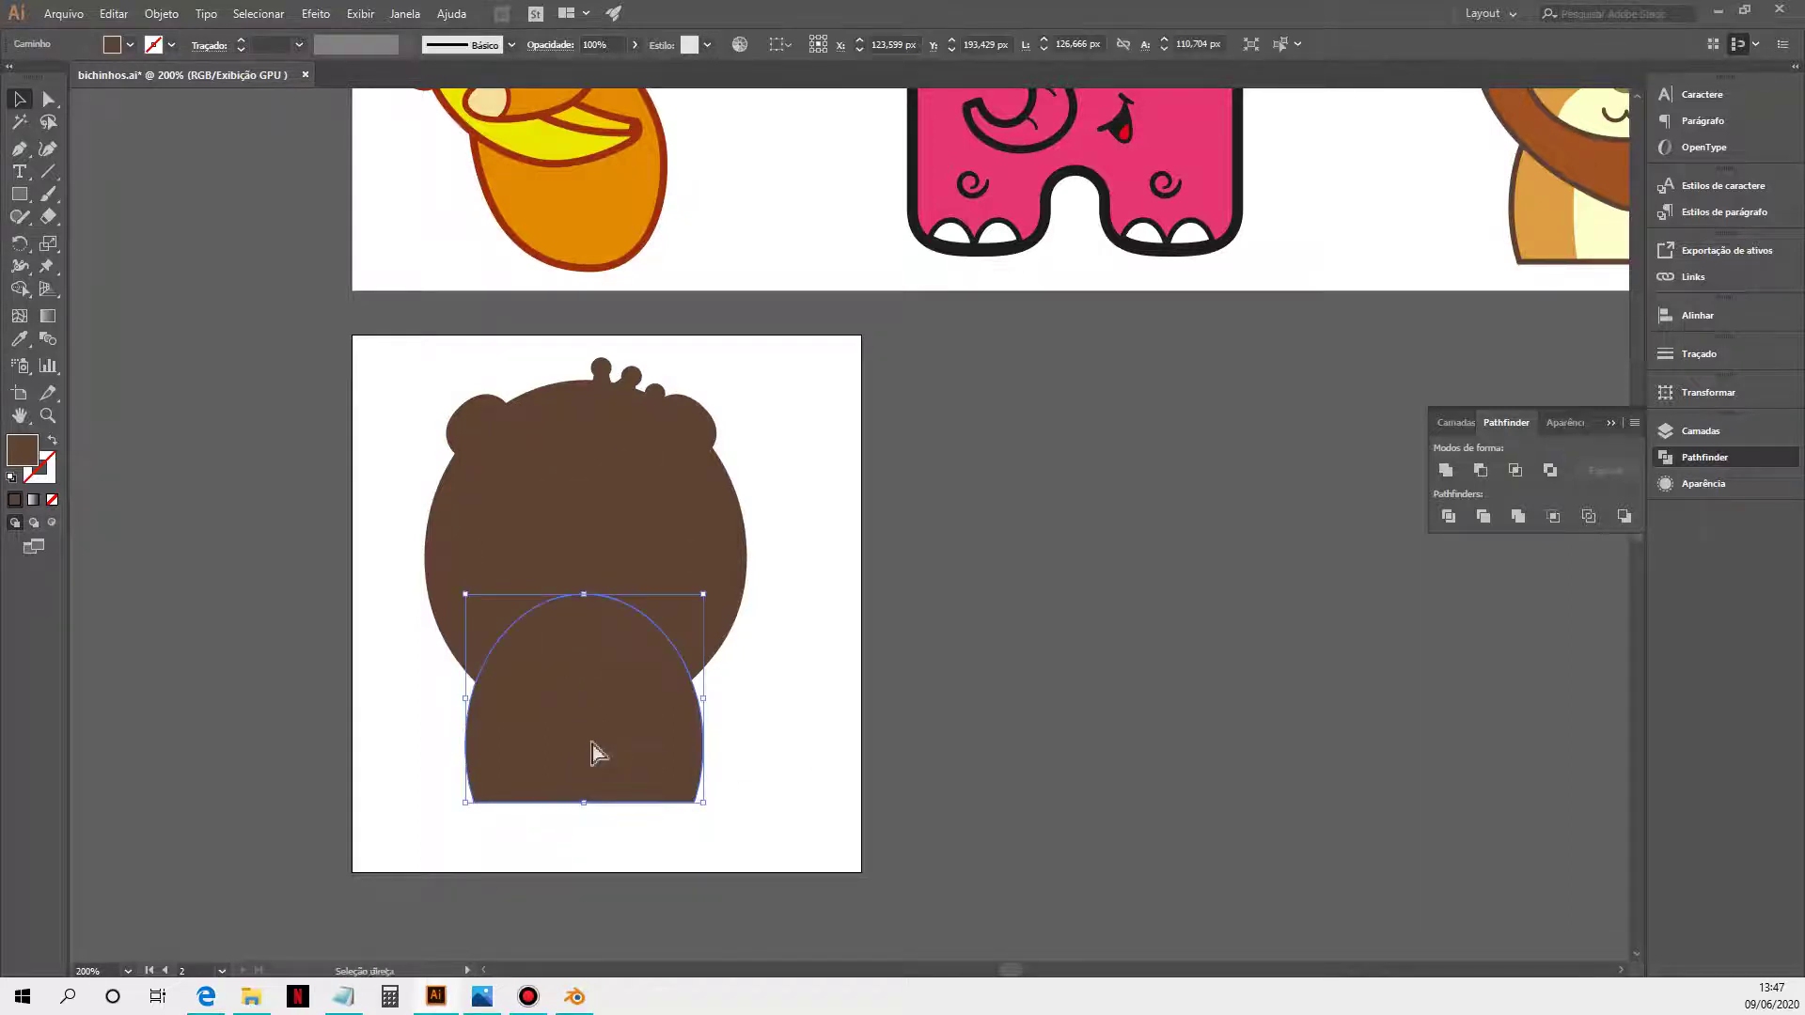
click(903, 717)
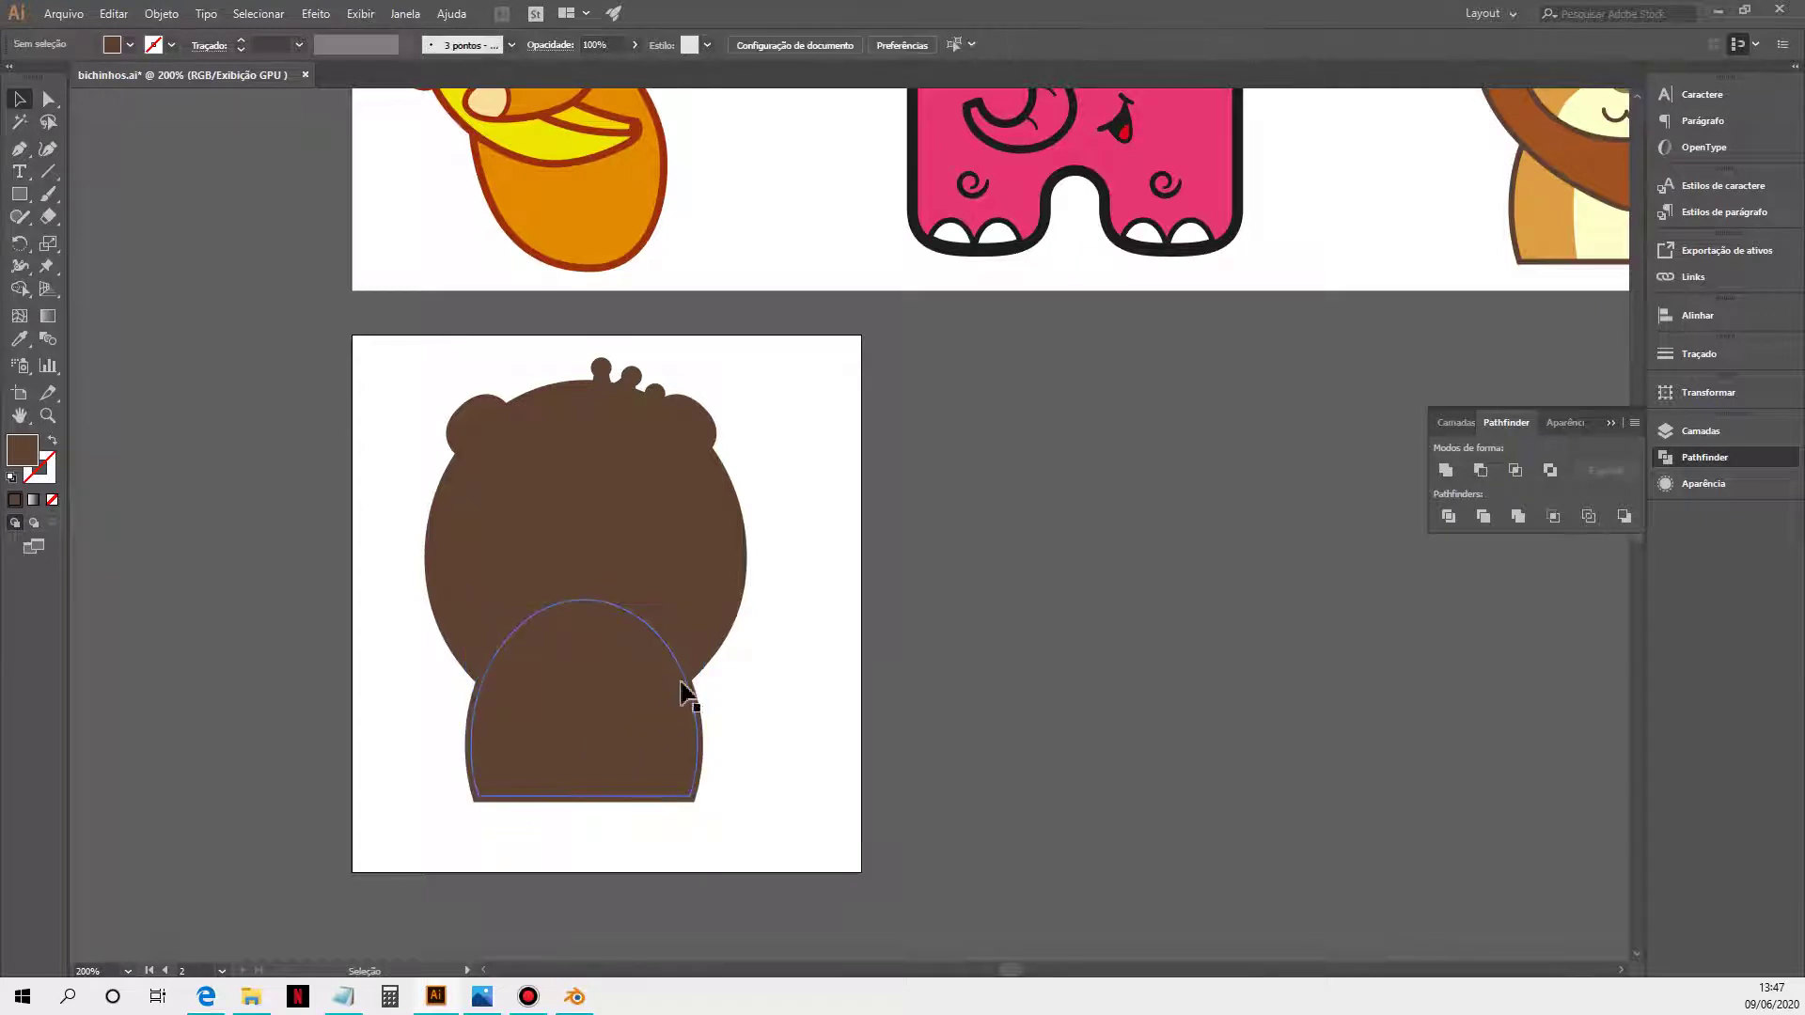
click(683, 693)
shift+click(684, 693)
Step: Unite all remaining shapes of the copied lion into a single silhouette with Pathfinder
drag(918, 844, 415, 355)
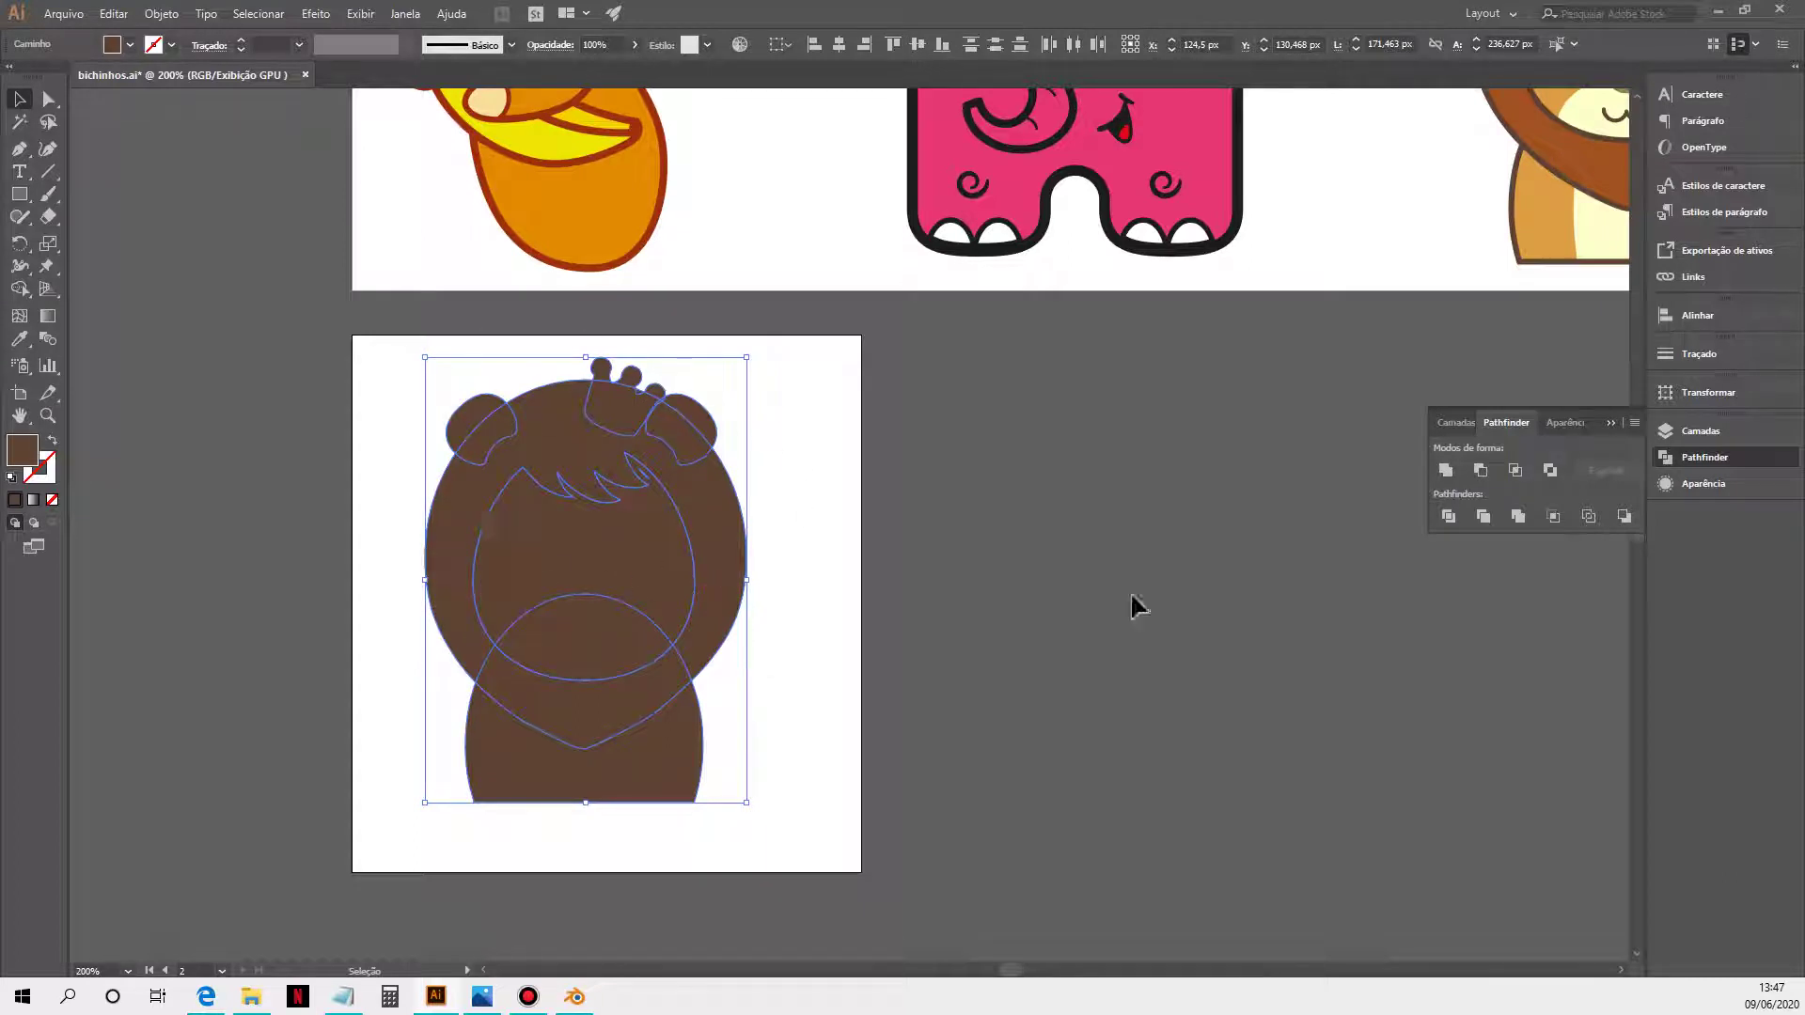
click(1445, 470)
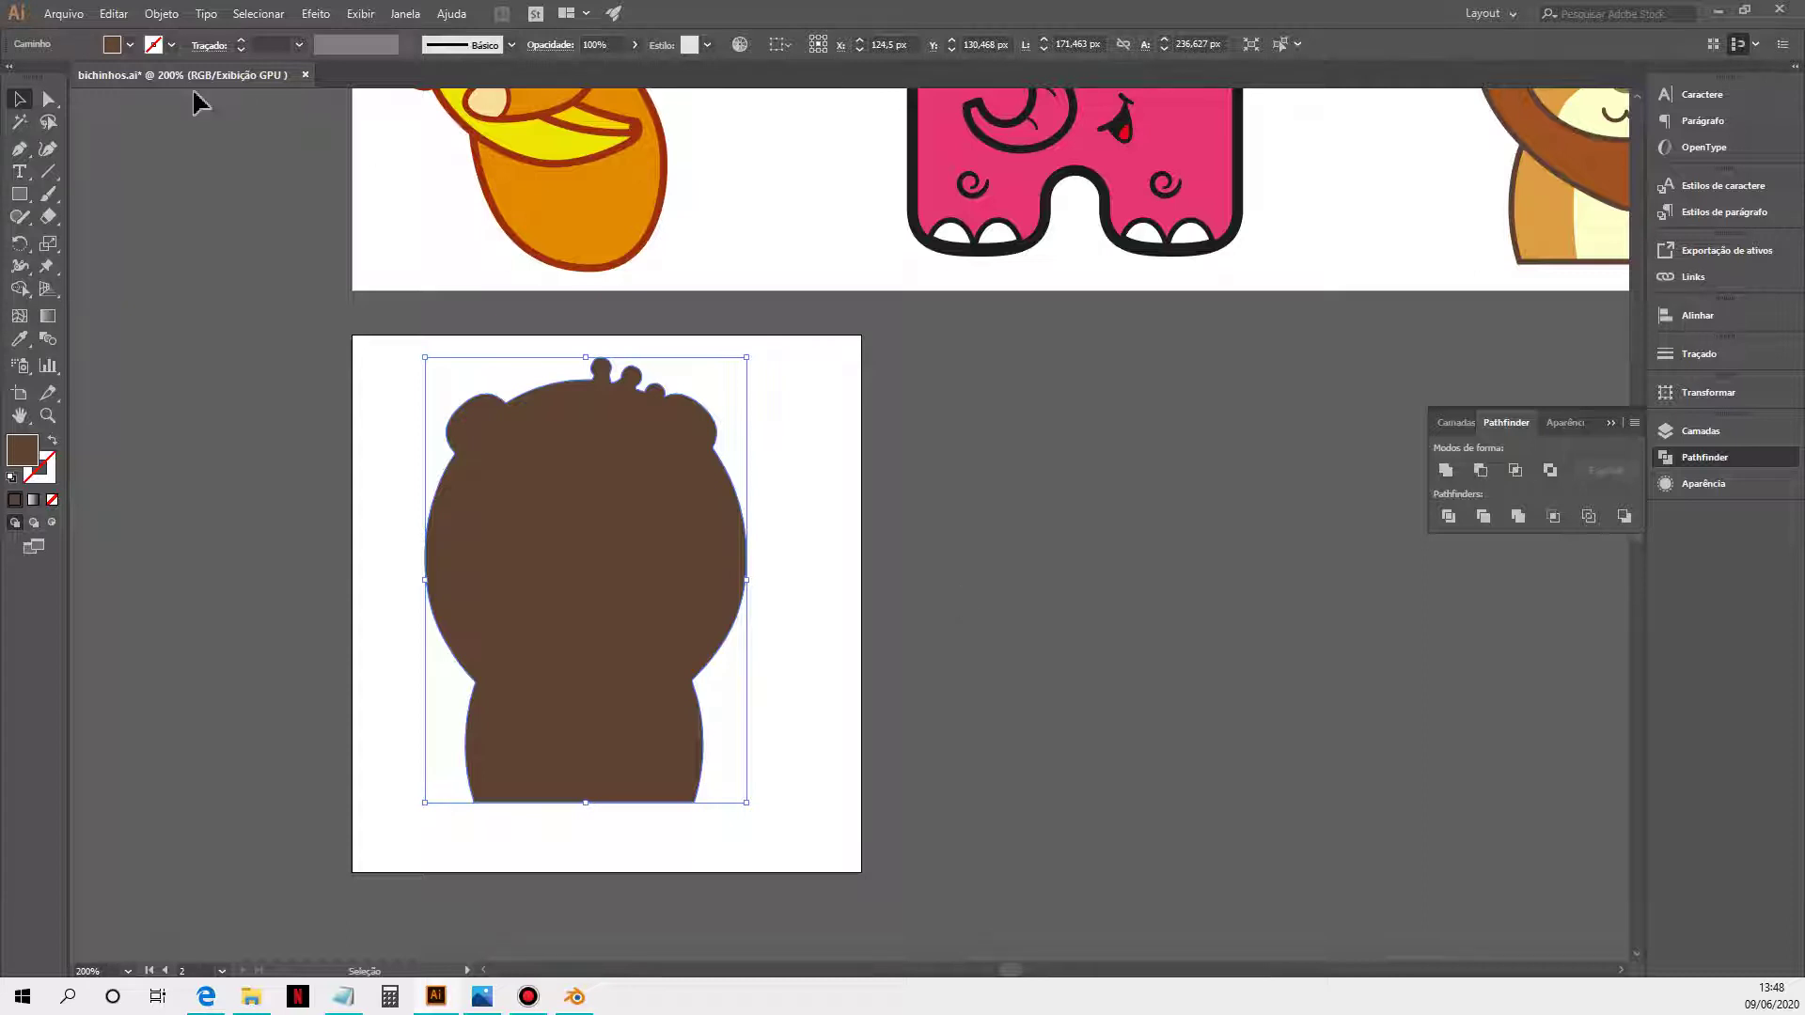
click(64, 14)
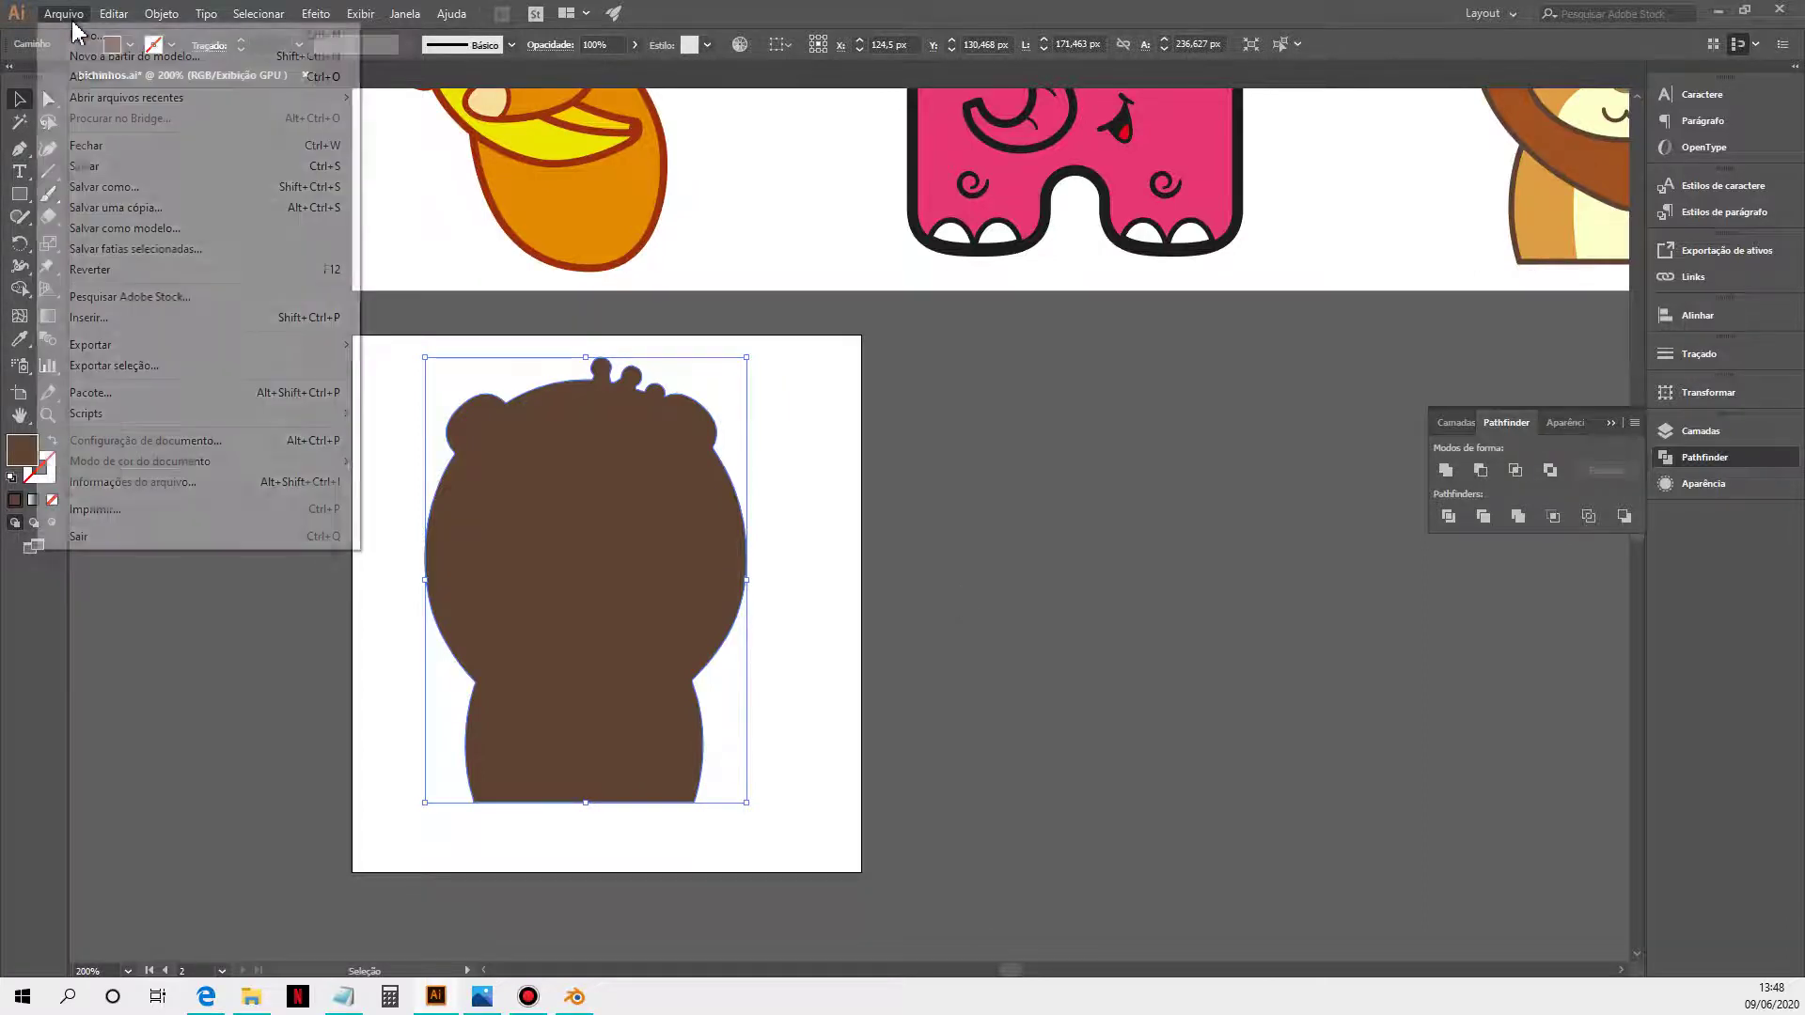
mouse_move(108, 352)
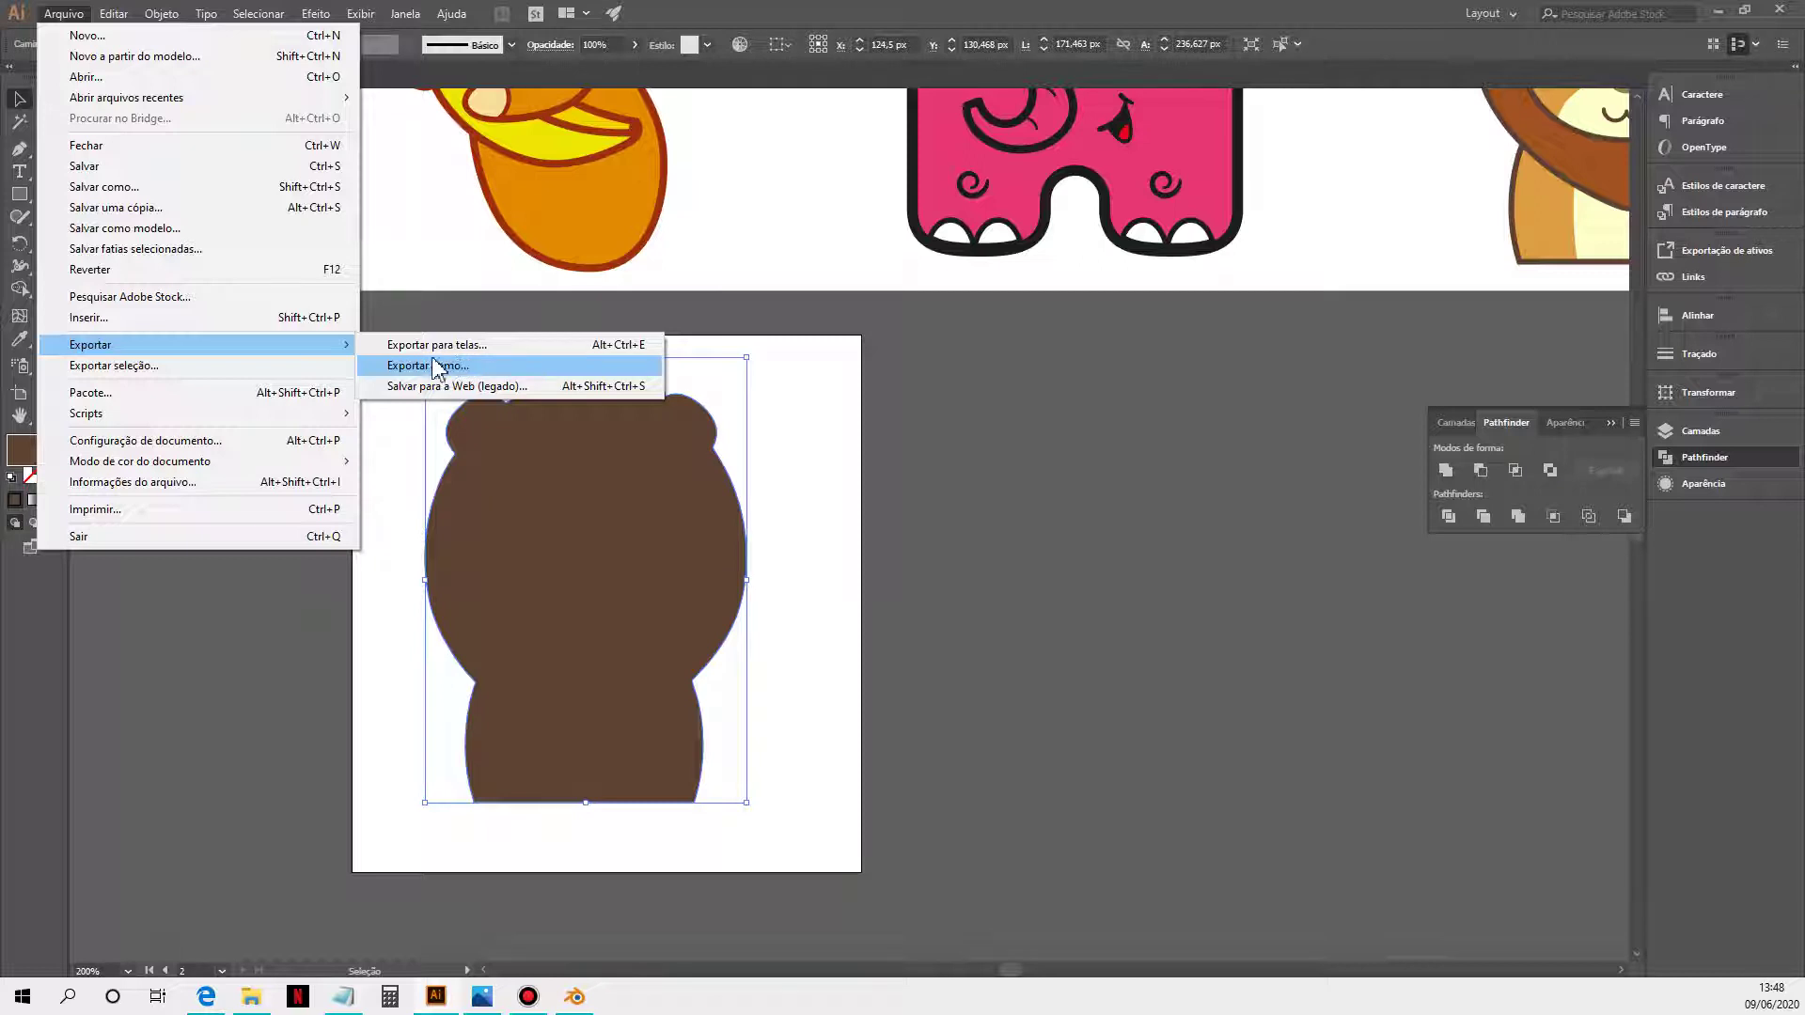
click(215, 369)
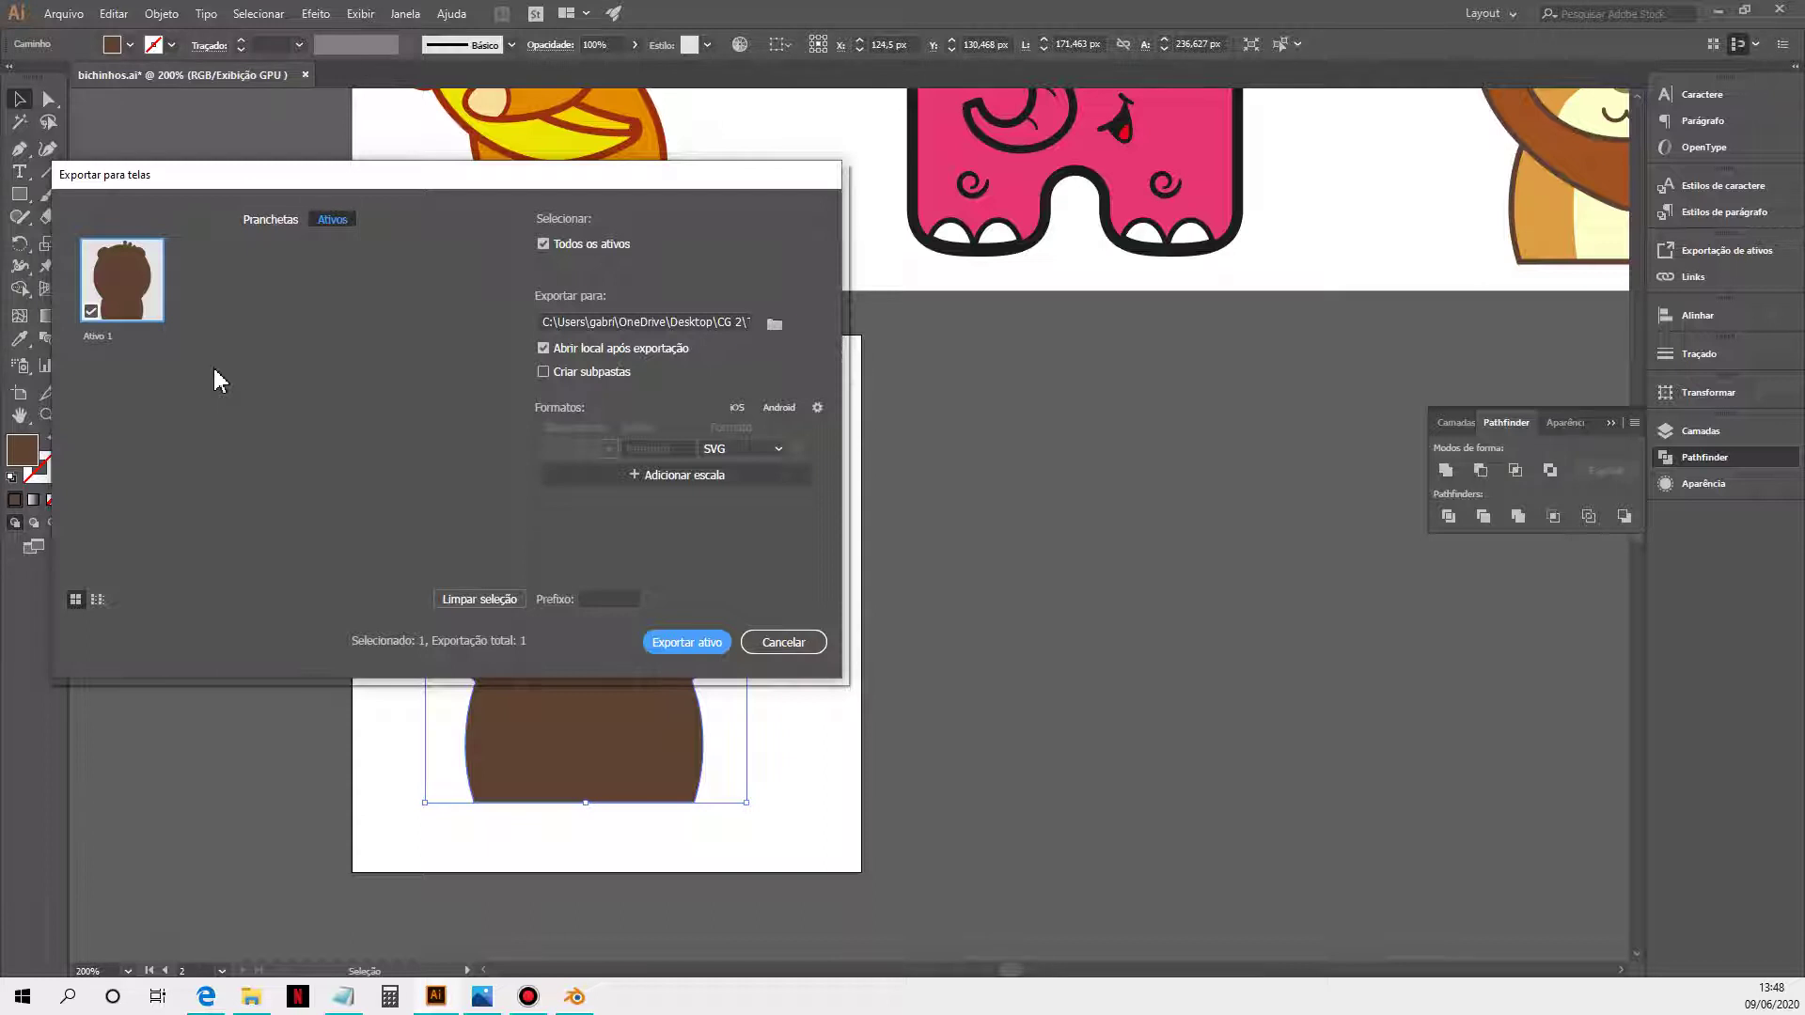
click(783, 642)
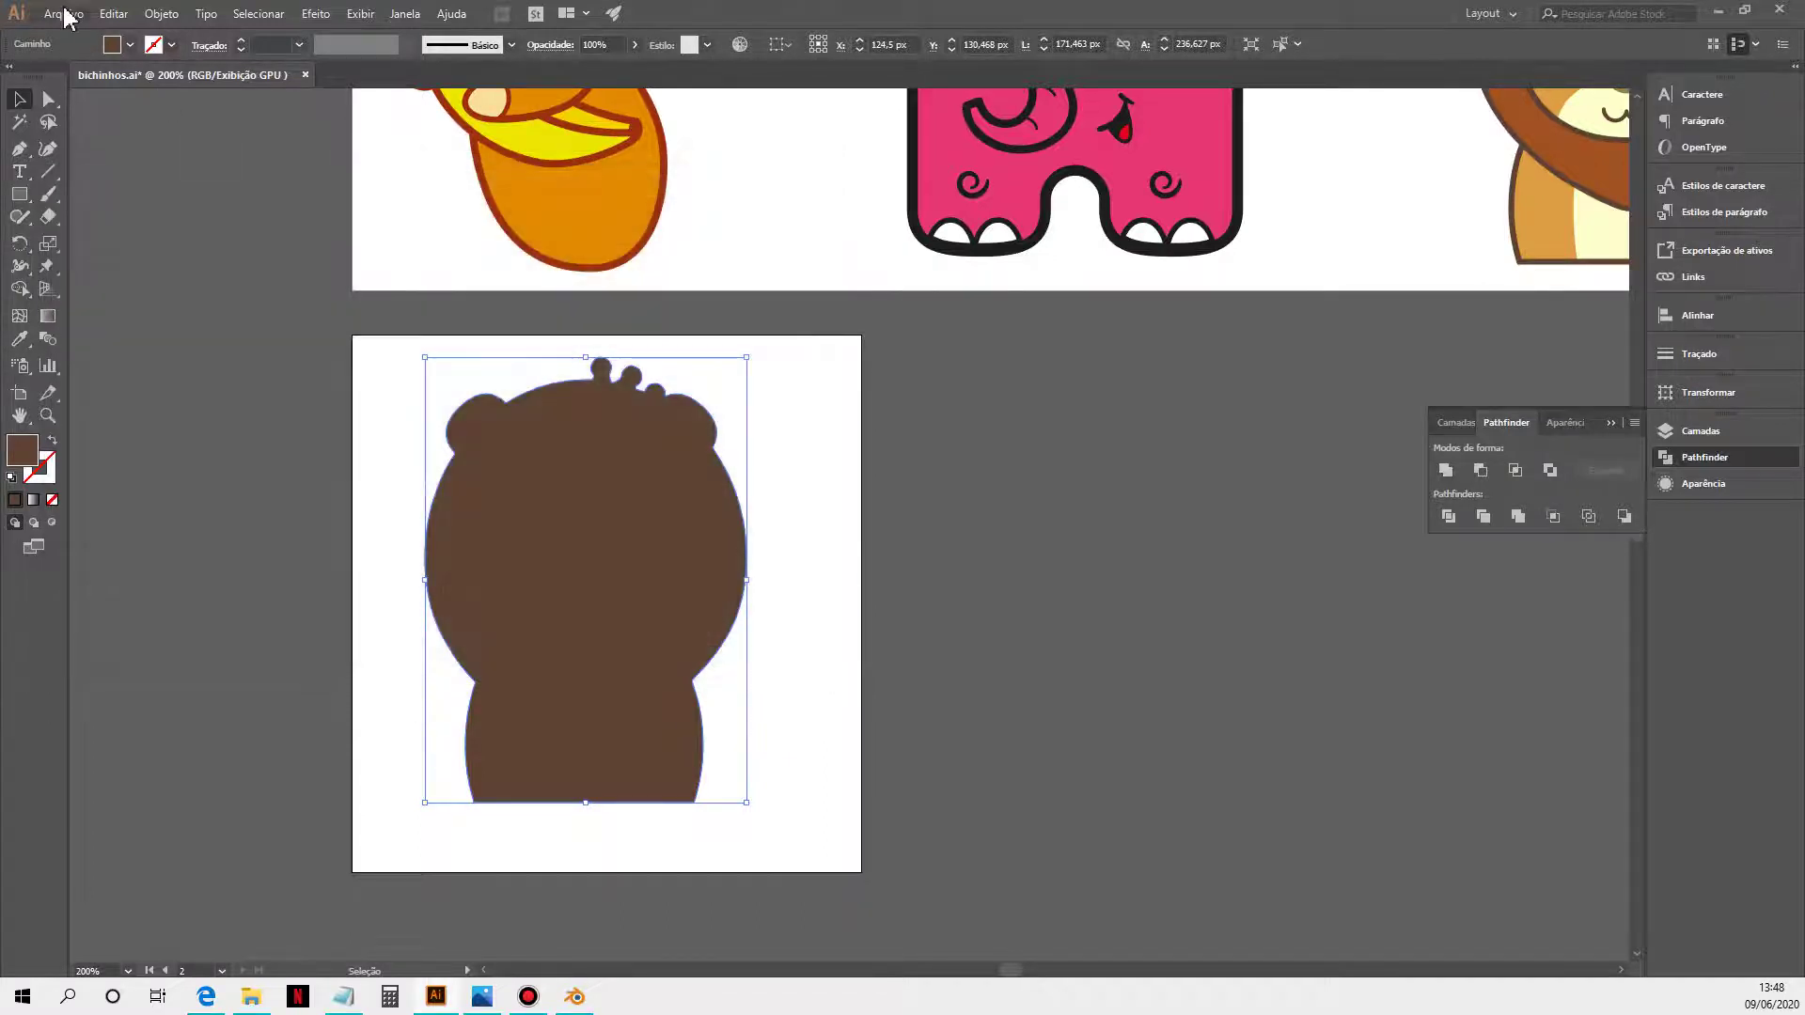
Step: Set up the lion silhouette selection for export as an SVG asset and rename the asset Leaosvg
click(64, 13)
click(117, 365)
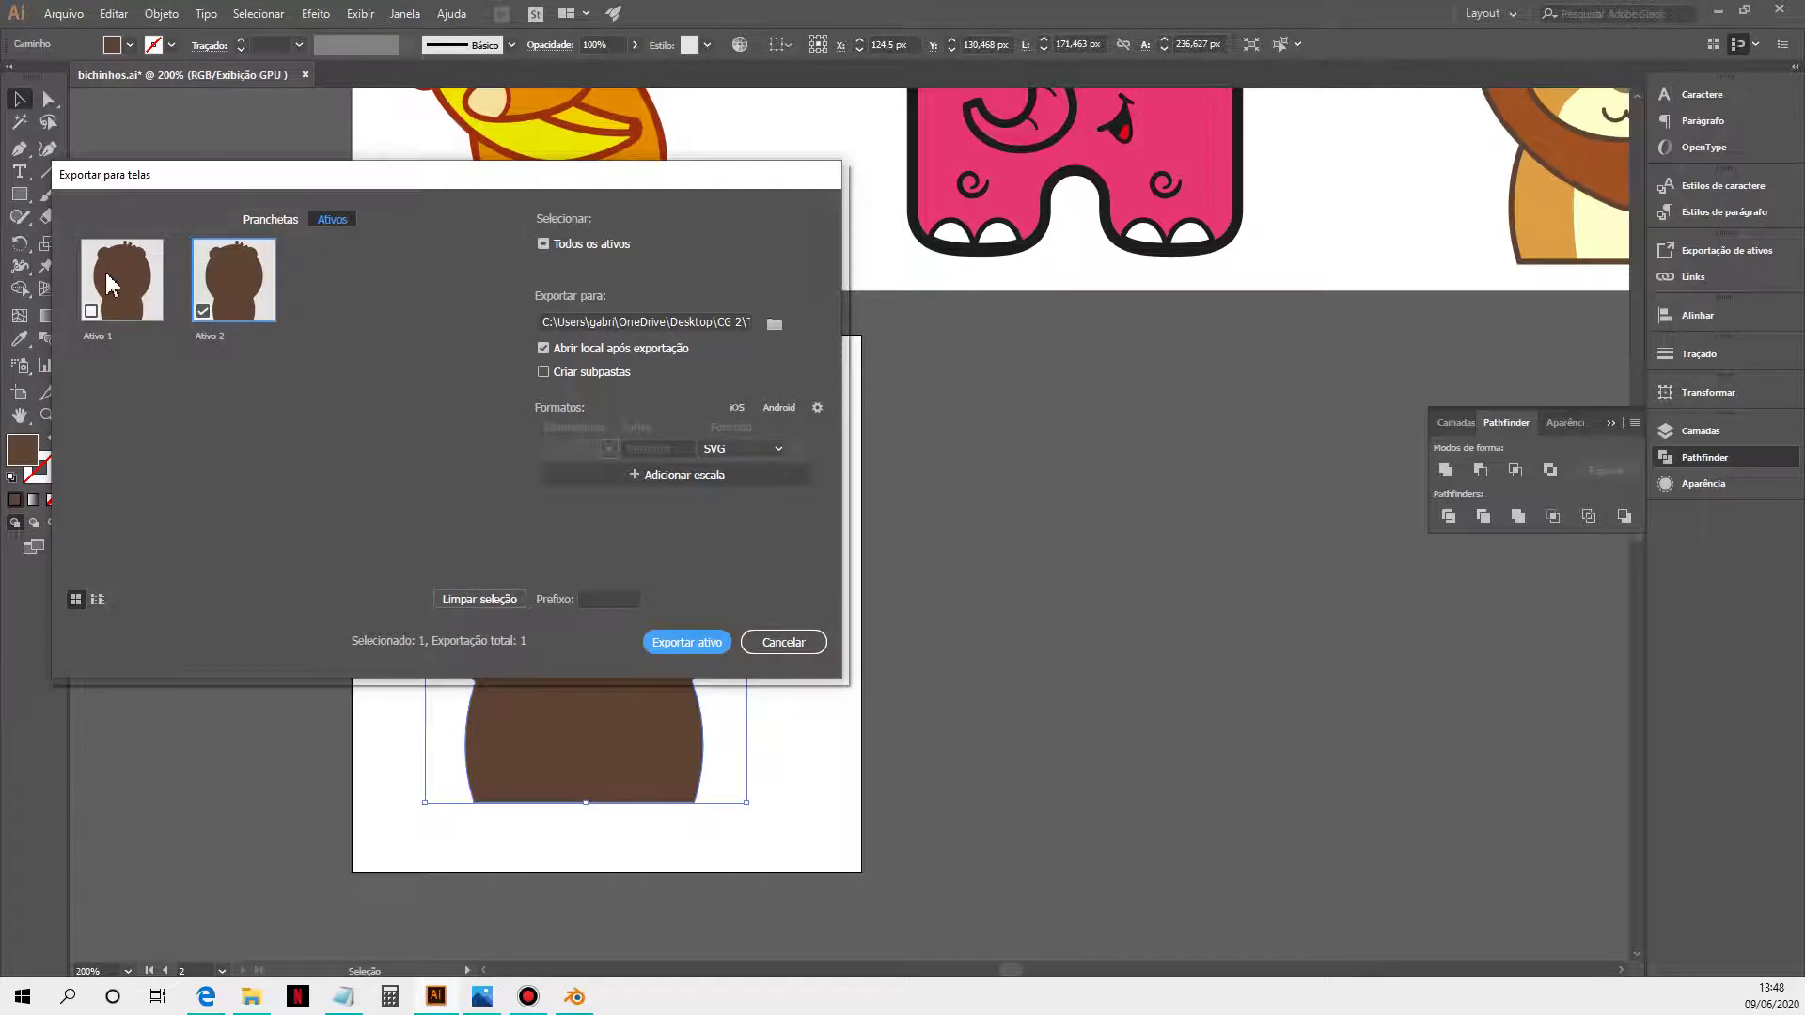
double_click(219, 332)
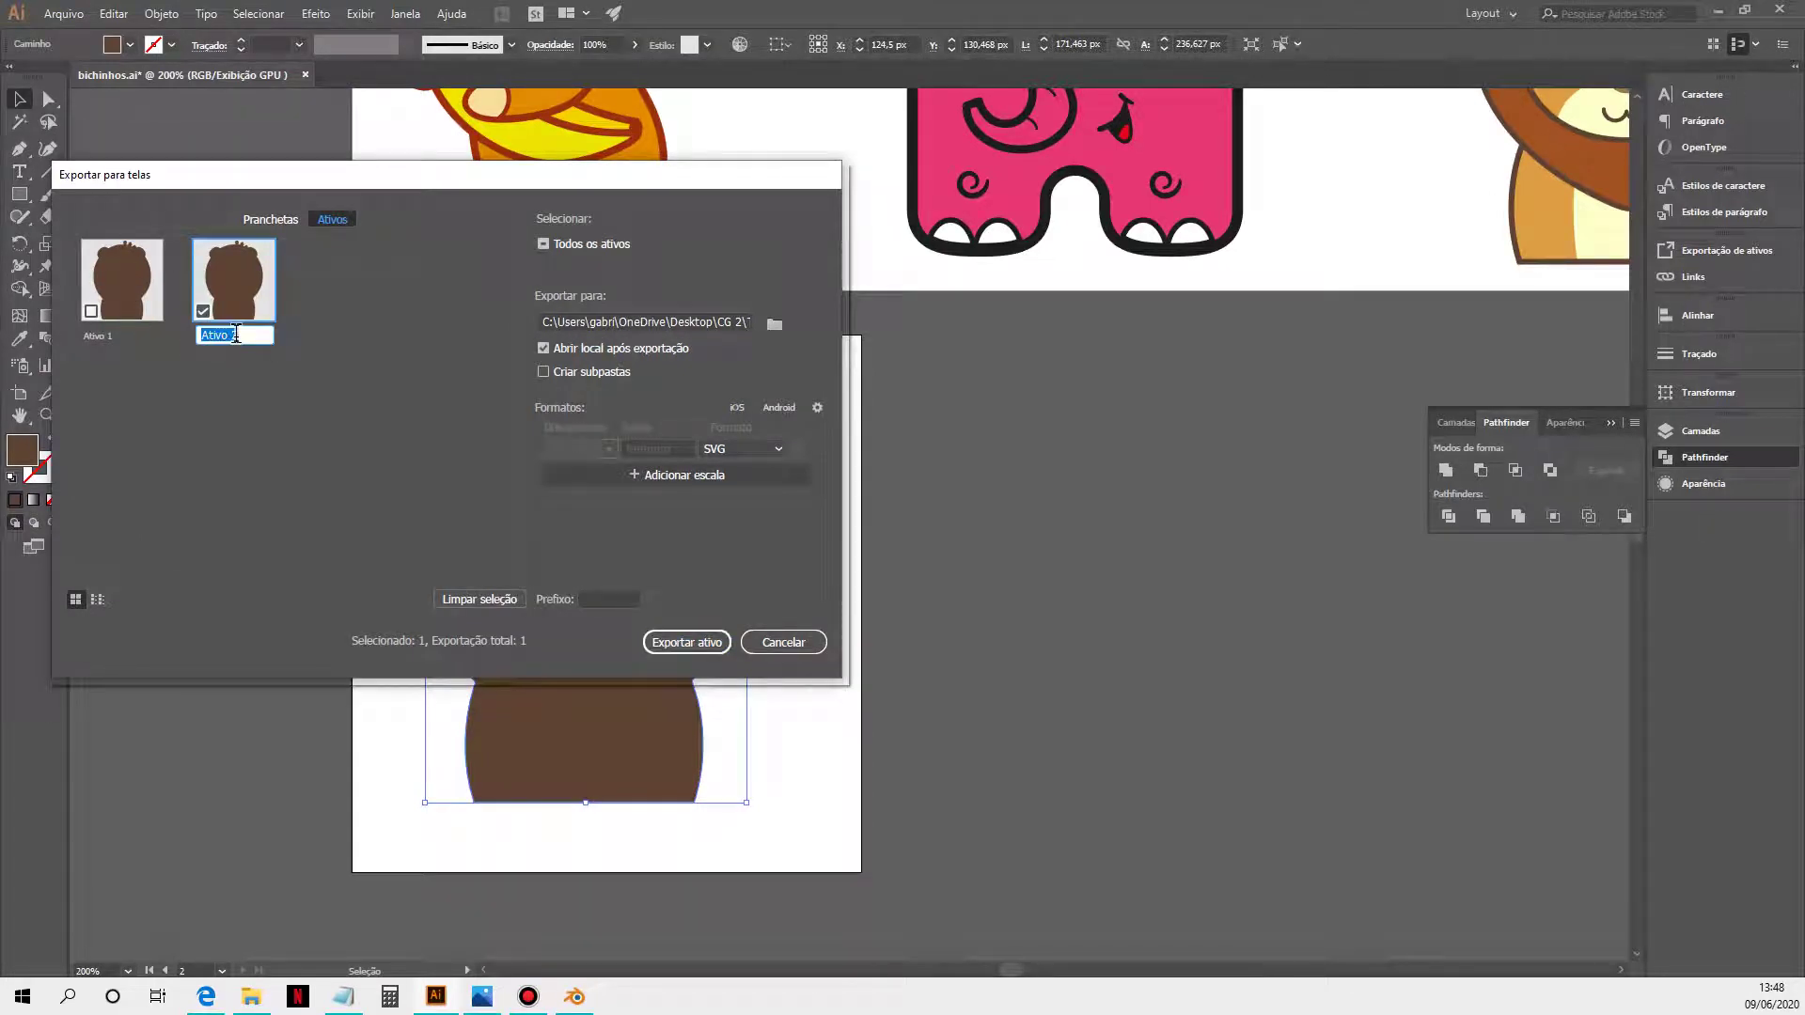
text(Leaosvg)
drag(224, 336, 231, 336)
key(Return)
double_click(218, 335)
click(224, 334)
key(Return)
Step: Export only the Leao svg asset into the uvs e bmps folder as SVG, saving the format settings with internal CSS and 2 decimals
click(774, 324)
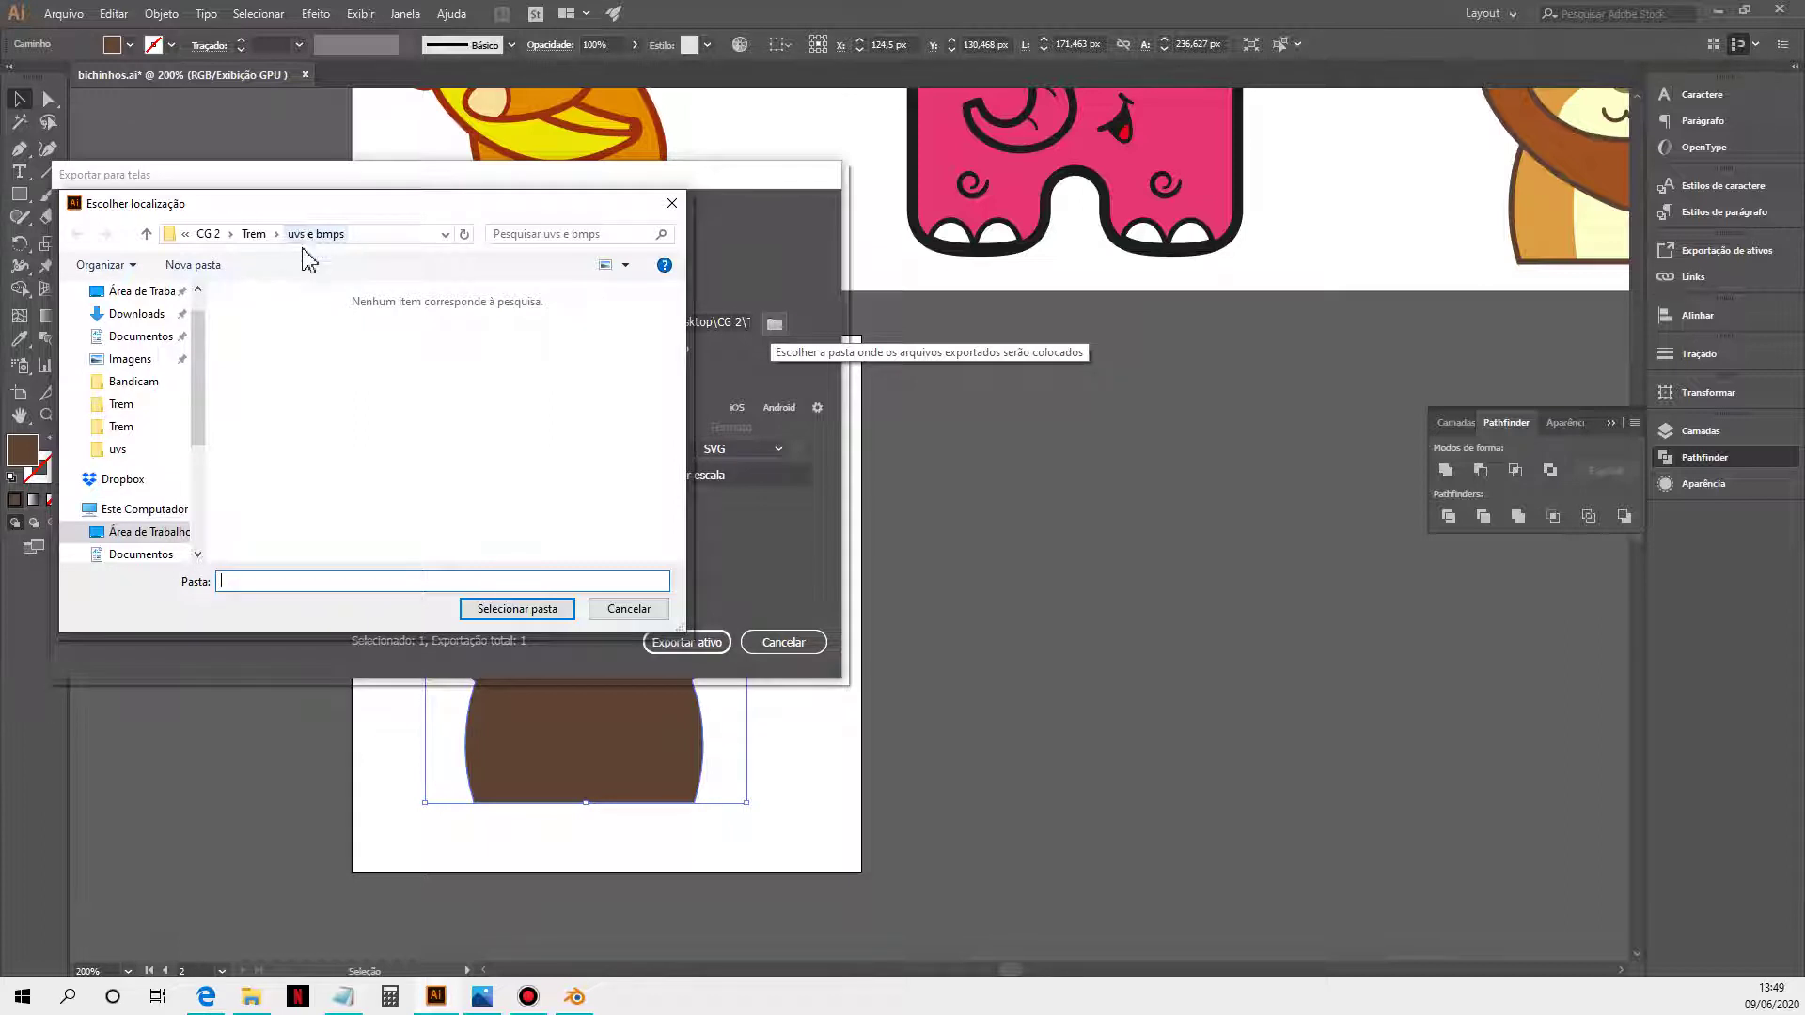
click(517, 608)
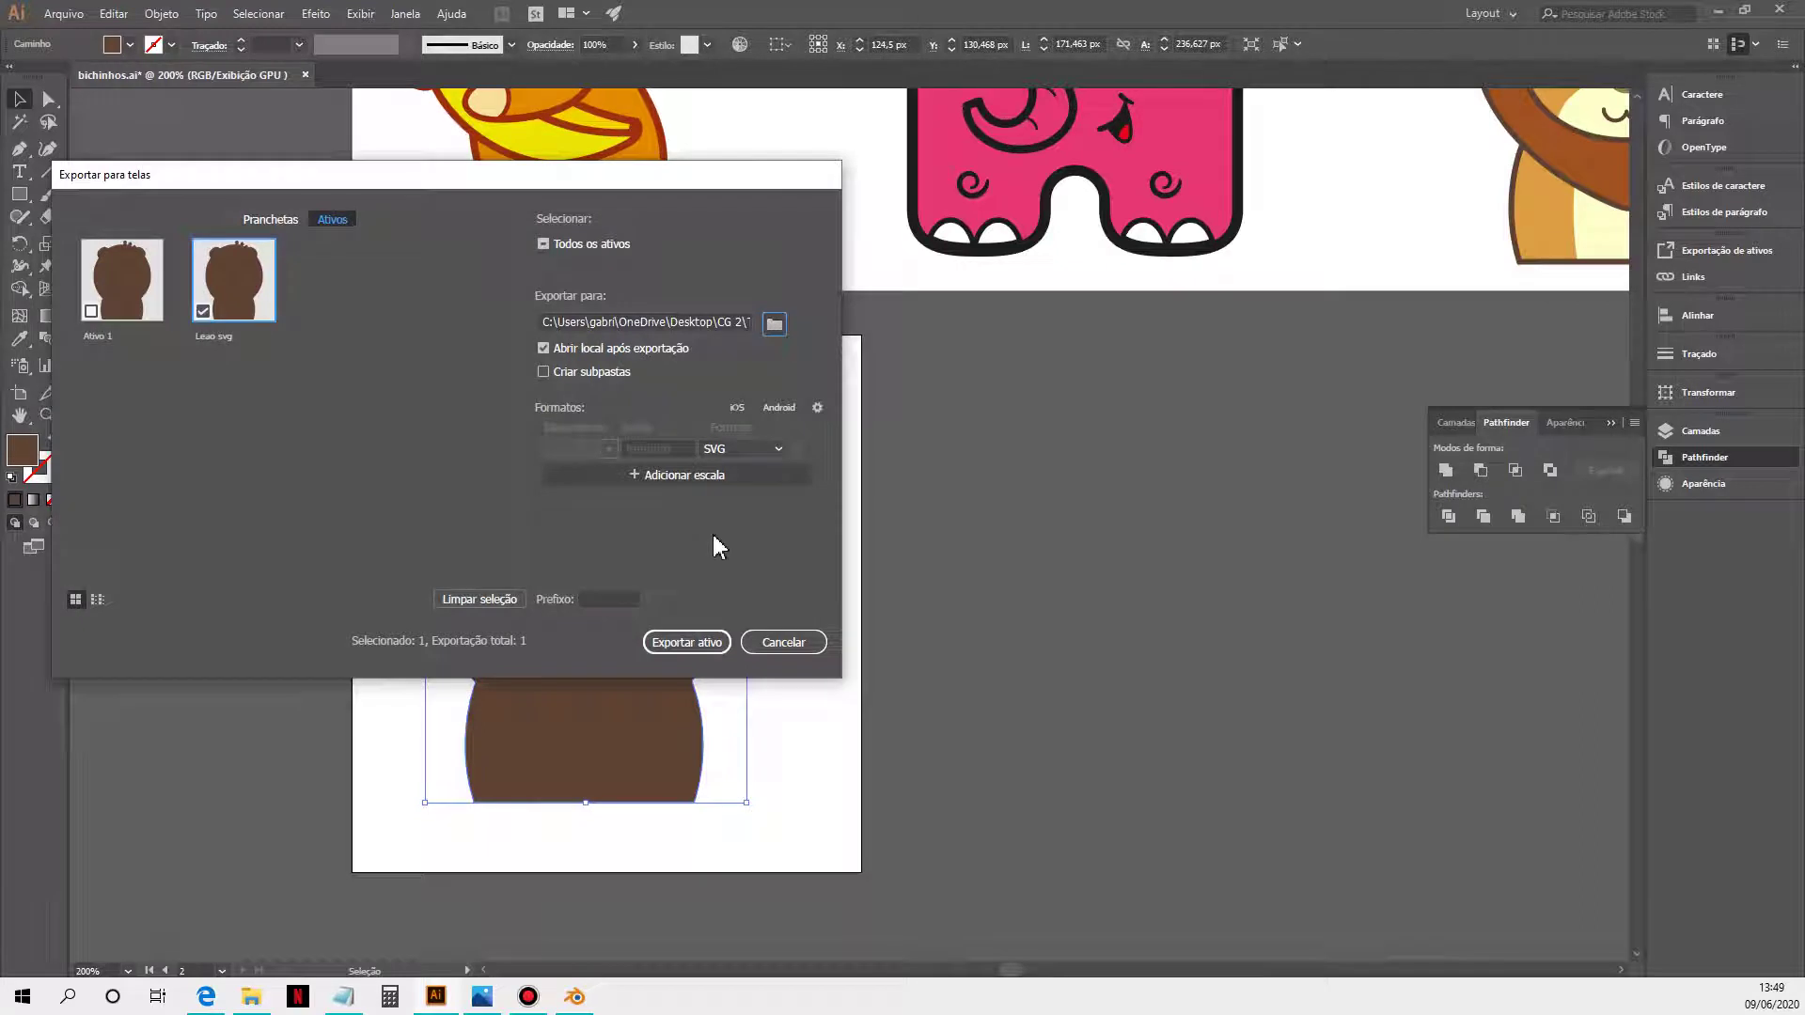
click(817, 409)
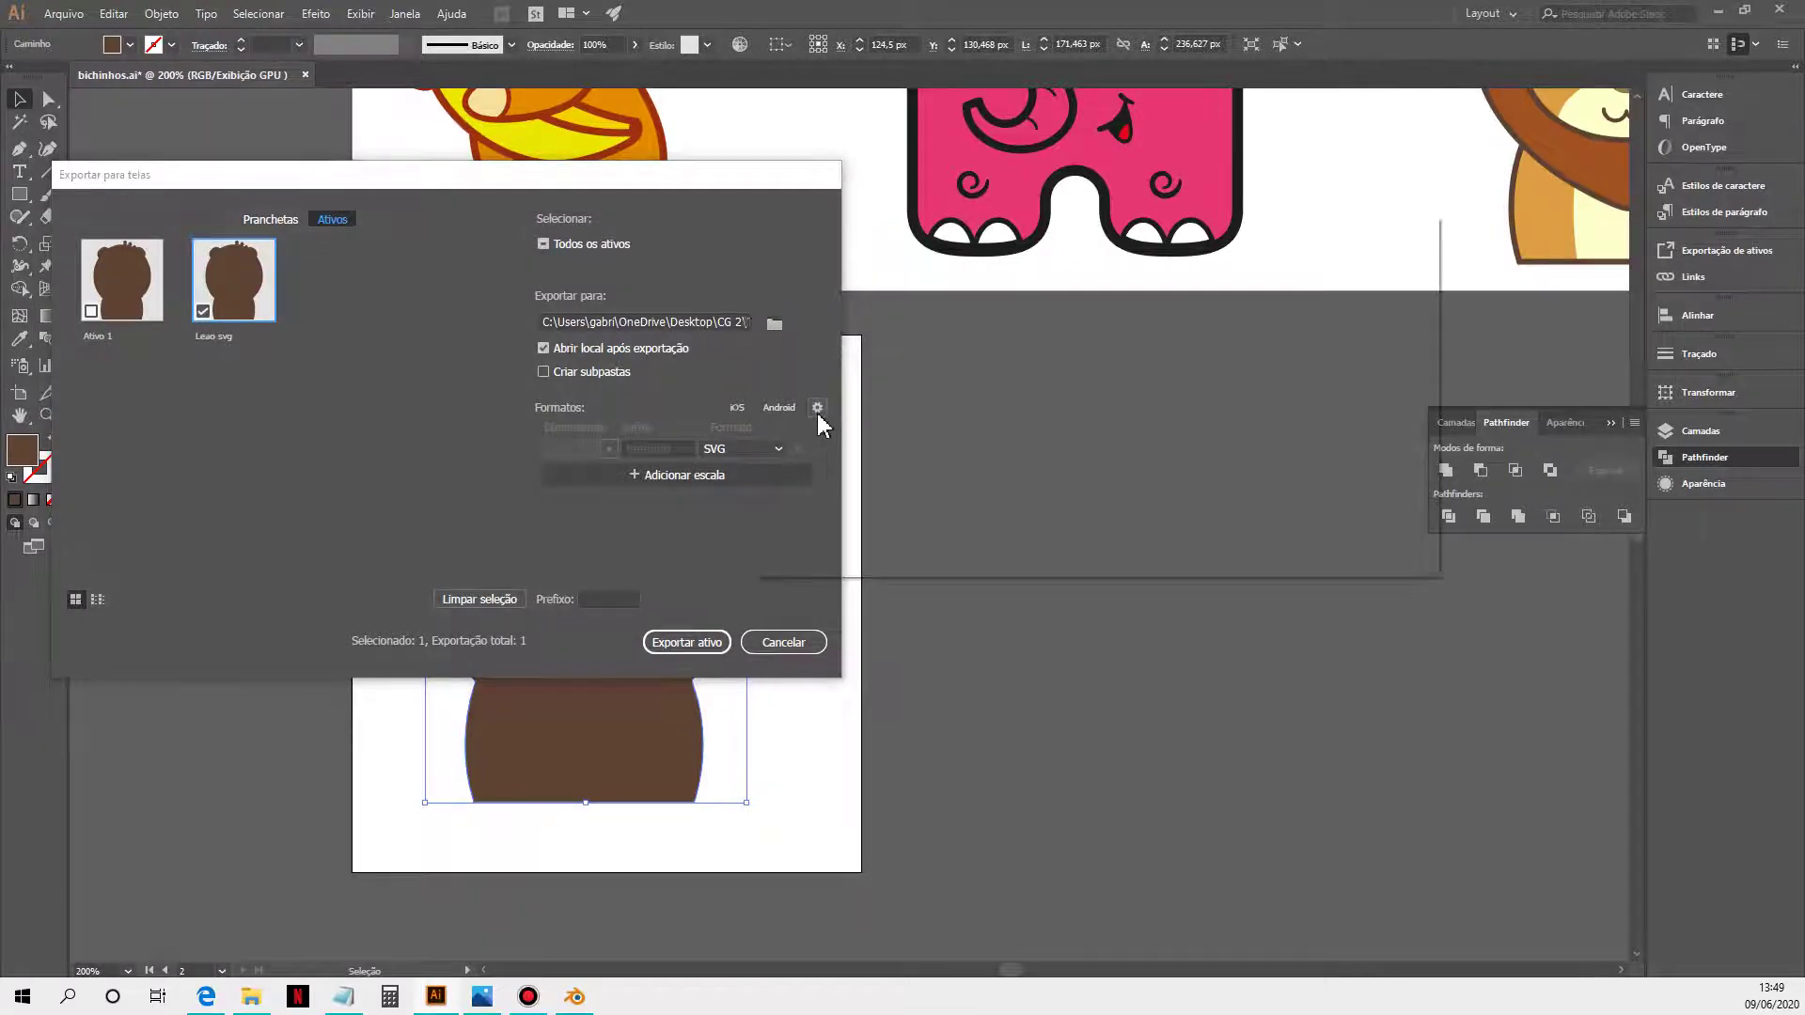
click(787, 399)
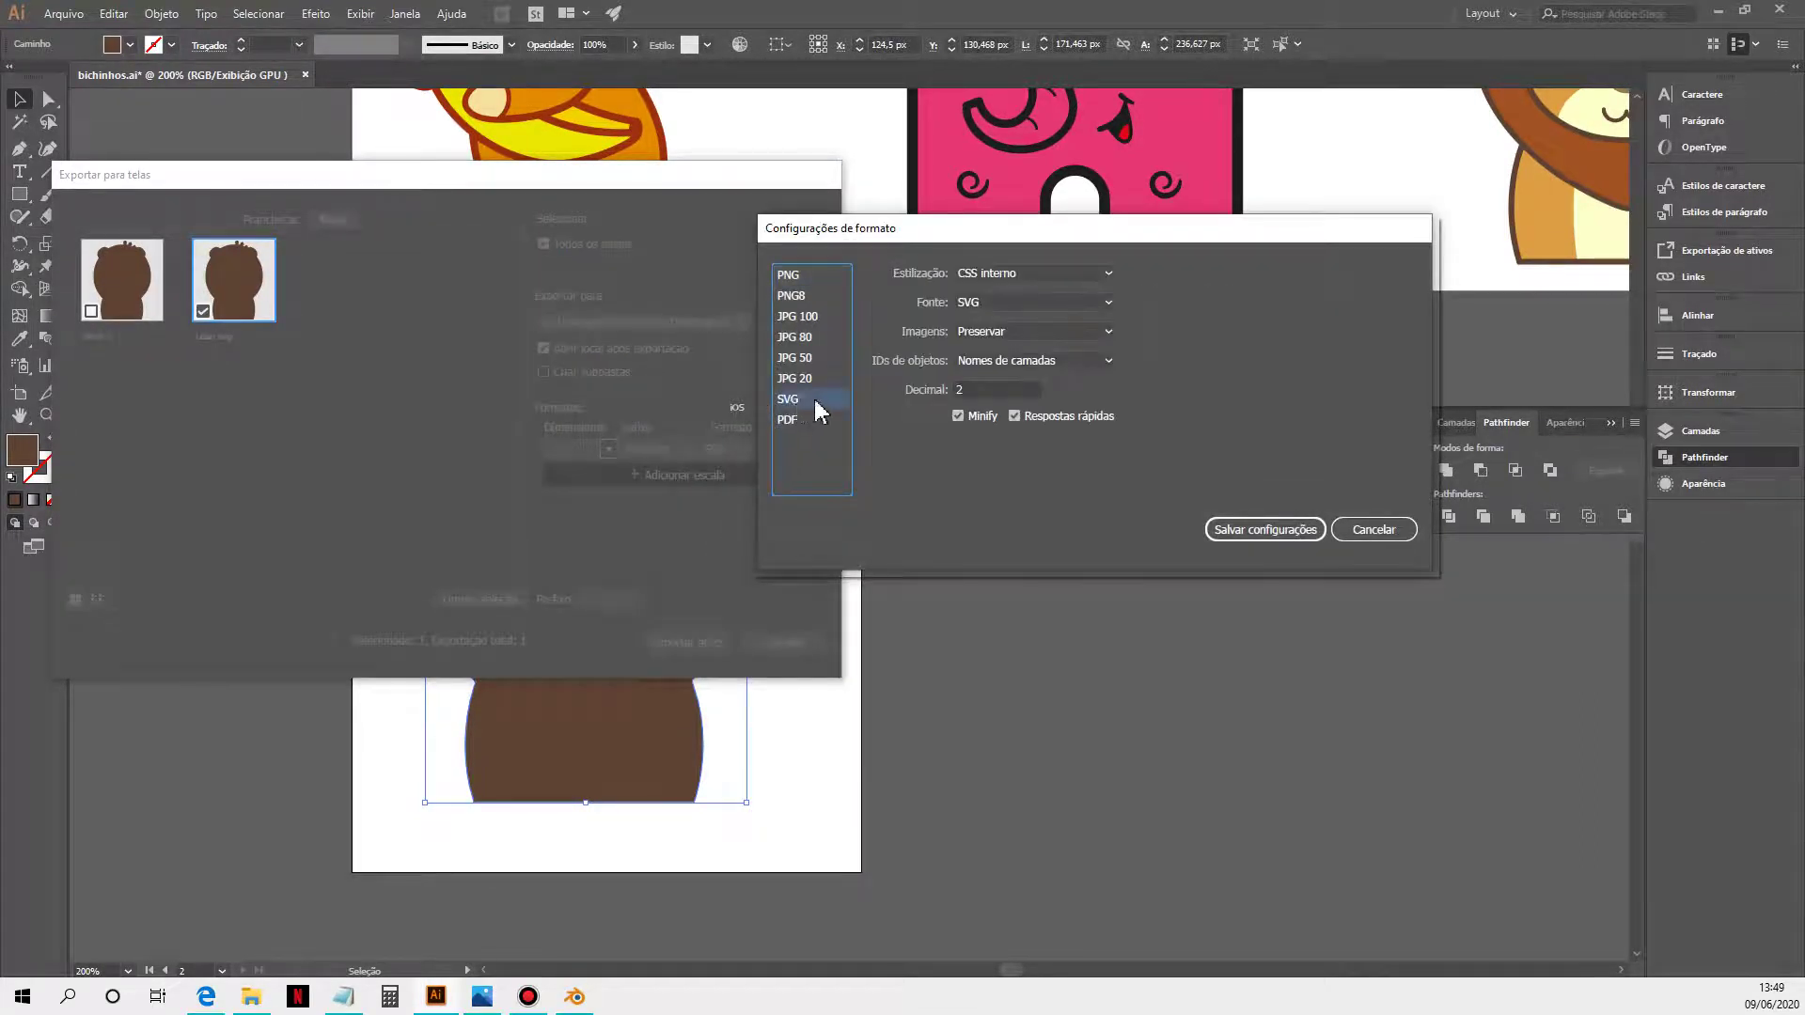
click(1301, 528)
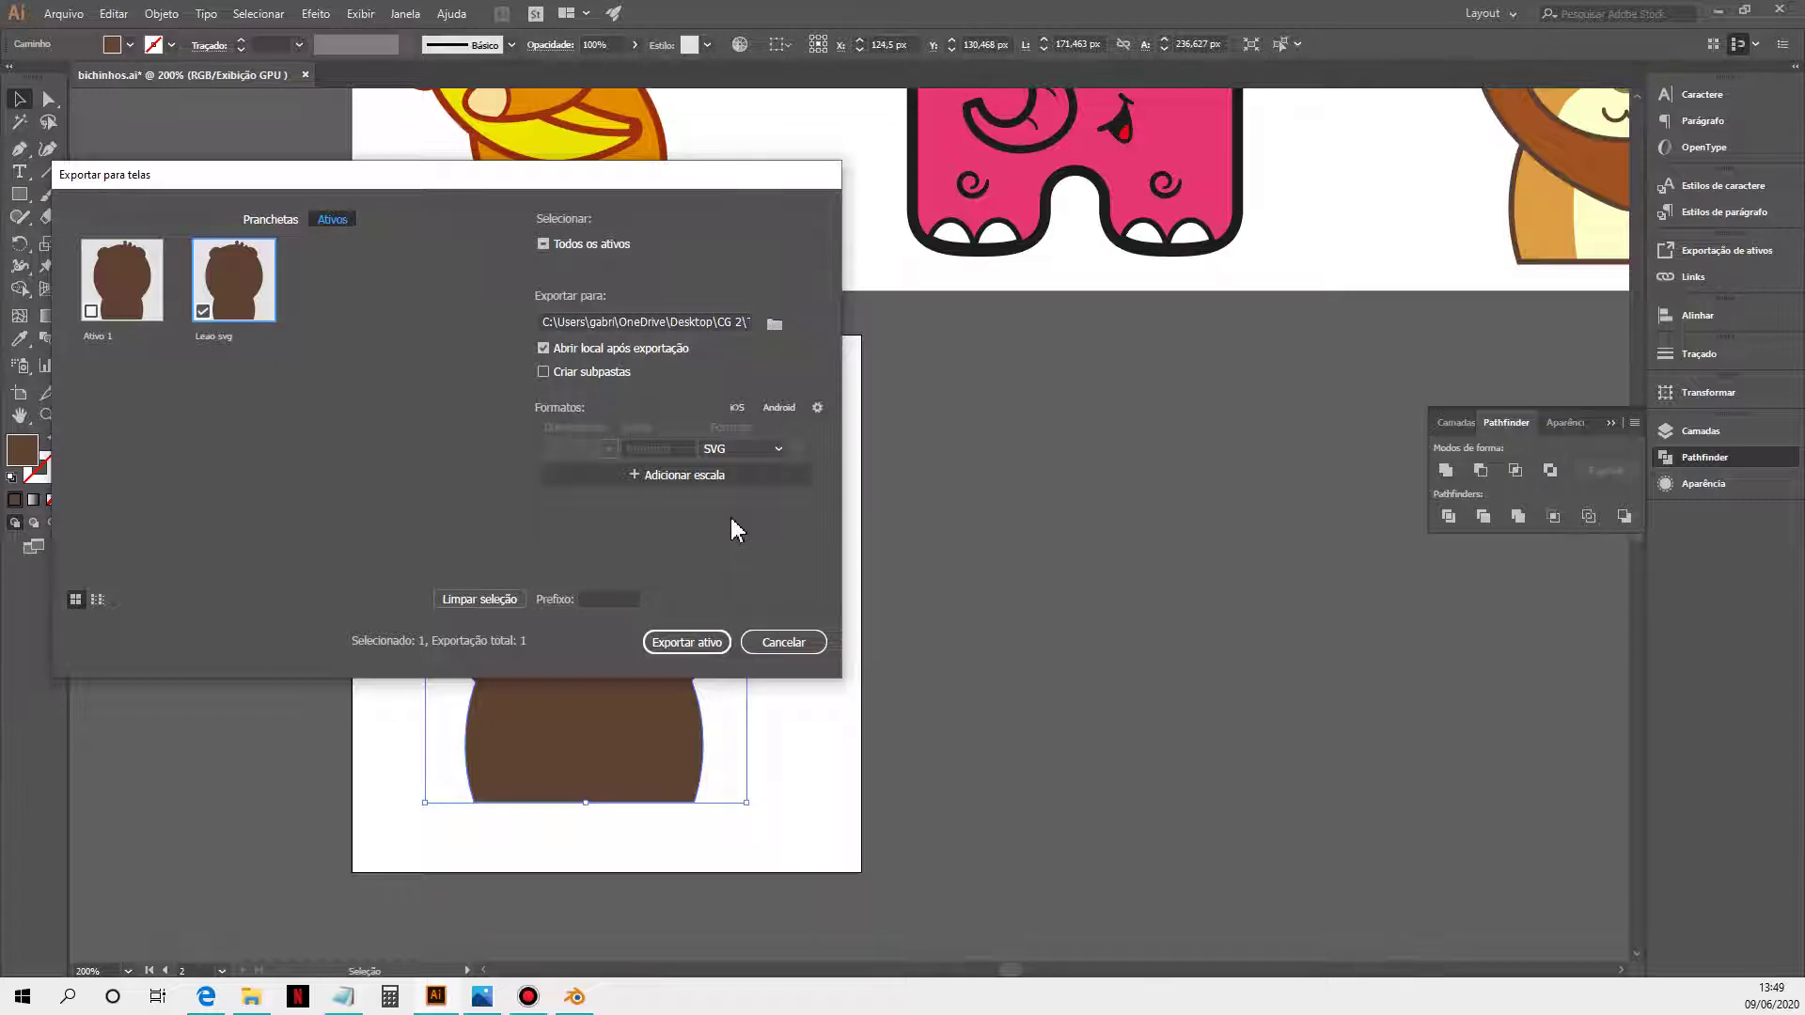
click(681, 641)
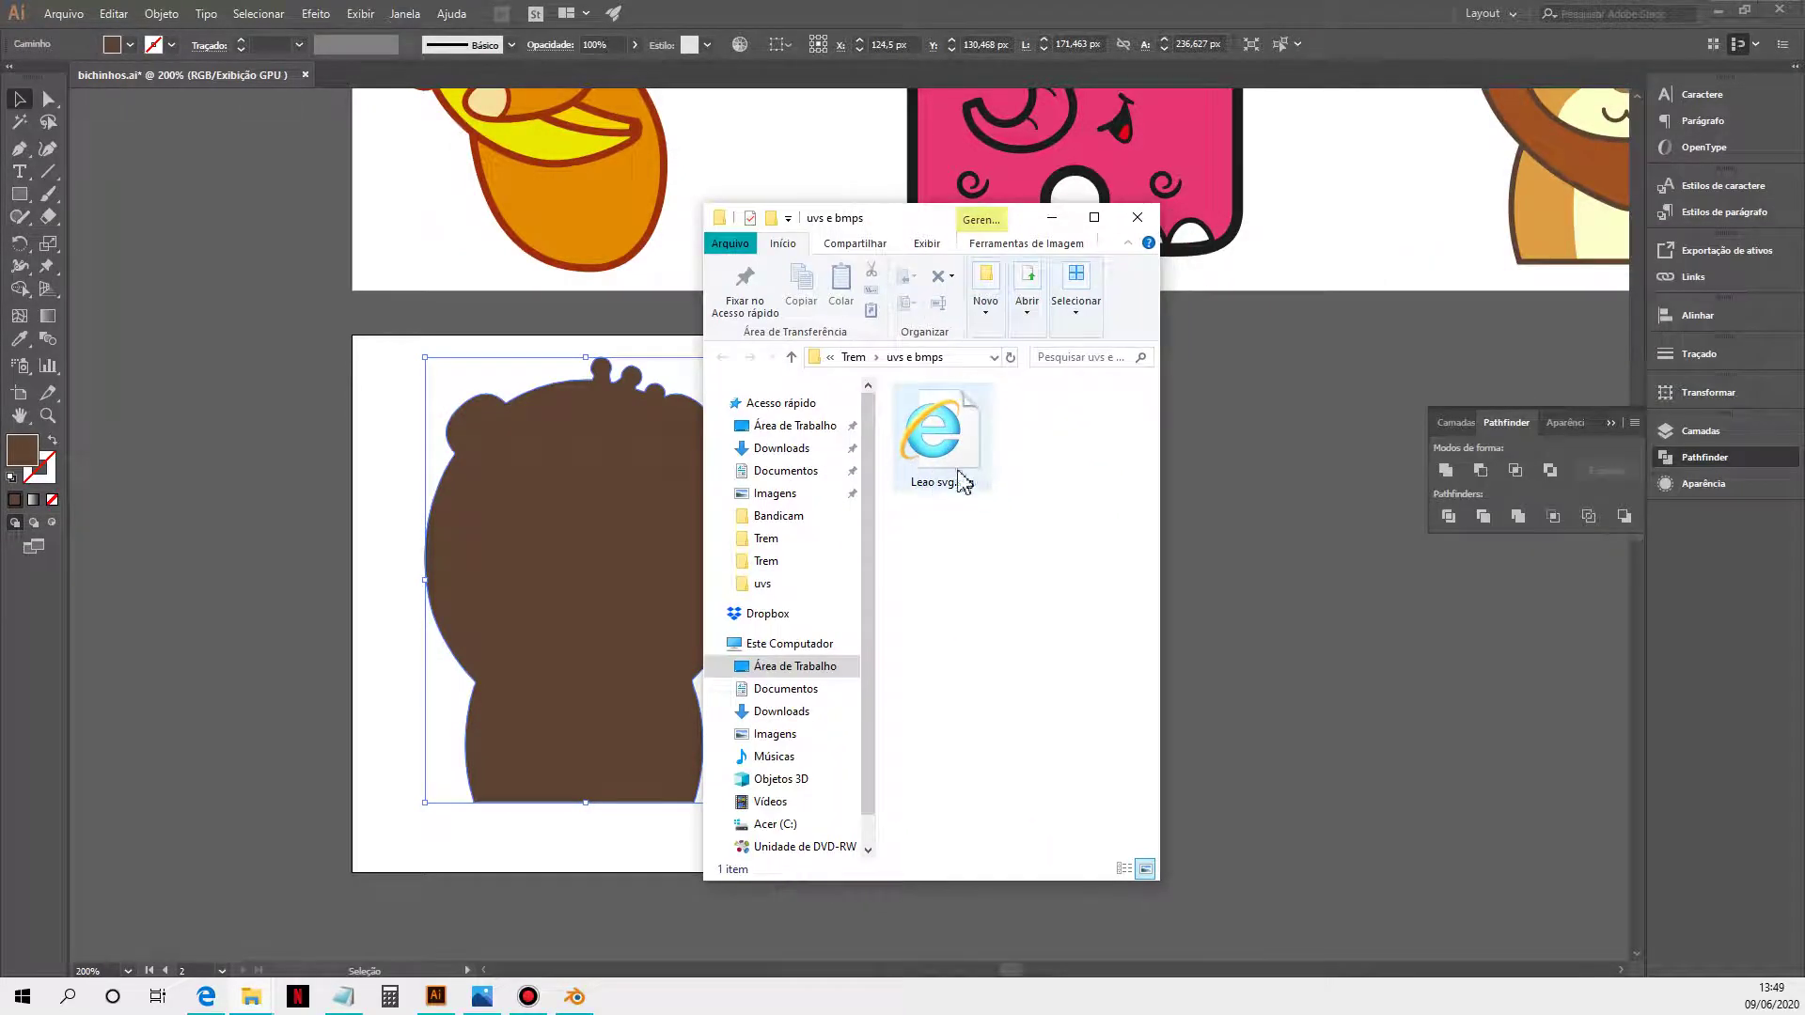
click(1137, 217)
Step: Close Illustrator and return to the toy train scene in Blender
click(576, 998)
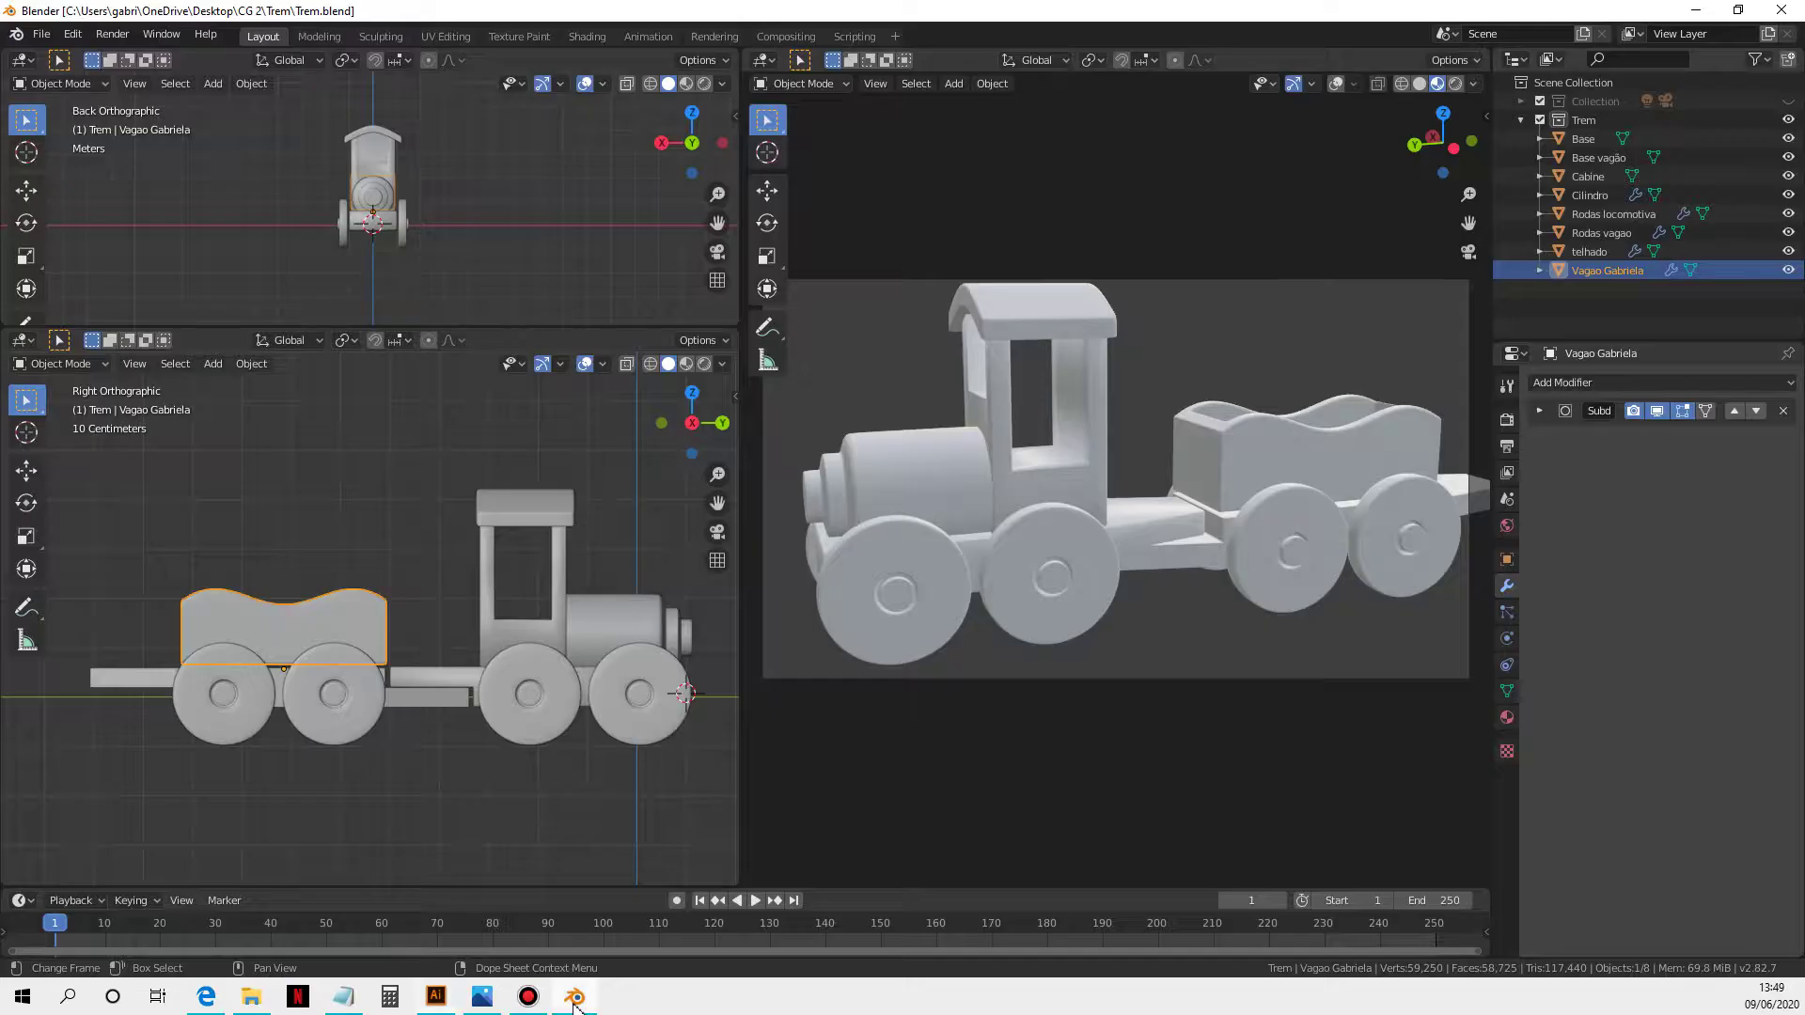
click(447, 1007)
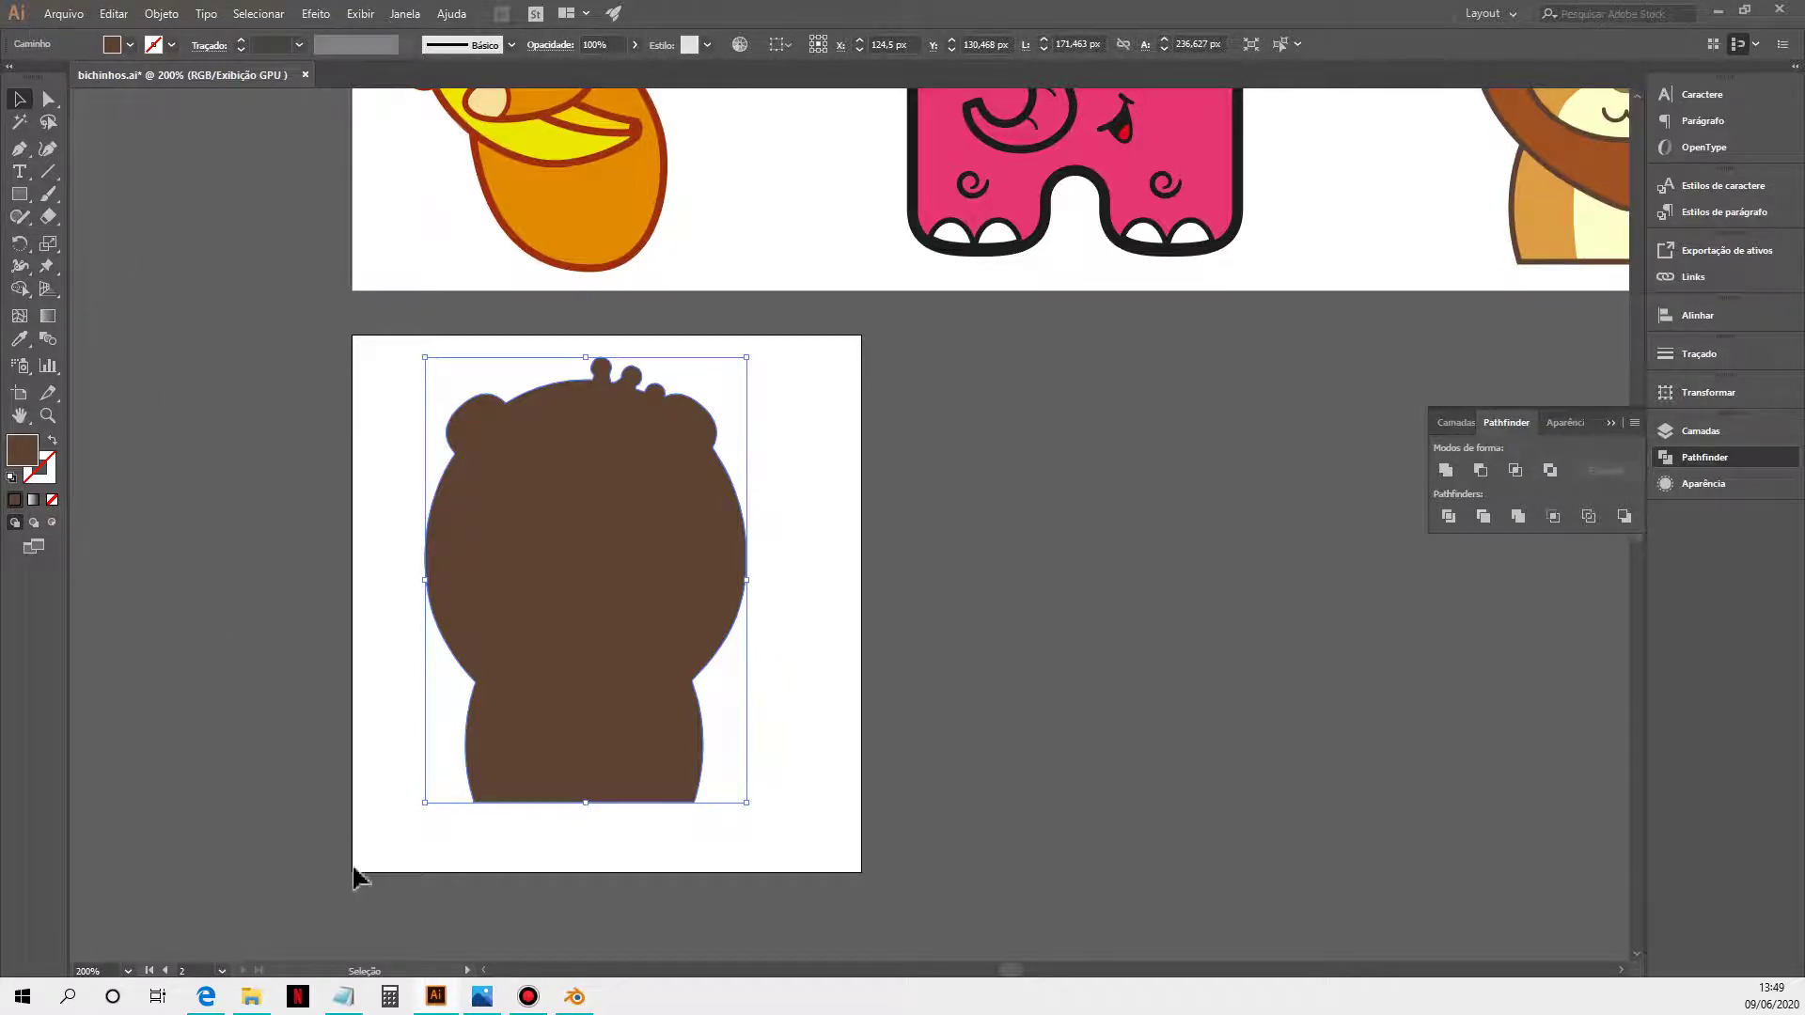
click(1775, 16)
click(996, 521)
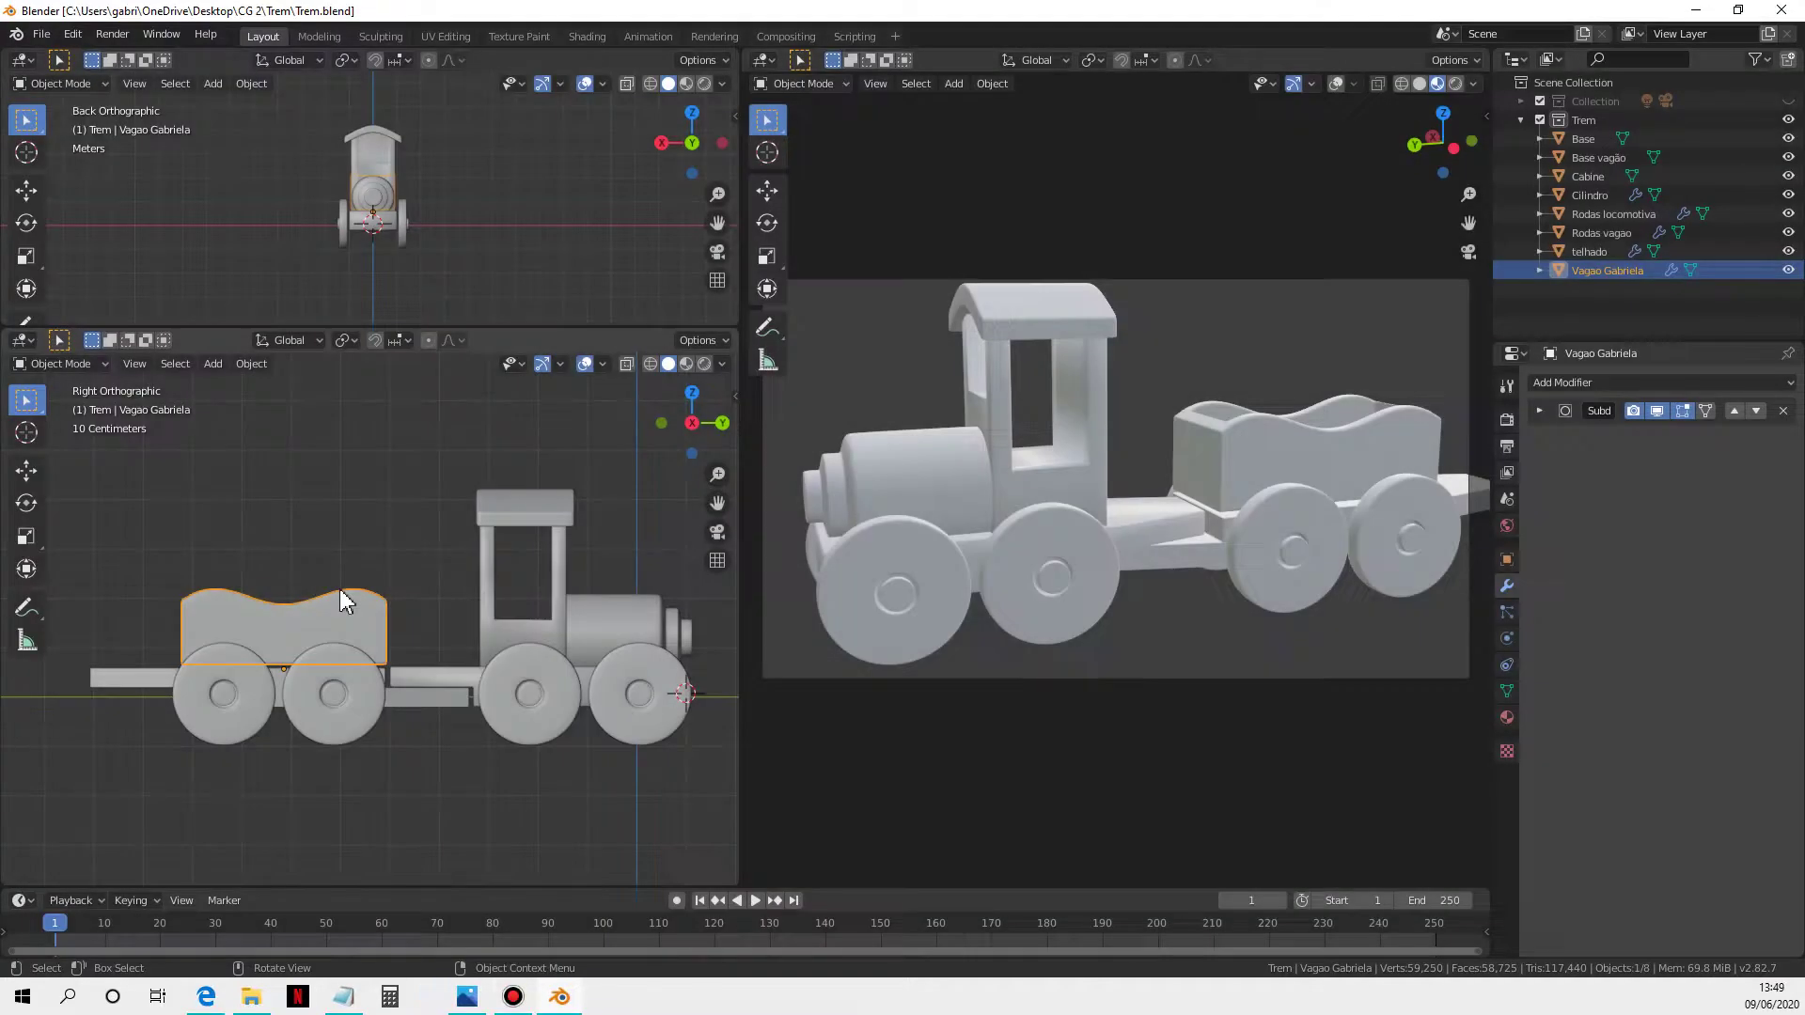
Step: Deselect the wagon body, hide and collapse the Trem collection, and make Scene Collection the active collection
click(390, 552)
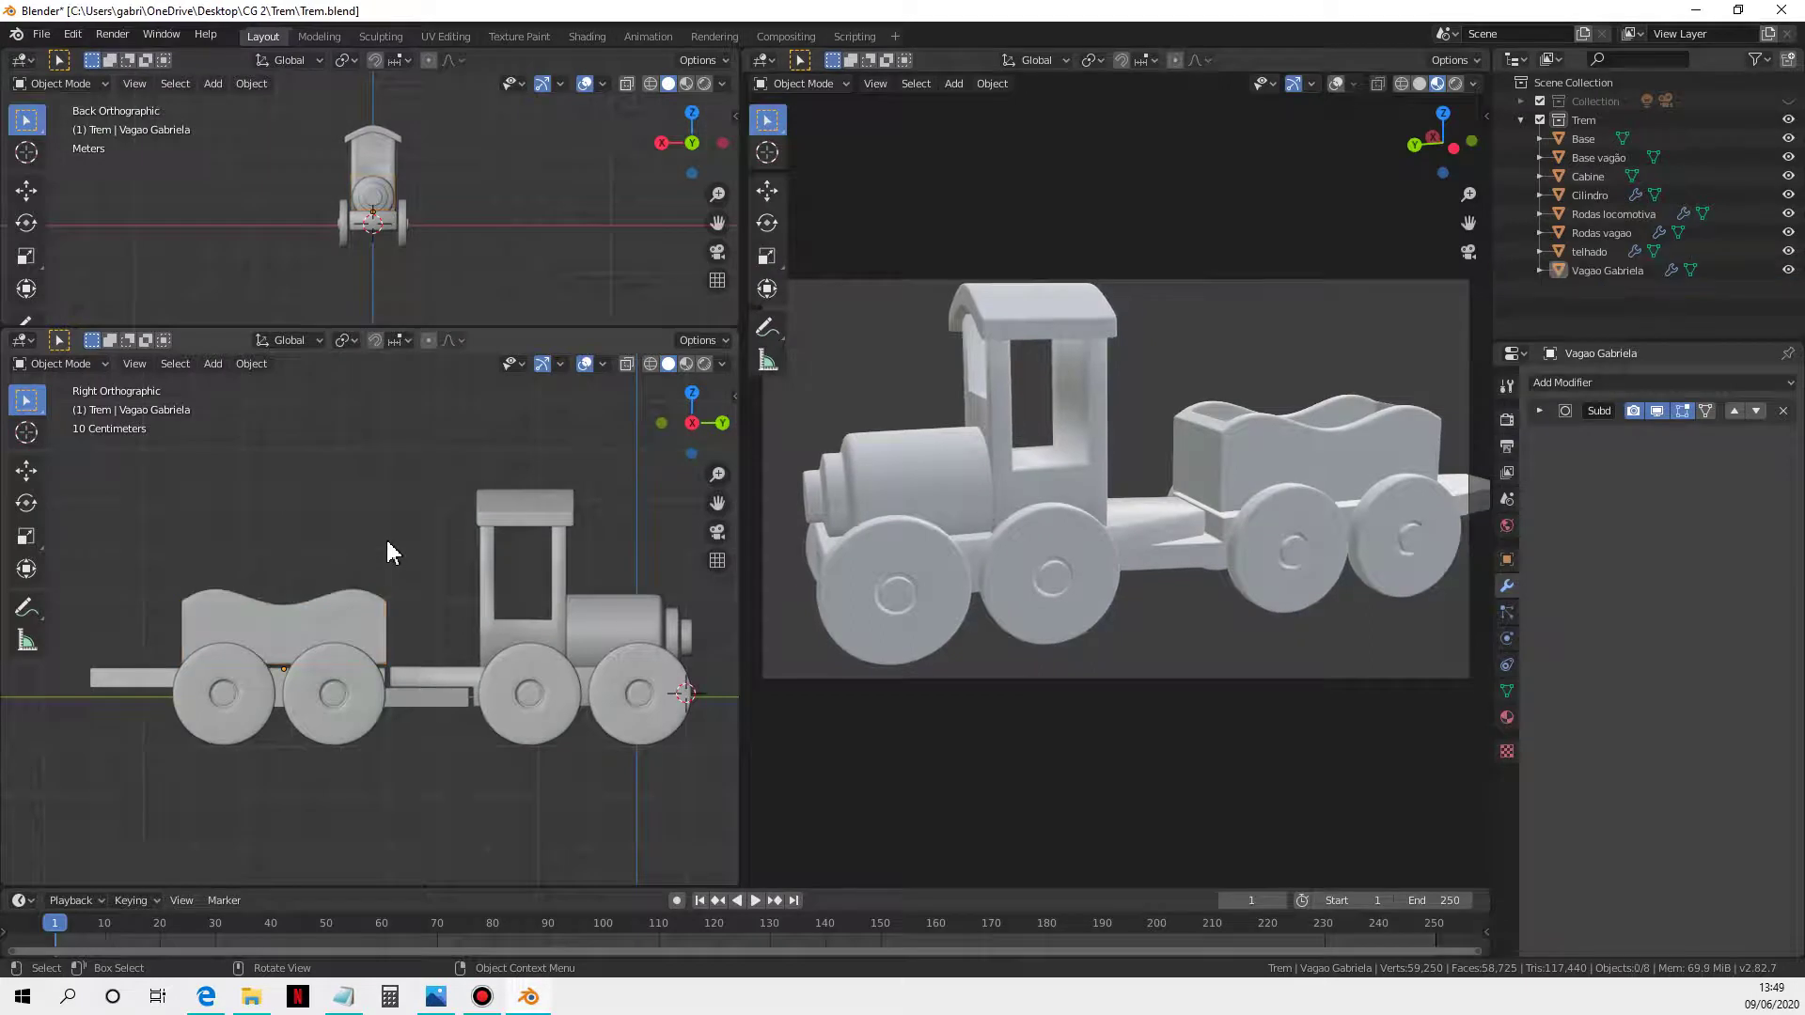
click(1788, 119)
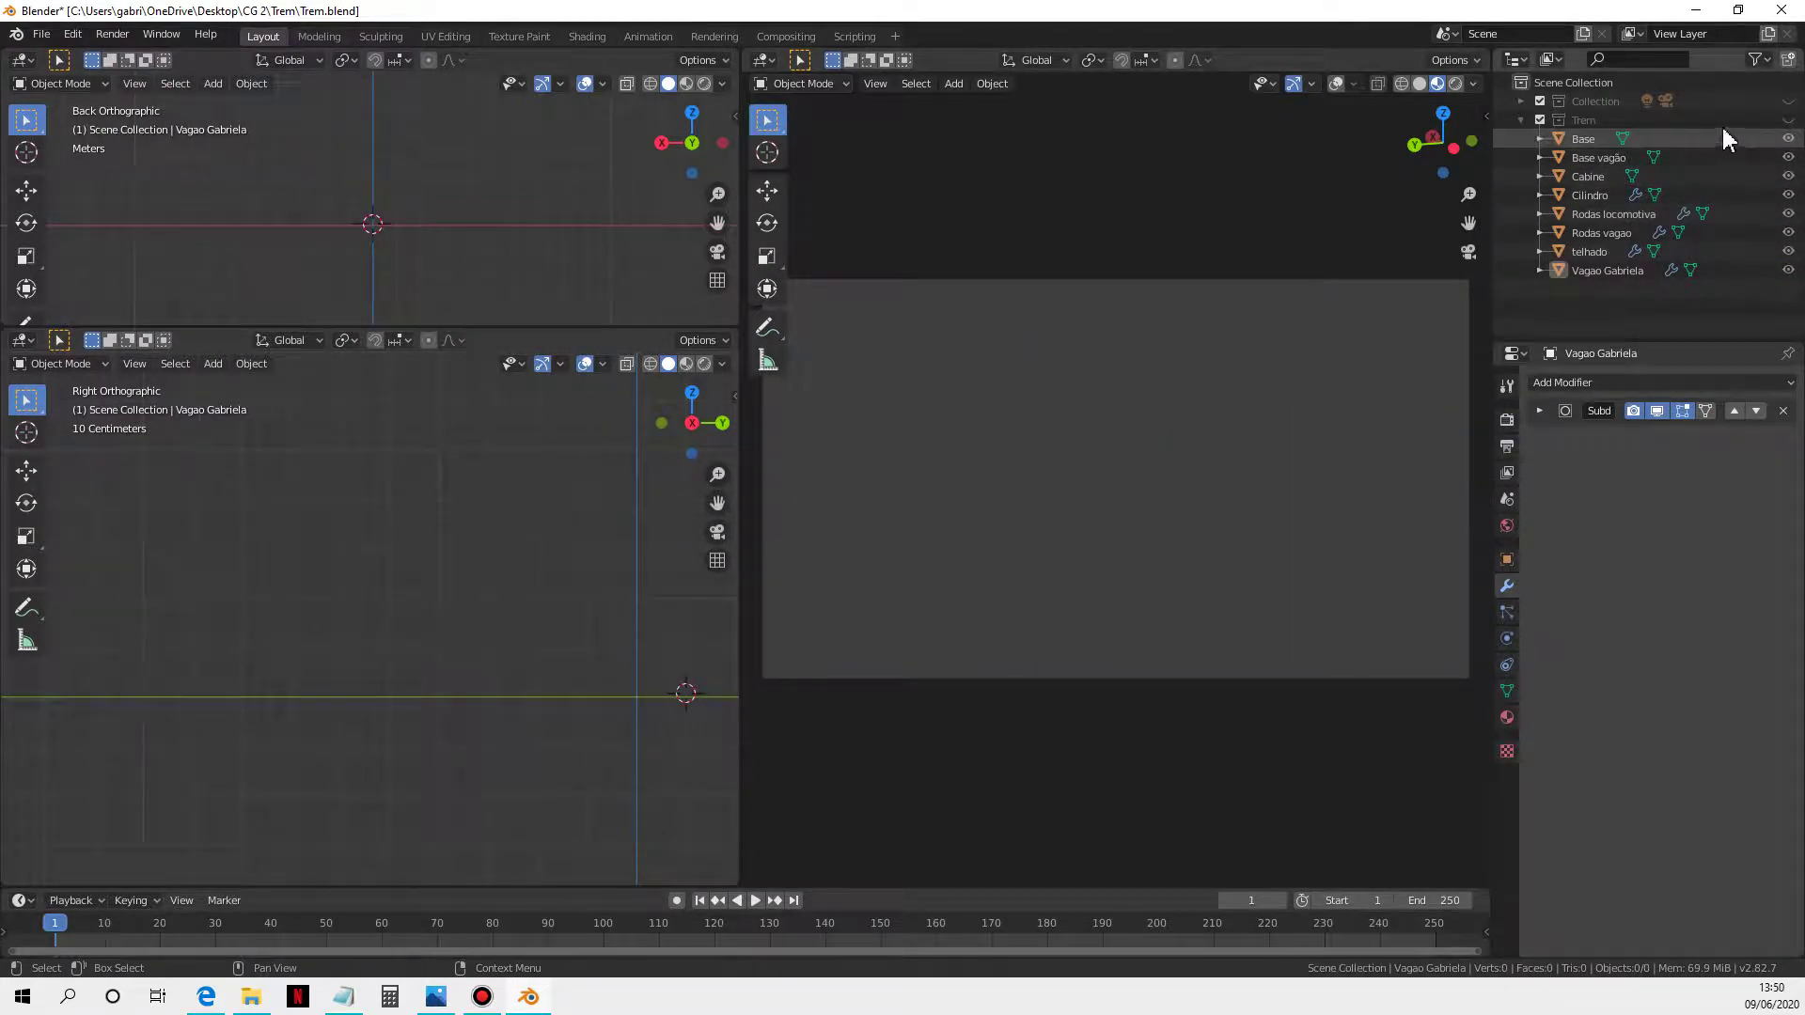
click(1521, 119)
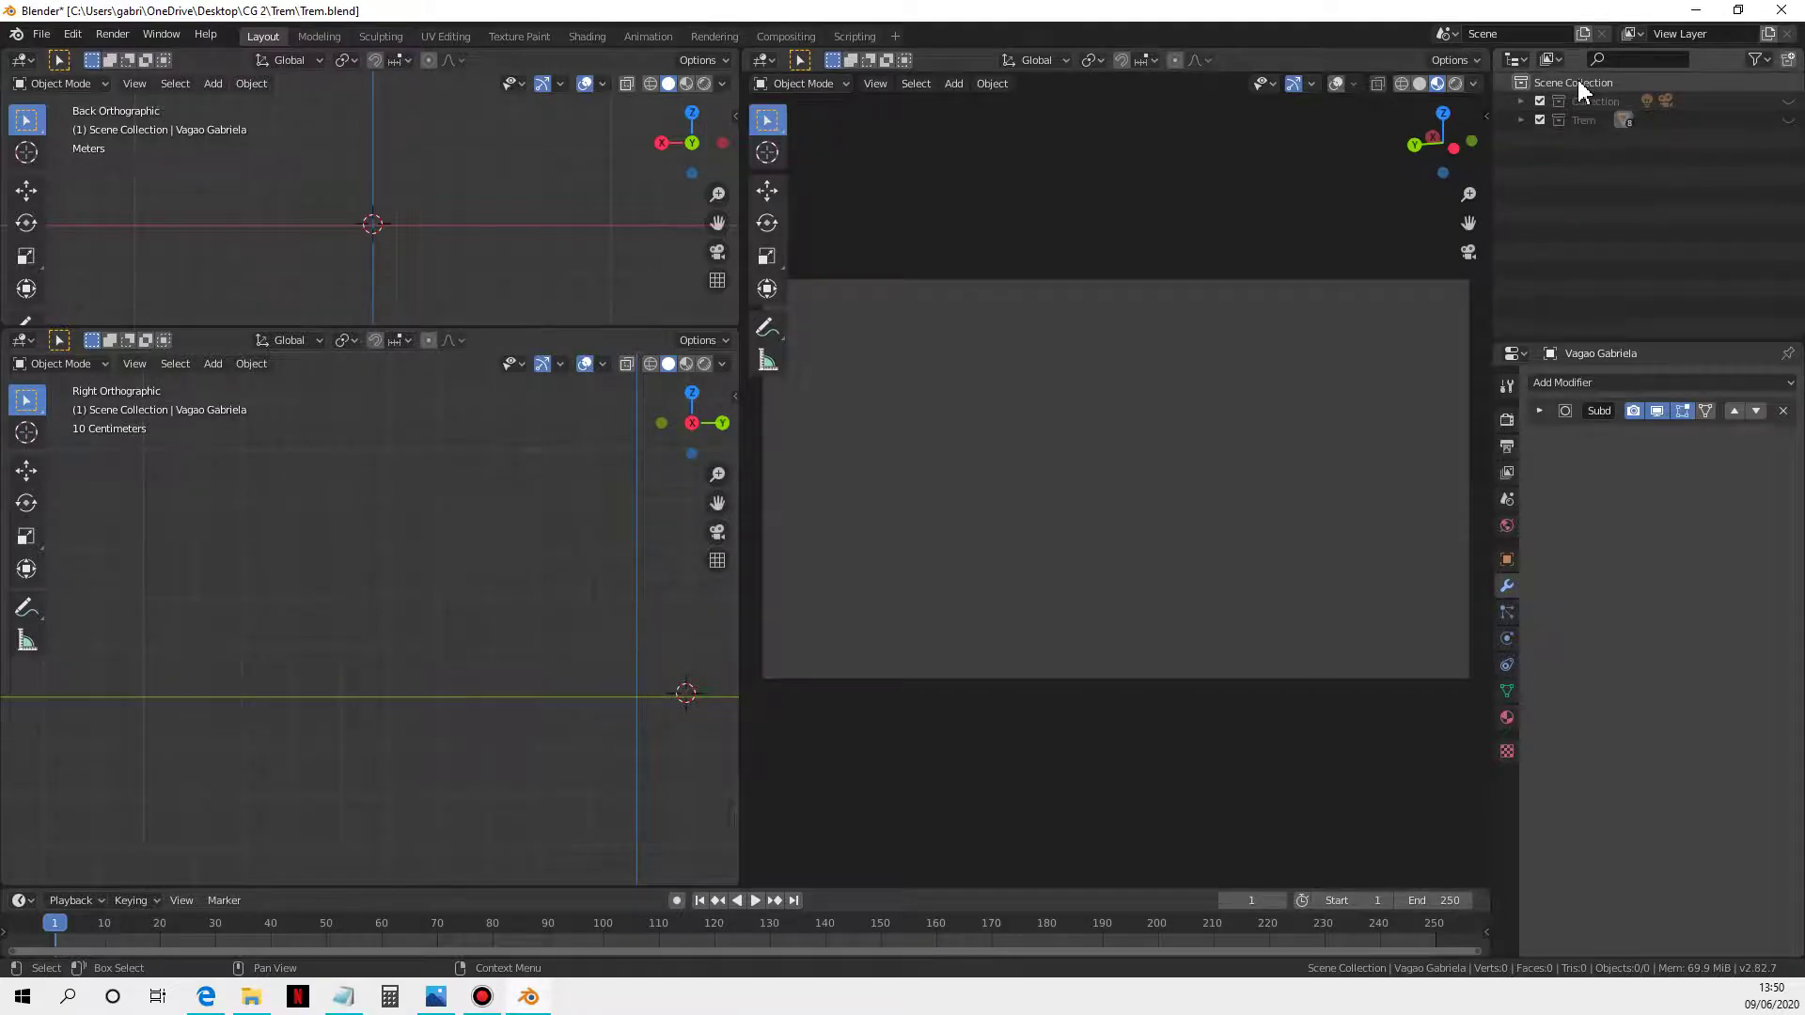
click(1579, 83)
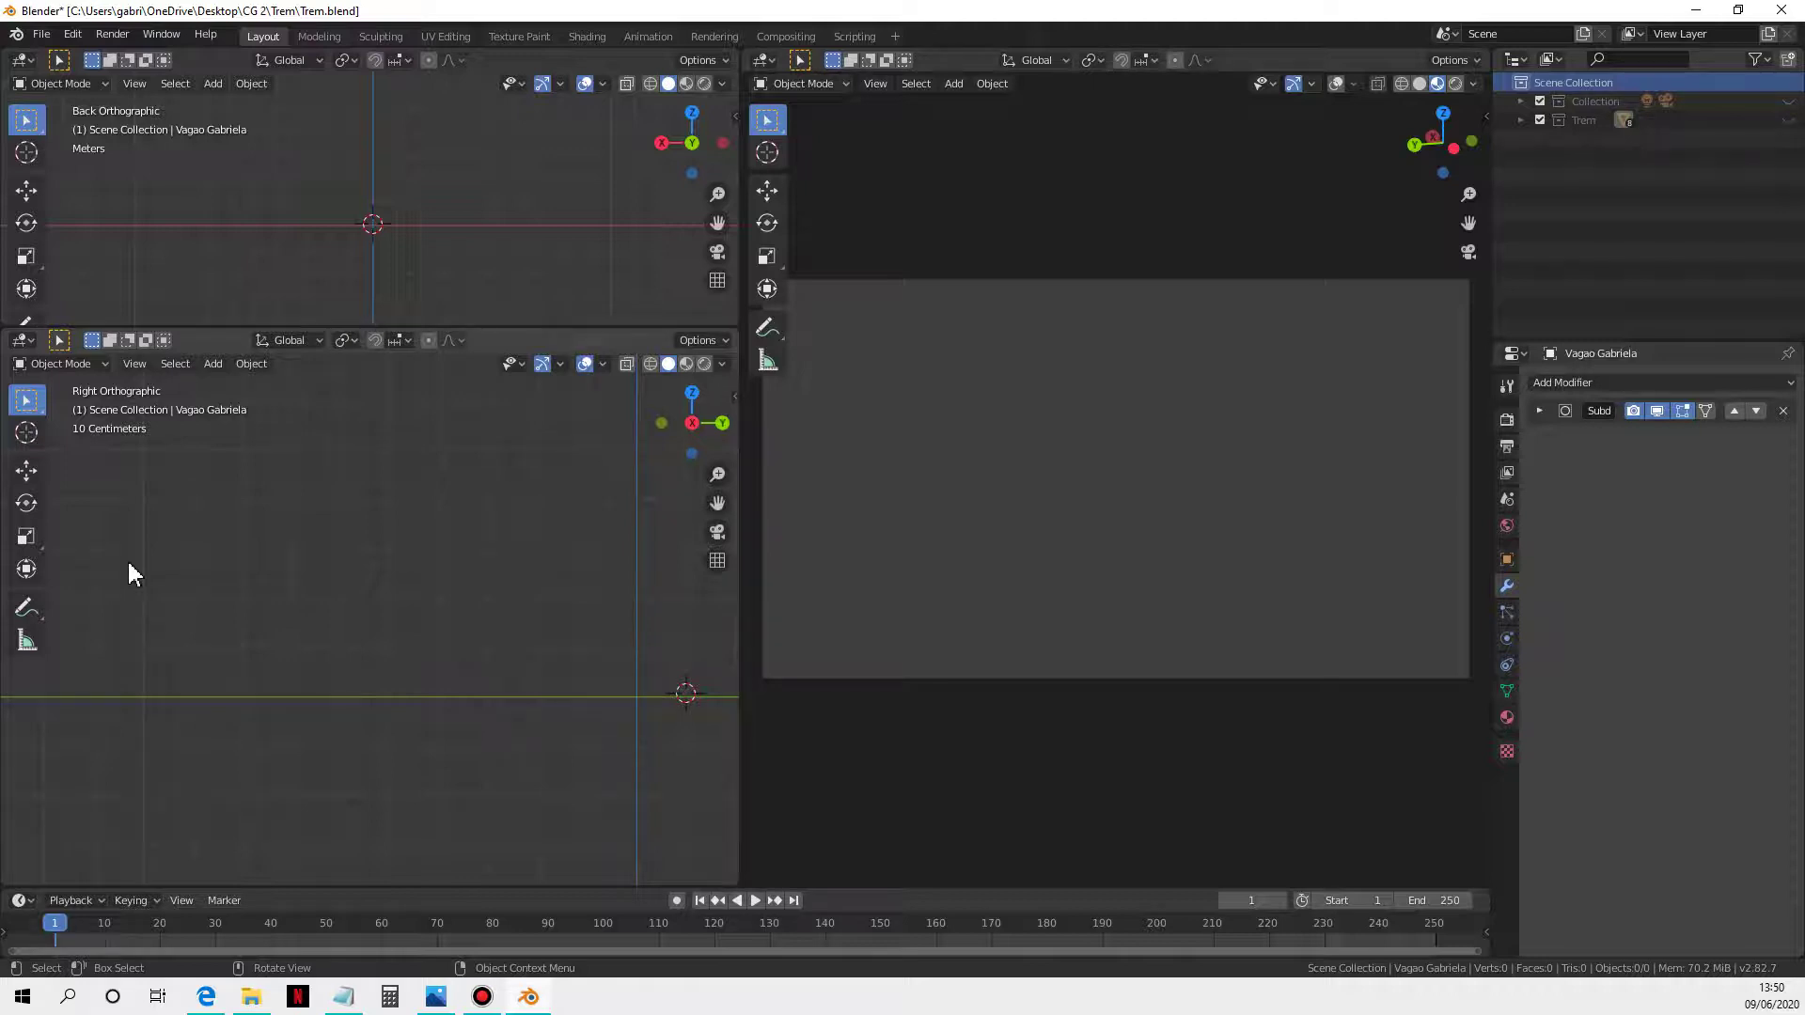
Step: Place the 3D cursor at the world origin and import Leao svg.svg from the uvs e bmps folder
shift+right_click(636, 699)
click(41, 34)
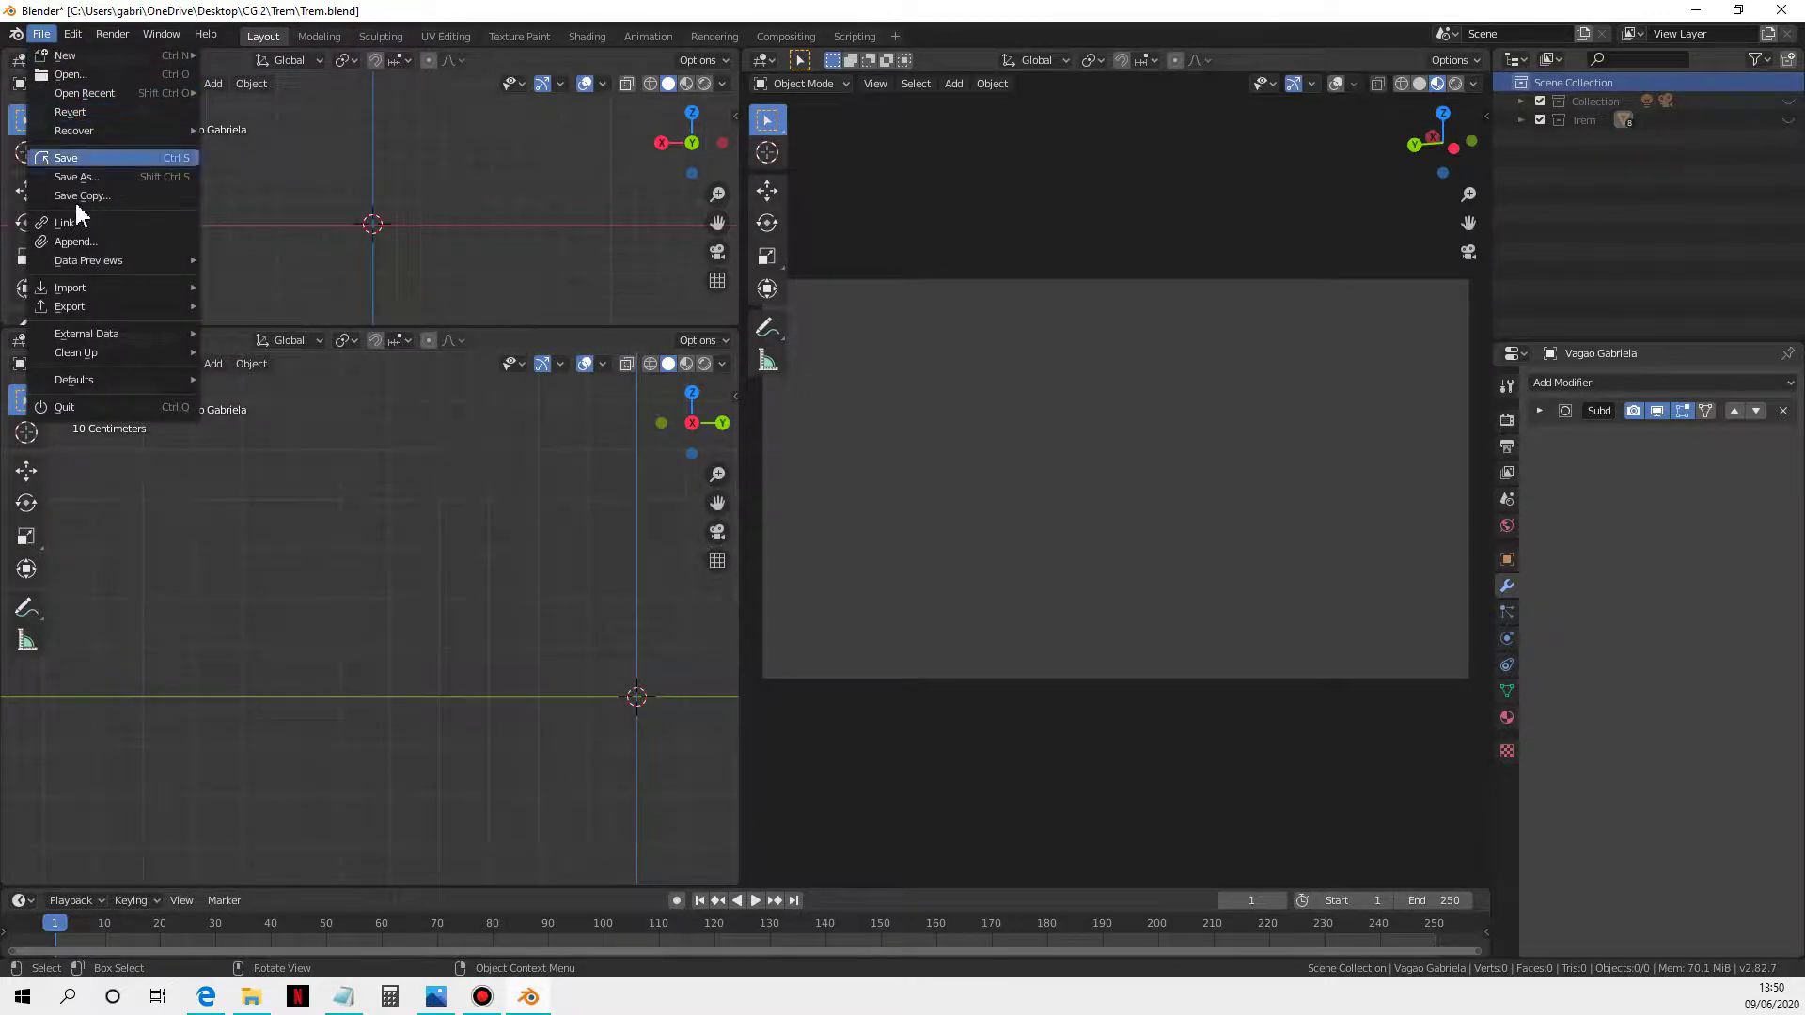
mouse_move(76, 291)
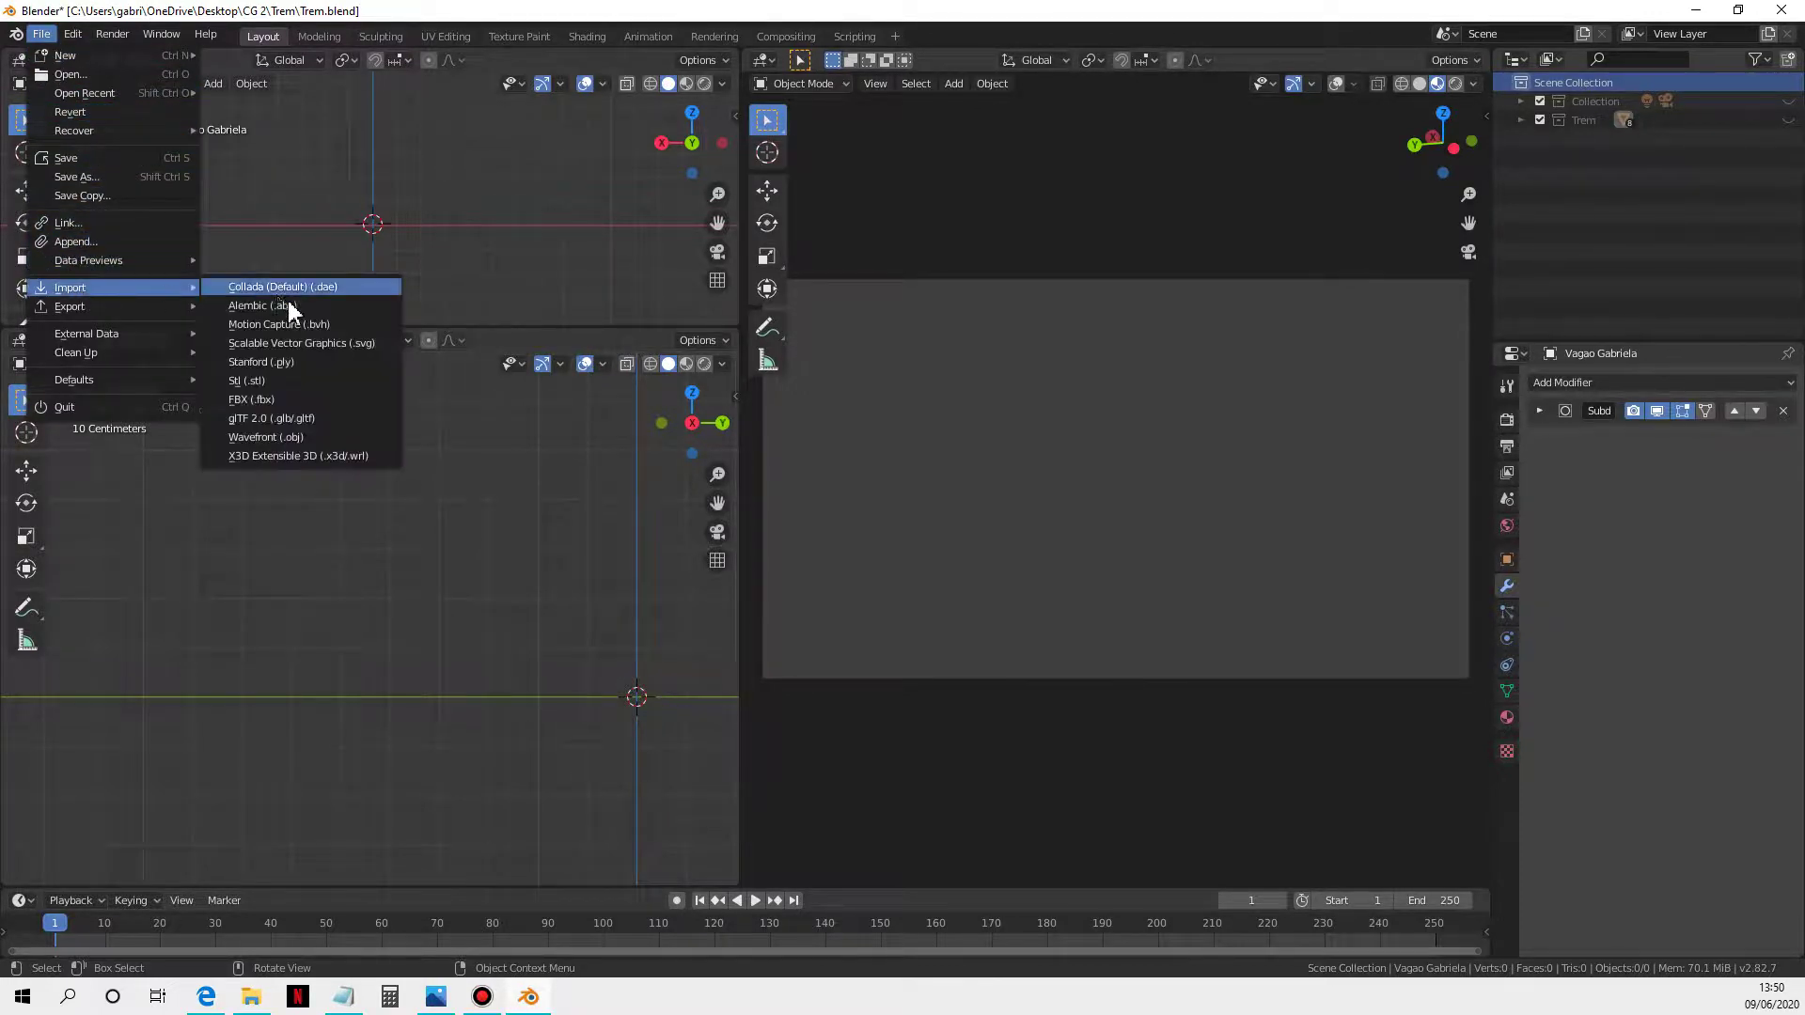
click(355, 344)
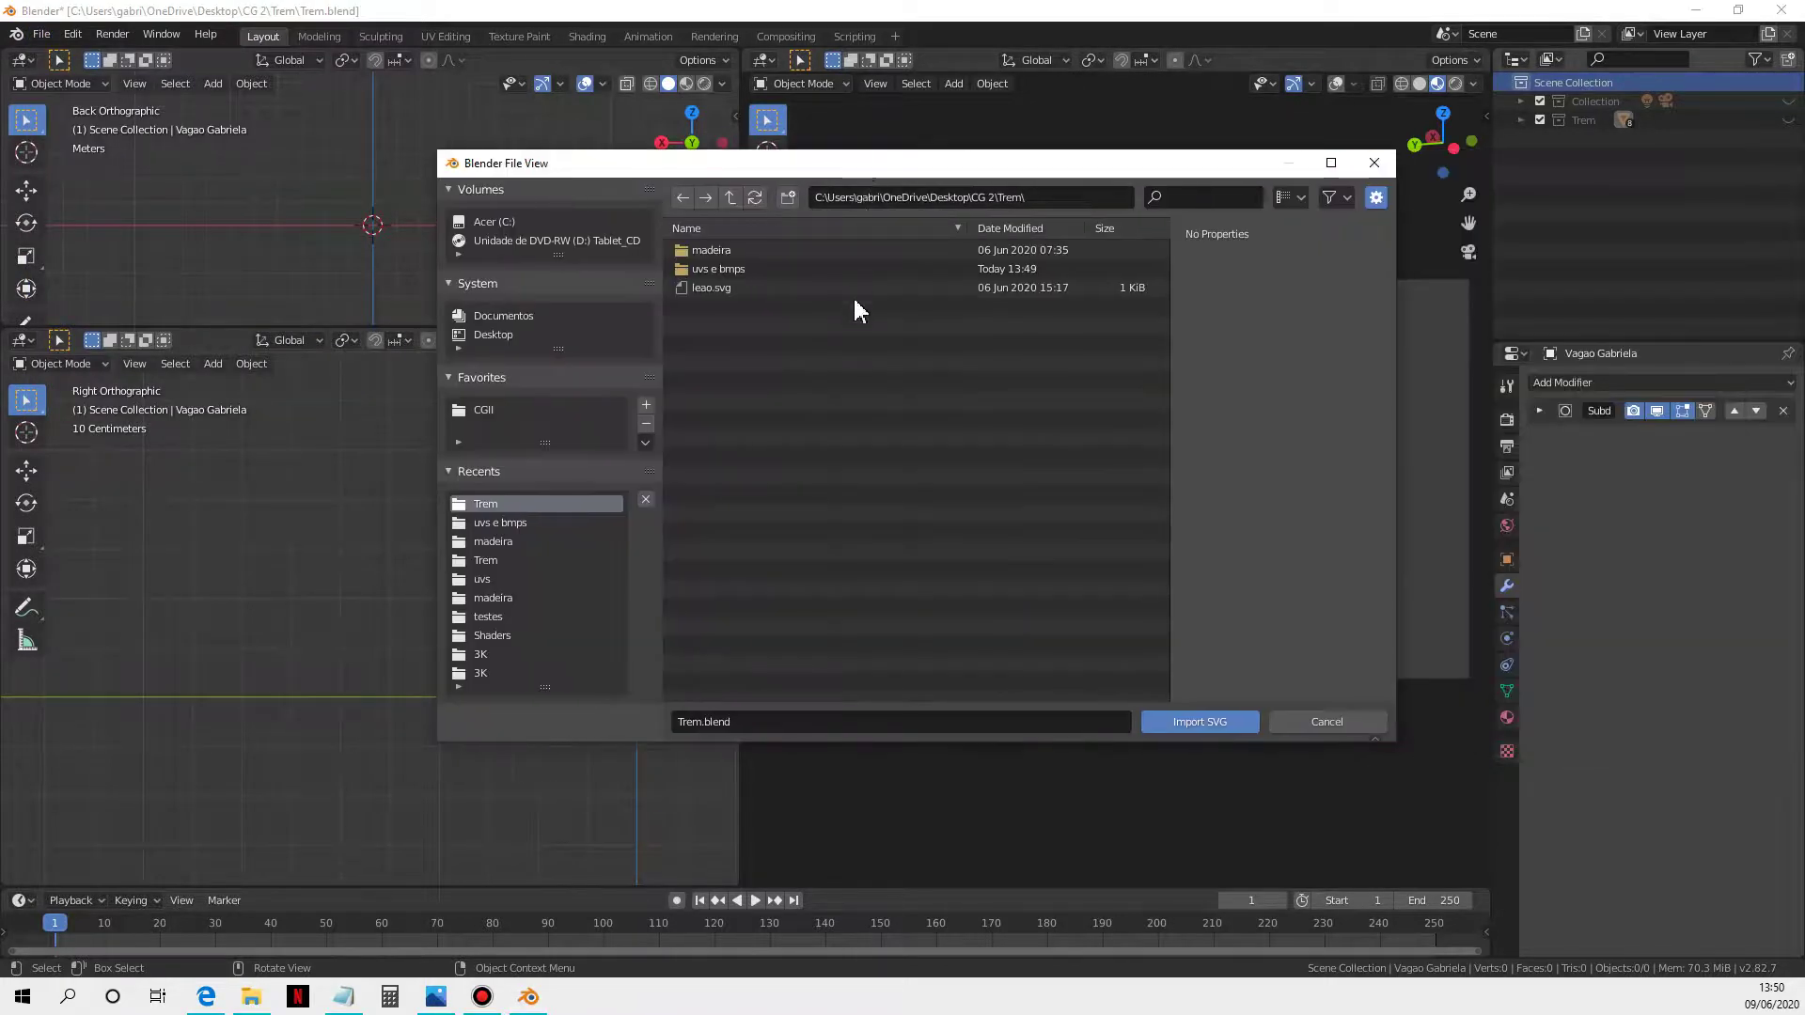
double_click(707, 271)
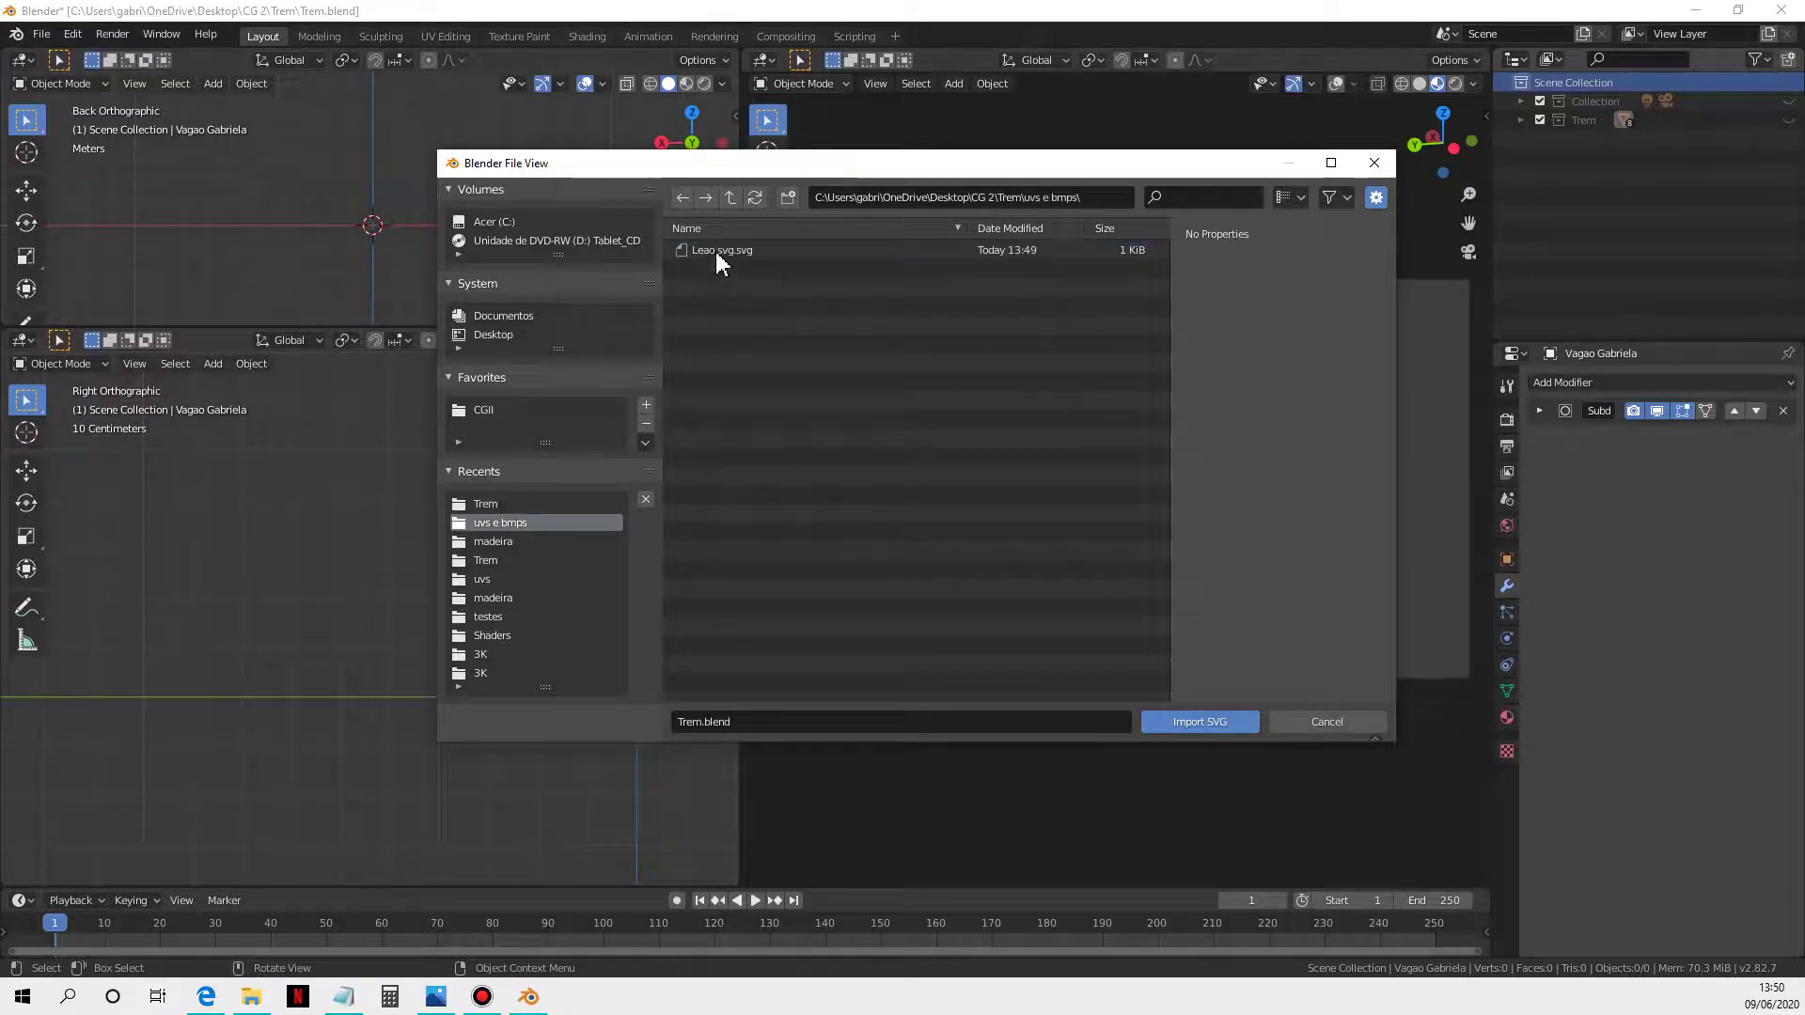
click(724, 250)
click(1195, 726)
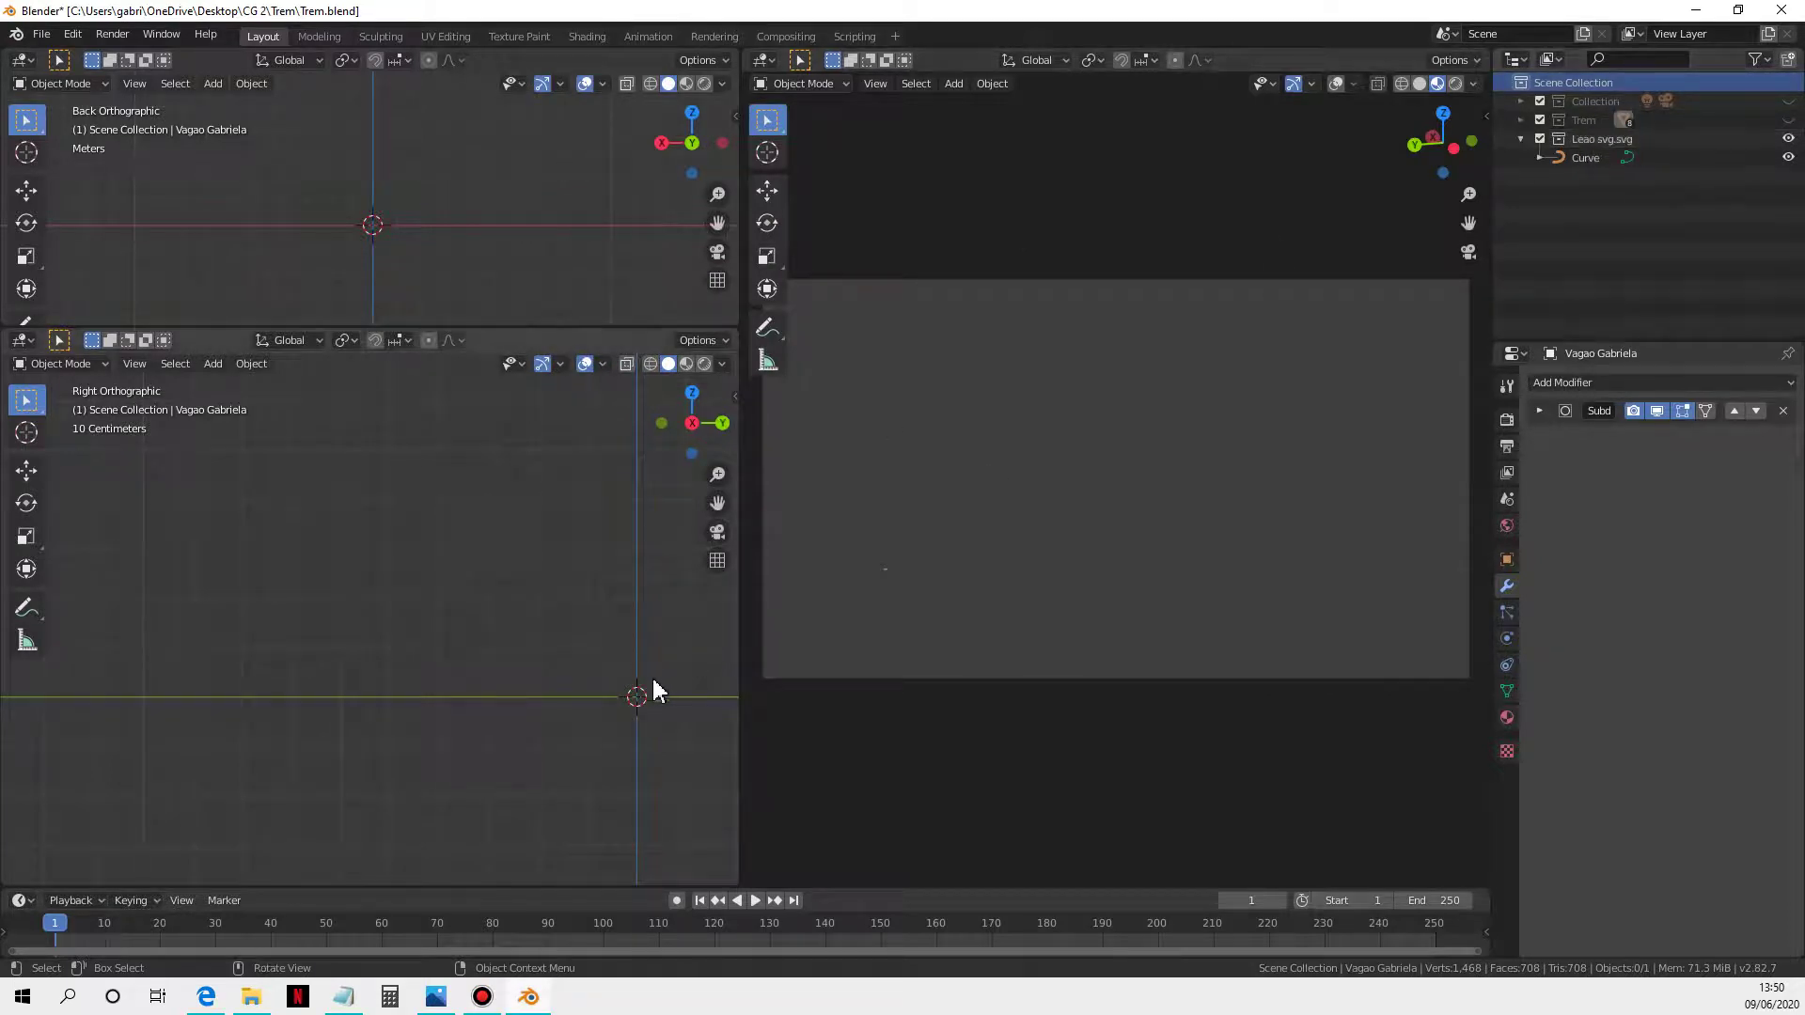
Step: Select the imported lion curve in the top view and enlarge it uniformly in several passes
shift+middle_drag(668, 707, 426, 709)
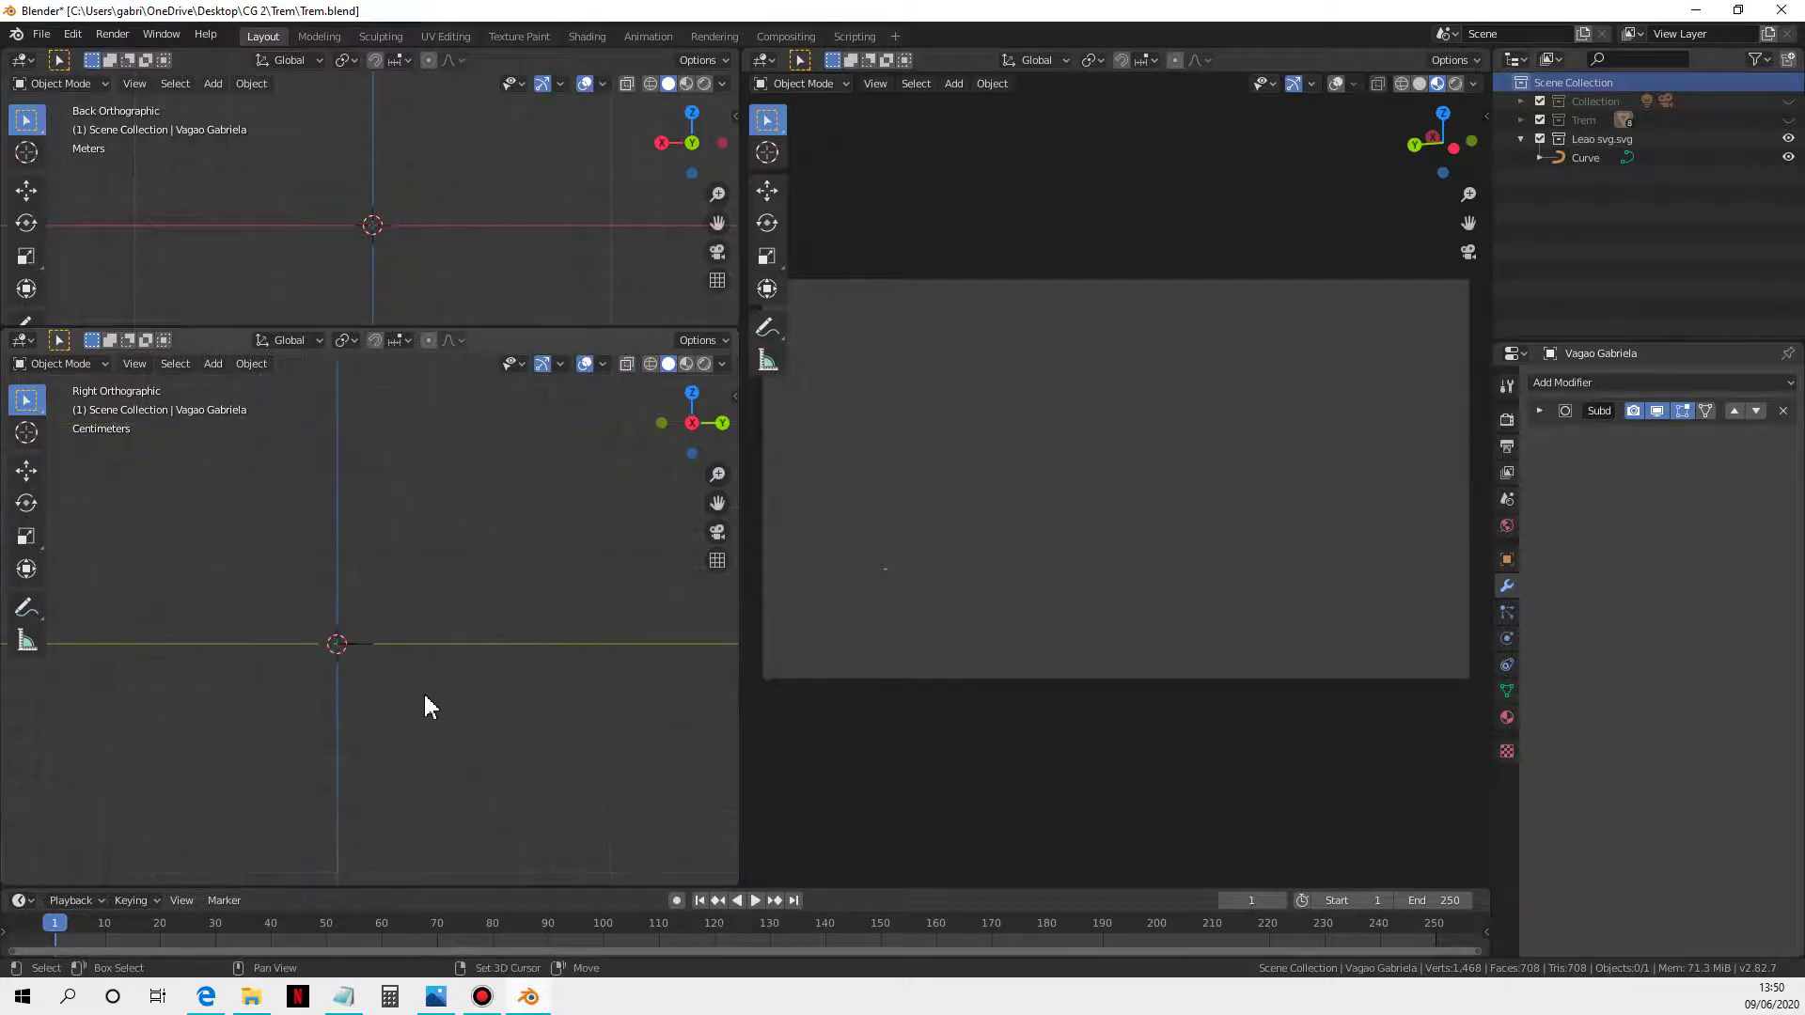
scroll(423, 701, up, 4)
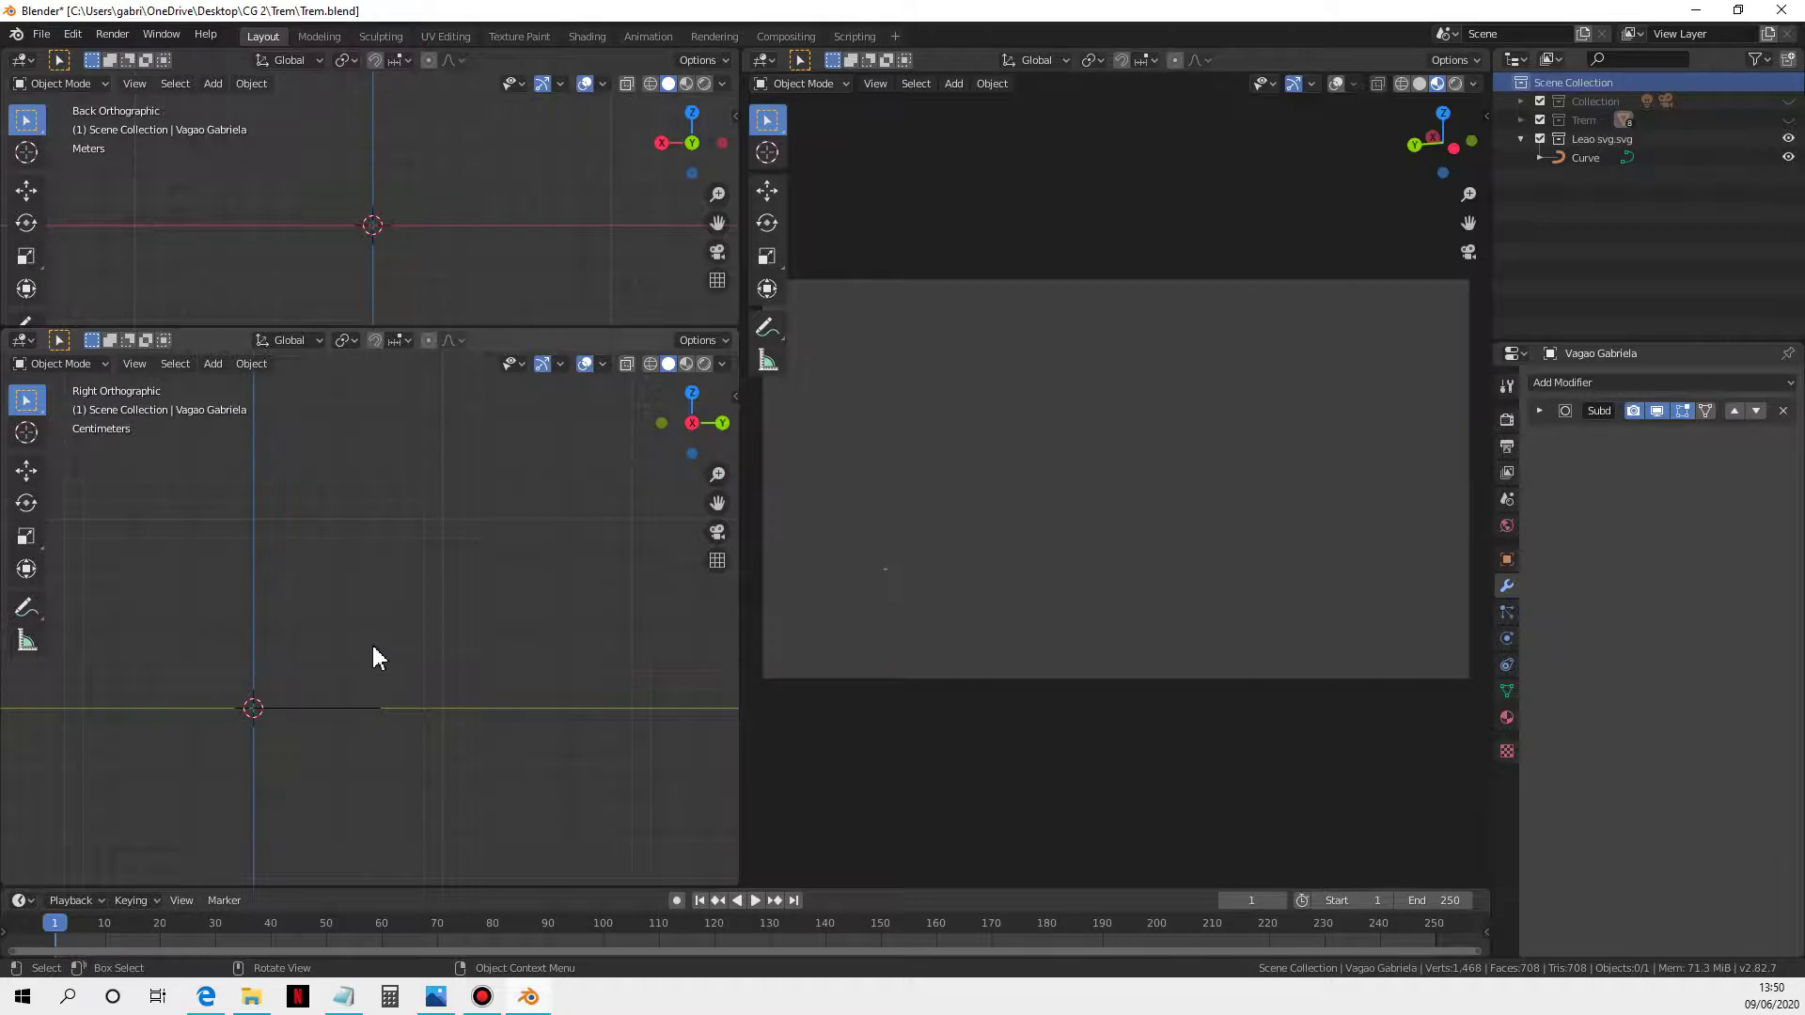
key(KP_7)
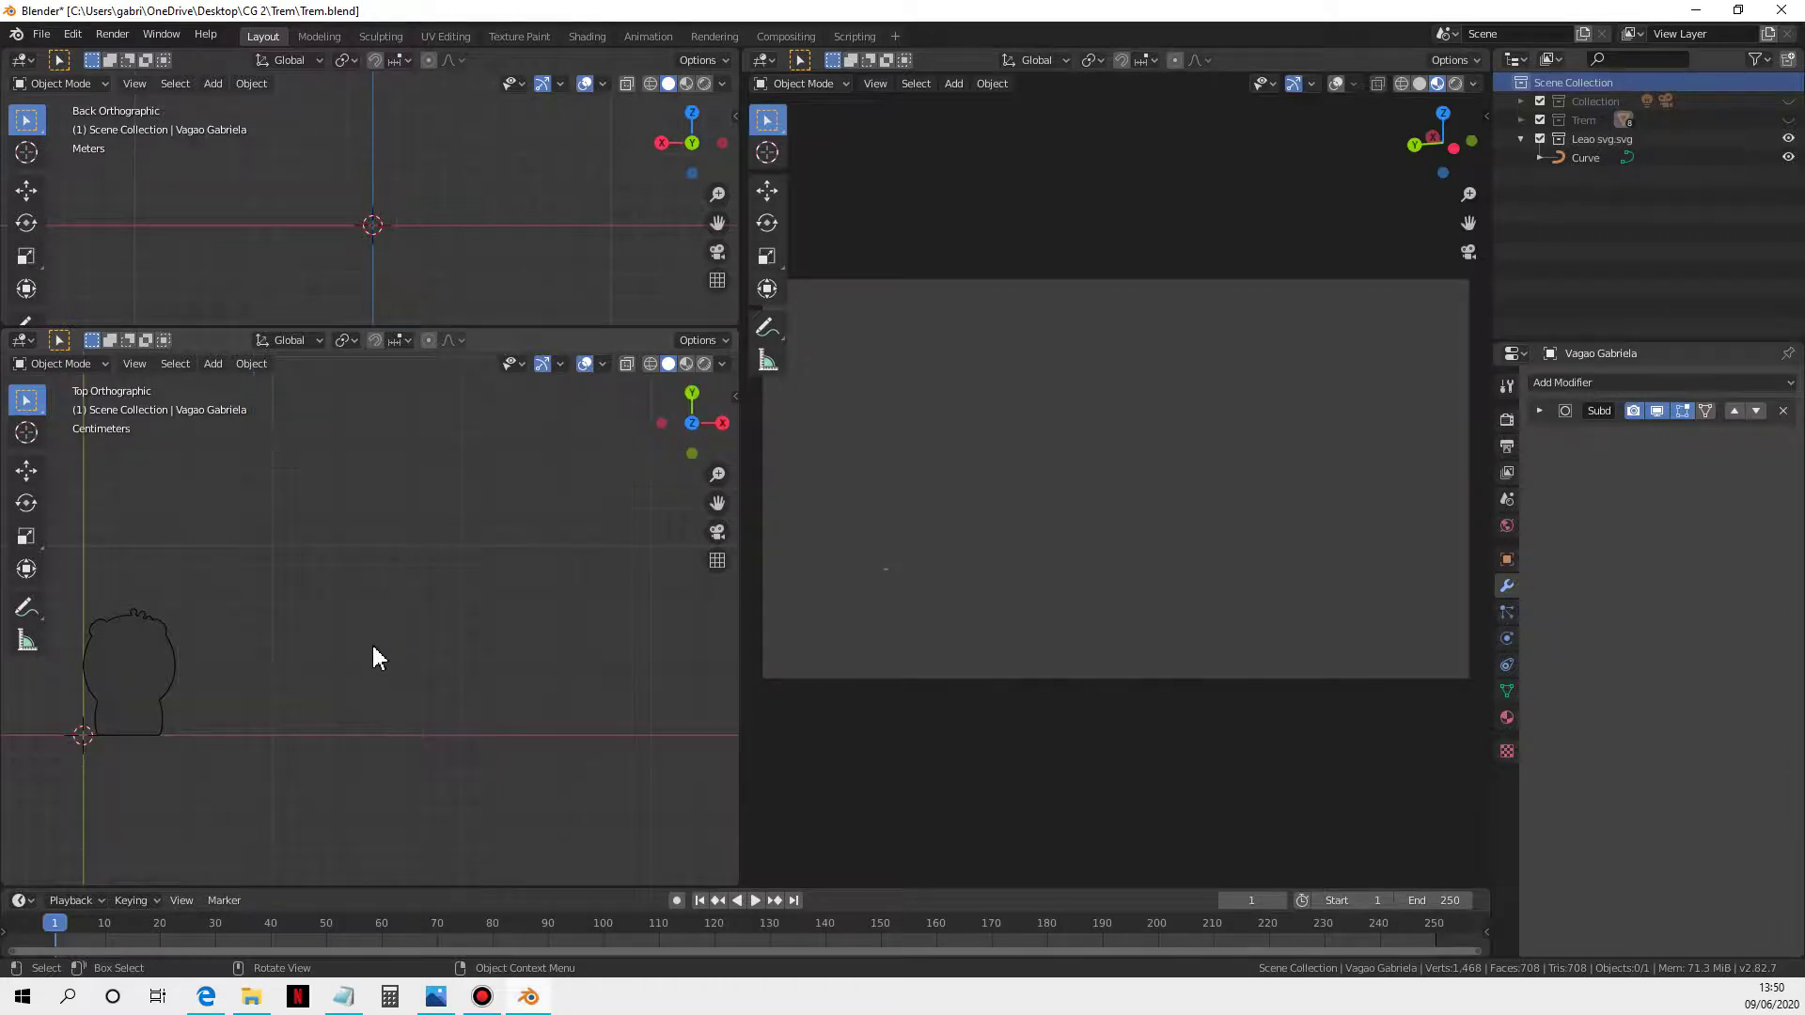
click(116, 689)
shift+middle_drag(385, 689, 607, 670)
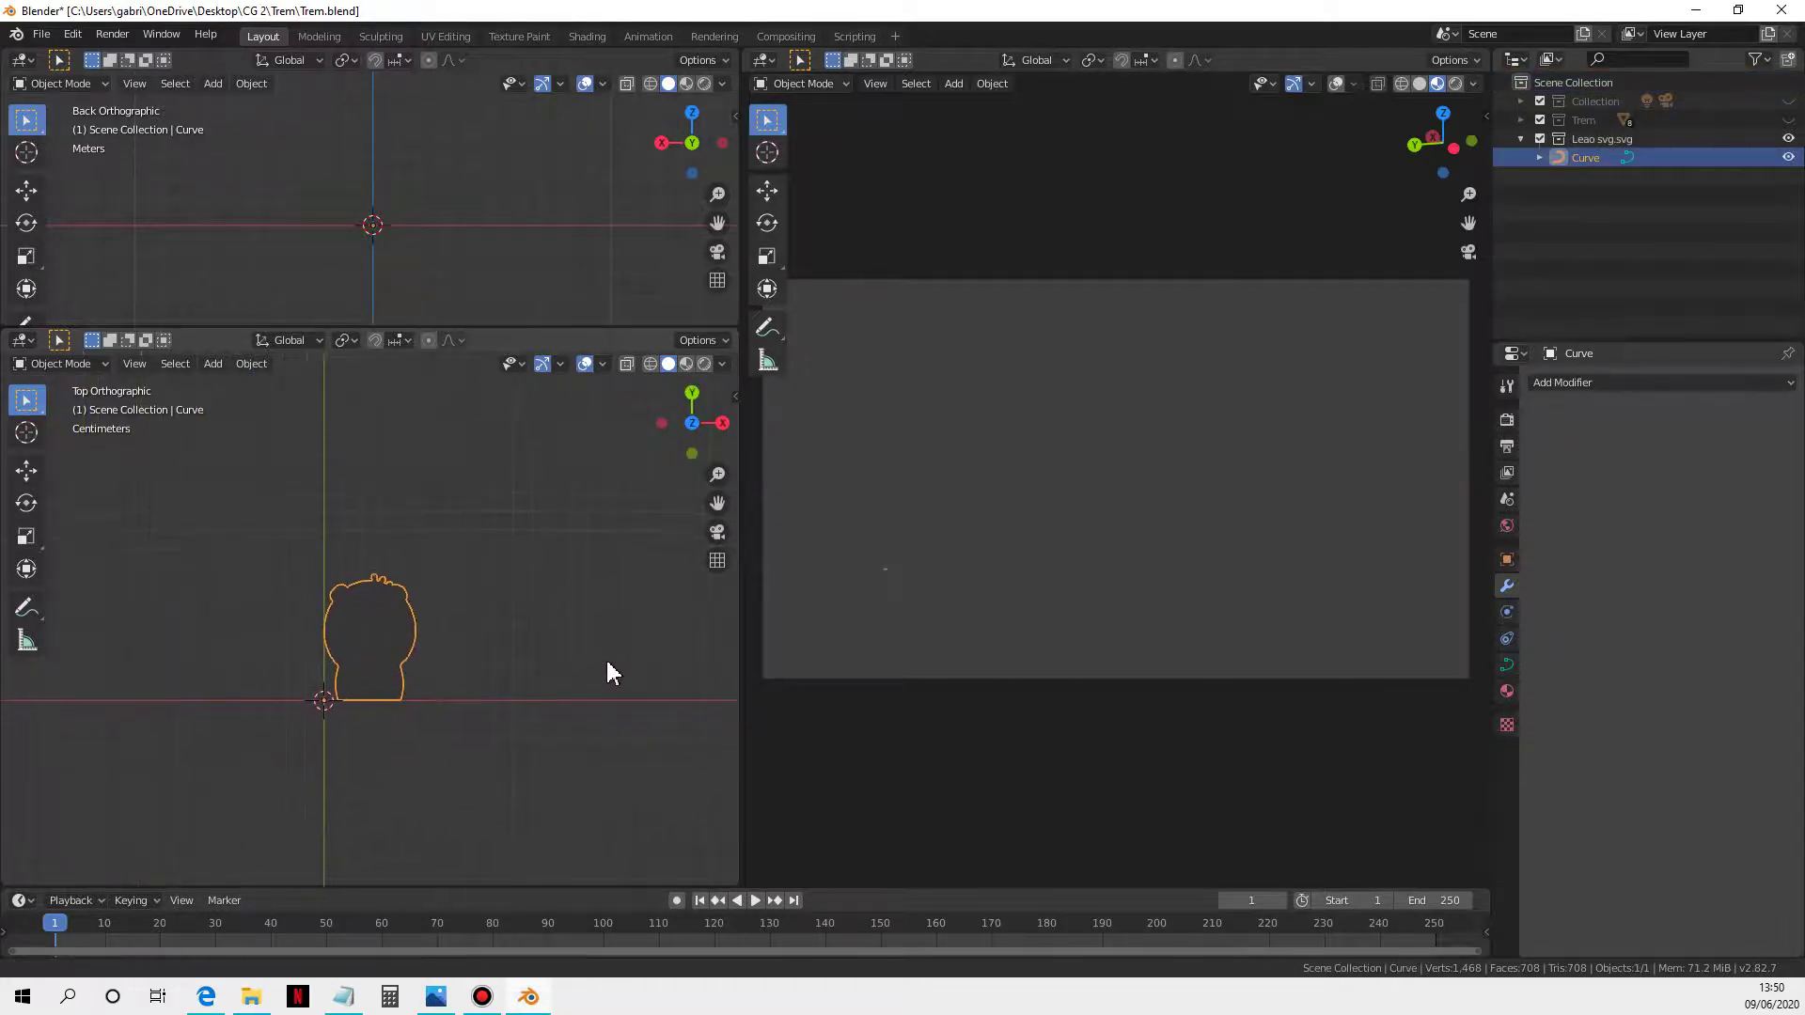
scroll(485, 677, down, 3)
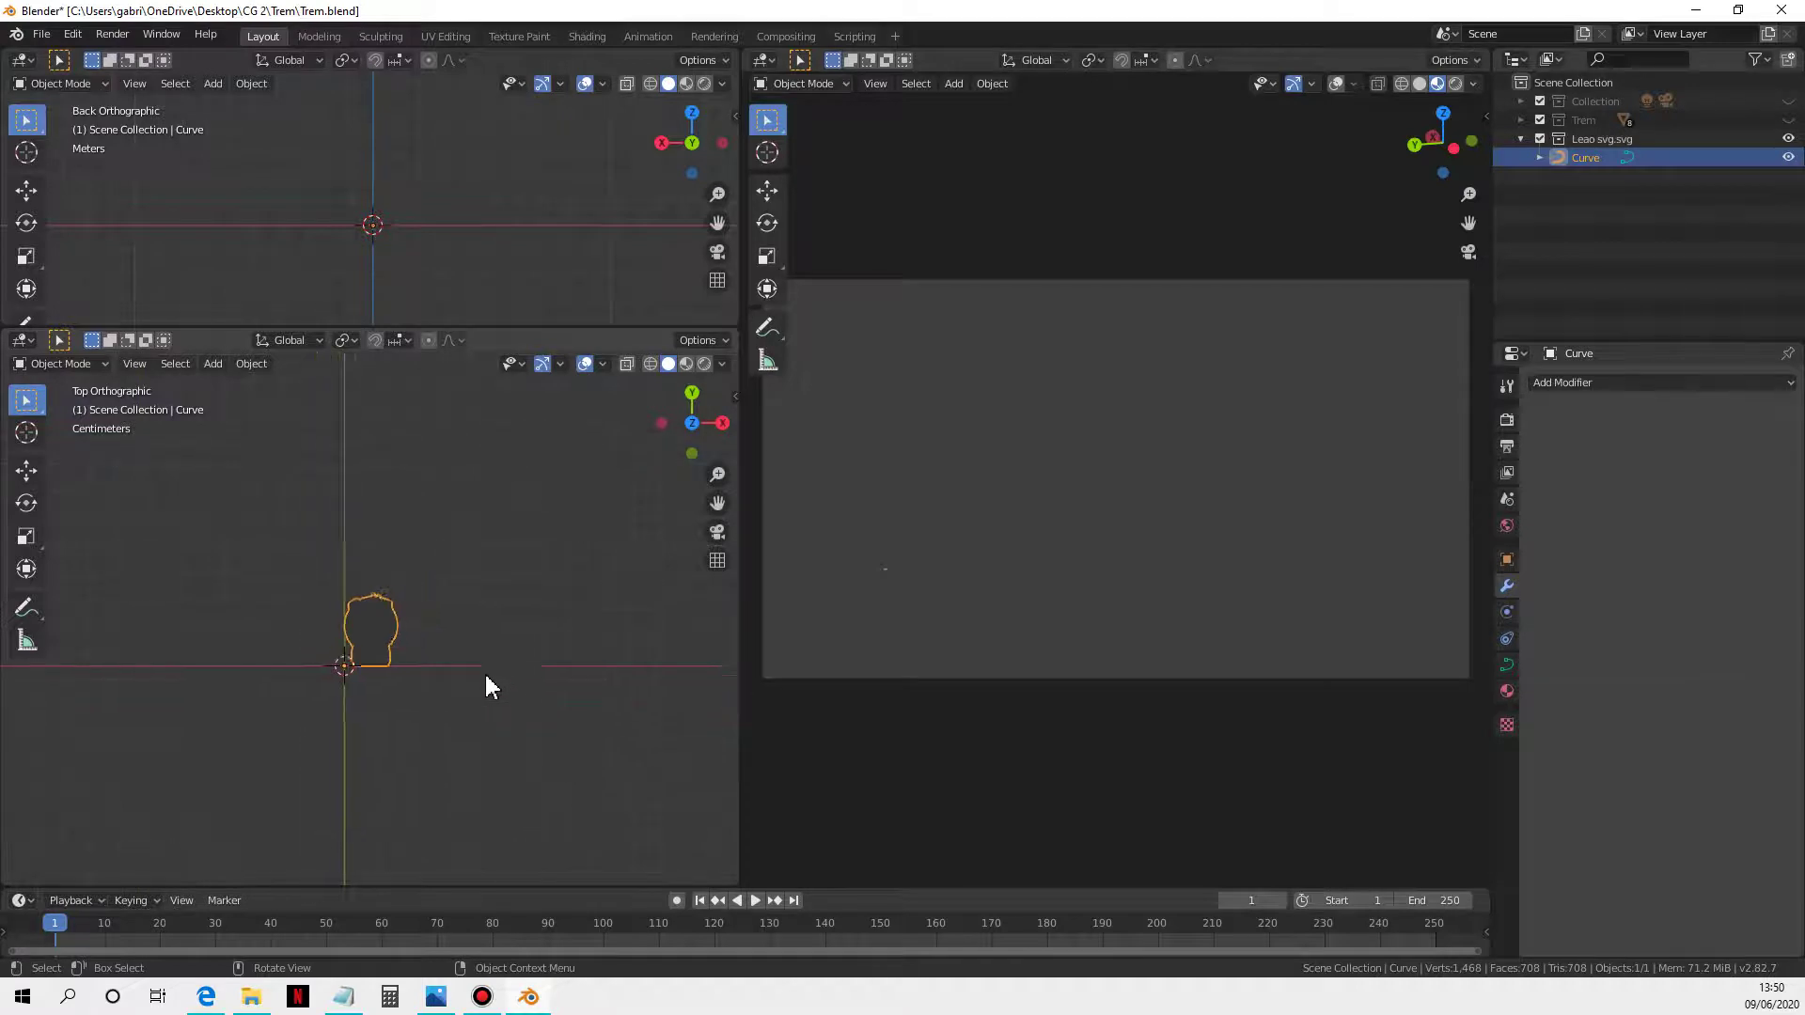
key(s)
click(481, 628)
scroll(451, 639, down, 1)
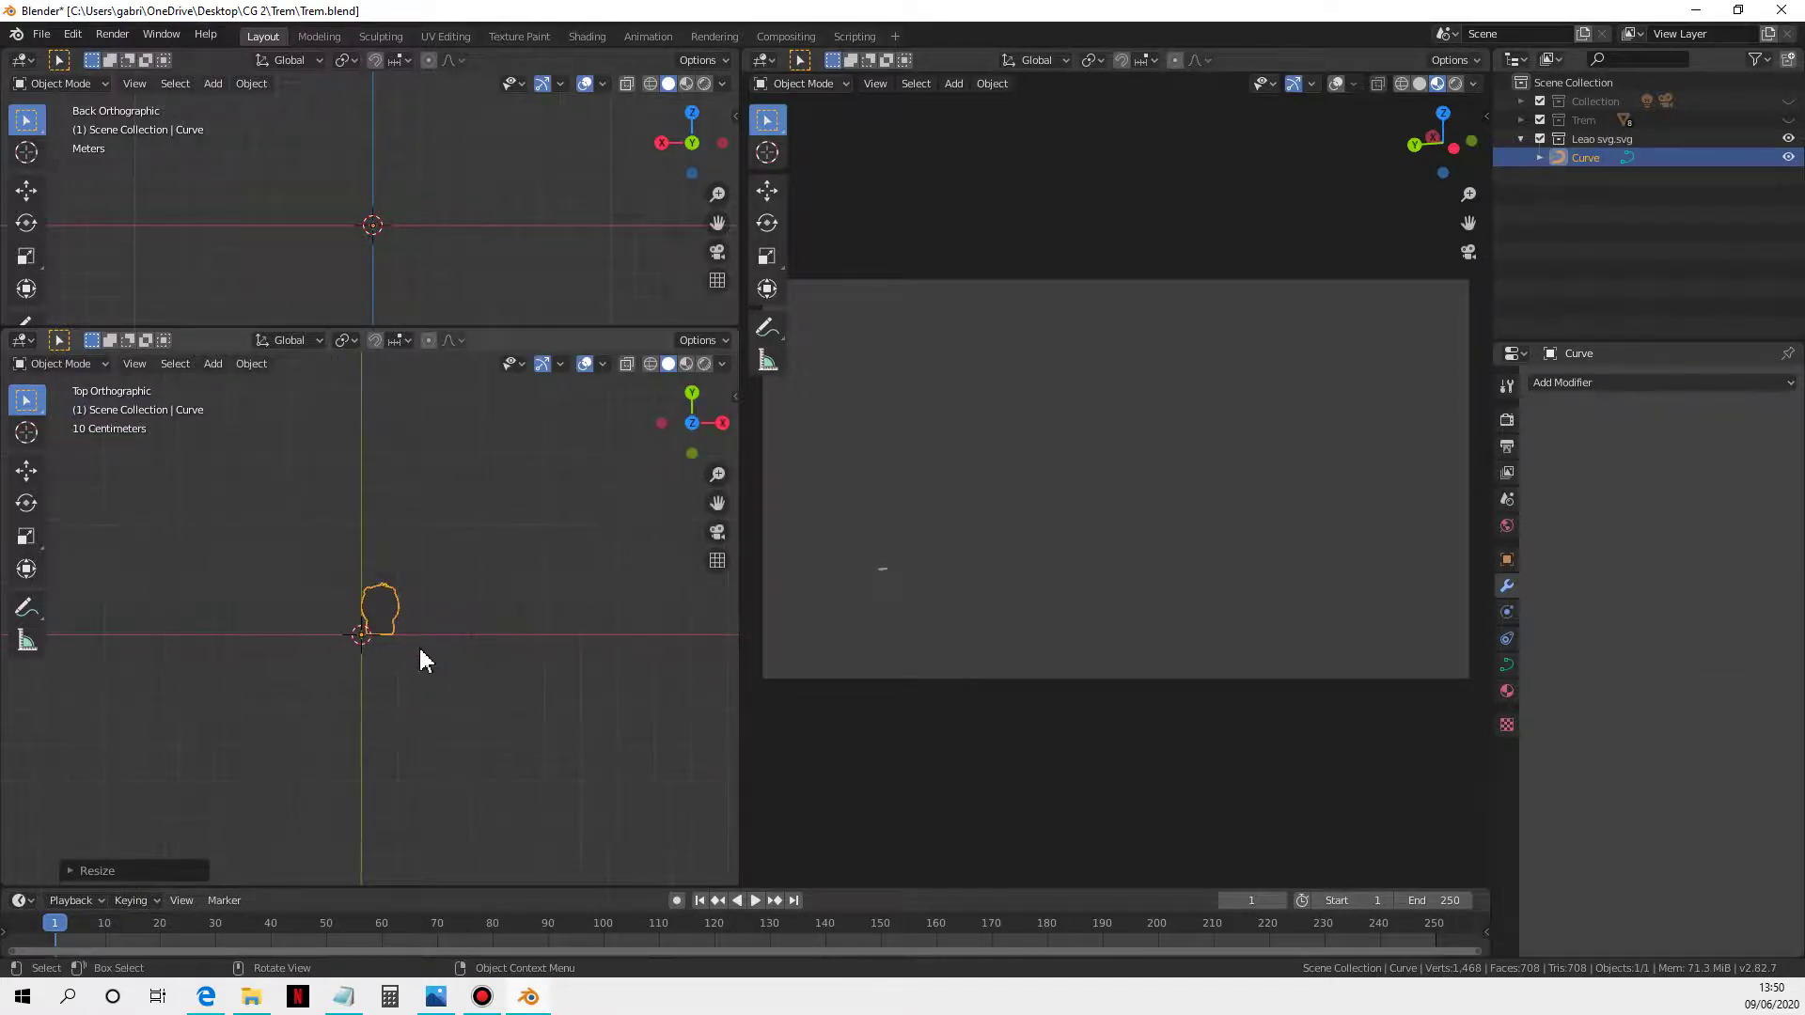
key(s)
click(526, 681)
scroll(523, 677, down, 2)
key(s)
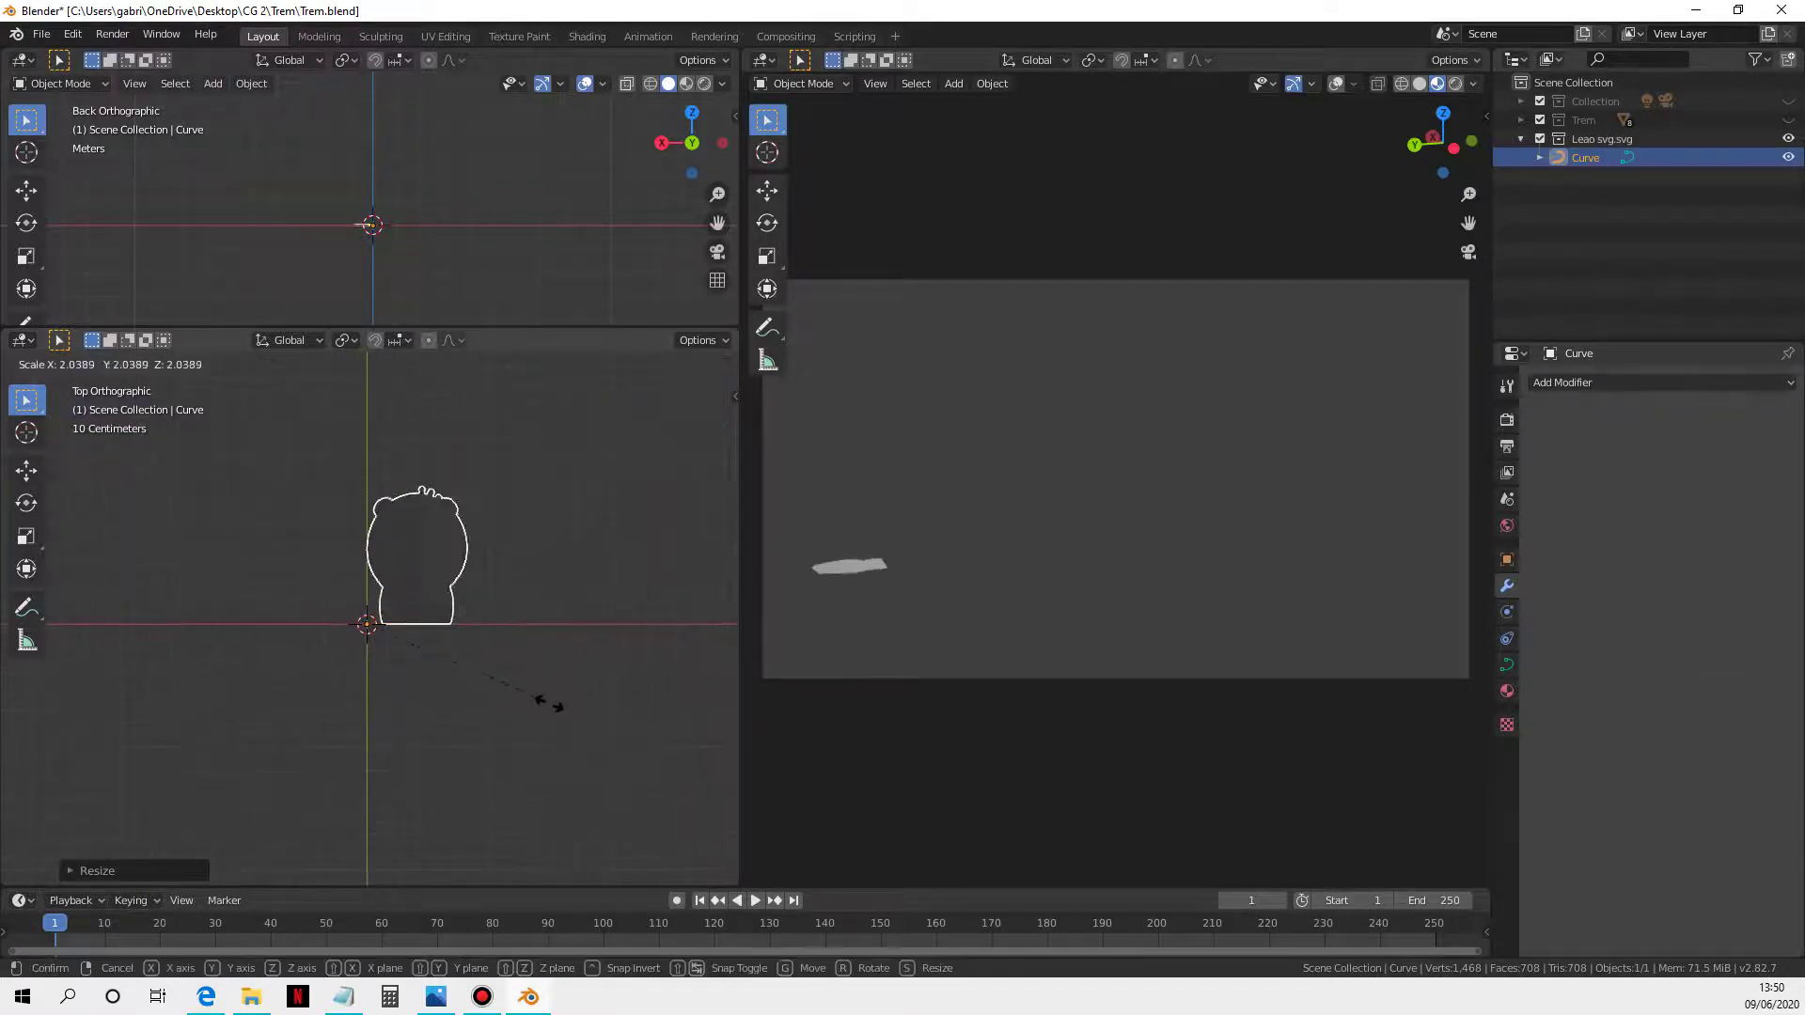
click(550, 703)
Step: Show the Trem collection again and scale the lion outline up more than three times, using the train as size reference
click(1788, 122)
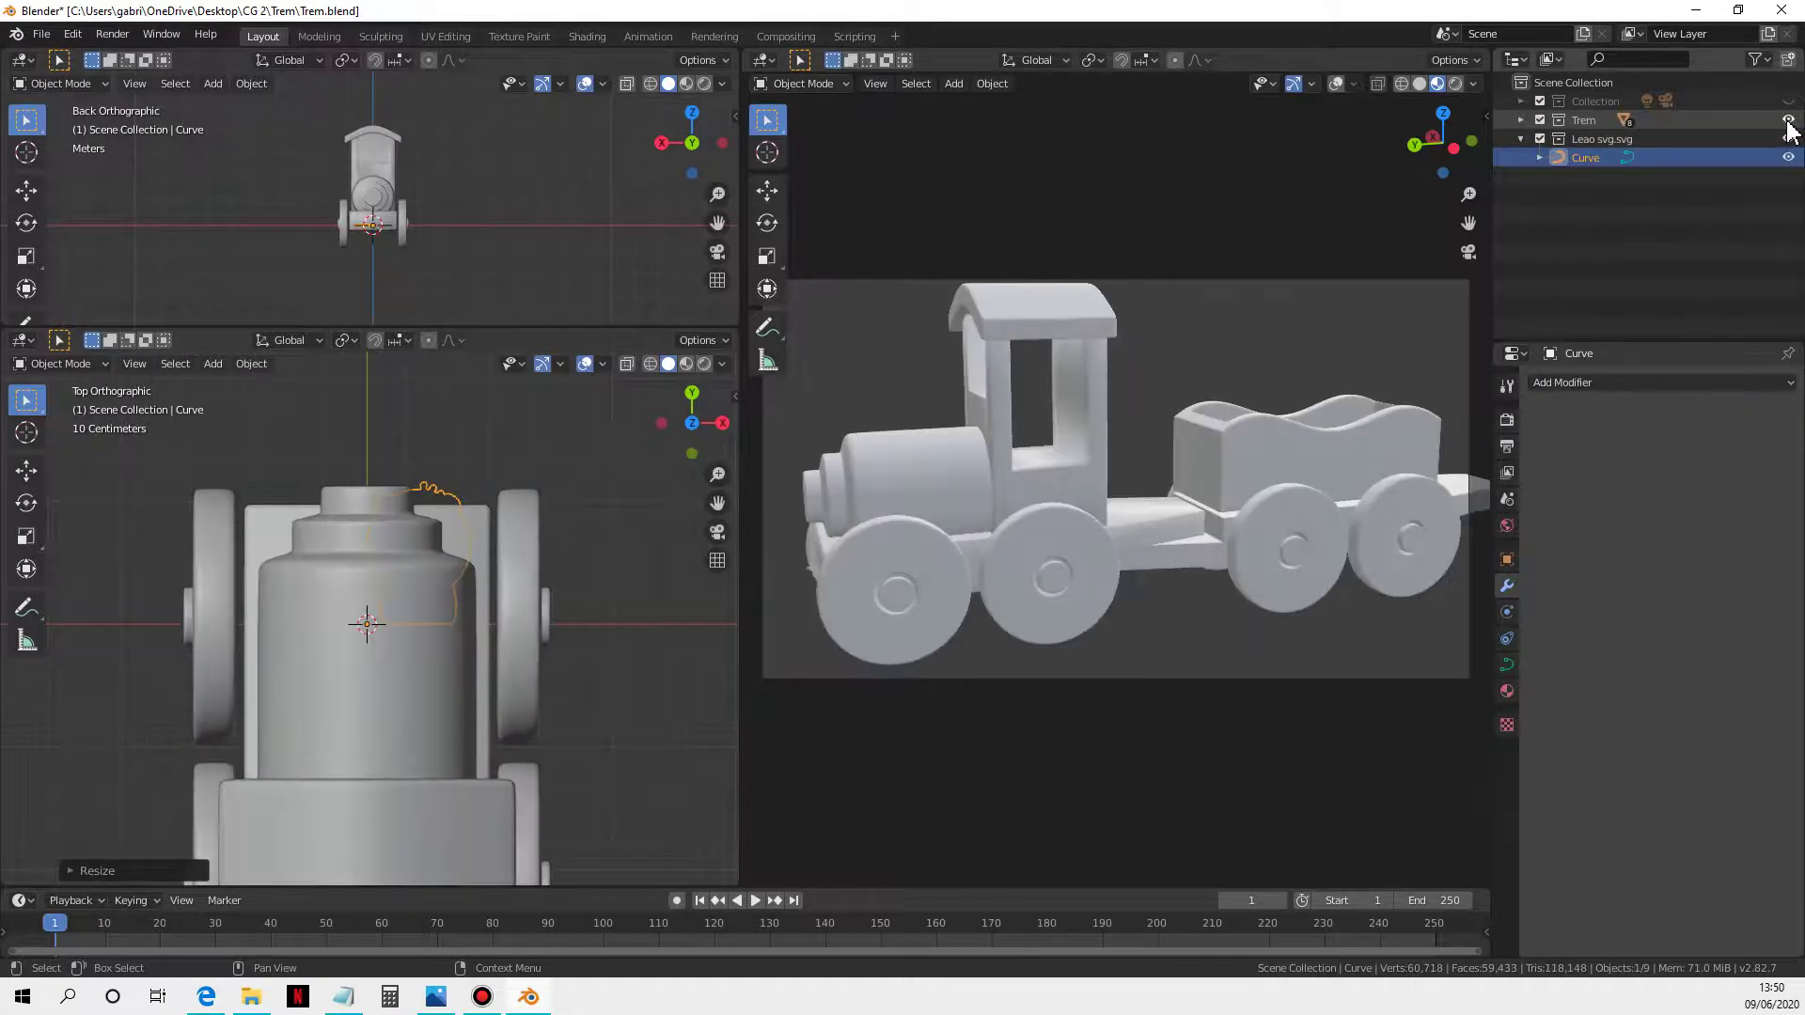
scroll(512, 612, down, 3)
key(s)
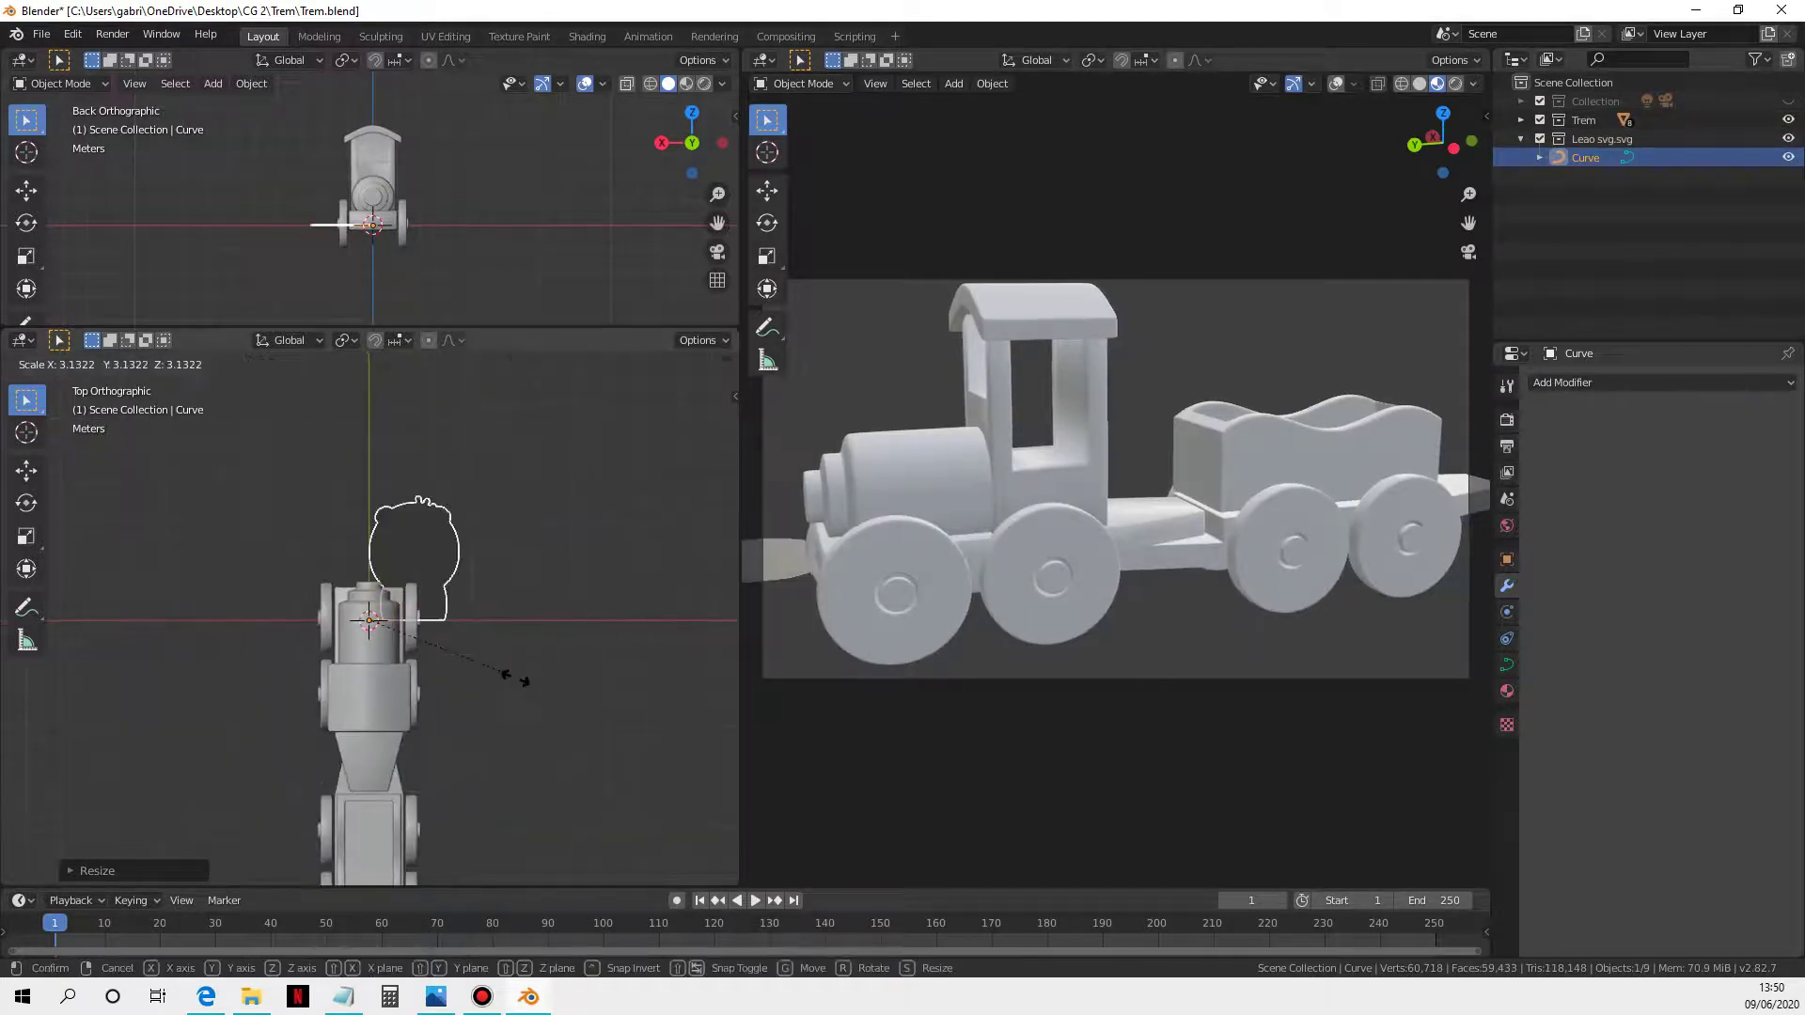
click(528, 675)
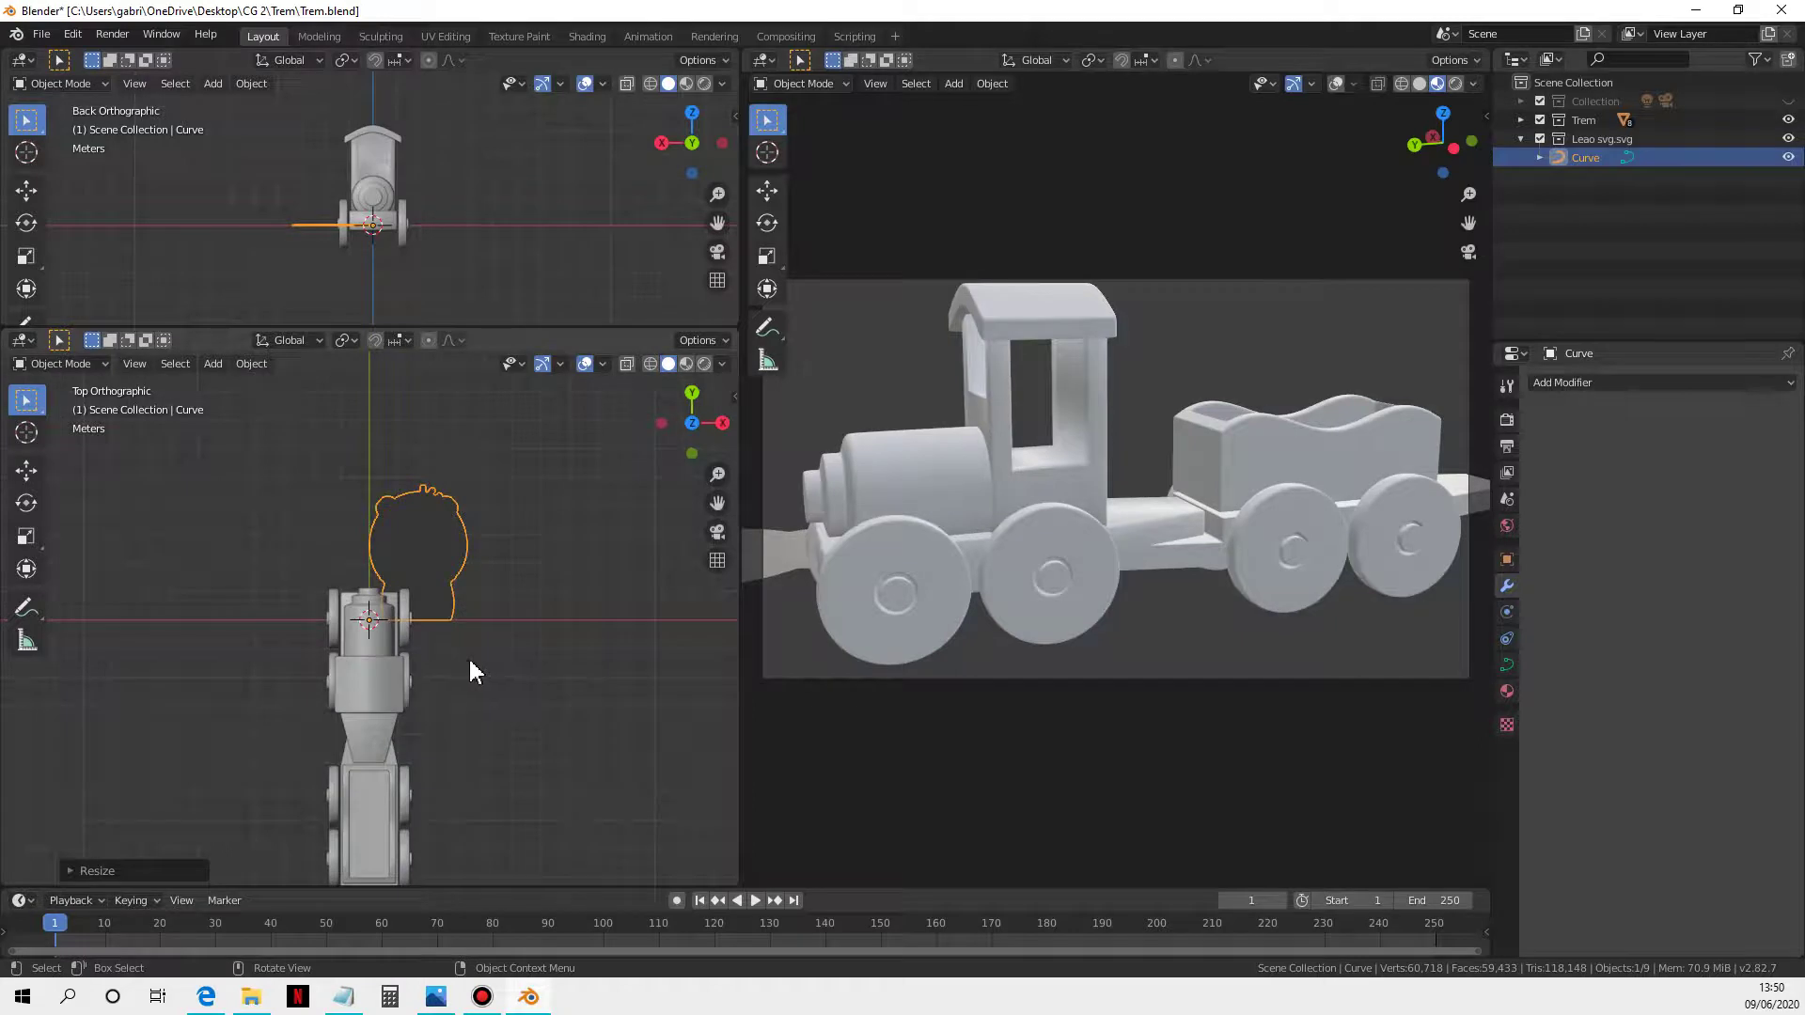
Step: Rename the imported lion curve object as Leao
double_click(1585, 158)
text(Le)
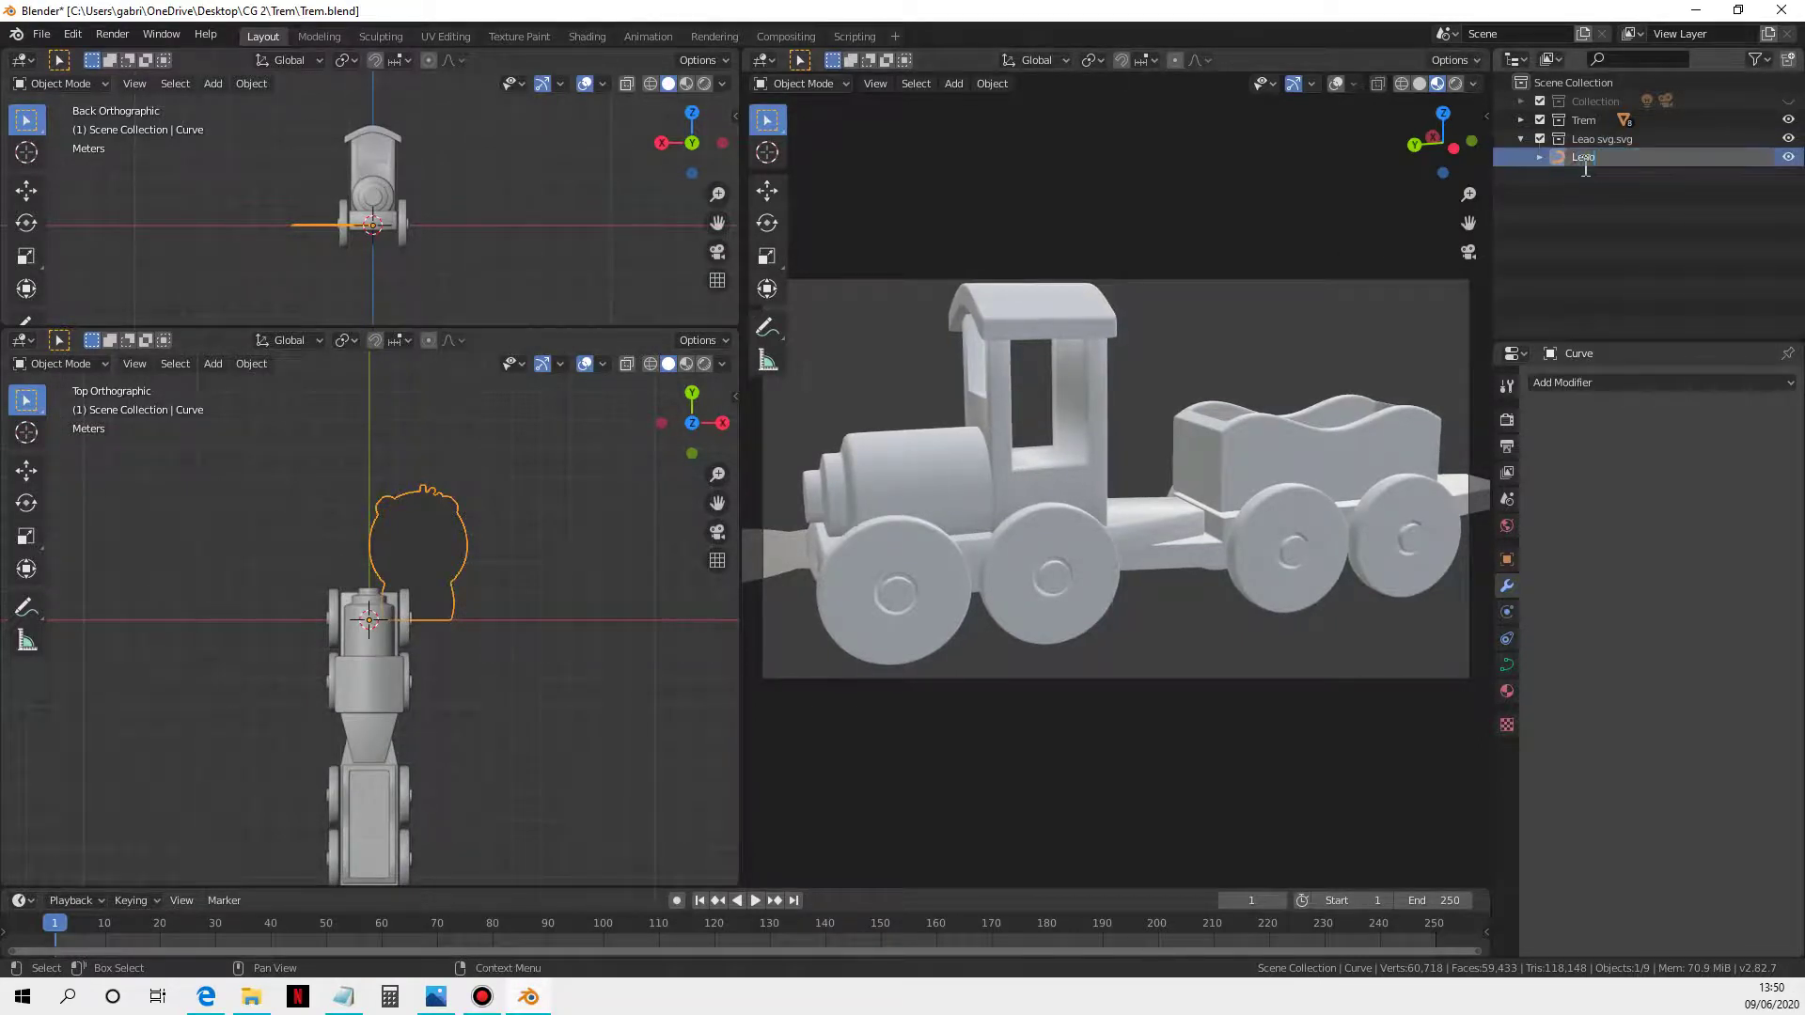
text(ao)
key(Return)
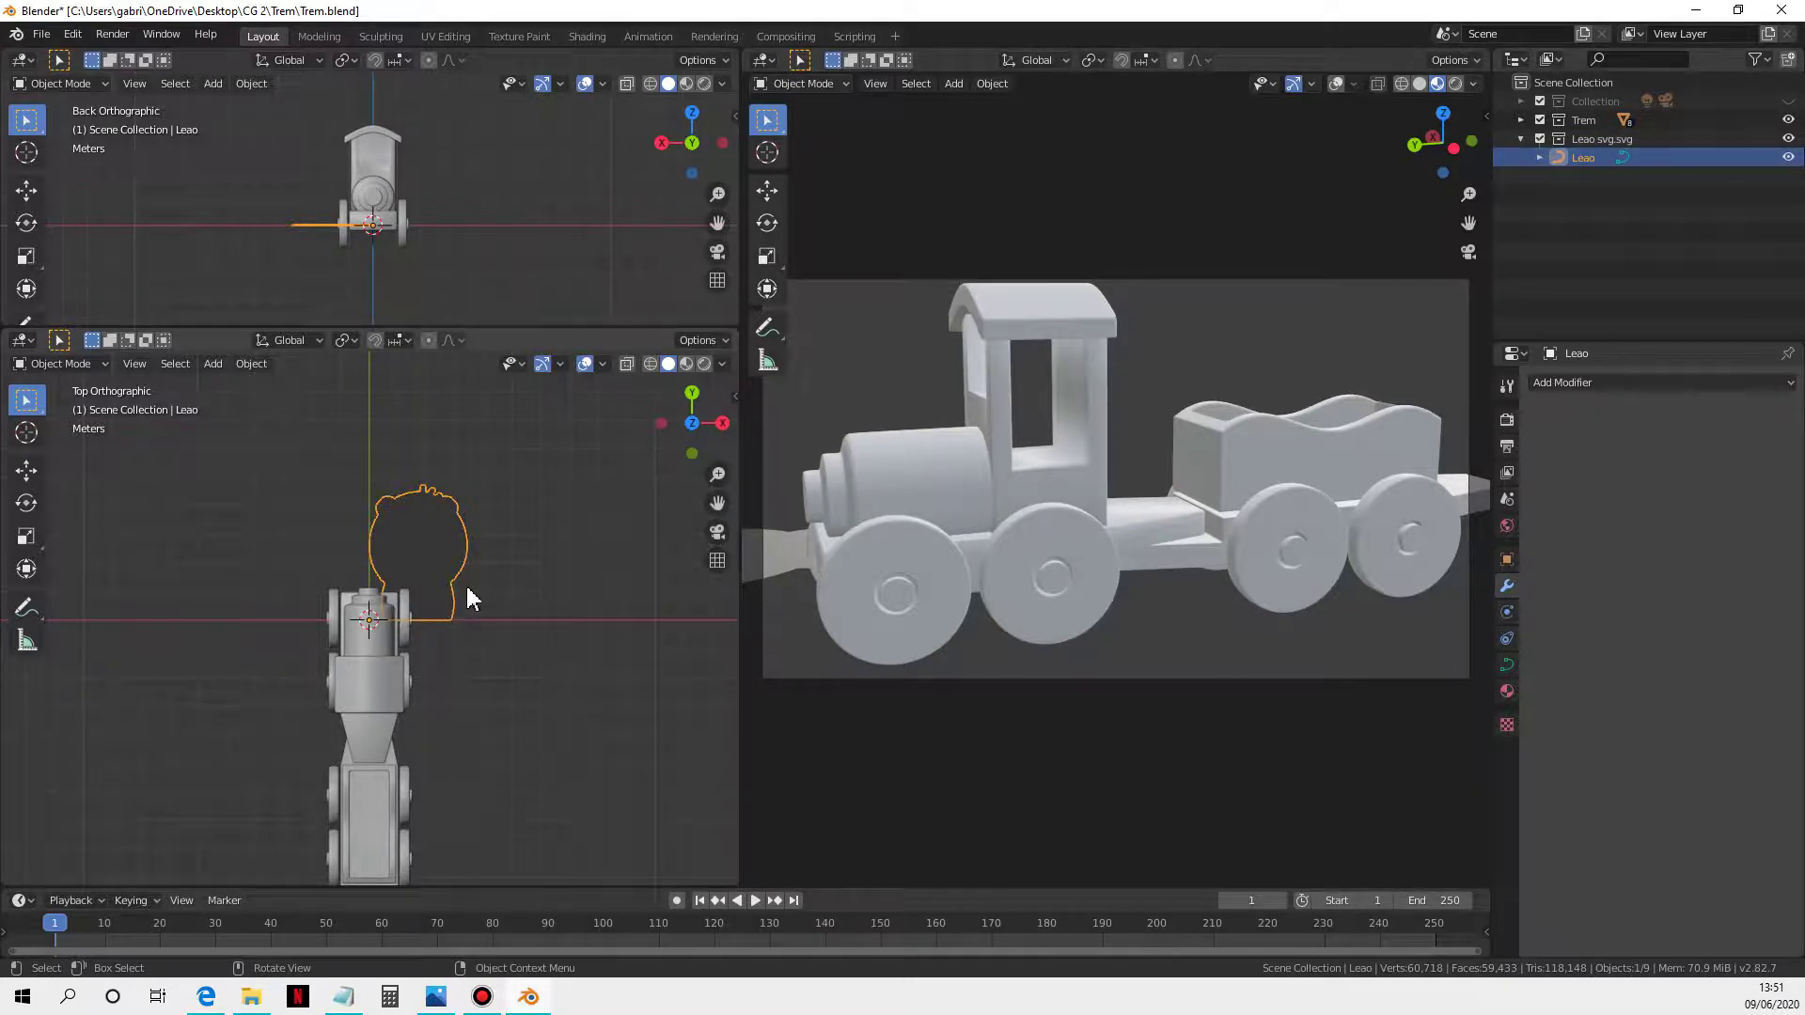
Step: Stand the lion outline upright by rotating it 90° about X, and turn it 90° about Z to face the train's side
text(rx)
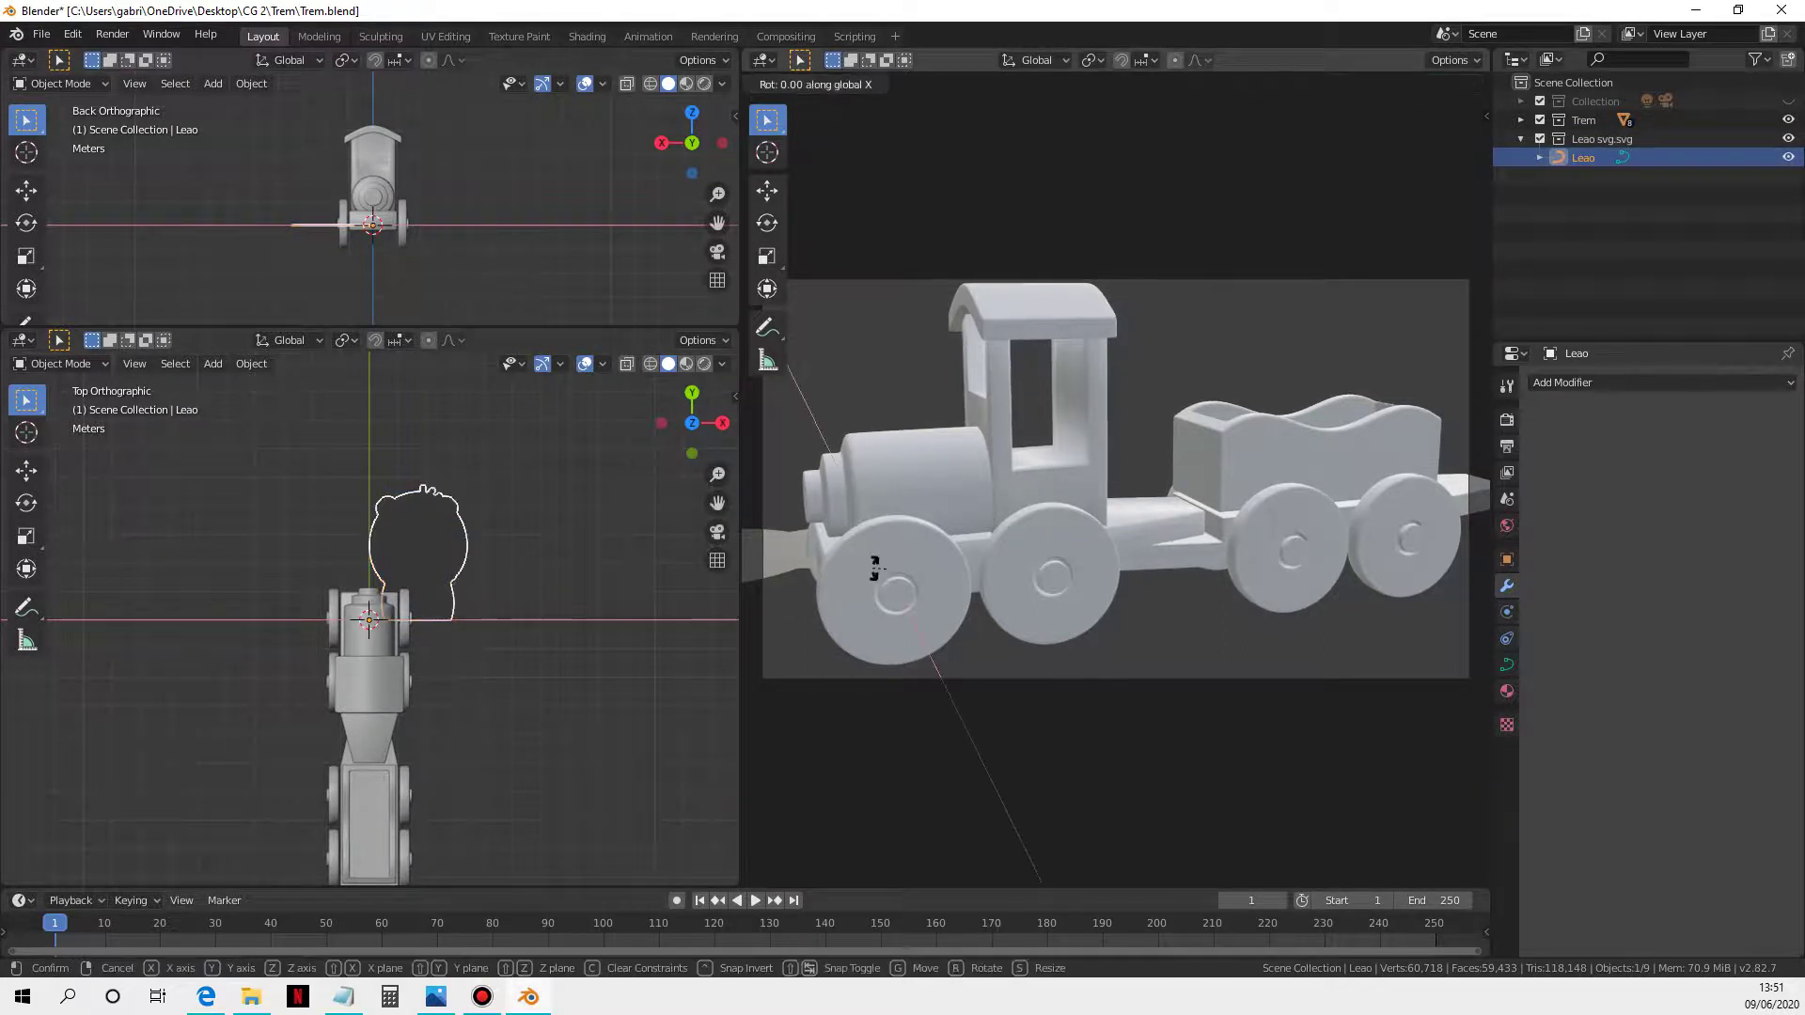
text(90)
key(Return)
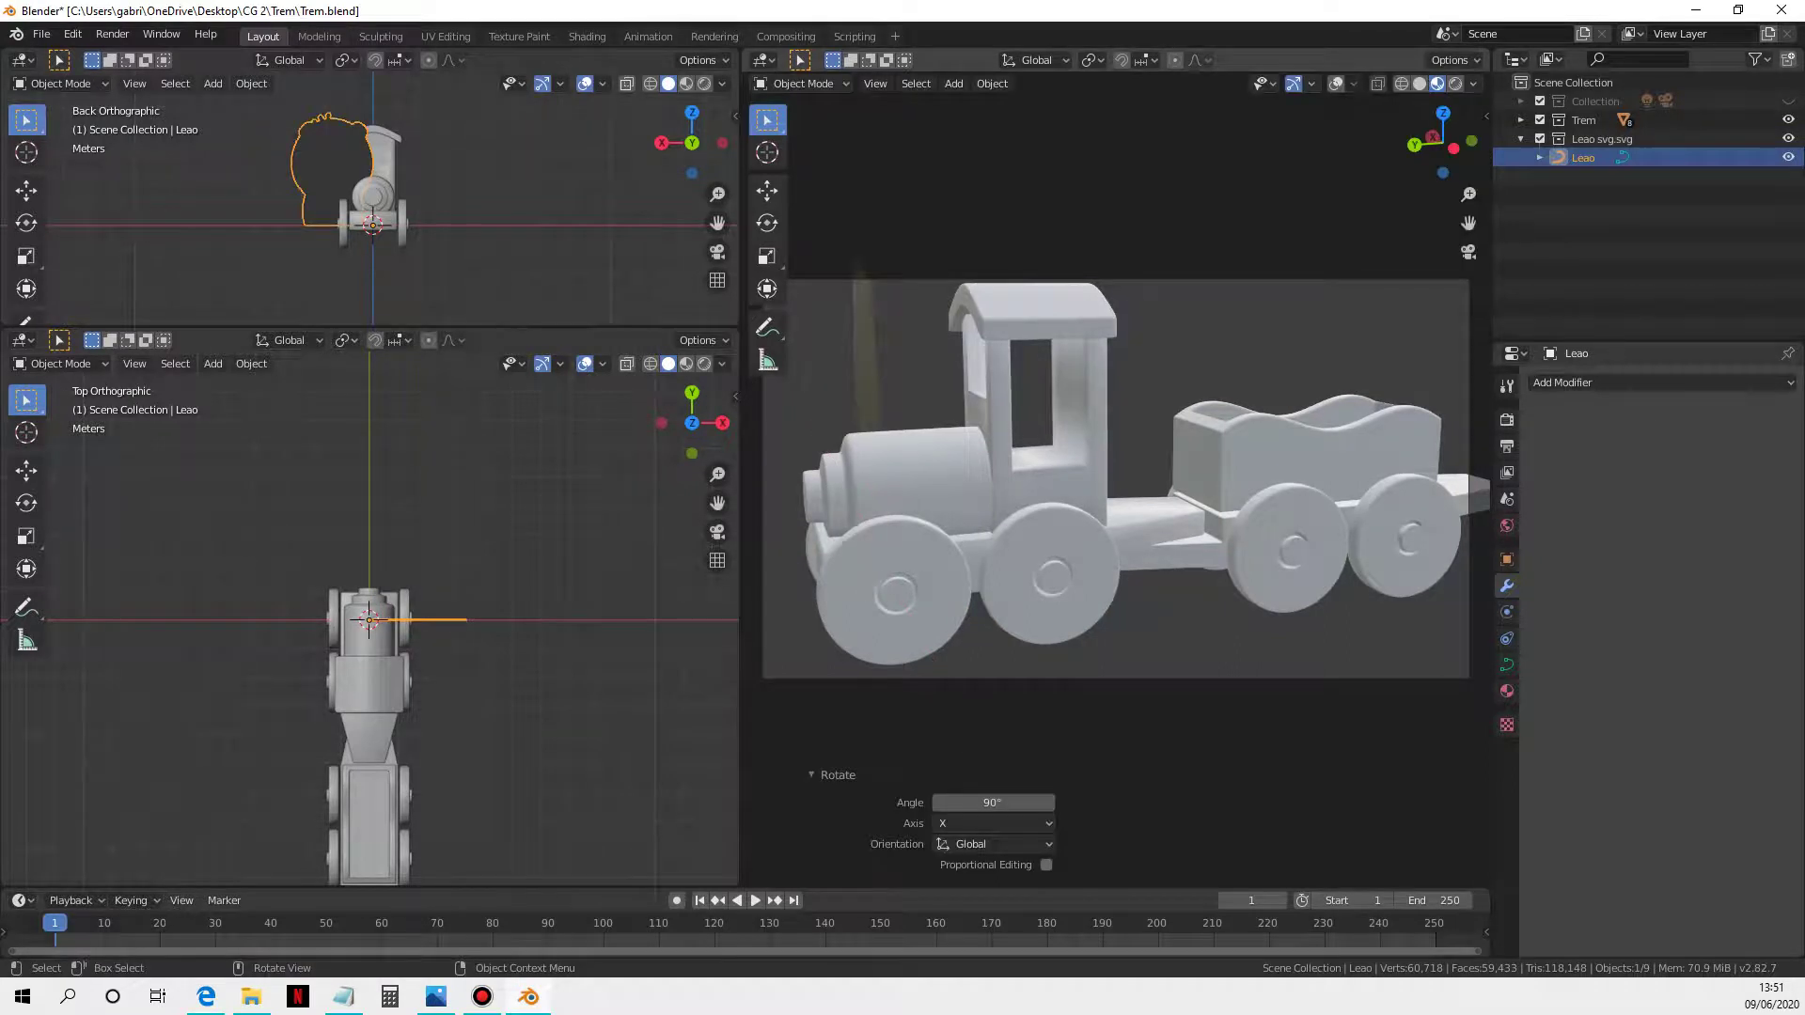
text(rz90)
key(Return)
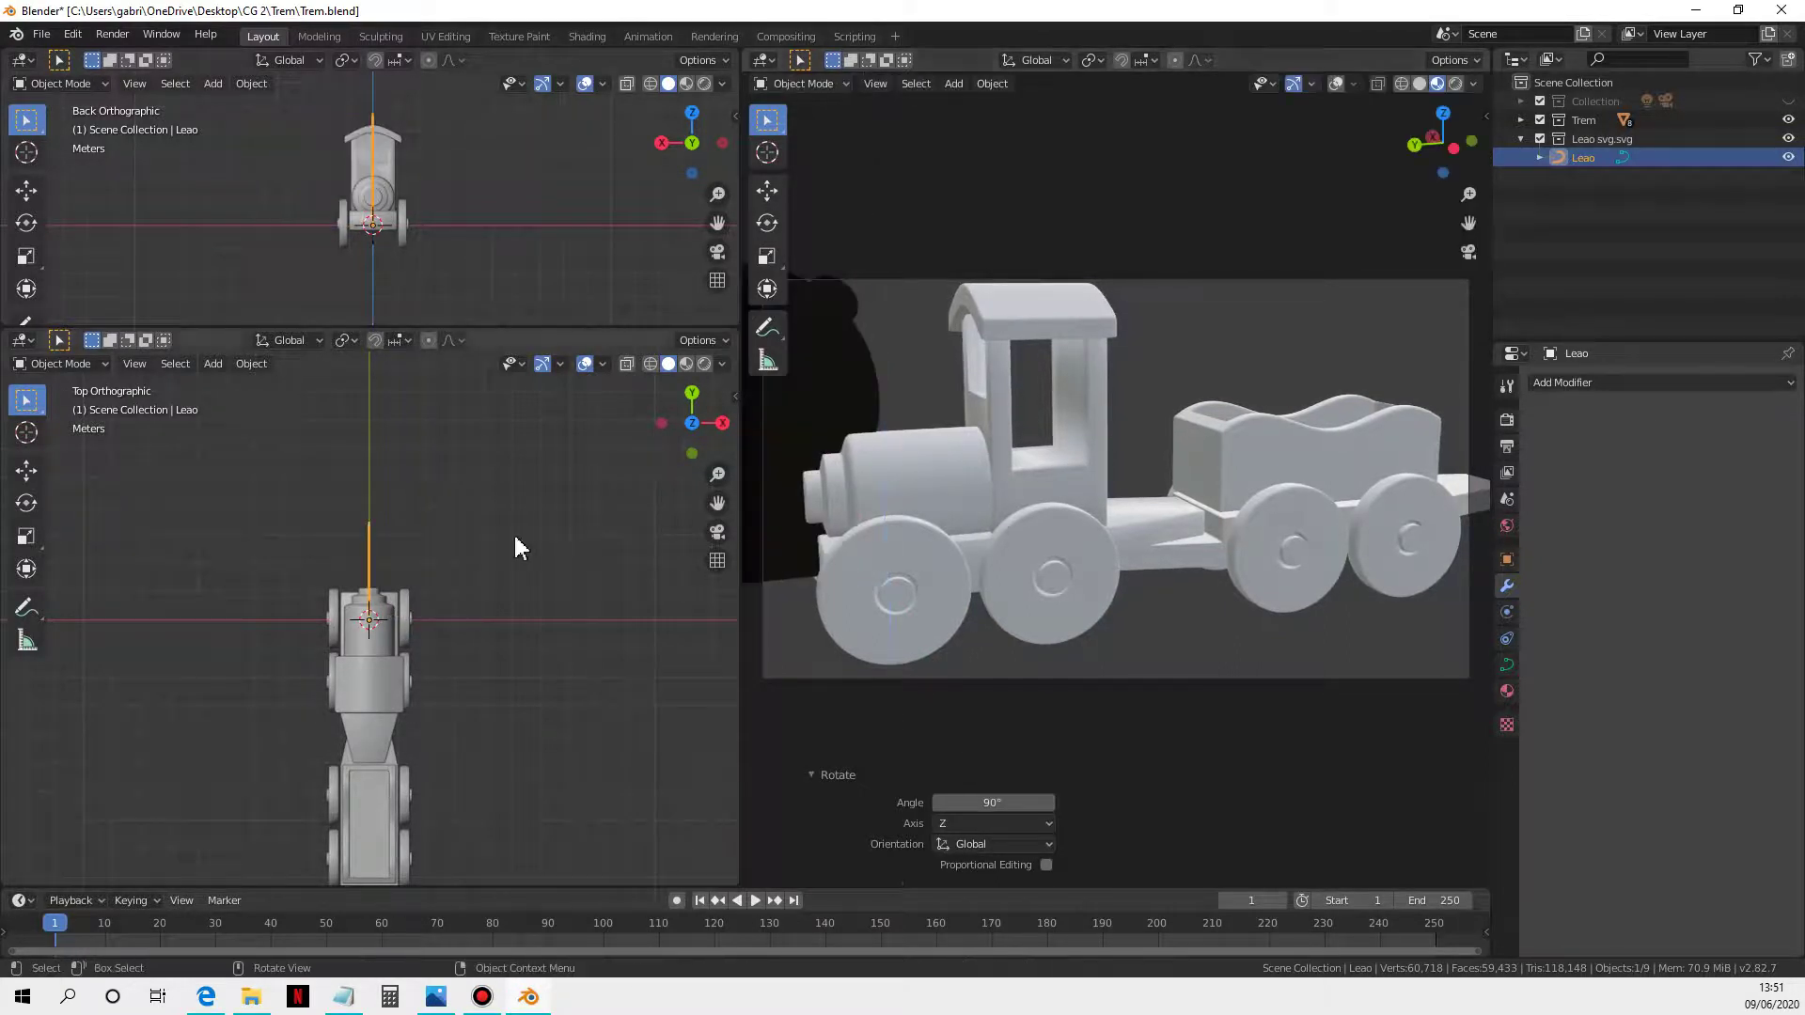
key(KP_3)
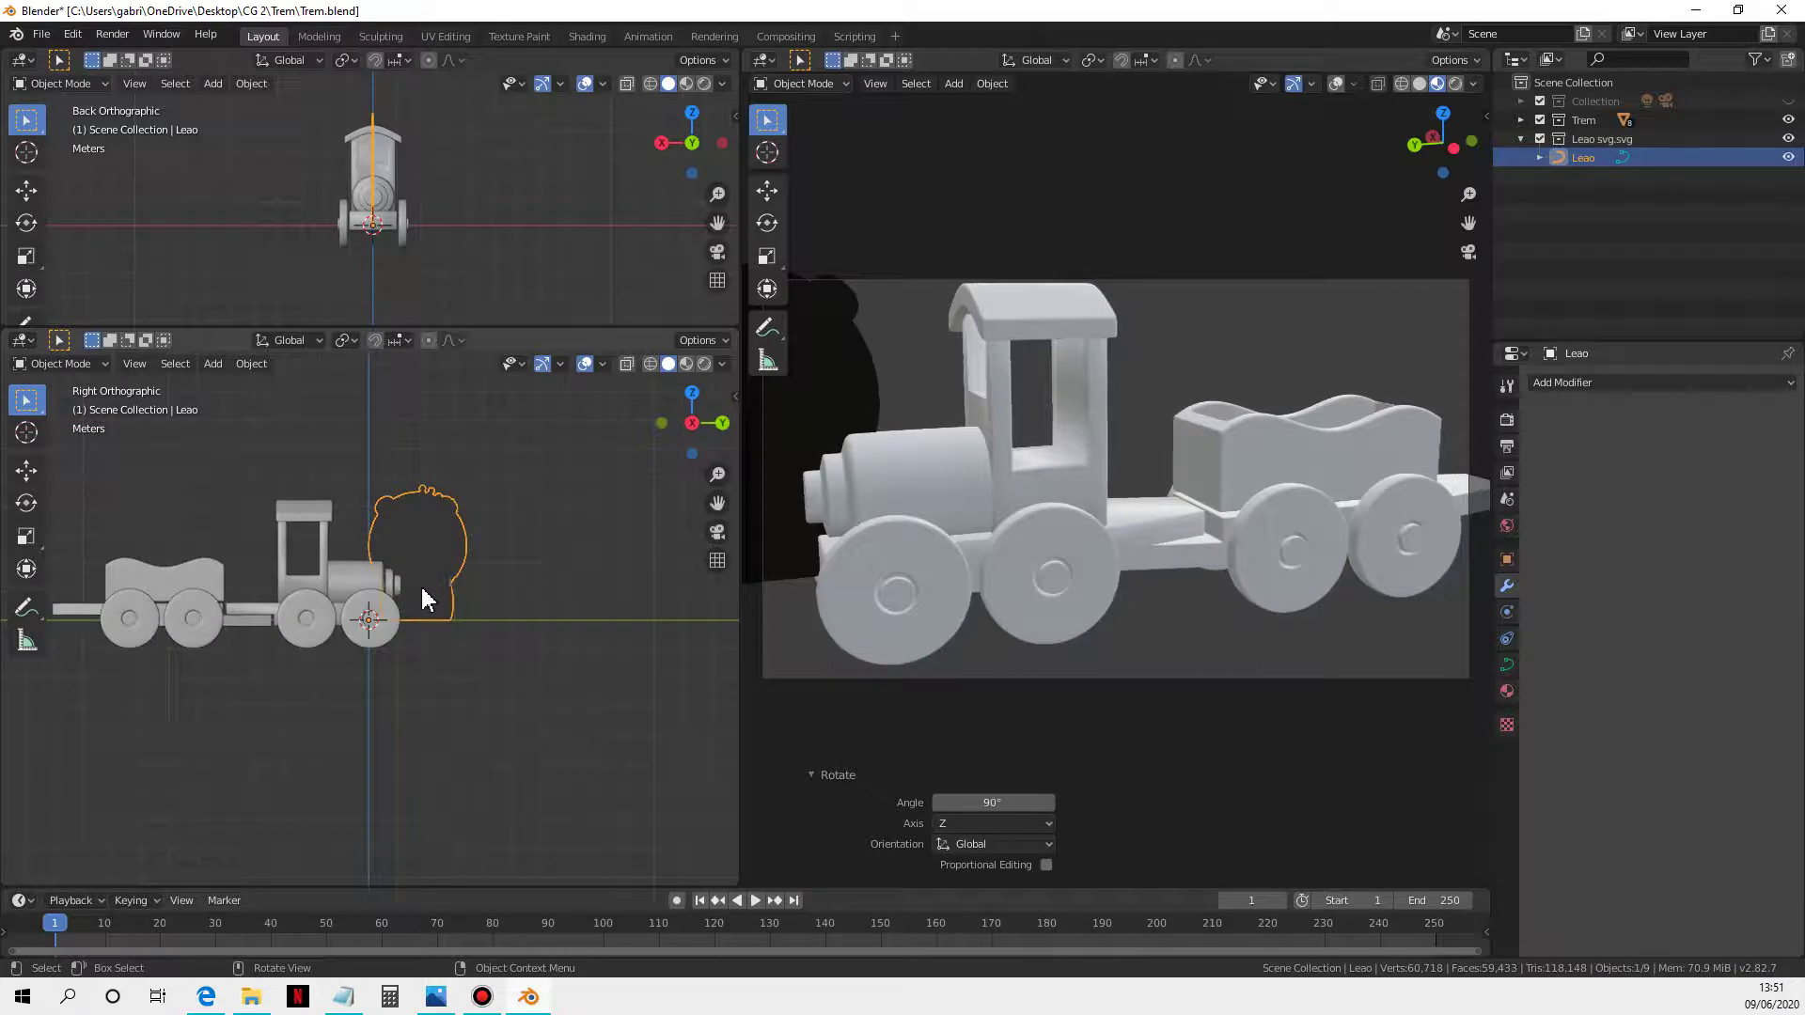
scroll(432, 675, up, 2)
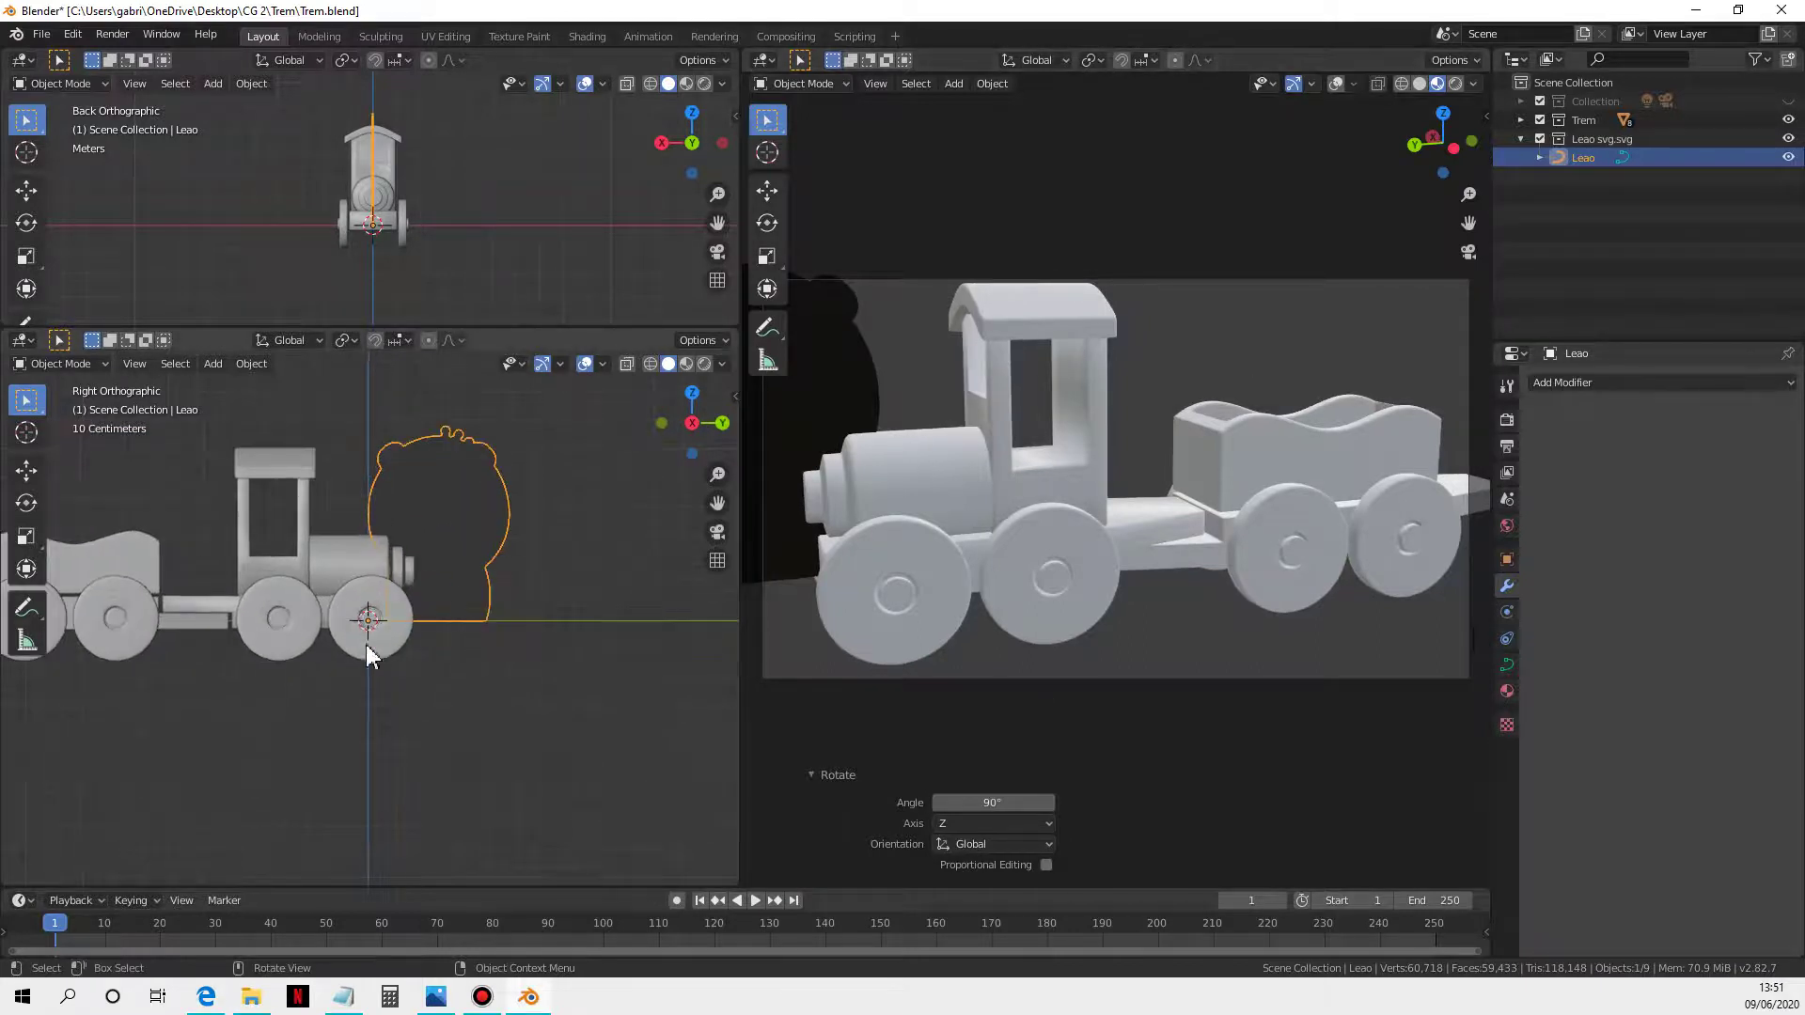
Step: Move the lion outline along Y ahead of the locomotive and remove its SVGMat material slot
key(g)
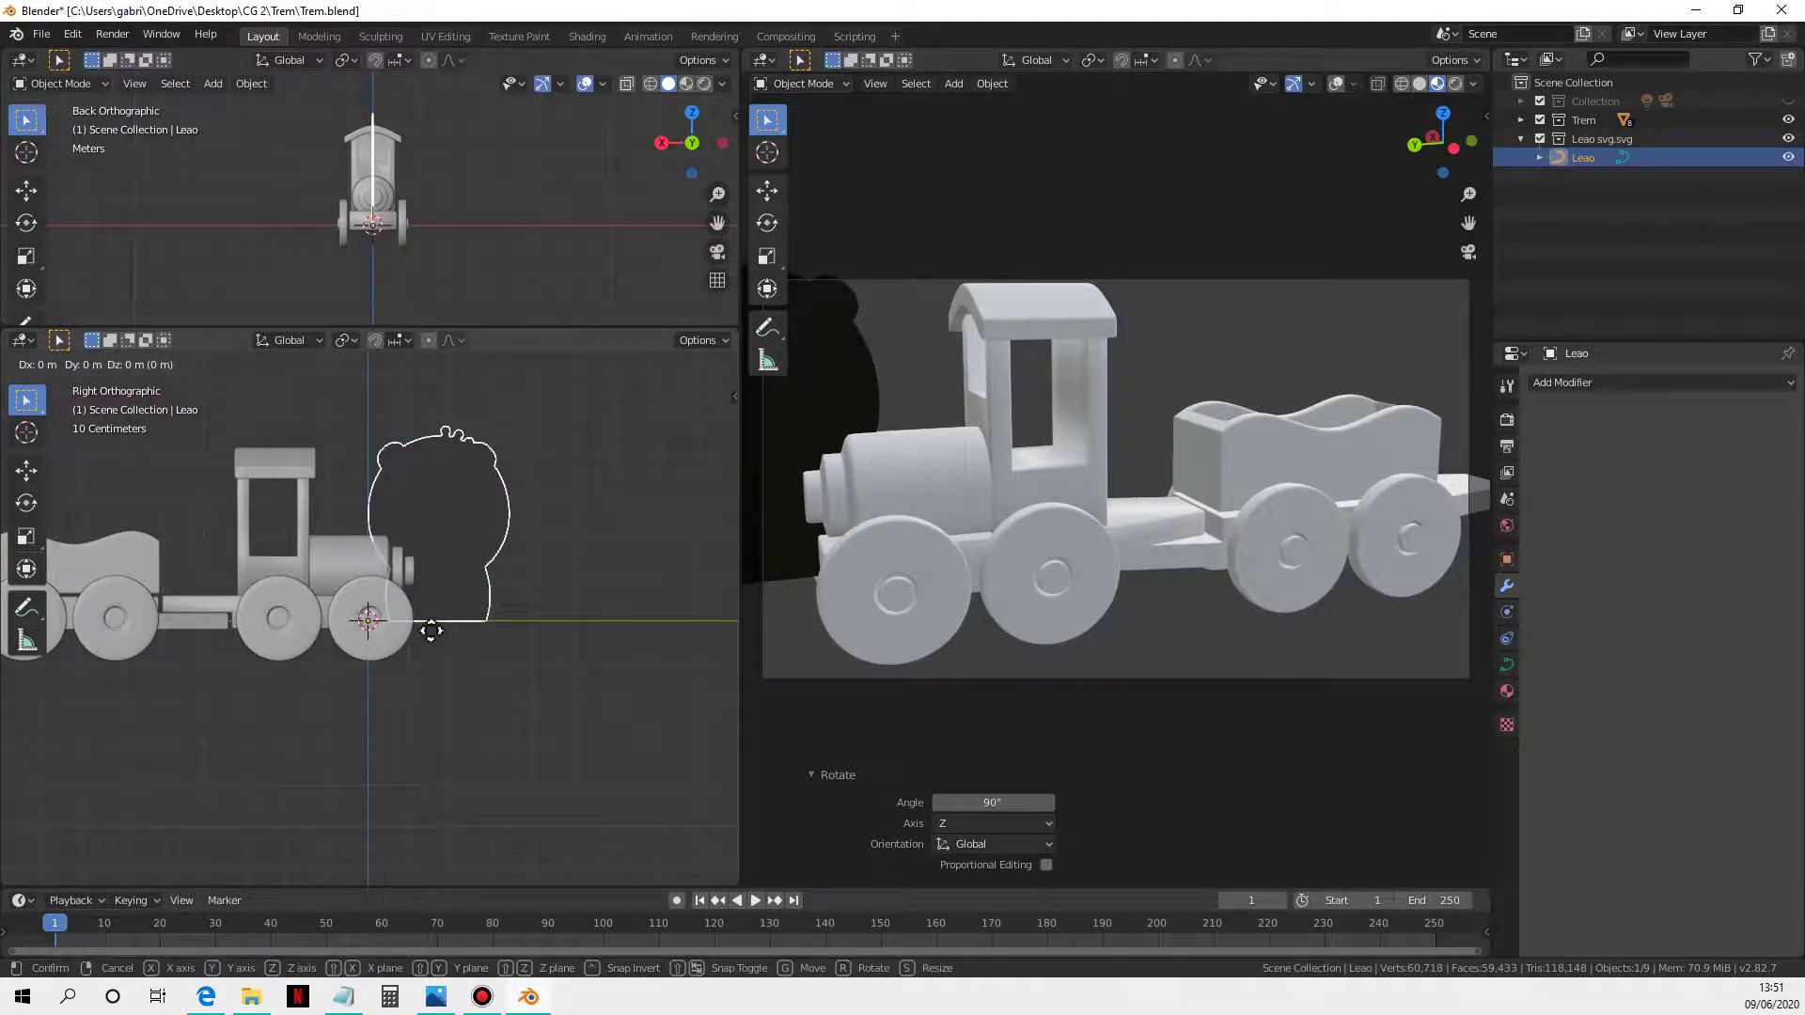
click(489, 628)
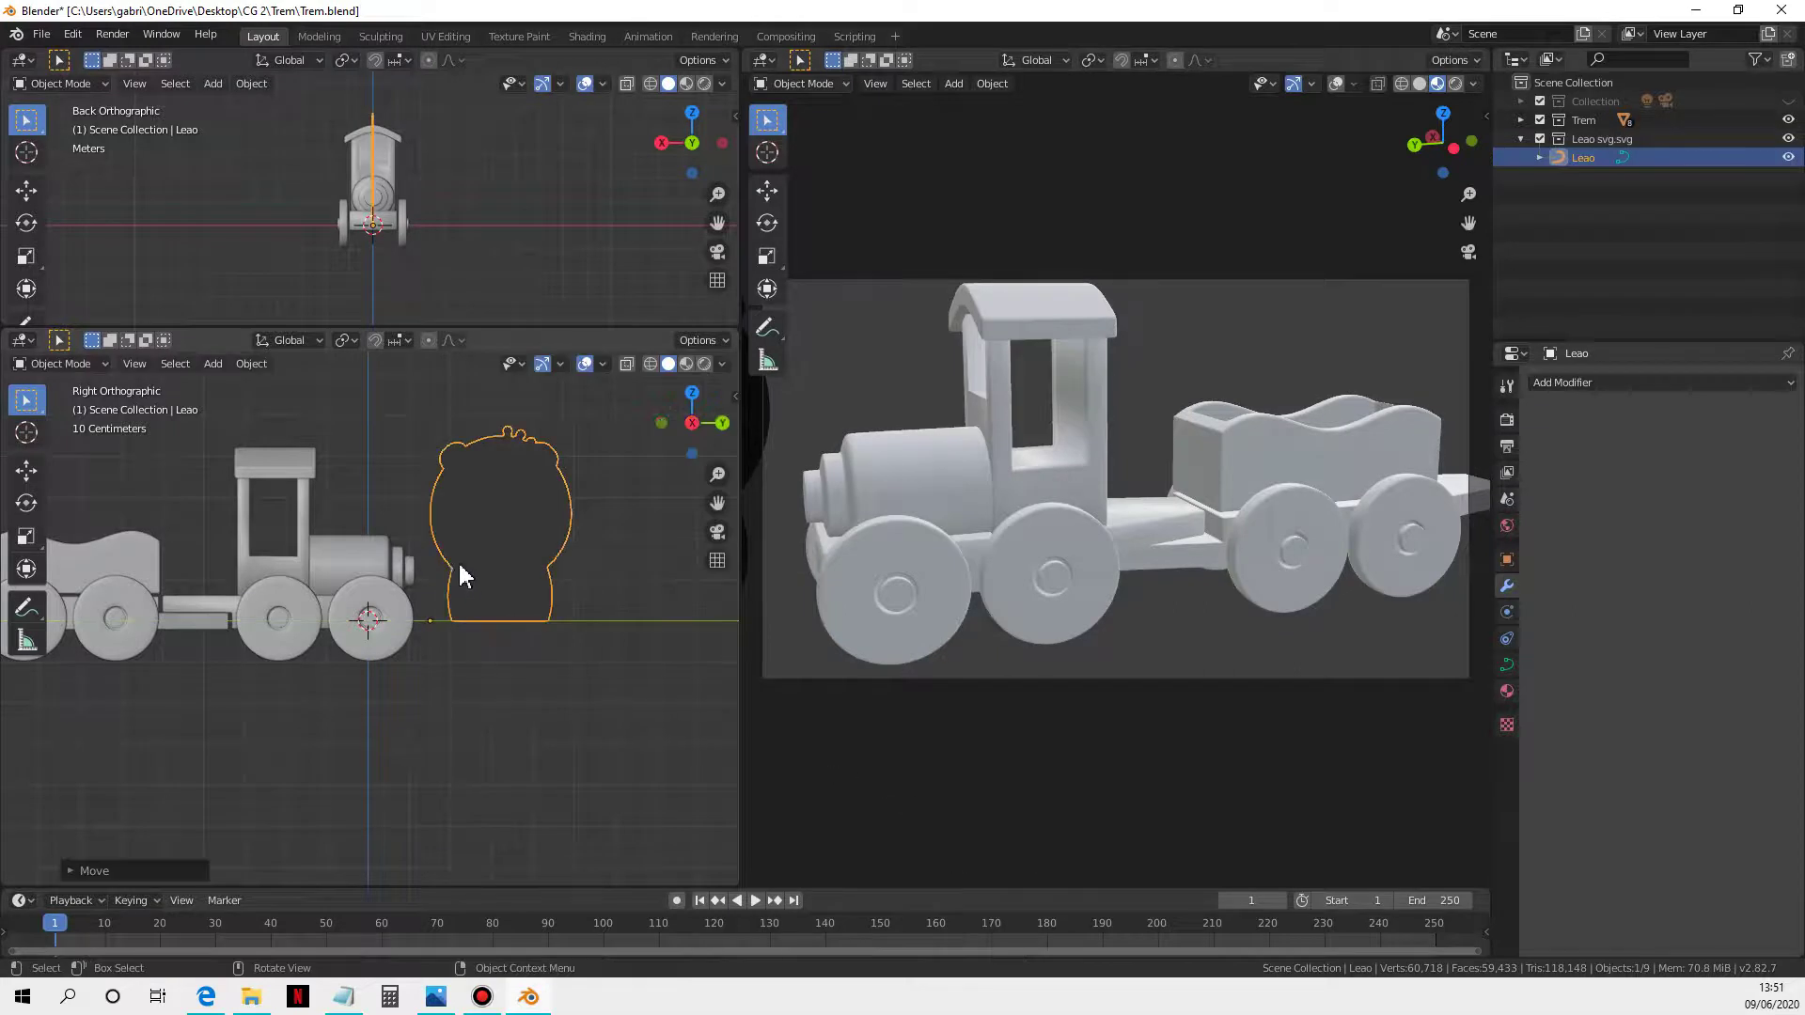
click(1508, 693)
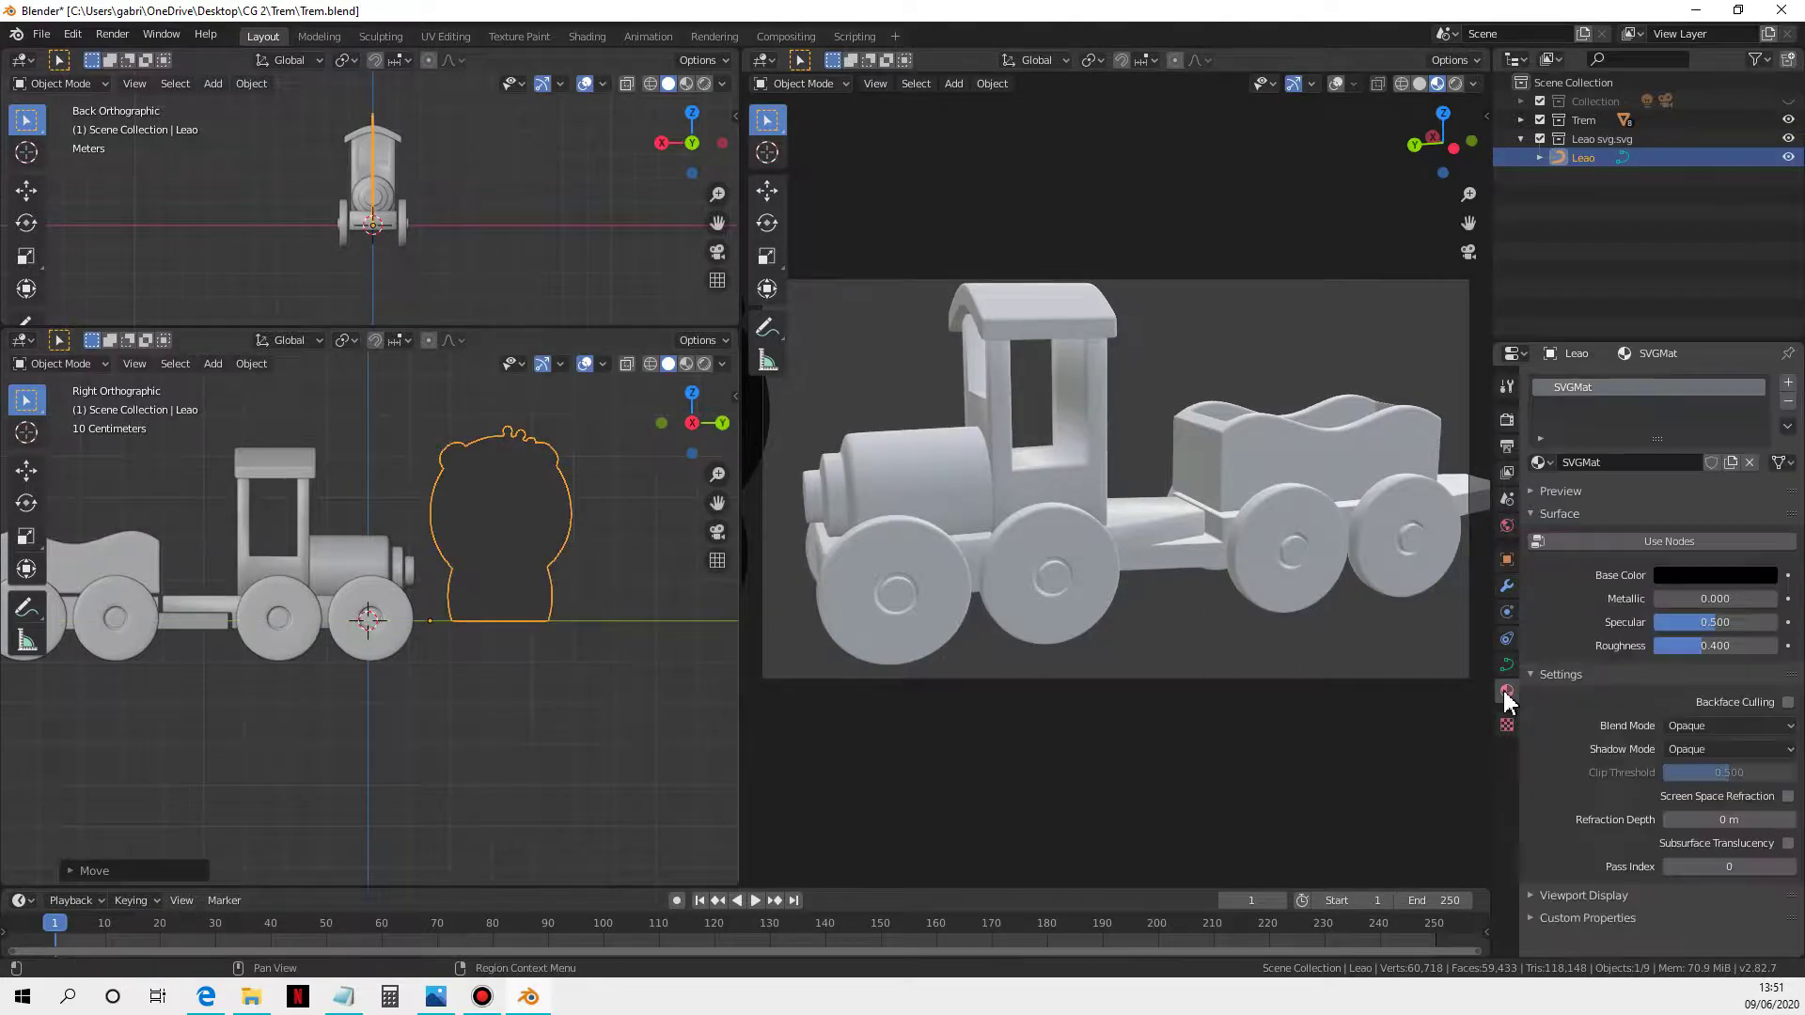
click(1789, 402)
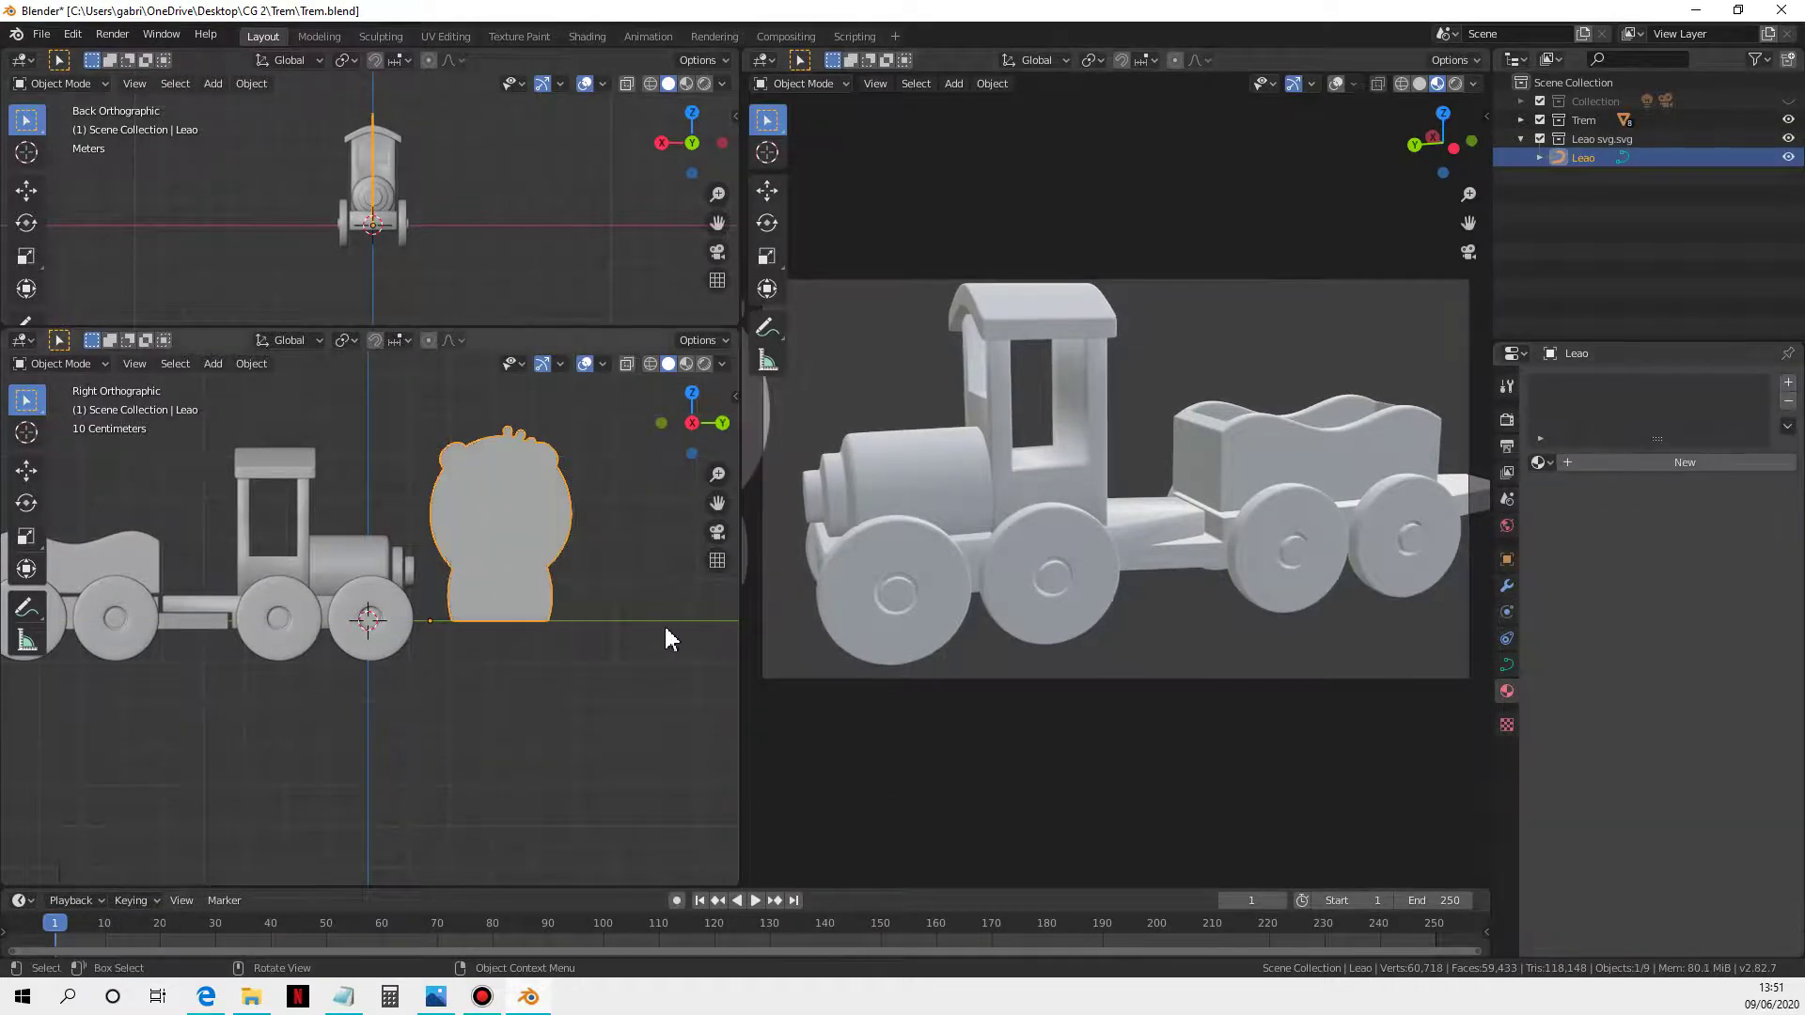
Step: Duplicate the lion curve, place the copy farther ahead of the train, and reselect the original
scroll(501, 649, up, 1)
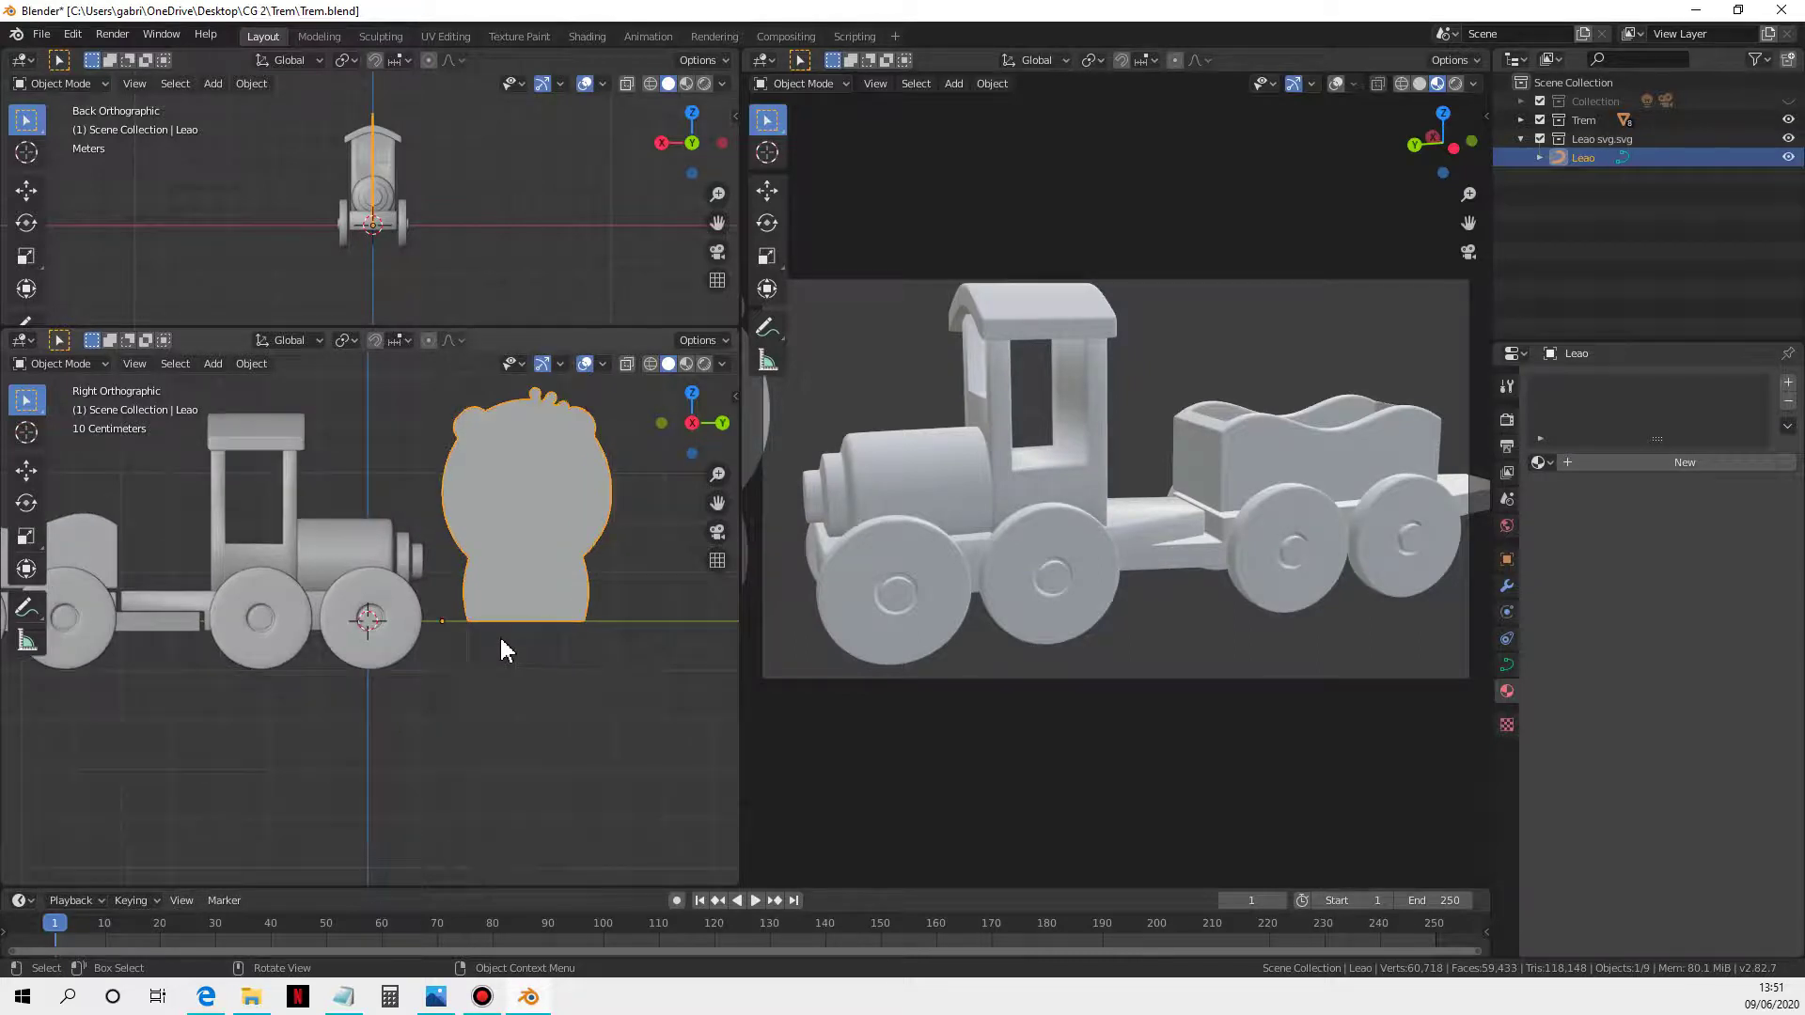
scroll(550, 598, down, 3)
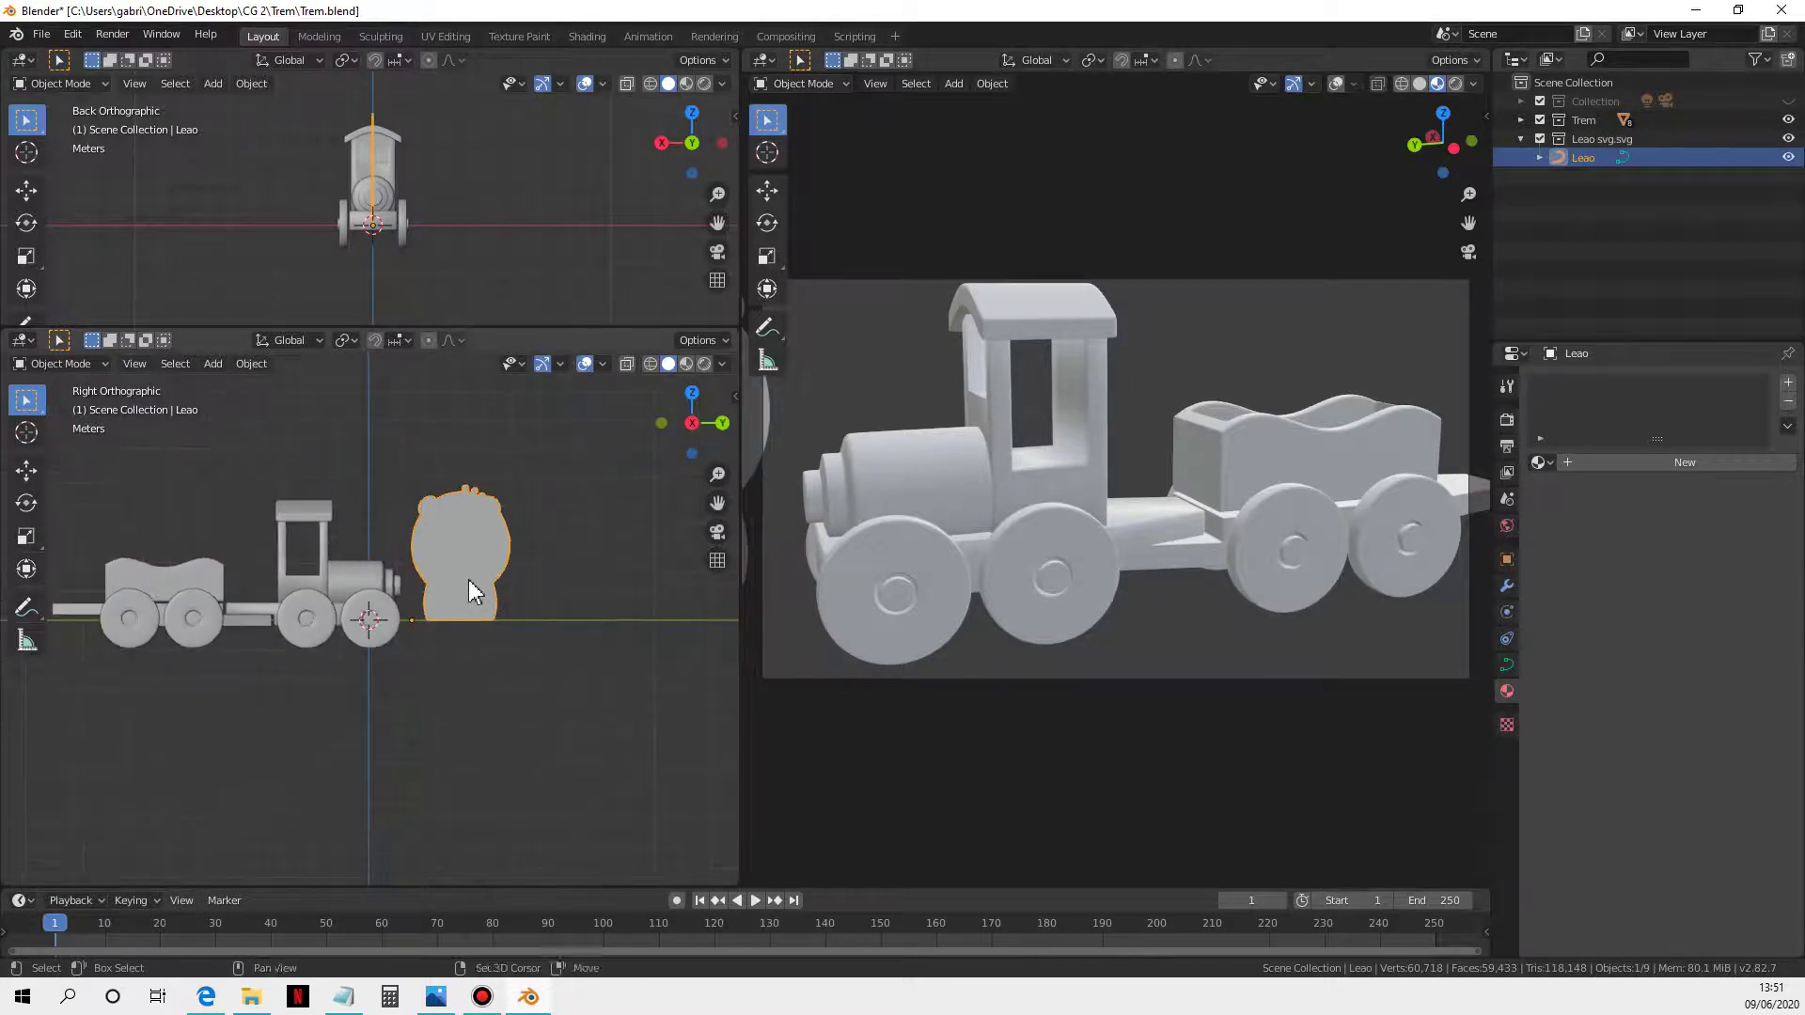
key(shift+d)
click(648, 580)
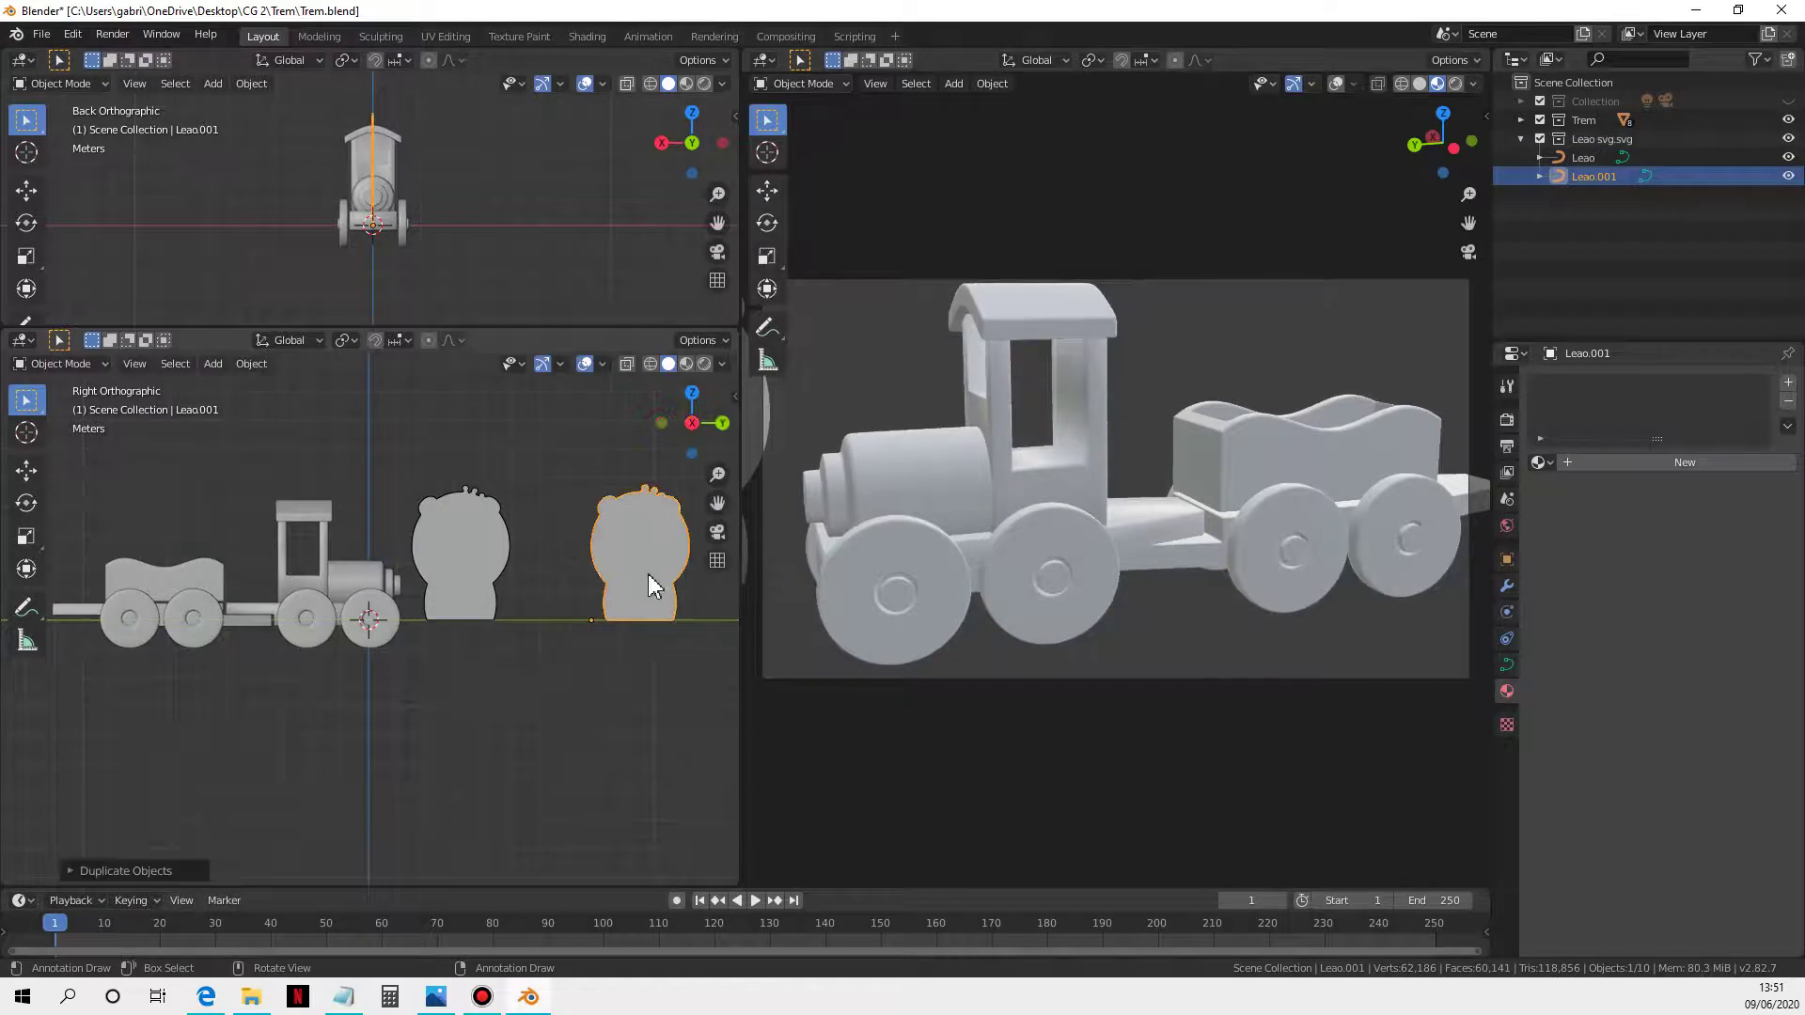
click(483, 592)
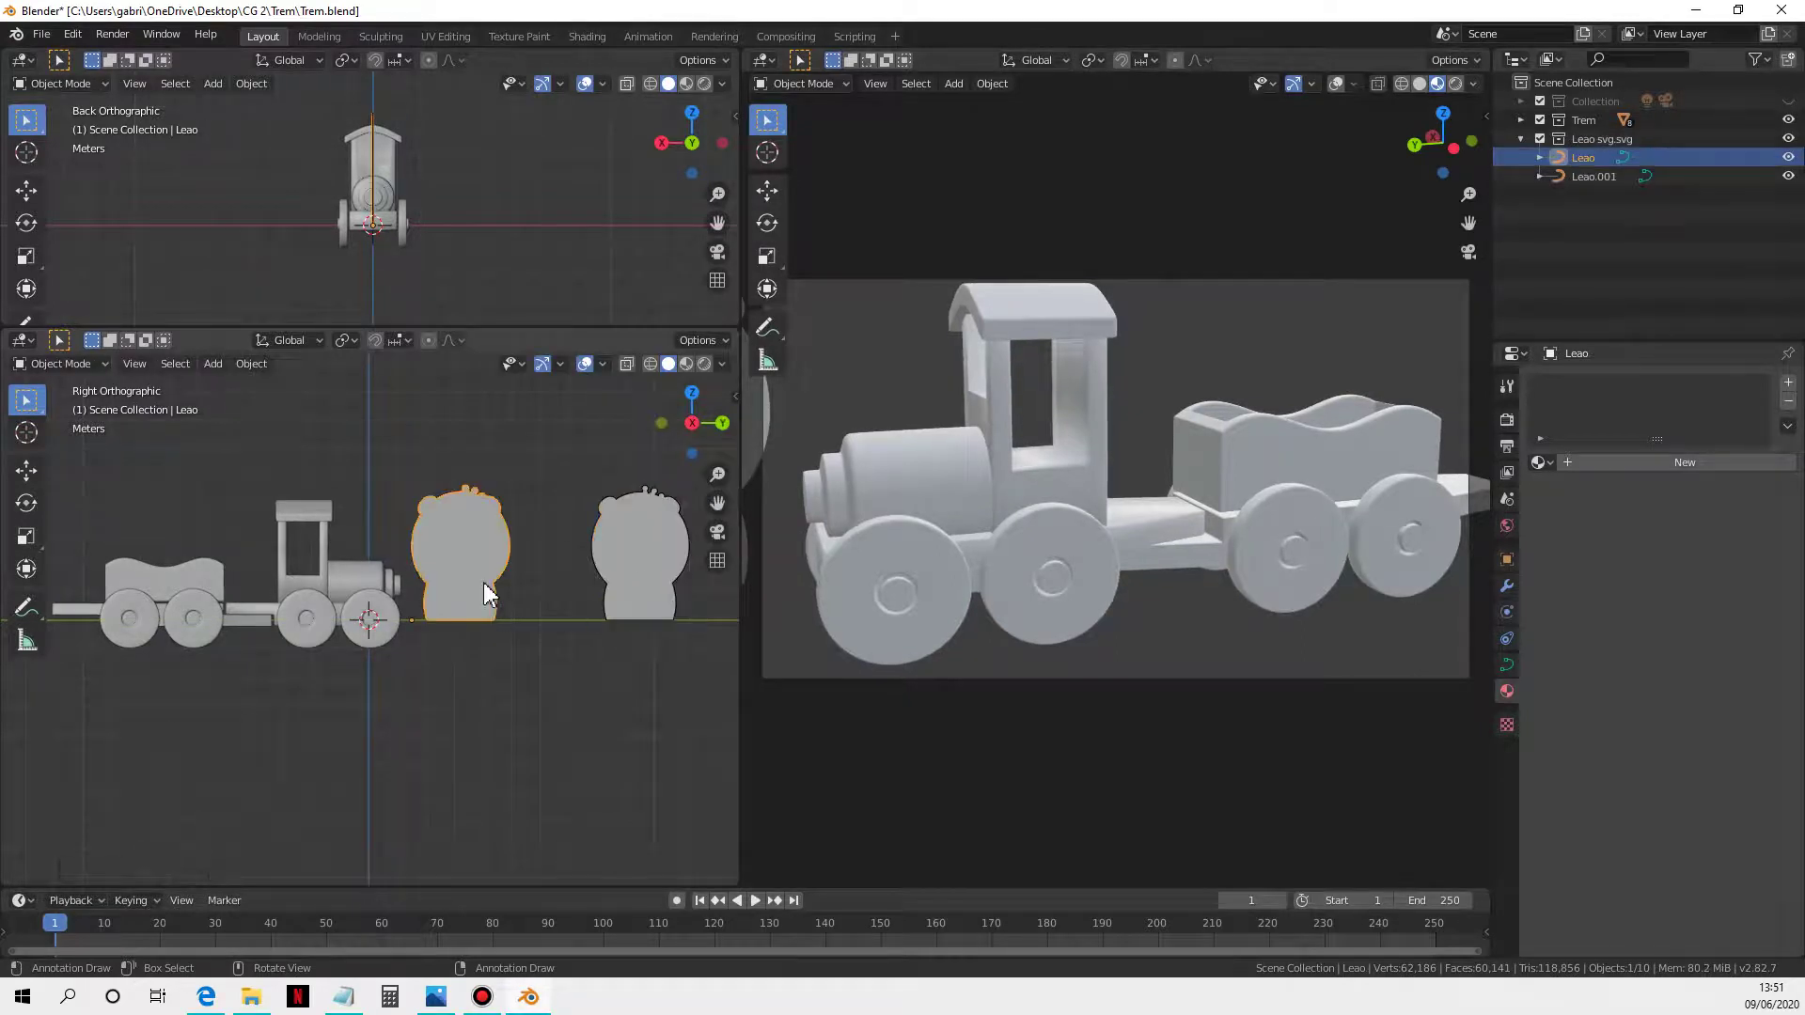
Step: Examine the control points along the original lion curve in Edit Mode, and return to Object Mode
scroll(483, 585, up, 1)
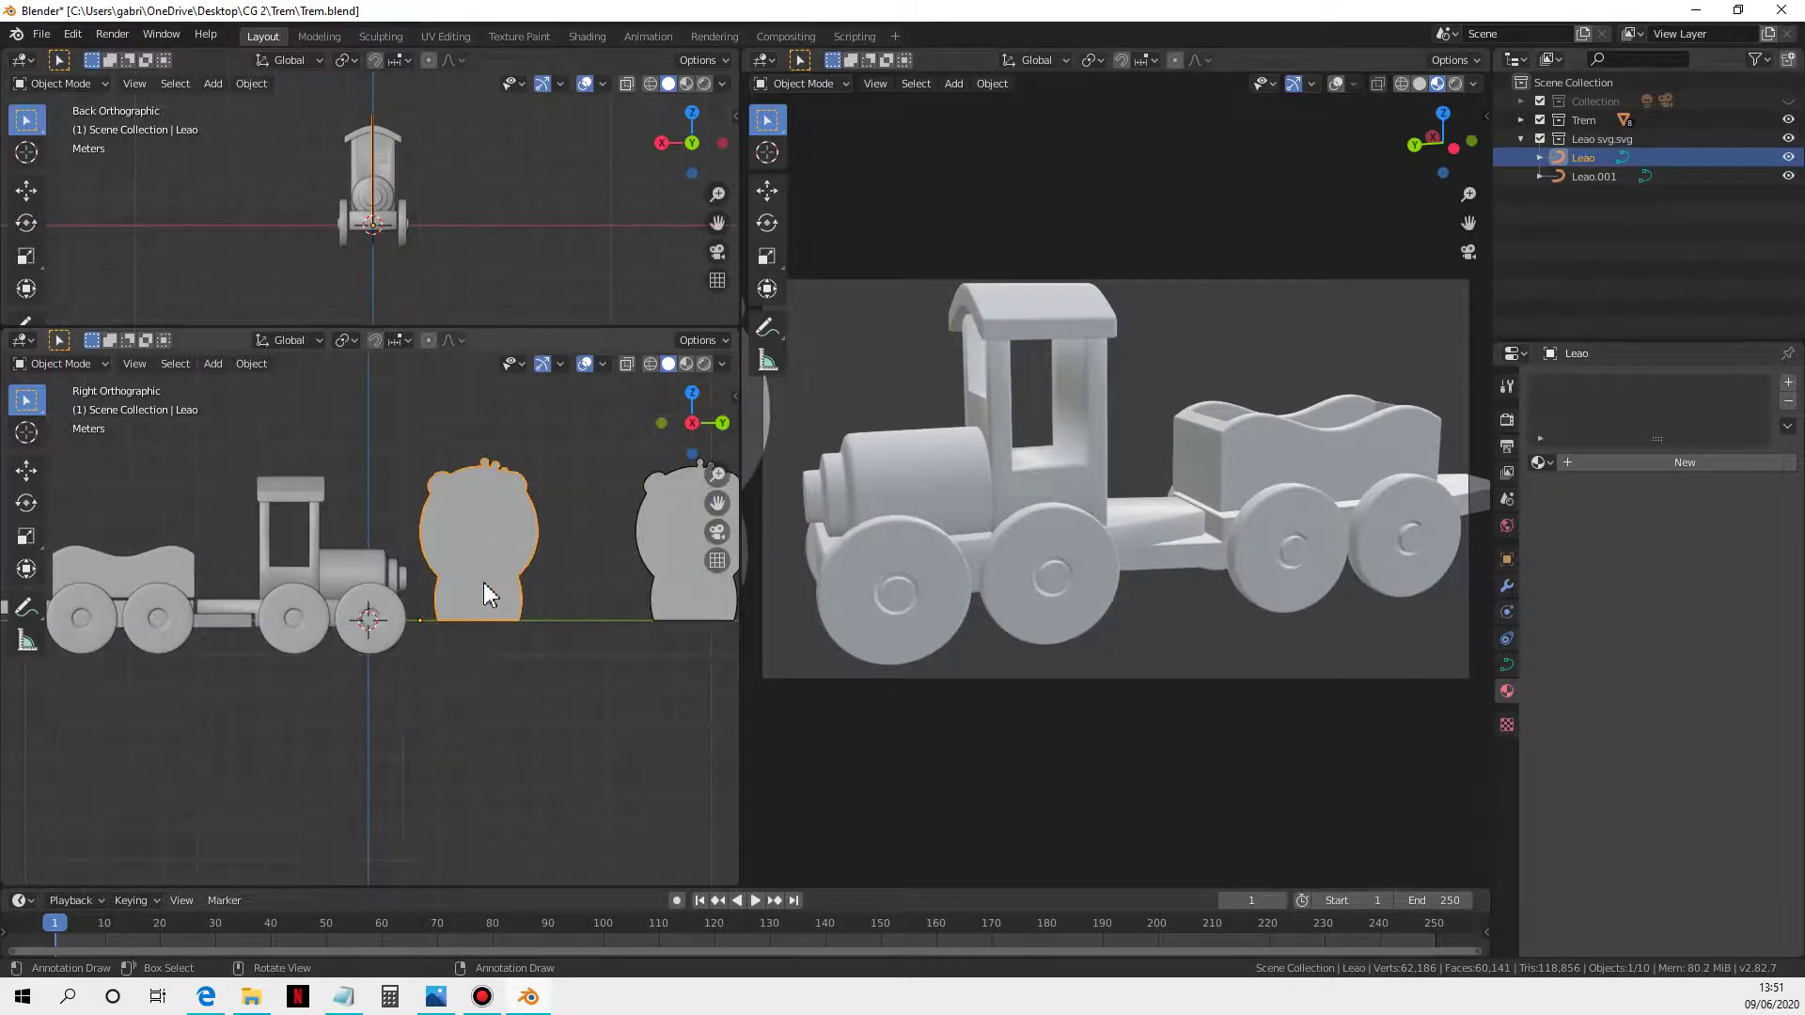
scroll(484, 585, up, 2)
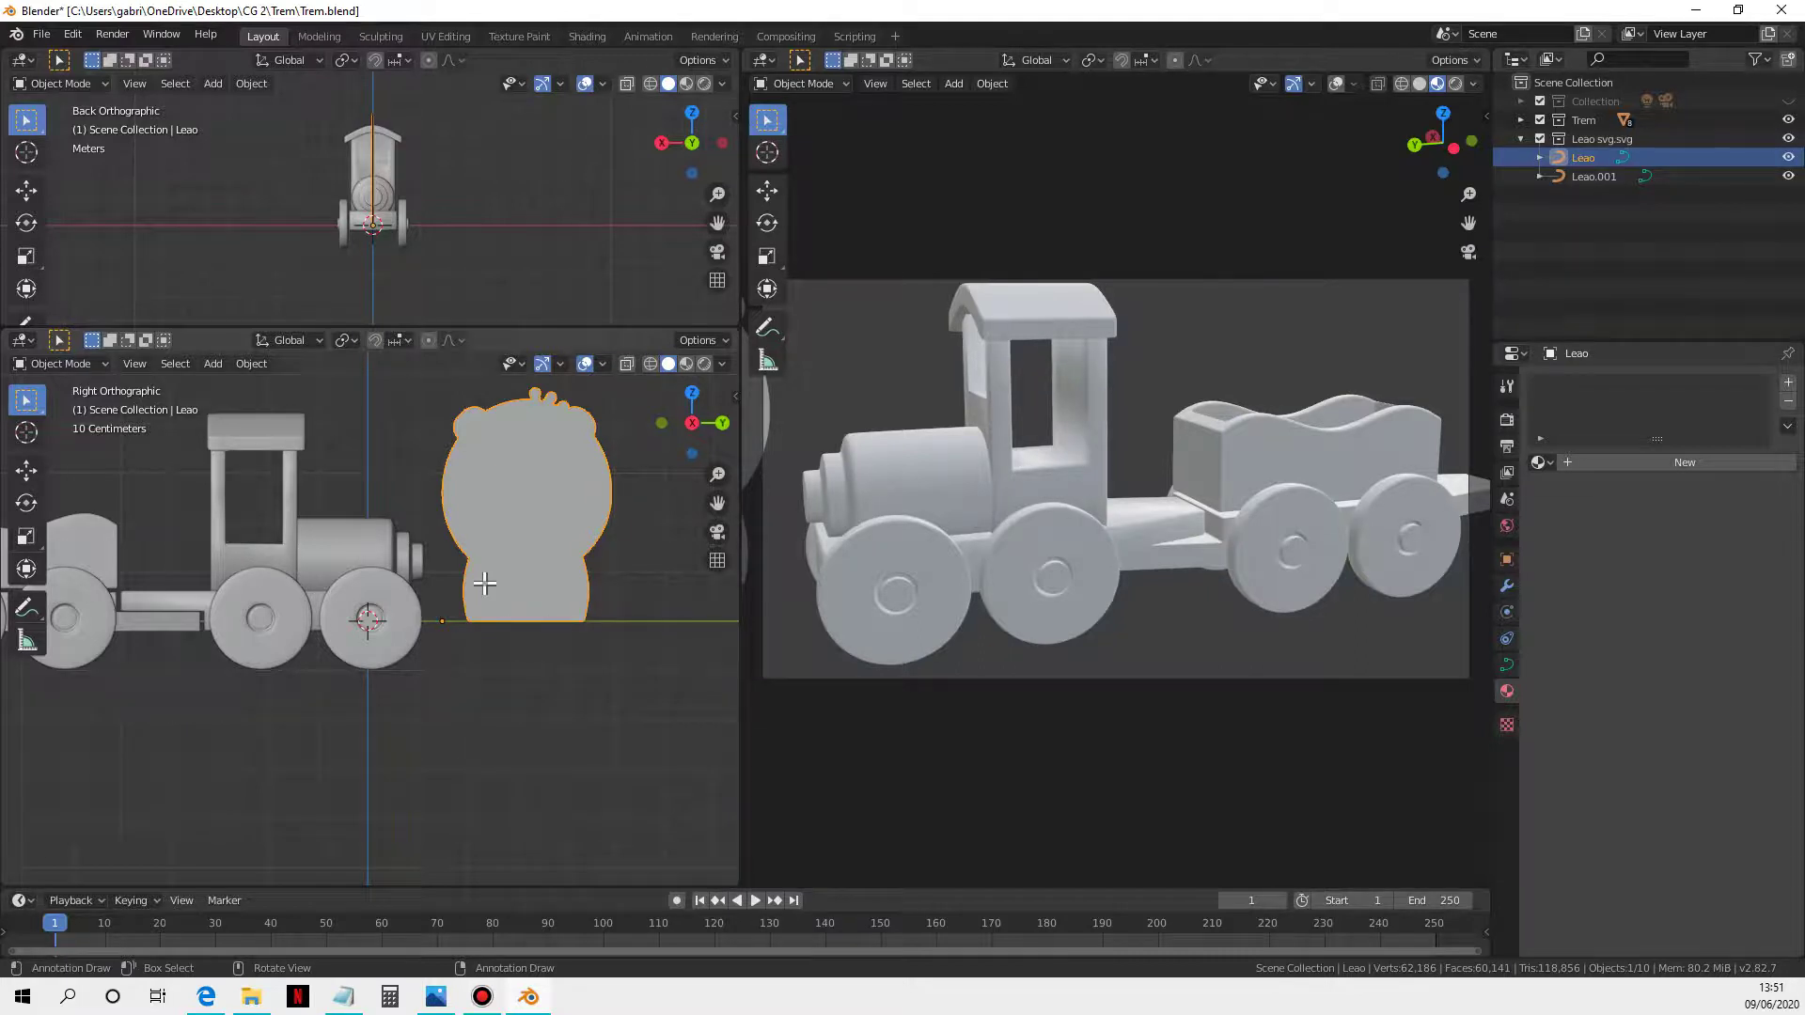
key(Tab)
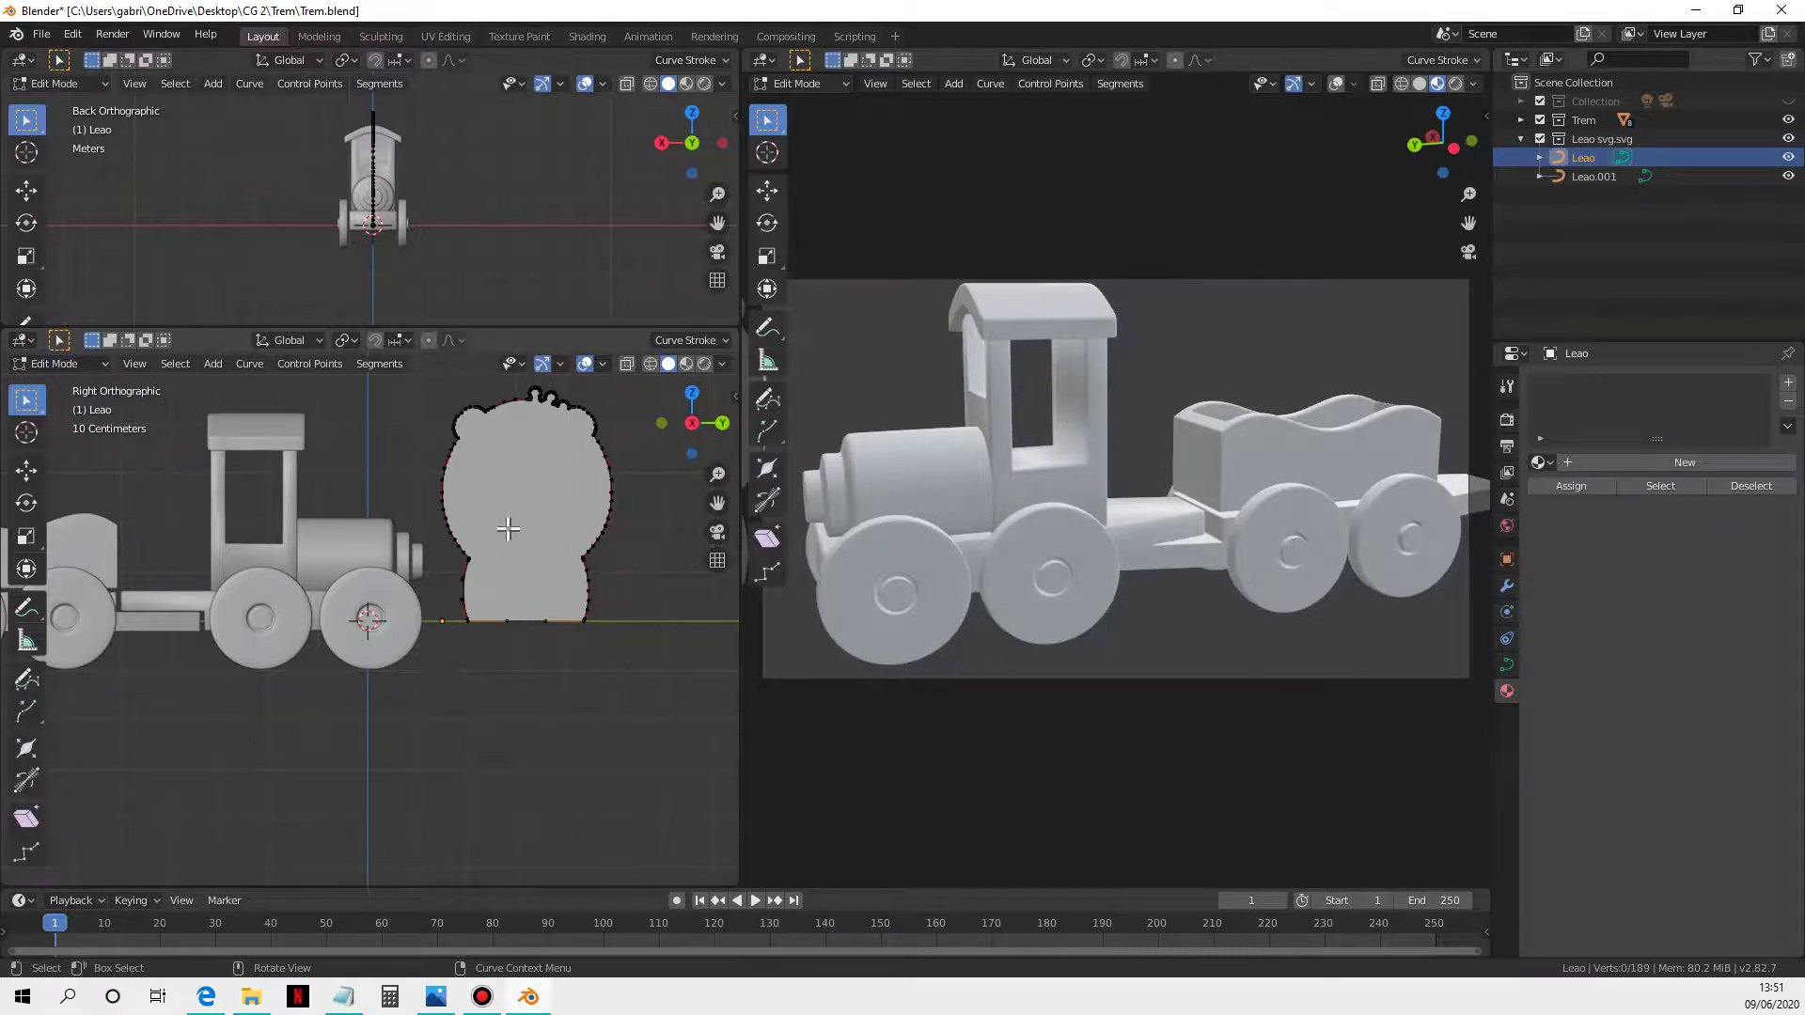
scroll(509, 528, up, 2)
scroll(549, 562, up, 3)
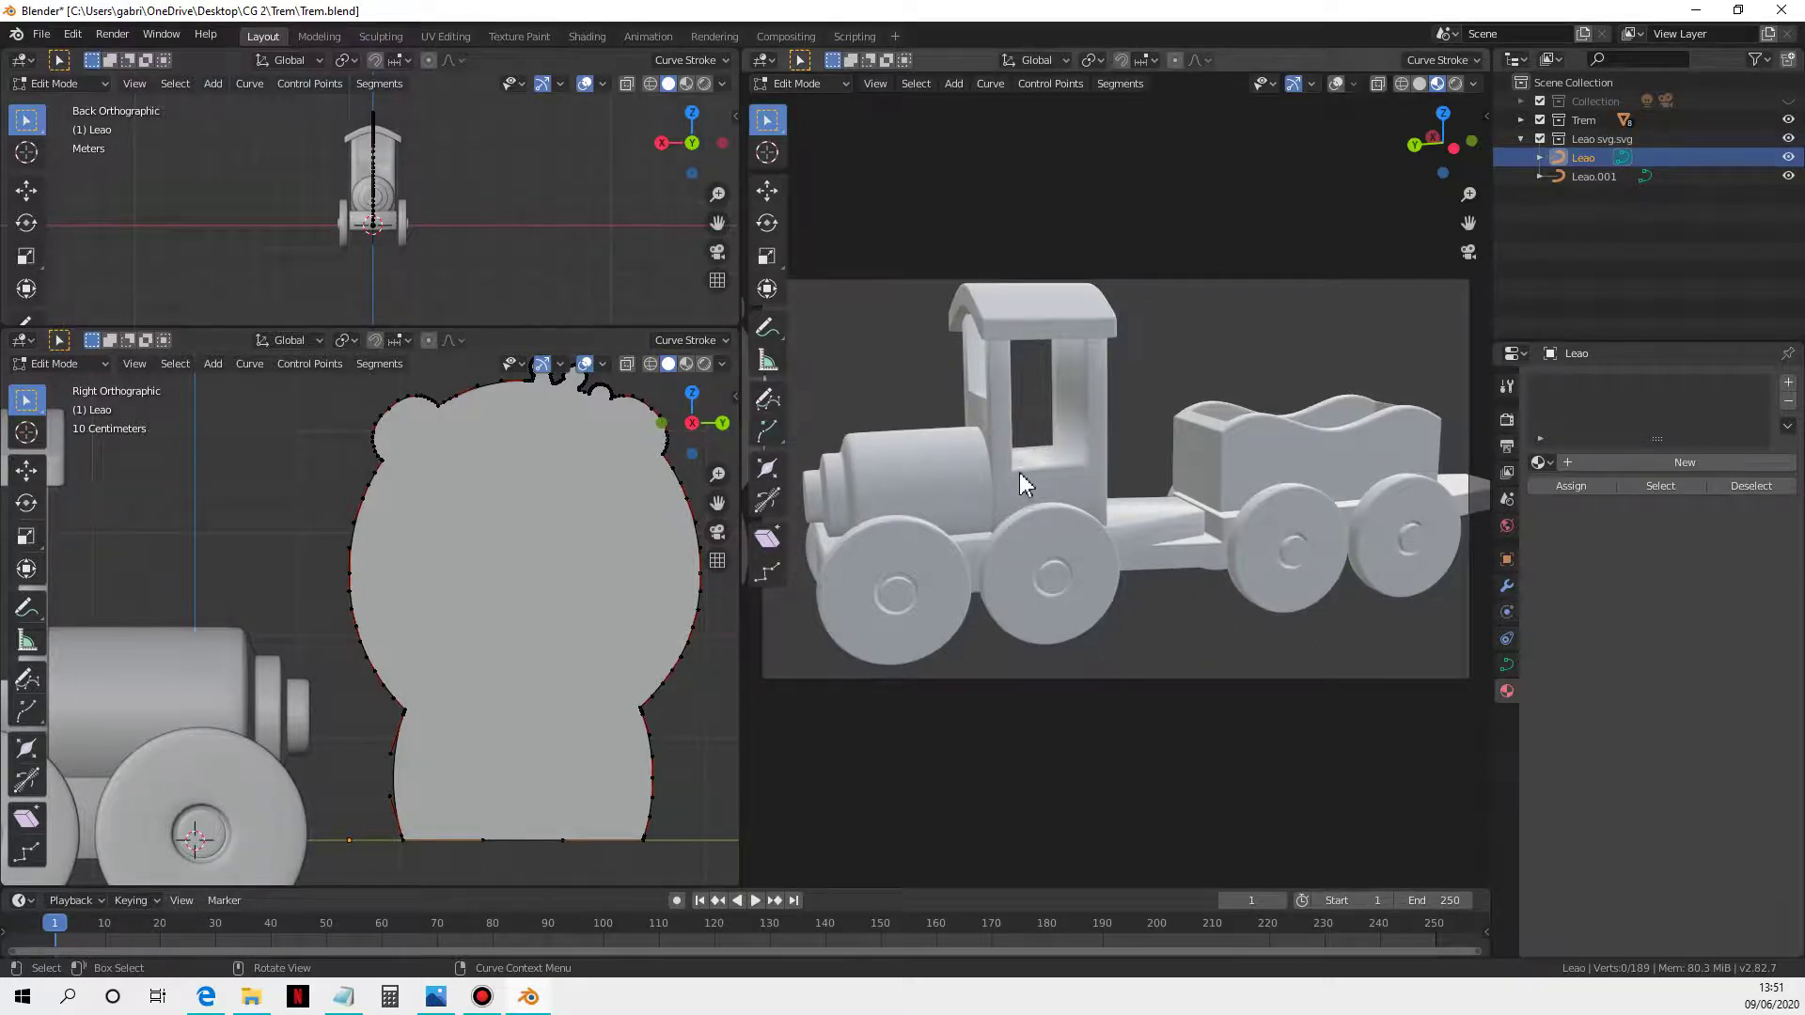
key(Tab)
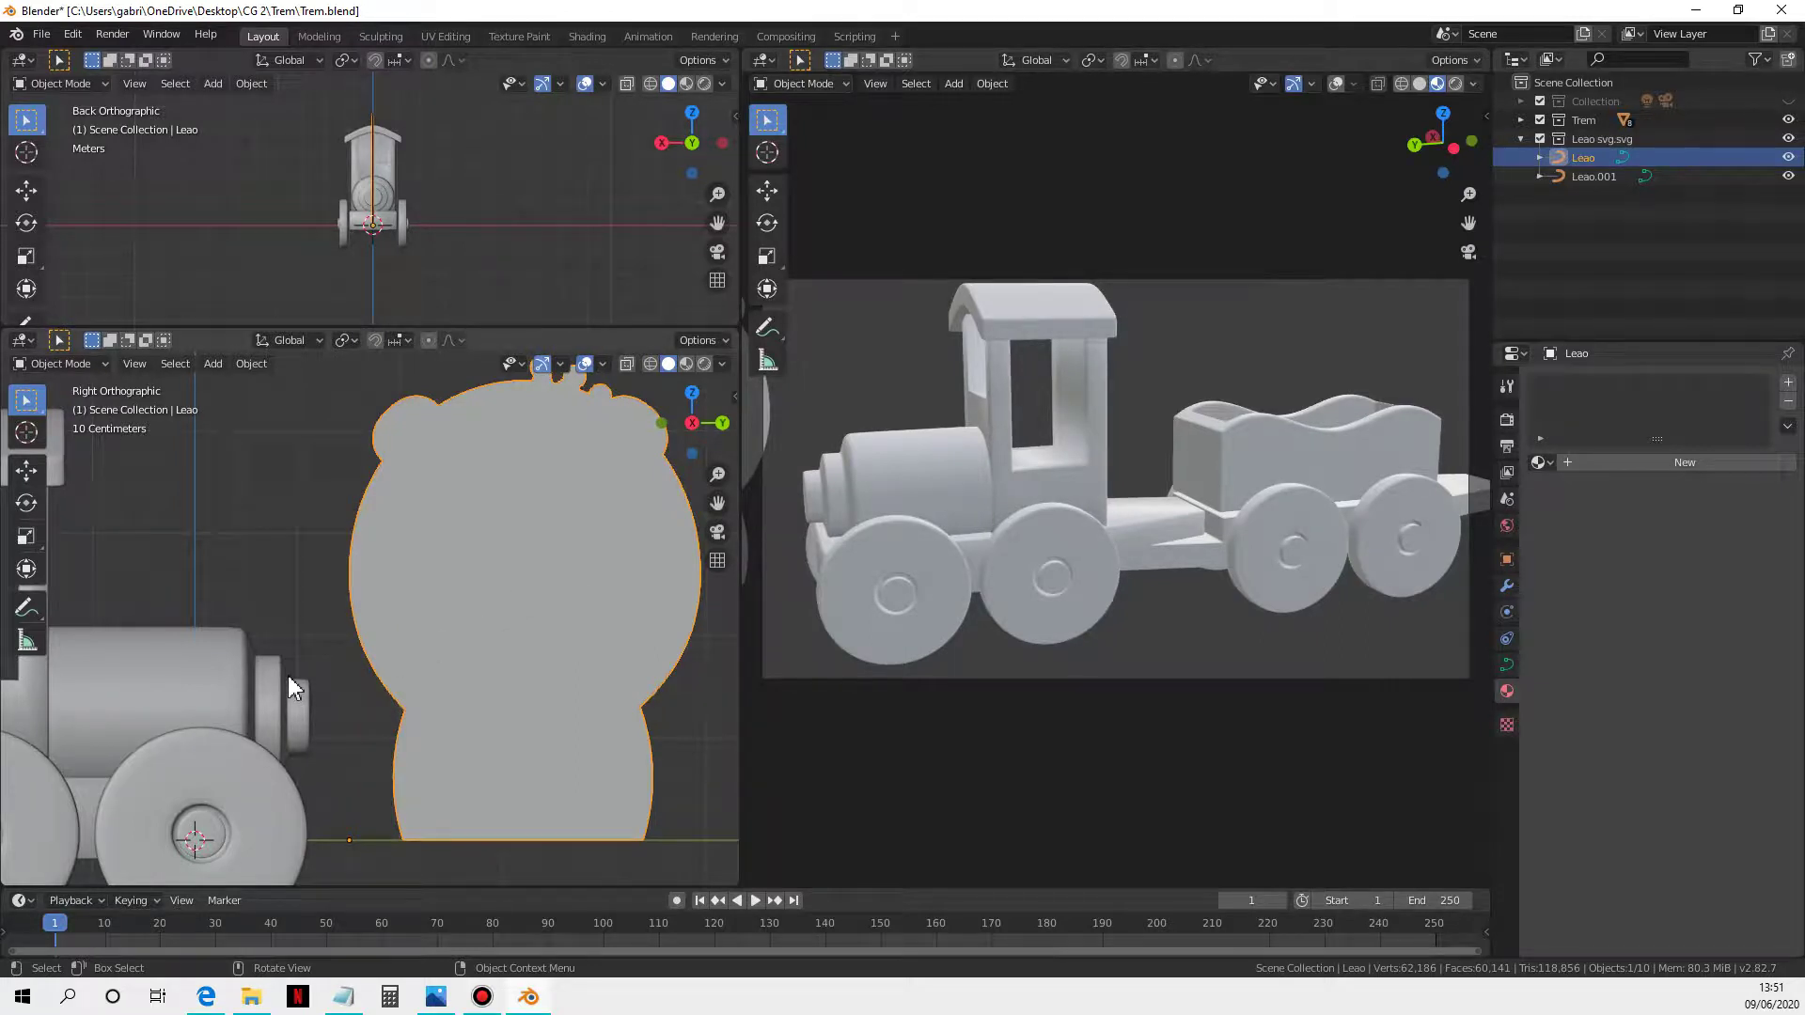
scroll(292, 689, down, 4)
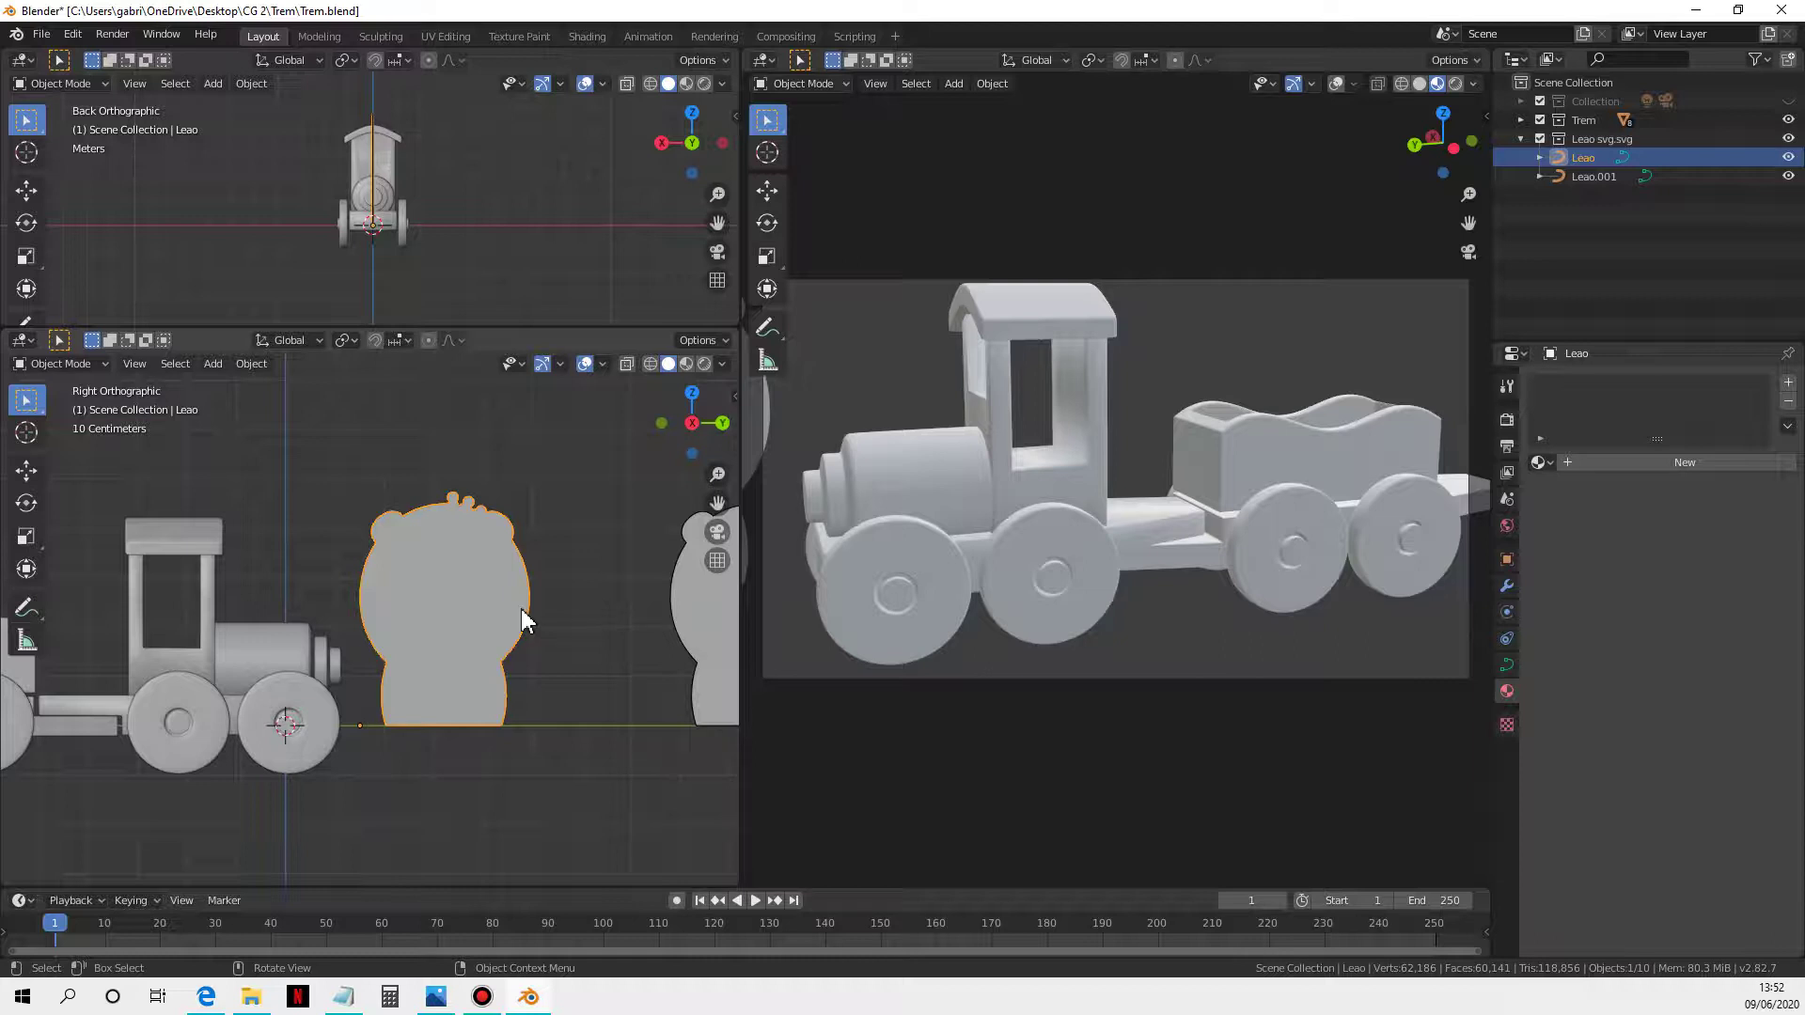
Step: Convert the original lion curve to a mesh
click(252, 365)
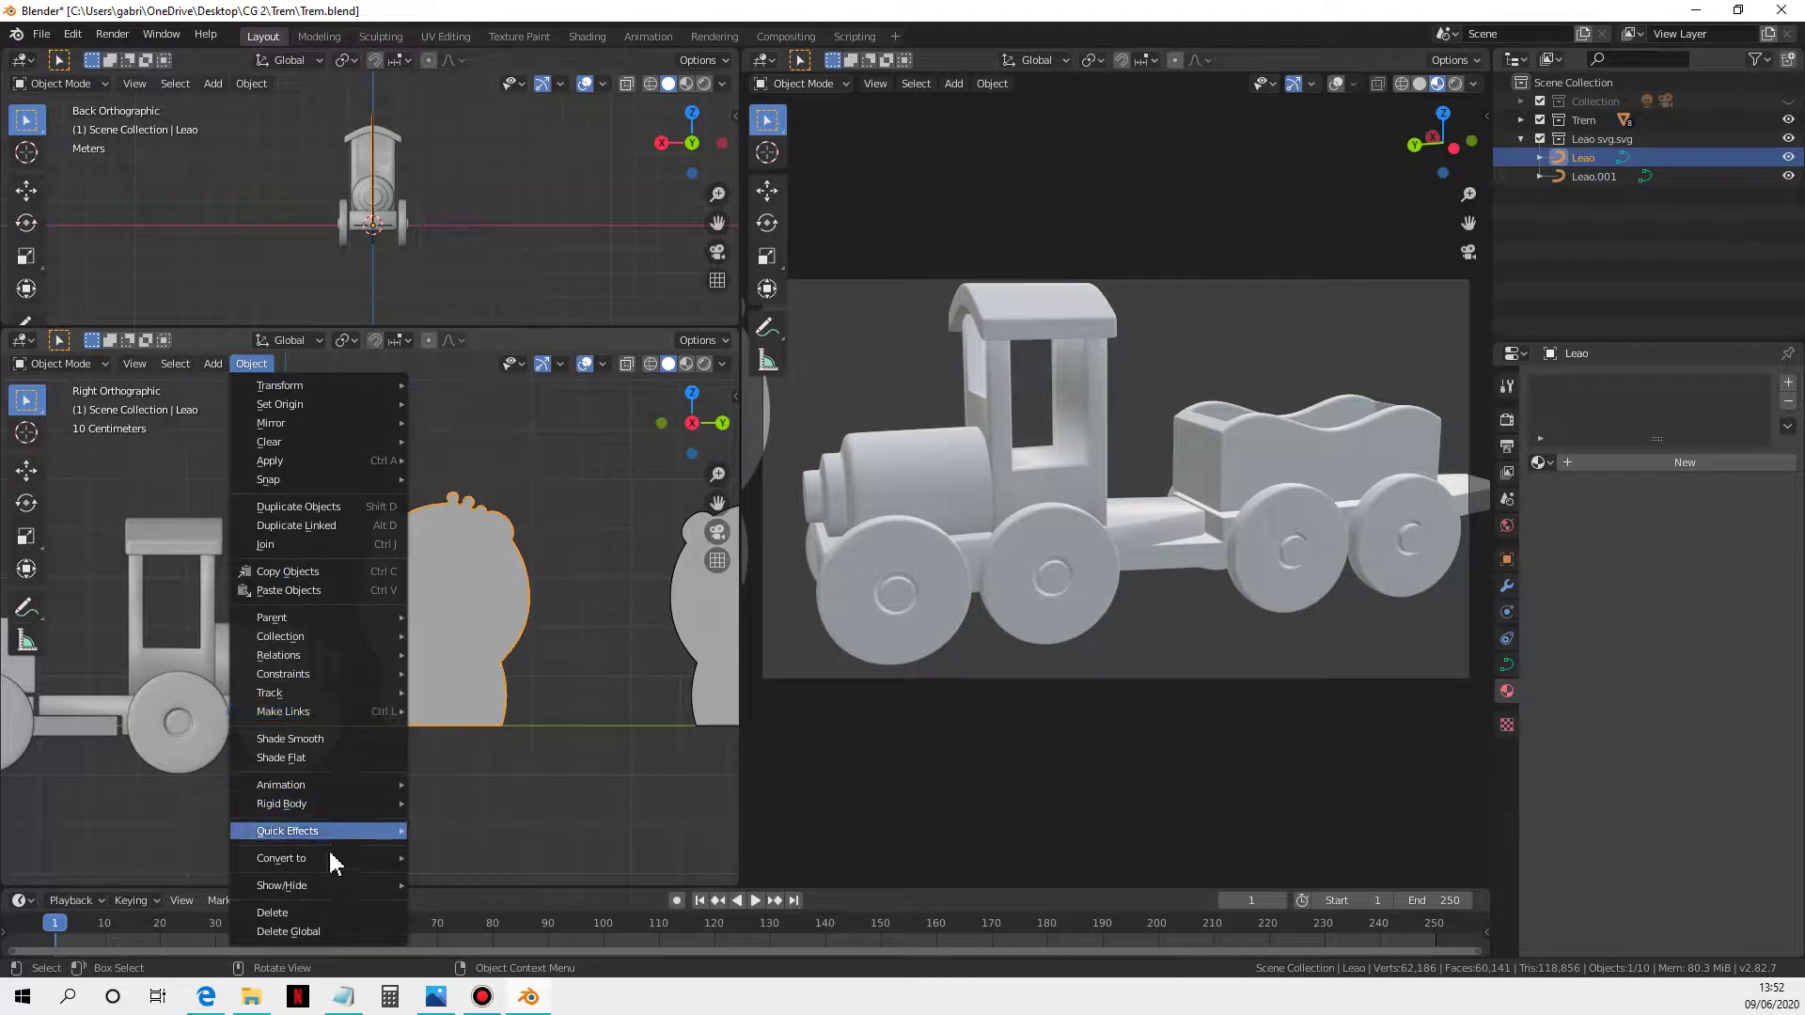
mouse_move(331, 859)
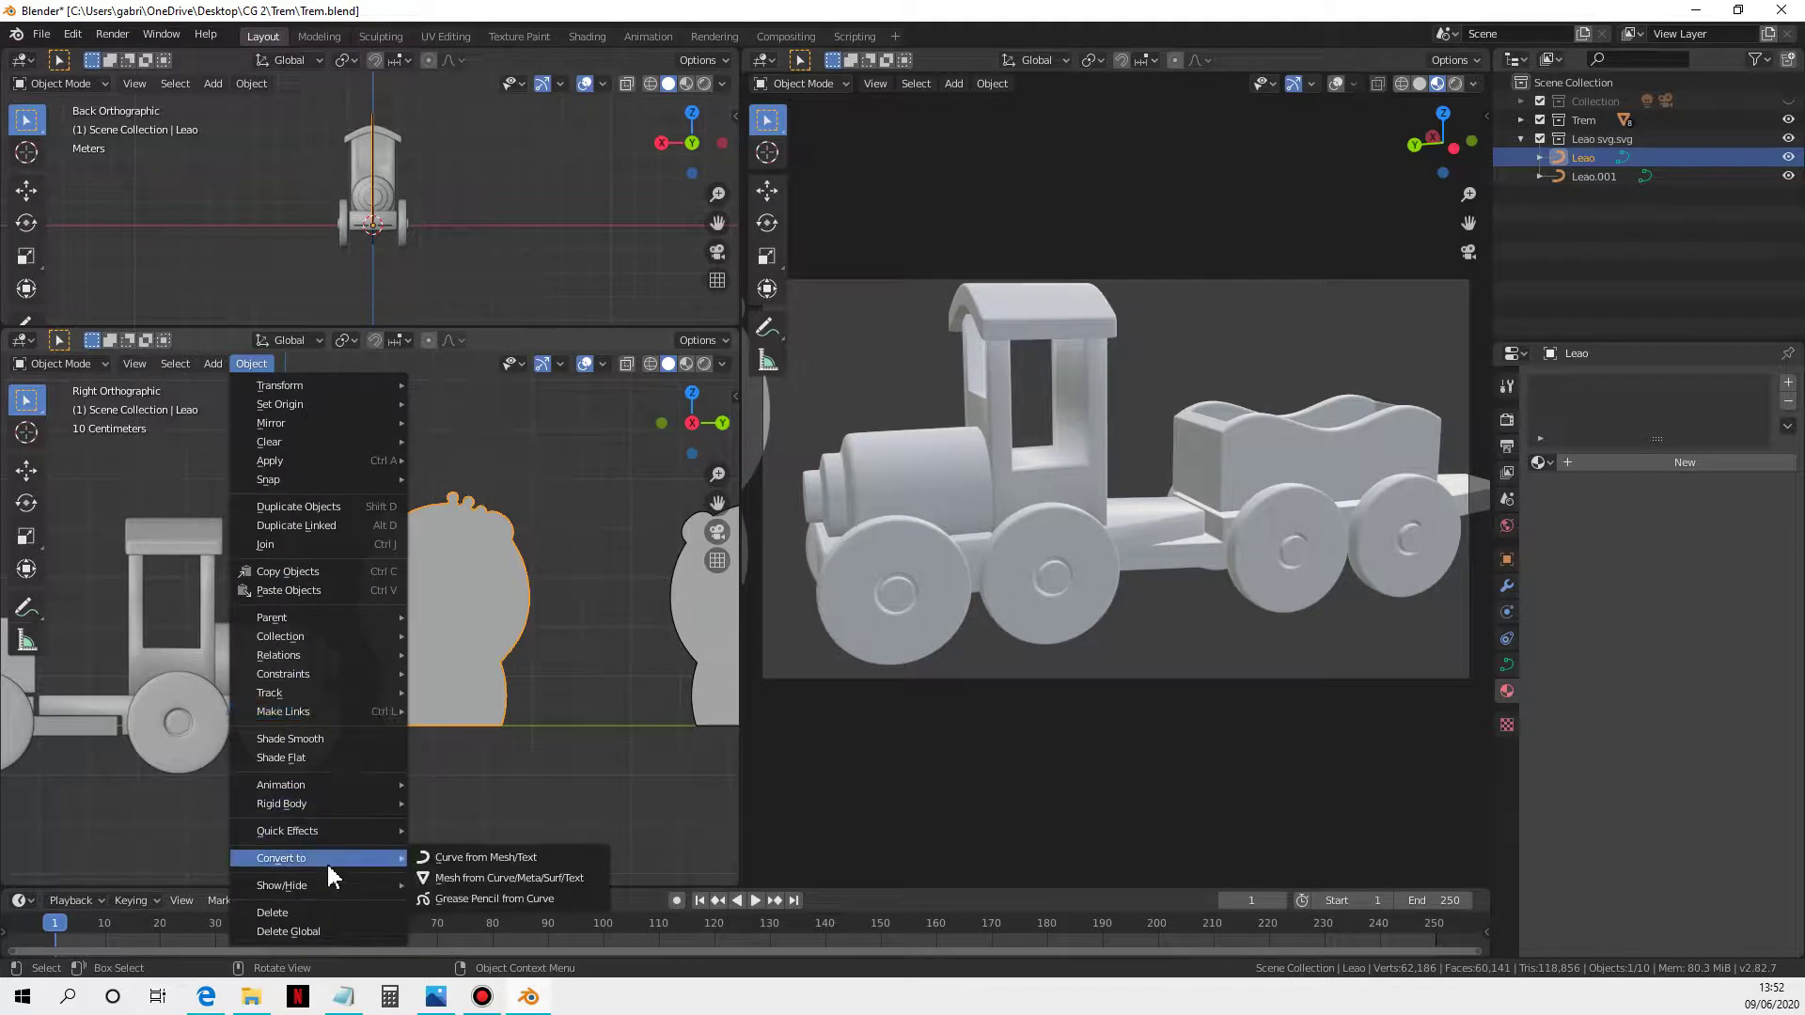
click(532, 878)
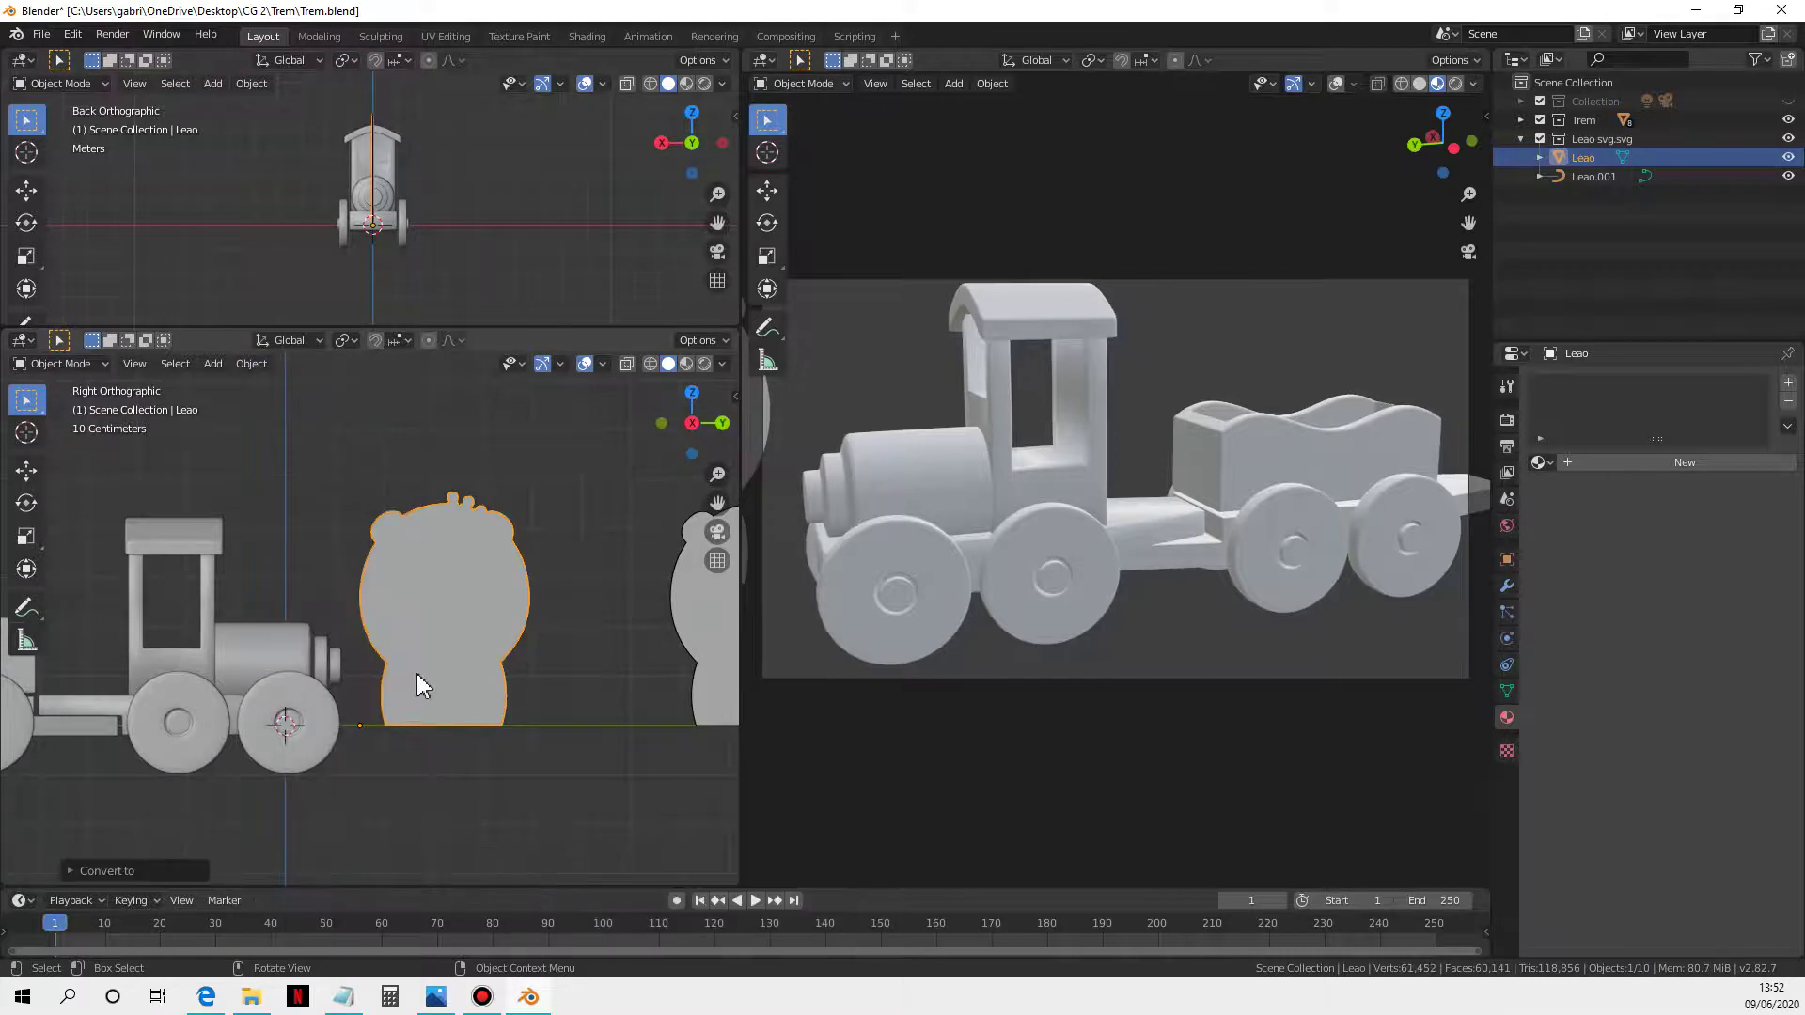
Step: Edit the lion mesh in a maximized side view, select all its geometry and delete the loose elements
key(Tab)
scroll(436, 652, up, 4)
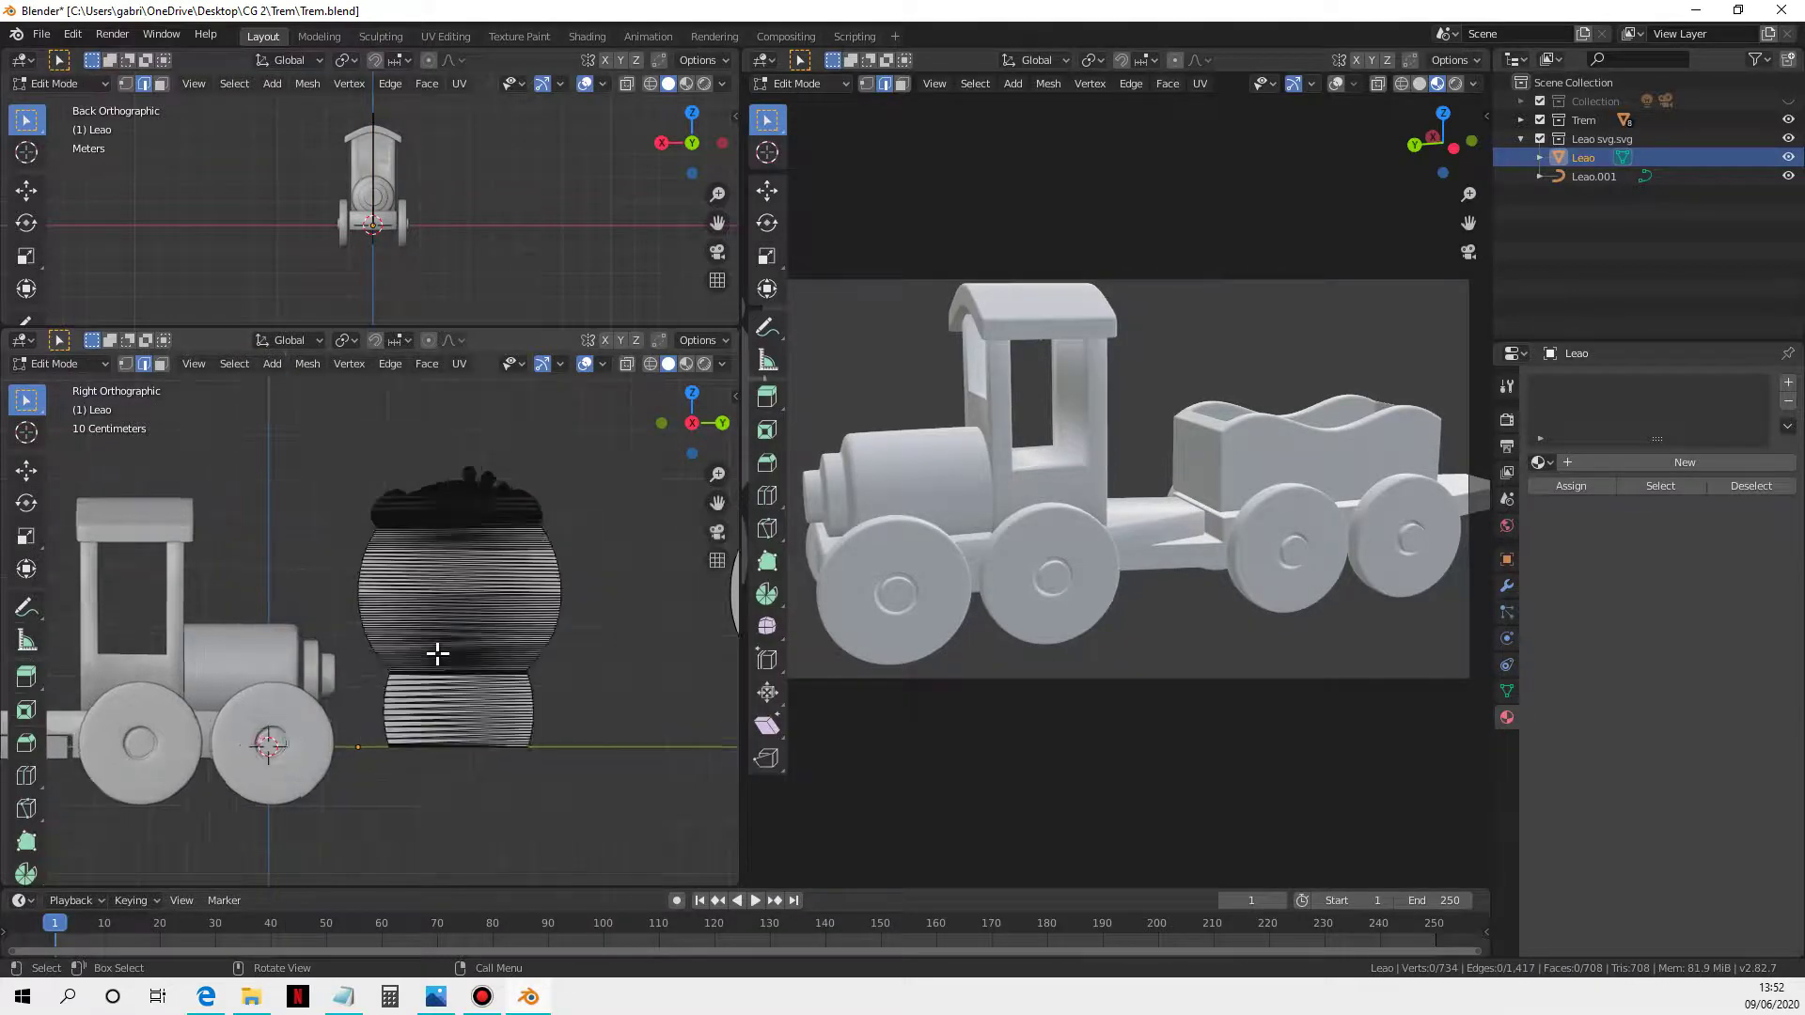
key(ctrl+space)
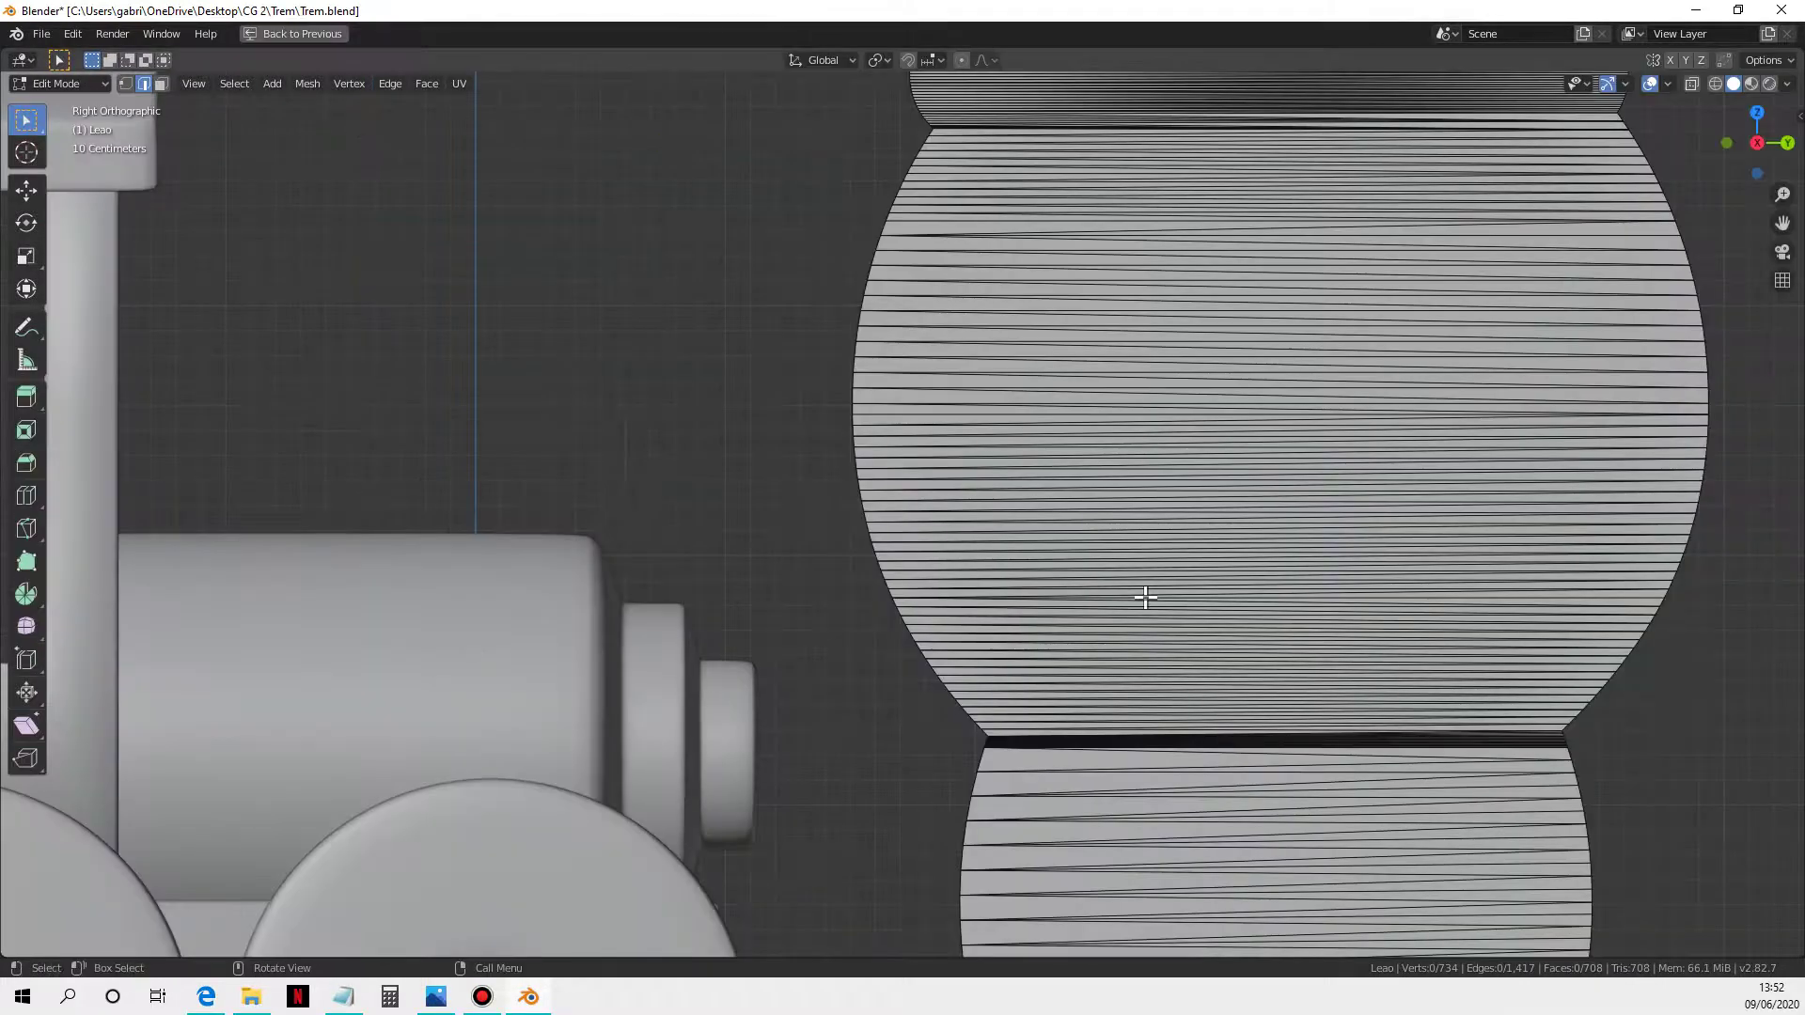
scroll(1145, 597, down, 2)
shift+middle_drag(1209, 592, 933, 604)
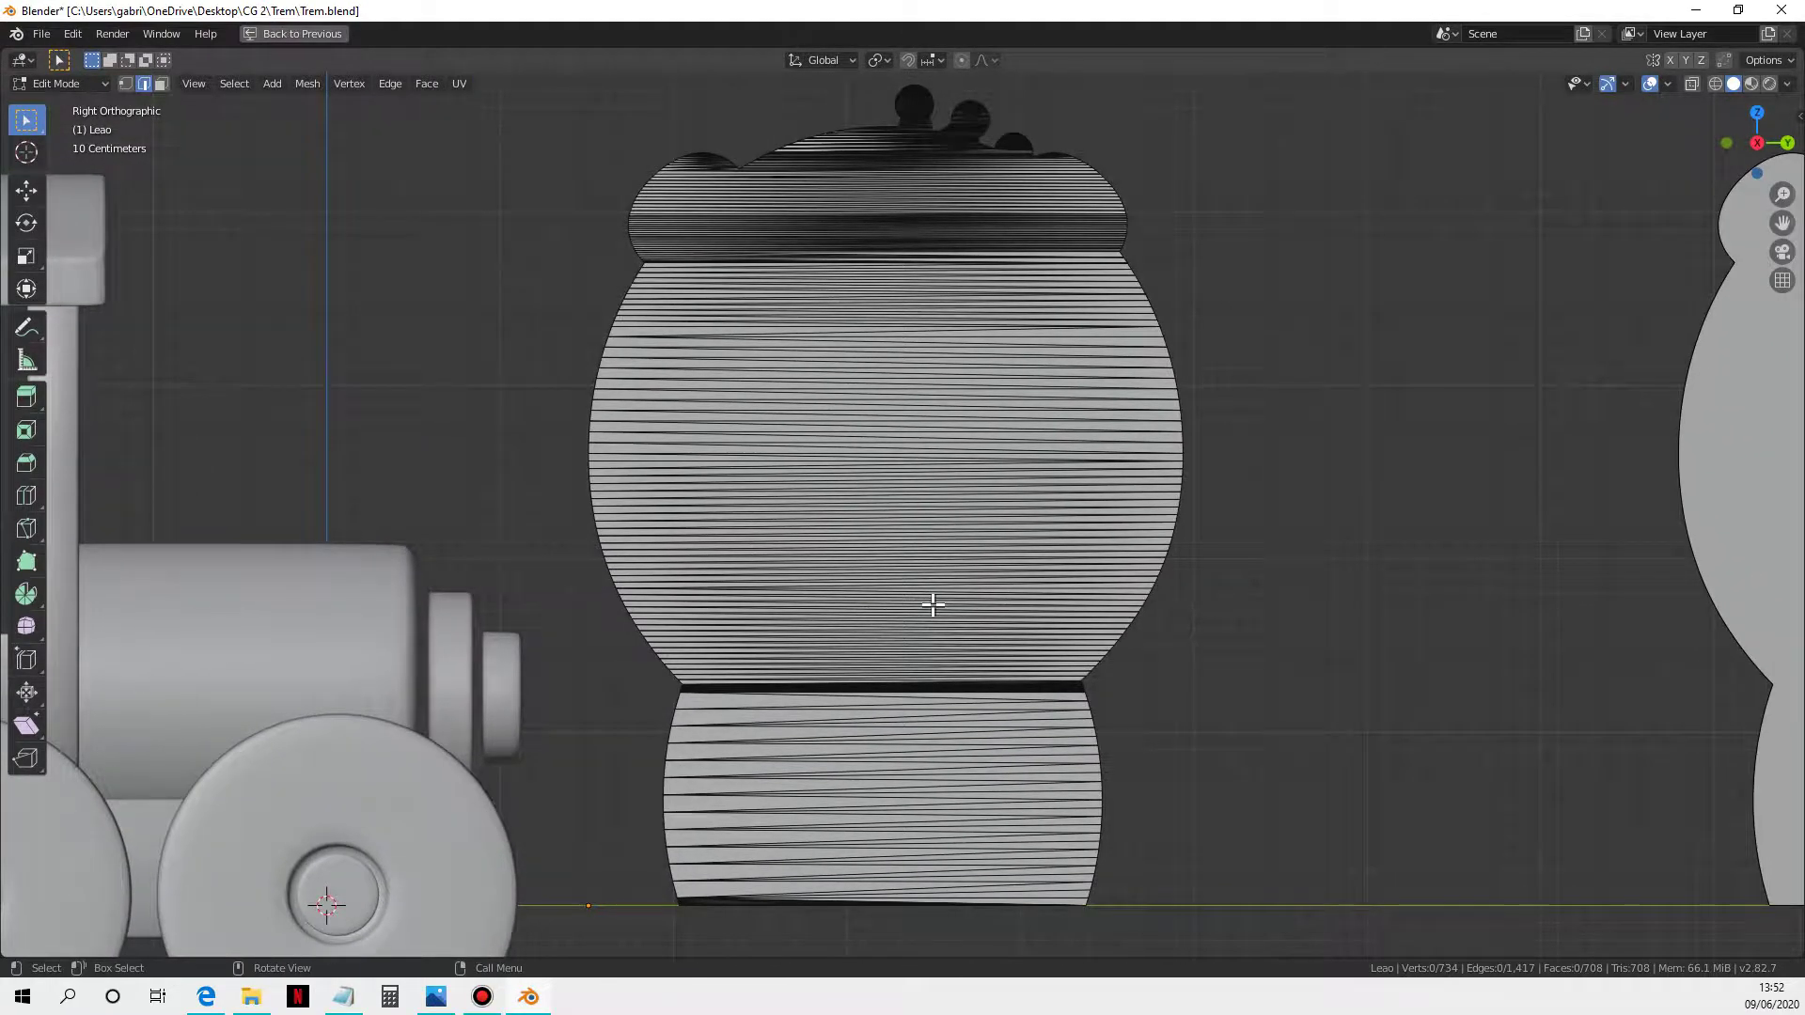
key(a)
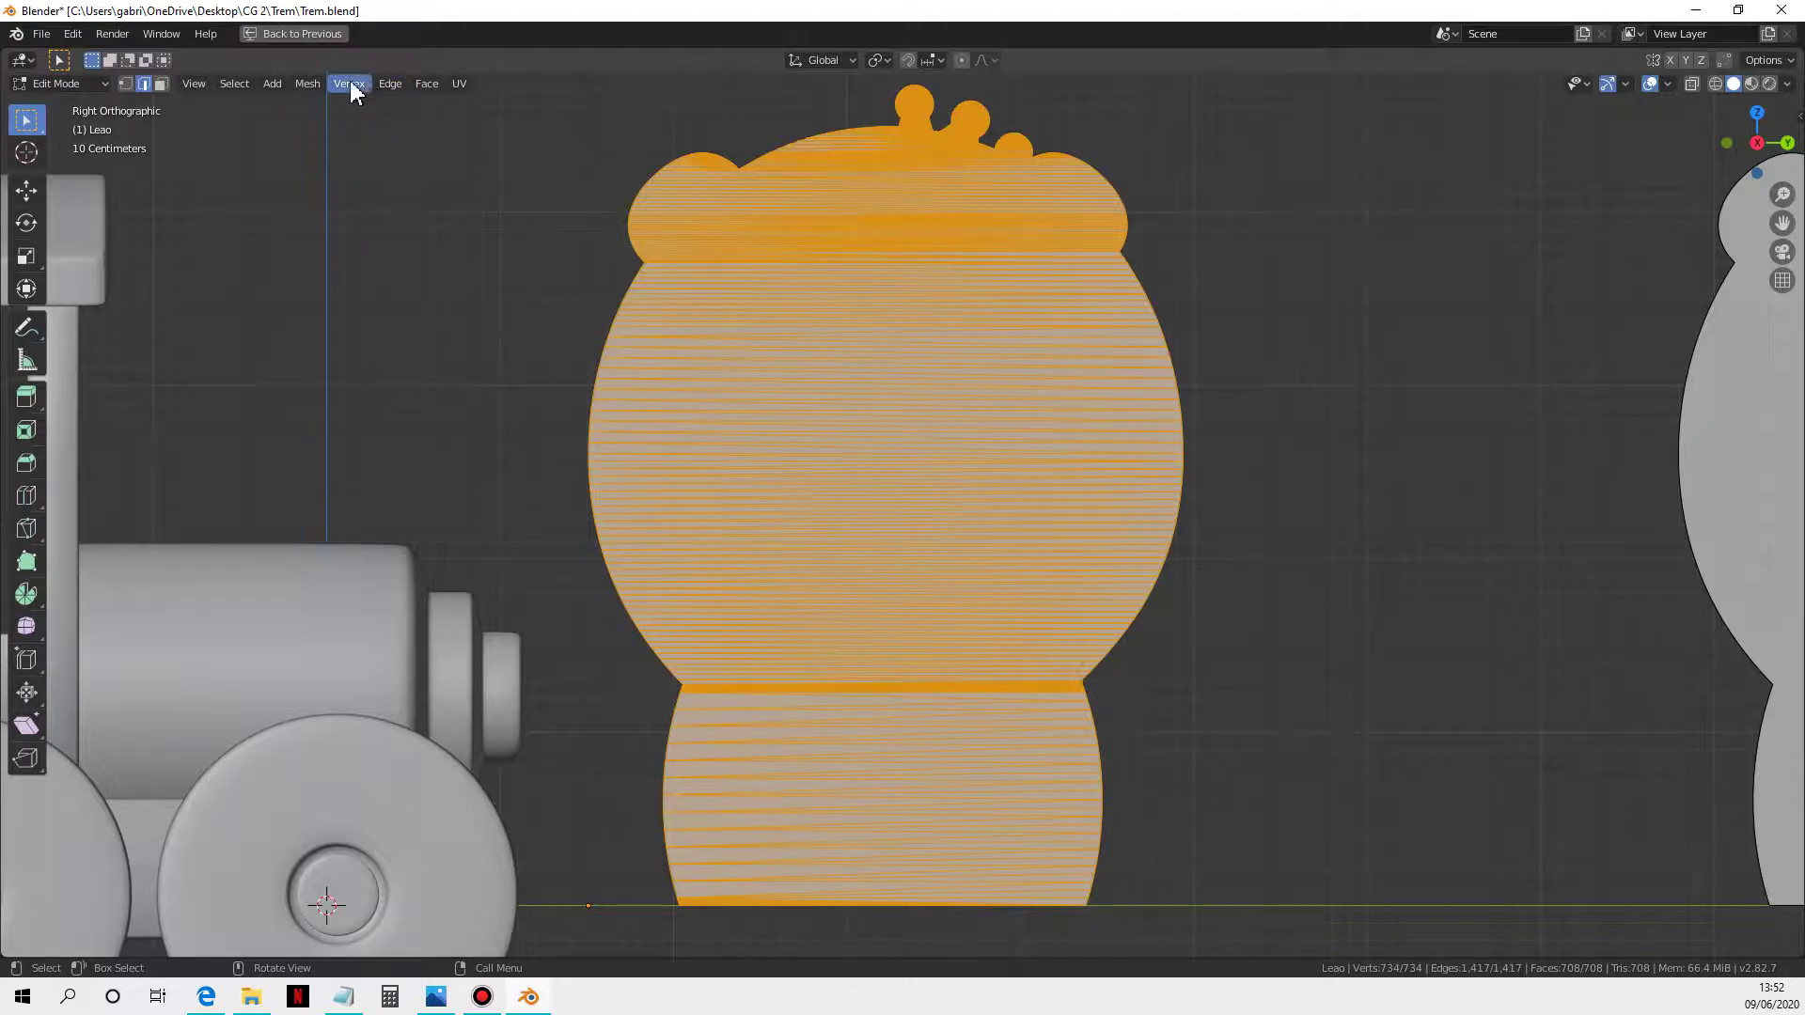
click(310, 84)
mouse_move(370, 459)
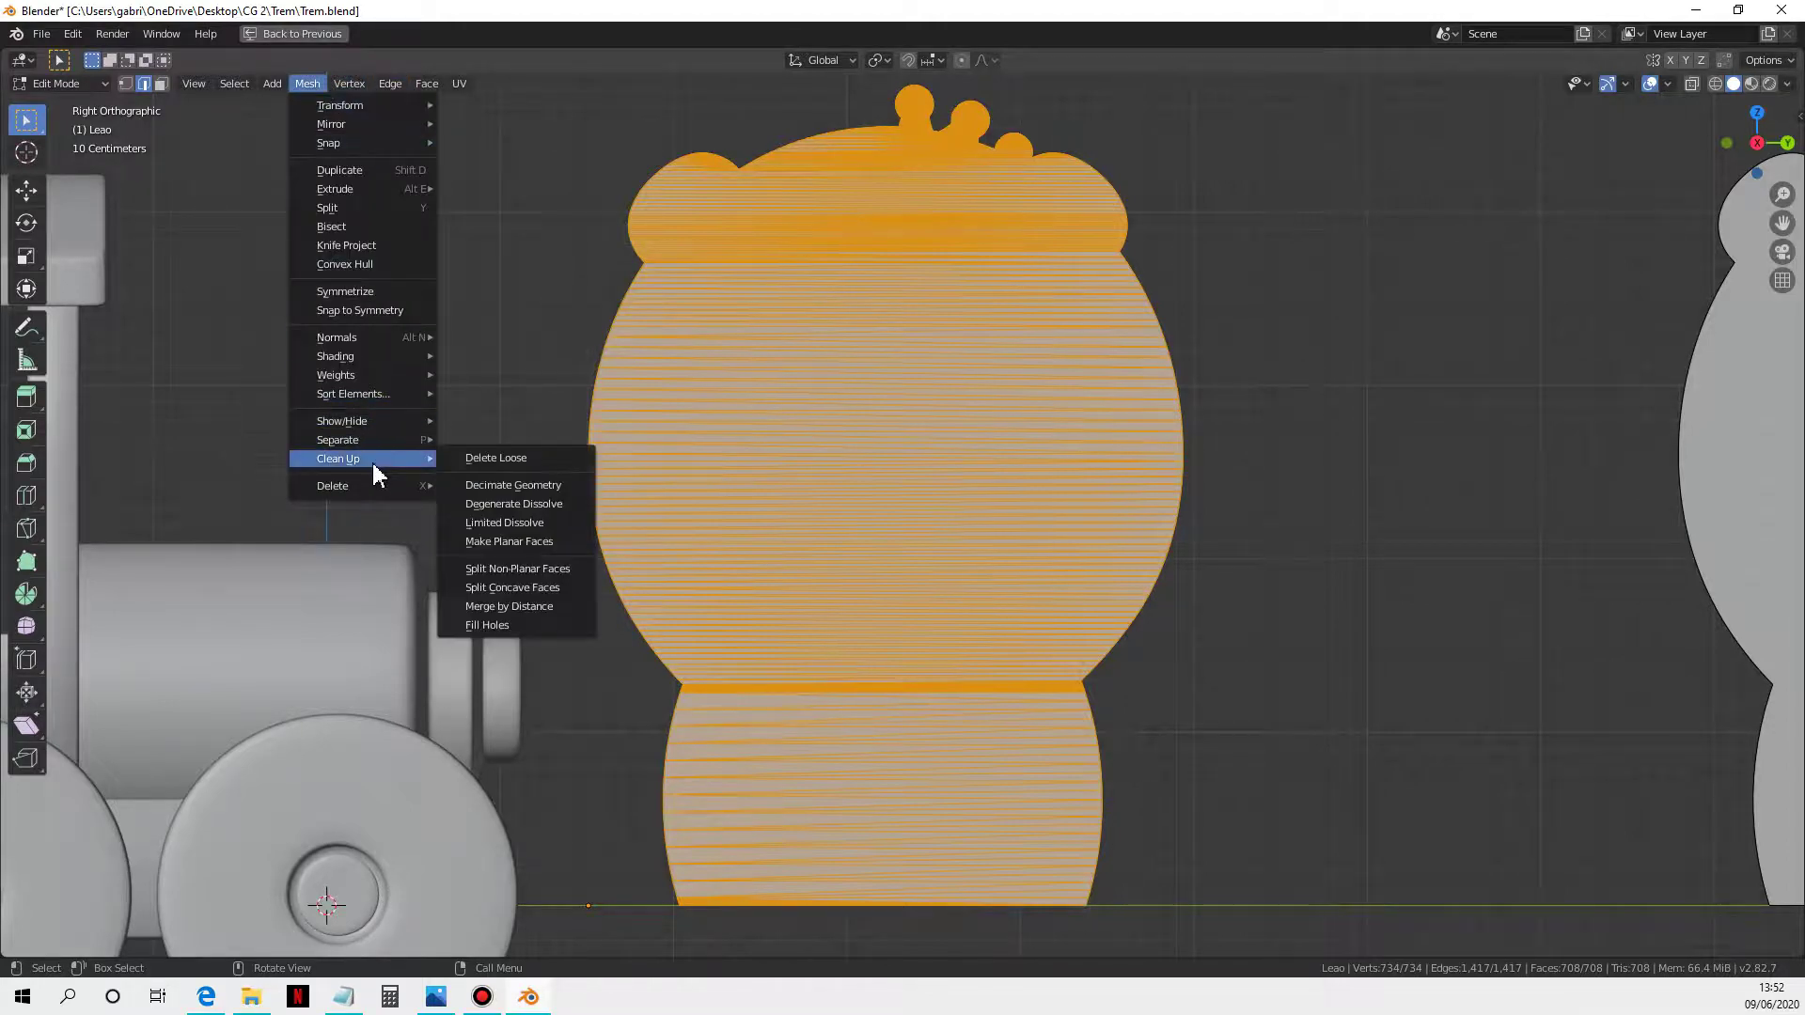
click(497, 458)
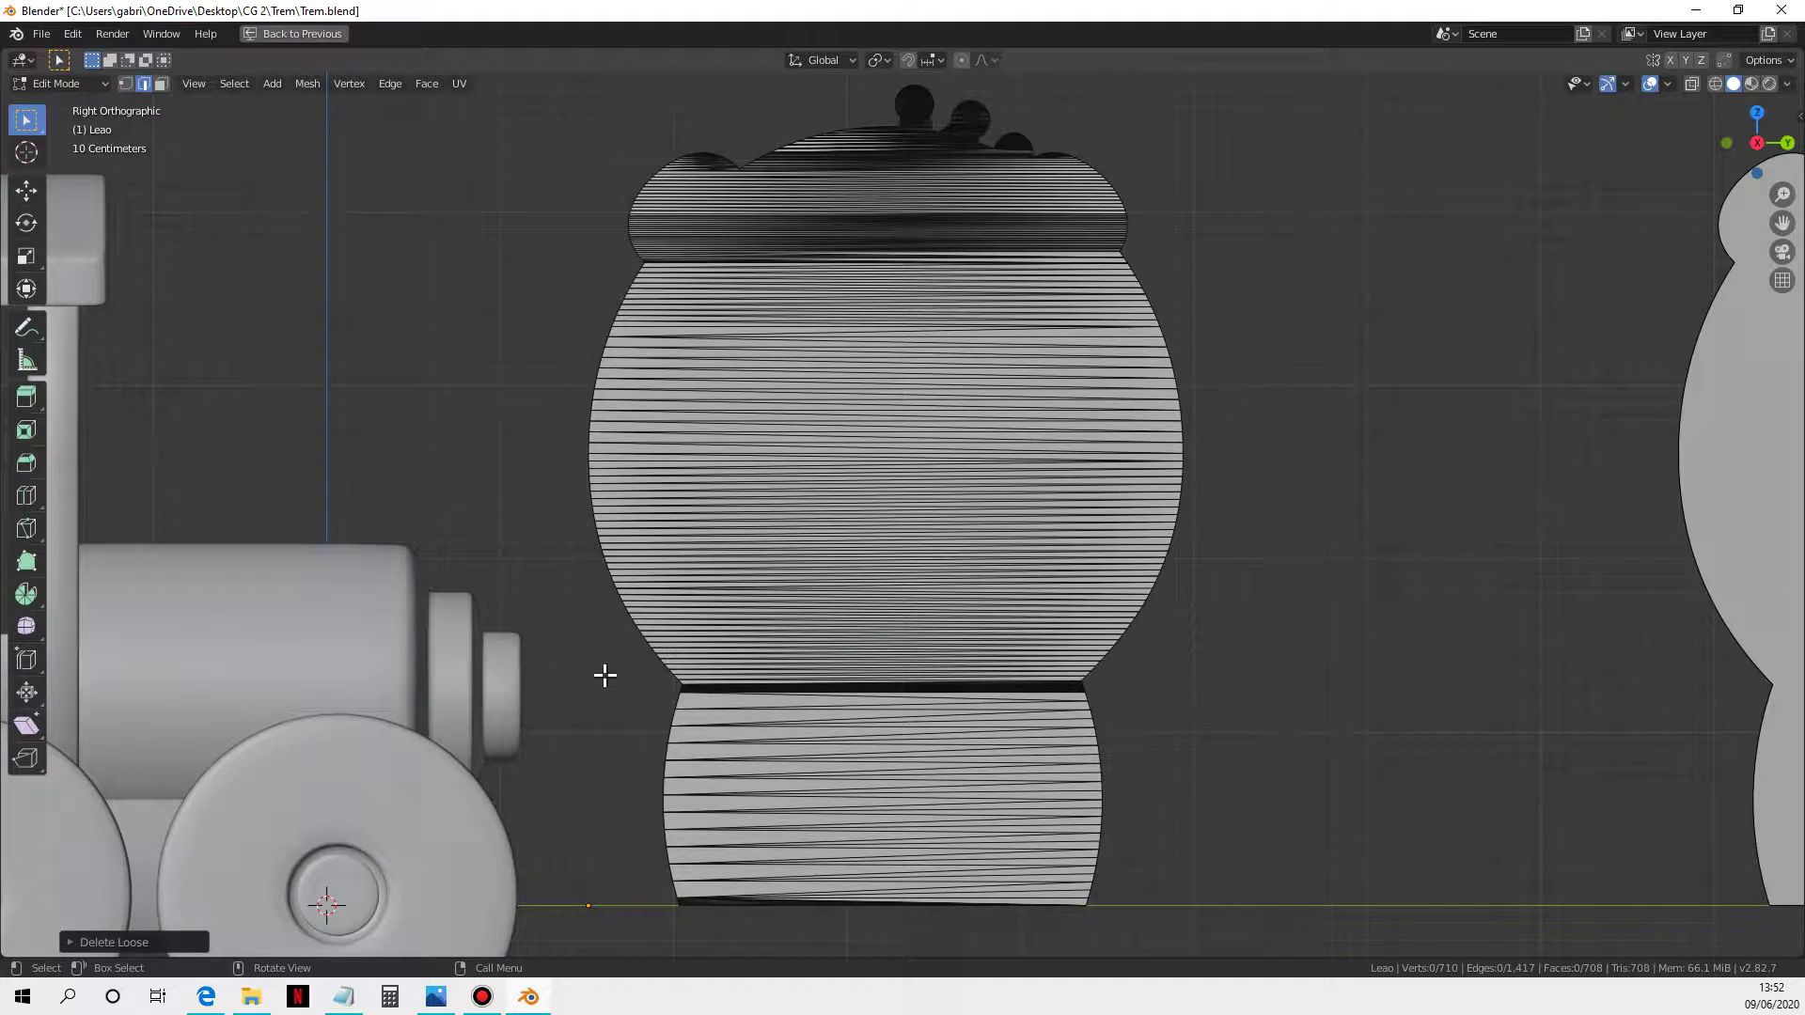
Step: Select all vertices of the lion mesh in vertex select mode and run Decimate Geometry with its settings expanded
key(a)
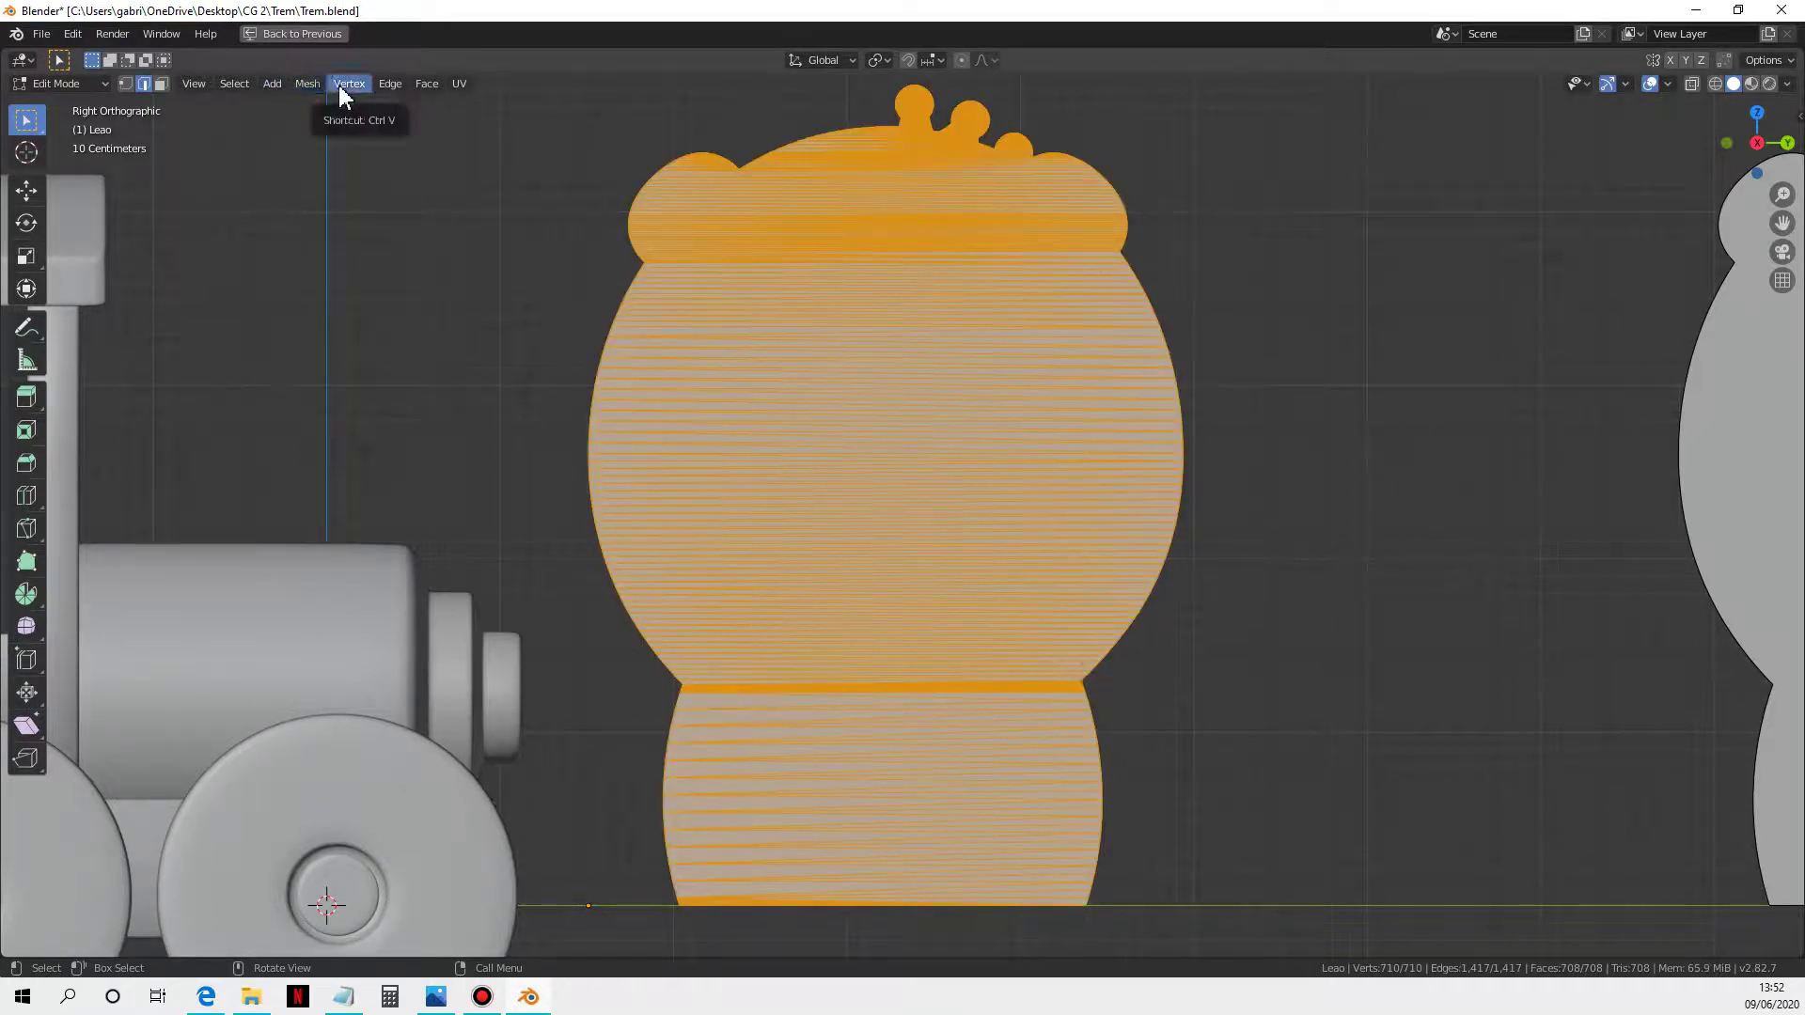
click(128, 85)
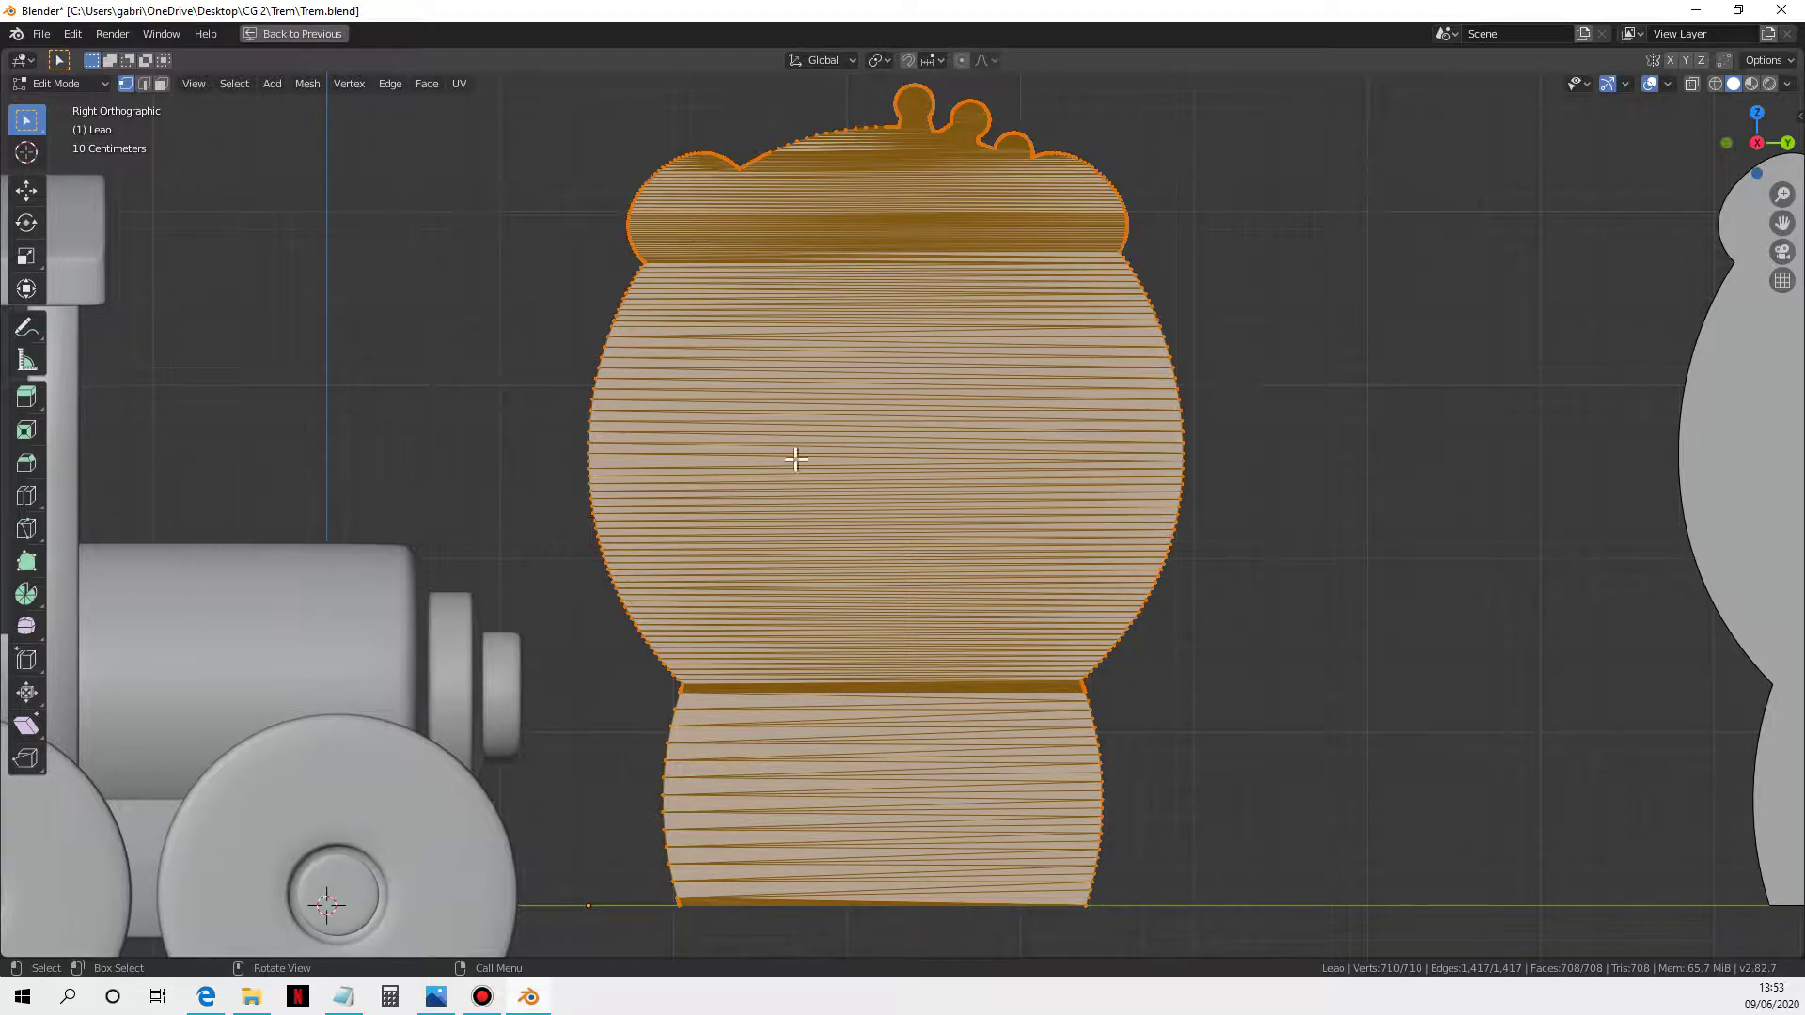
scroll(795, 459, up, 4)
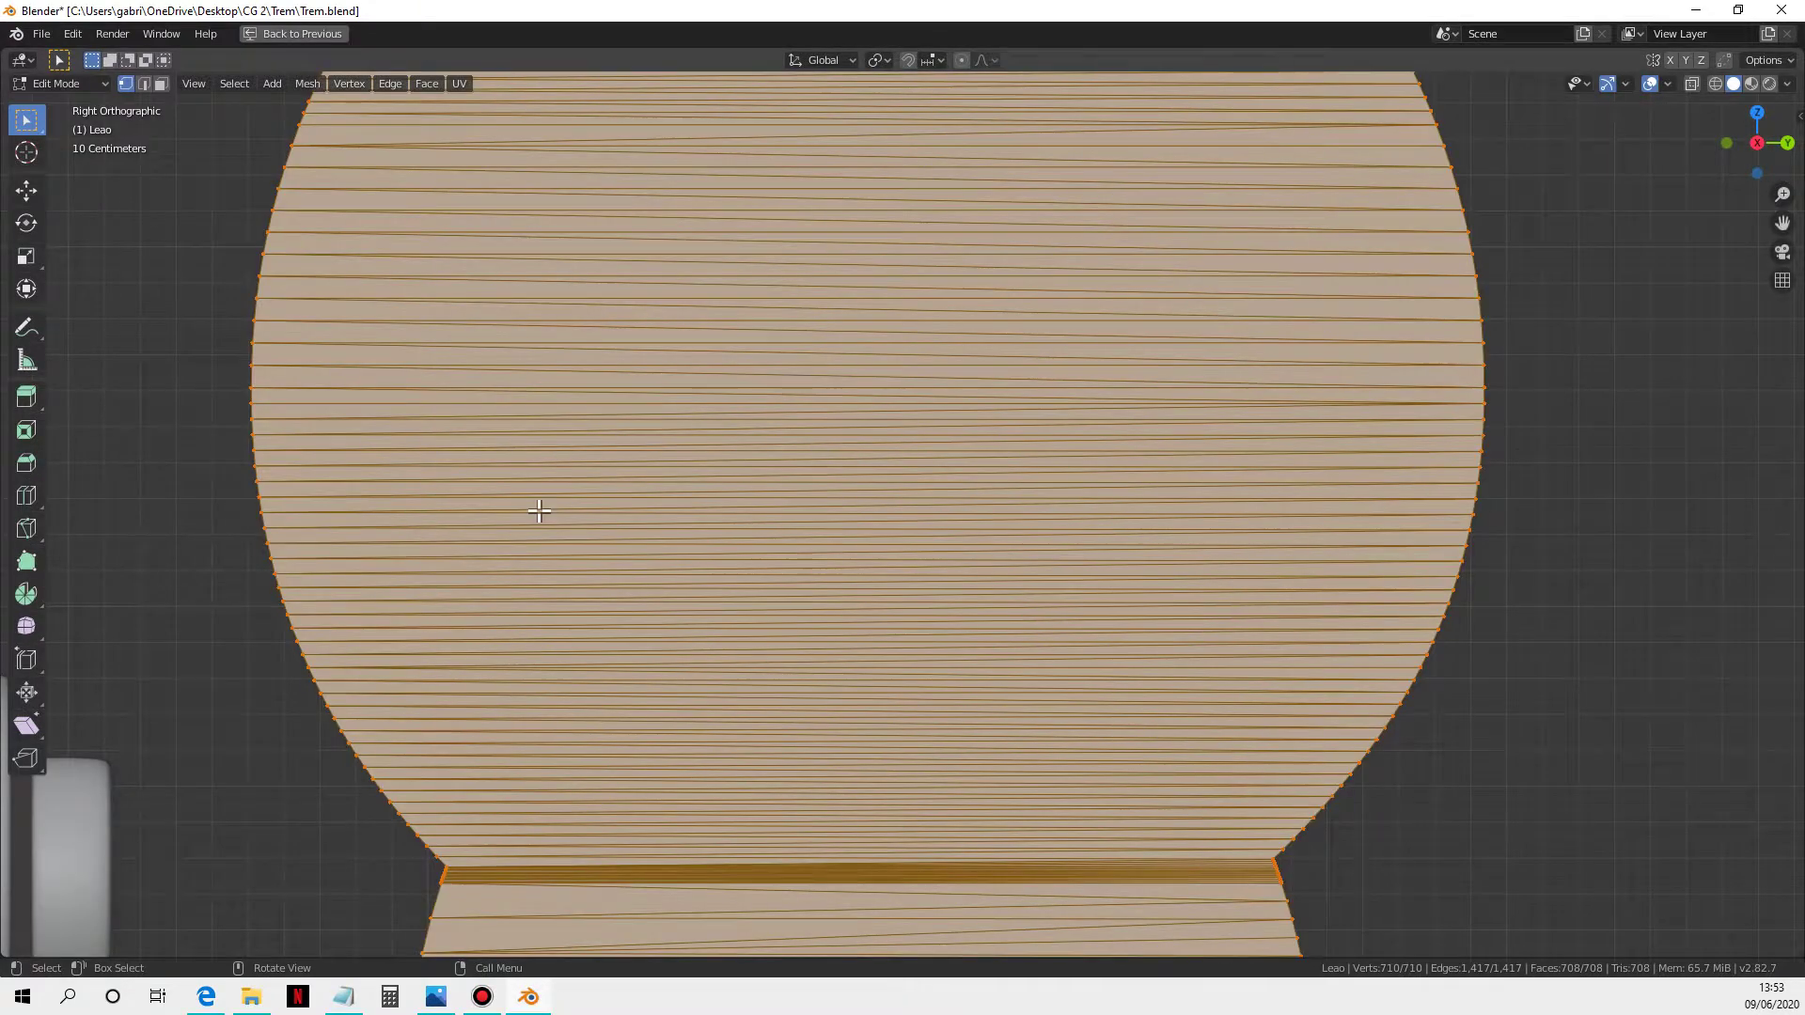
scroll(539, 510, down, 4)
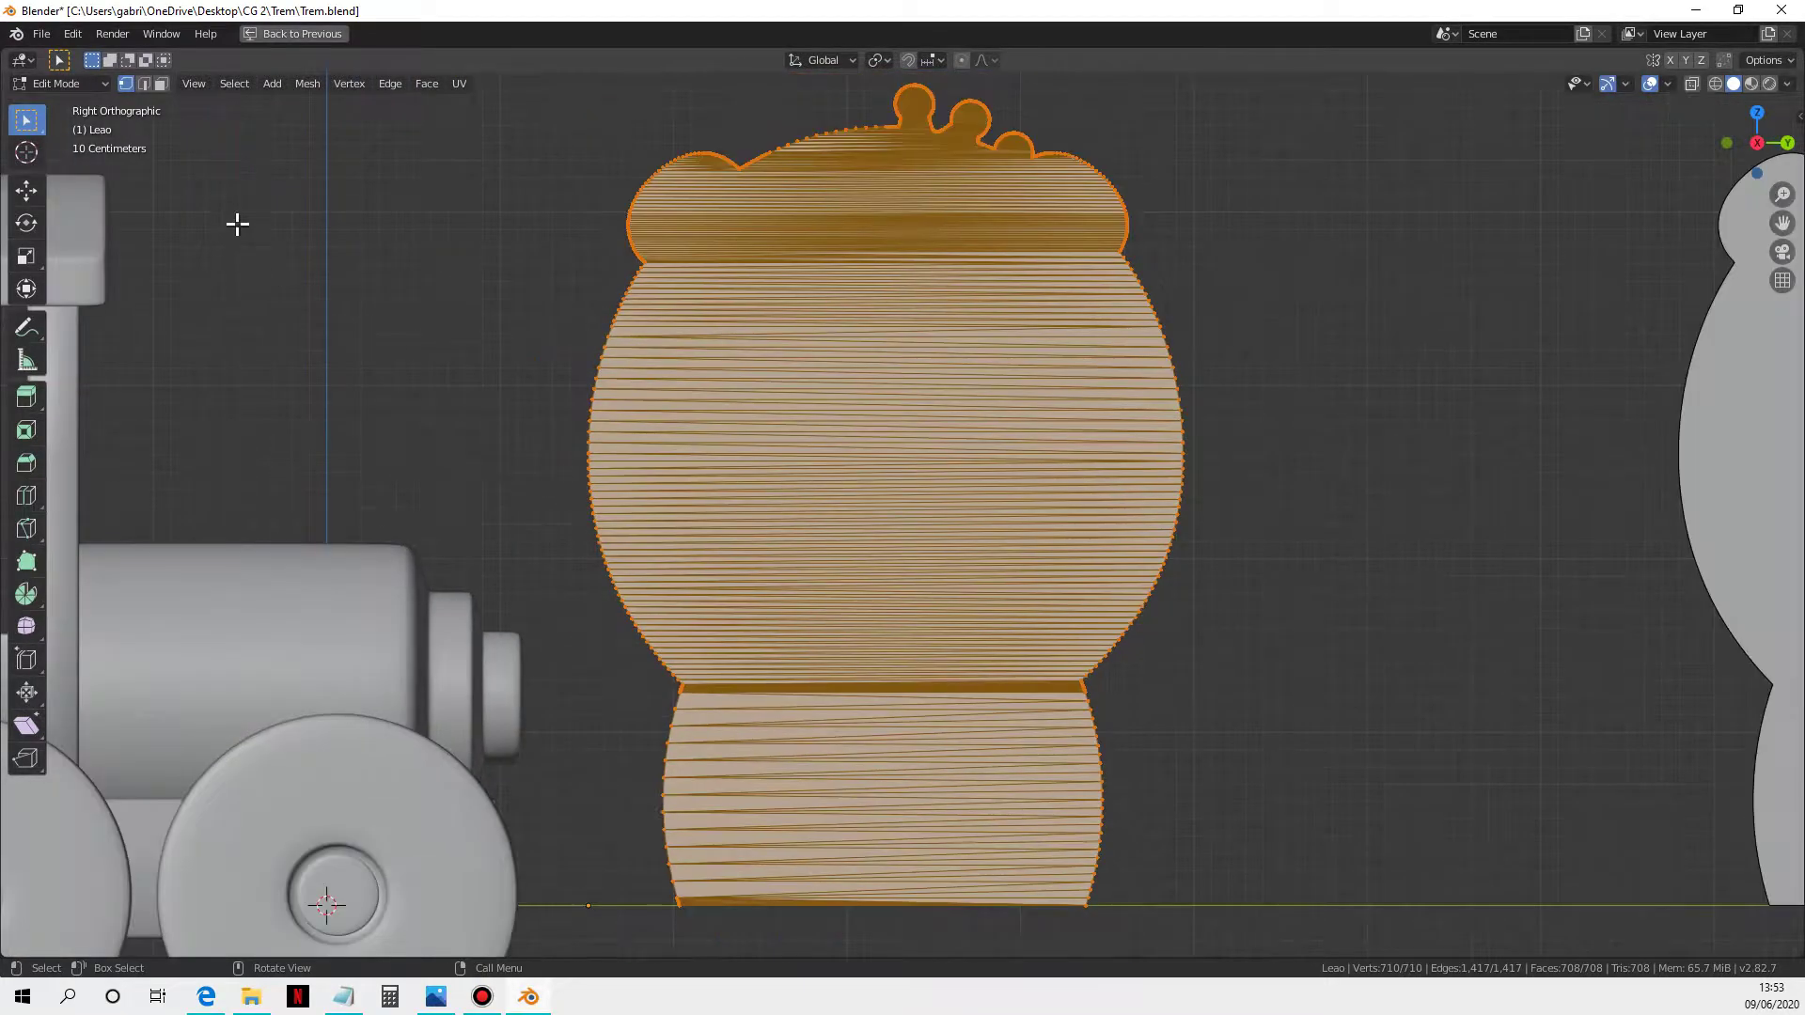
click(311, 86)
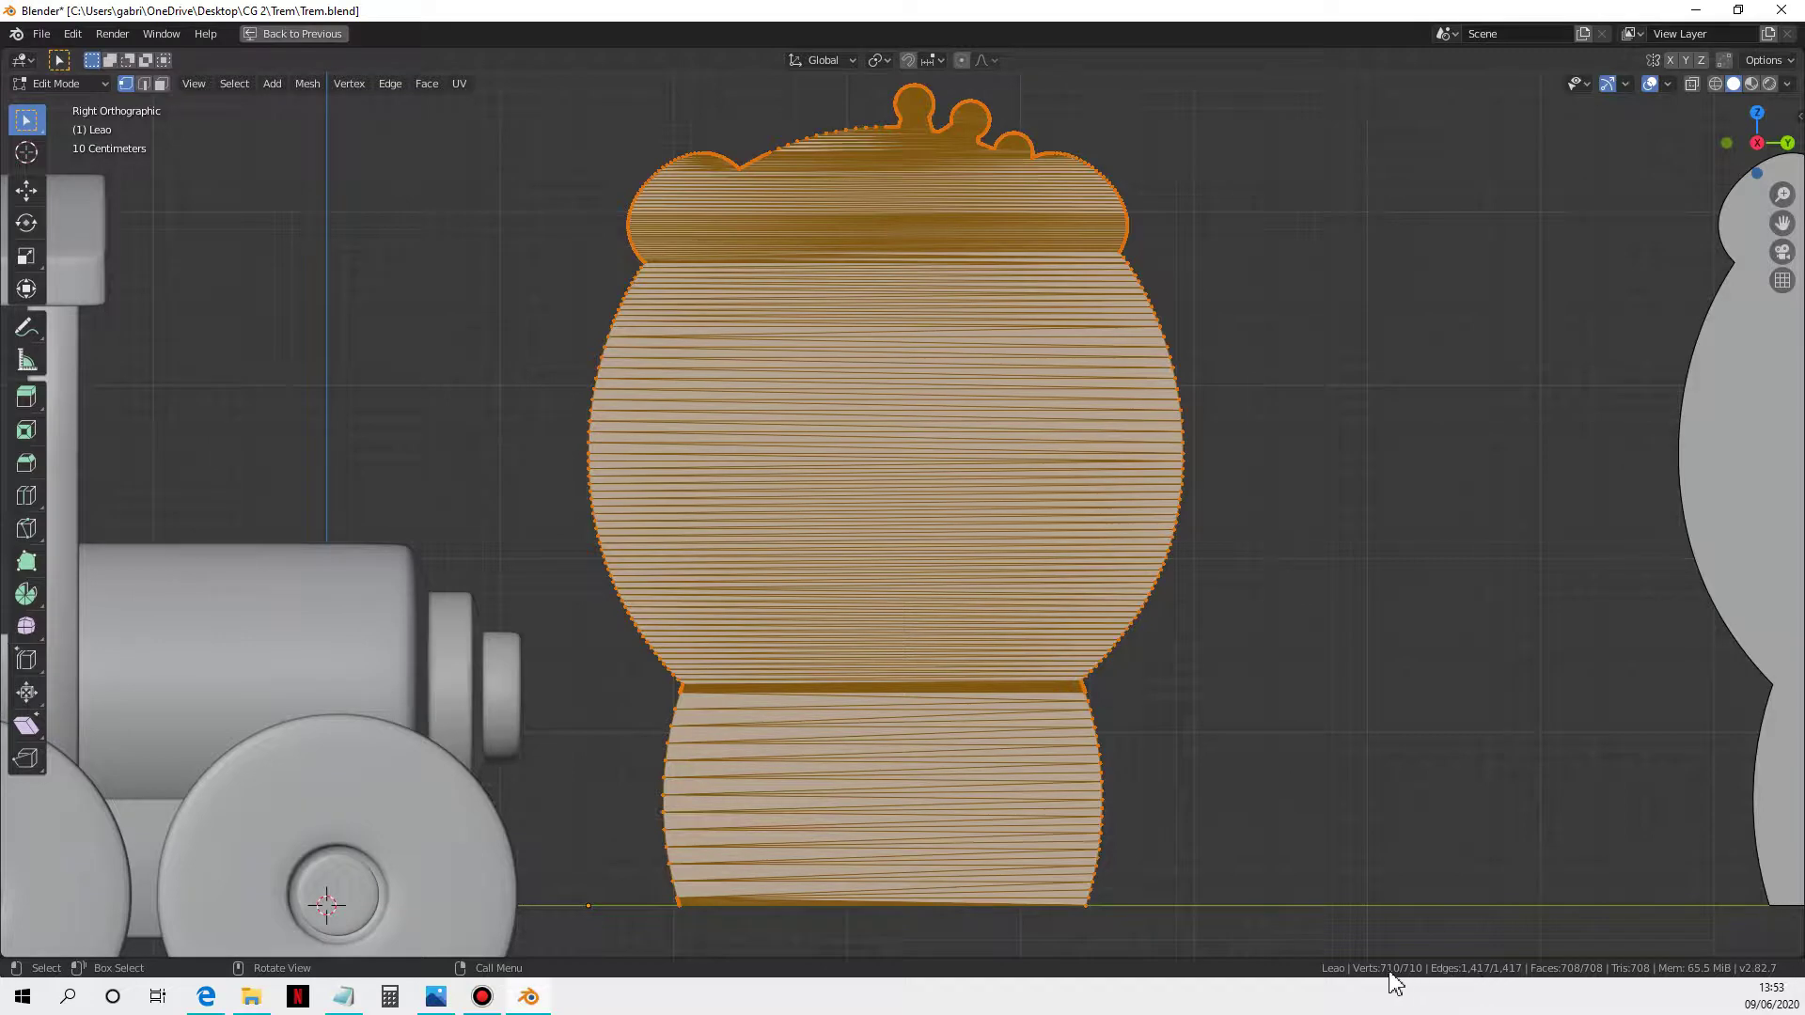
click(348, 85)
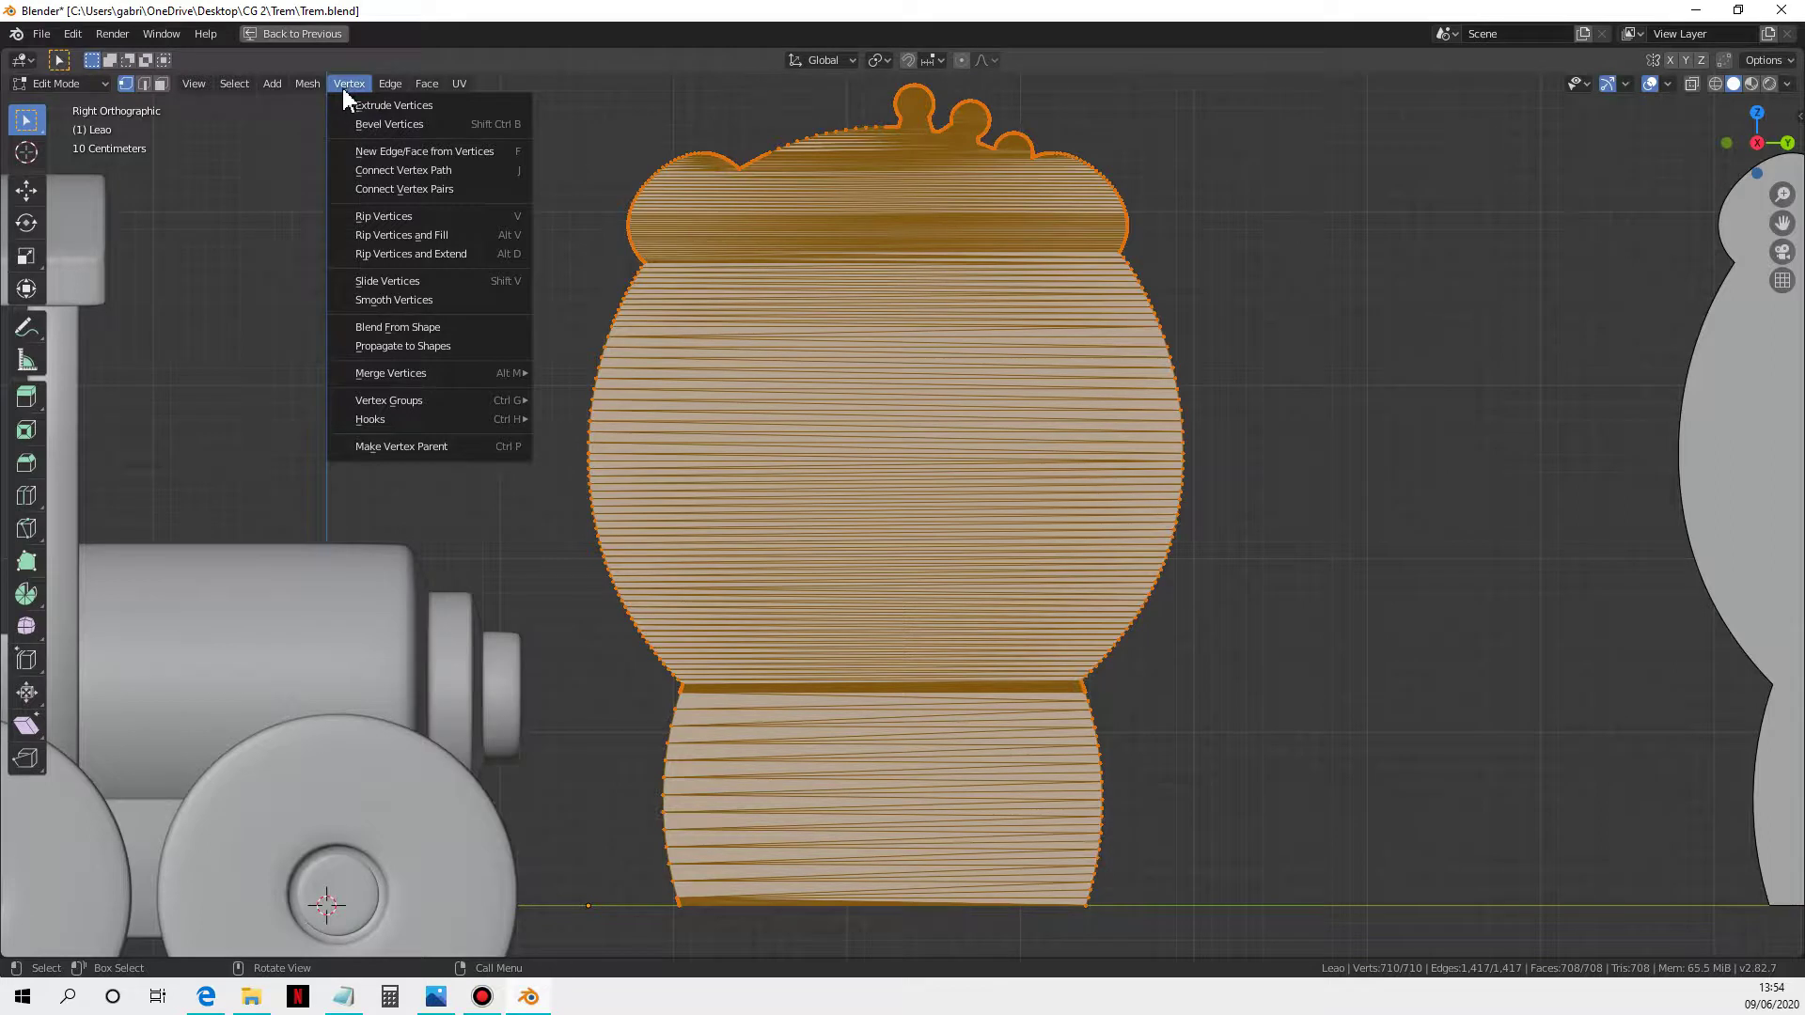
mouse_move(318, 87)
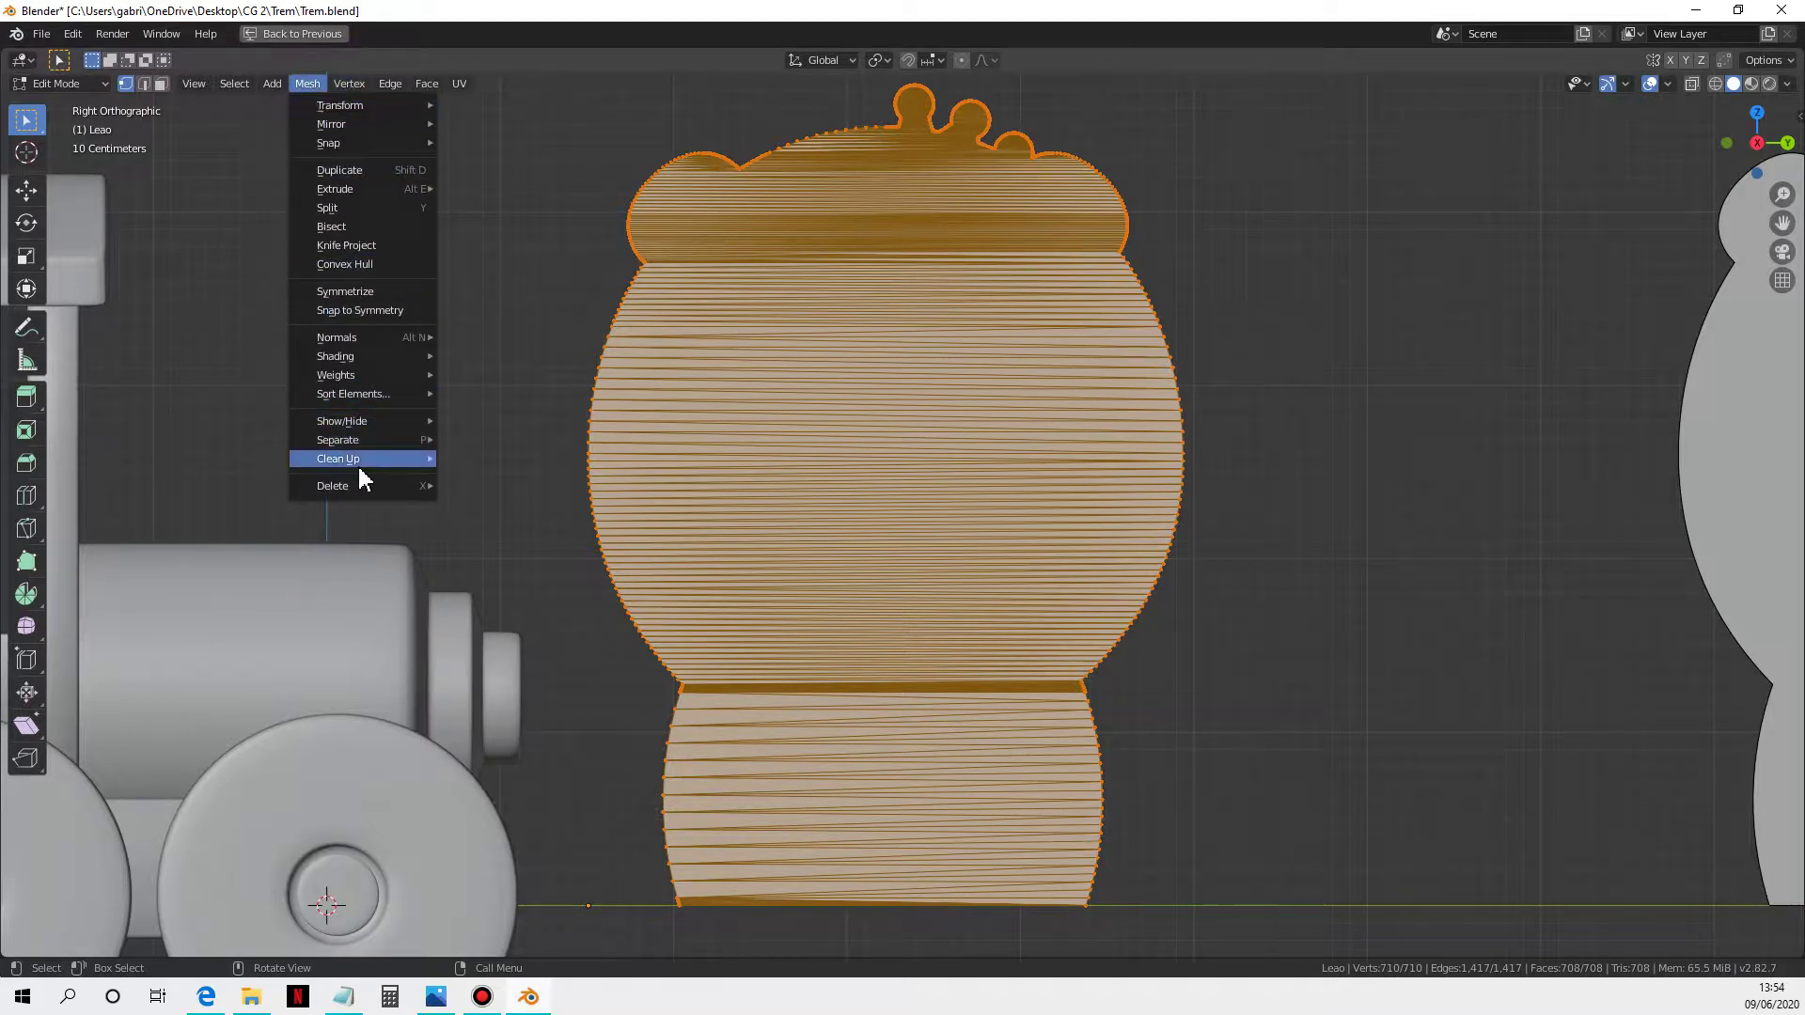
mouse_move(355, 470)
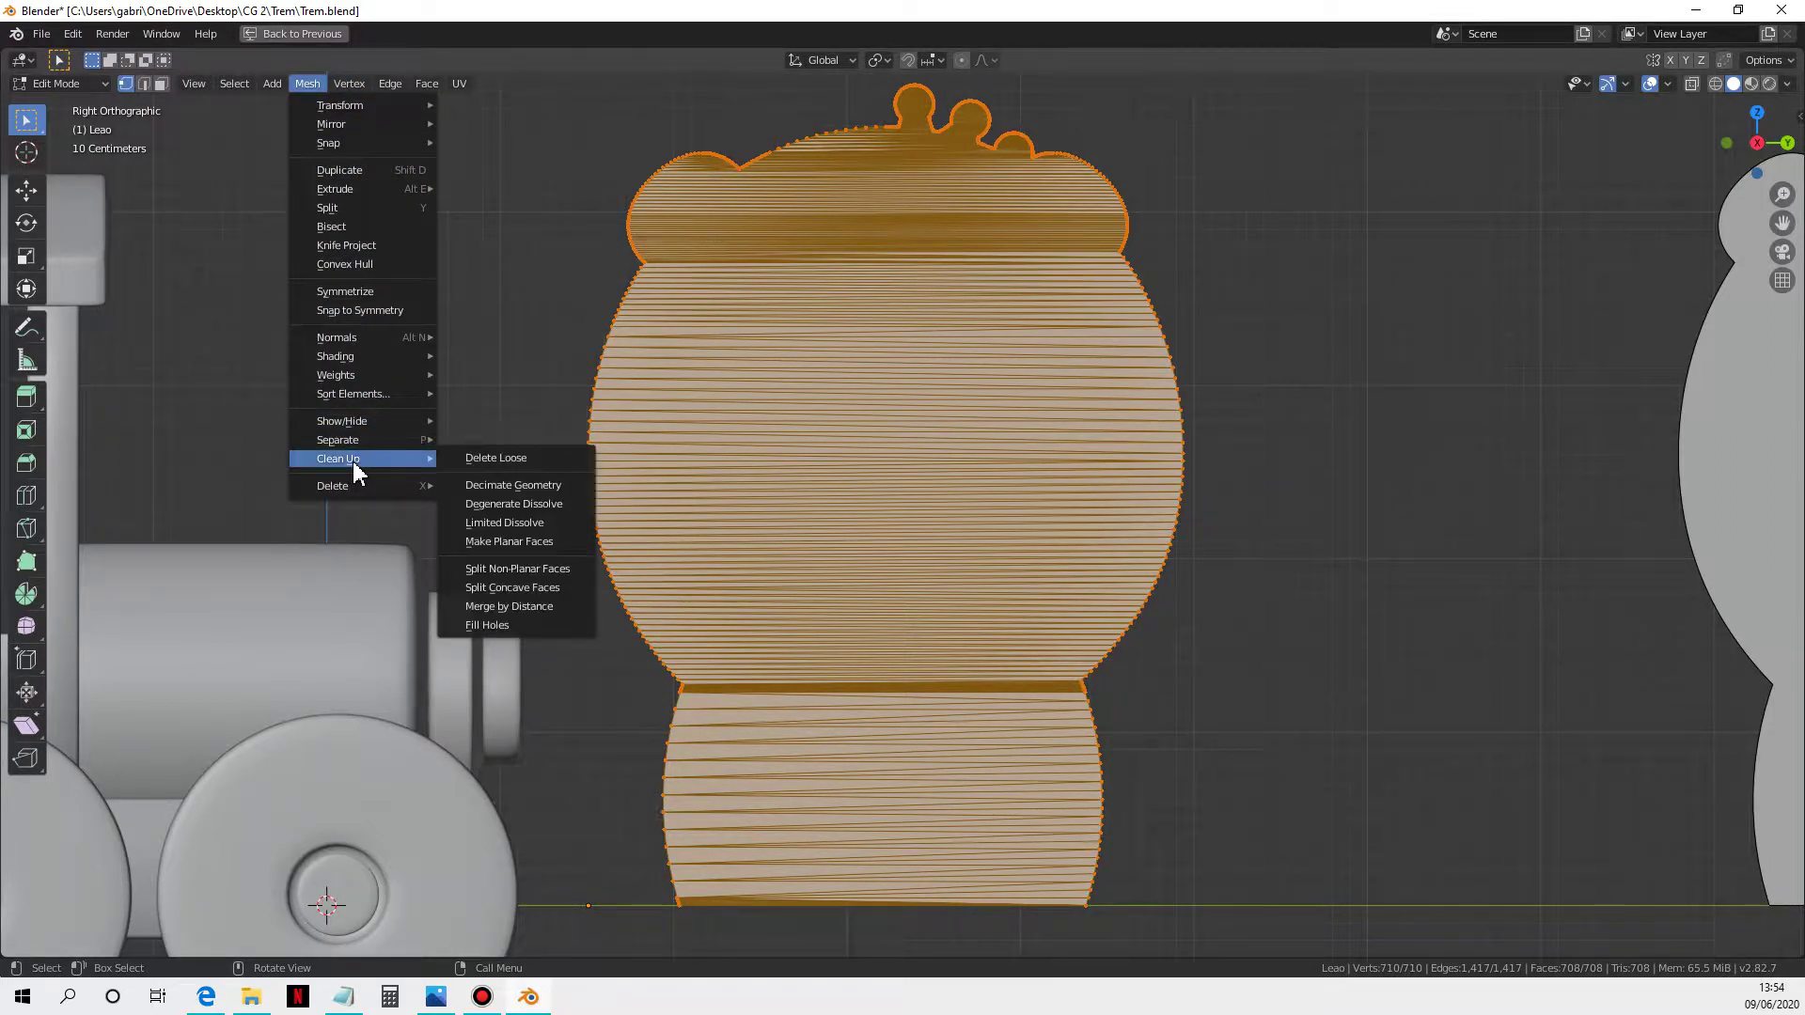
click(548, 487)
click(133, 944)
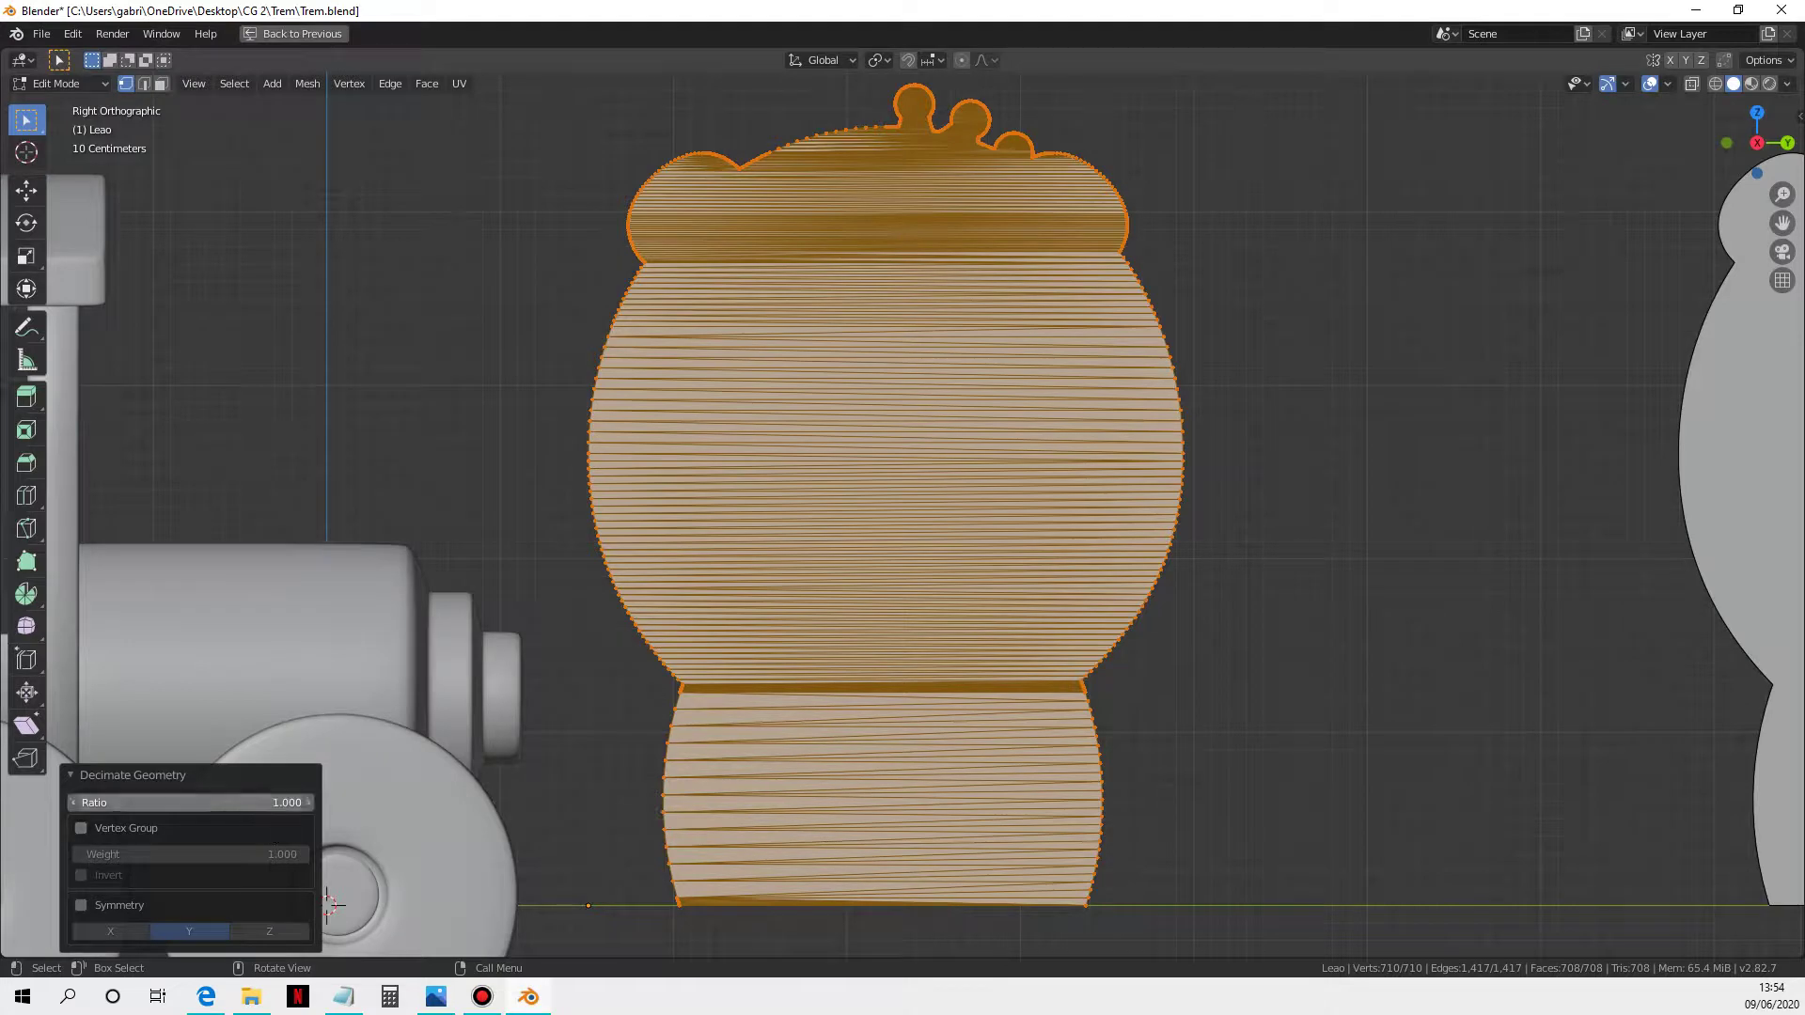
Step: Test Decimate ratios of 0.070 and 1.000 on the lion mesh, and settle on a ratio of 0.300
drag(189, 802, 122, 802)
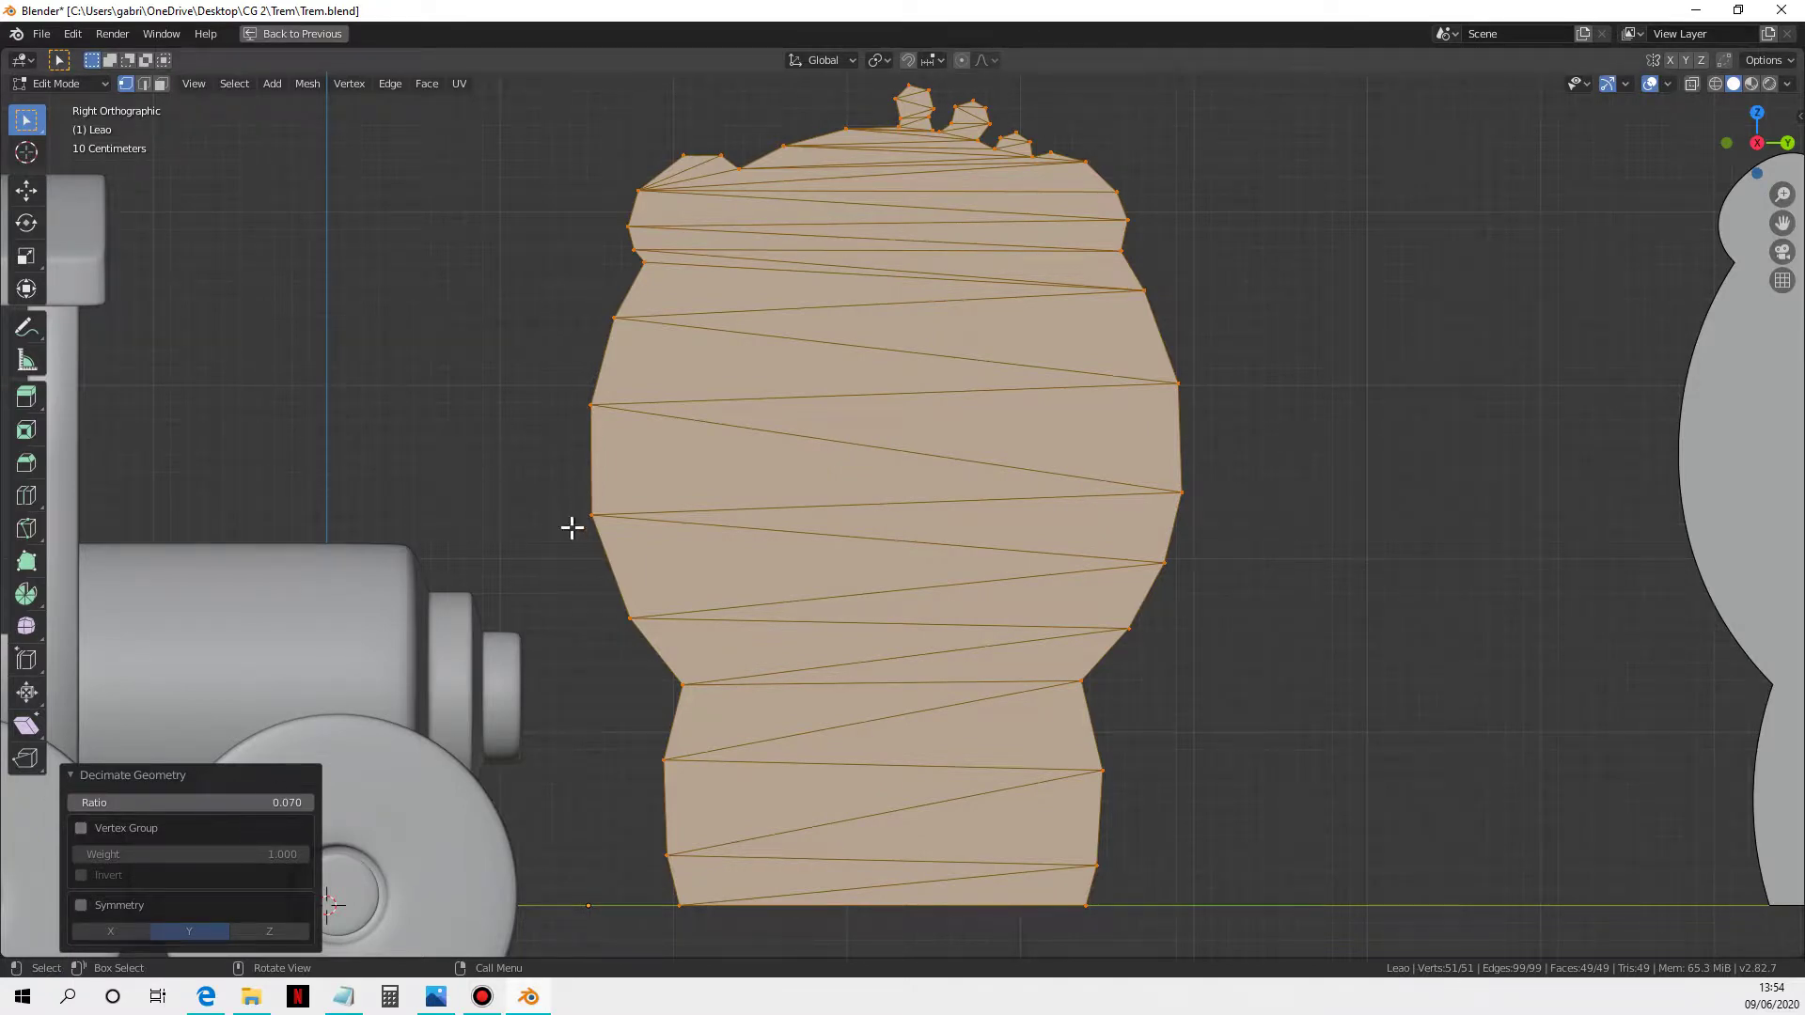
drag(200, 805, 432, 805)
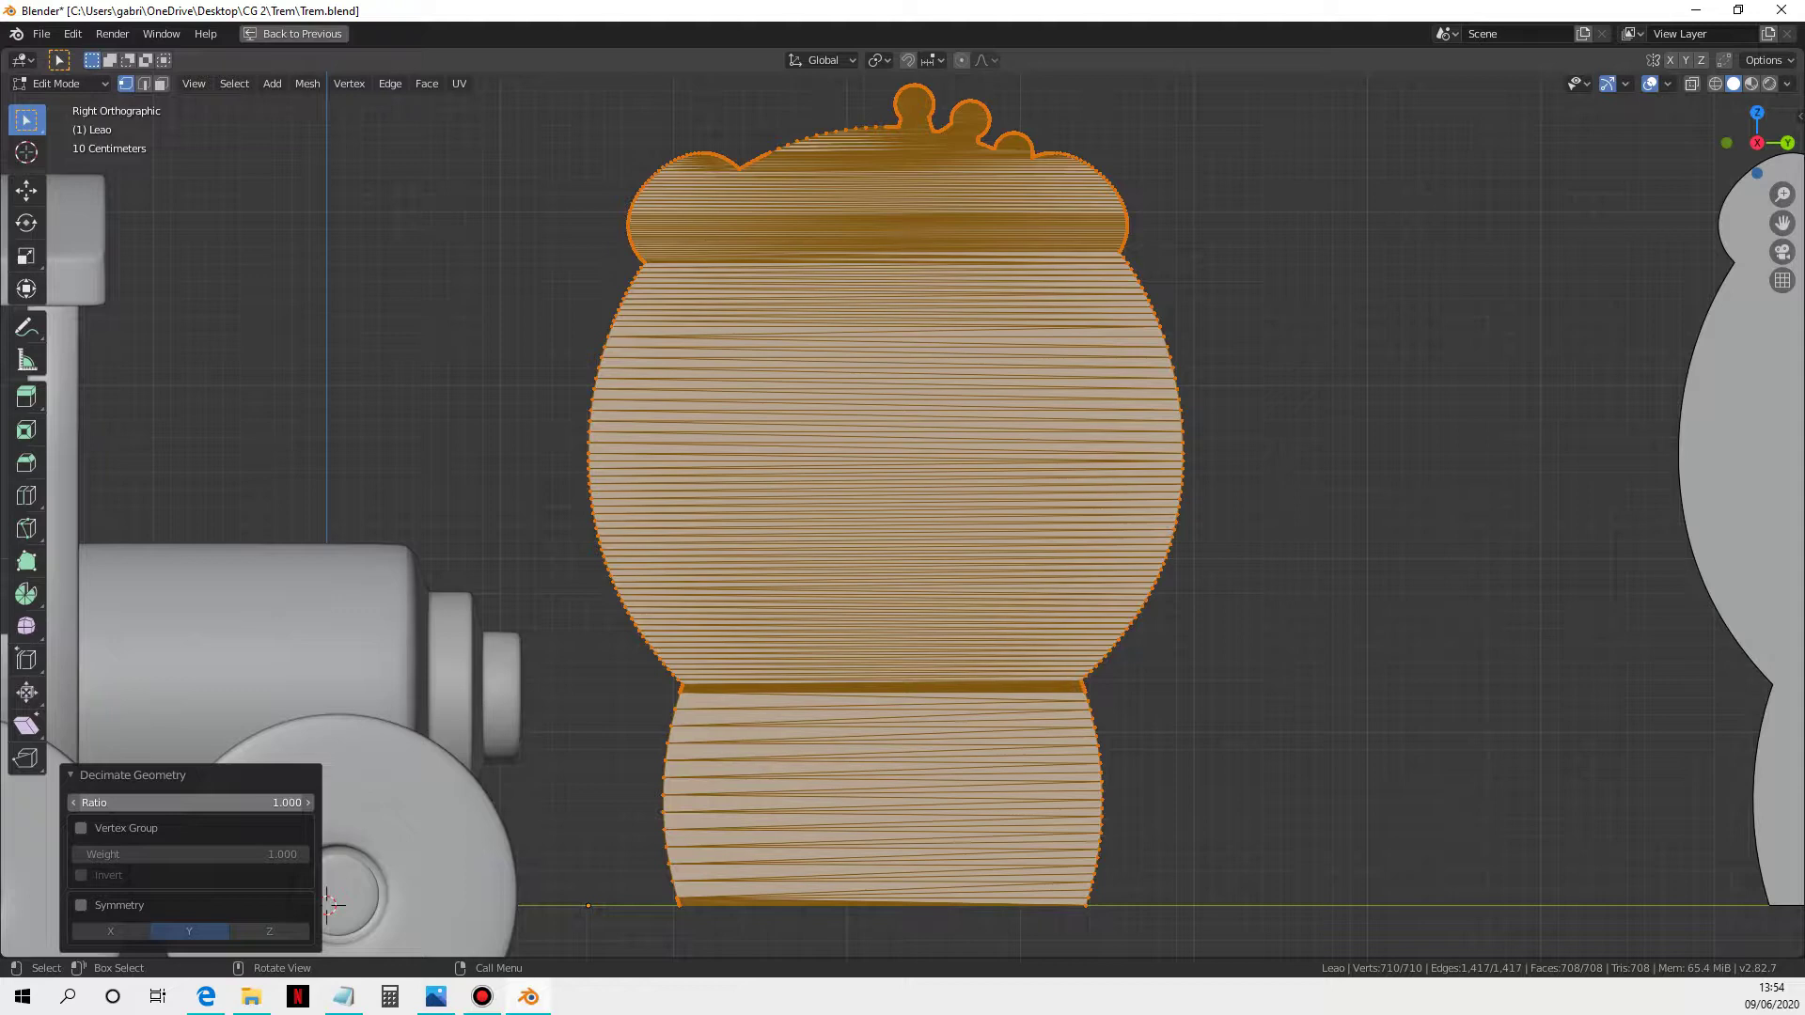
drag(191, 803, 125, 803)
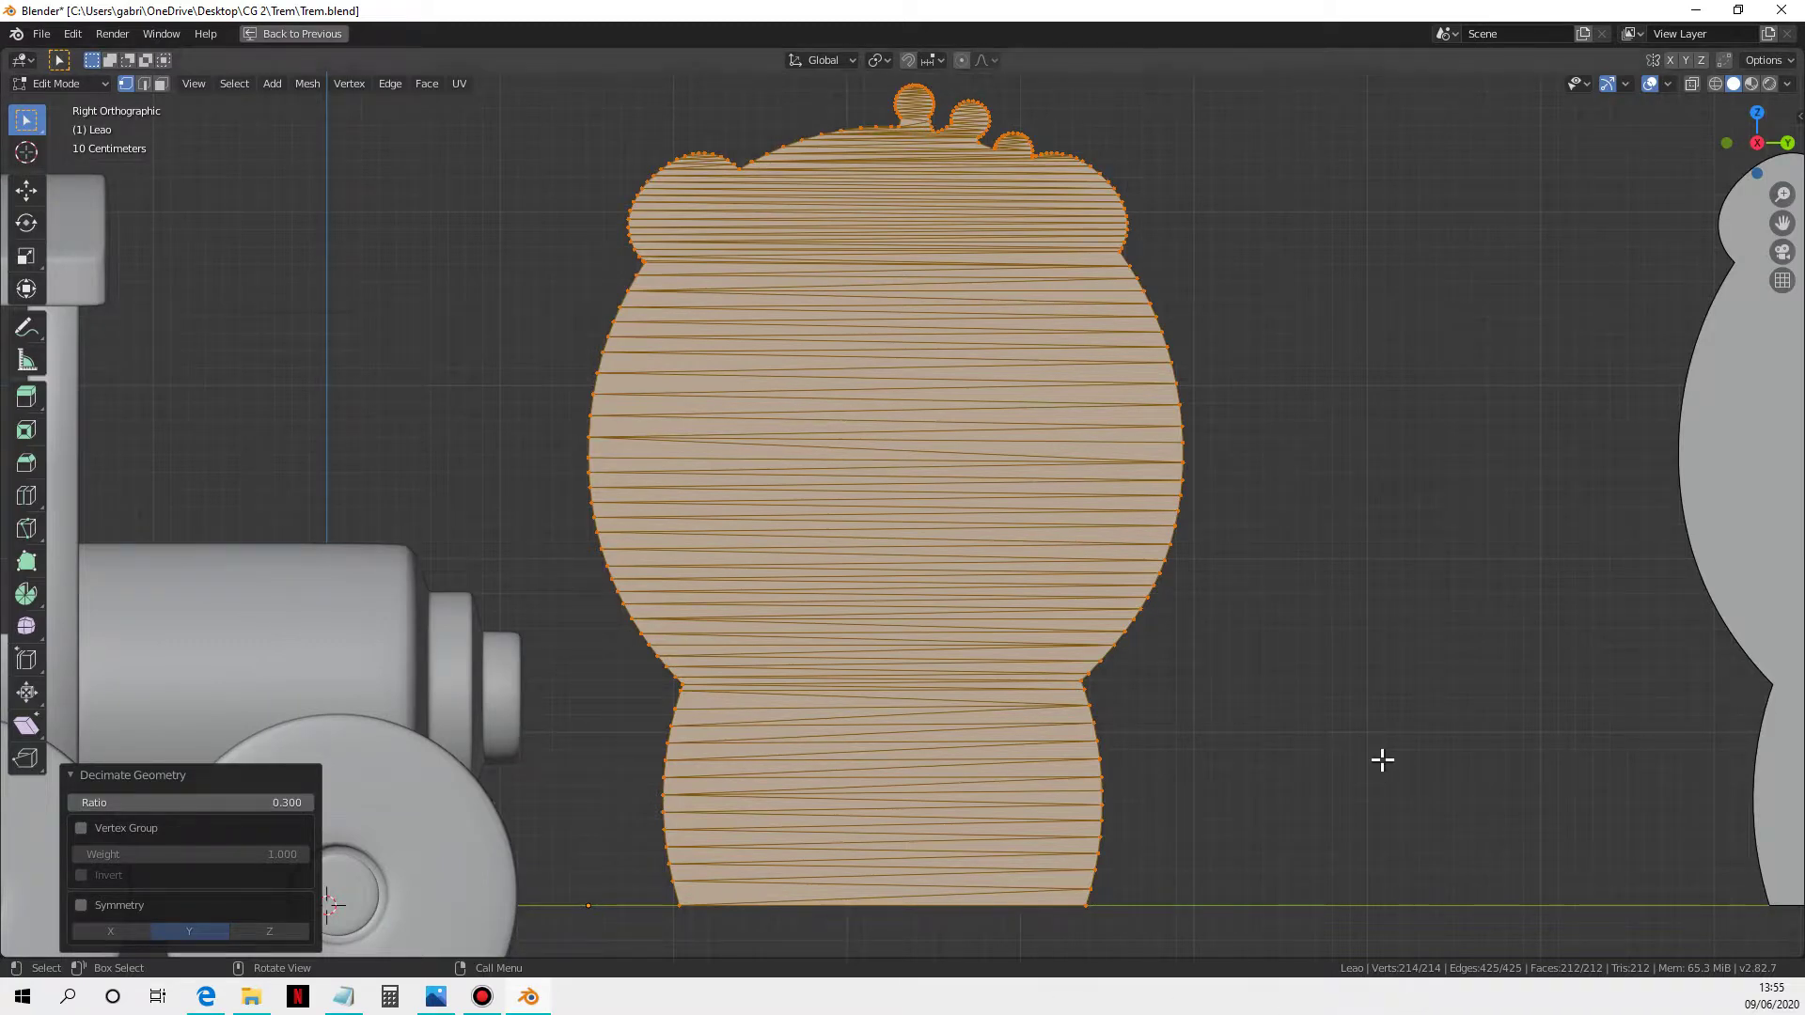
Step: Return to Object Mode and delete the spare lion silhouette standing farther from the train
key(Tab)
scroll(1249, 687, down, 4)
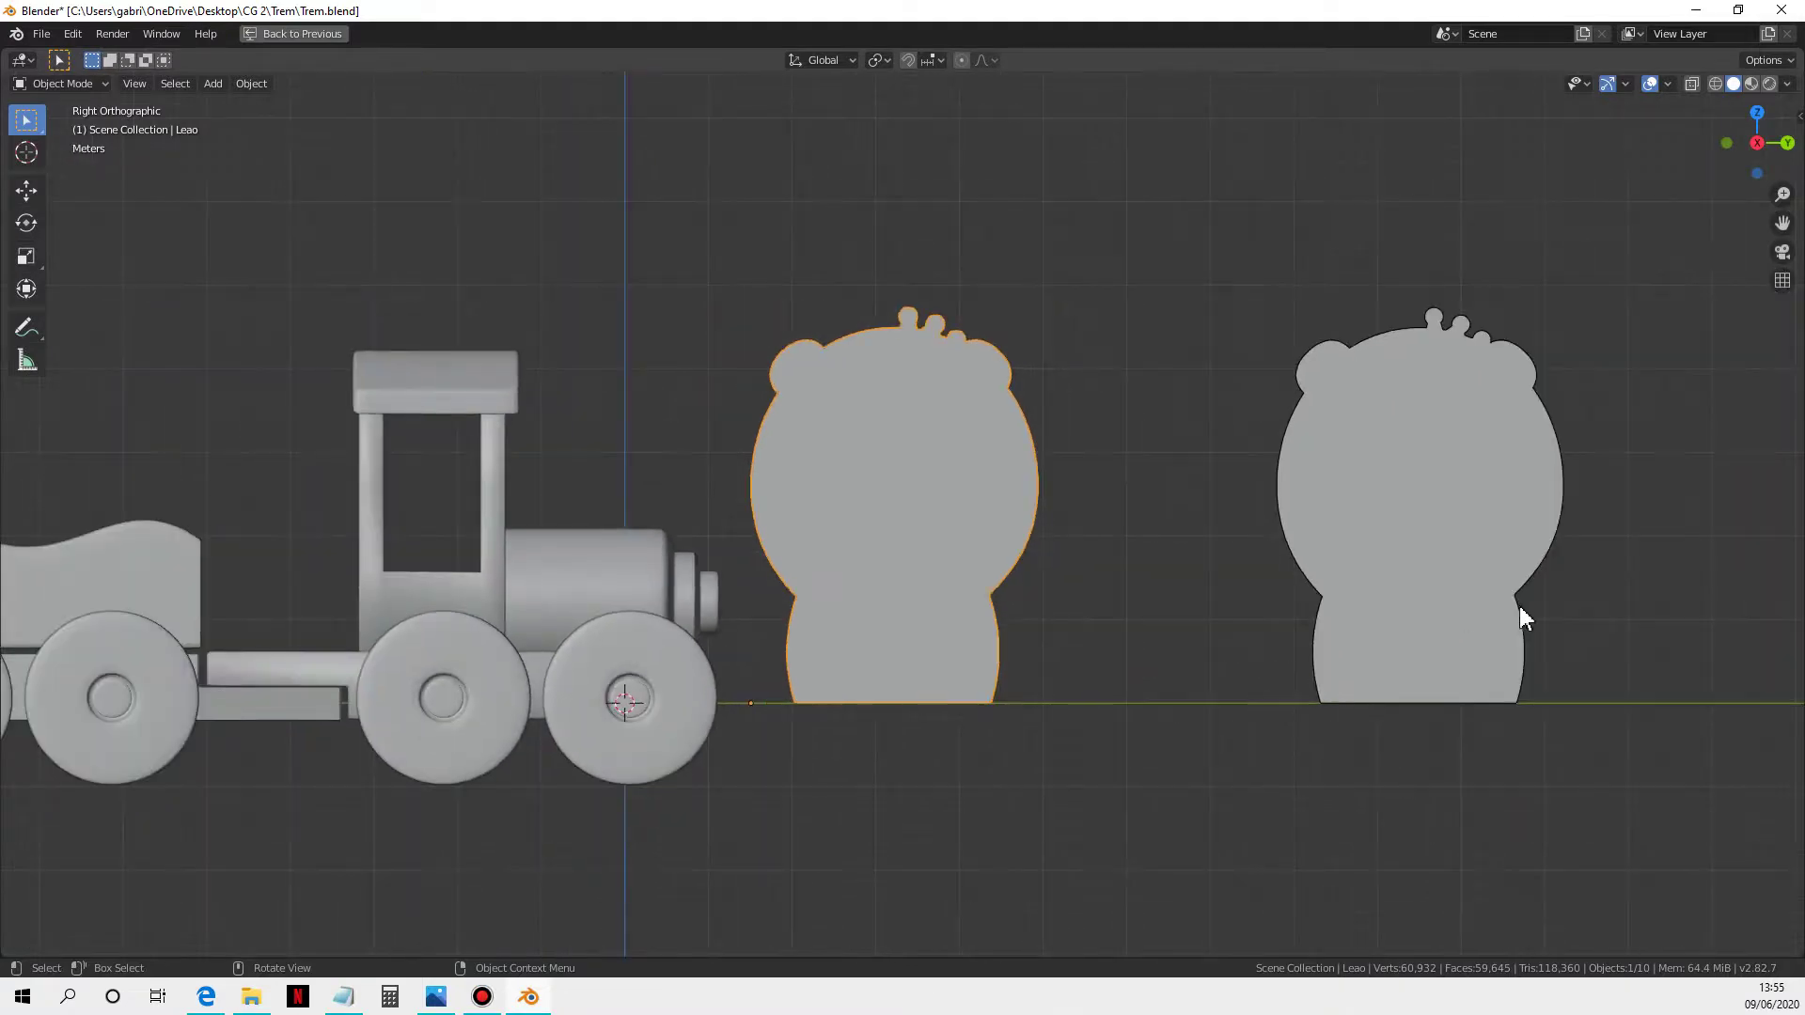
click(1521, 605)
key(Delete)
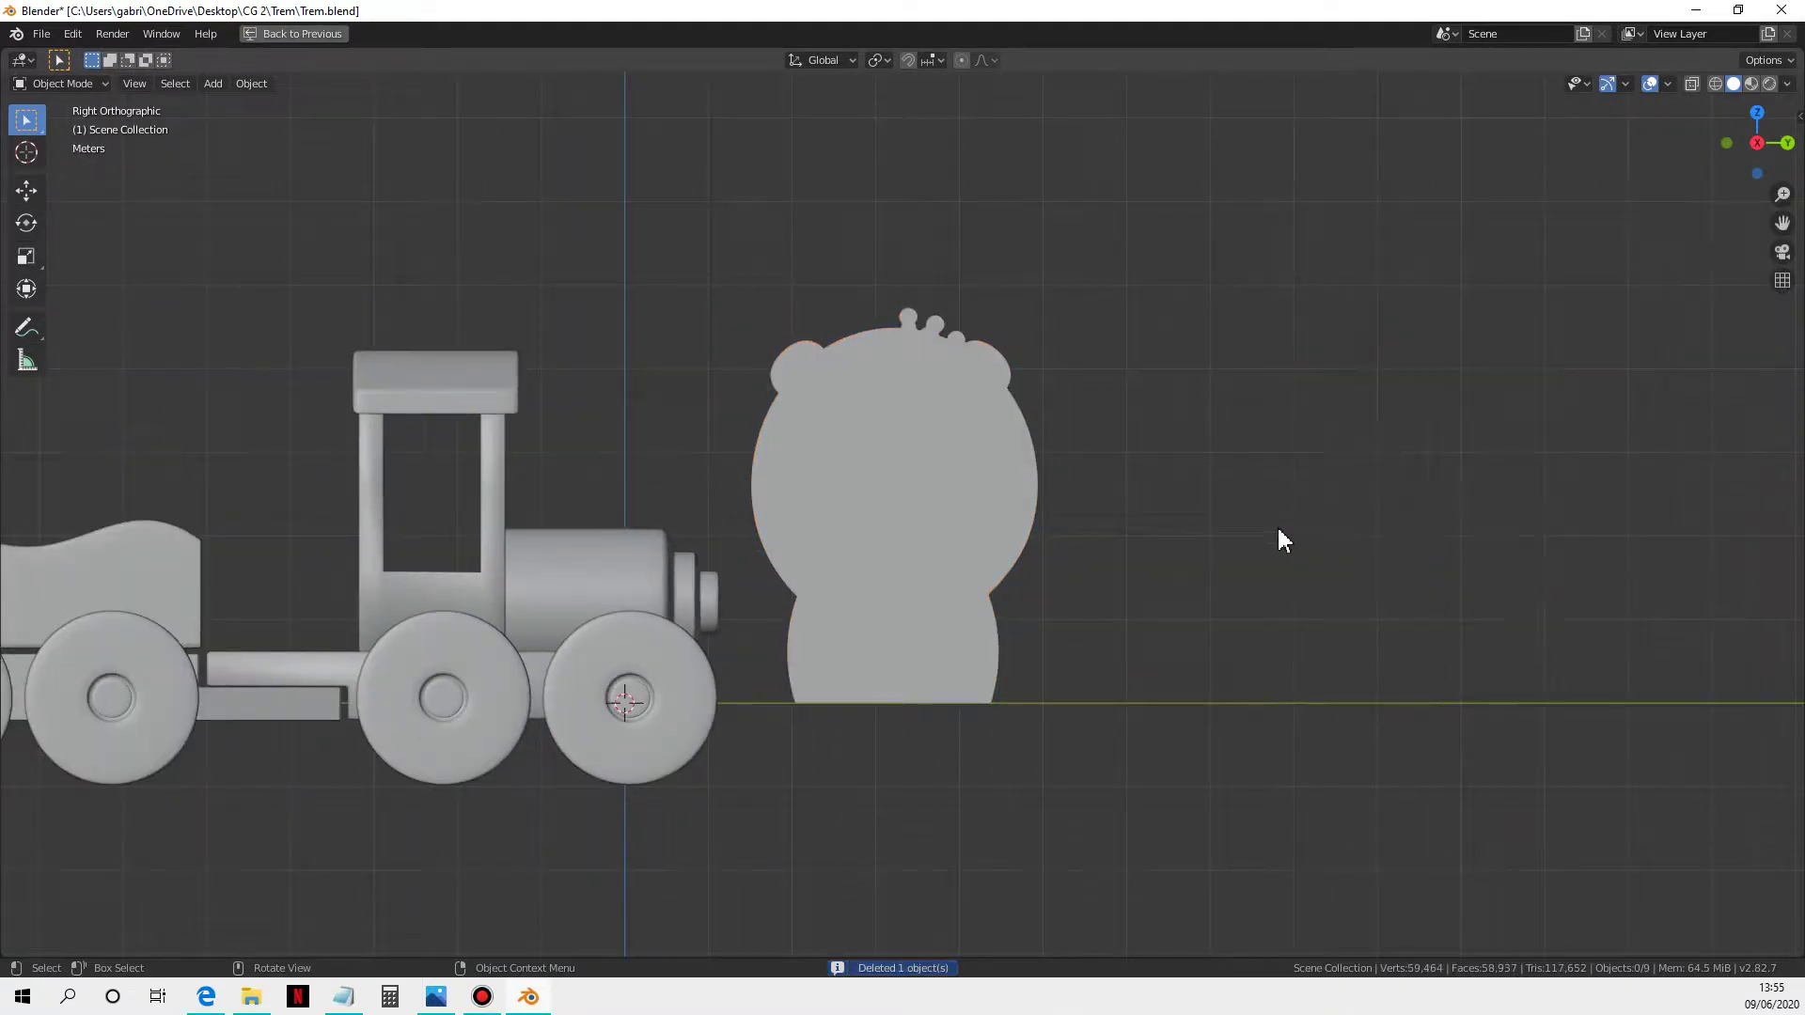
Step: Extrude all faces of the remaining lion mesh about -0.524 m along the global X axis and return to Object Mode
click(940, 564)
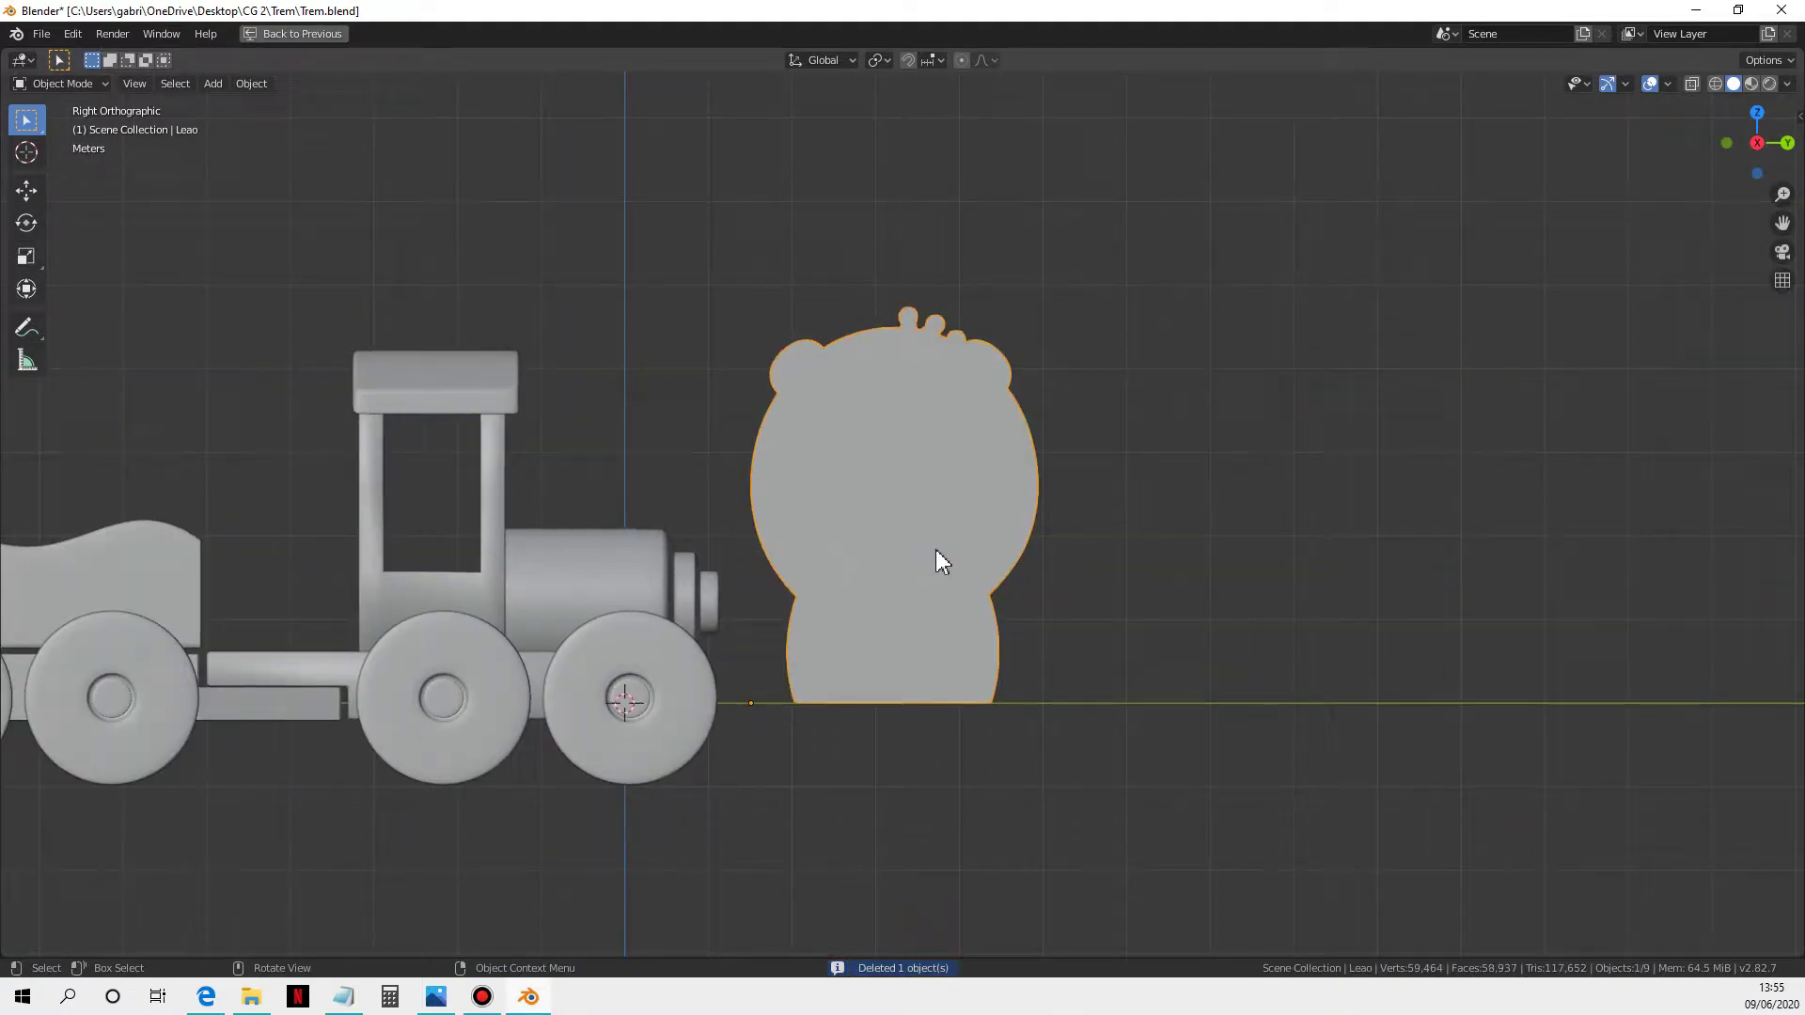
scroll(934, 555, down, 1)
key(Tab)
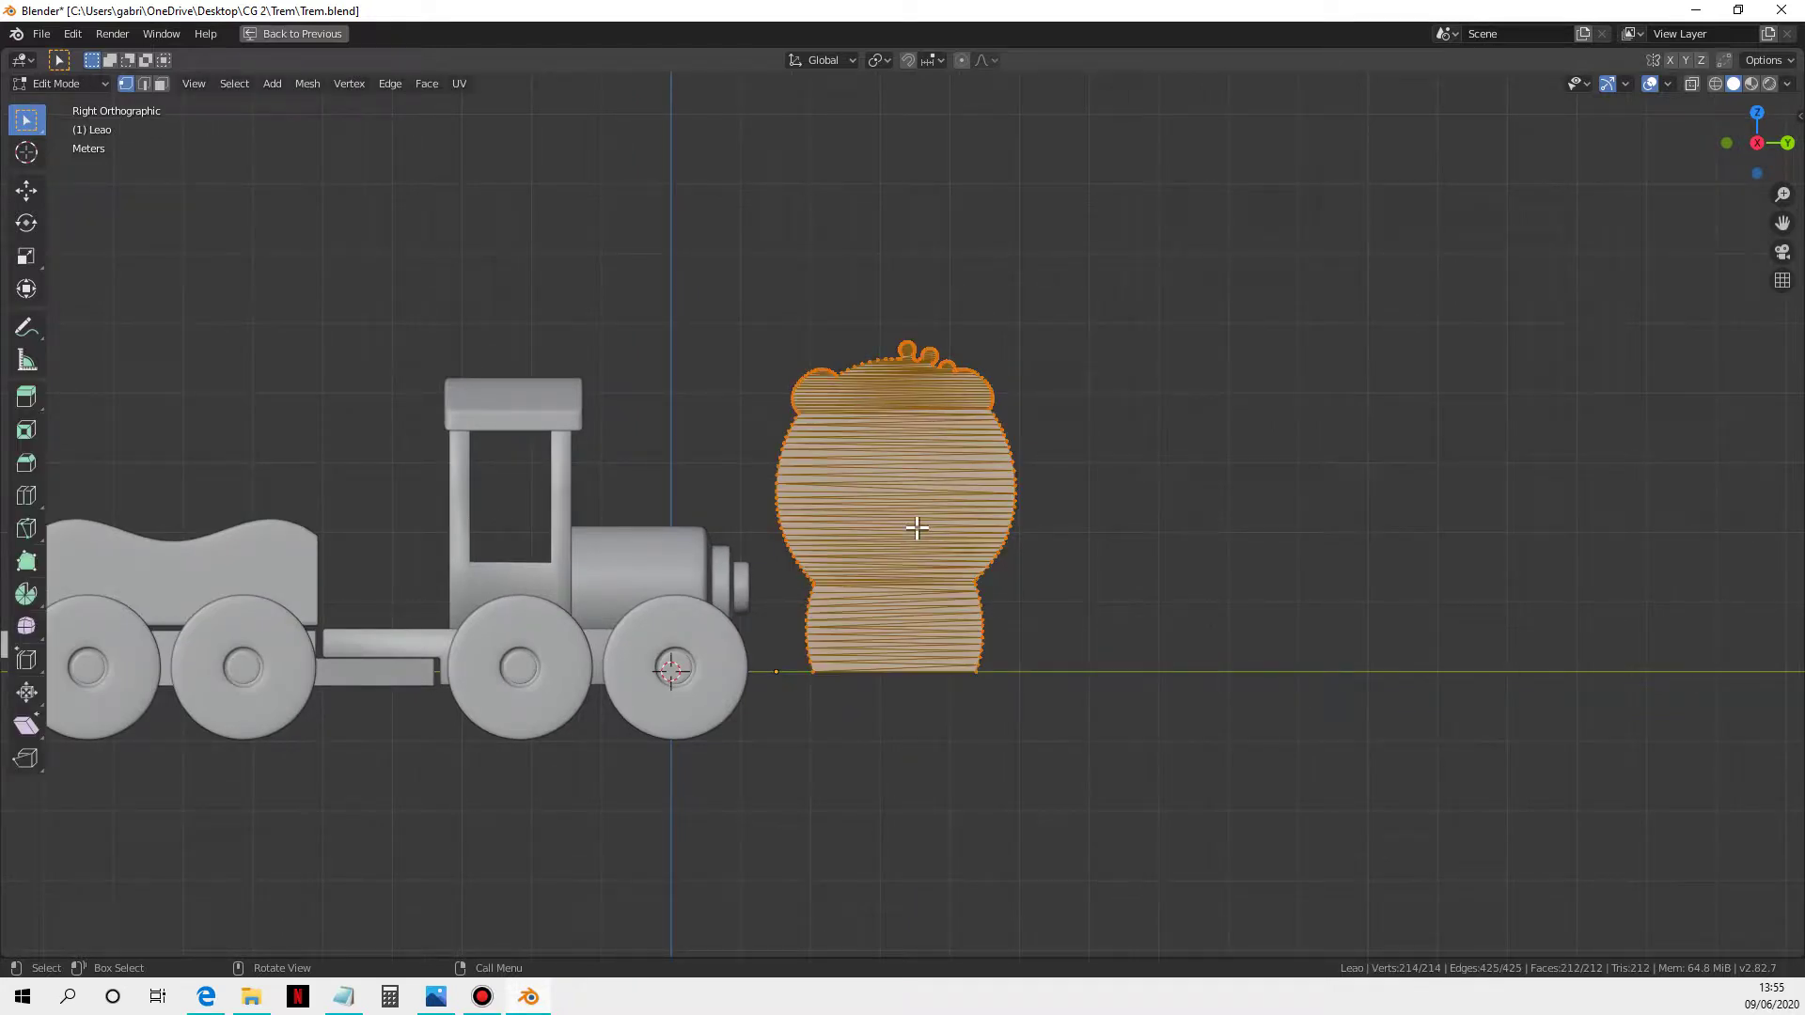
key(3)
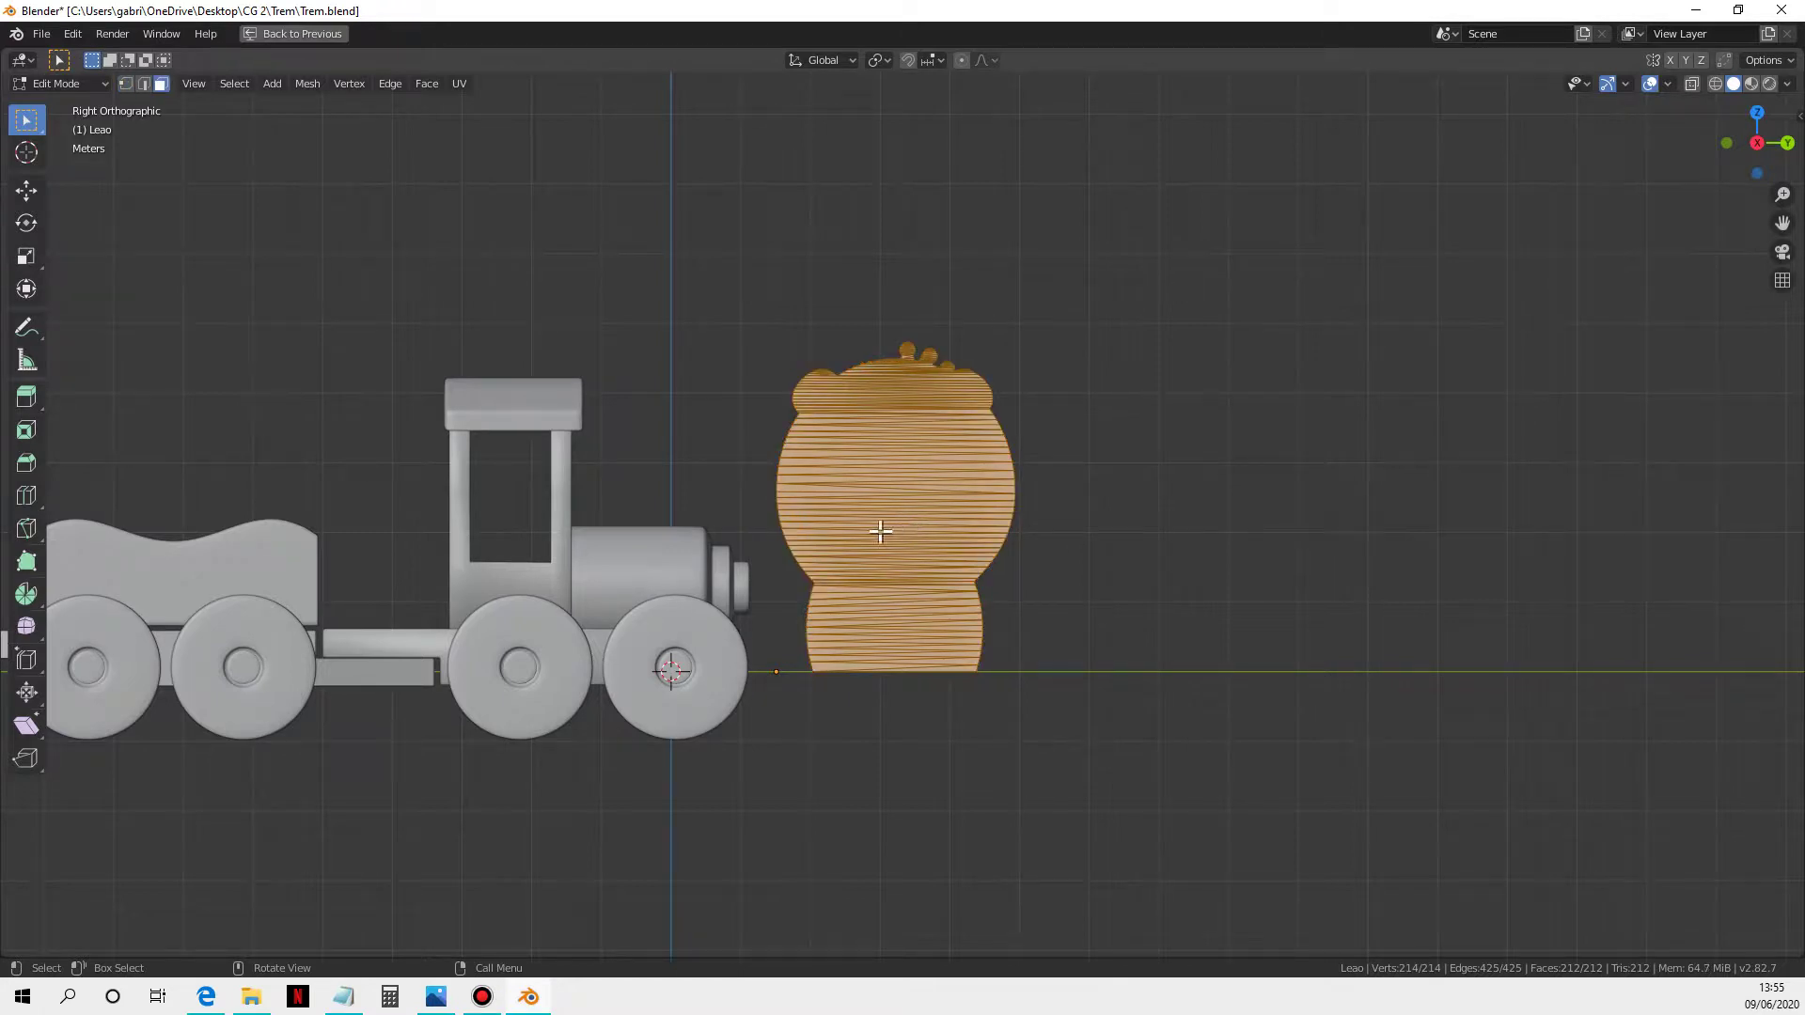
middle_drag(878, 539, 1027, 631)
key(e)
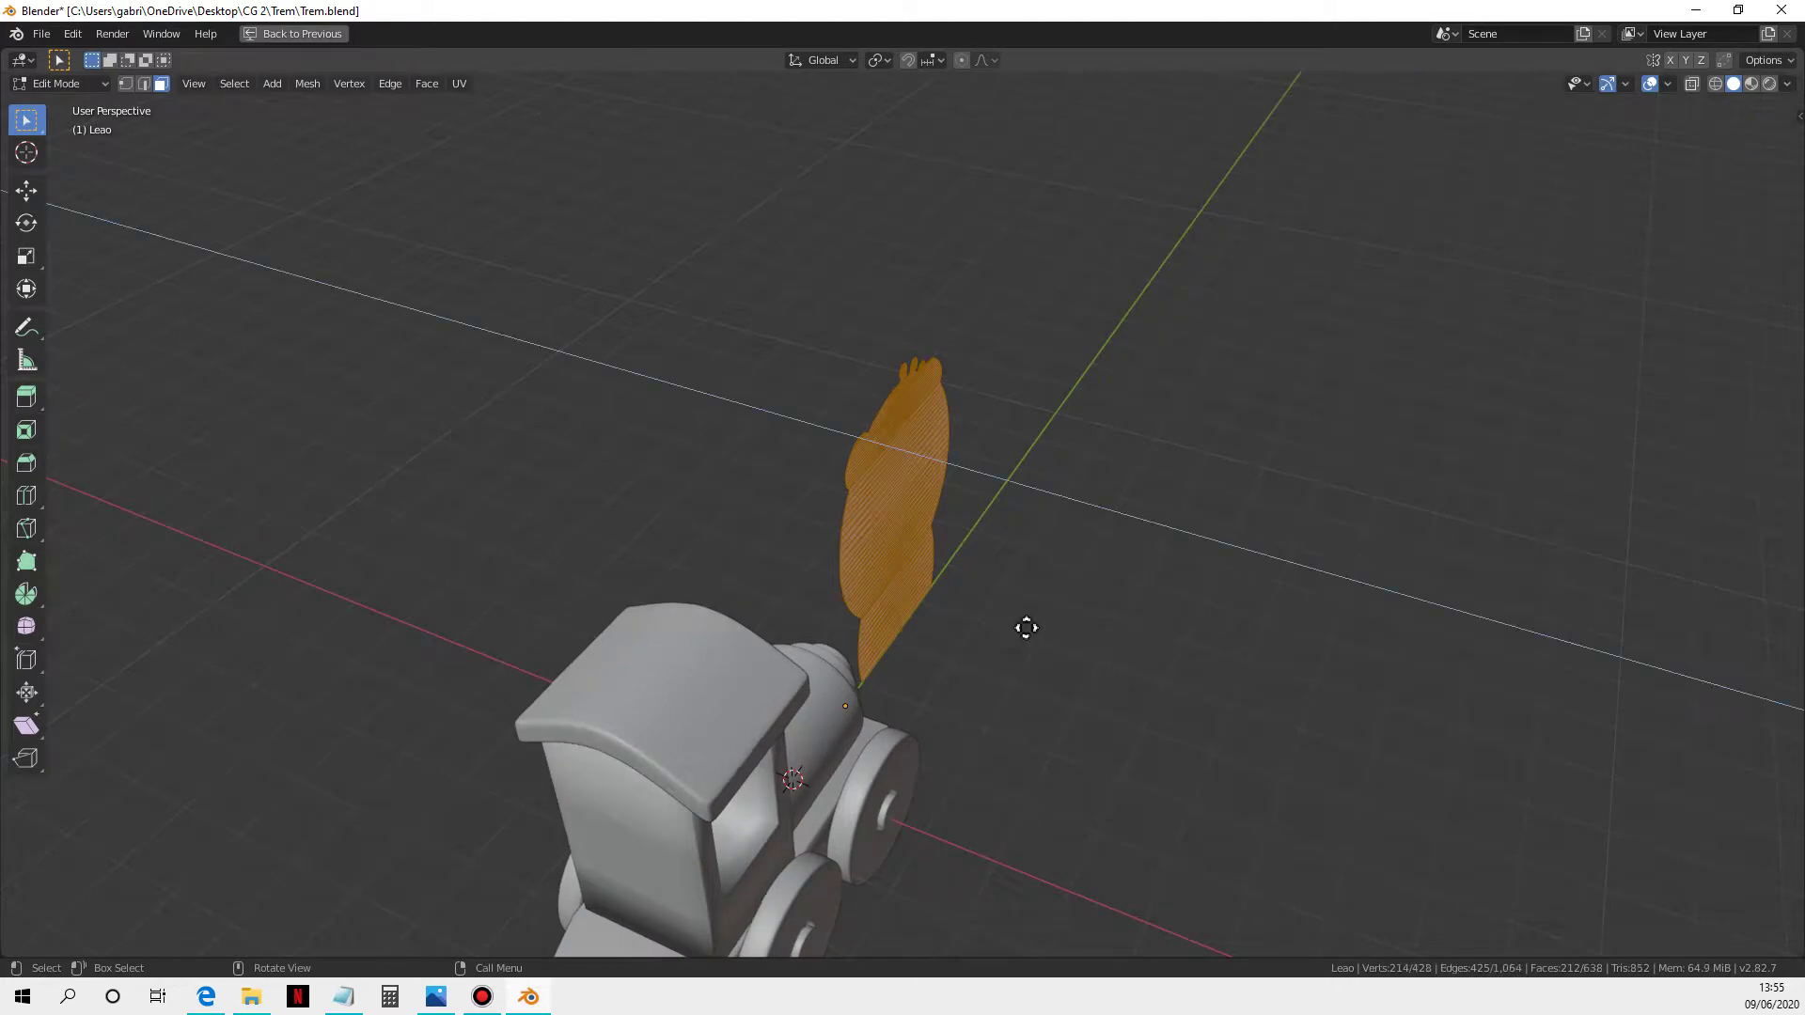
key(x)
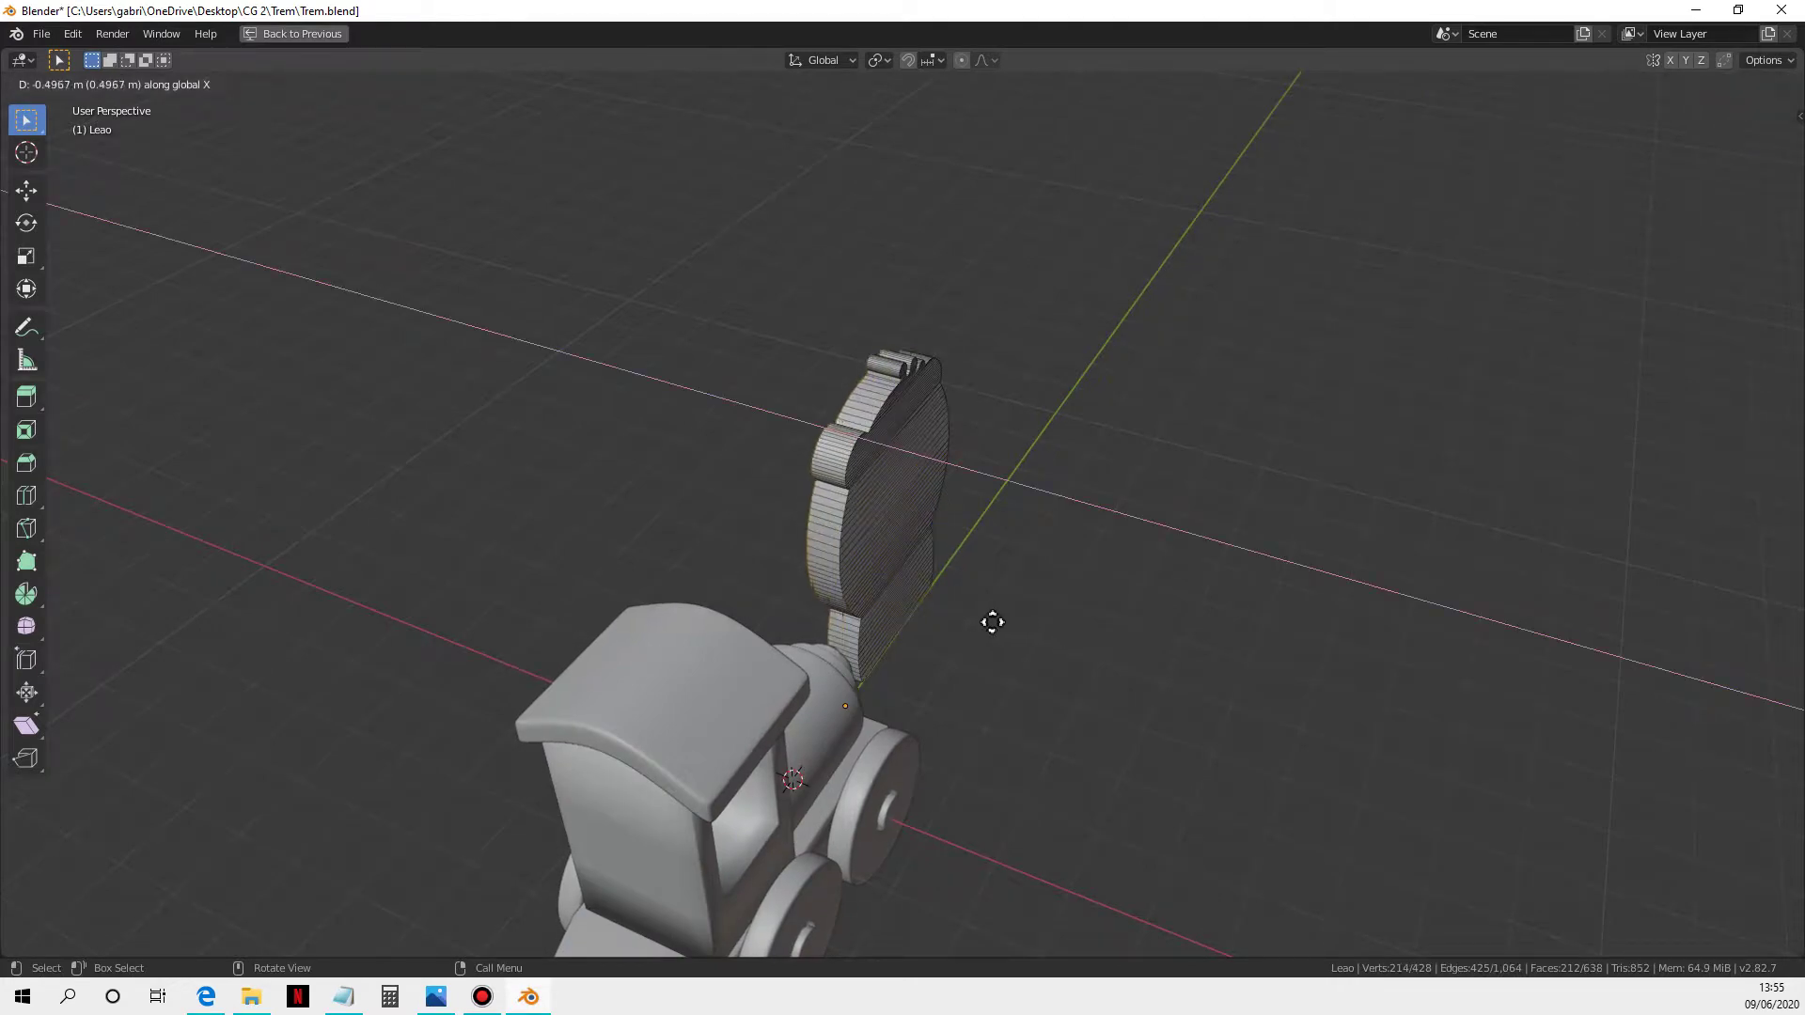
click(994, 621)
middle_drag(991, 620, 992, 622)
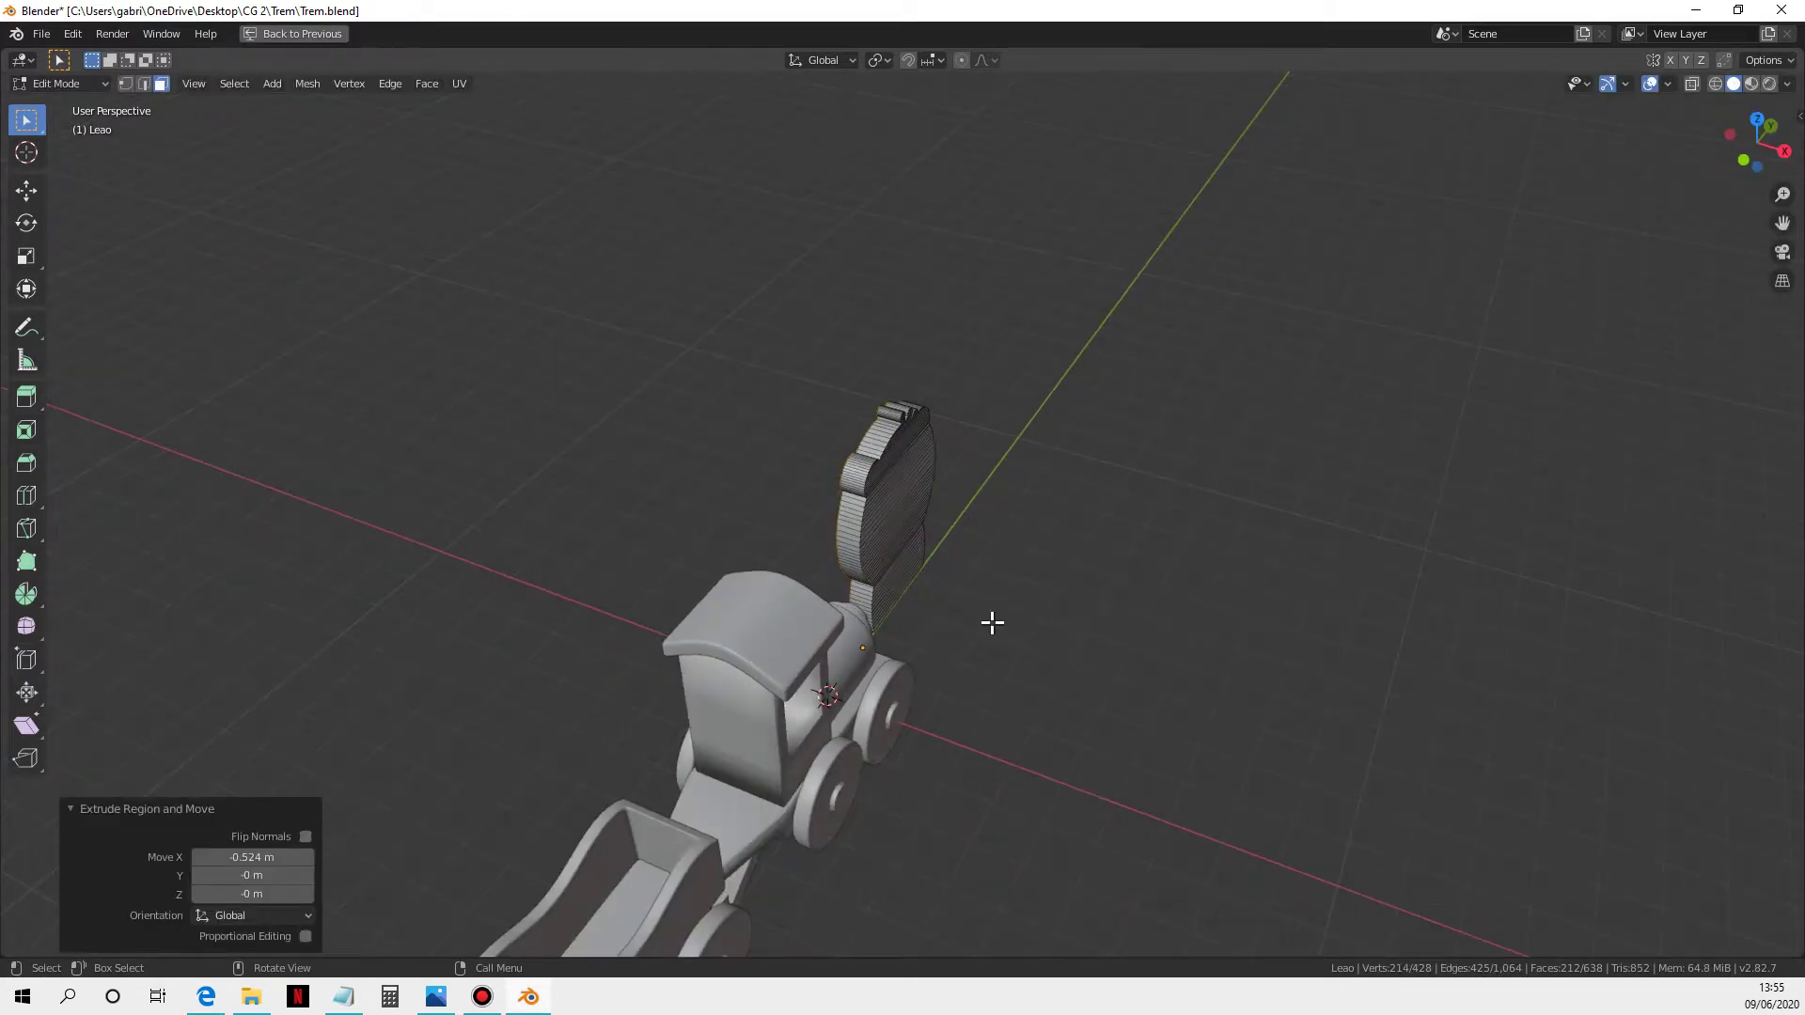
key(Tab)
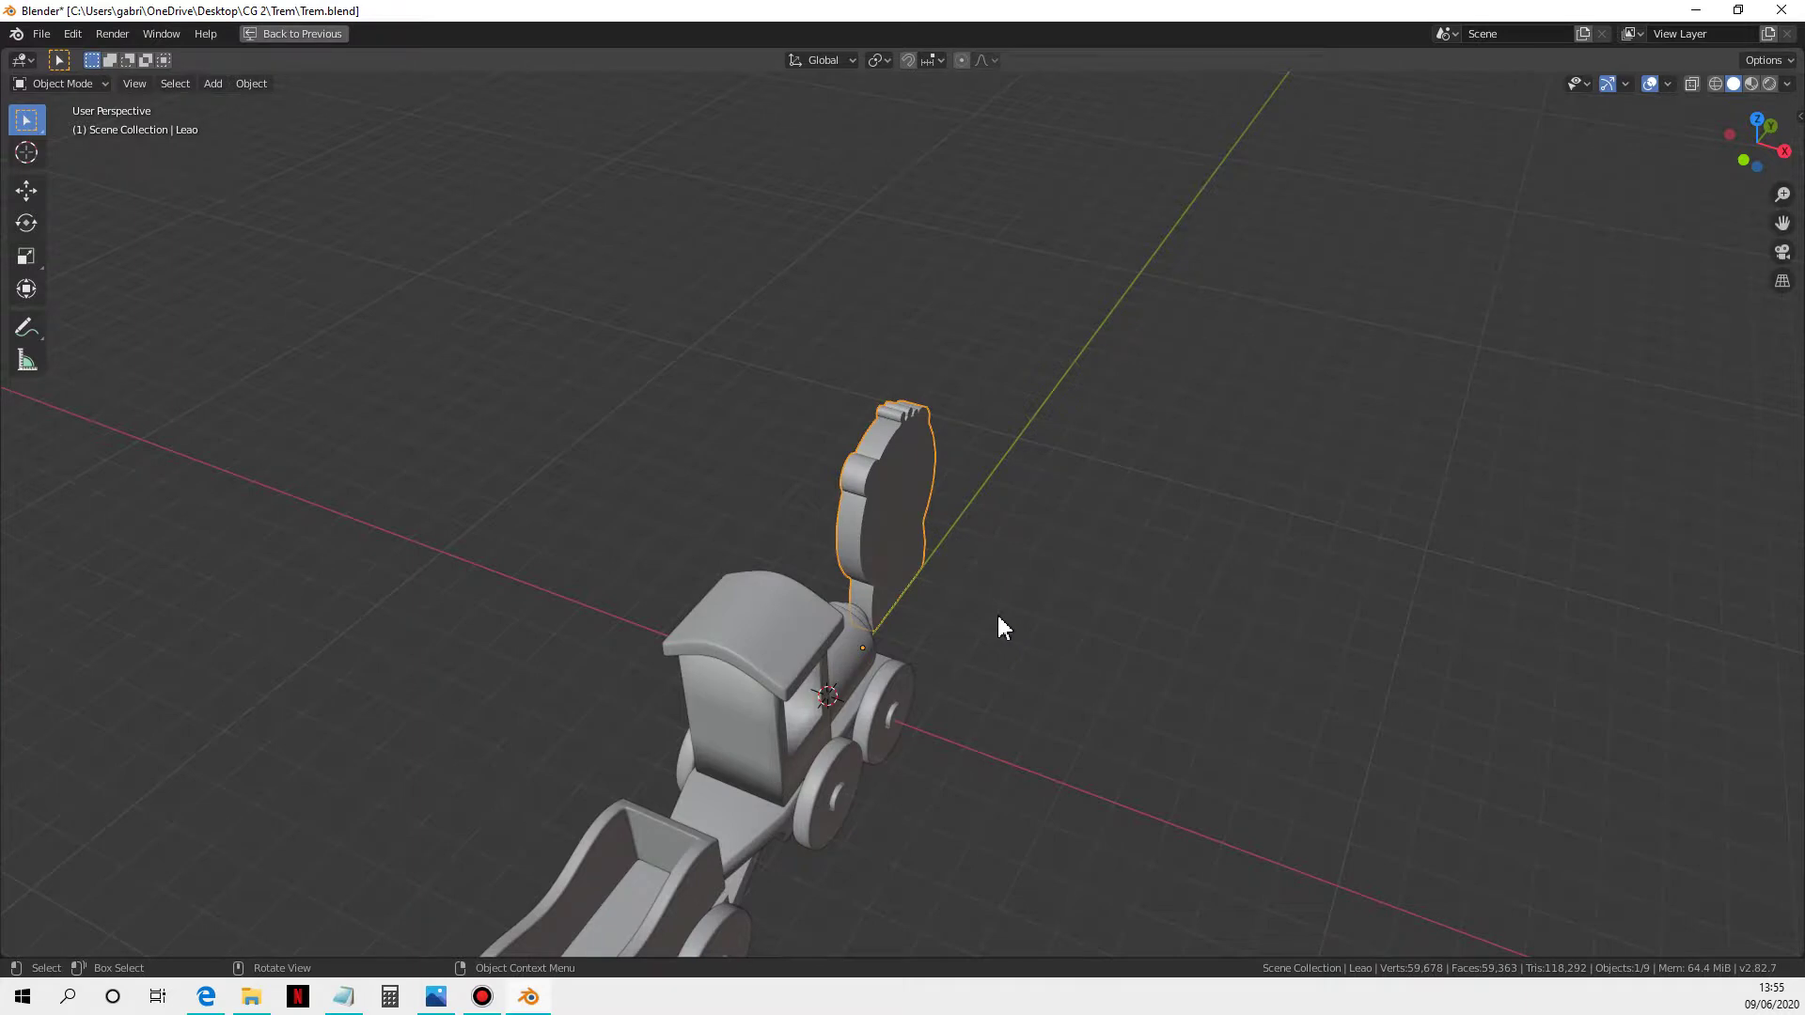
Step: In top view, move the lion onto the wagon's bed, about 0.194 m in X and -10.3 m in Y
key(KP_3)
key(KP_7)
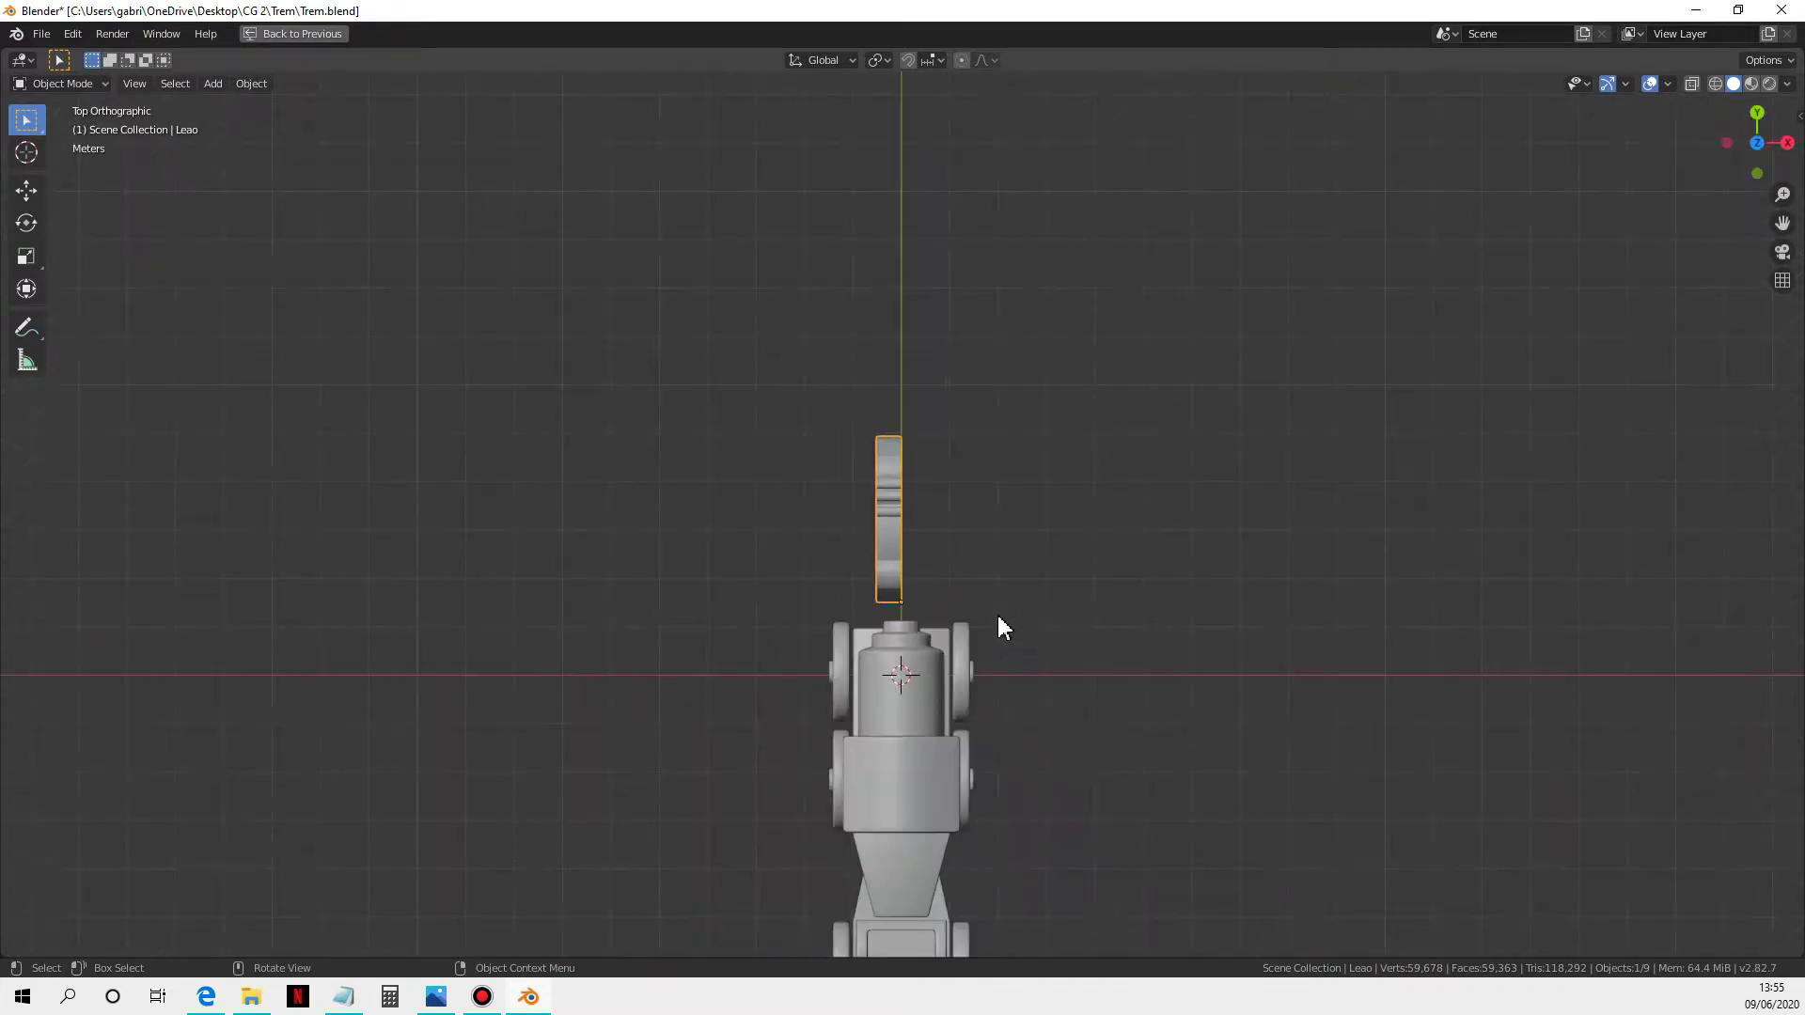
key(g)
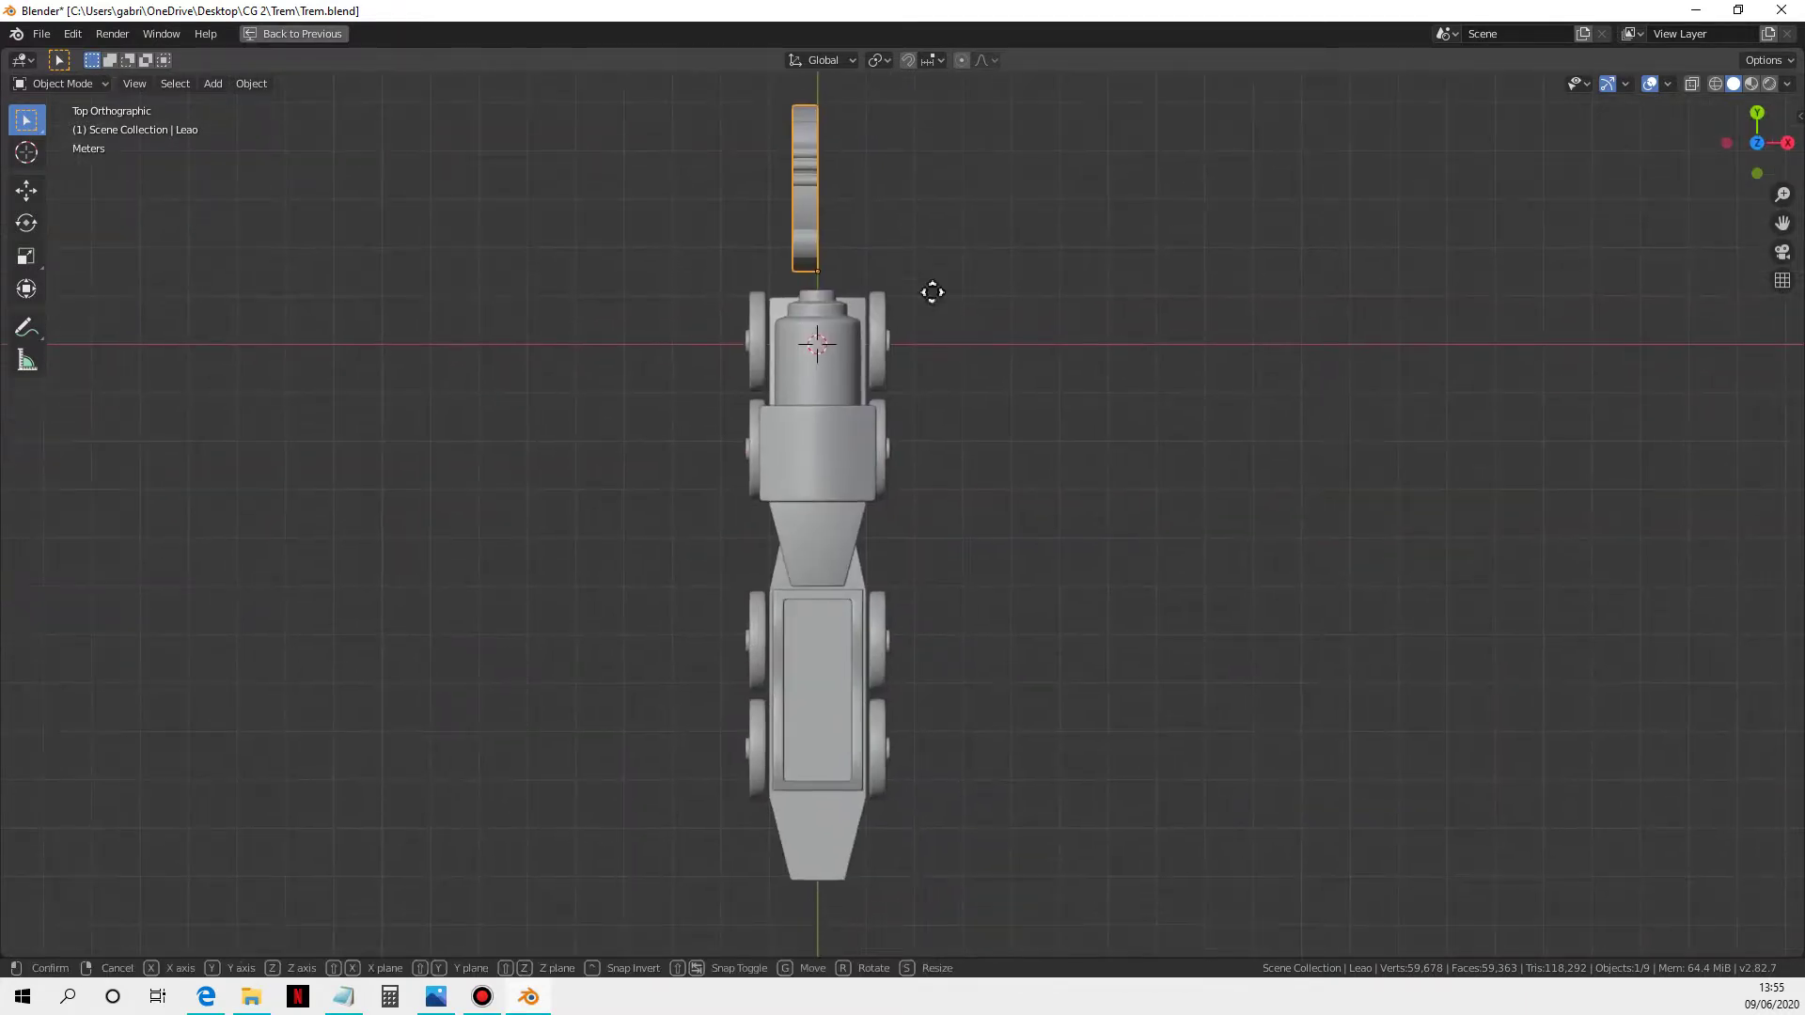
click(1004, 783)
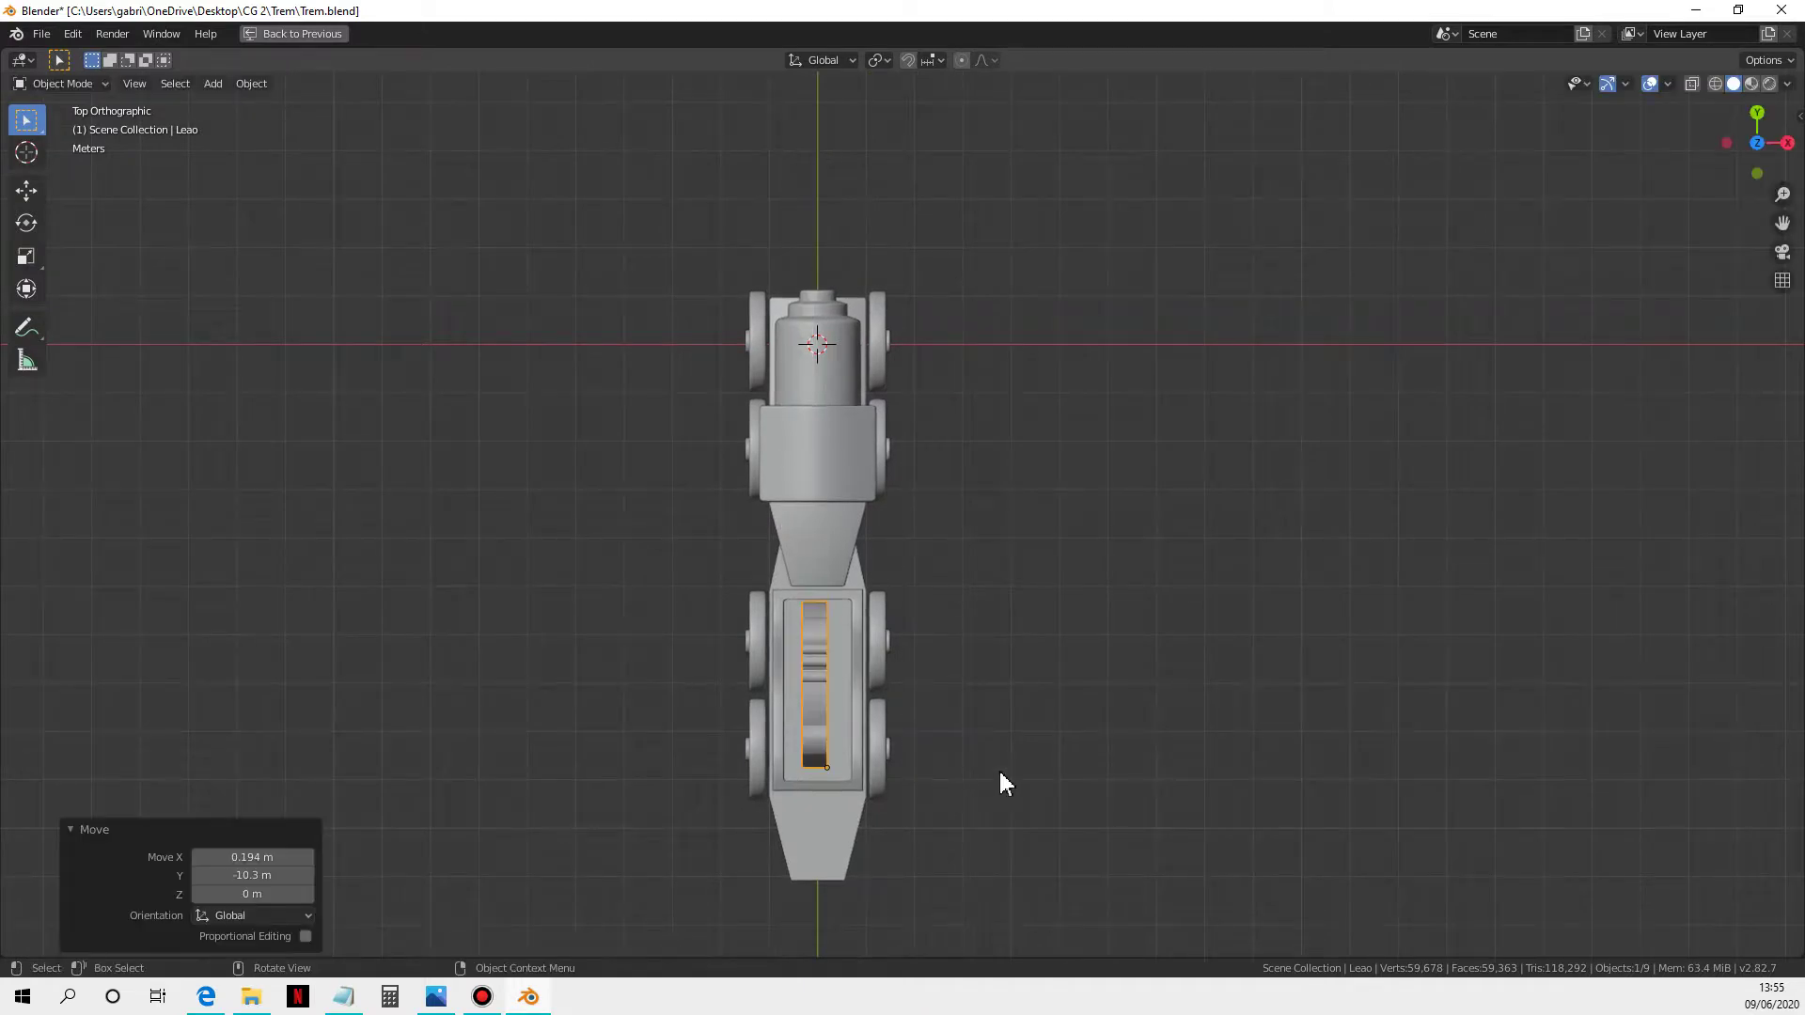
Step: In right view, raise the lion about 1.07 m along Z above the wagon floor
key(KP_3)
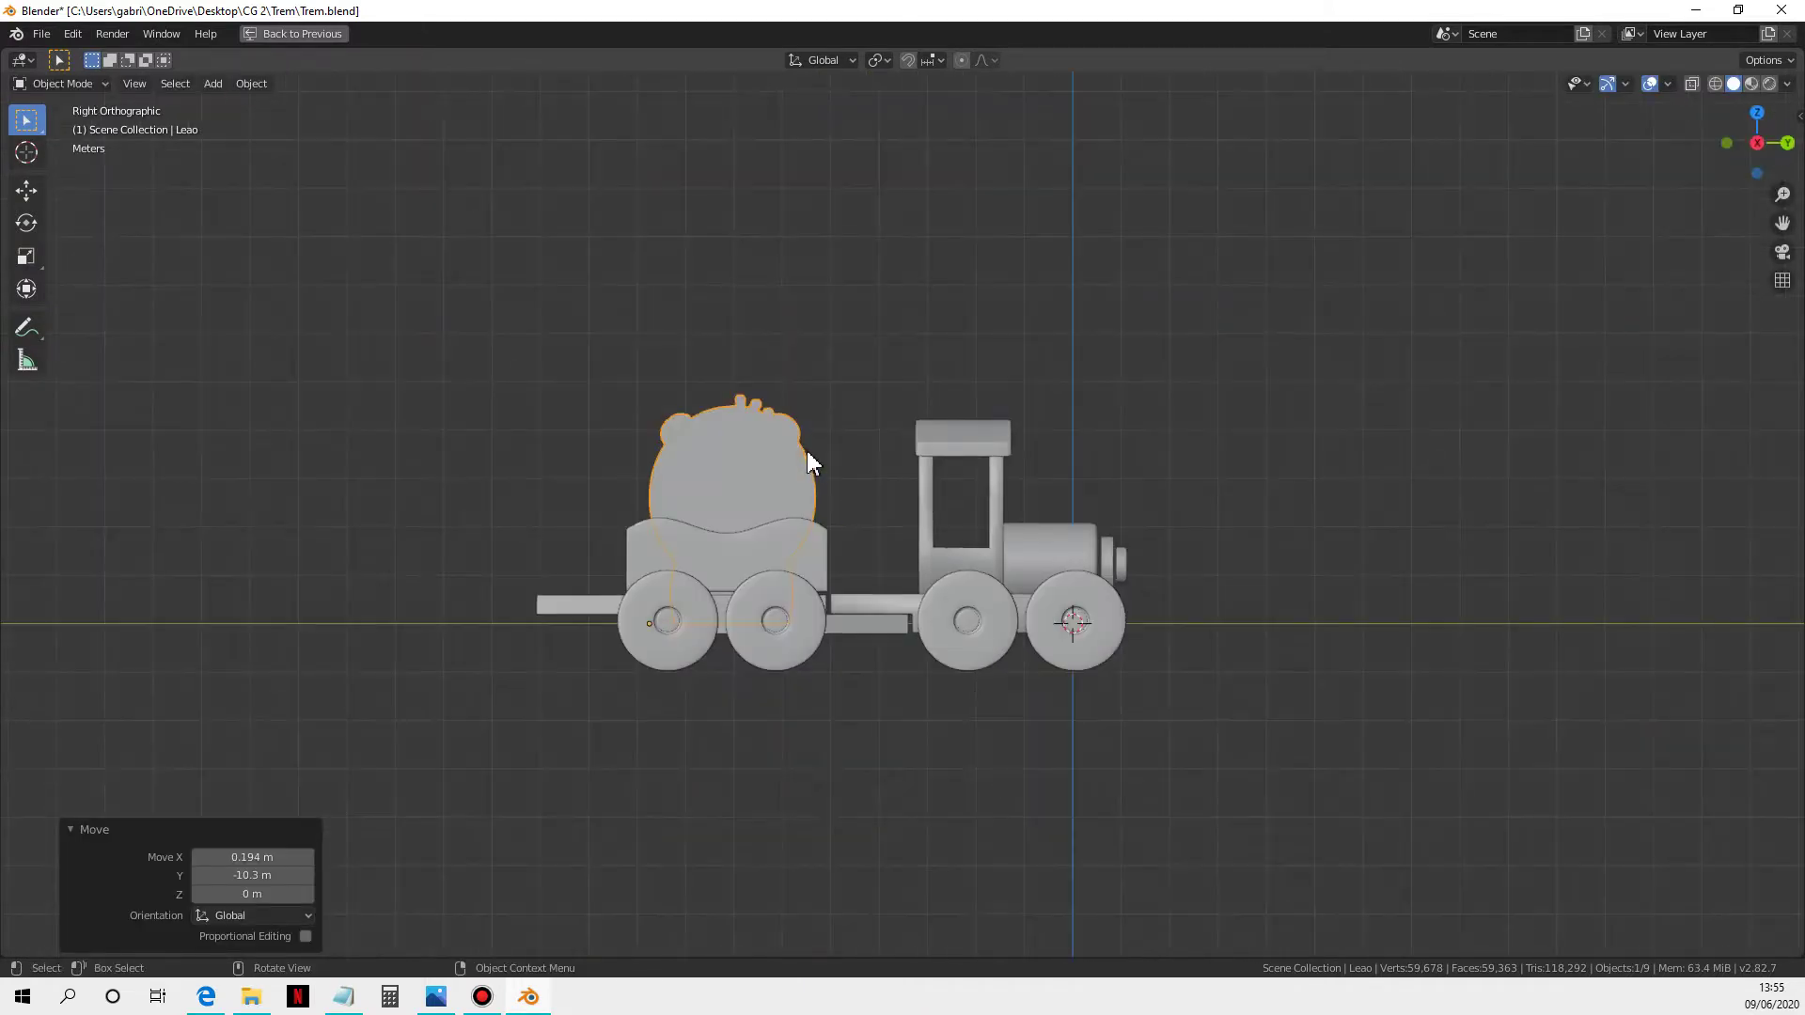
key(g)
key(z)
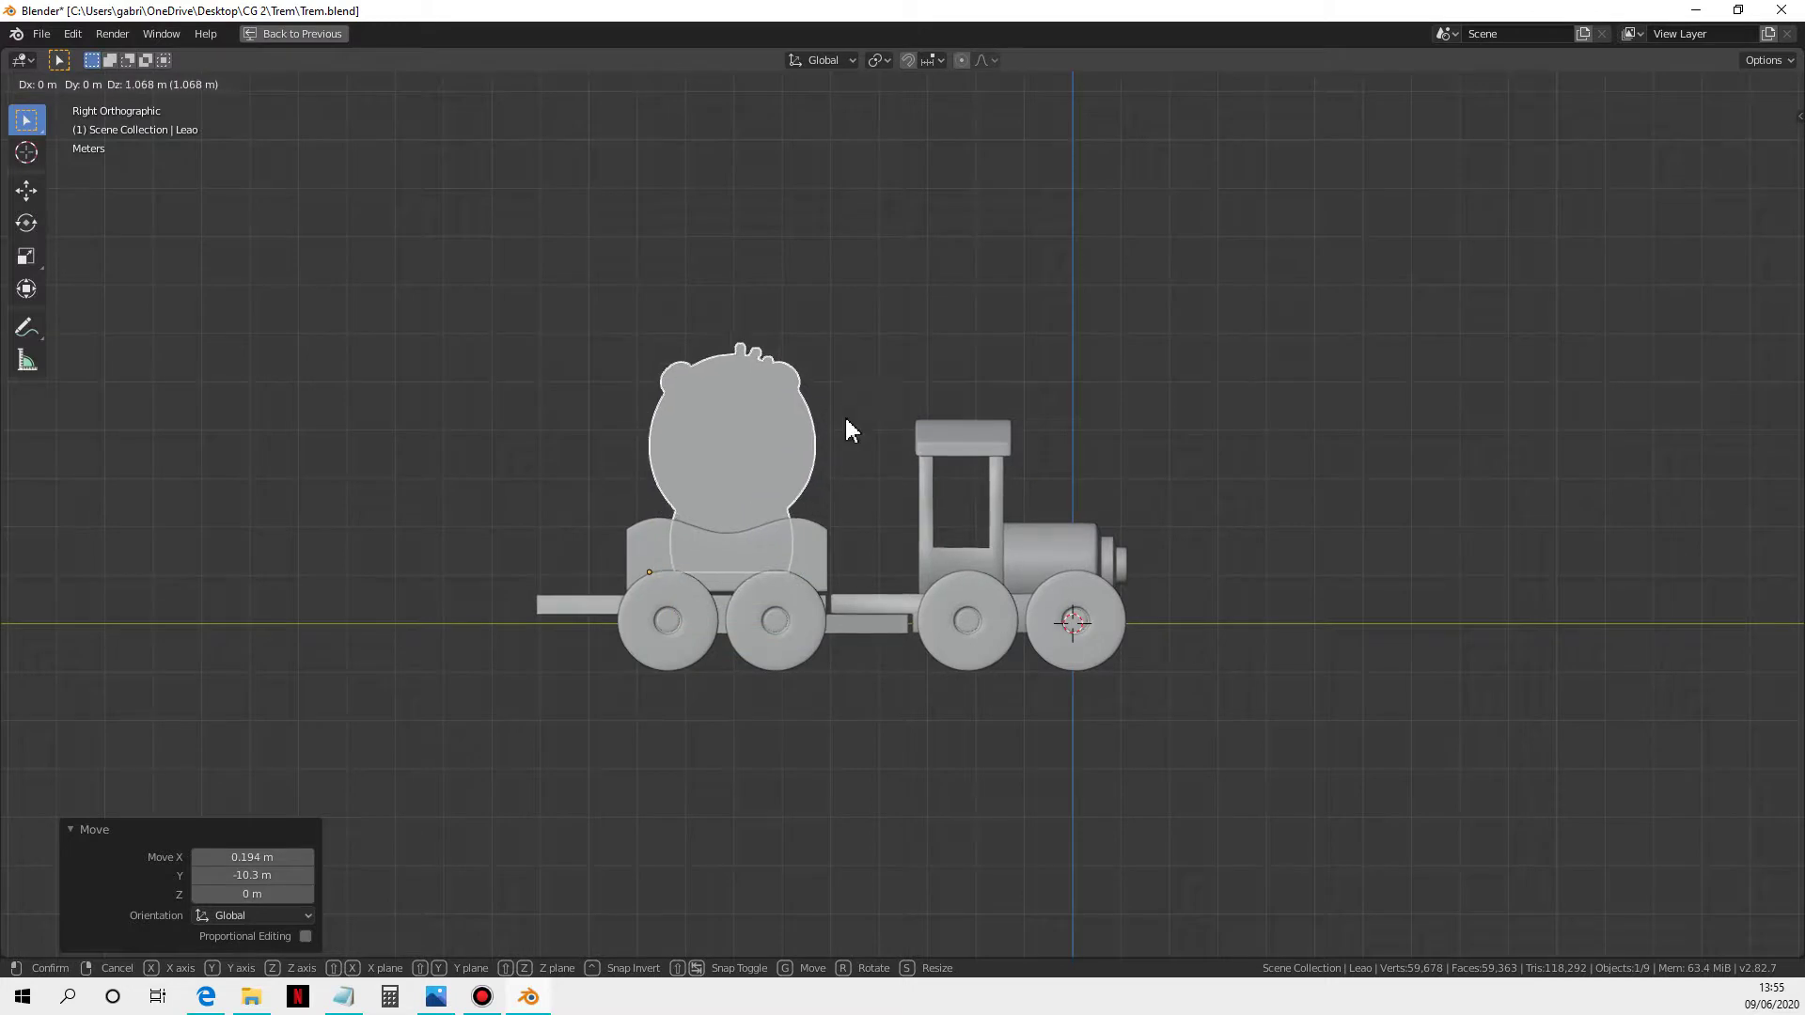
click(846, 414)
Step: Scale the lion by about 0.806 and again by about 0.901, repositioning it over the wagon's middle after each scaling
key(s)
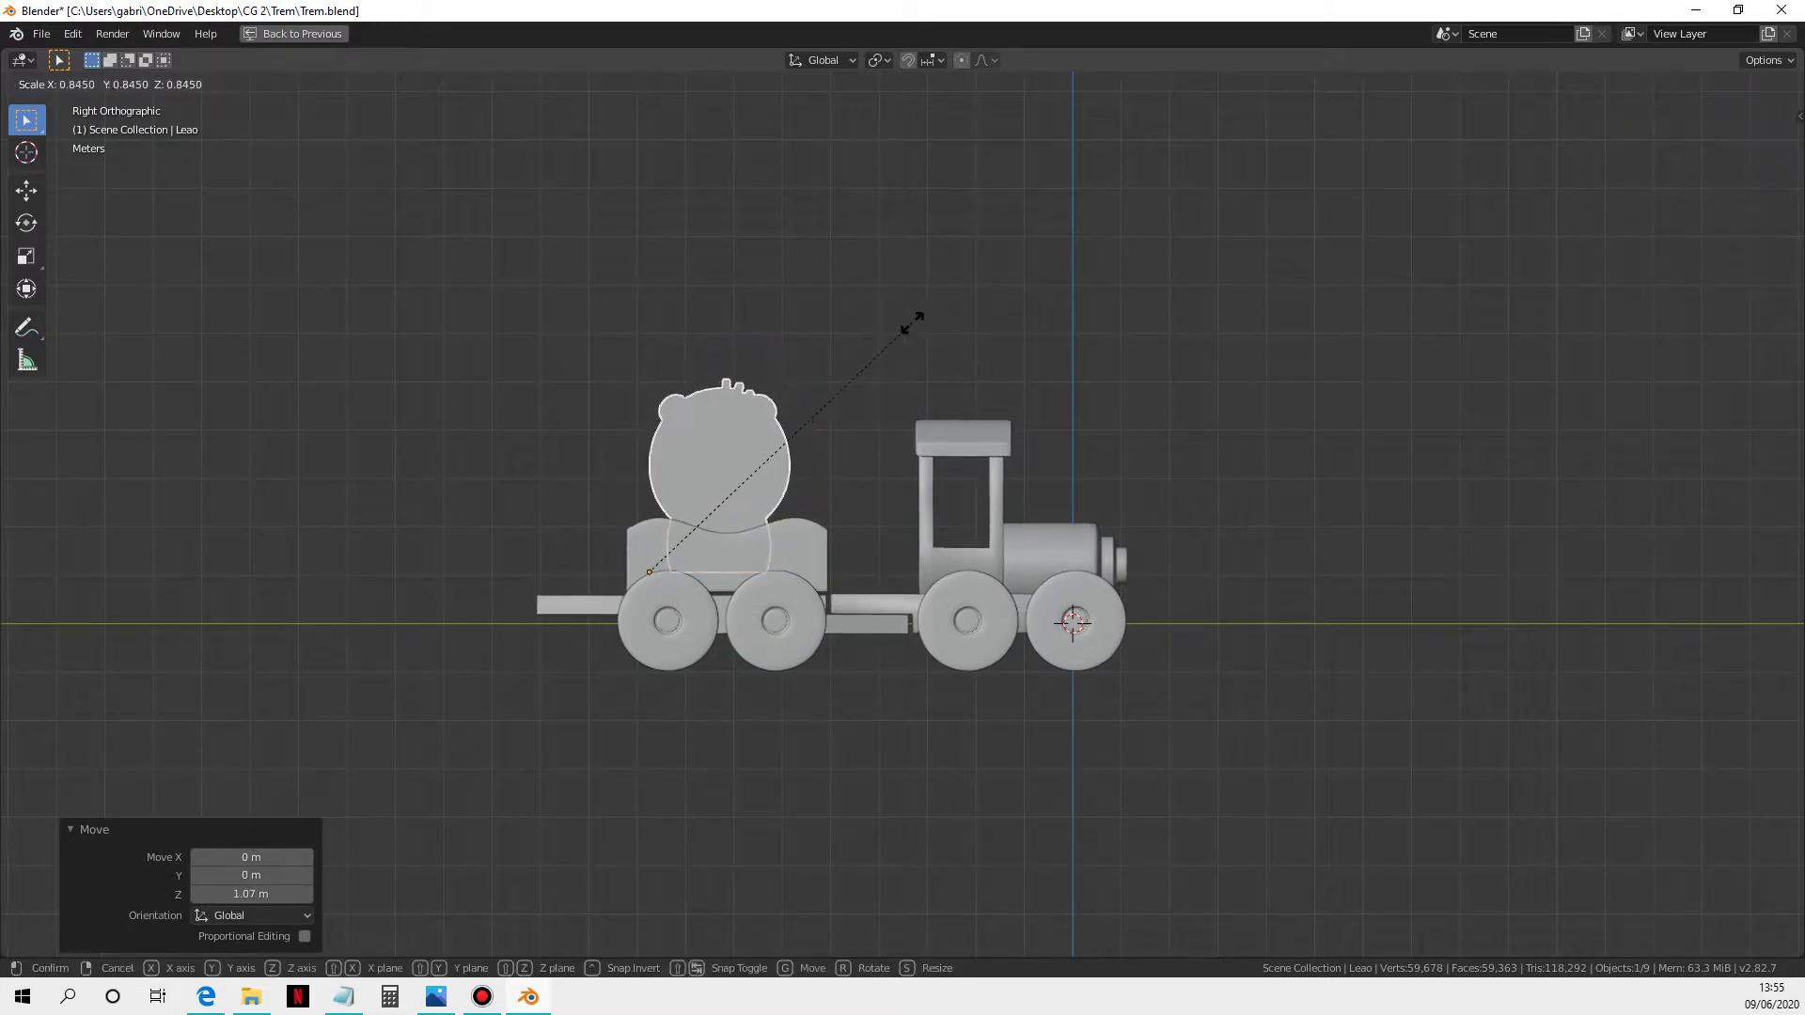
click(866, 399)
key(g)
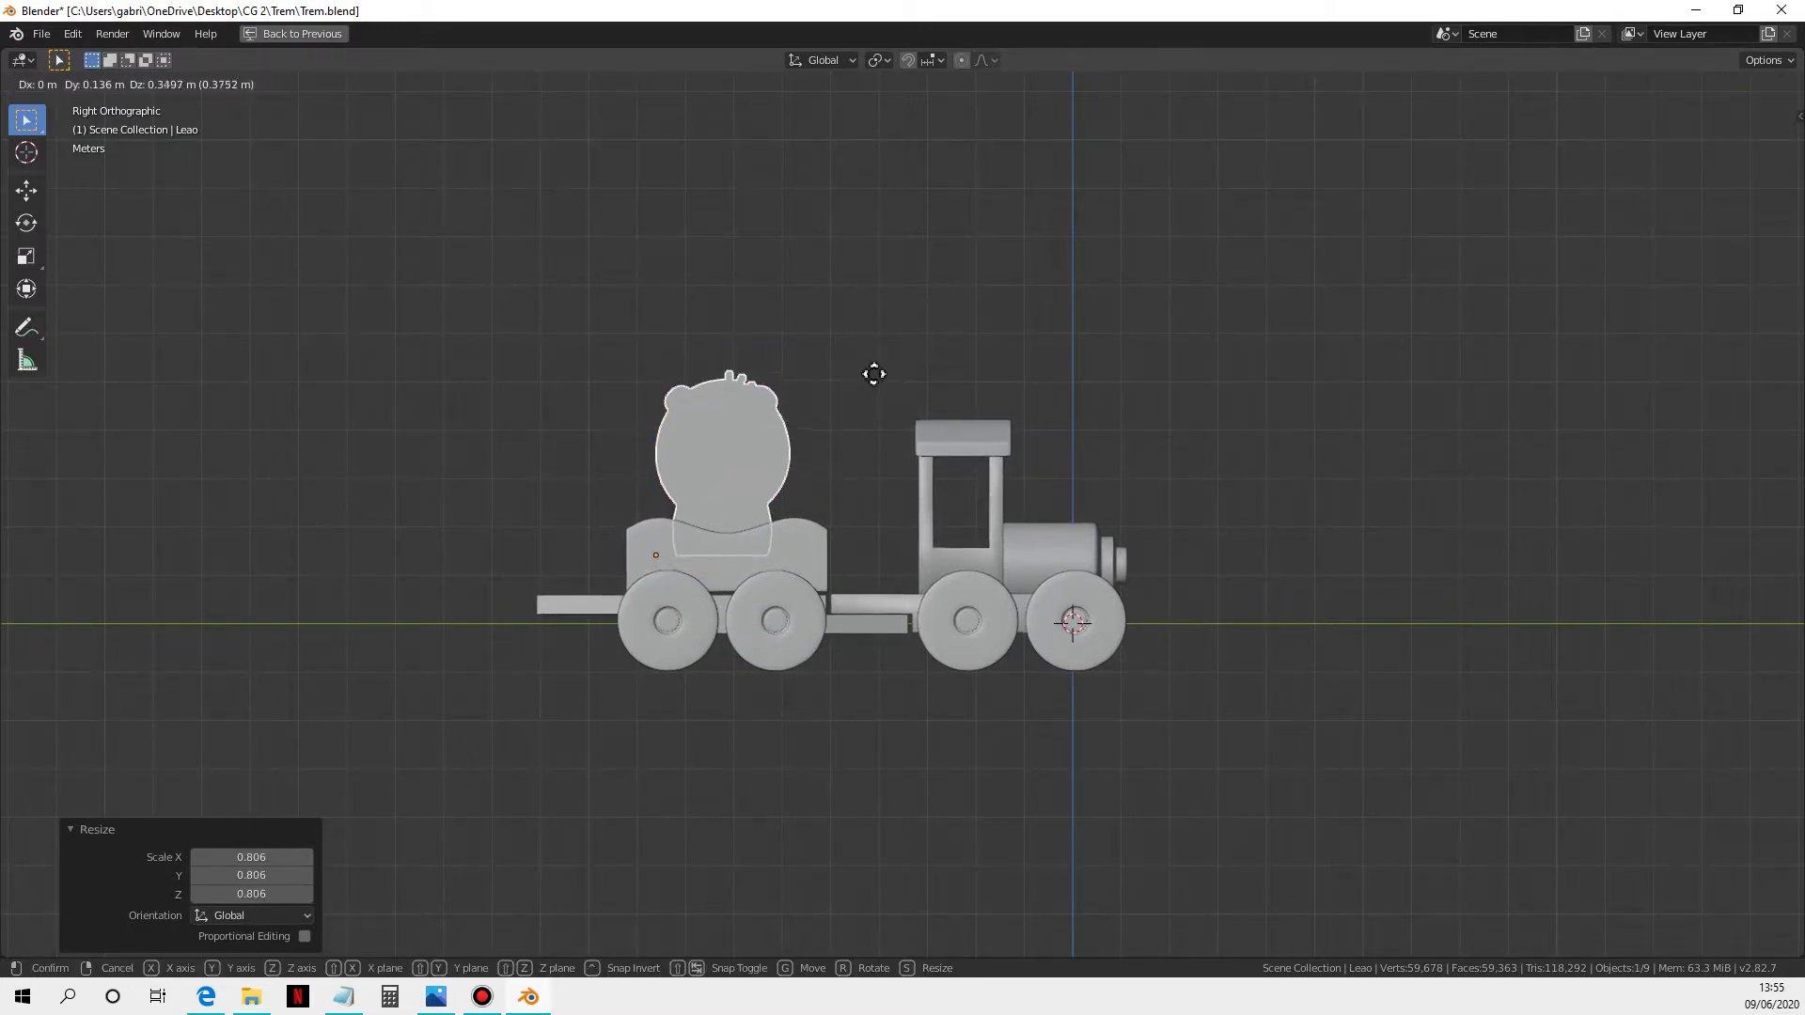
key(Escape)
key(s)
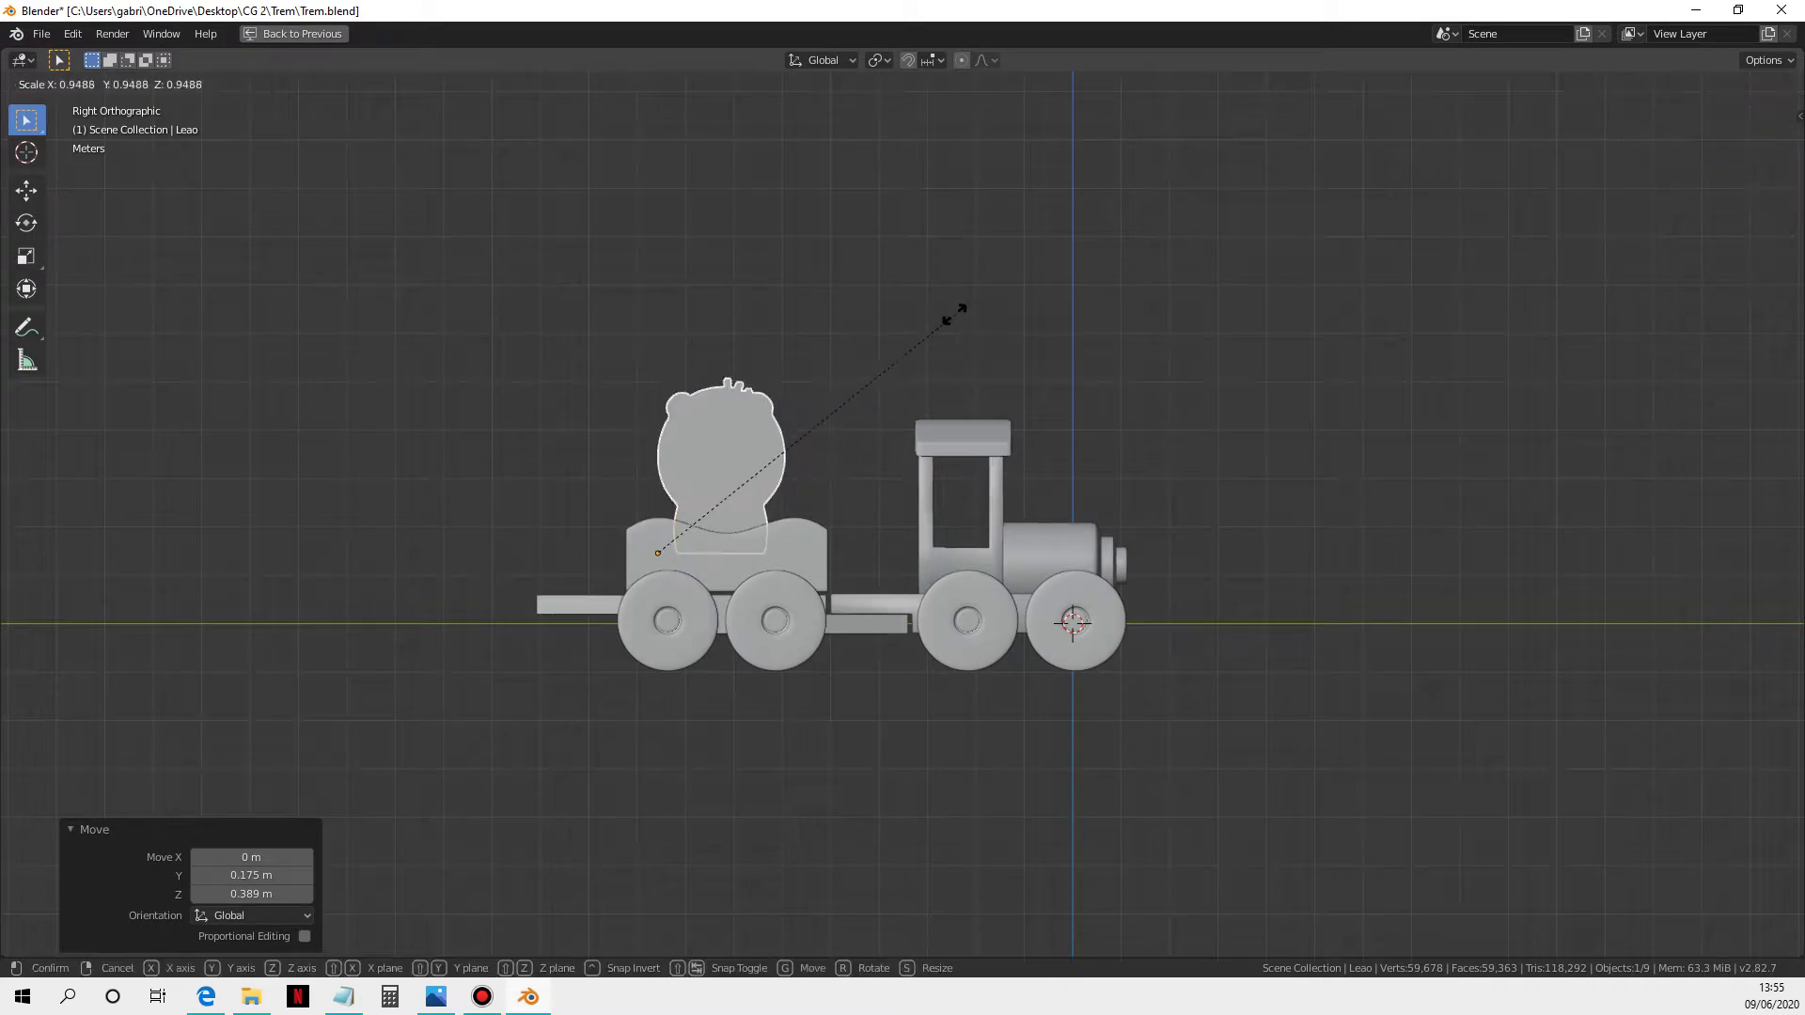
click(939, 325)
key(g)
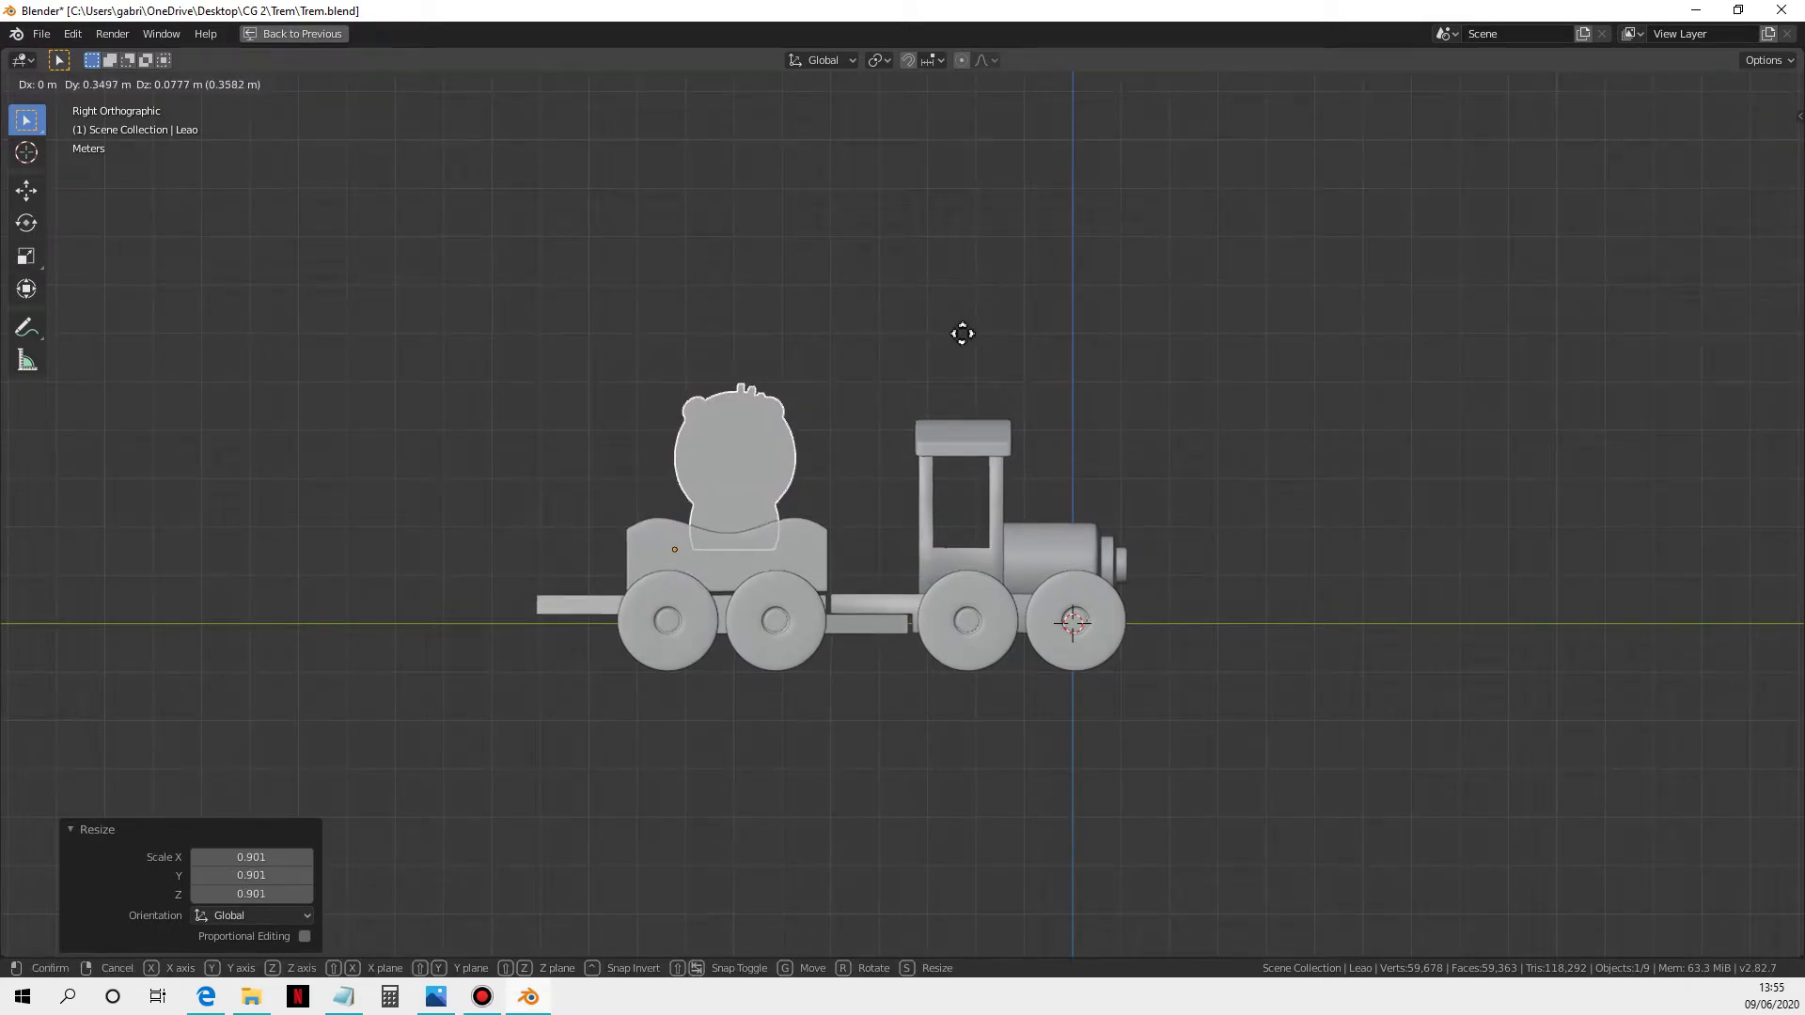
click(892, 387)
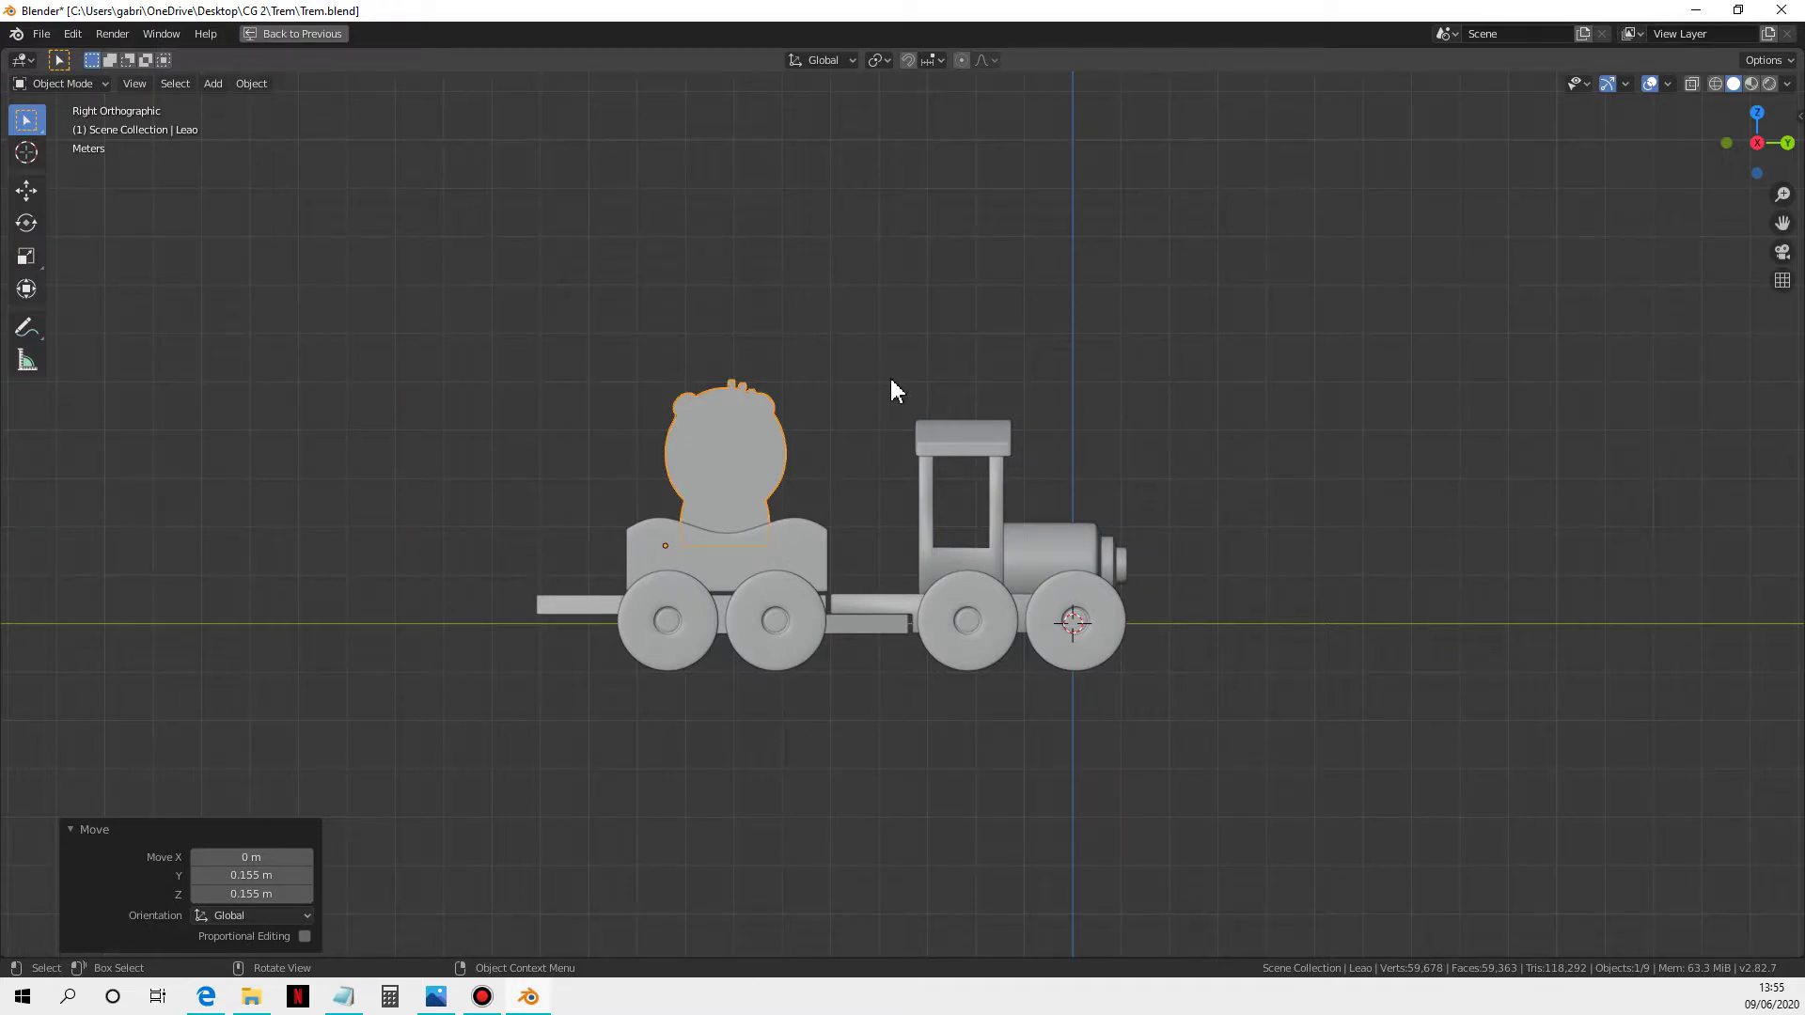
Step: Apply all transforms to the lion and show its transform values
key(ctrl+a)
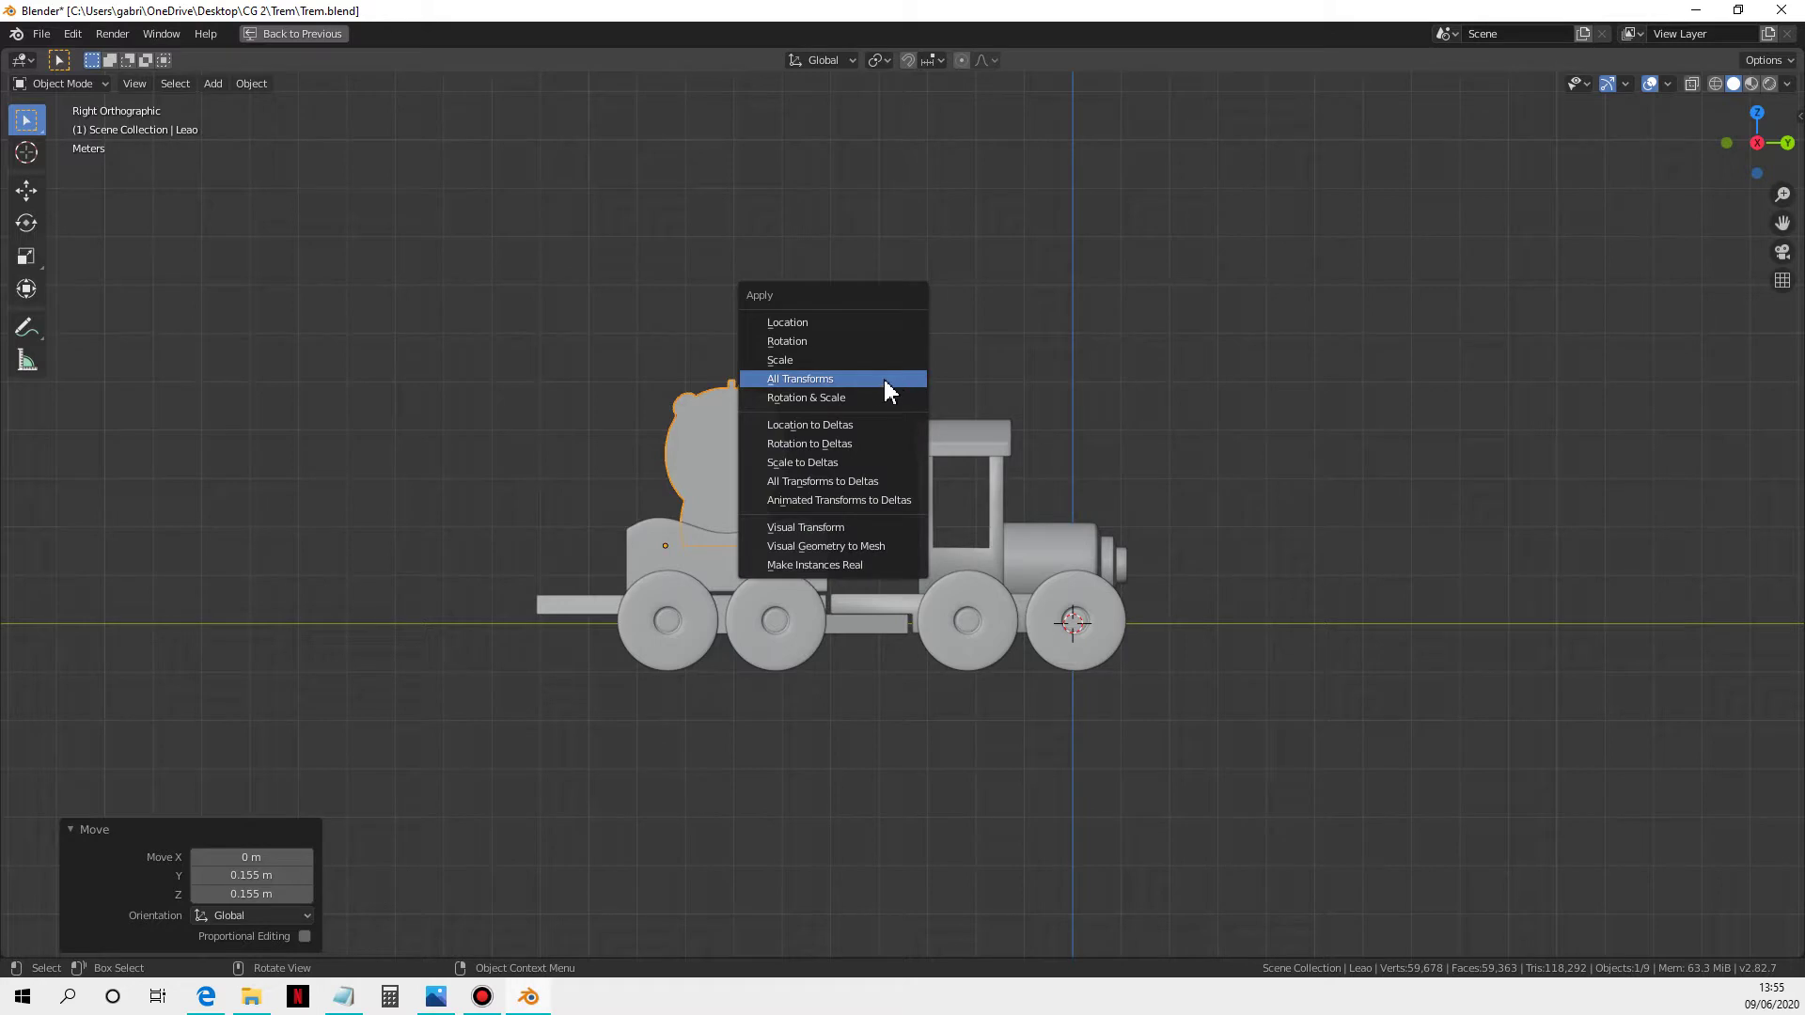
click(816, 381)
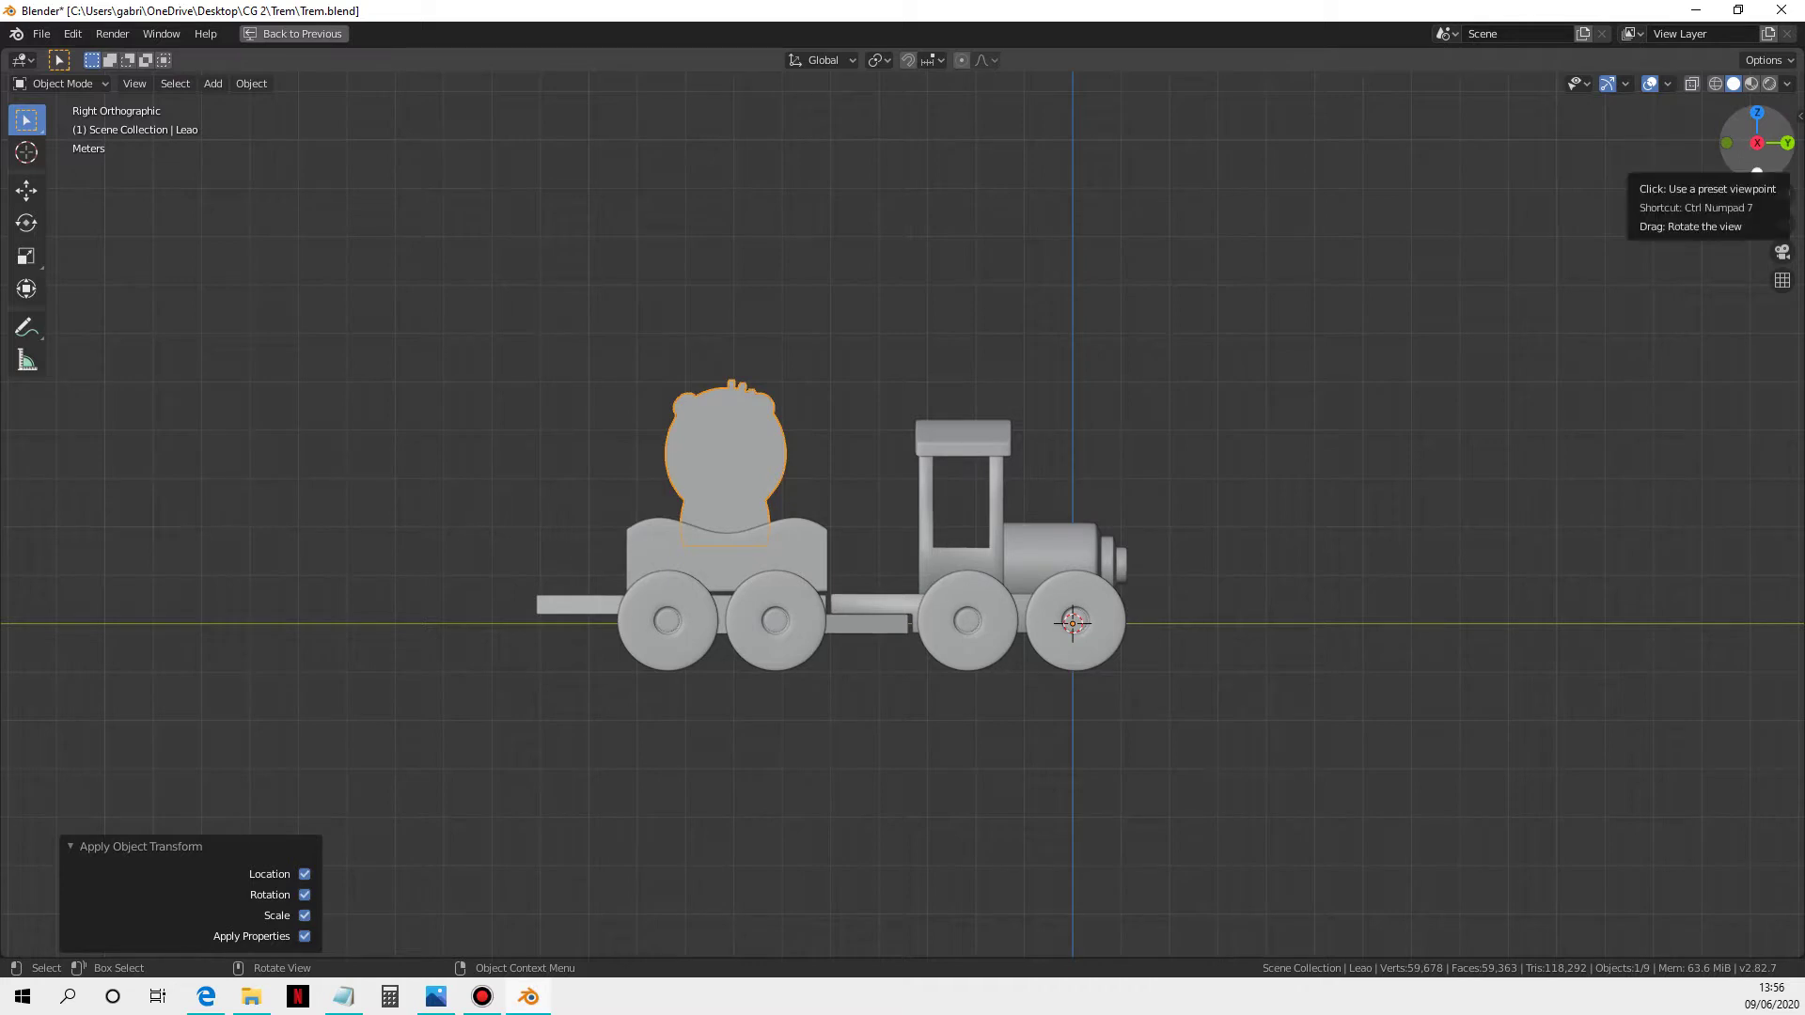
click(1794, 123)
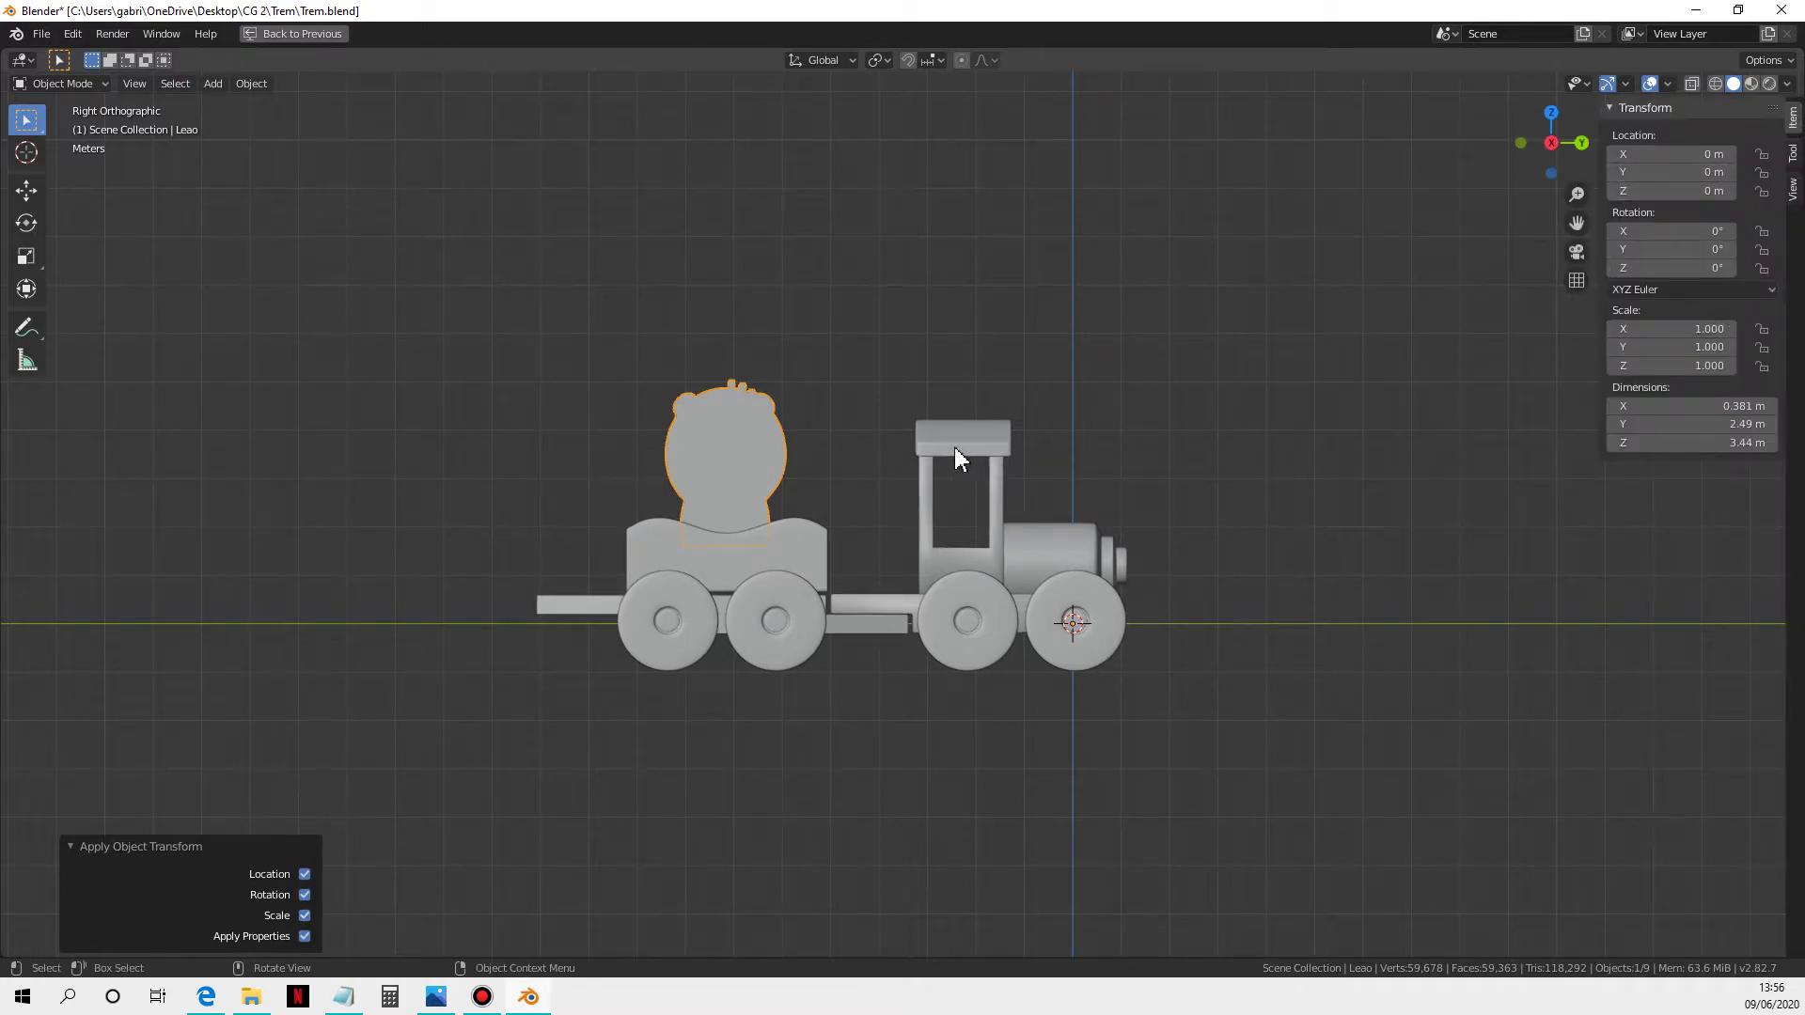
Step: Set the lion's origin to its geometry and deselect the lion
key(F3)
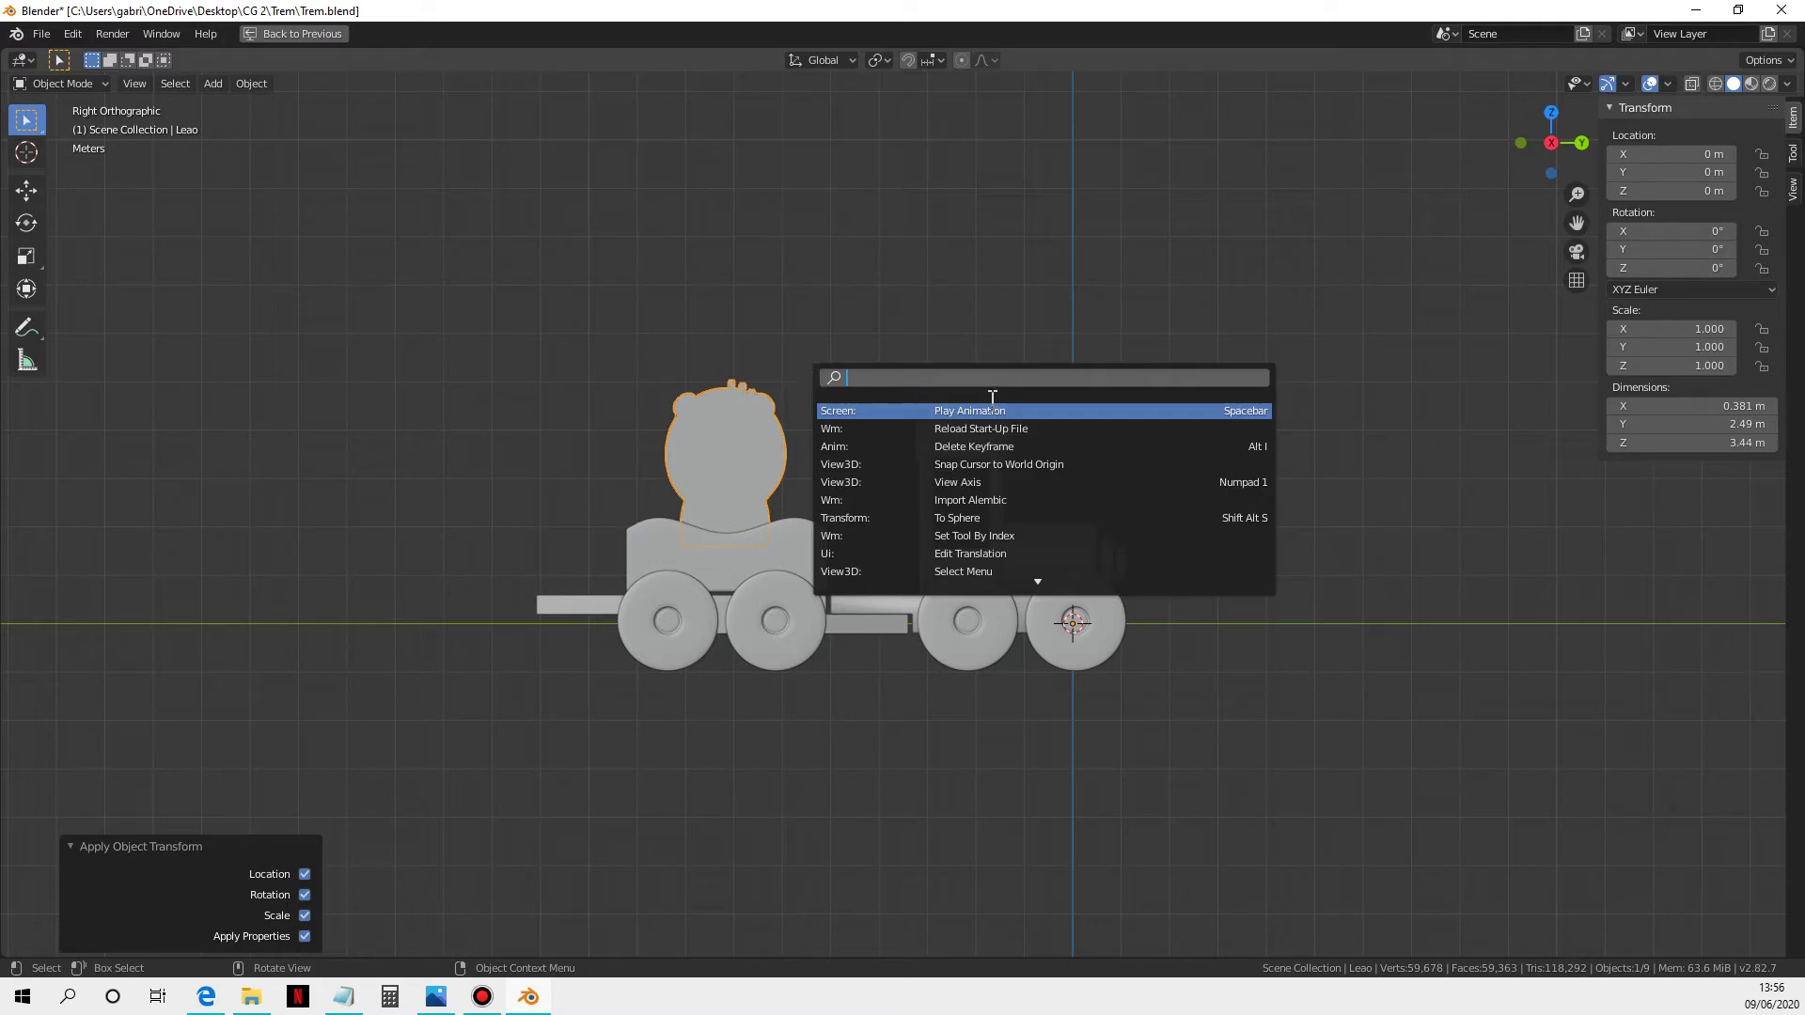
text(ori)
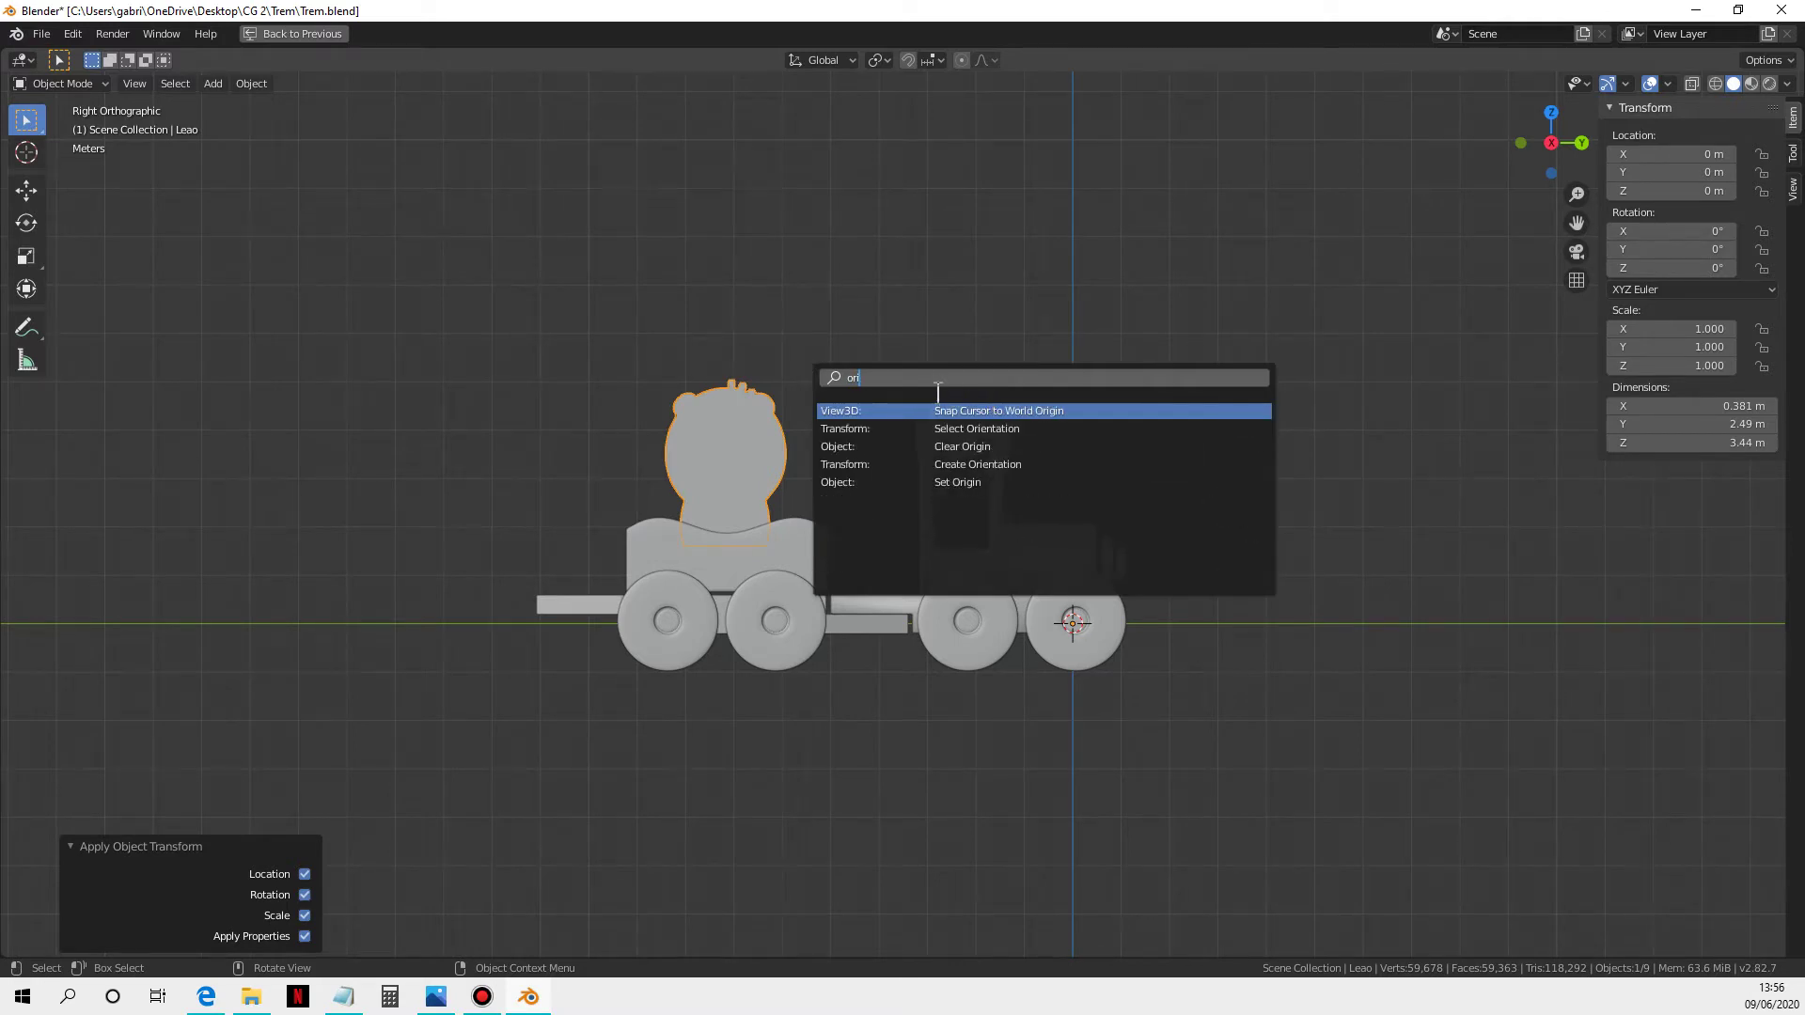
click(957, 482)
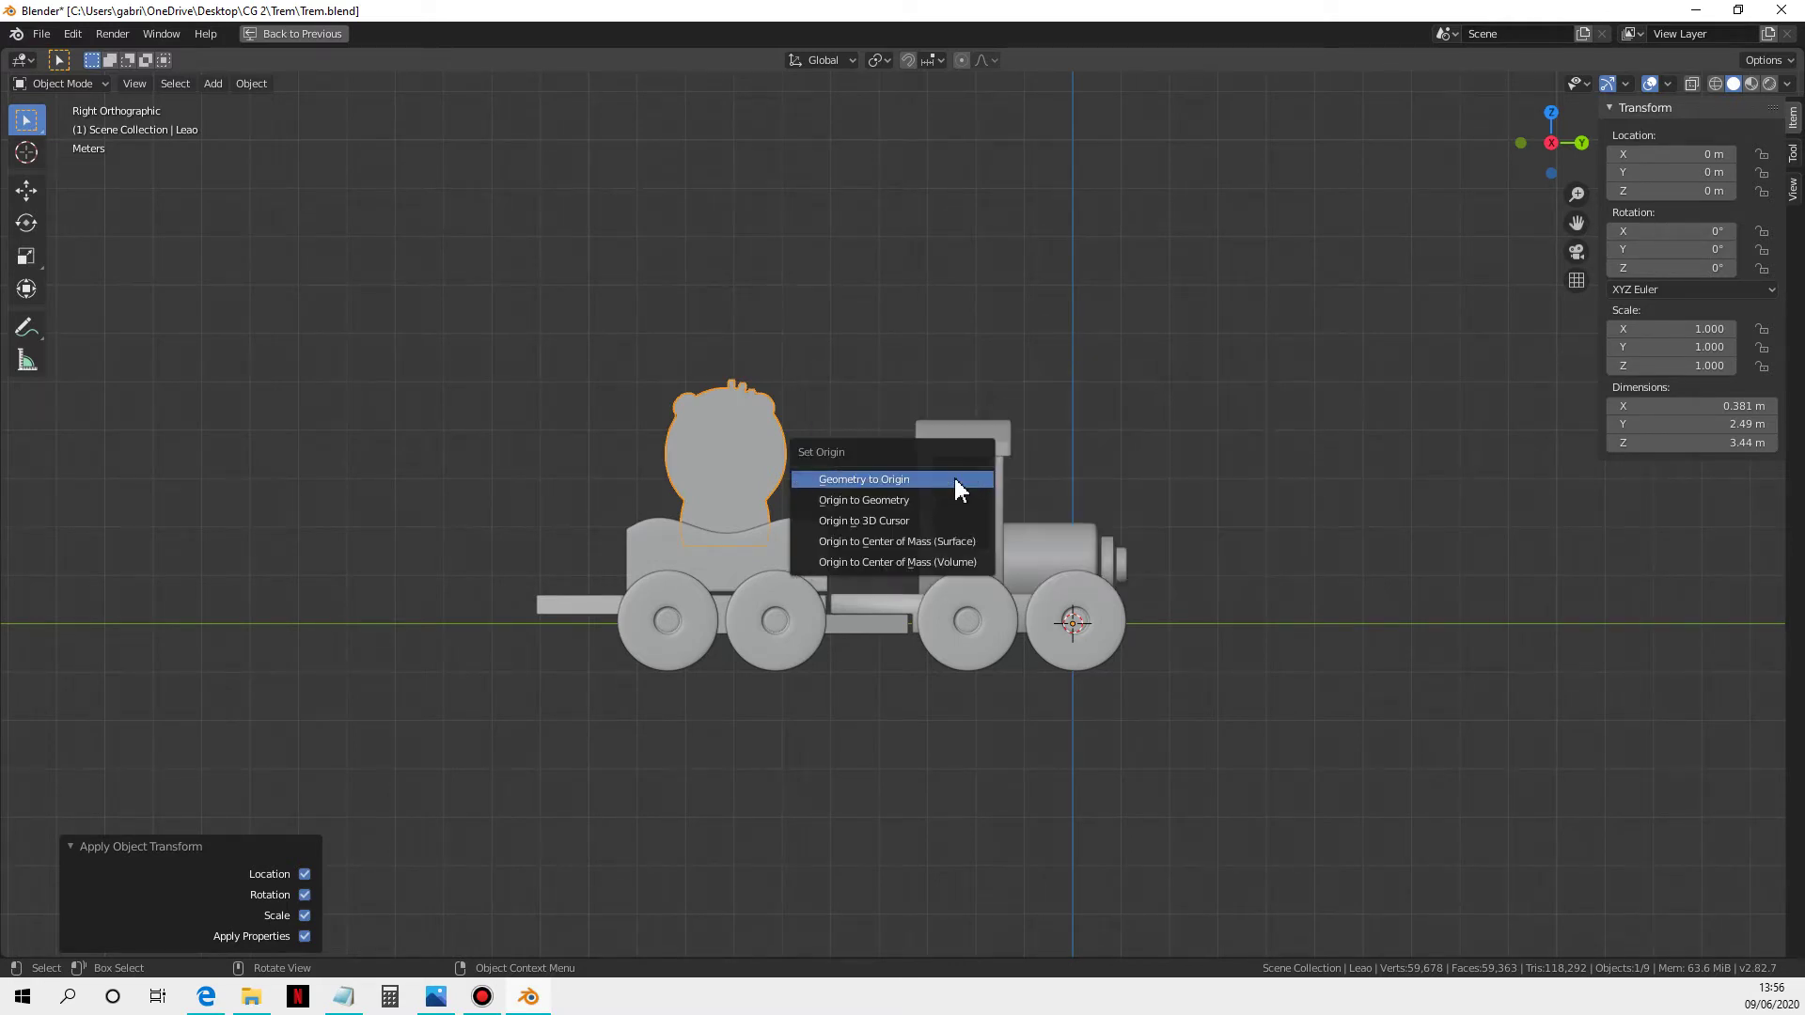
click(848, 500)
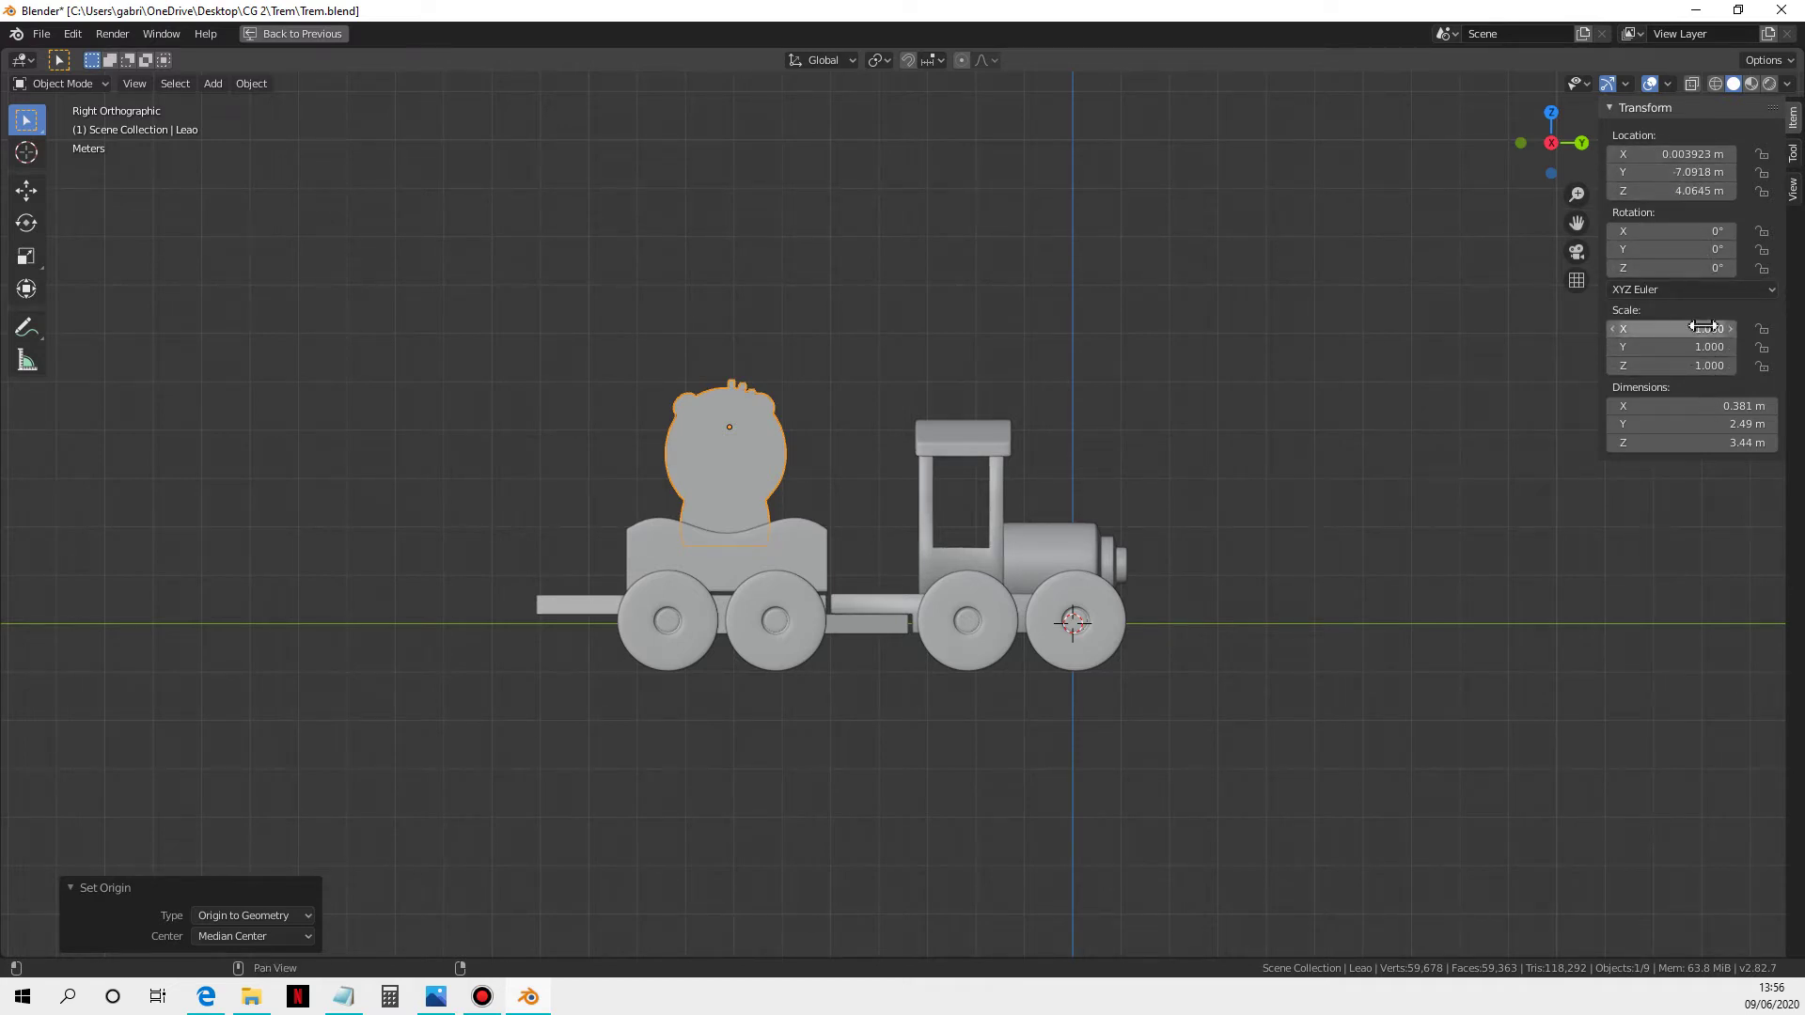
click(1210, 283)
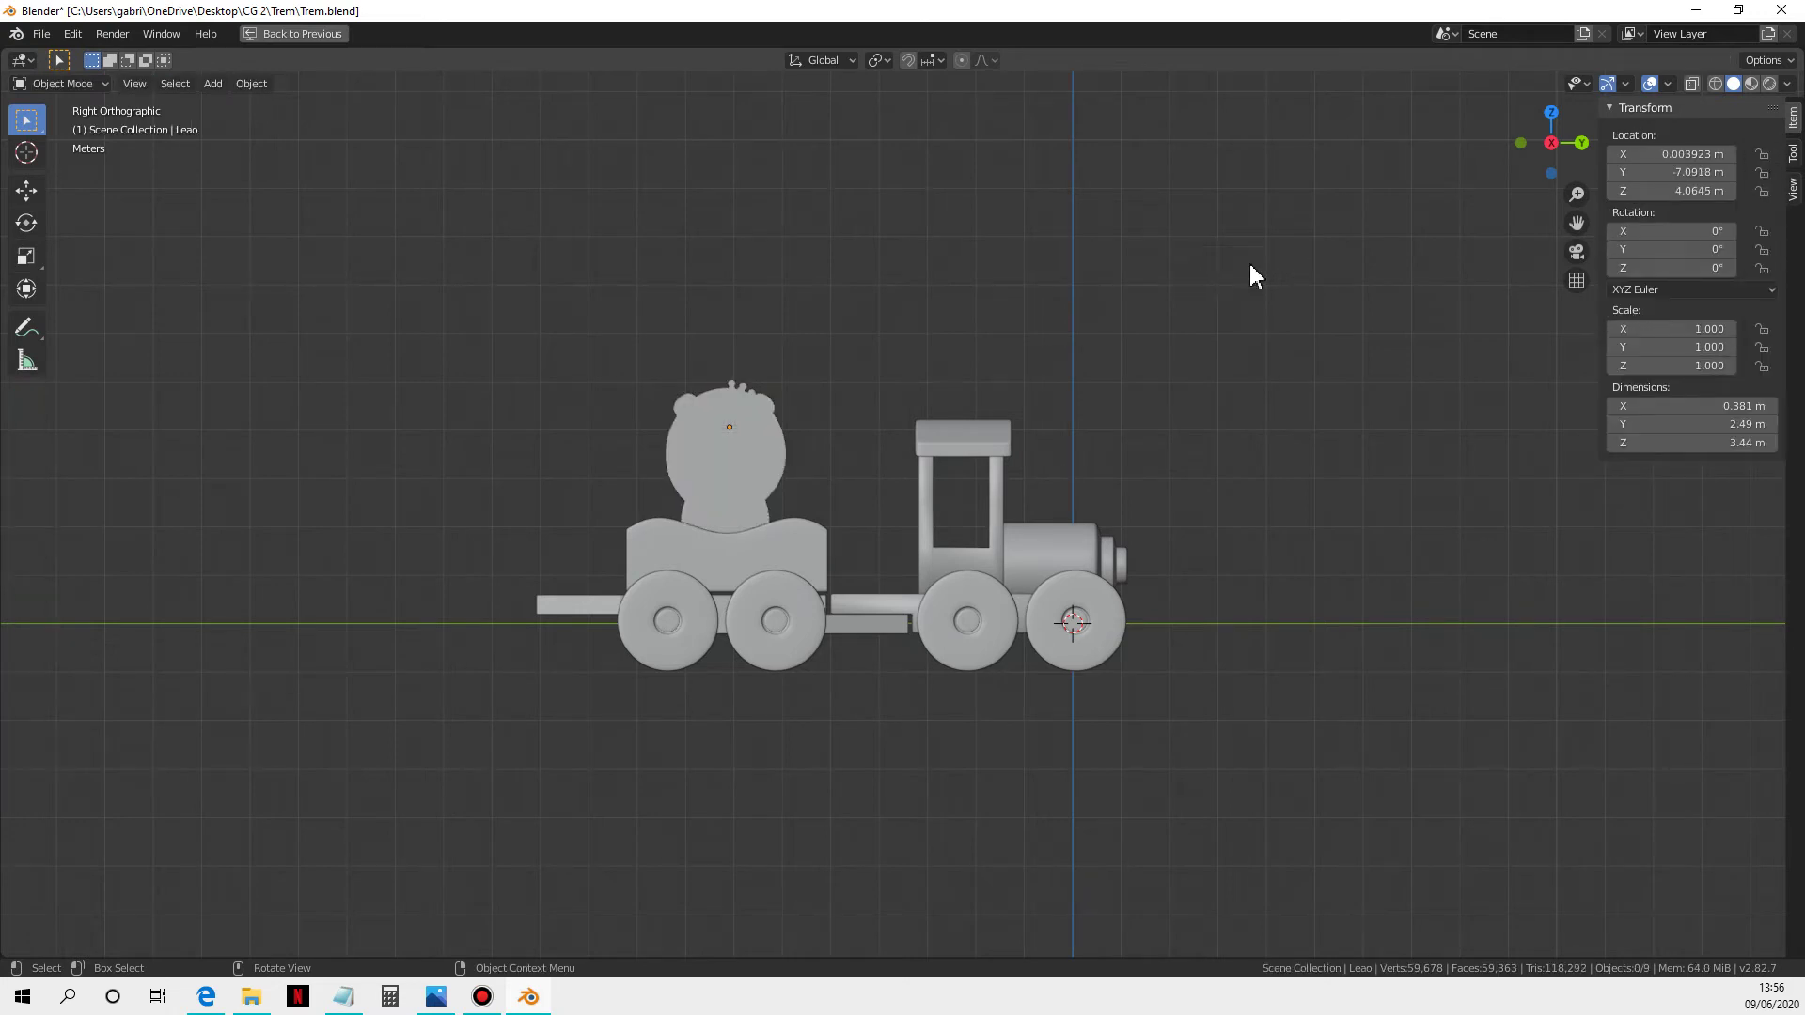
Step: Restore the multi-view layout from the maximized side view and save the Trem.blend file
key(ctrl+space)
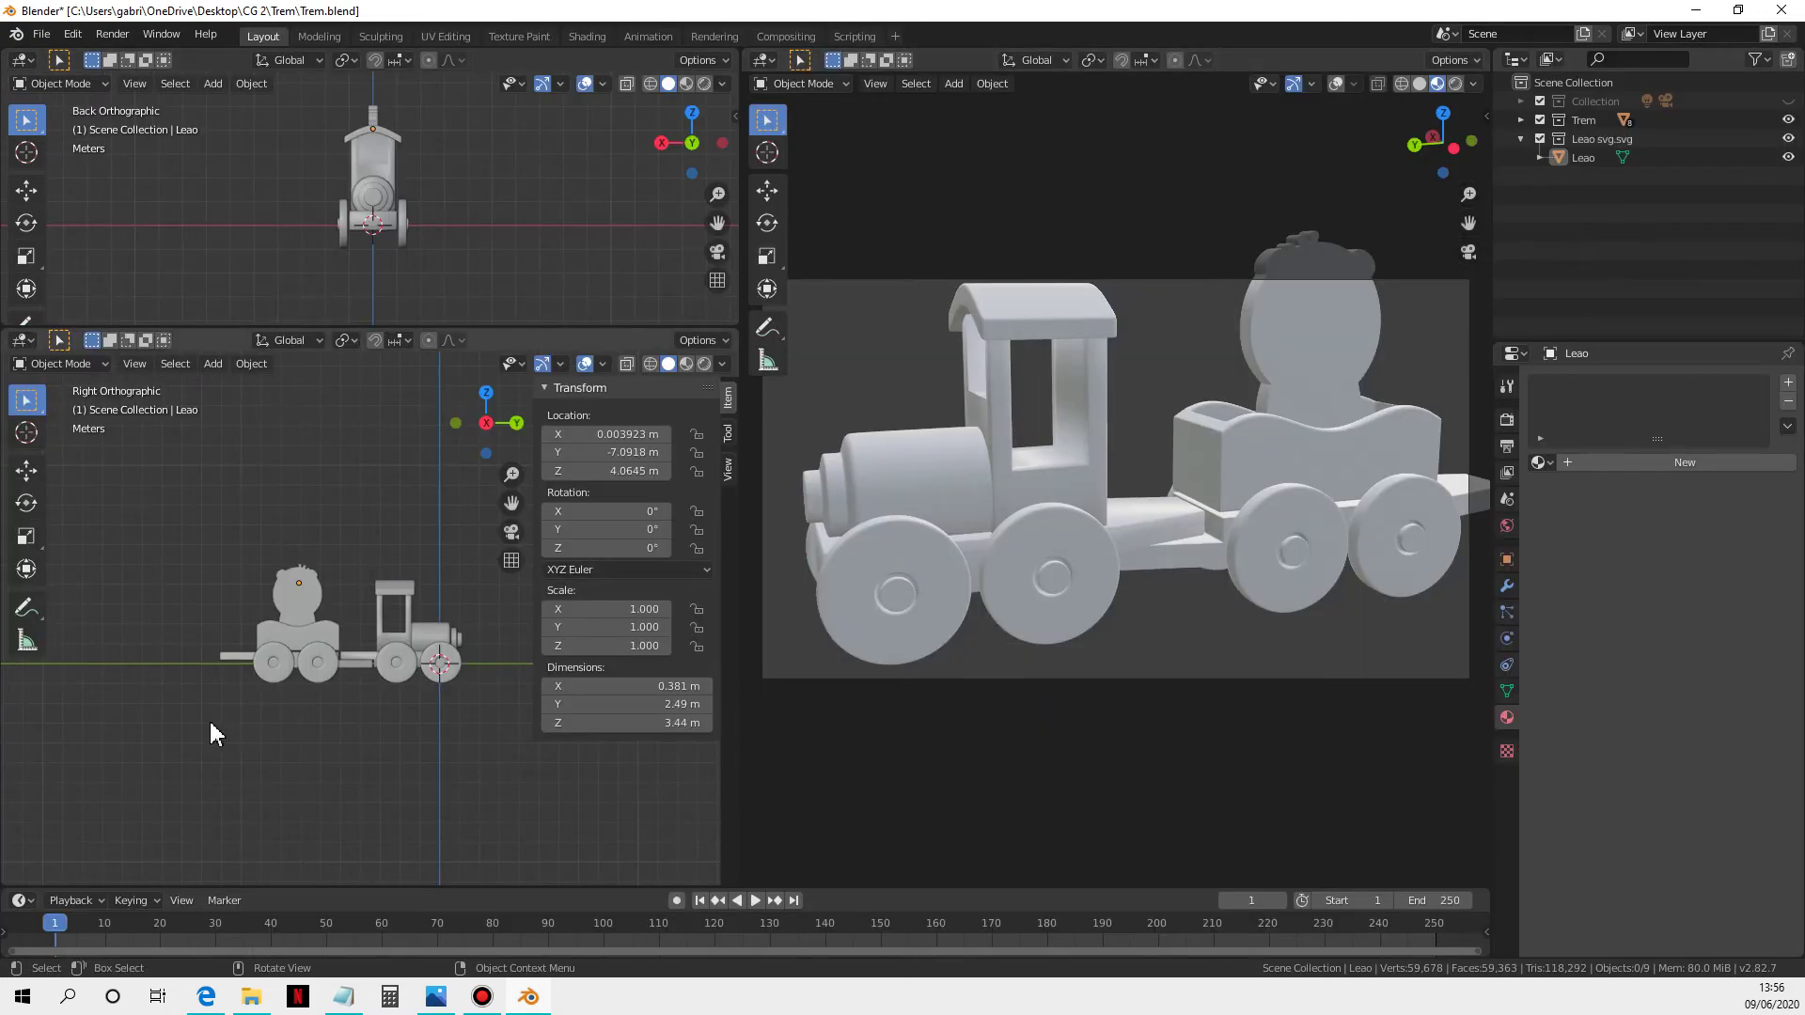
scroll(464, 696, down, 1)
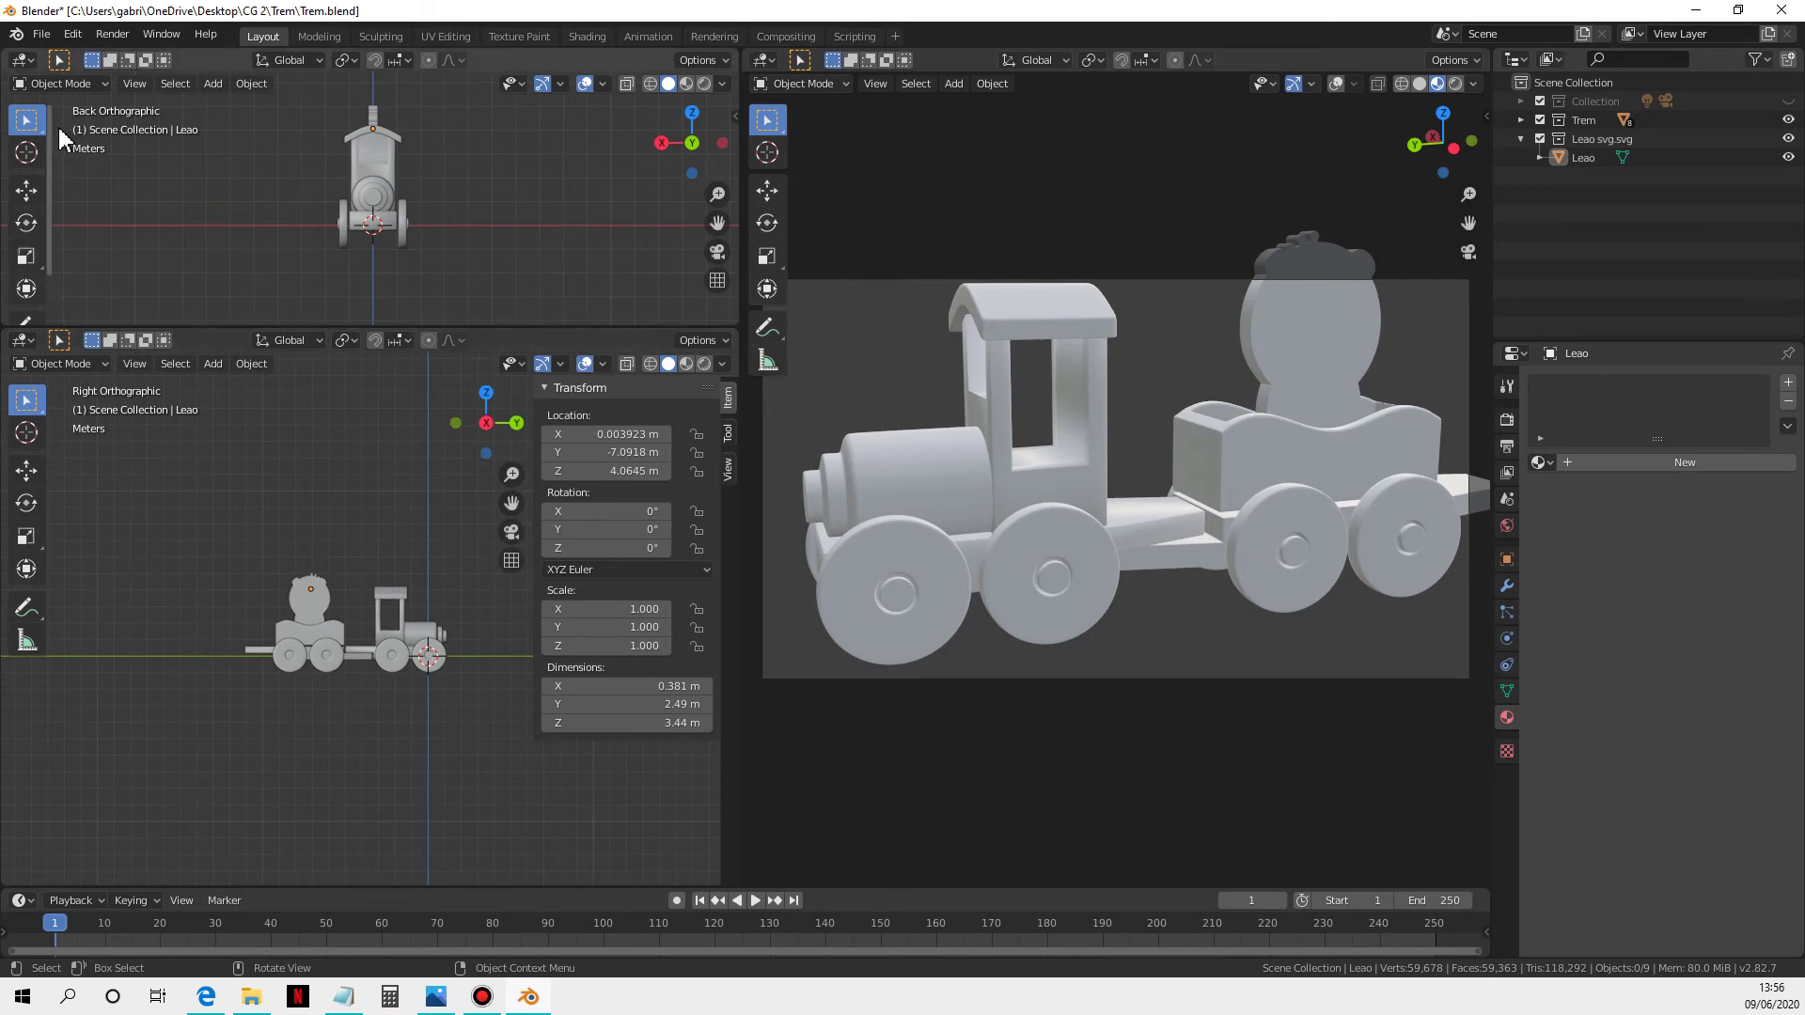
click(41, 34)
click(98, 158)
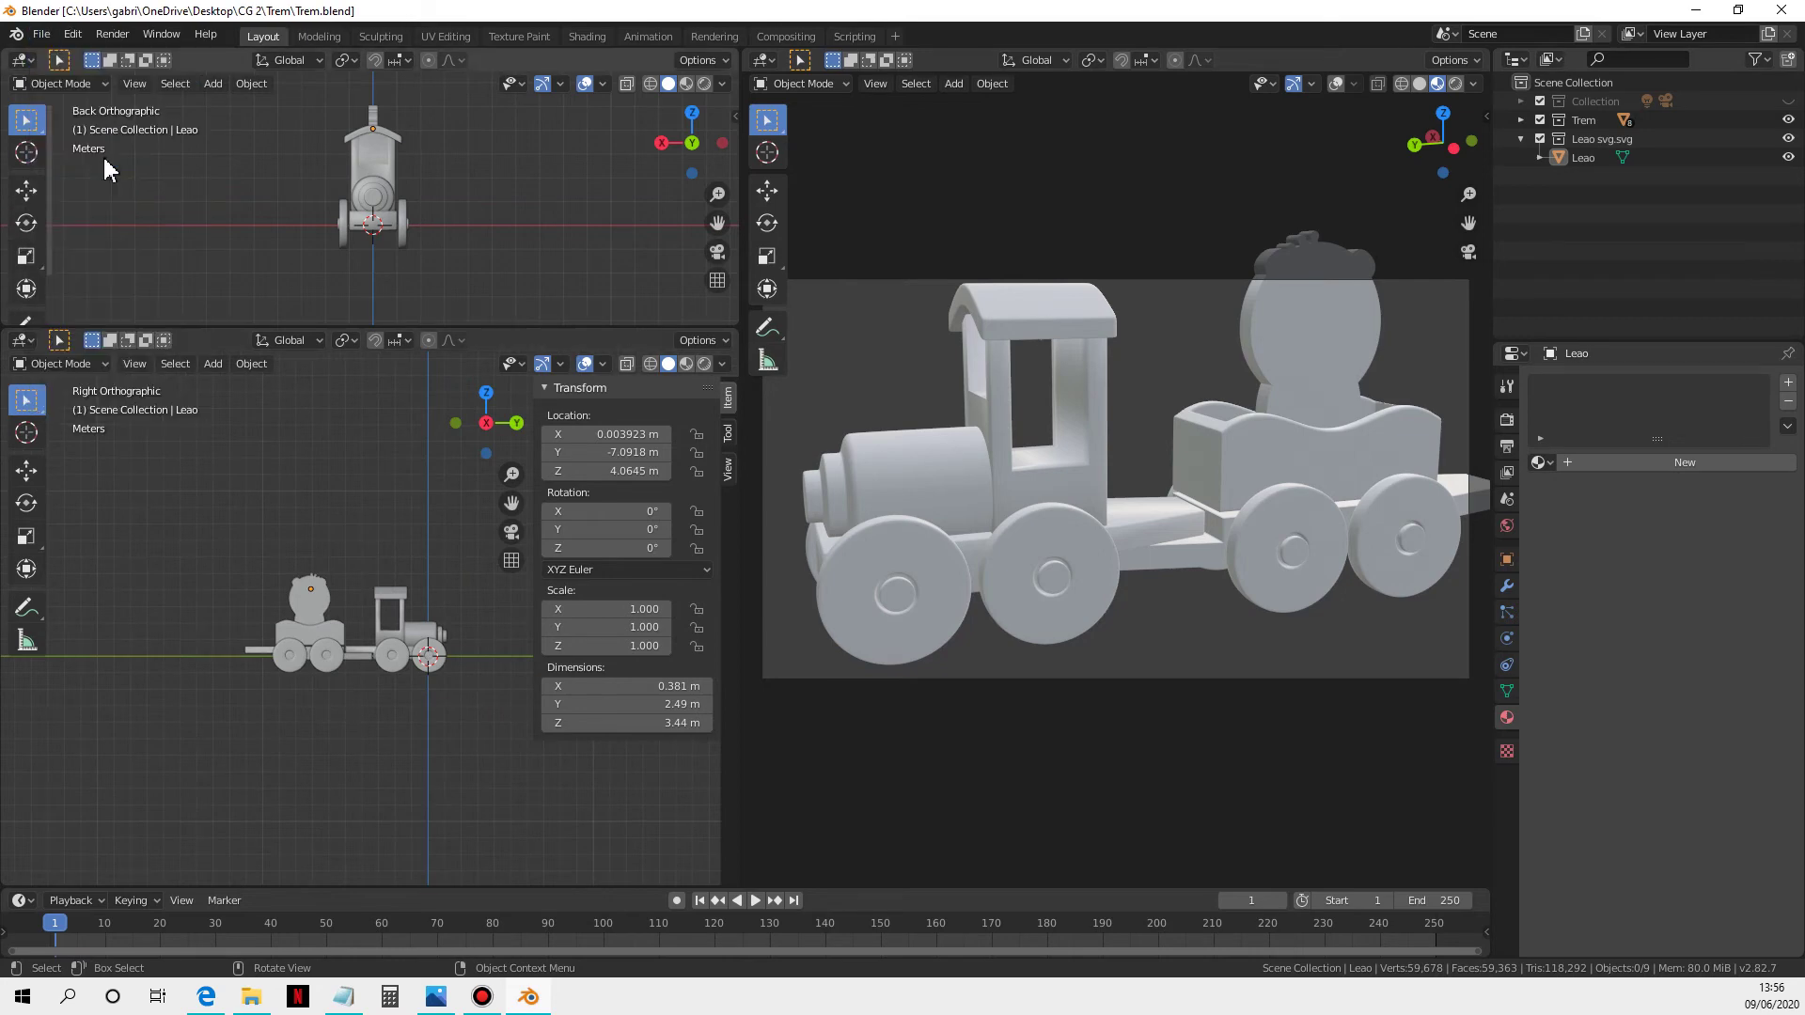